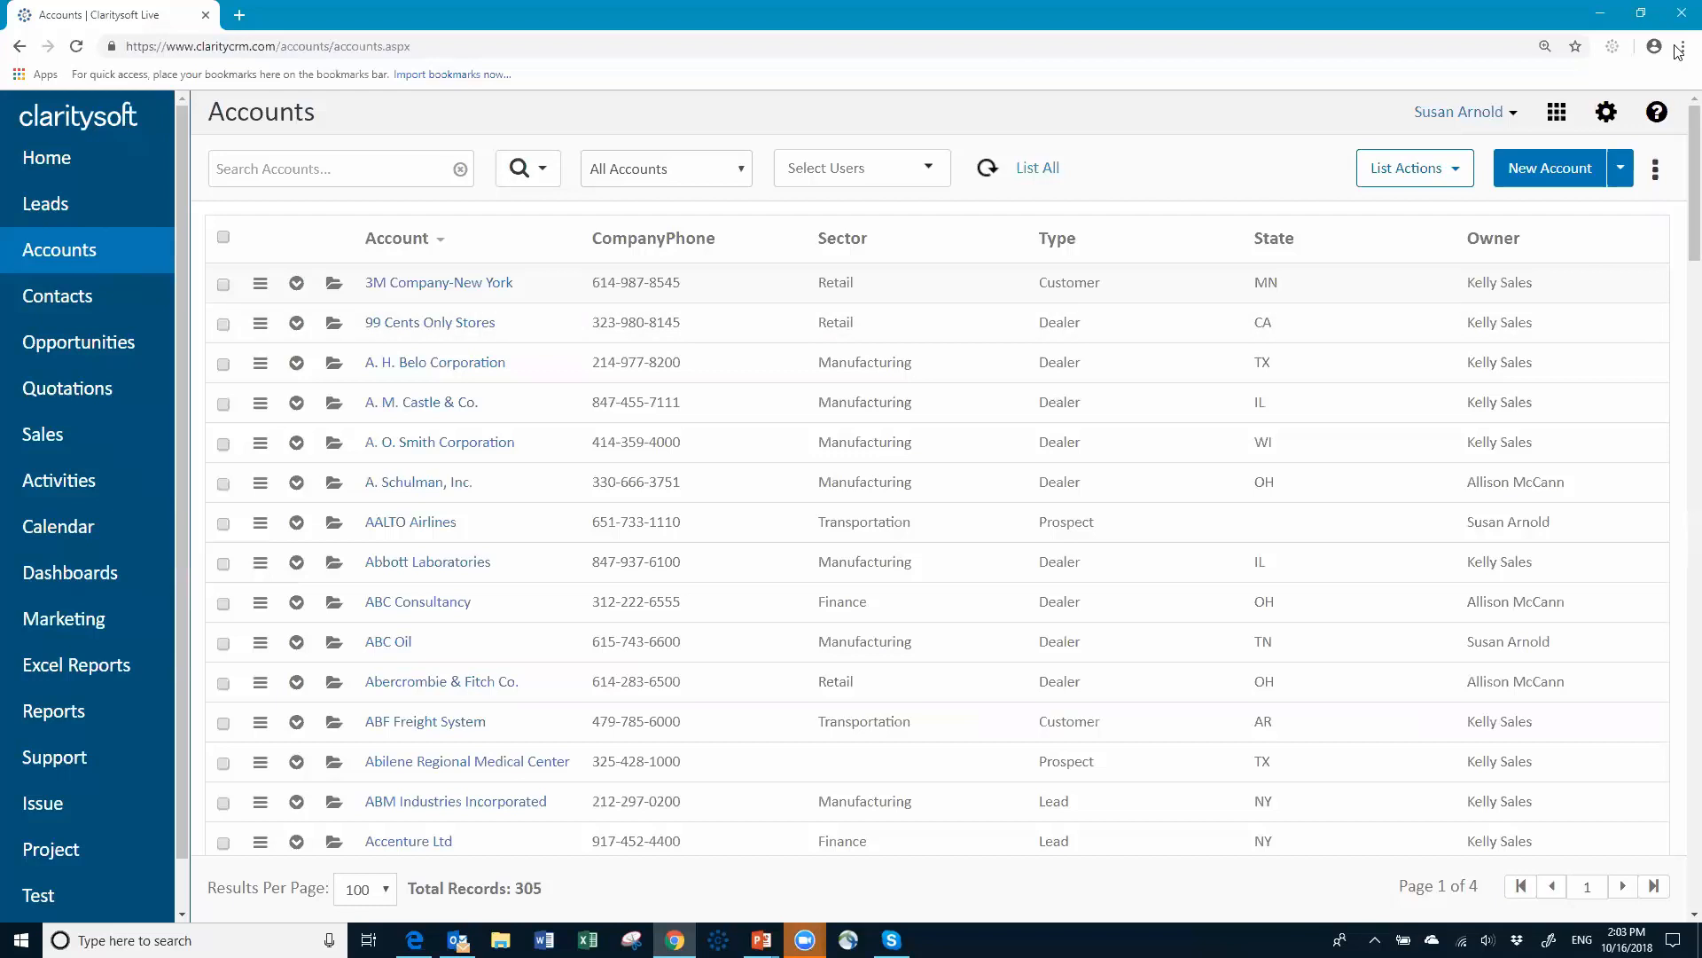
Step: Open Settings and show the Users page under Users & Access with each user's profile
{"action": "left_click", "coordinate": [1608, 114]}
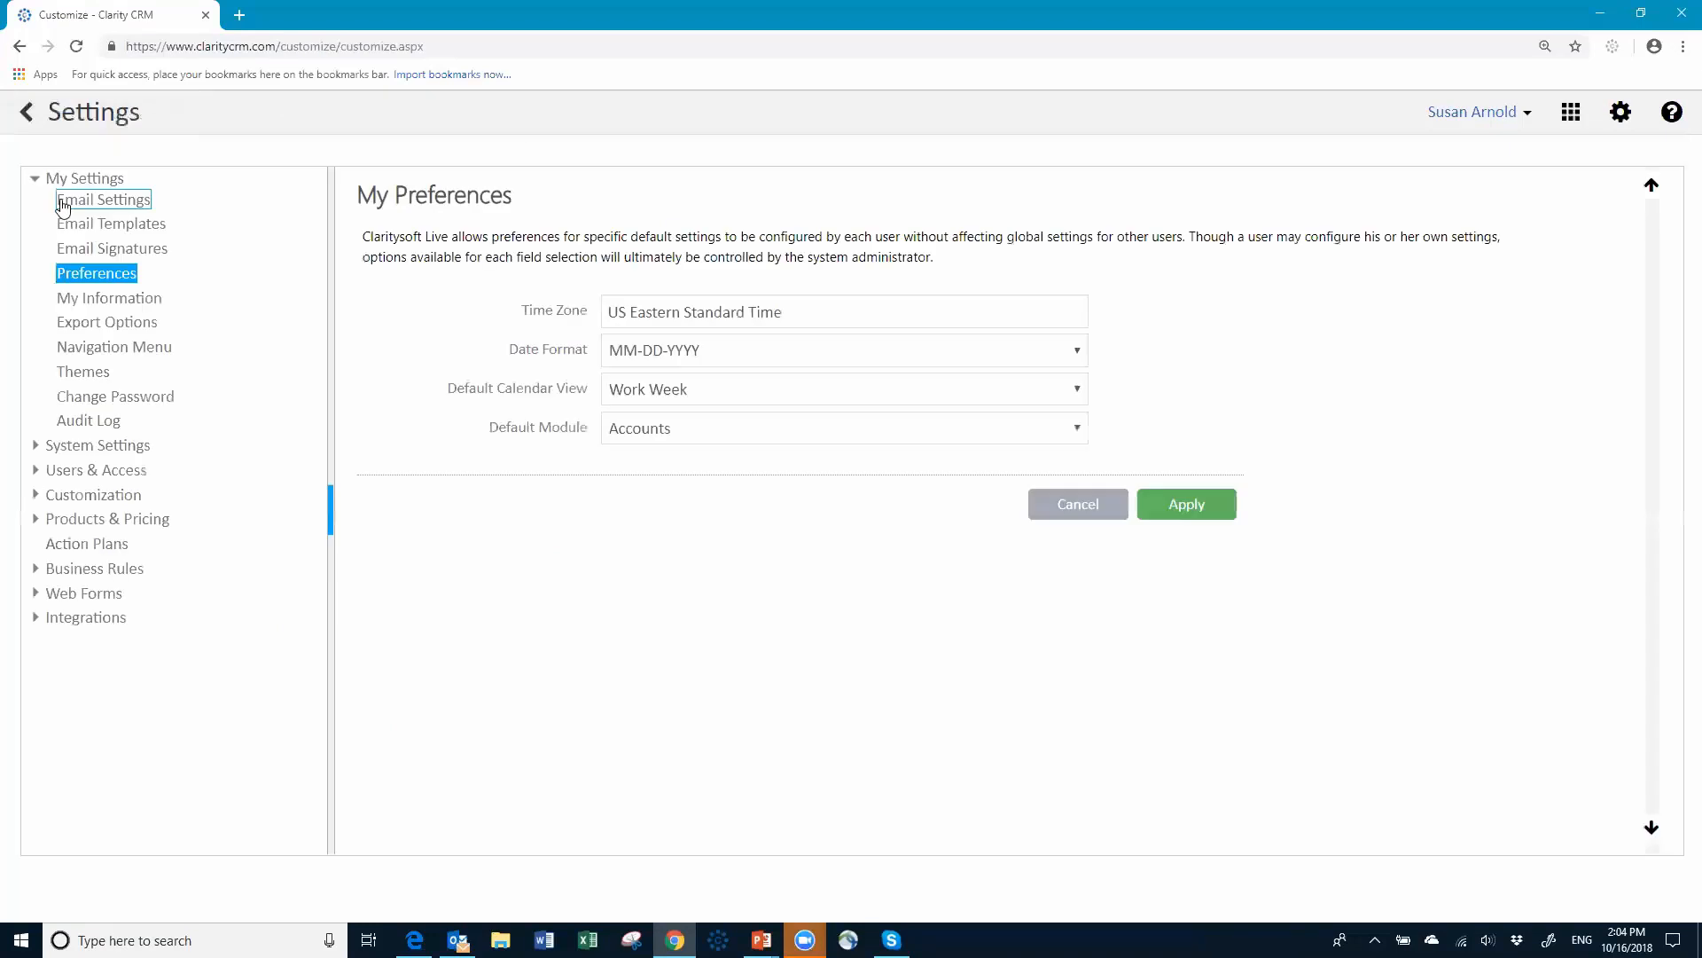
{"action": "left_click", "coordinate": [96, 479]}
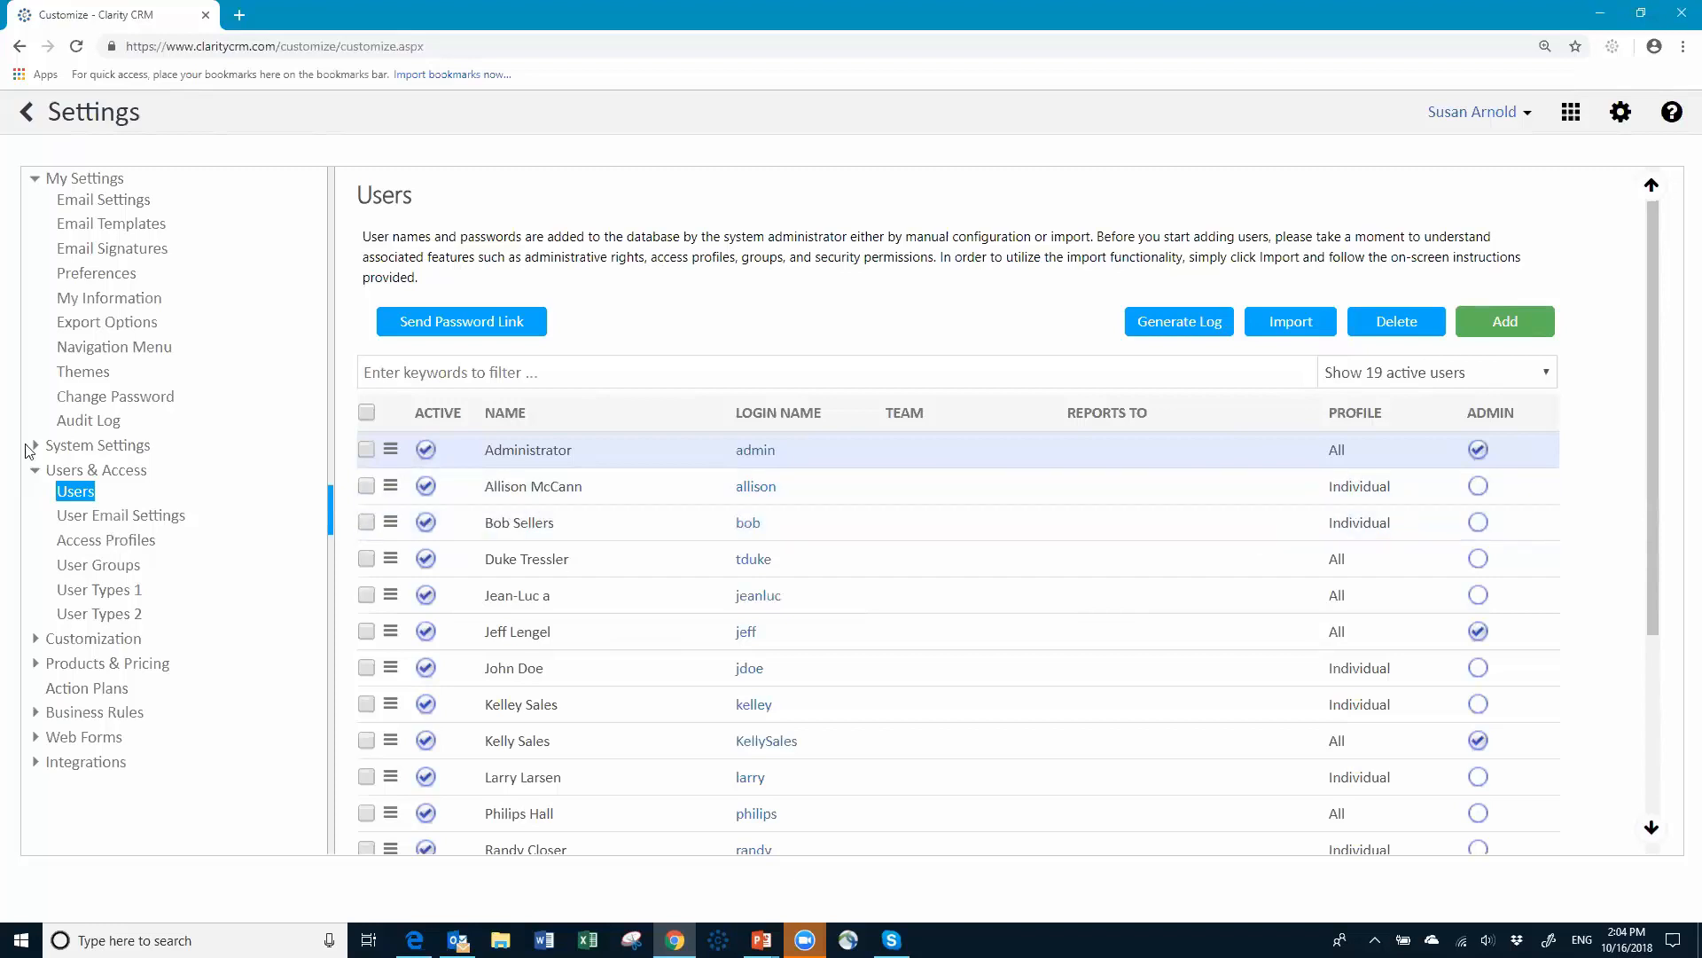
Step: Open Access Profiles, listing All, Individual, Manager, Team and Terminated
{"action": "left_click", "coordinate": [104, 541]}
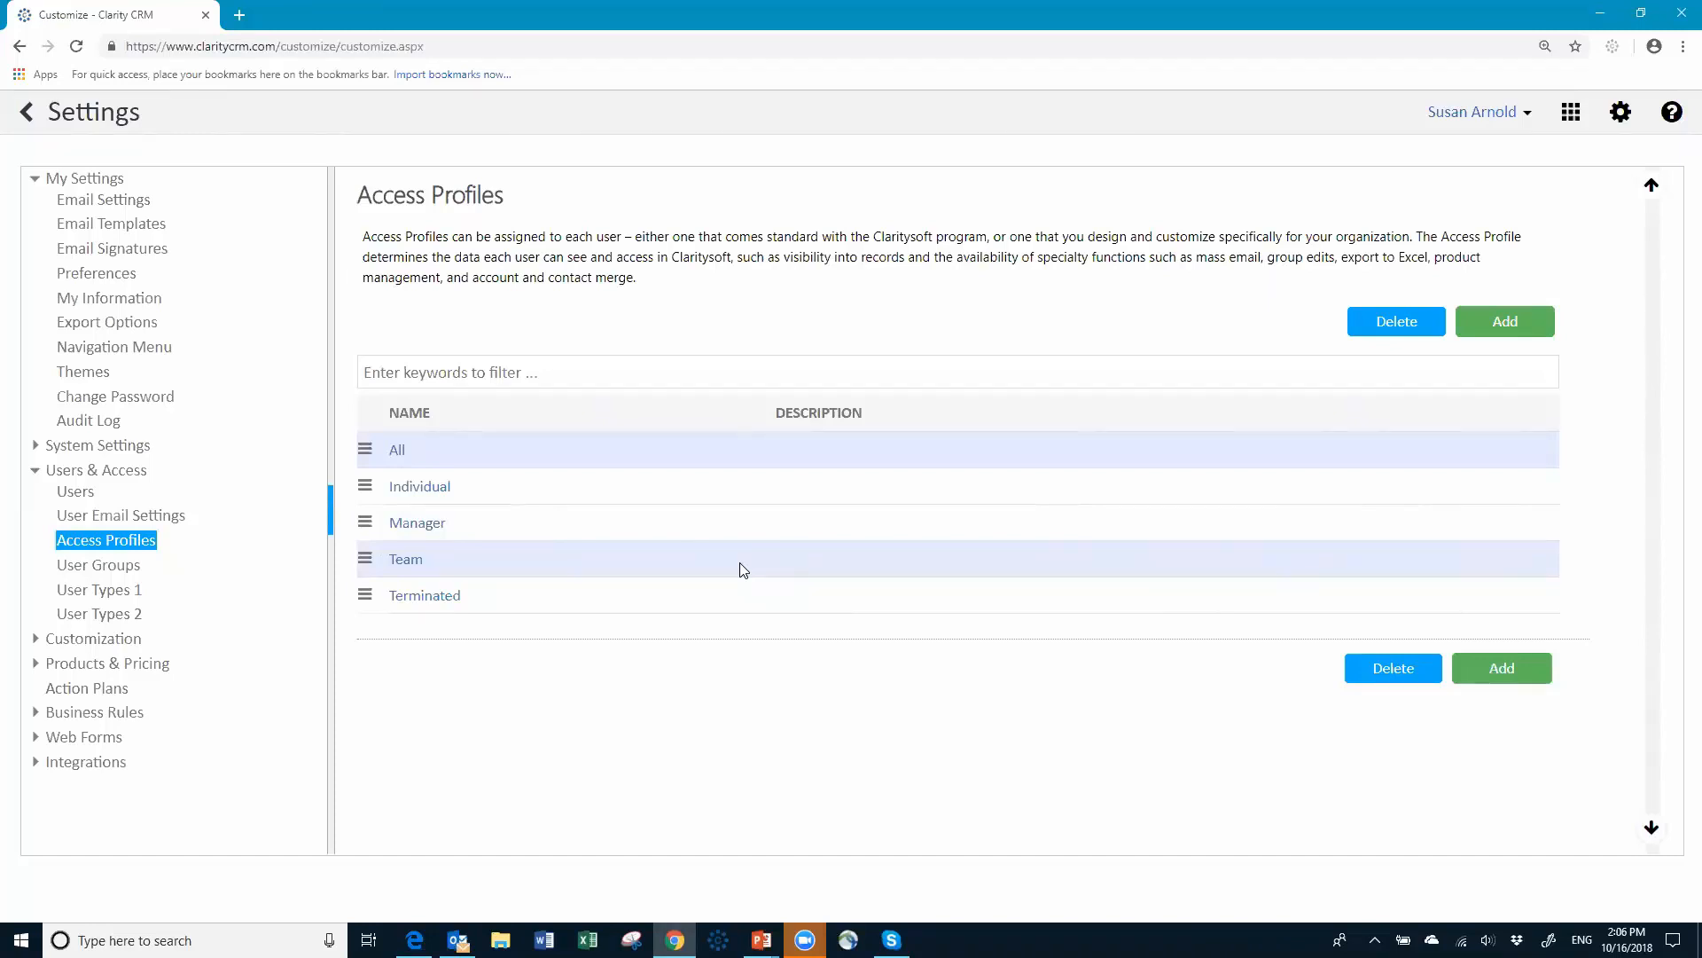
Step: Leave Settings and return to the 305-record Accounts list
{"action": "left_click", "coordinate": [120, 575]}
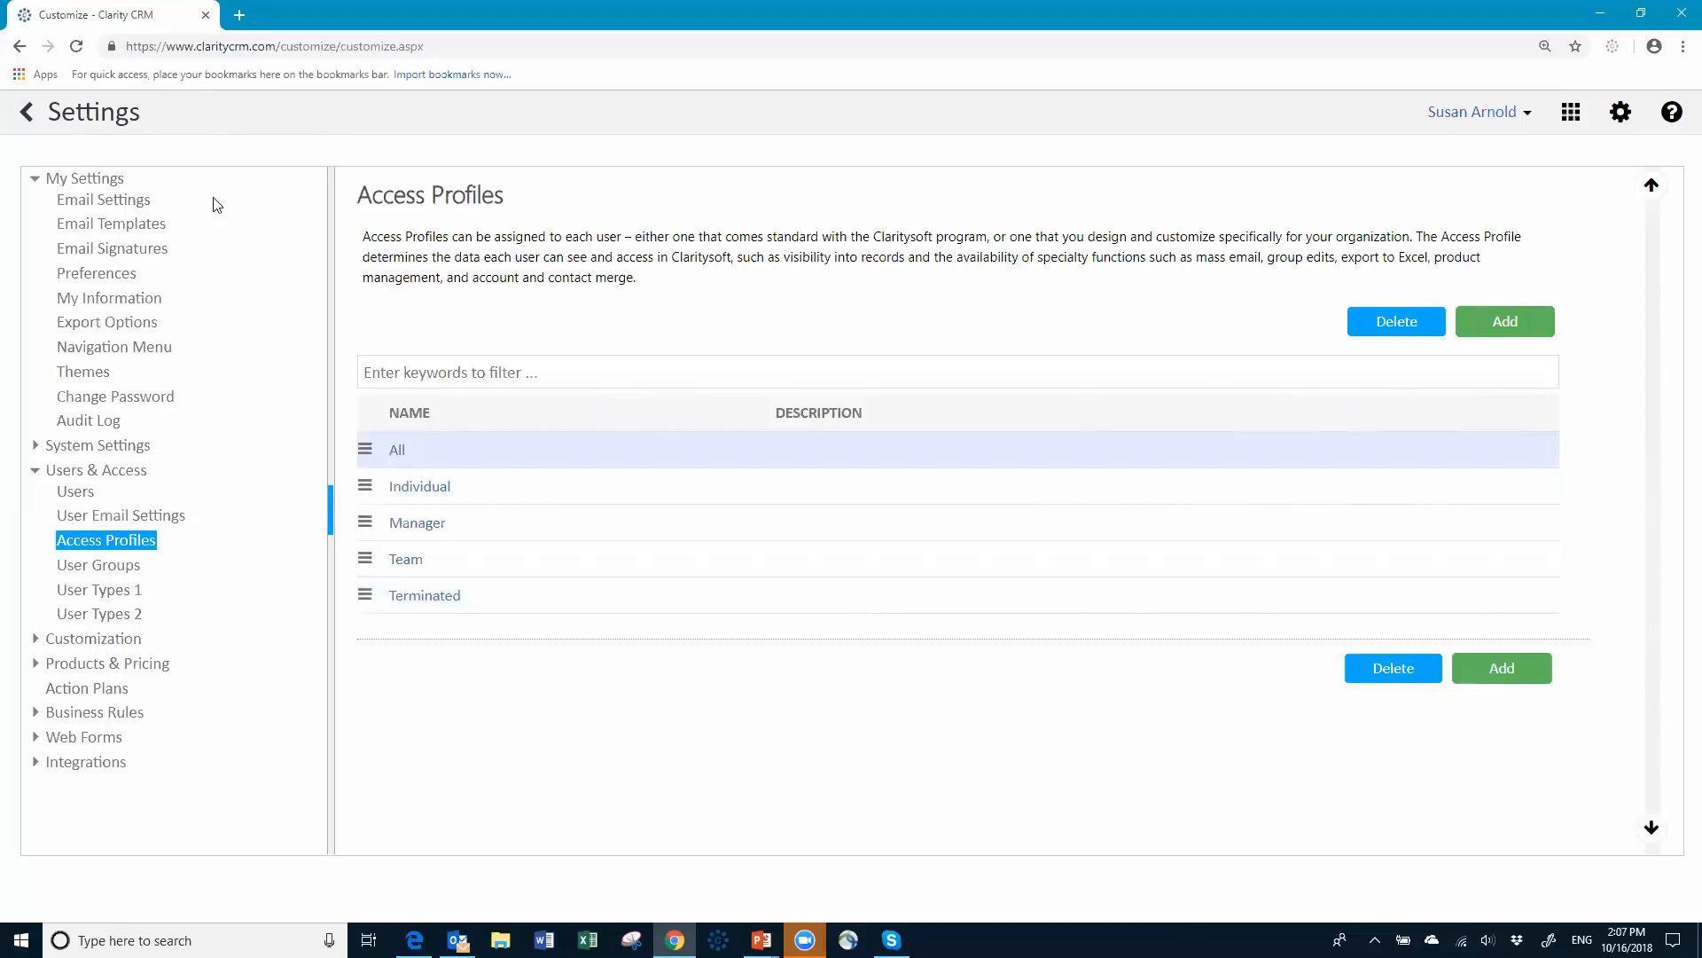
{"action": "left_click", "coordinate": [27, 119]}
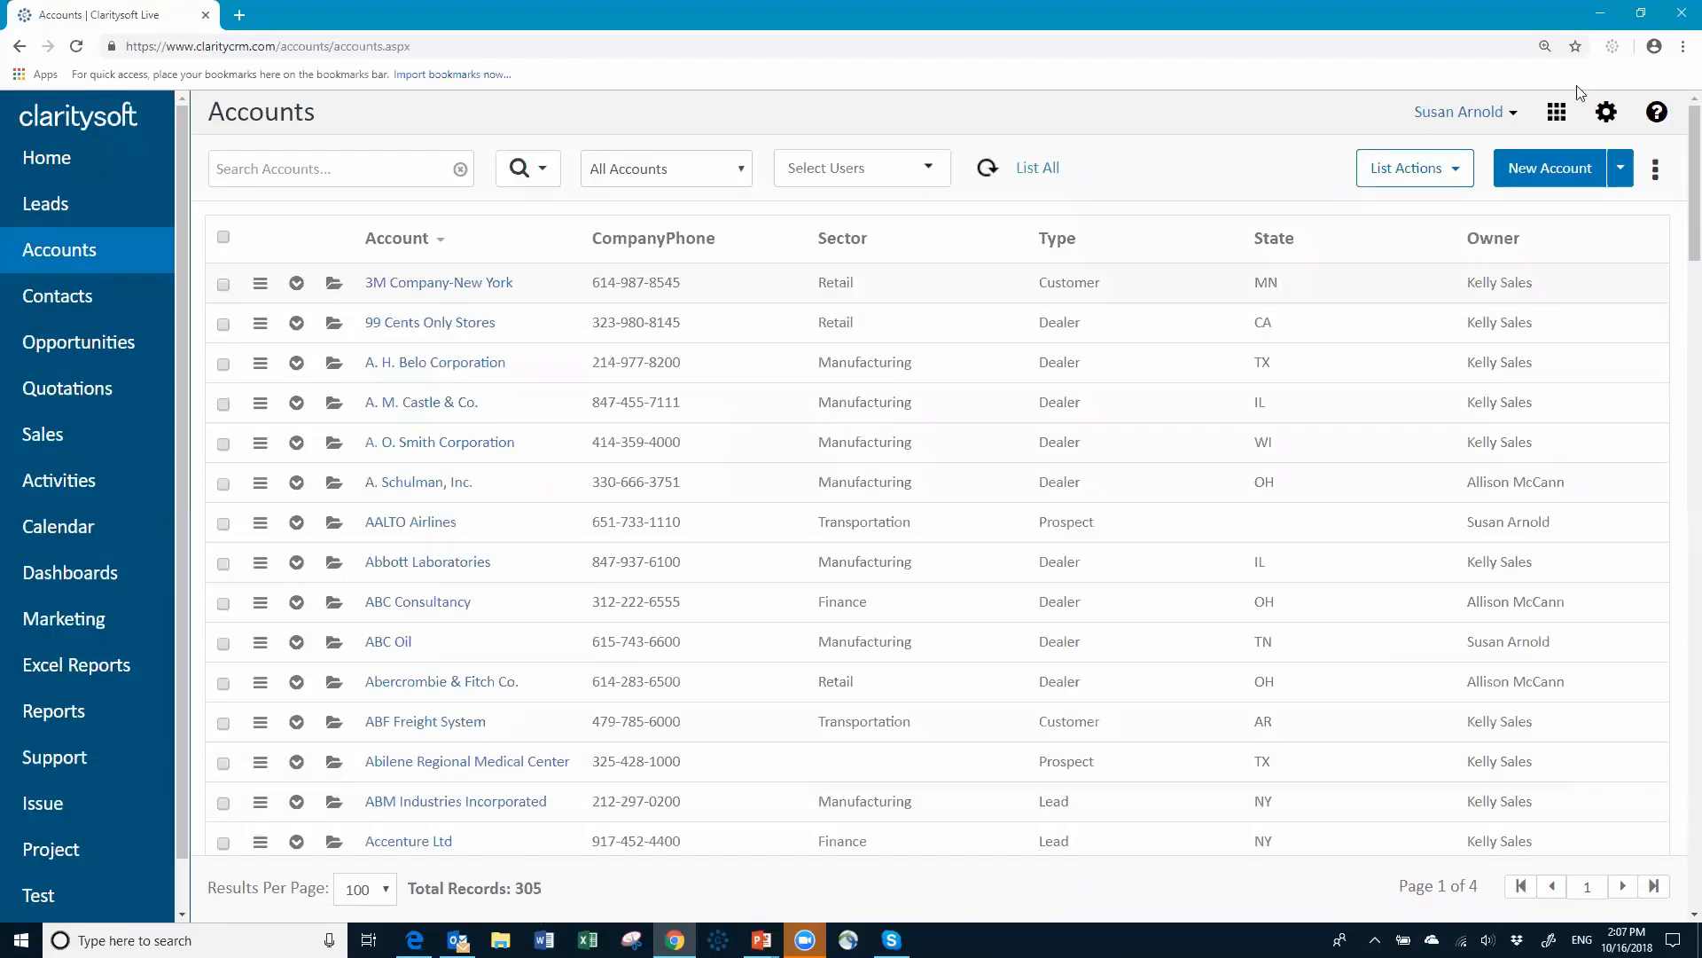
Step: Log out of the administrator account and sign in as the sales user with their password
{"action": "left_click", "coordinate": [1514, 114]}
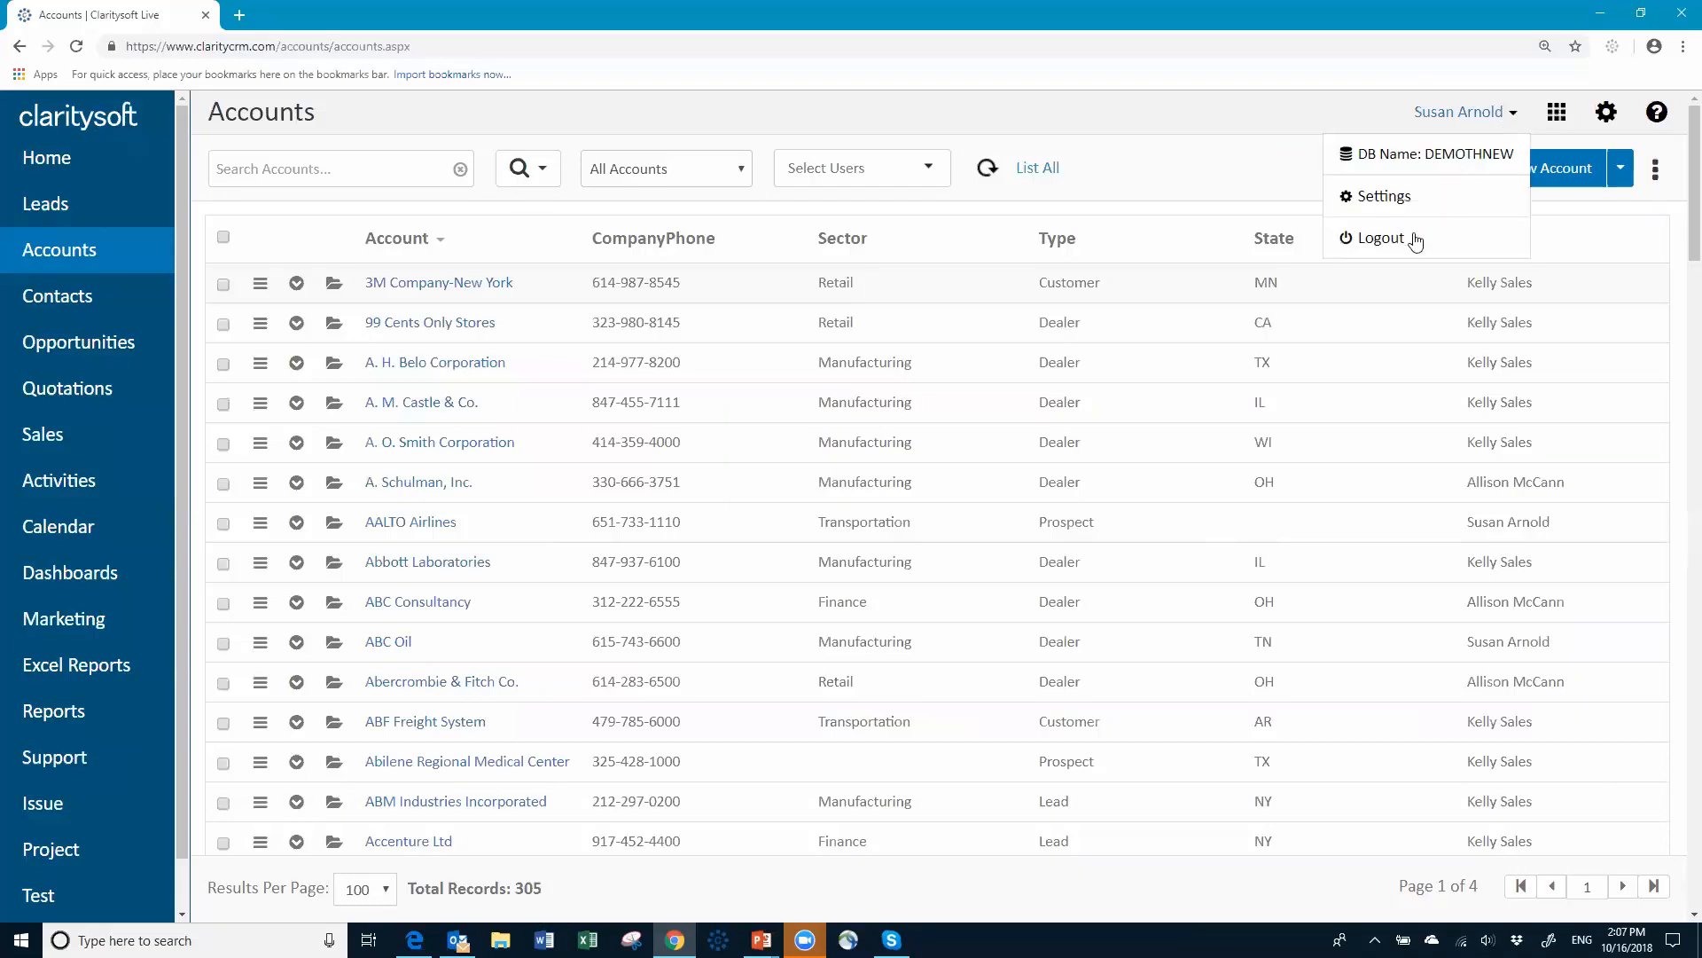
{"action": "left_click", "coordinate": [1387, 240]}
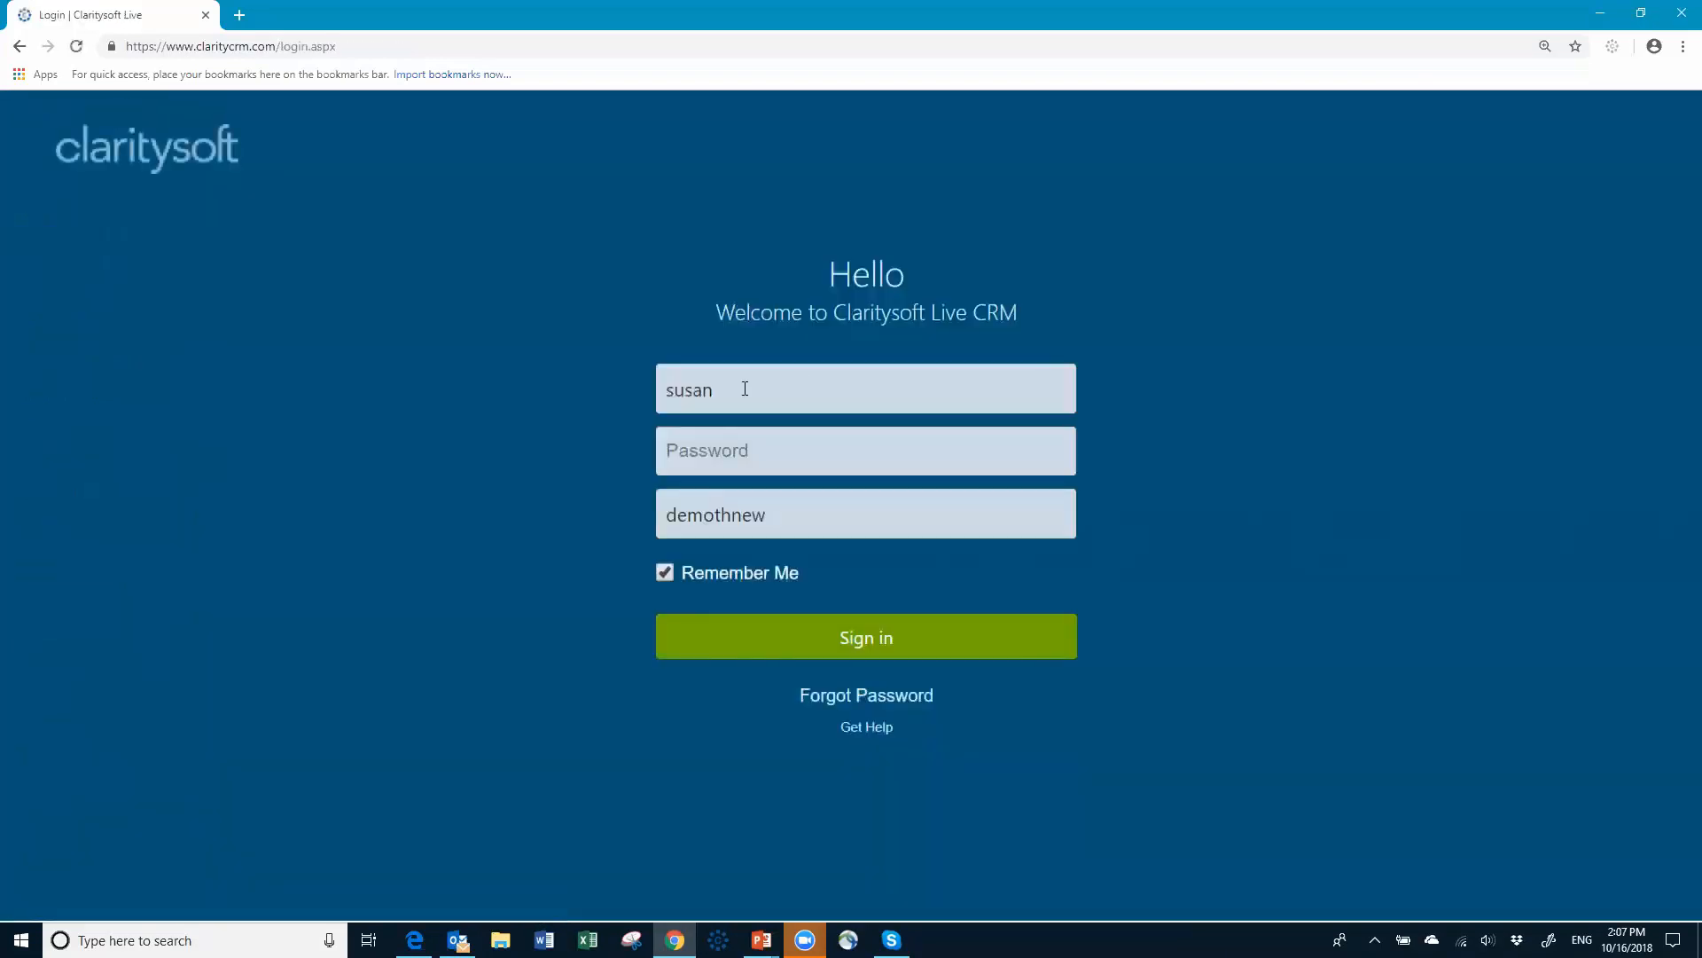
{"action": "double_click", "coordinate": [747, 383]}
{"action": "type", "text": "allison"}
{"action": "key", "text": "Tab"}
{"action": "type", "text": "•••••••"}
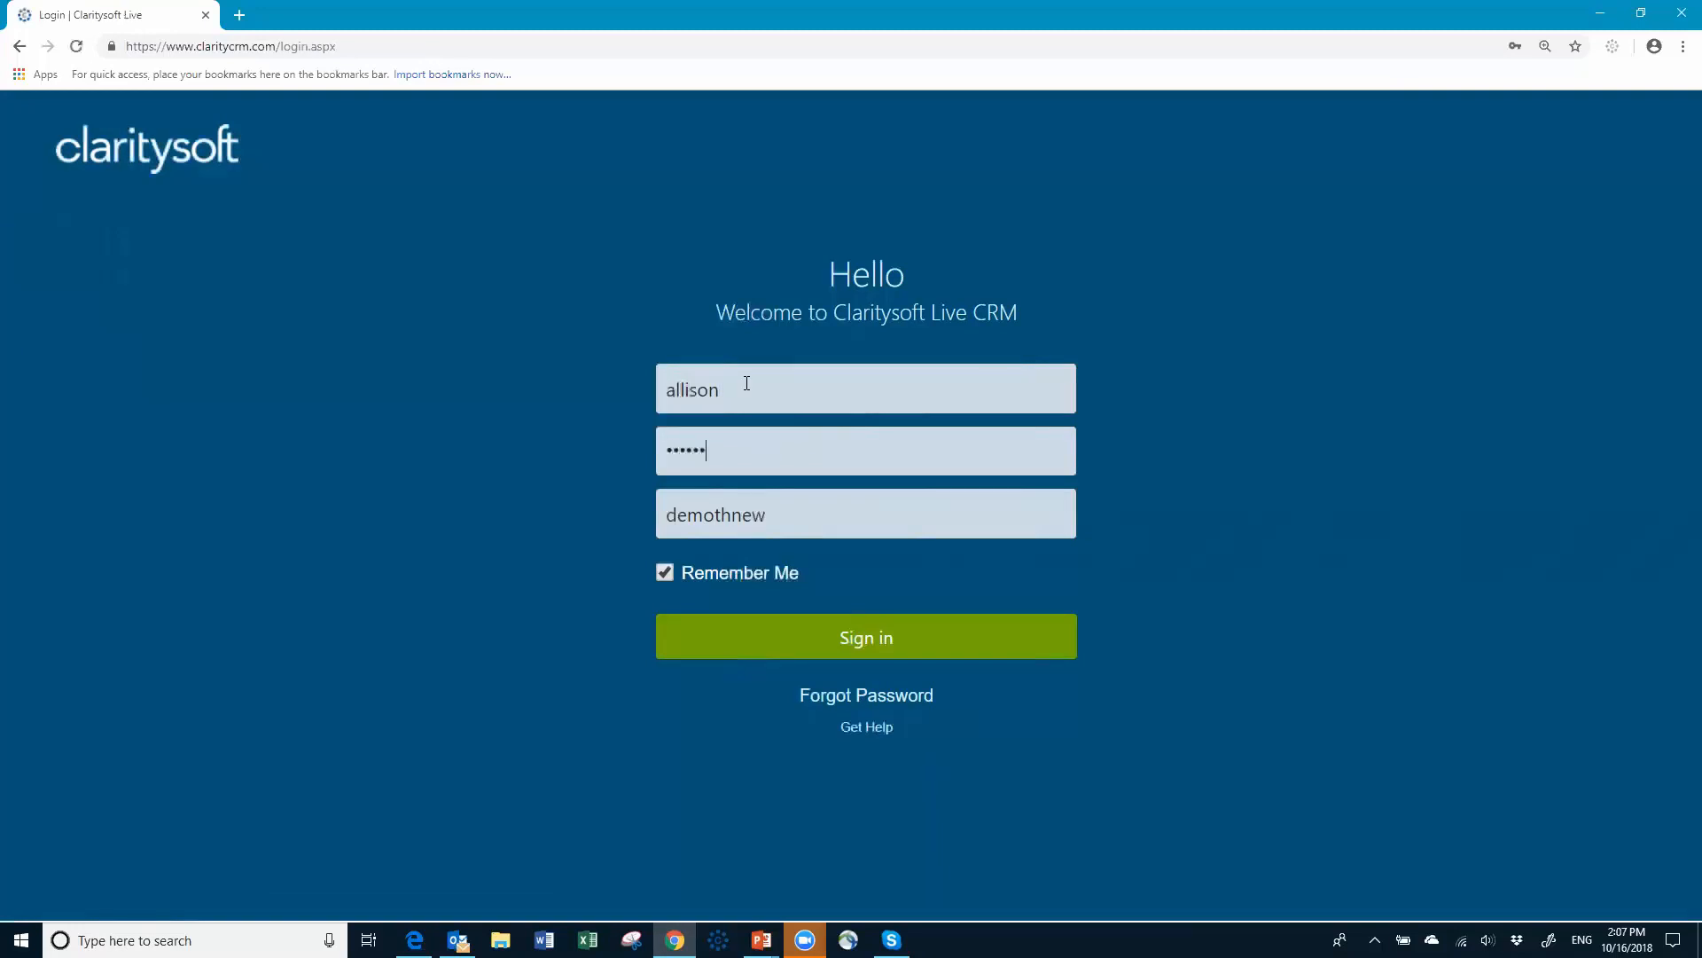
{"action": "key", "text": "Tab"}
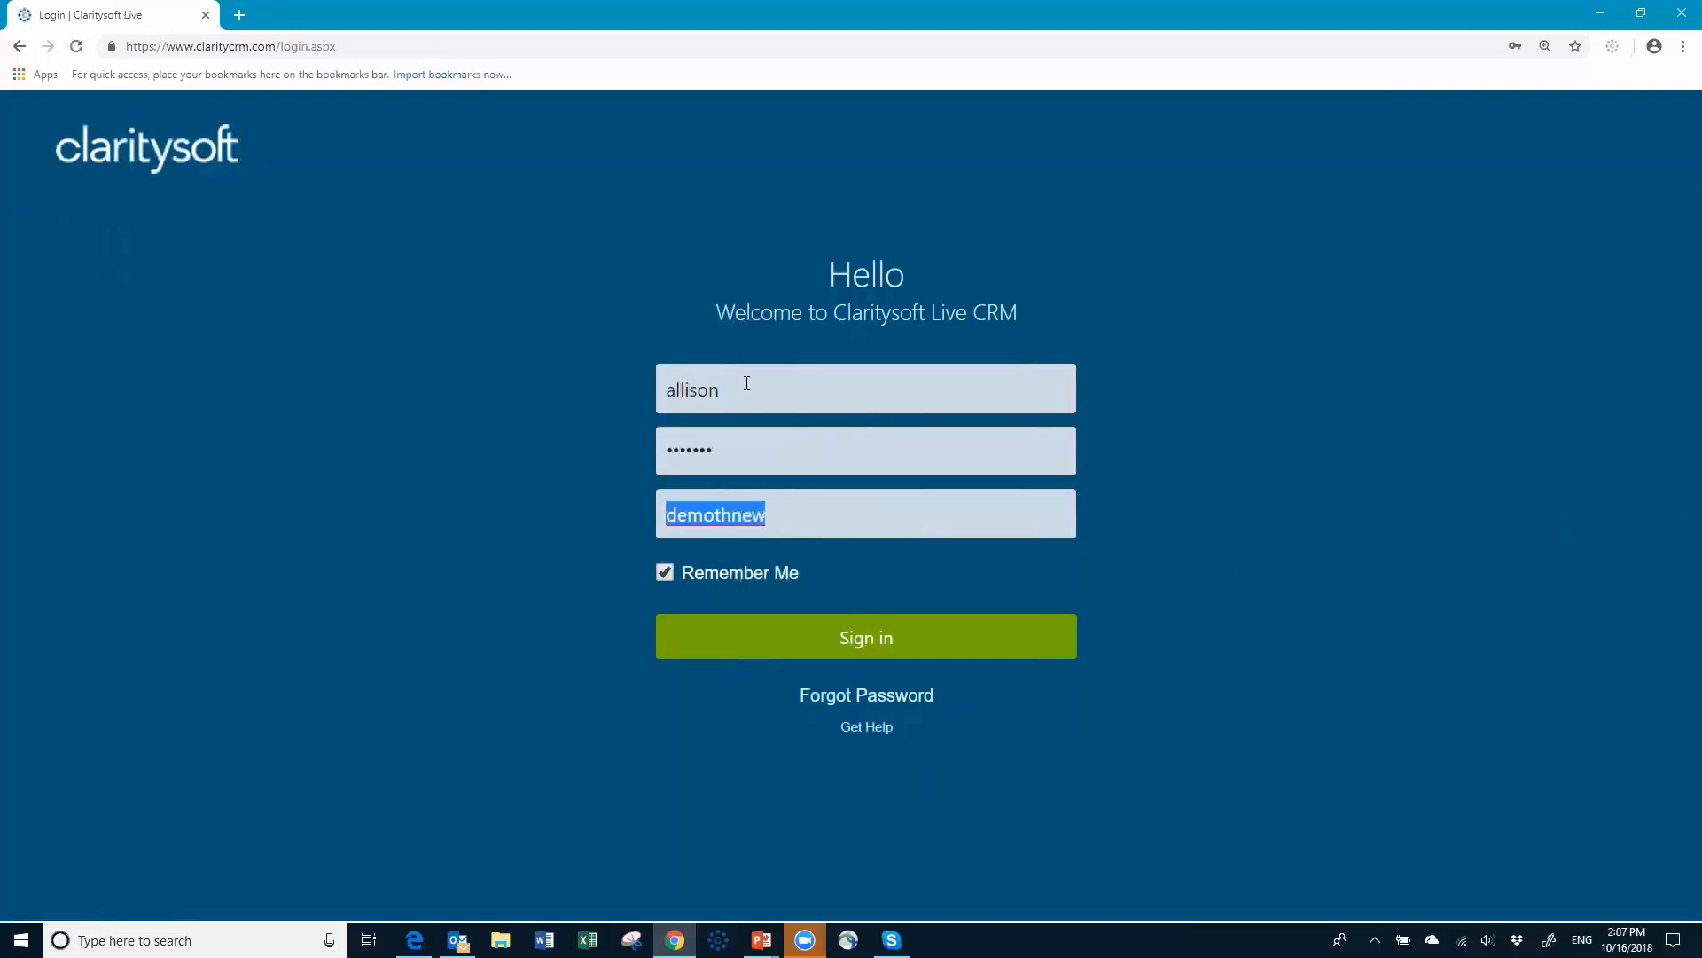
{"action": "left_click", "coordinate": [881, 639]}
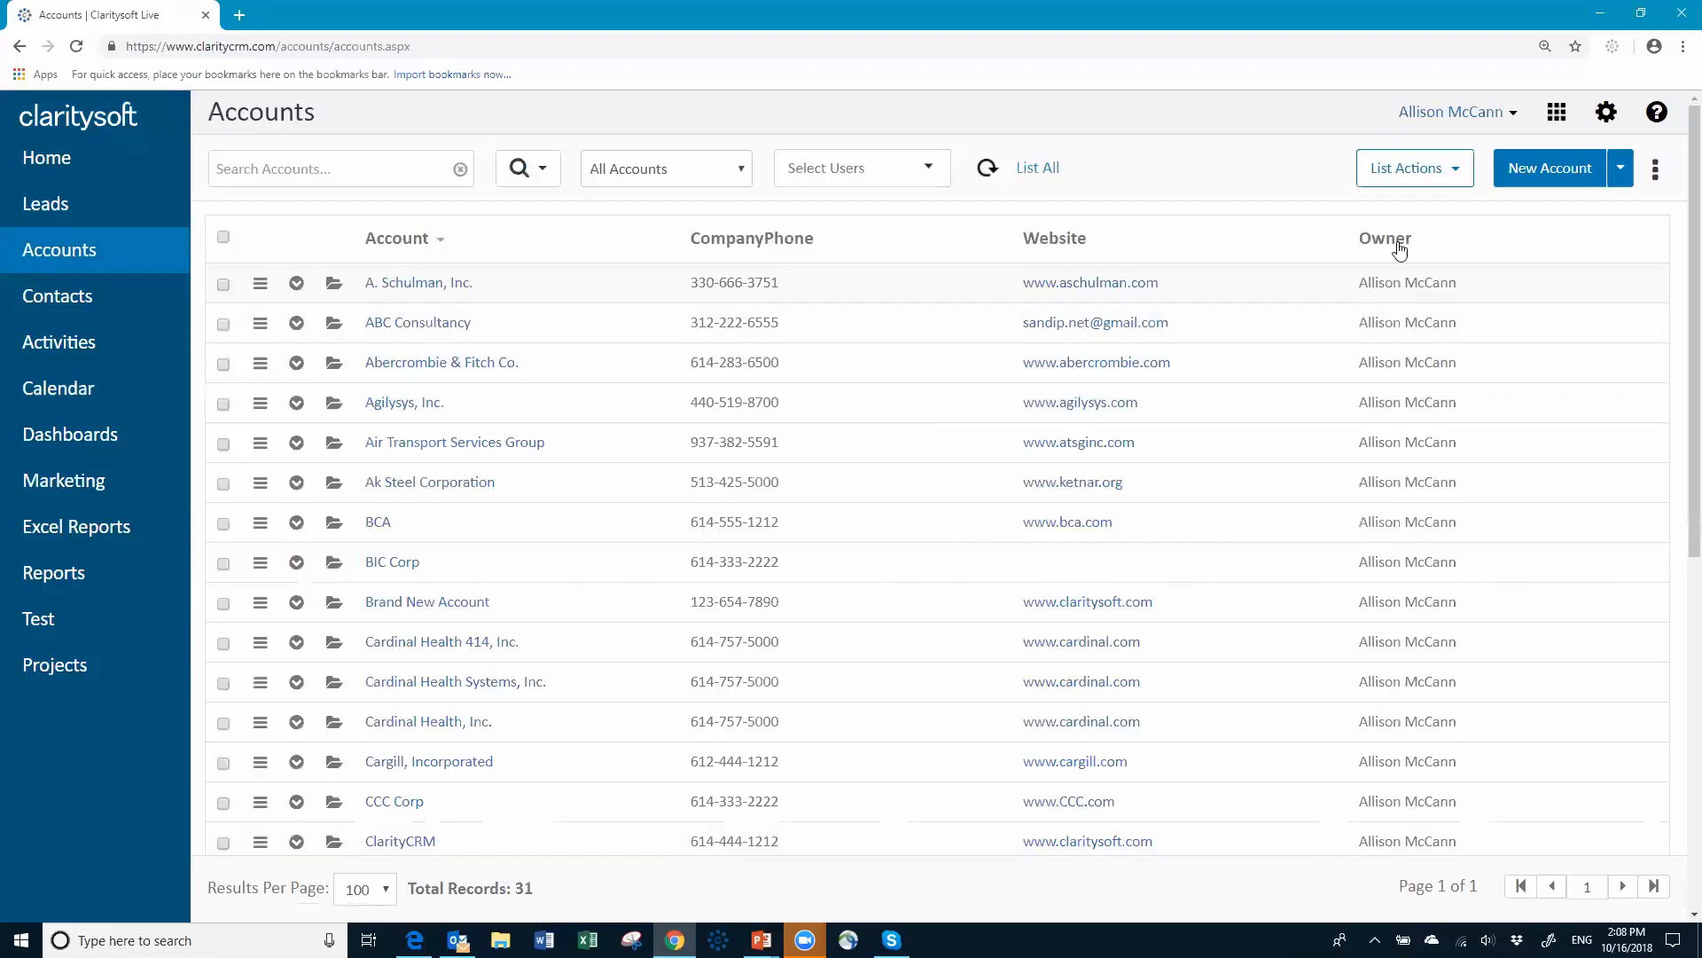
{"action": "scroll", "coordinate": [1290, 380], "scroll_direction": "down", "scroll_amount": 7}
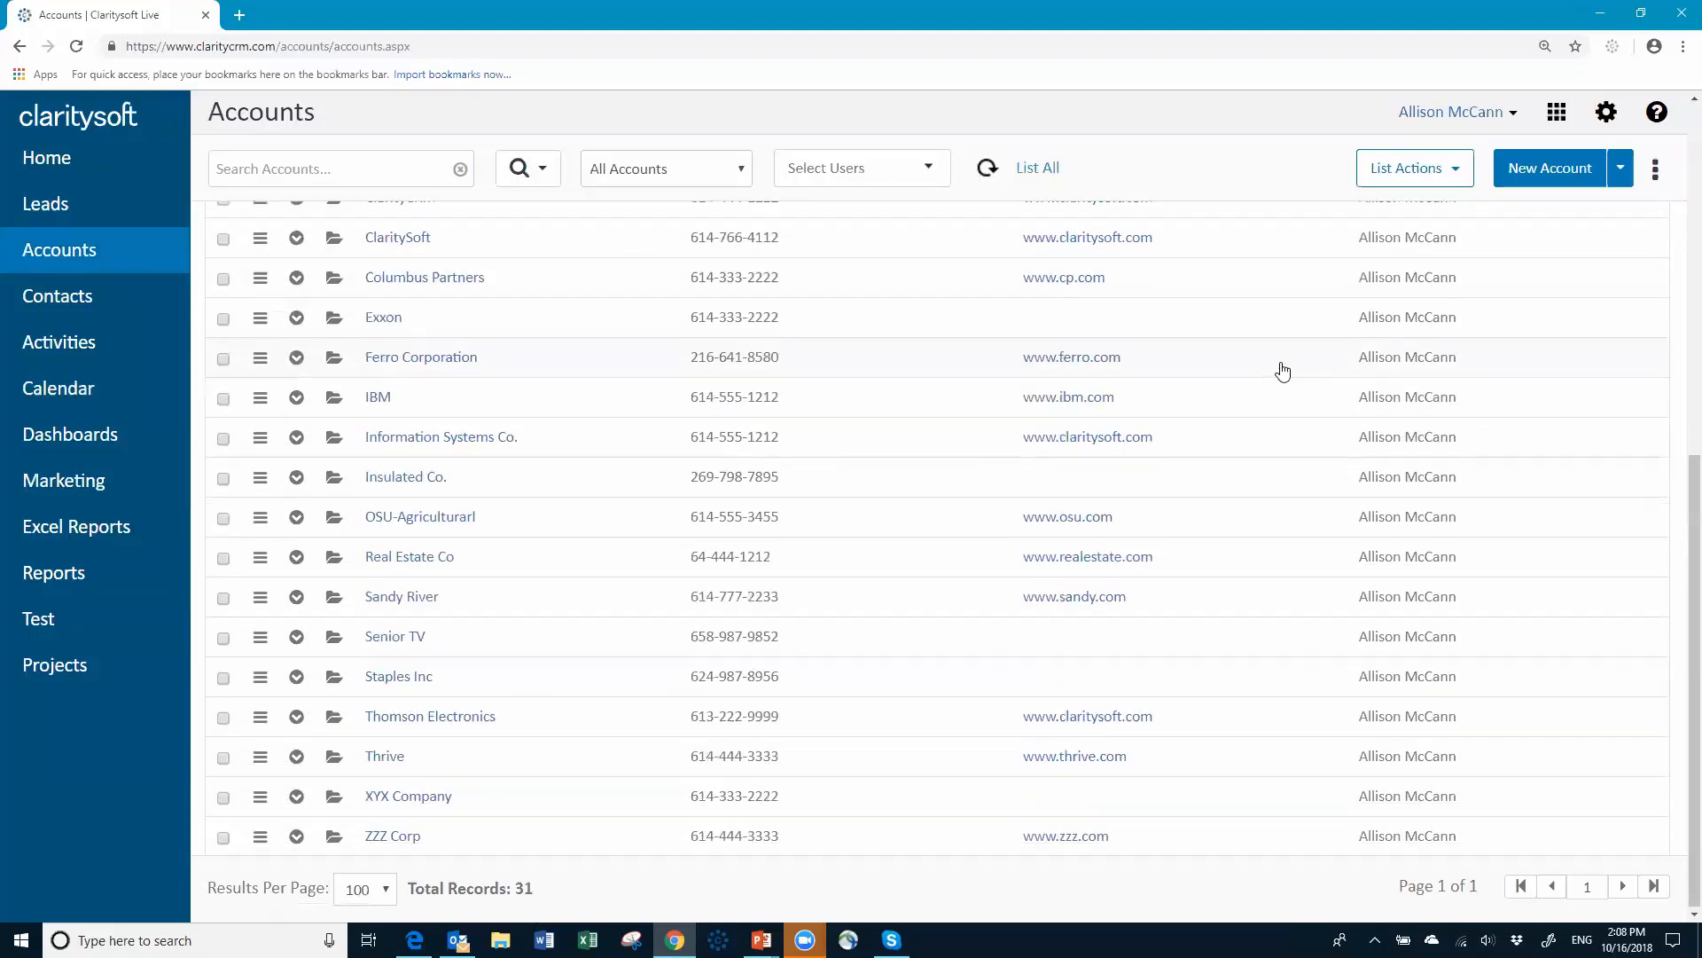
{"action": "scroll", "coordinate": [1283, 370], "scroll_direction": "up", "scroll_amount": 7}
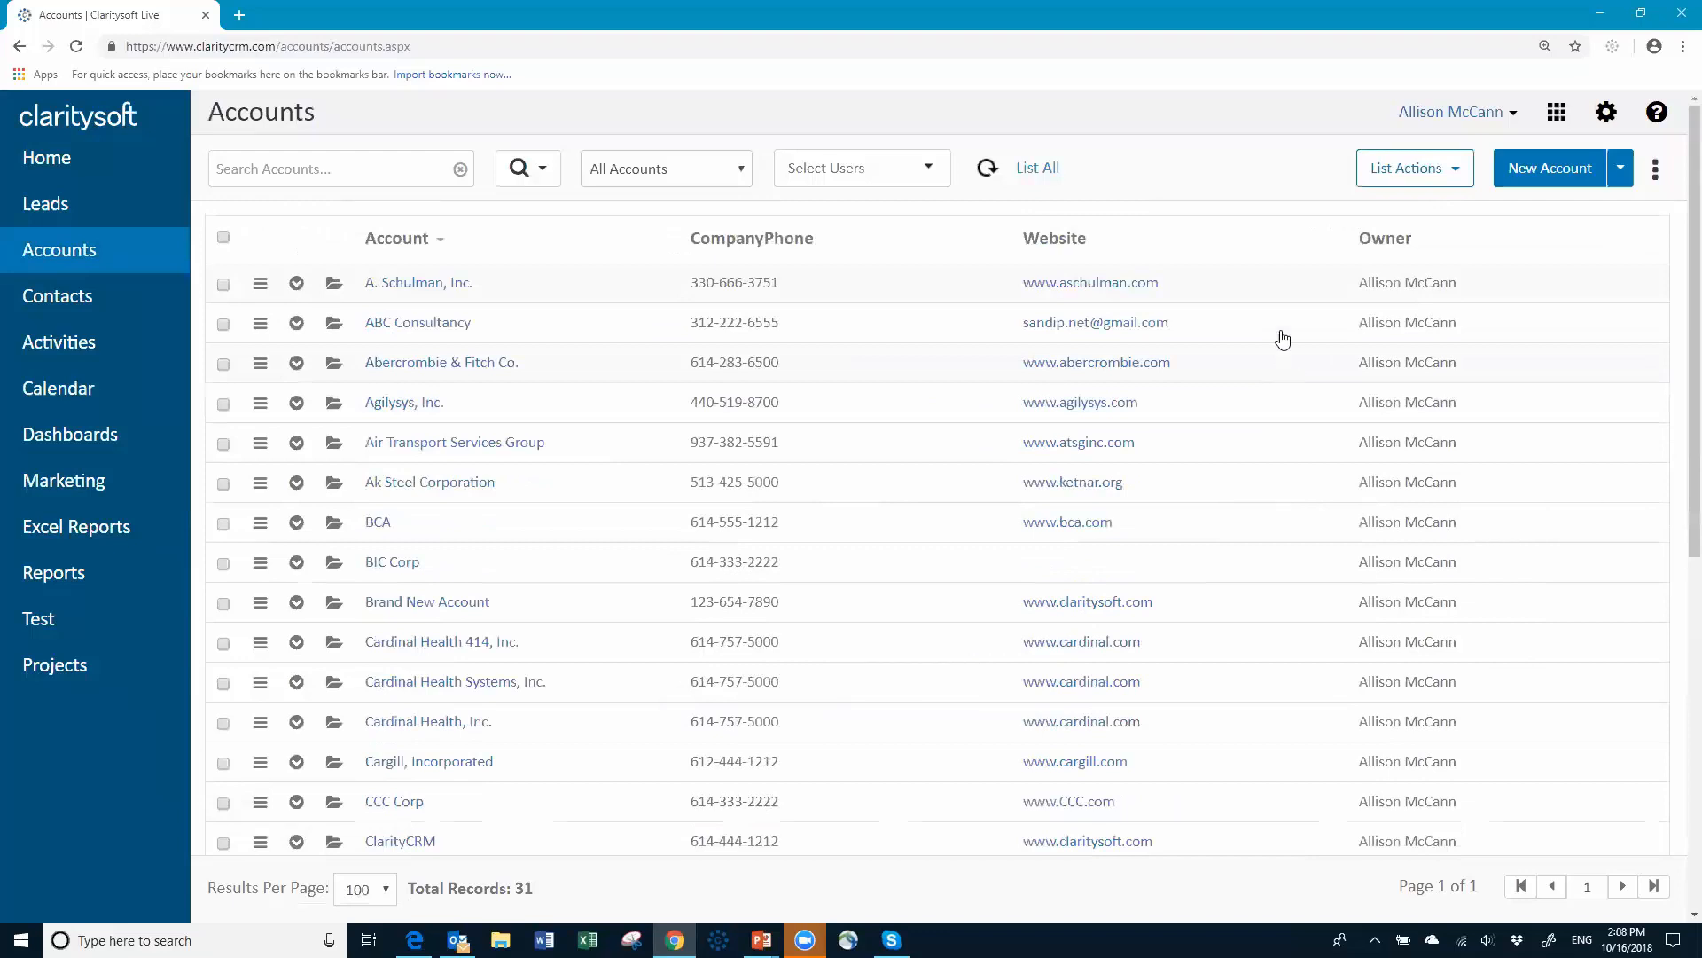
{"action": "left_click", "coordinate": [924, 170]}
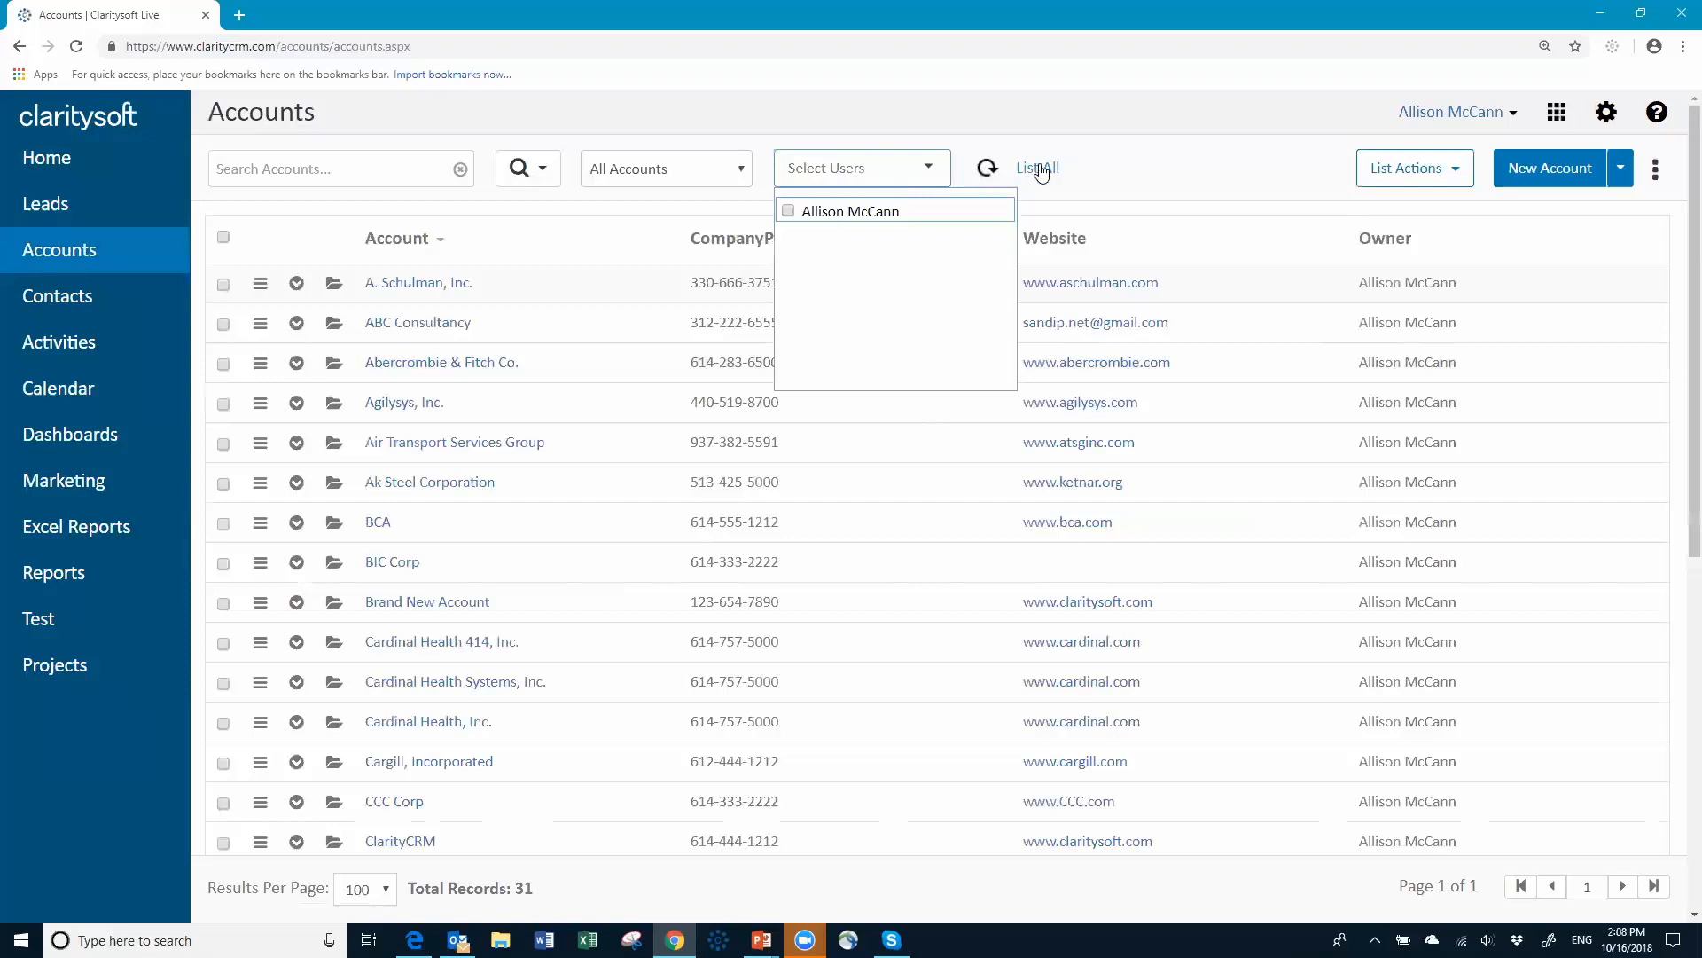
{"action": "left_click", "coordinate": [1162, 181]}
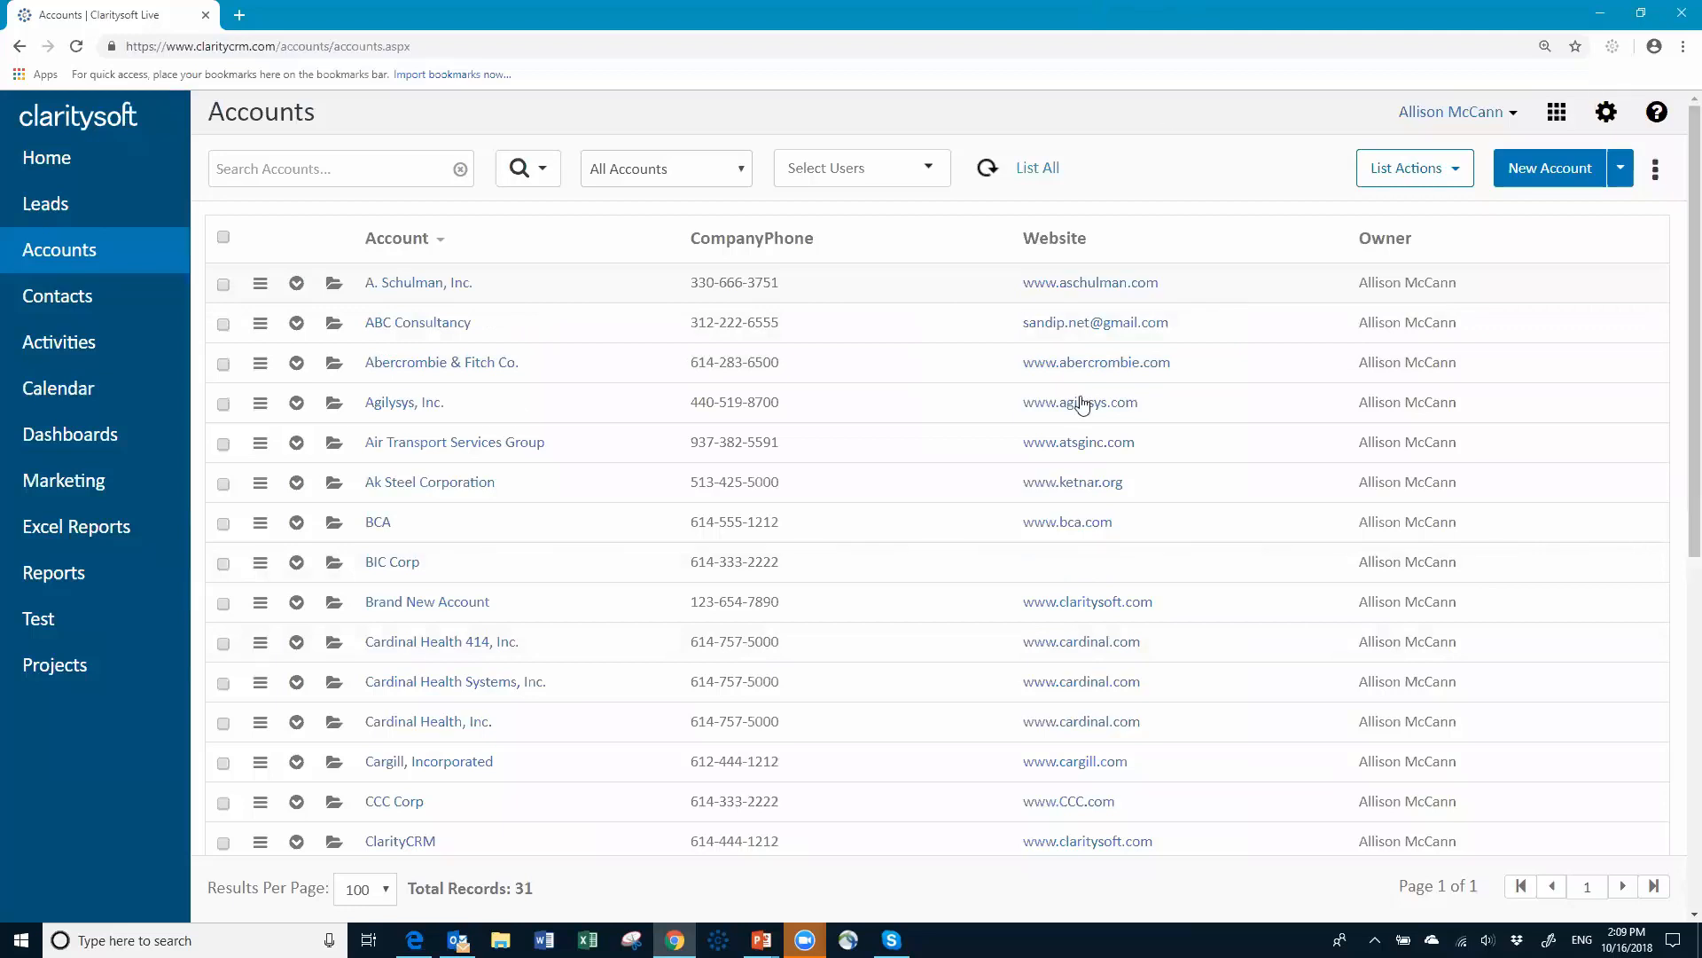
Step: Sign out of the sales user's account, sign back in as administrator, and open Settings
{"action": "left_click", "coordinate": [1516, 116]}
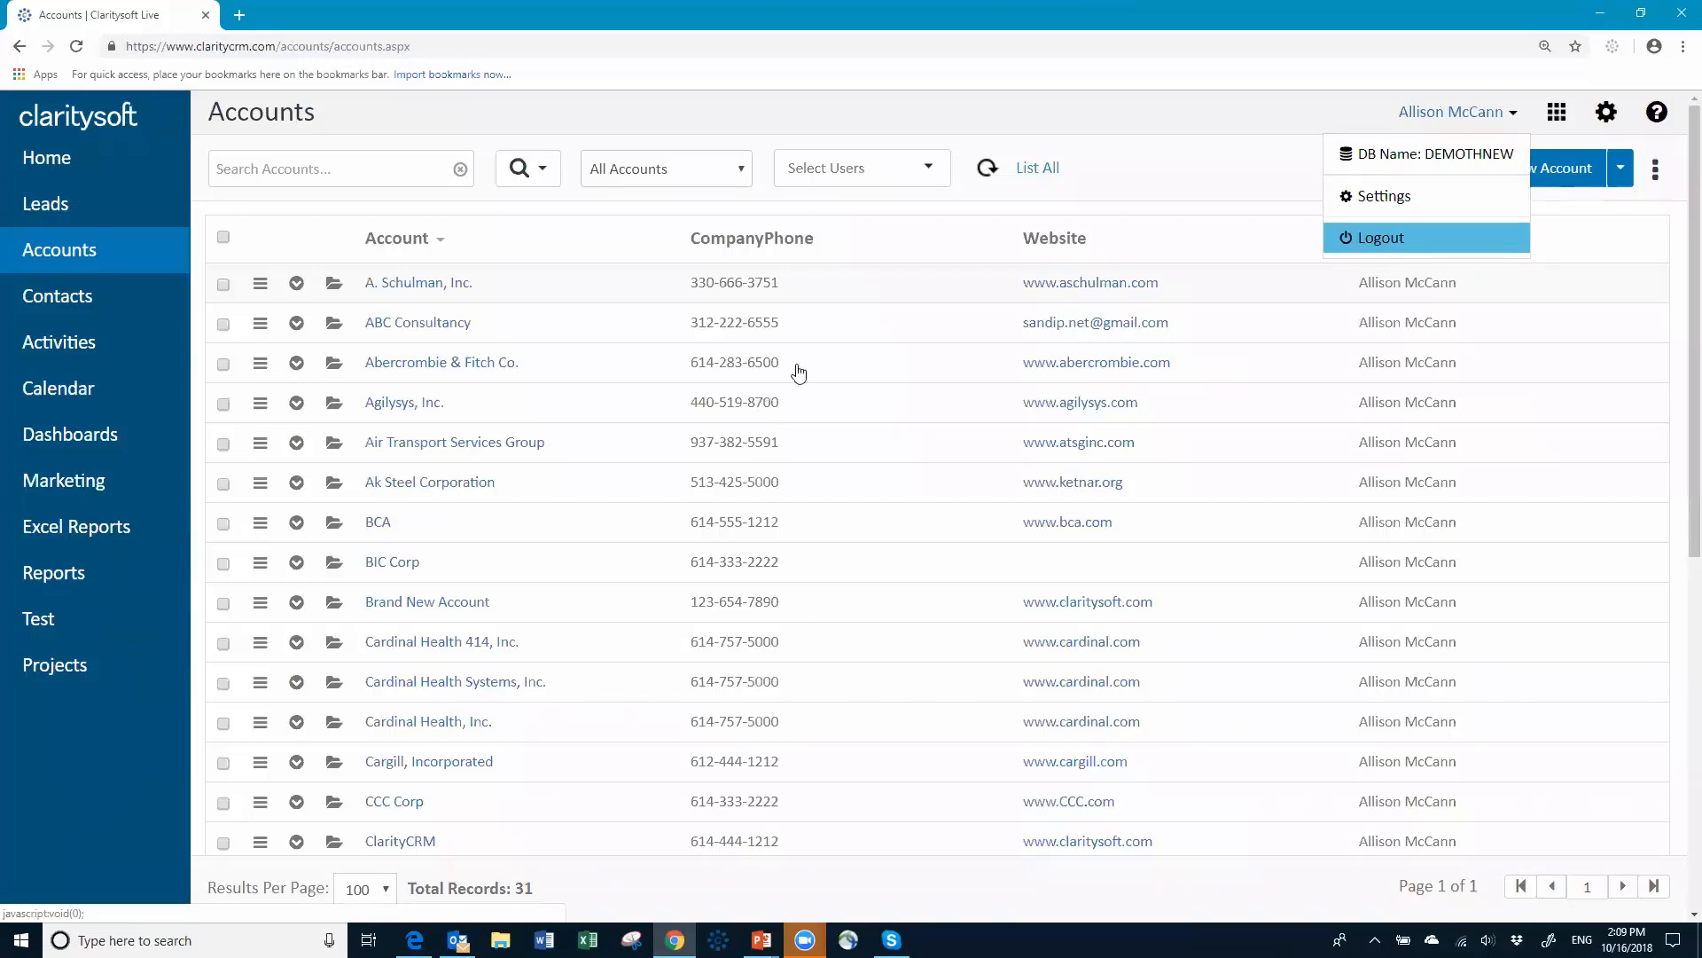
{"action": "left_click", "coordinate": [1516, 238]}
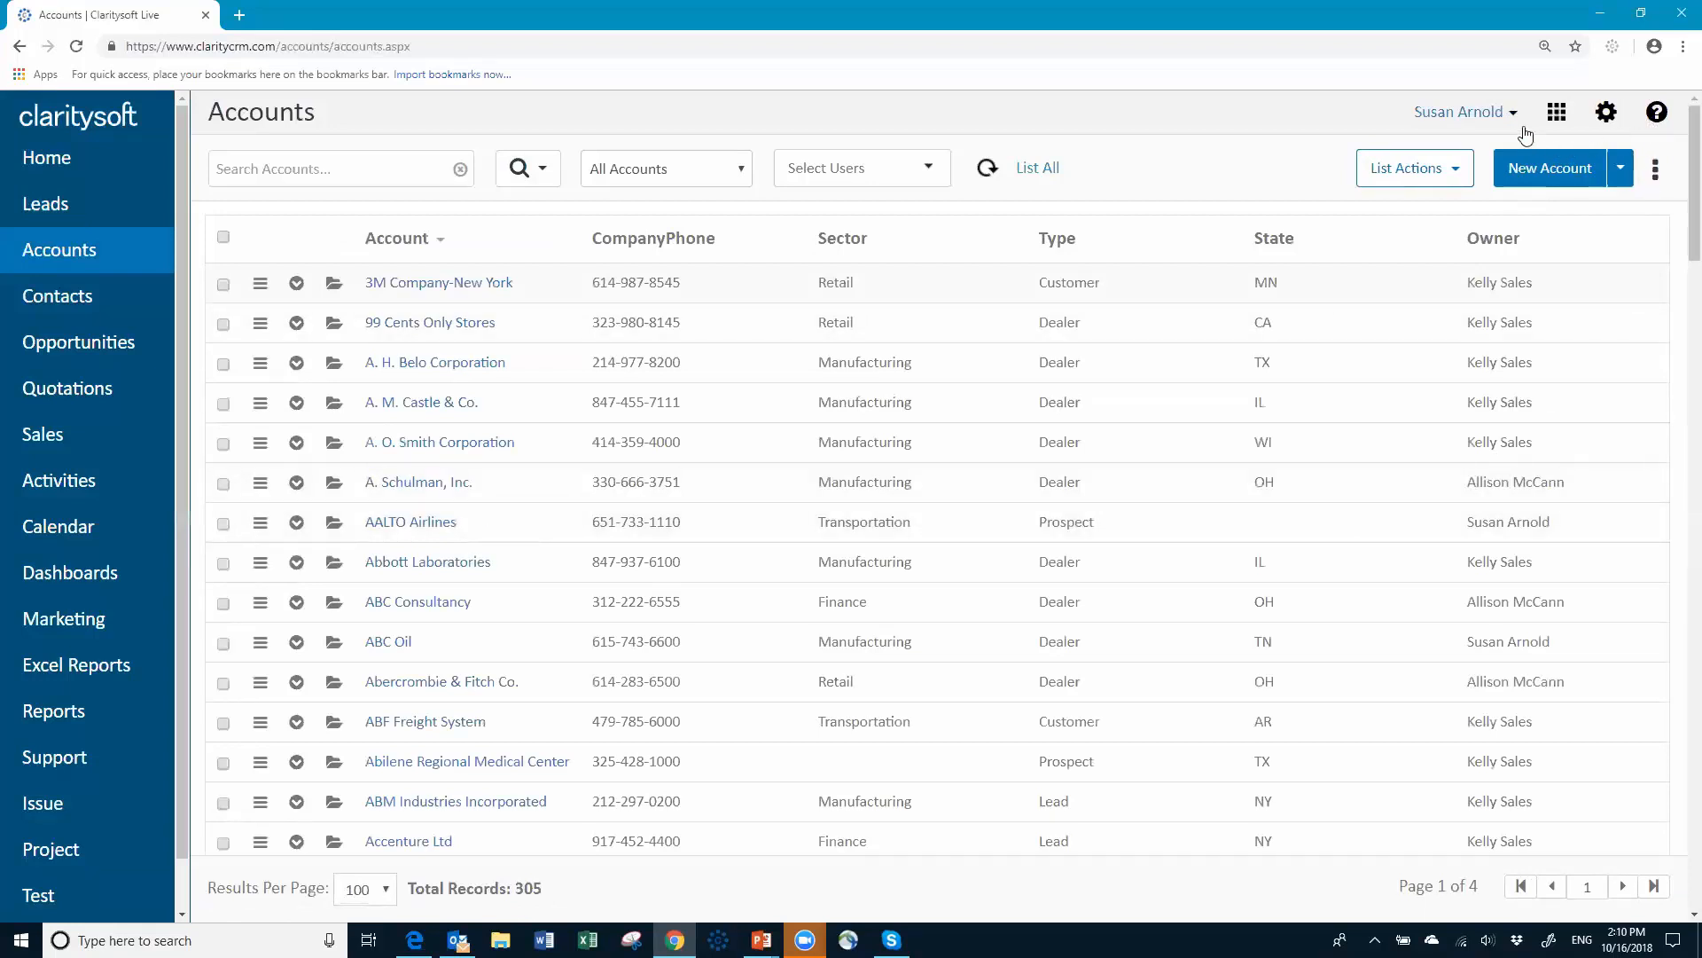
{"action": "left_click", "coordinate": [1607, 113]}
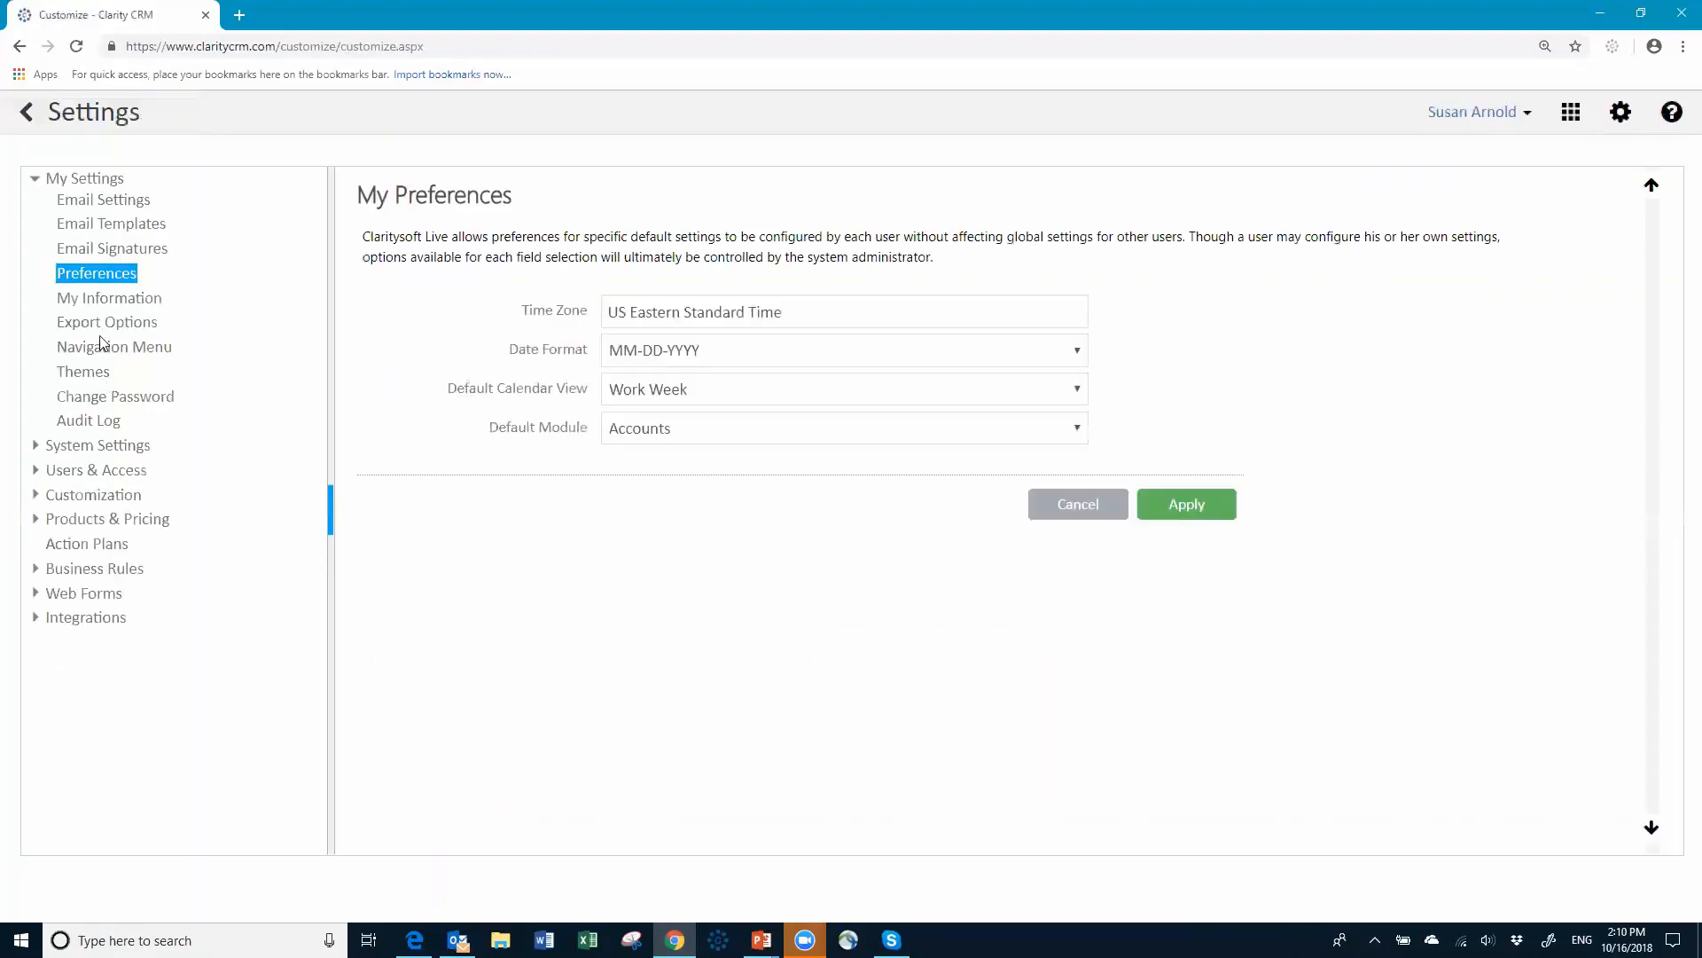
Step: Show the Users page listing each user's login name and access profile
{"action": "left_click", "coordinate": [123, 479]}
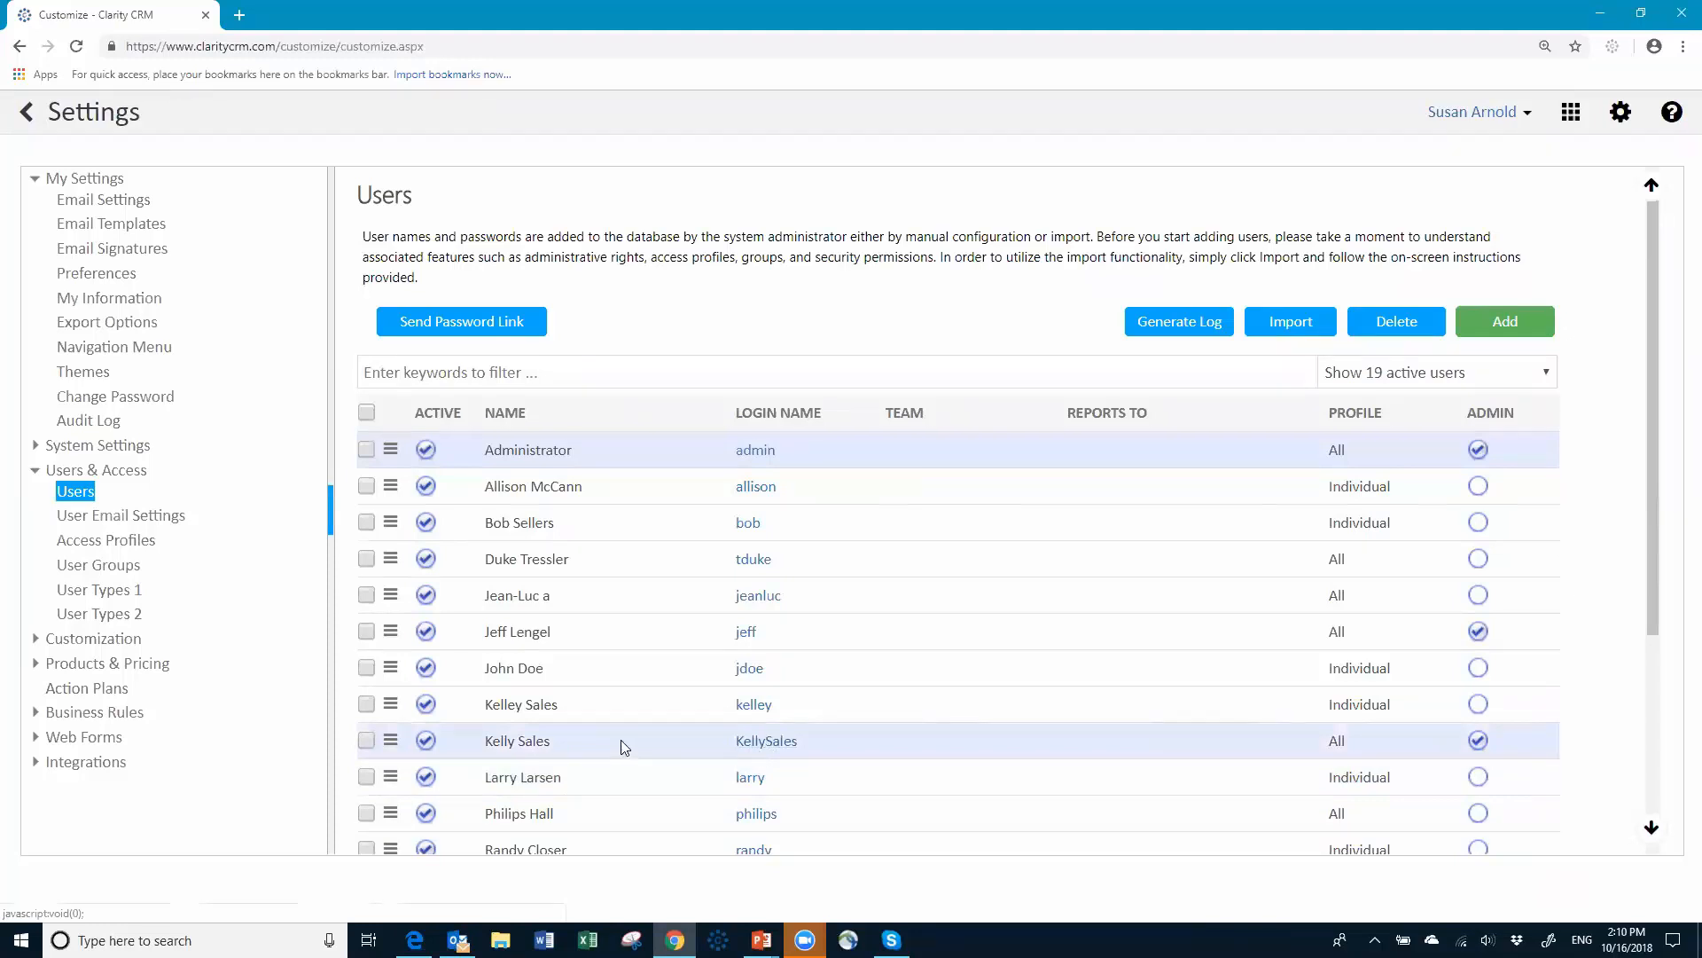
Step: Change the ninth user's access profile from All to Manager and save
{"action": "left_click", "coordinate": [391, 747]}
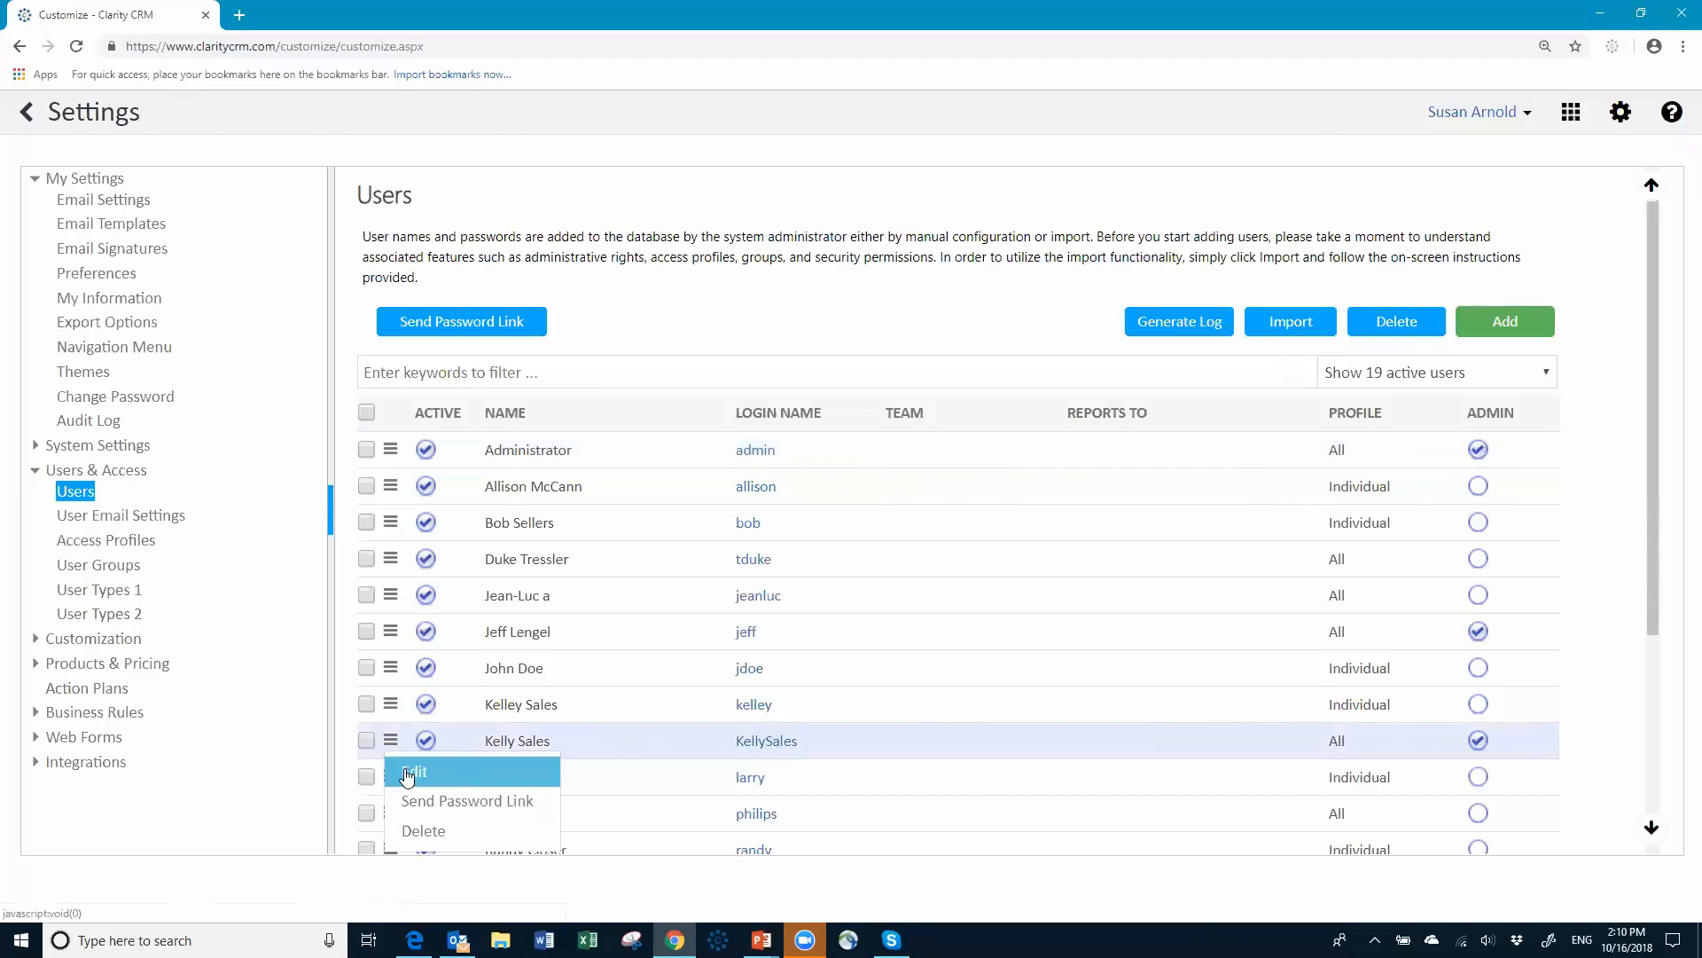
{"action": "left_click", "coordinate": [408, 776]}
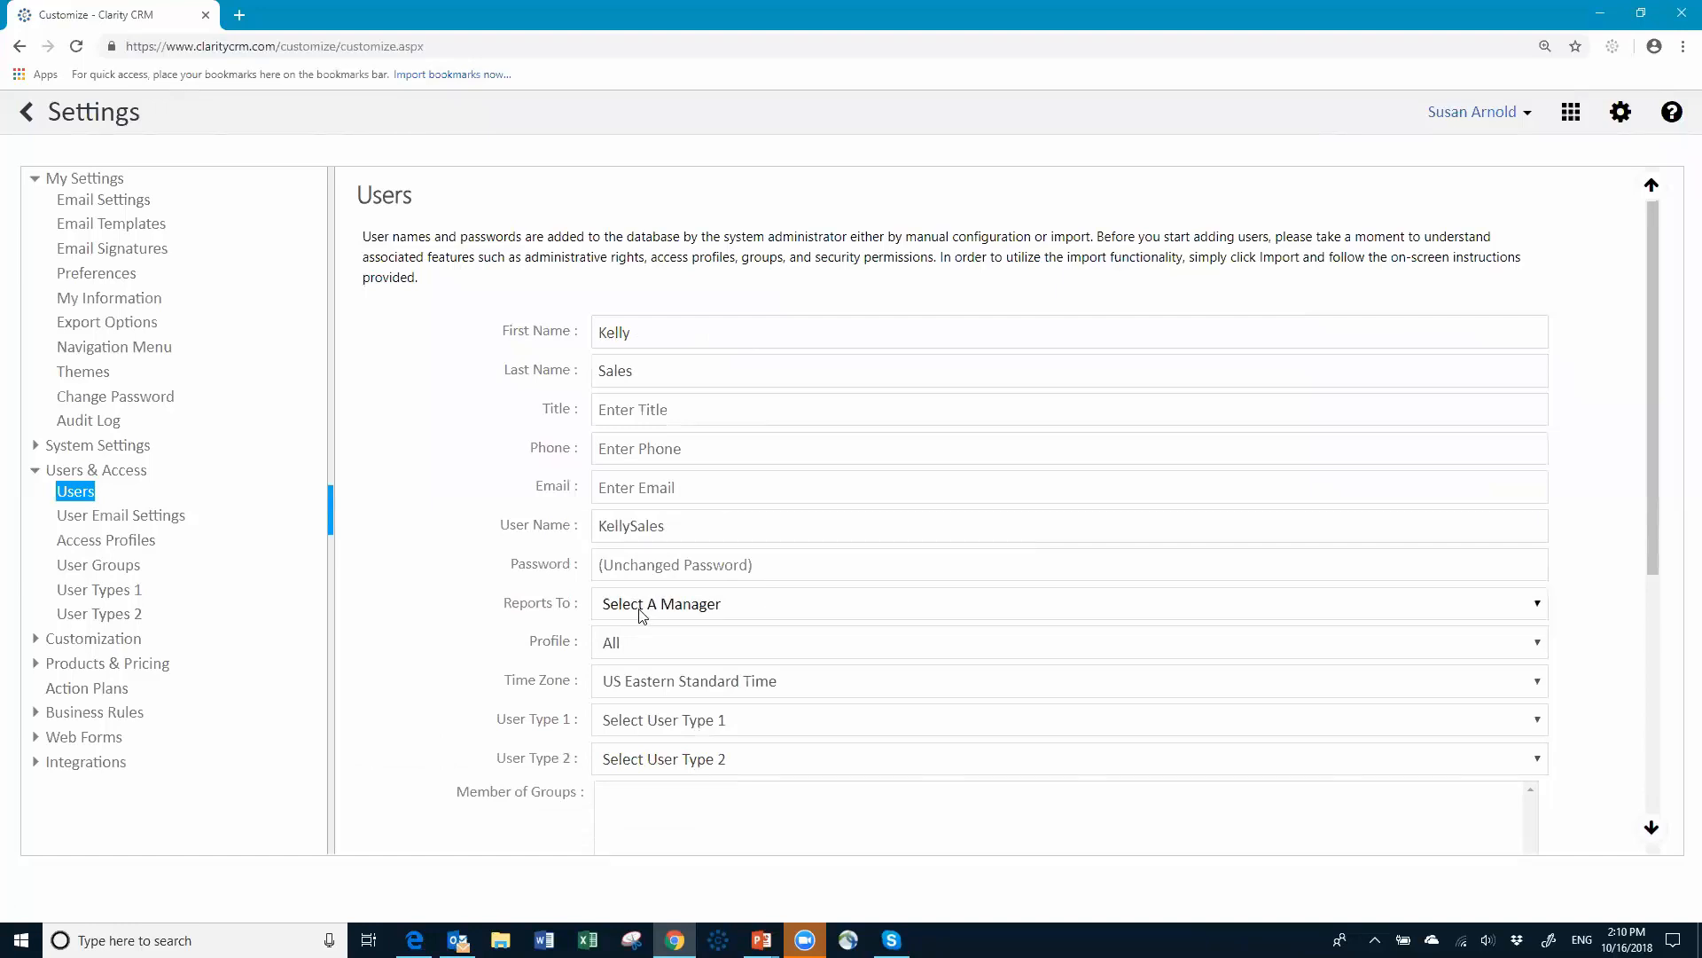
{"action": "left_click", "coordinate": [702, 645]}
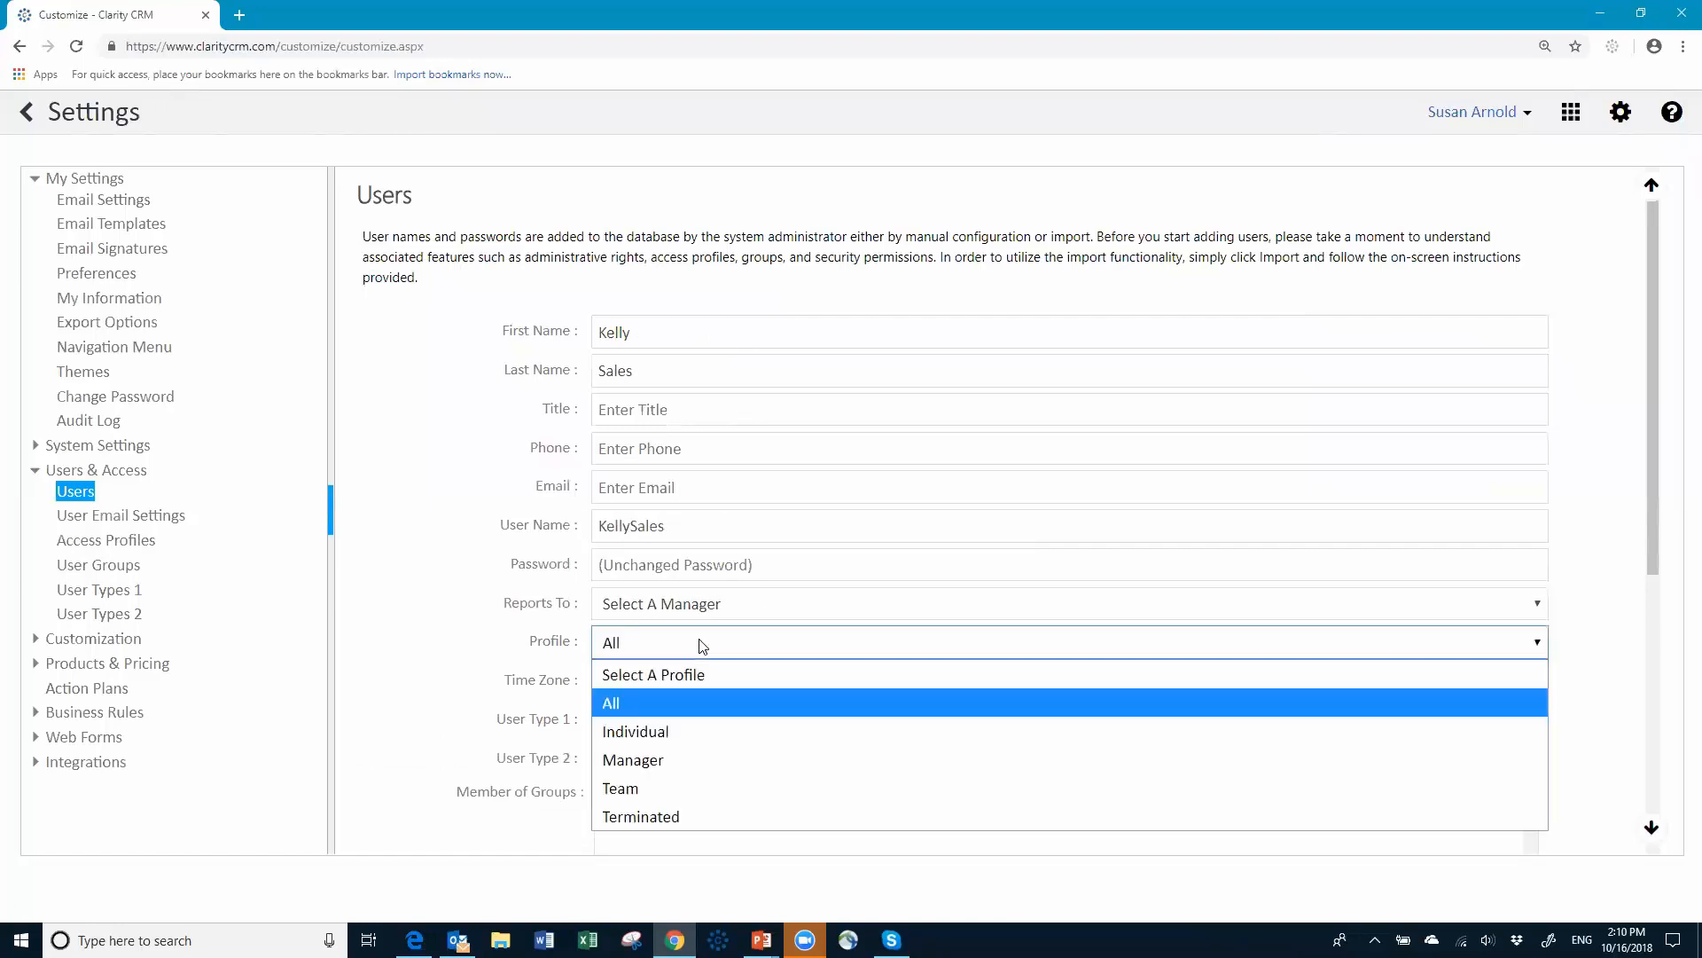
{"action": "left_click", "coordinate": [673, 759]}
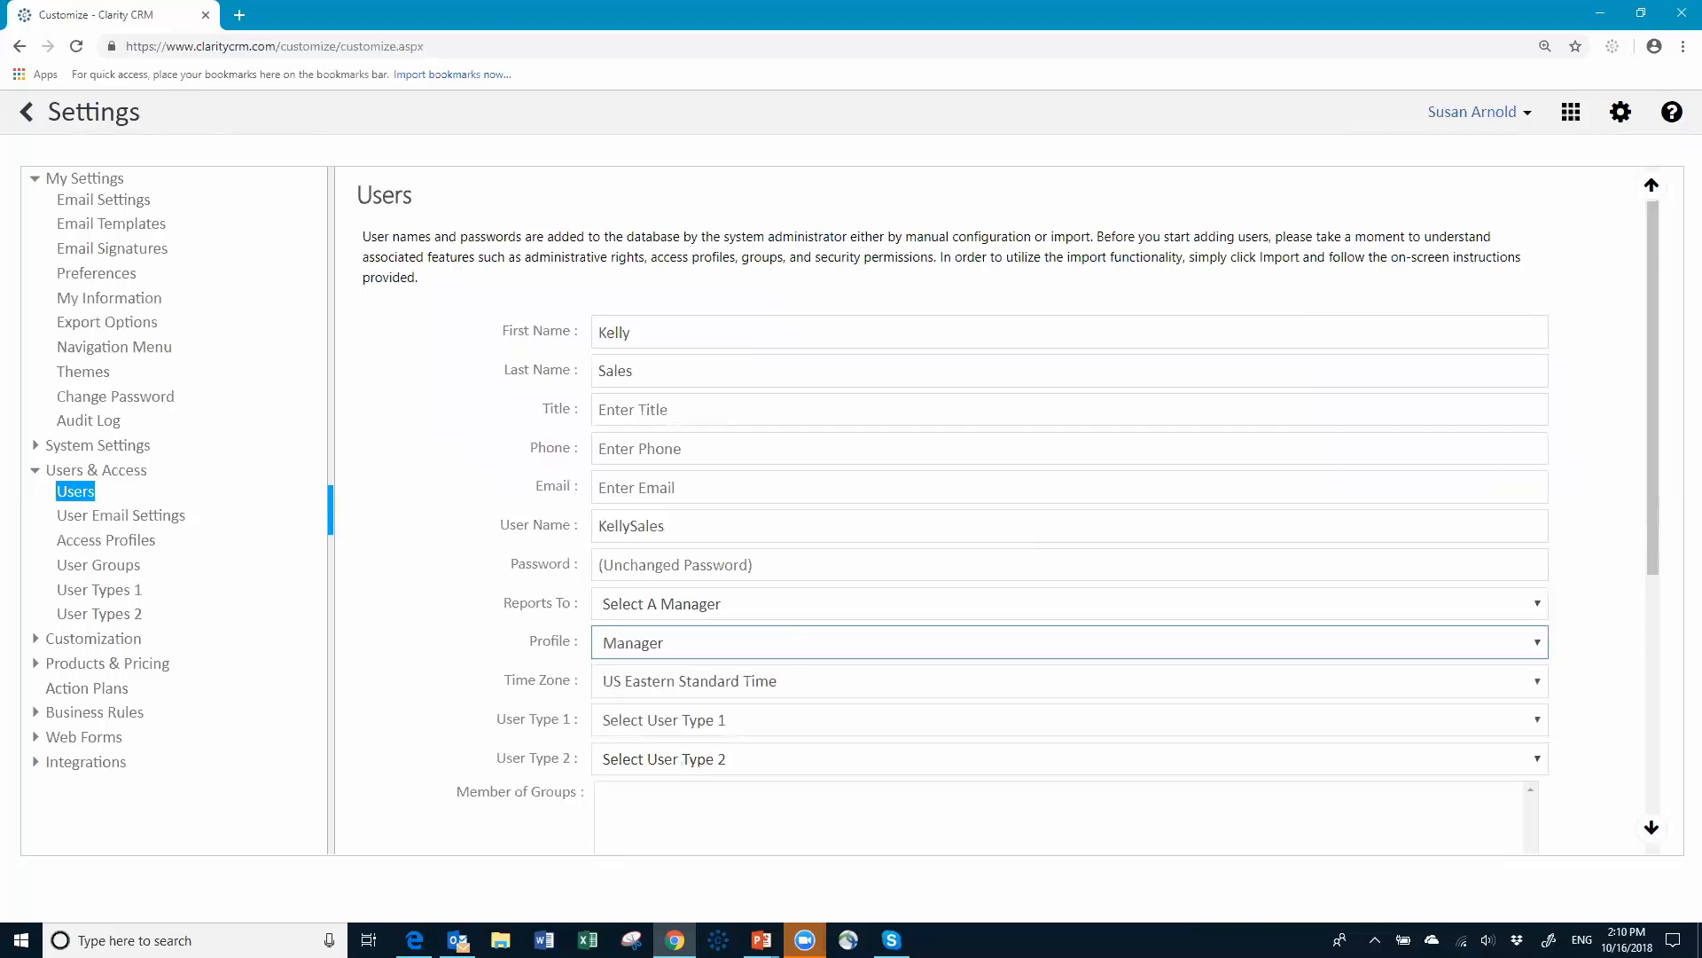
{"action": "left_click", "coordinate": [1651, 834]}
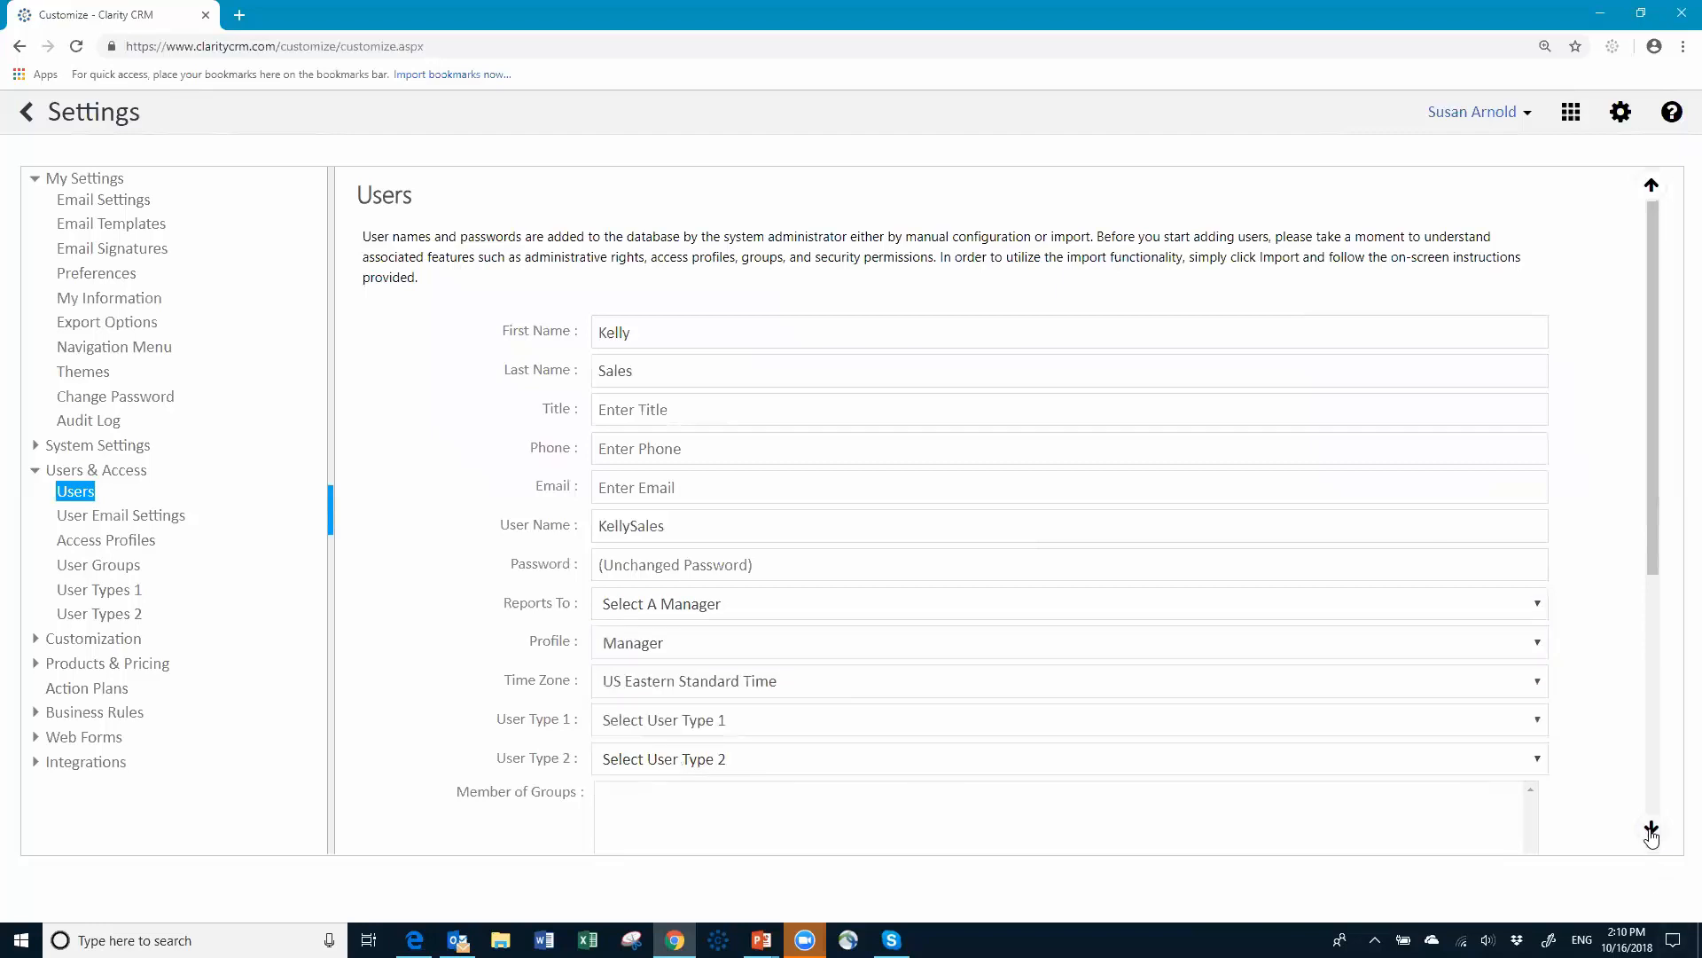
{"action": "left_click", "coordinate": [1651, 834]}
{"action": "left_click", "coordinate": [1650, 829]}
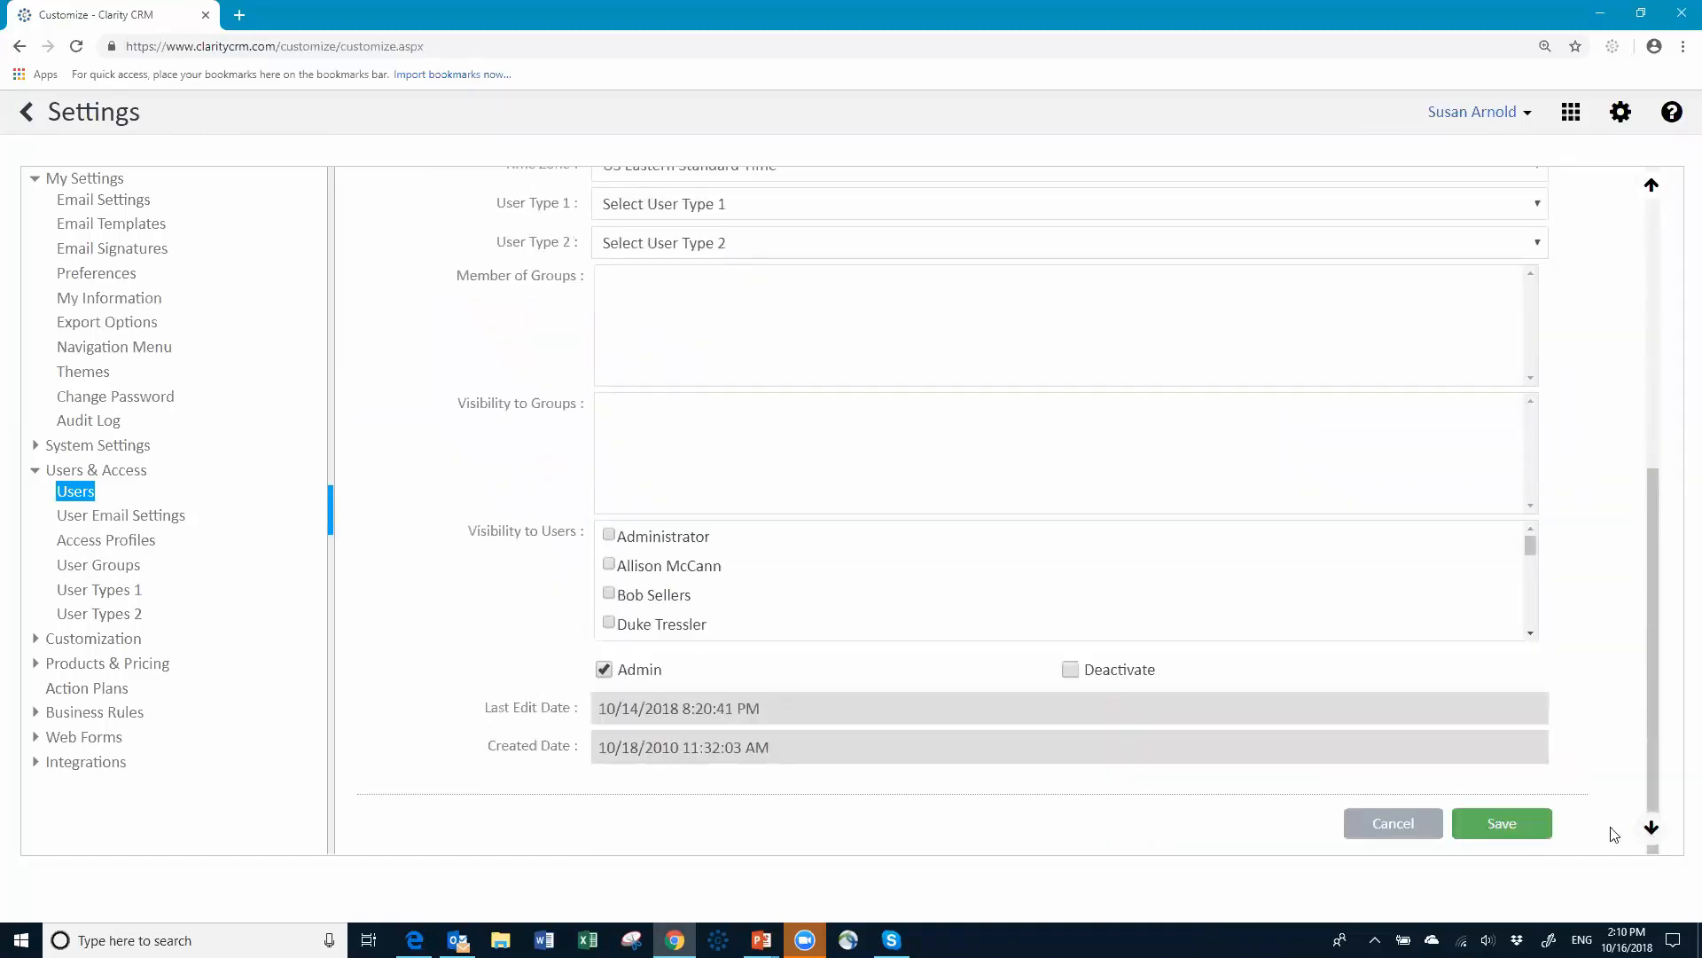
{"action": "left_click", "coordinate": [1516, 823]}
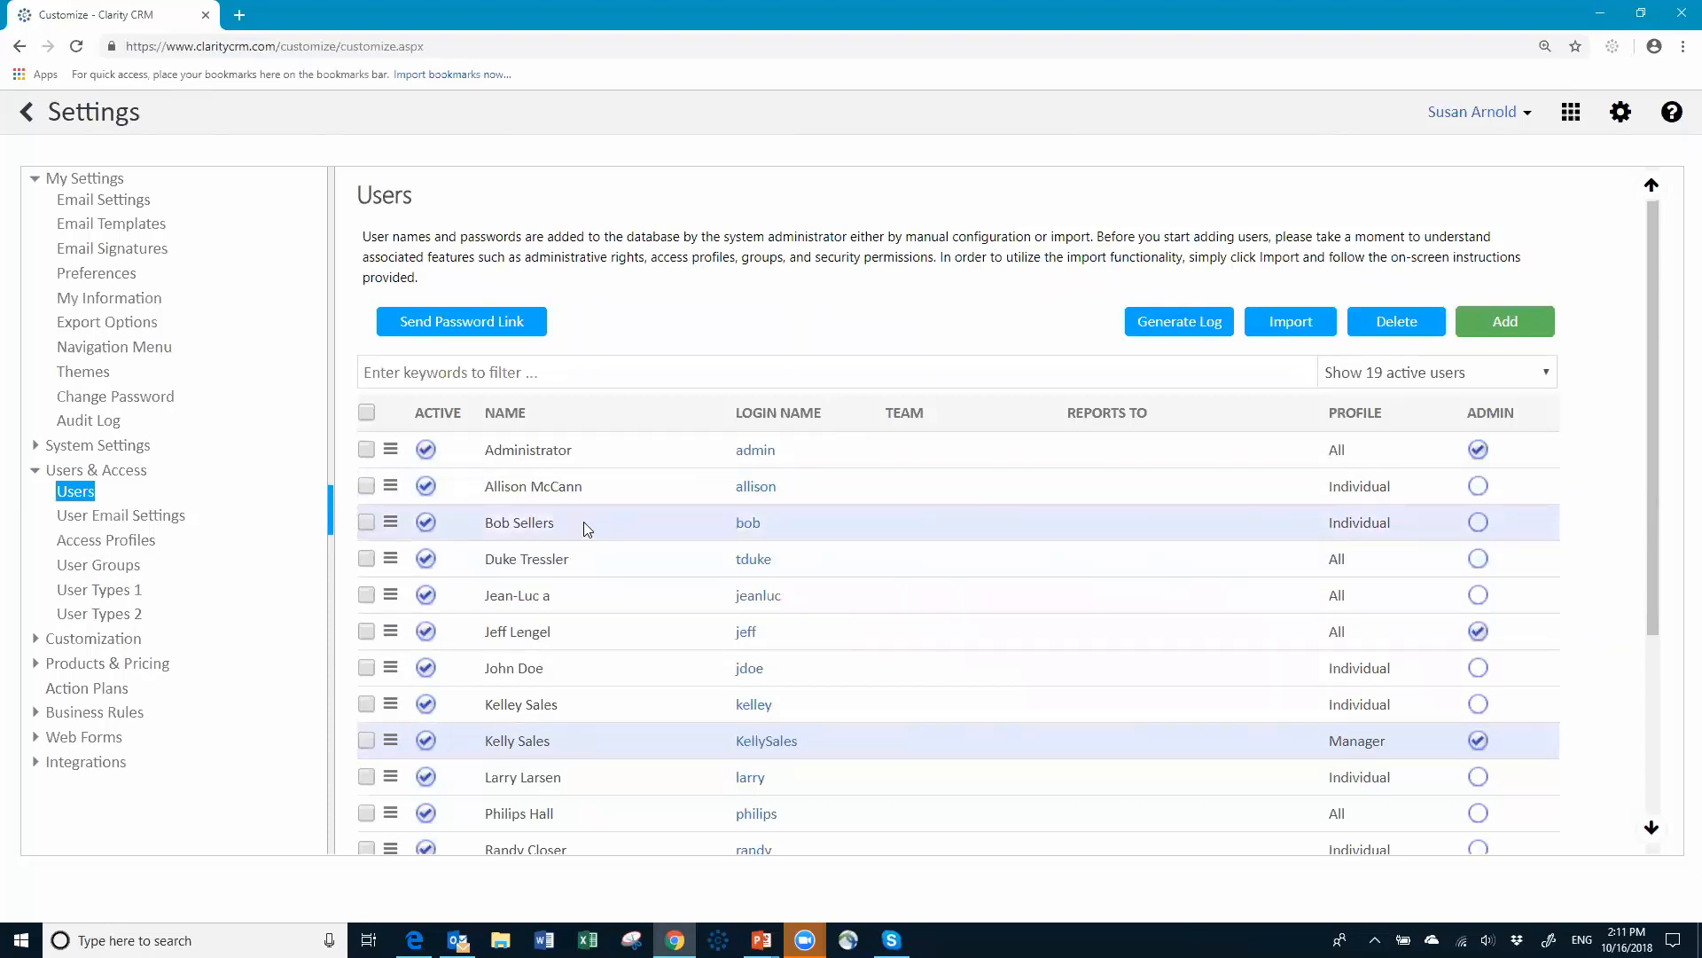
Step: Set Reports To for the user below Administrator to the Manager-profile user
{"action": "left_click", "coordinate": [755, 487]}
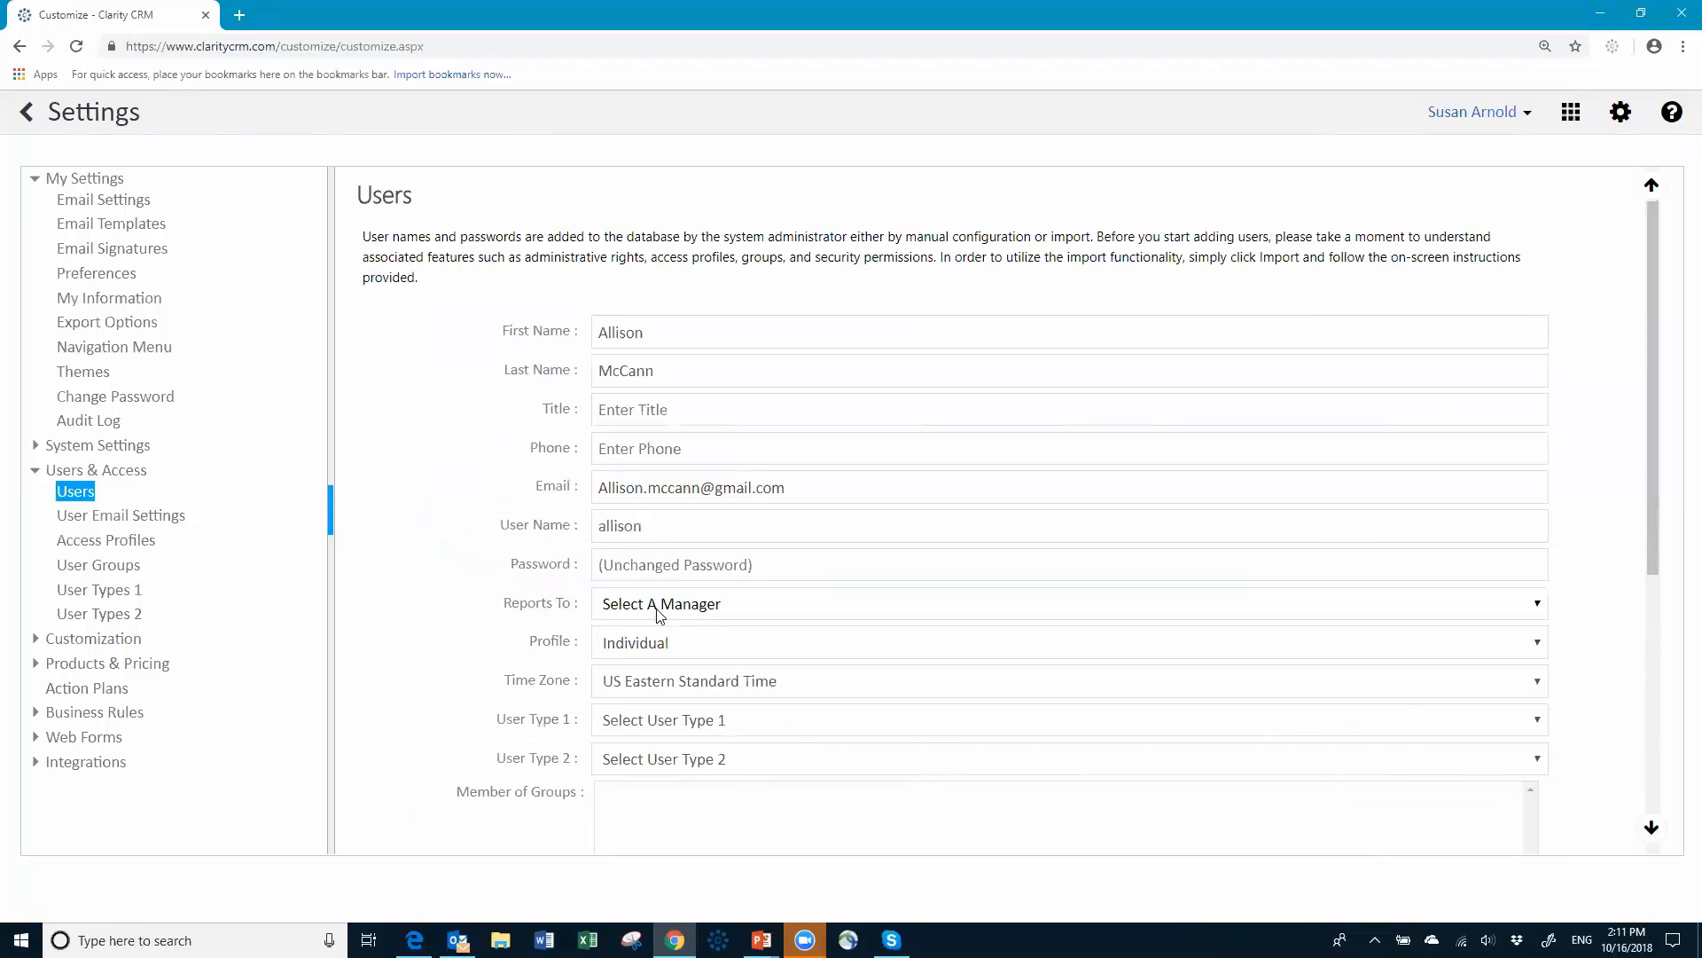
{"action": "left_click", "coordinate": [1111, 611]}
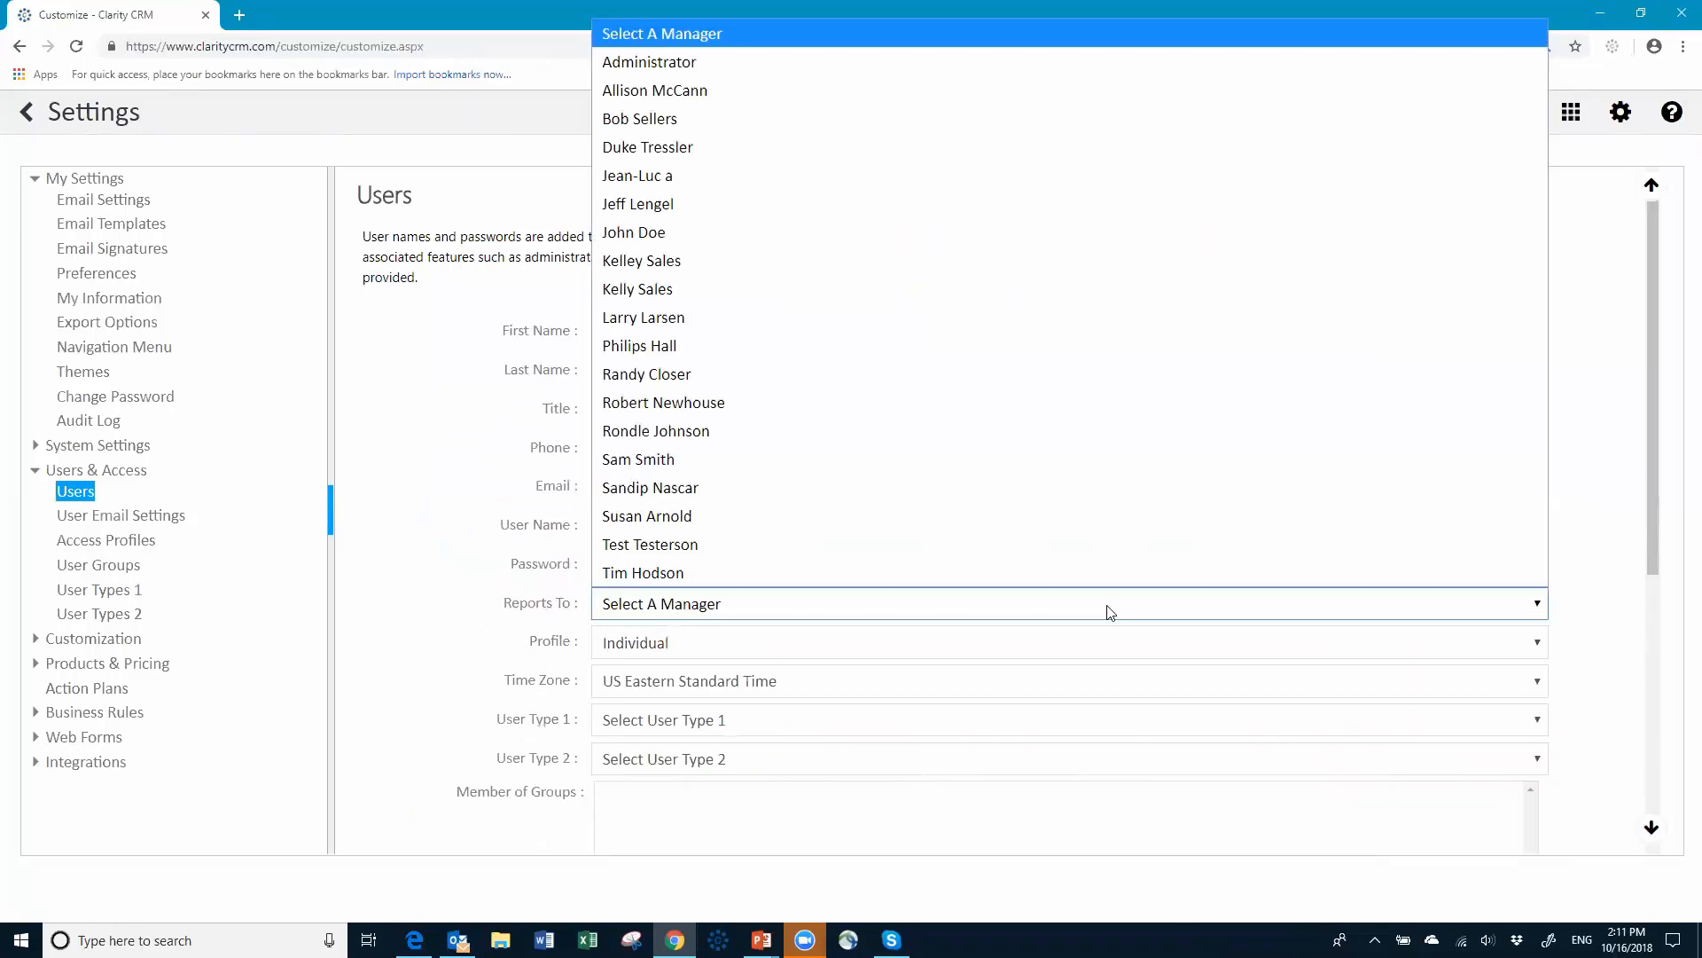
{"action": "left_click", "coordinate": [750, 286]}
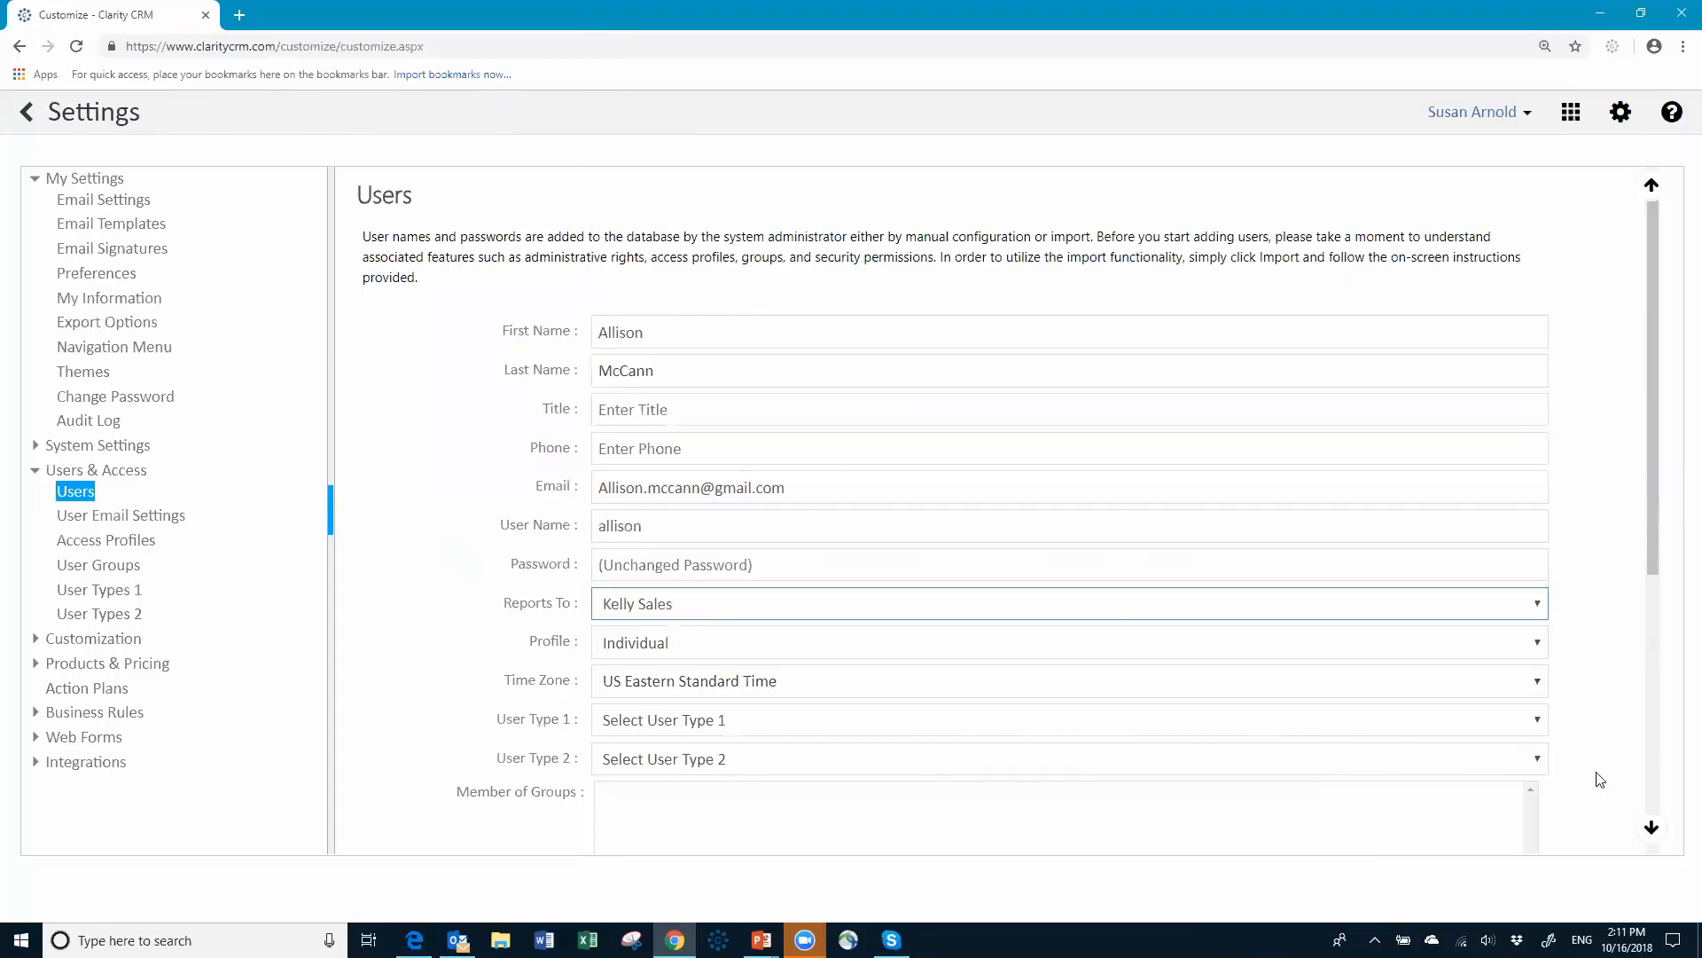
{"action": "left_click", "coordinate": [1652, 828]}
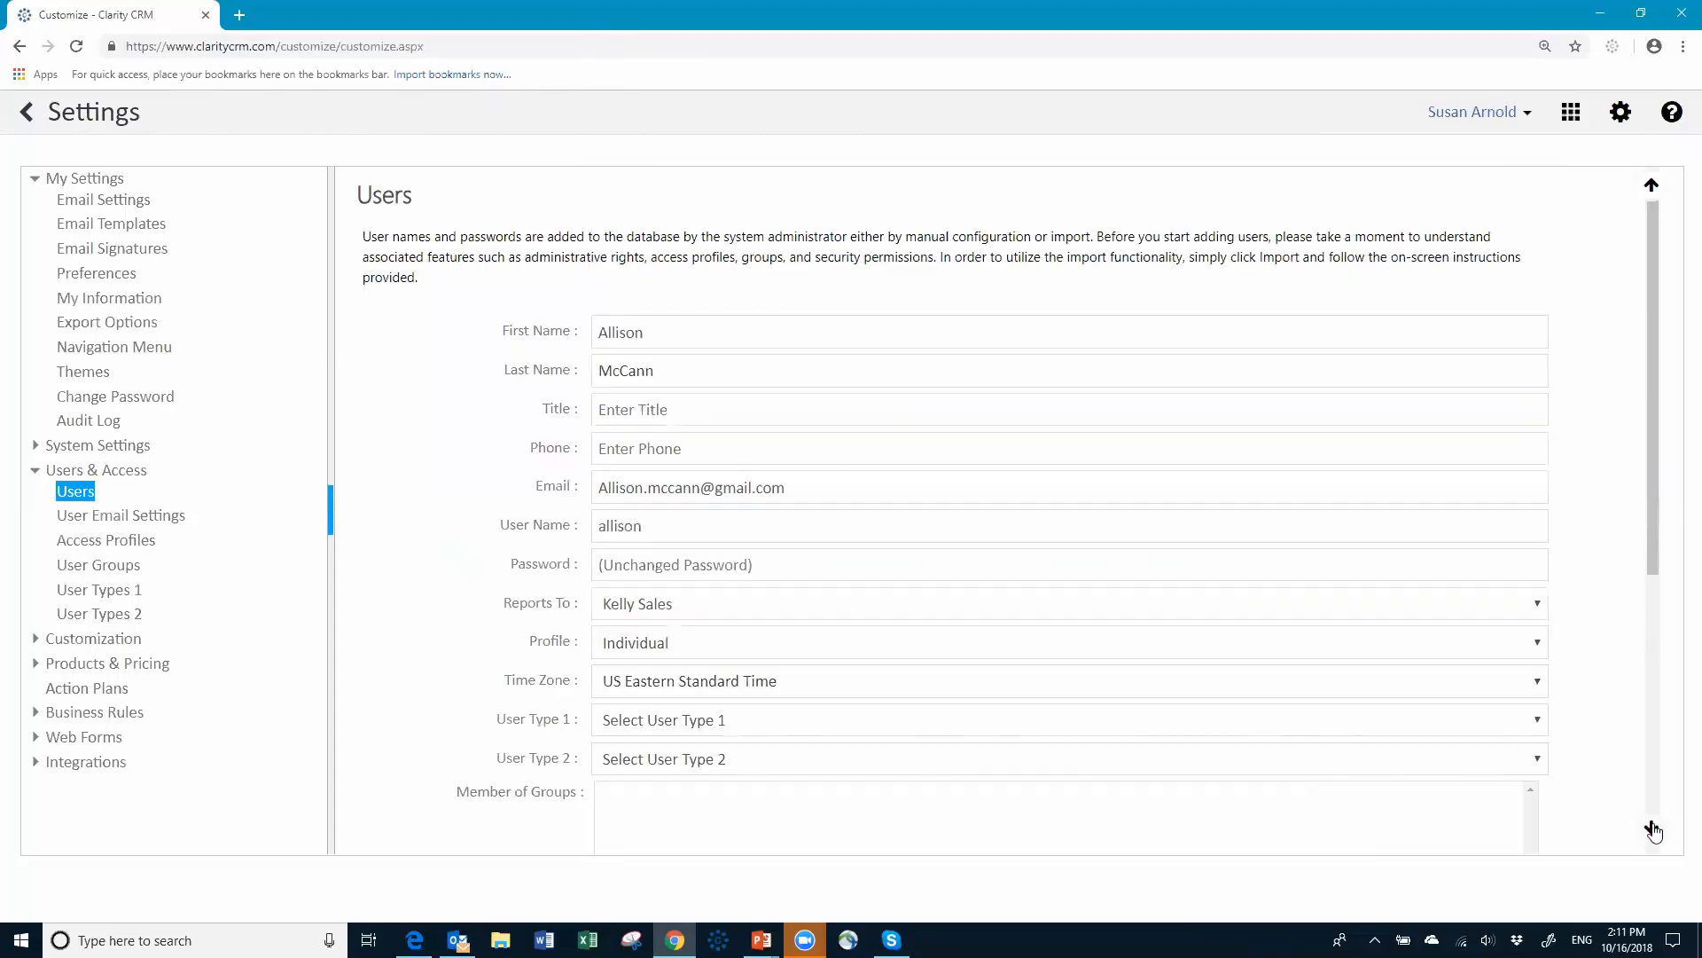
{"action": "left_click", "coordinate": [1651, 828]}
Step: Save that change, then make the next user also report to the Manager-profile user and save
{"action": "left_click", "coordinate": [1507, 825]}
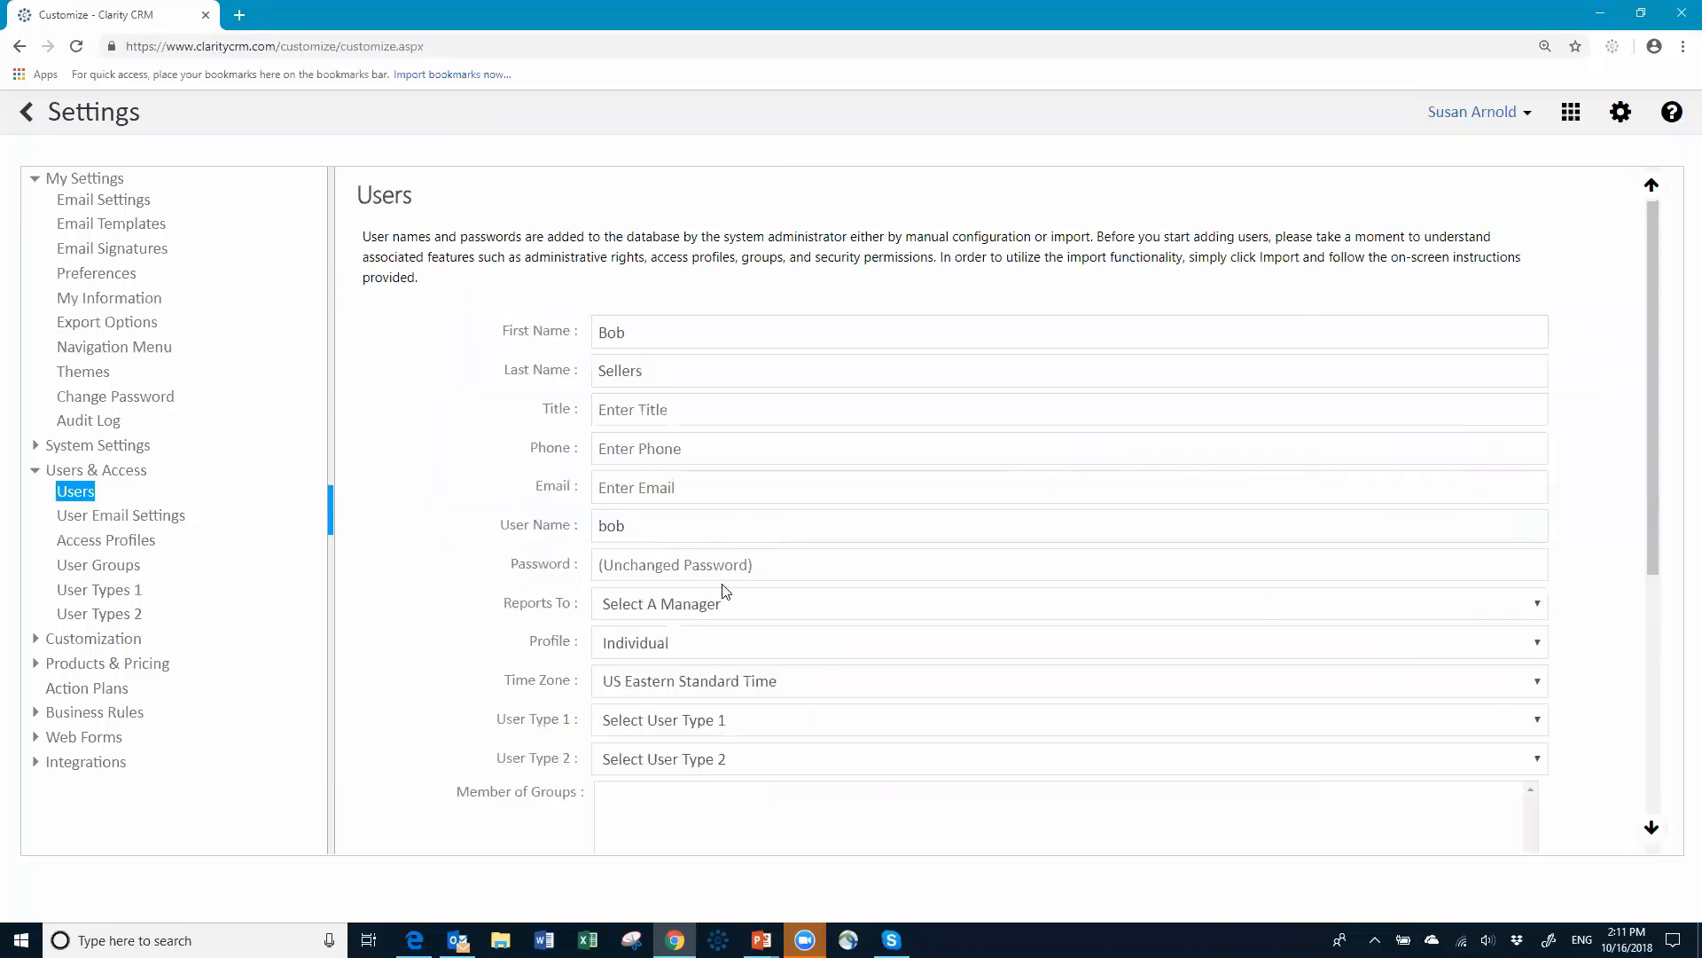
{"action": "left_click", "coordinate": [720, 611]}
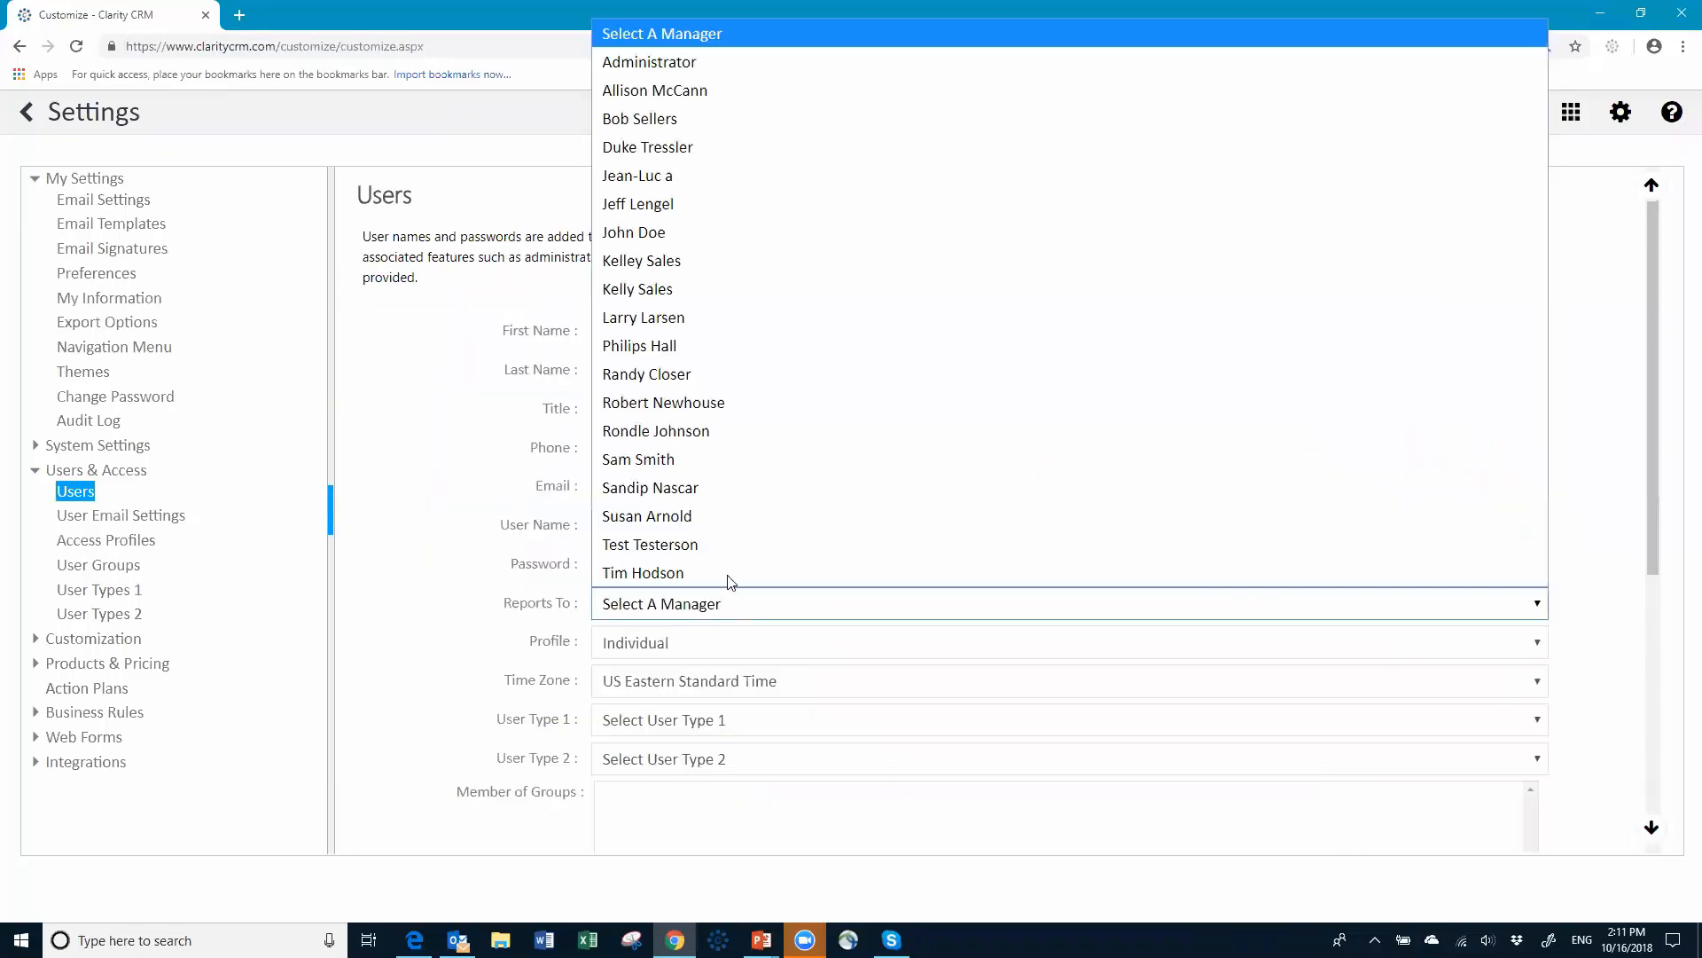
{"action": "left_click", "coordinate": [715, 291]}
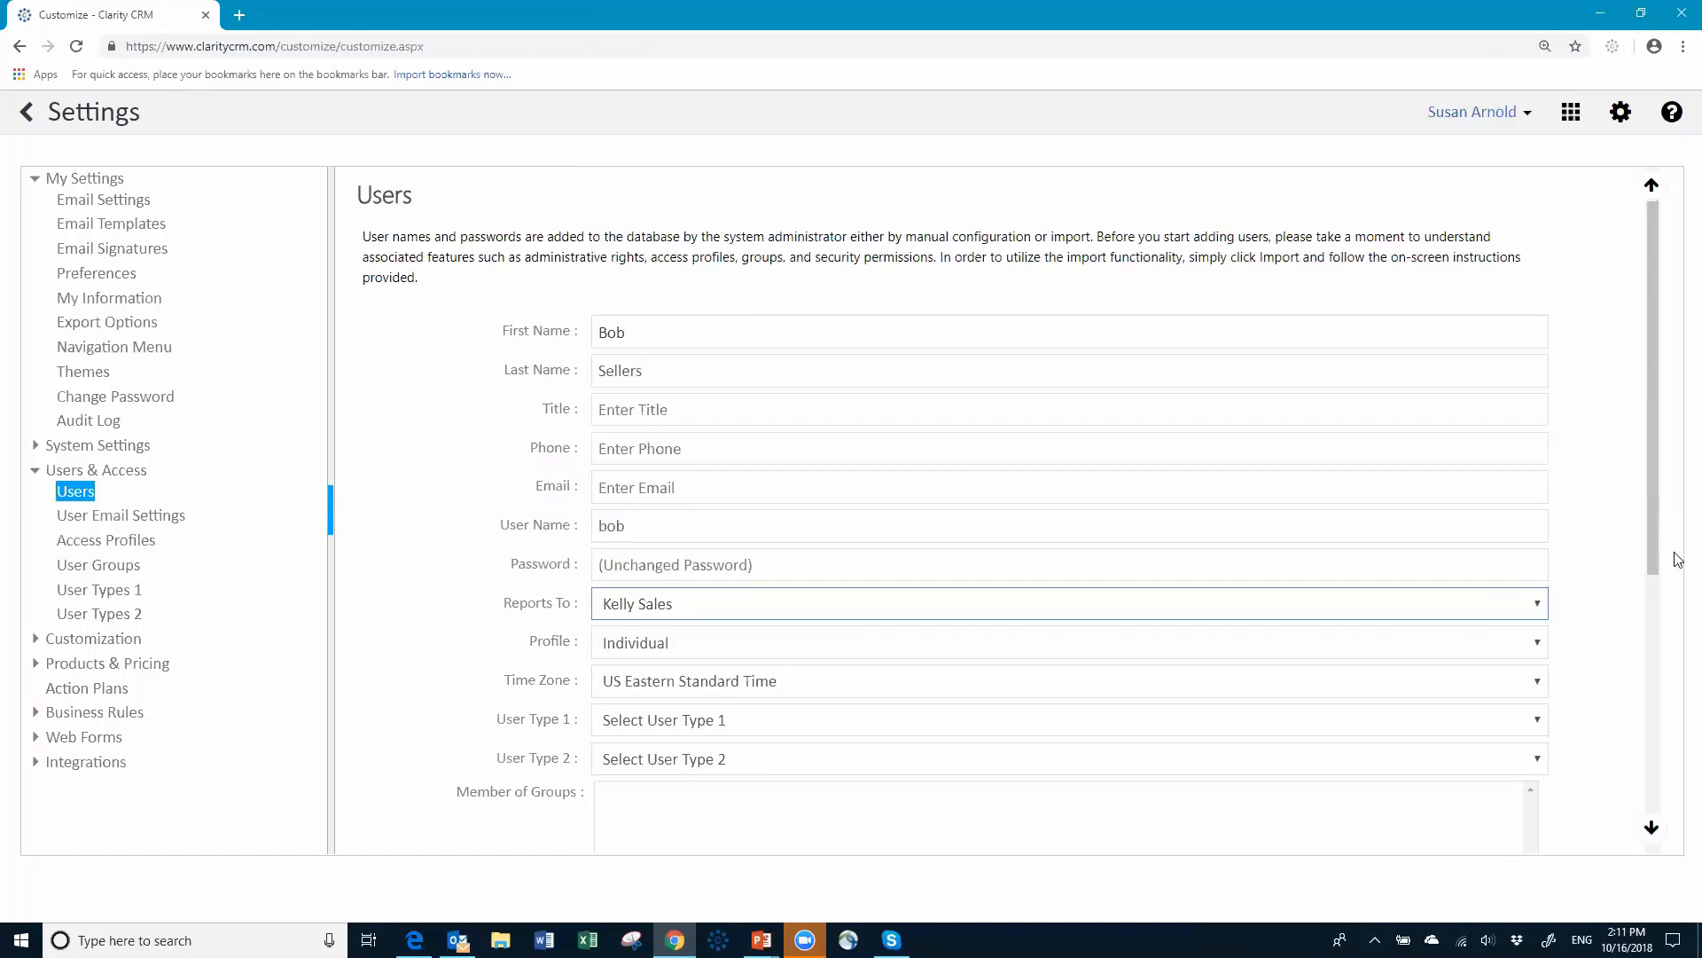
{"action": "scroll", "coordinate": [1650, 683], "scroll_direction": "down", "scroll_amount": 1}
{"action": "scroll", "coordinate": [1649, 683], "scroll_direction": "down", "scroll_amount": 6}
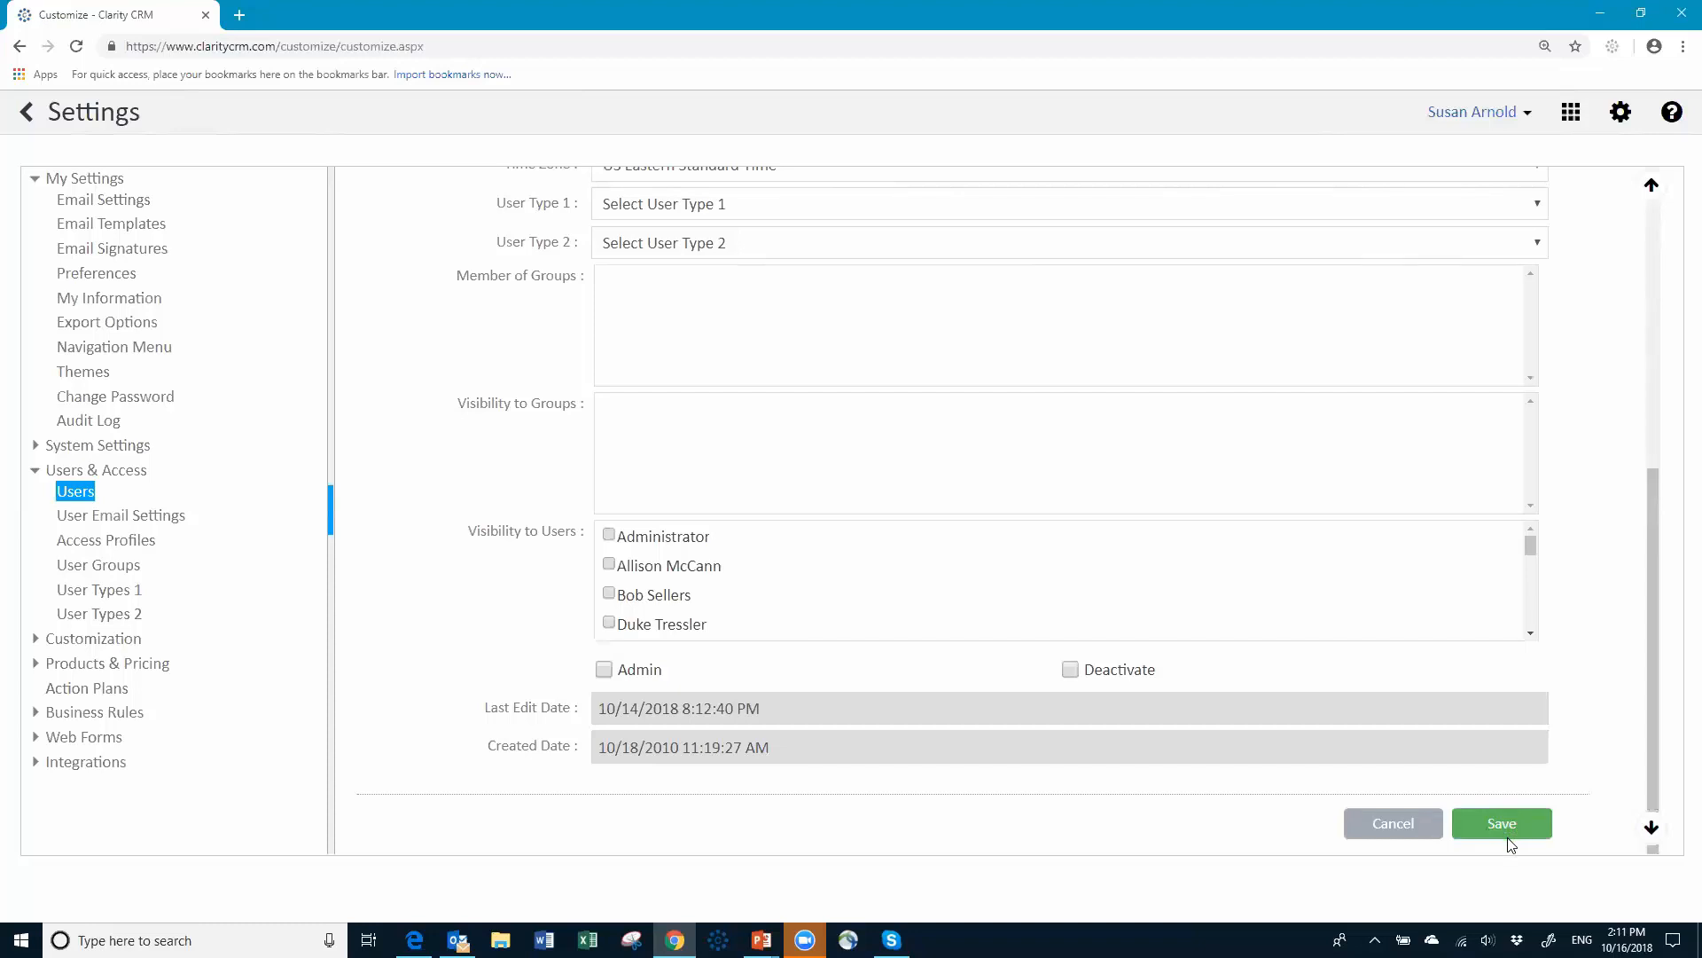
{"action": "left_click", "coordinate": [1507, 835]}
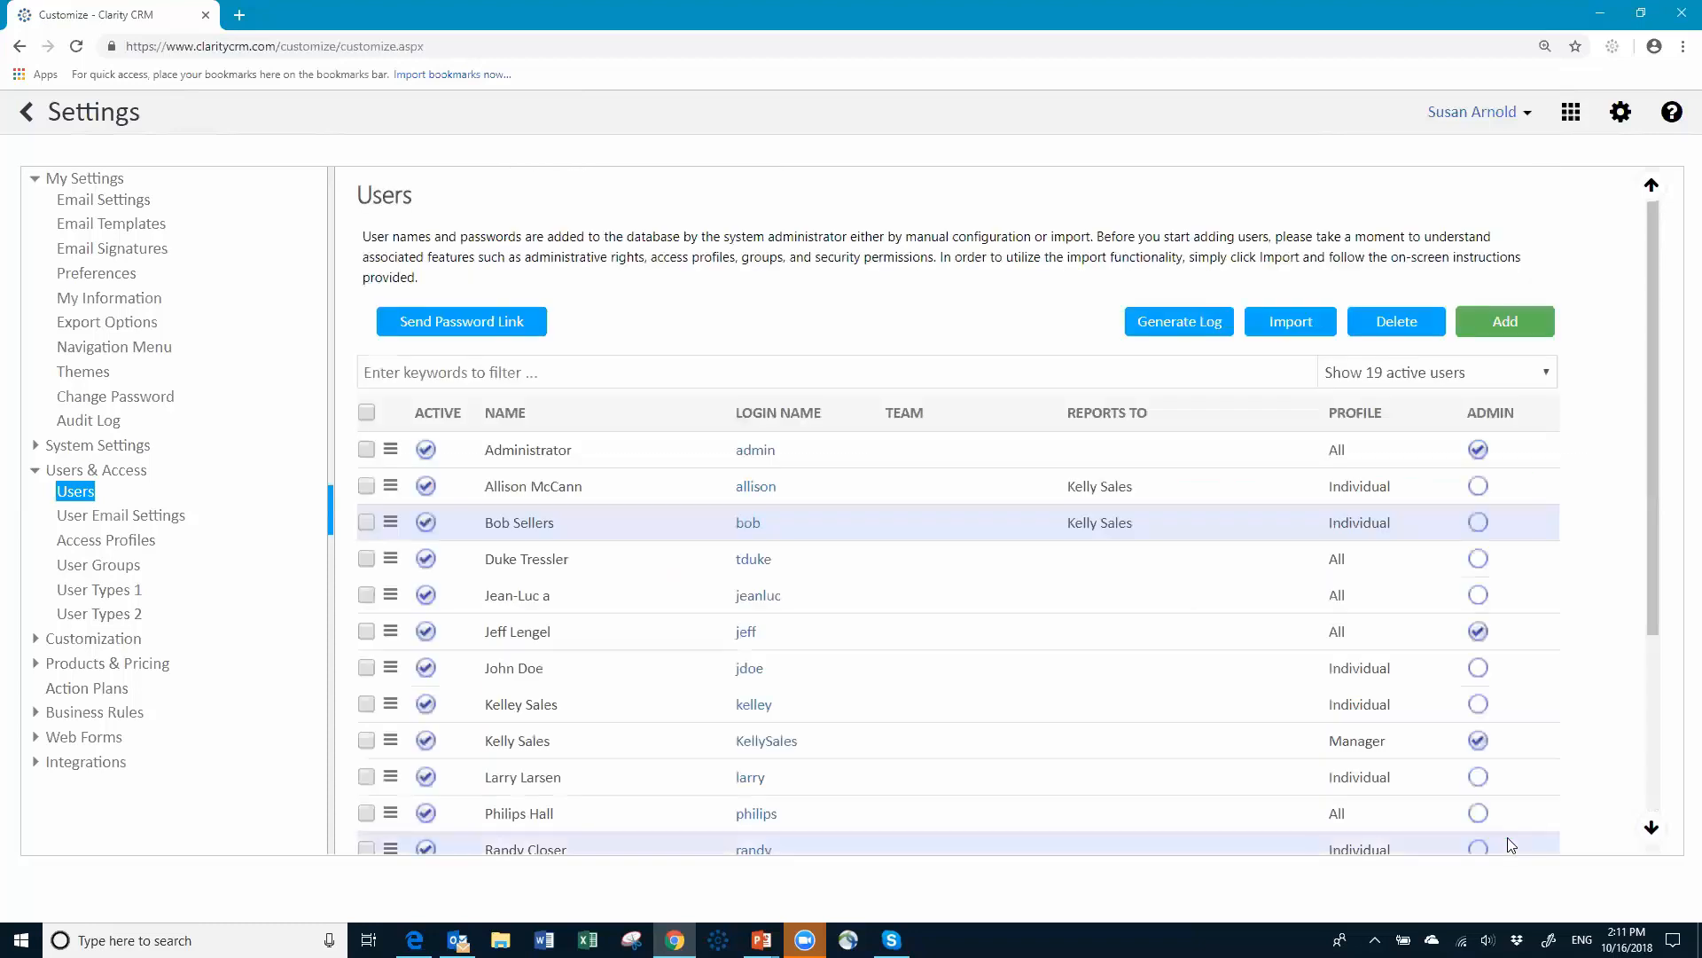
Step: Log out of the admin session and enter the manager user's login name and password
{"action": "left_click", "coordinate": [1529, 114]}
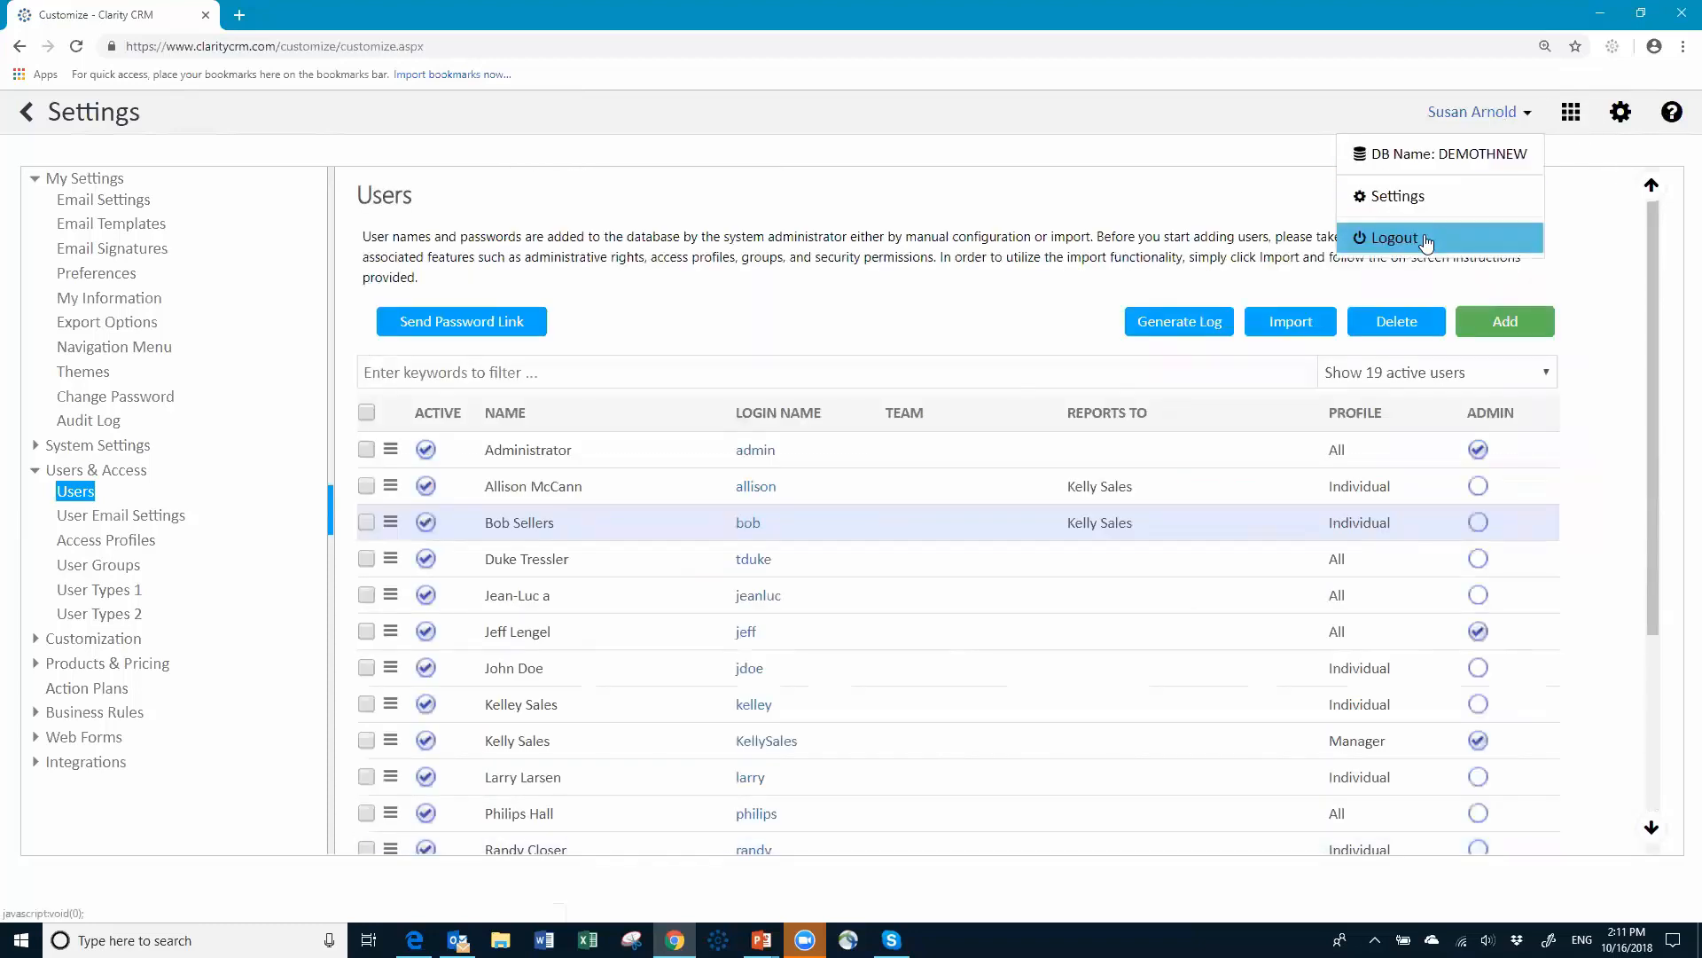
{"action": "left_click", "coordinate": [1424, 236]}
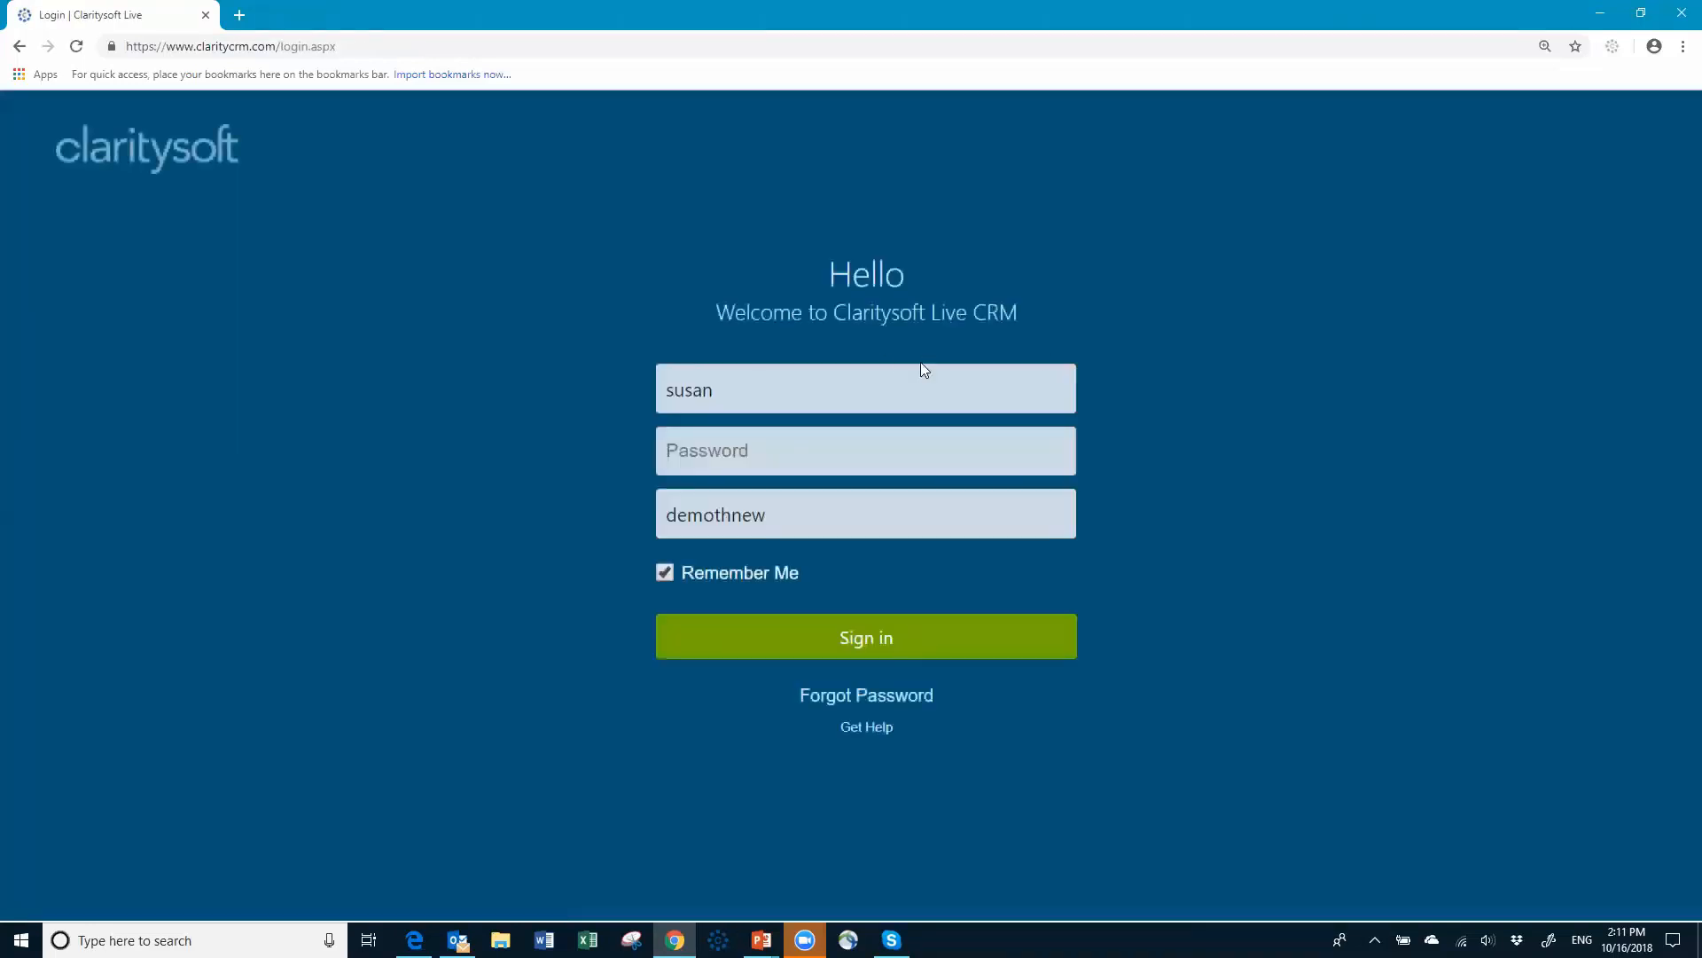
{"action": "left_click", "coordinate": [778, 390]}
{"action": "key", "text": "BackSpace"}
{"action": "key", "text": "BackSpace"}
{"action": "key", "text": "BackSpace"}
{"action": "key", "text": "BackSpace"}
{"action": "key", "text": "BackSpace"}
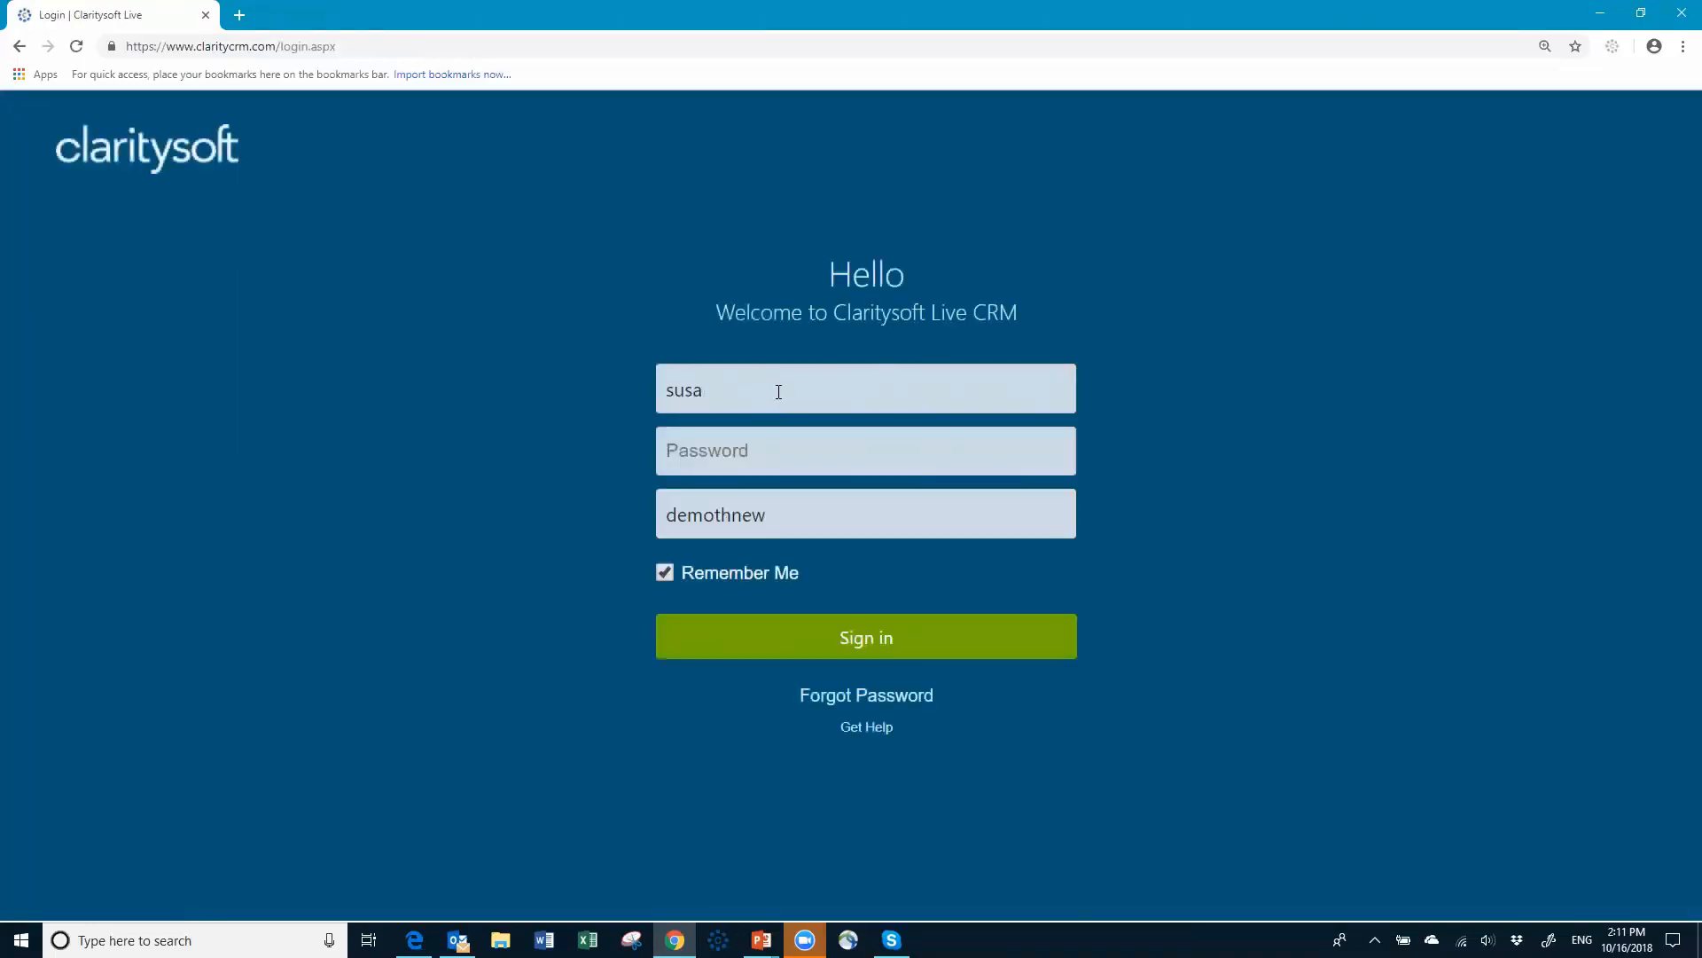
{"action": "type", "text": "kellysales"}
{"action": "key", "text": "Tab"}
{"action": "type", "text": "•••••"}
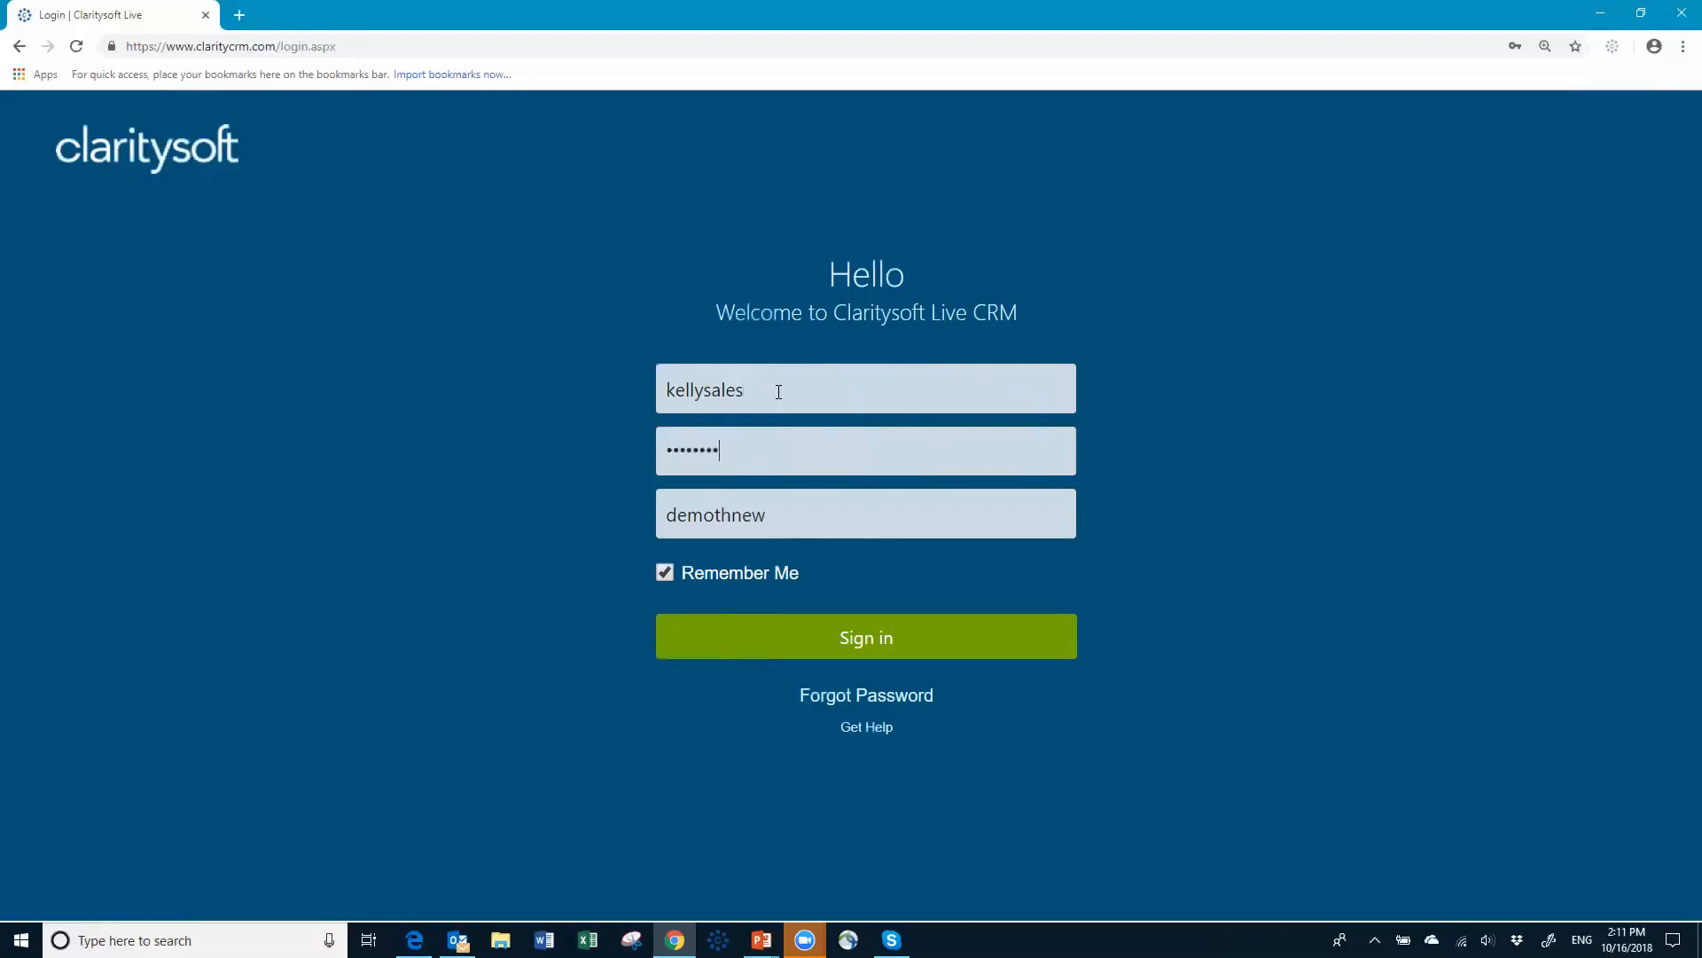
Step: Sign in as the manager and review owners across the 182-record Accounts list
{"action": "left_click", "coordinate": [844, 639]}
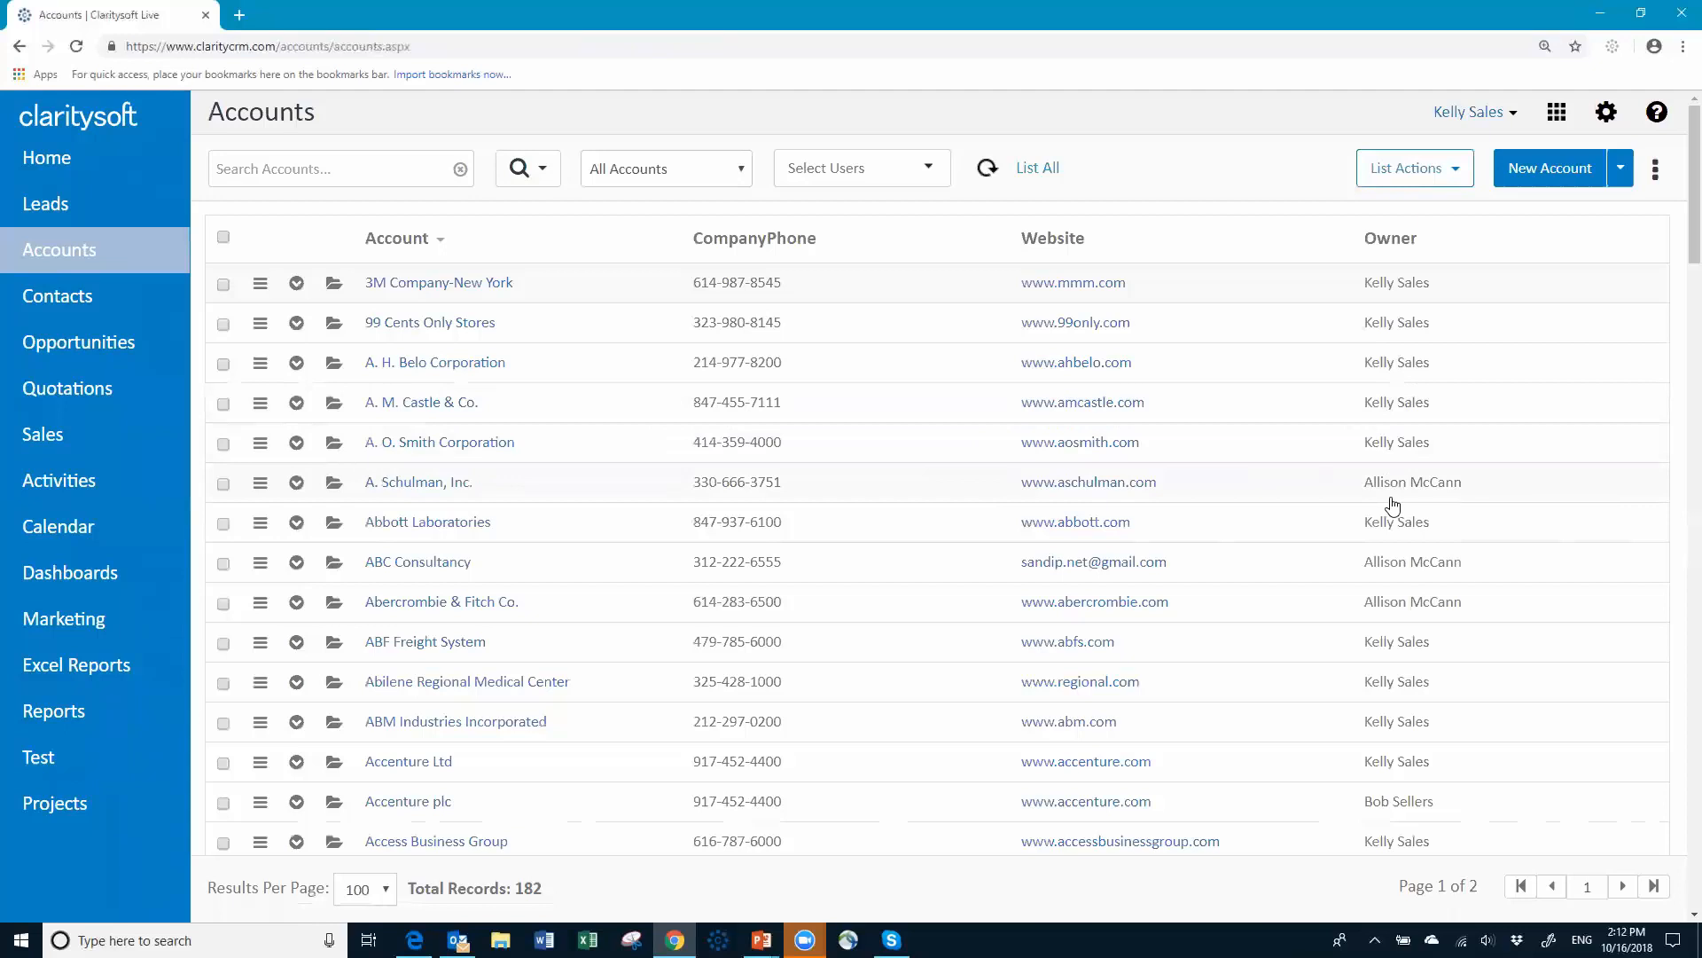
{"action": "scroll", "coordinate": [1246, 598], "scroll_direction": "down", "scroll_amount": 7}
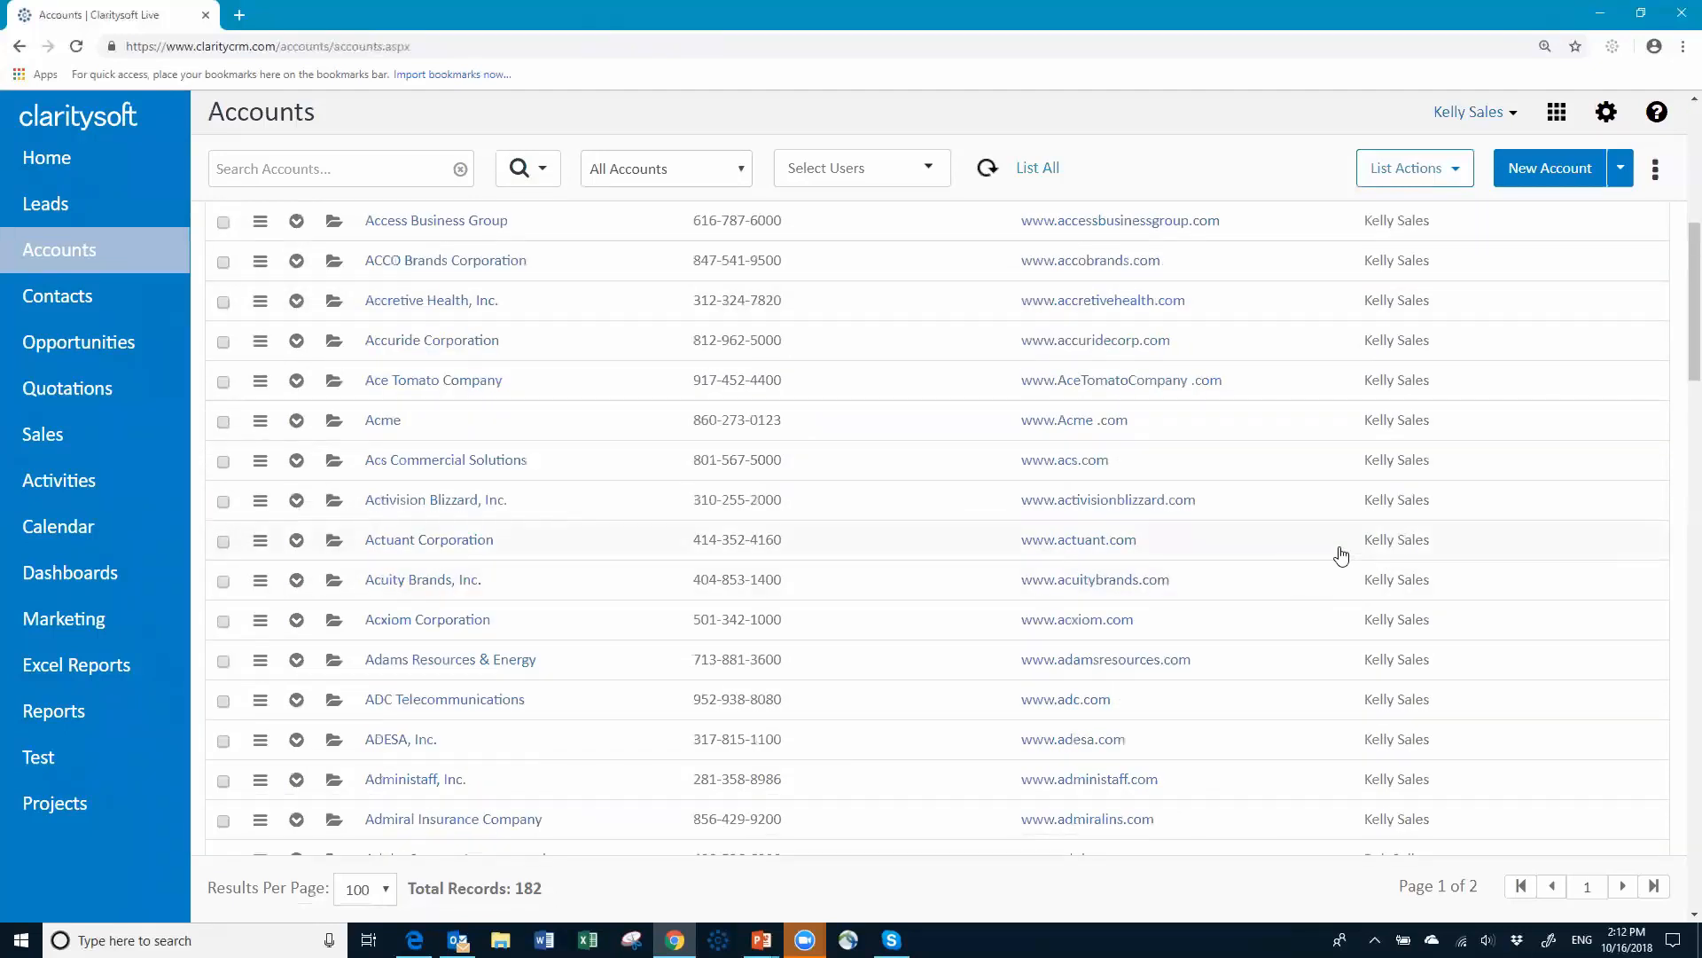
{"action": "scroll", "coordinate": [1459, 470], "scroll_direction": "up", "scroll_amount": 4}
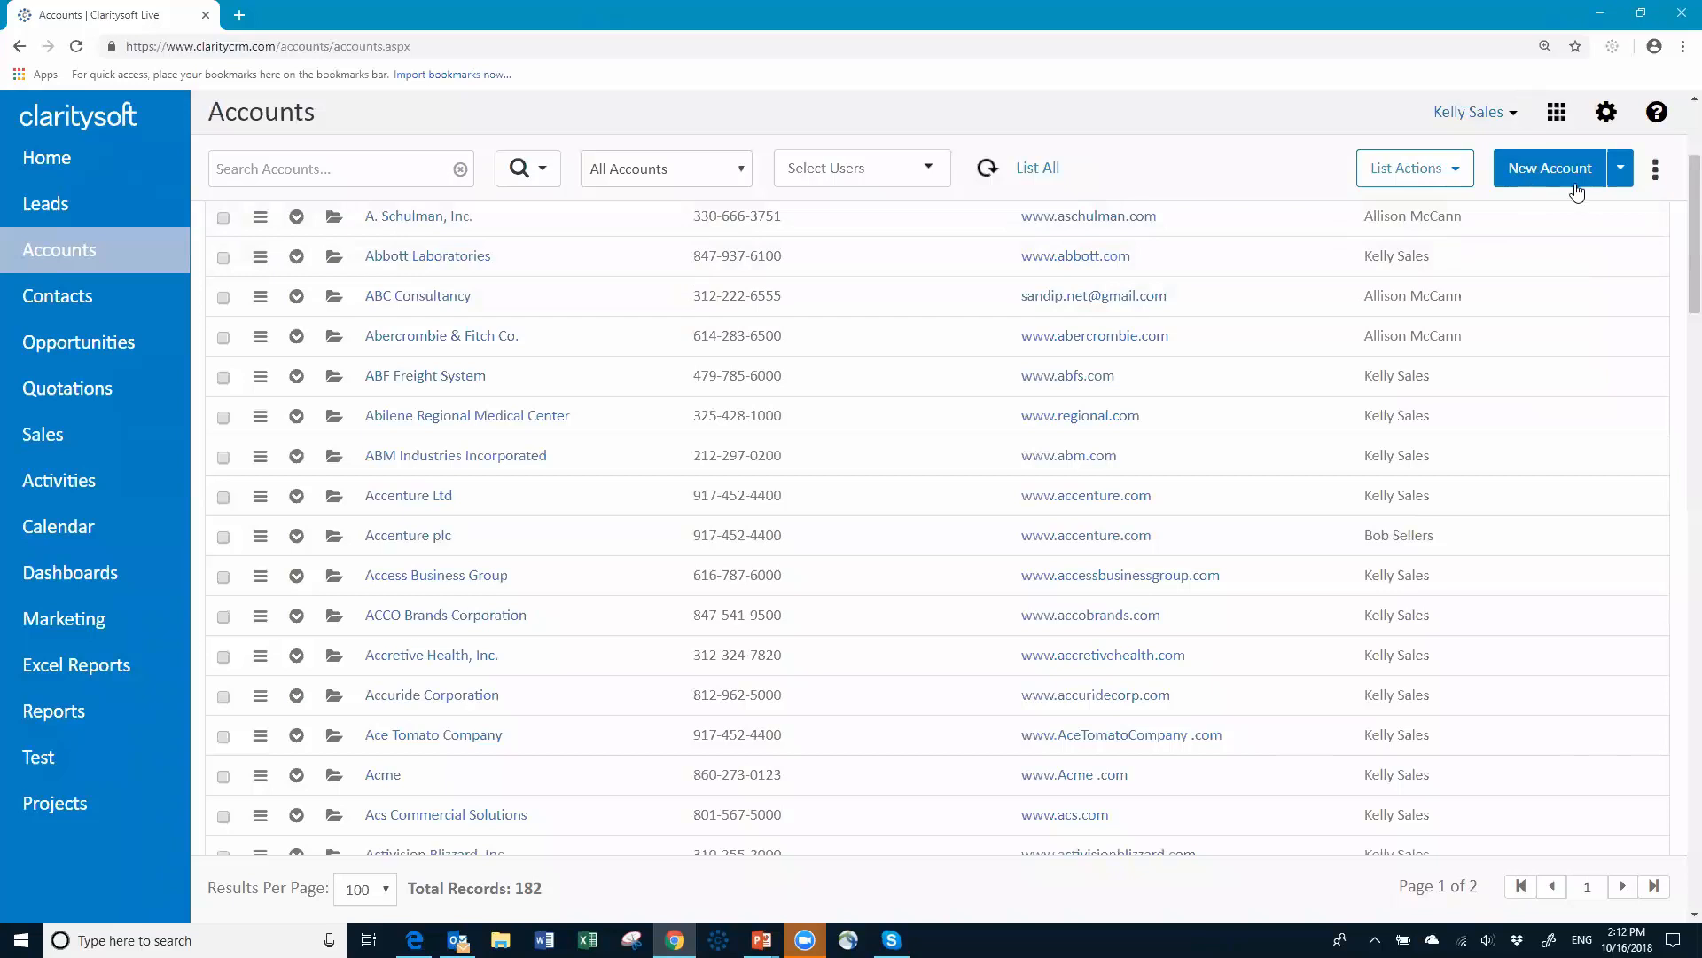
Step: From Settings, show the Users page under Users & Access, listing 19 active users
{"action": "left_click", "coordinate": [1607, 123]}
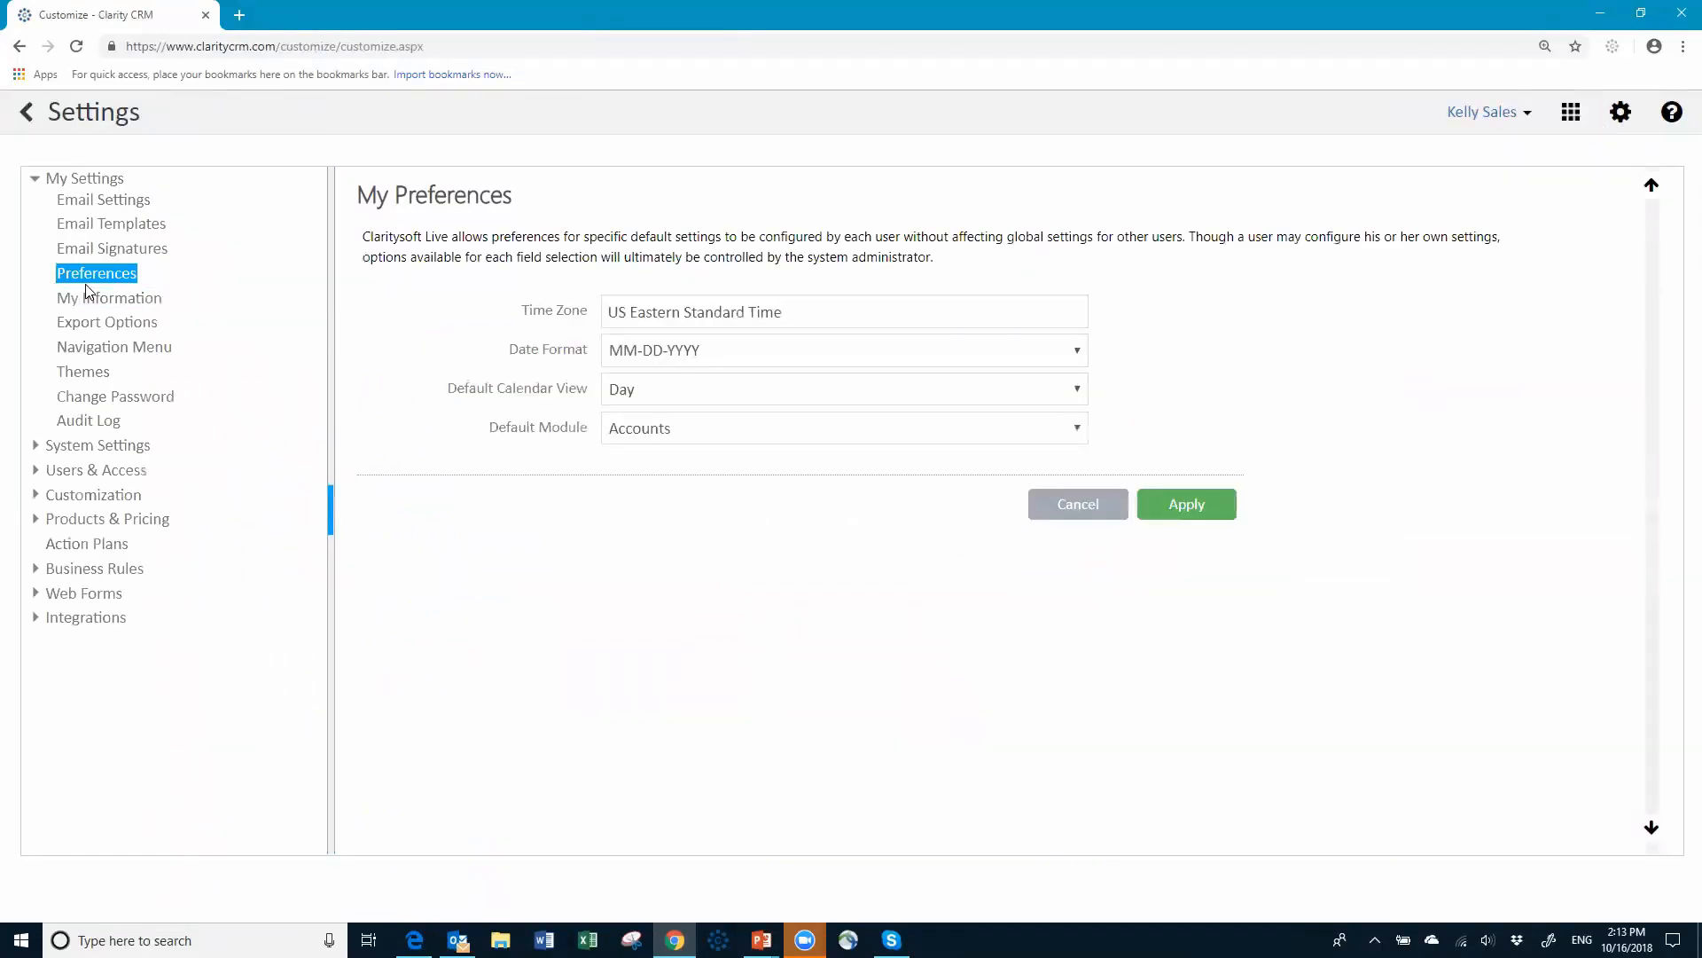
{"action": "left_click", "coordinate": [97, 470]}
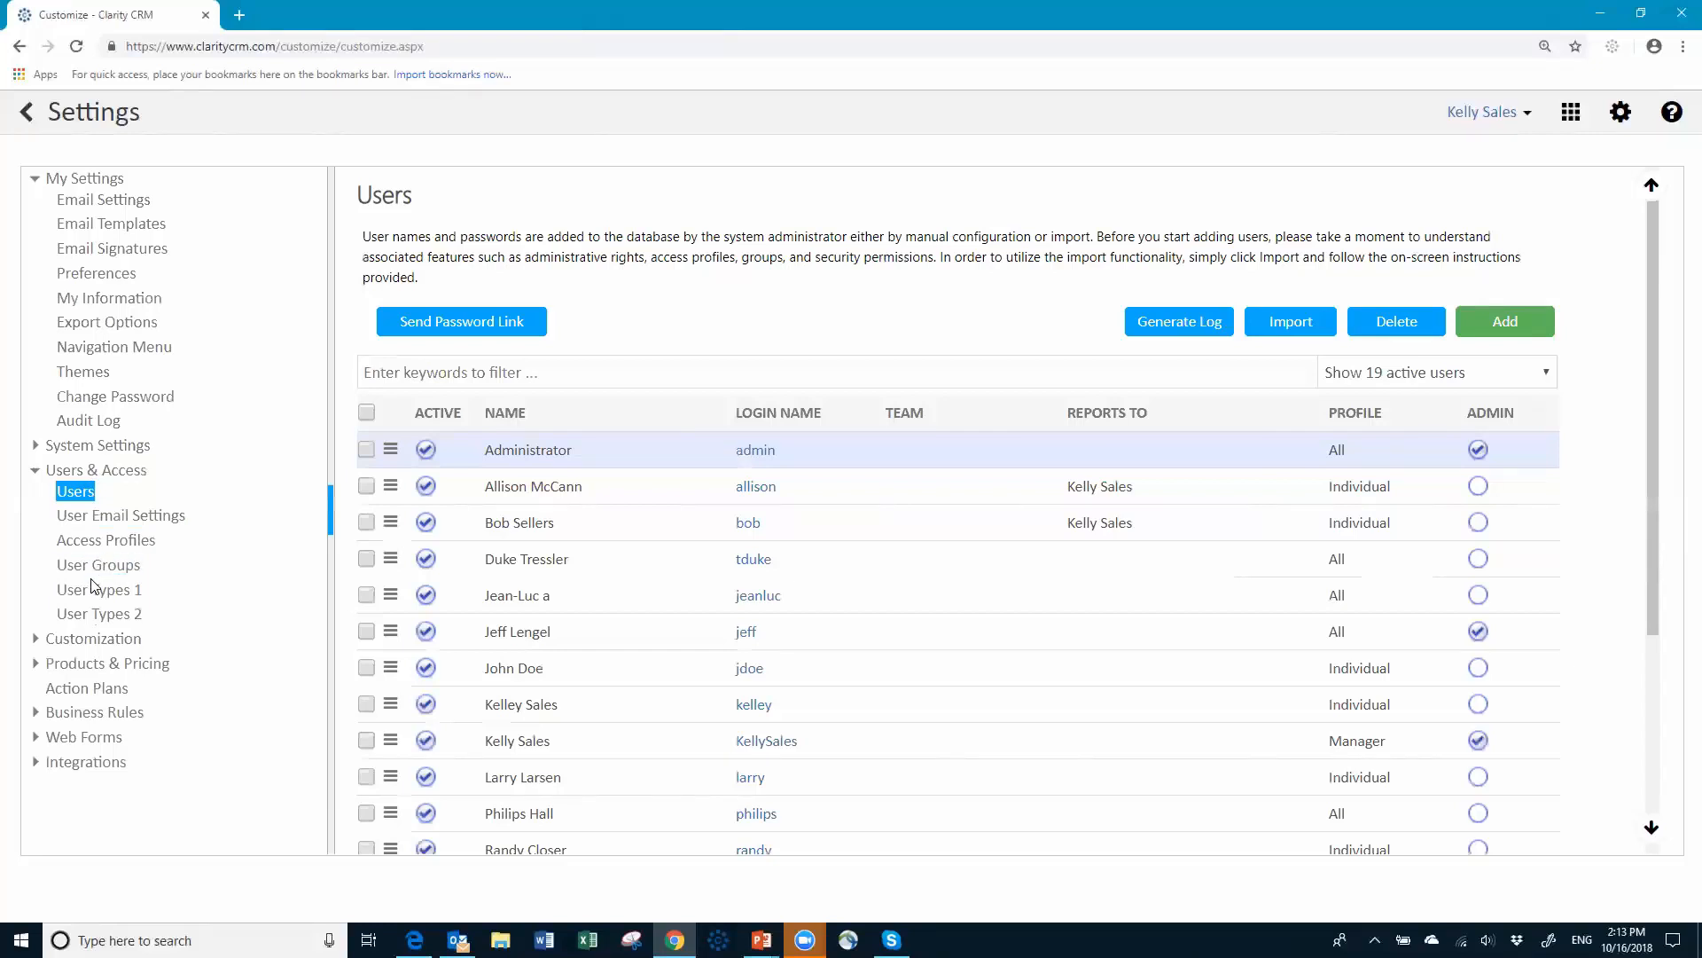
{"action": "left_click", "coordinate": [753, 490]}
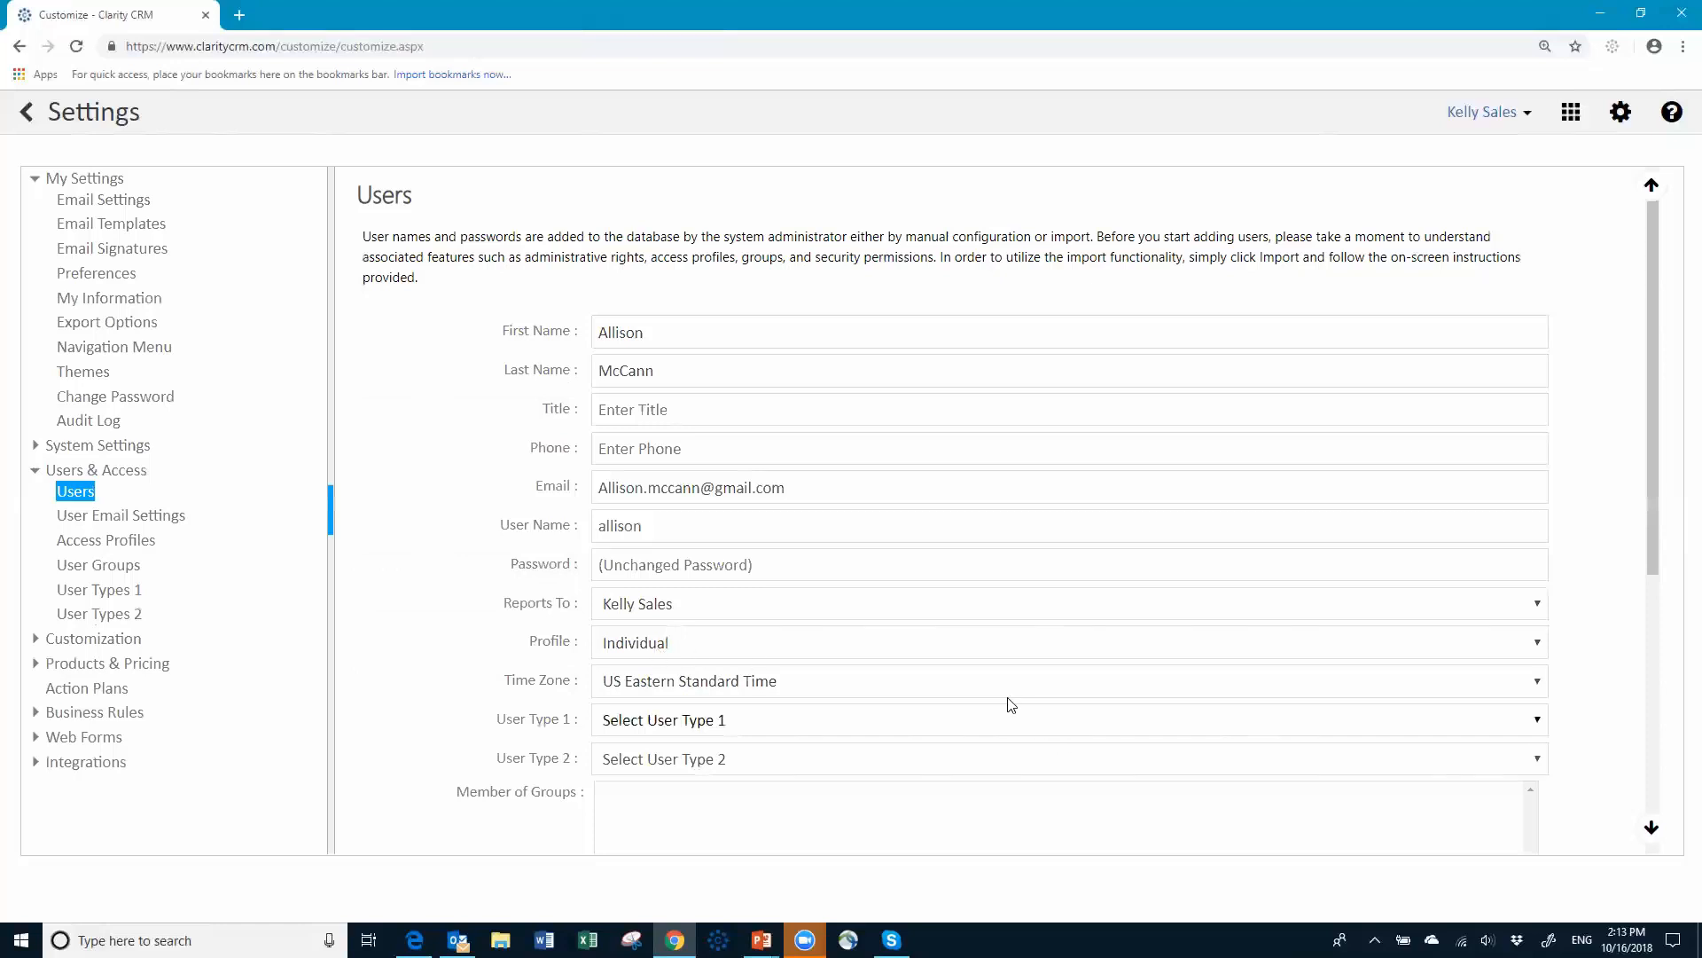
{"action": "scroll", "coordinate": [1011, 706], "scroll_direction": "down", "scroll_amount": 4}
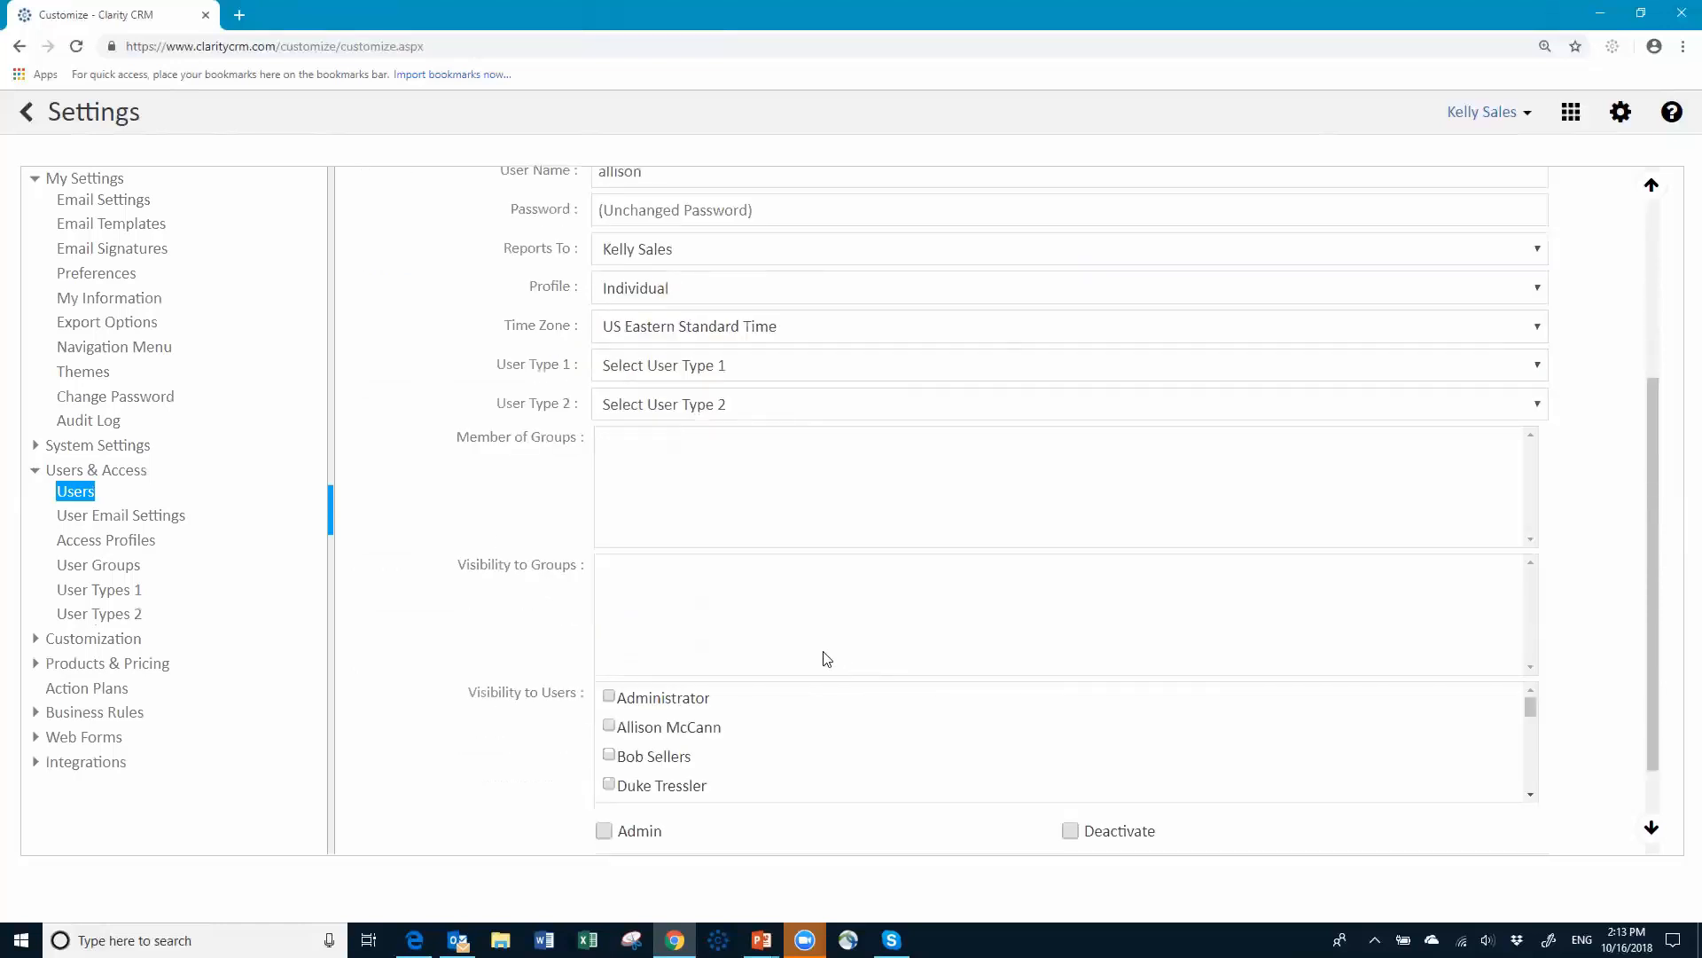
{"action": "scroll", "coordinate": [507, 403], "scroll_direction": "down", "scroll_amount": 1}
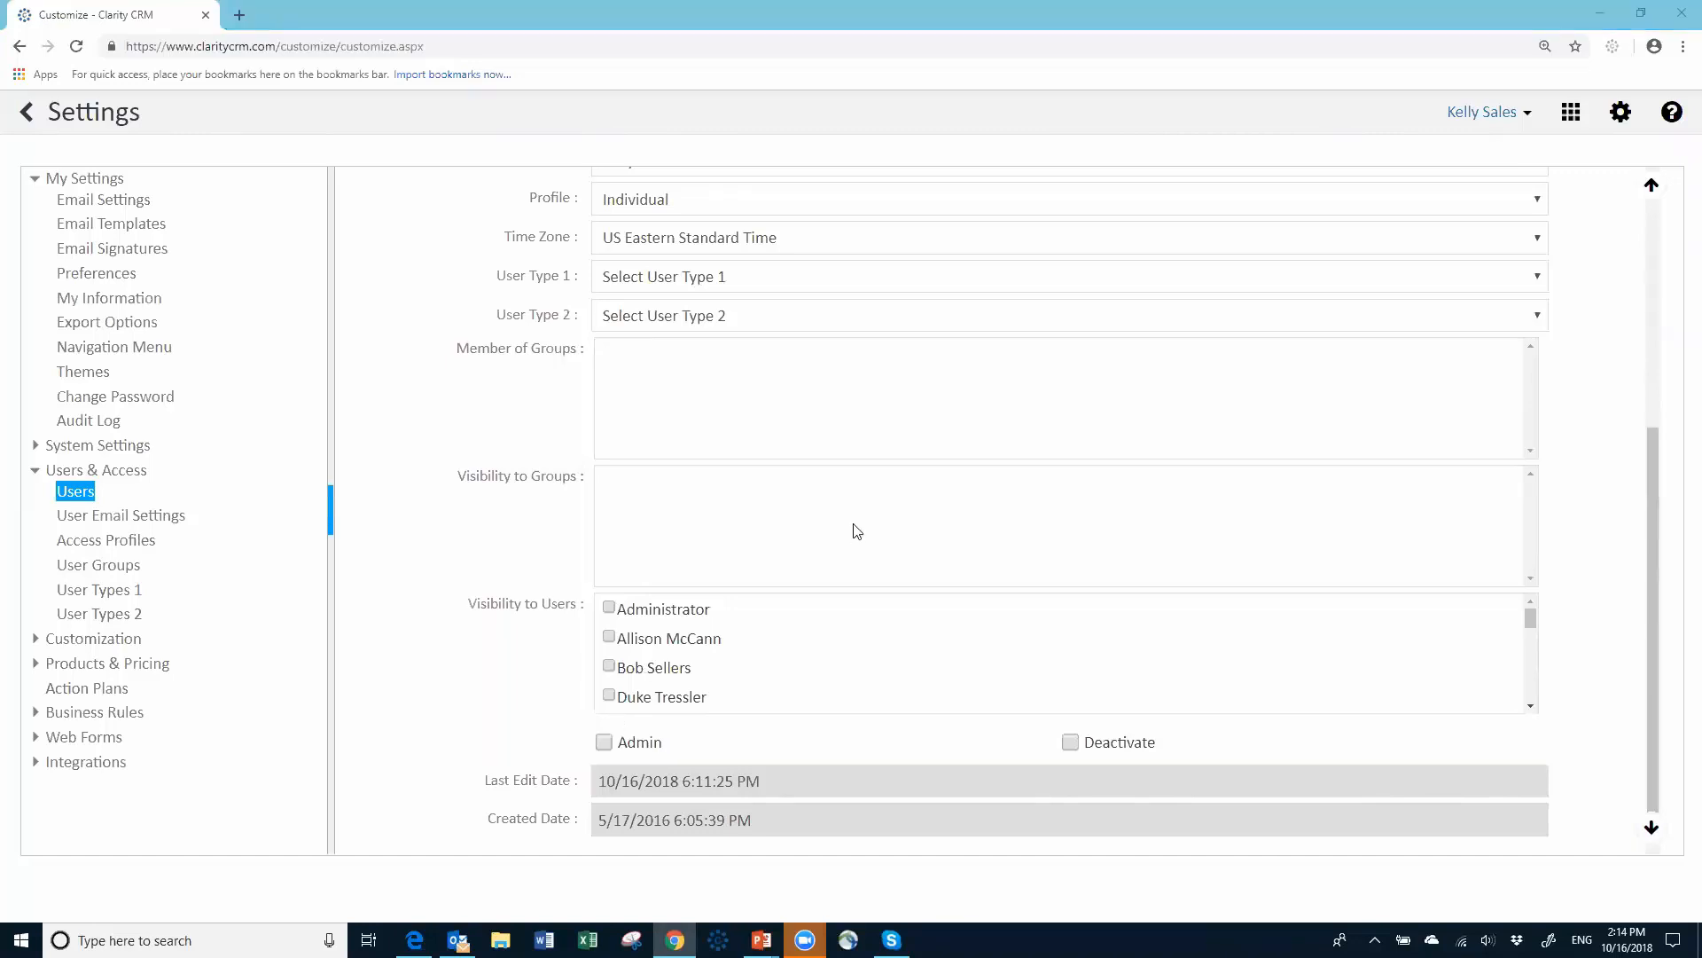
{"action": "scroll", "coordinate": [860, 394], "scroll_direction": "up", "scroll_amount": 3}
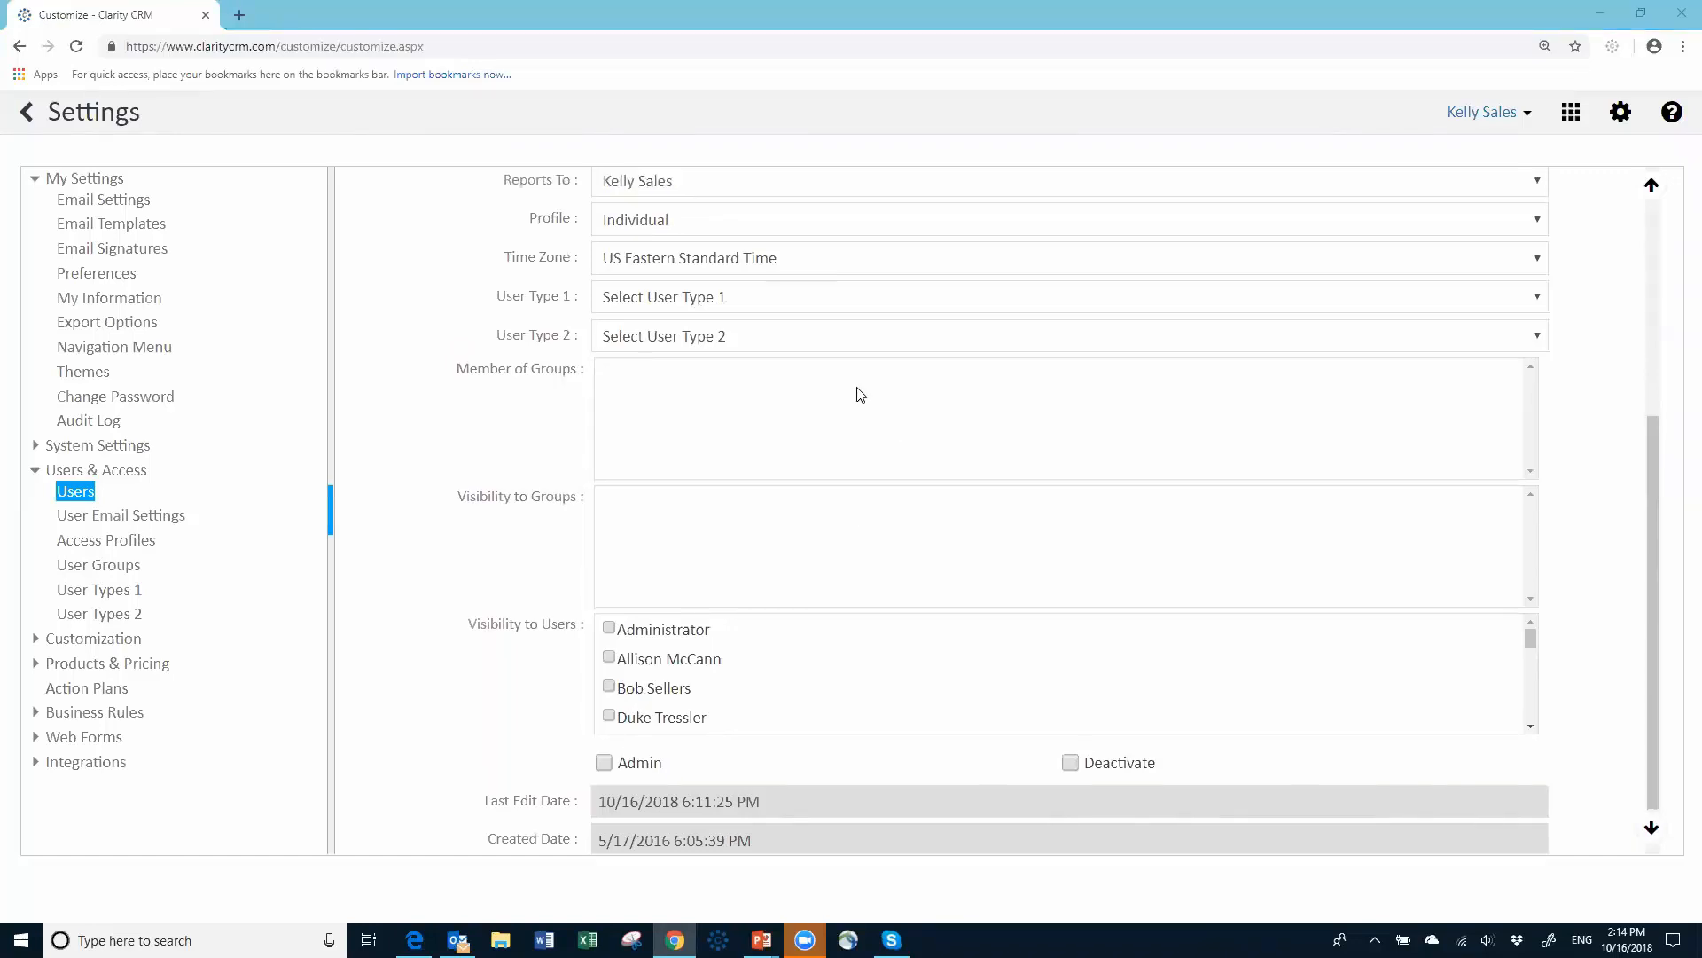
{"action": "scroll", "coordinate": [856, 392], "scroll_direction": "down", "scroll_amount": 4}
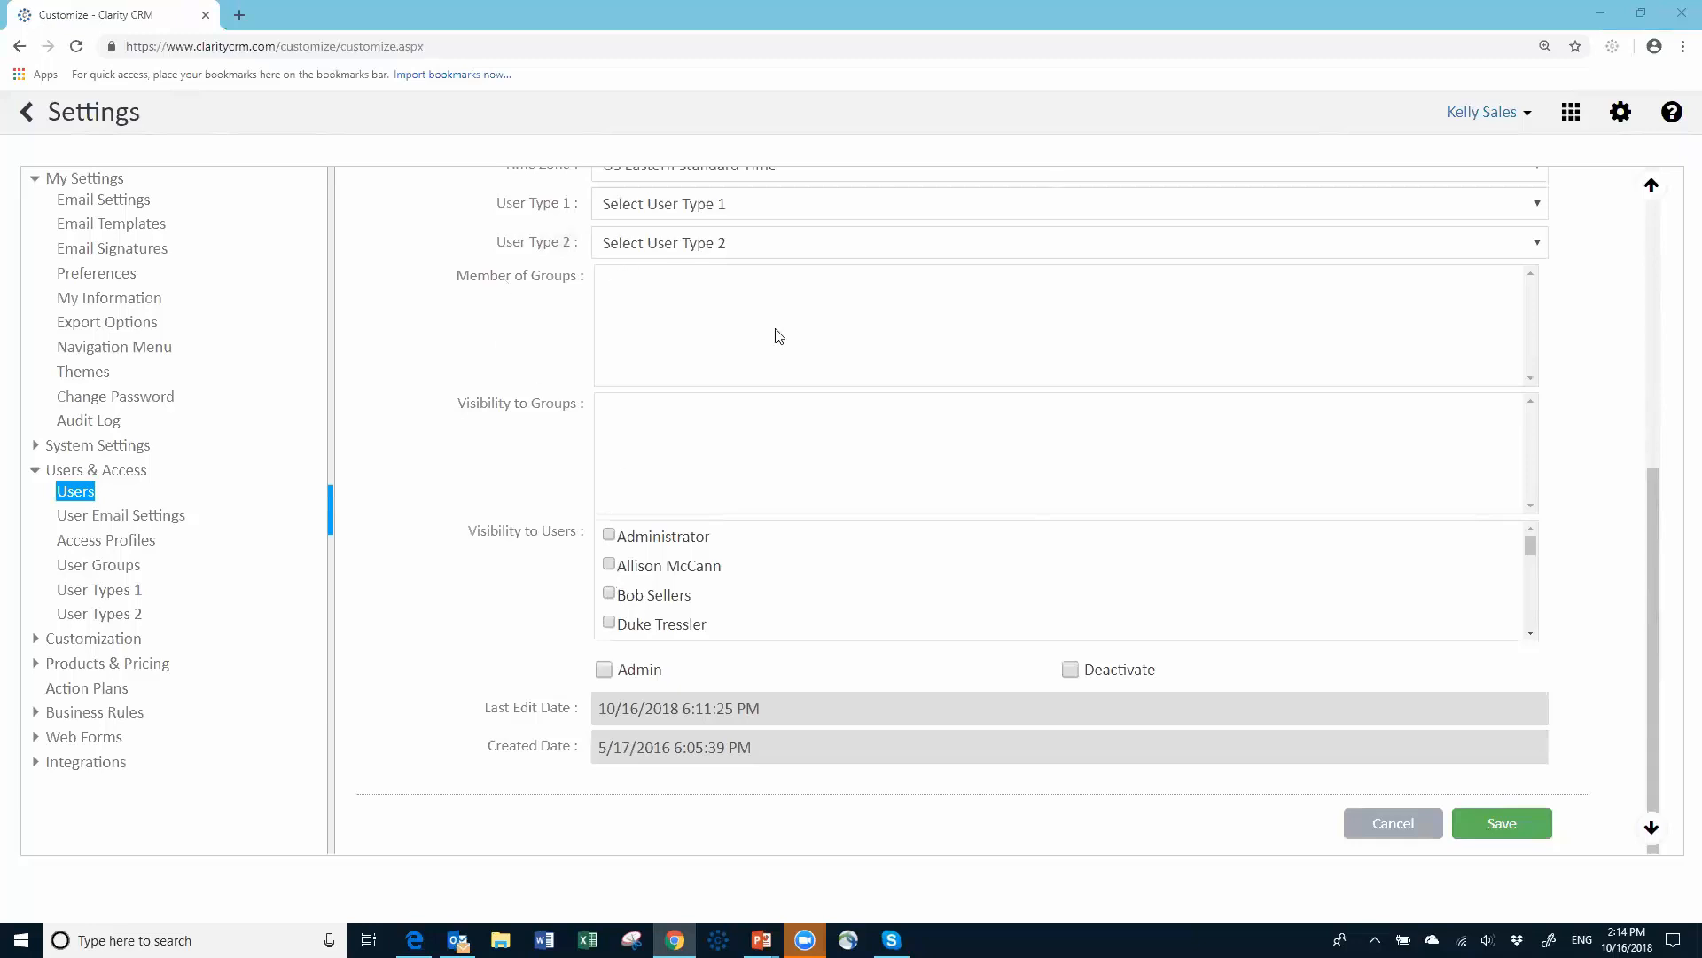
{"action": "left_click", "coordinate": [1404, 823]}
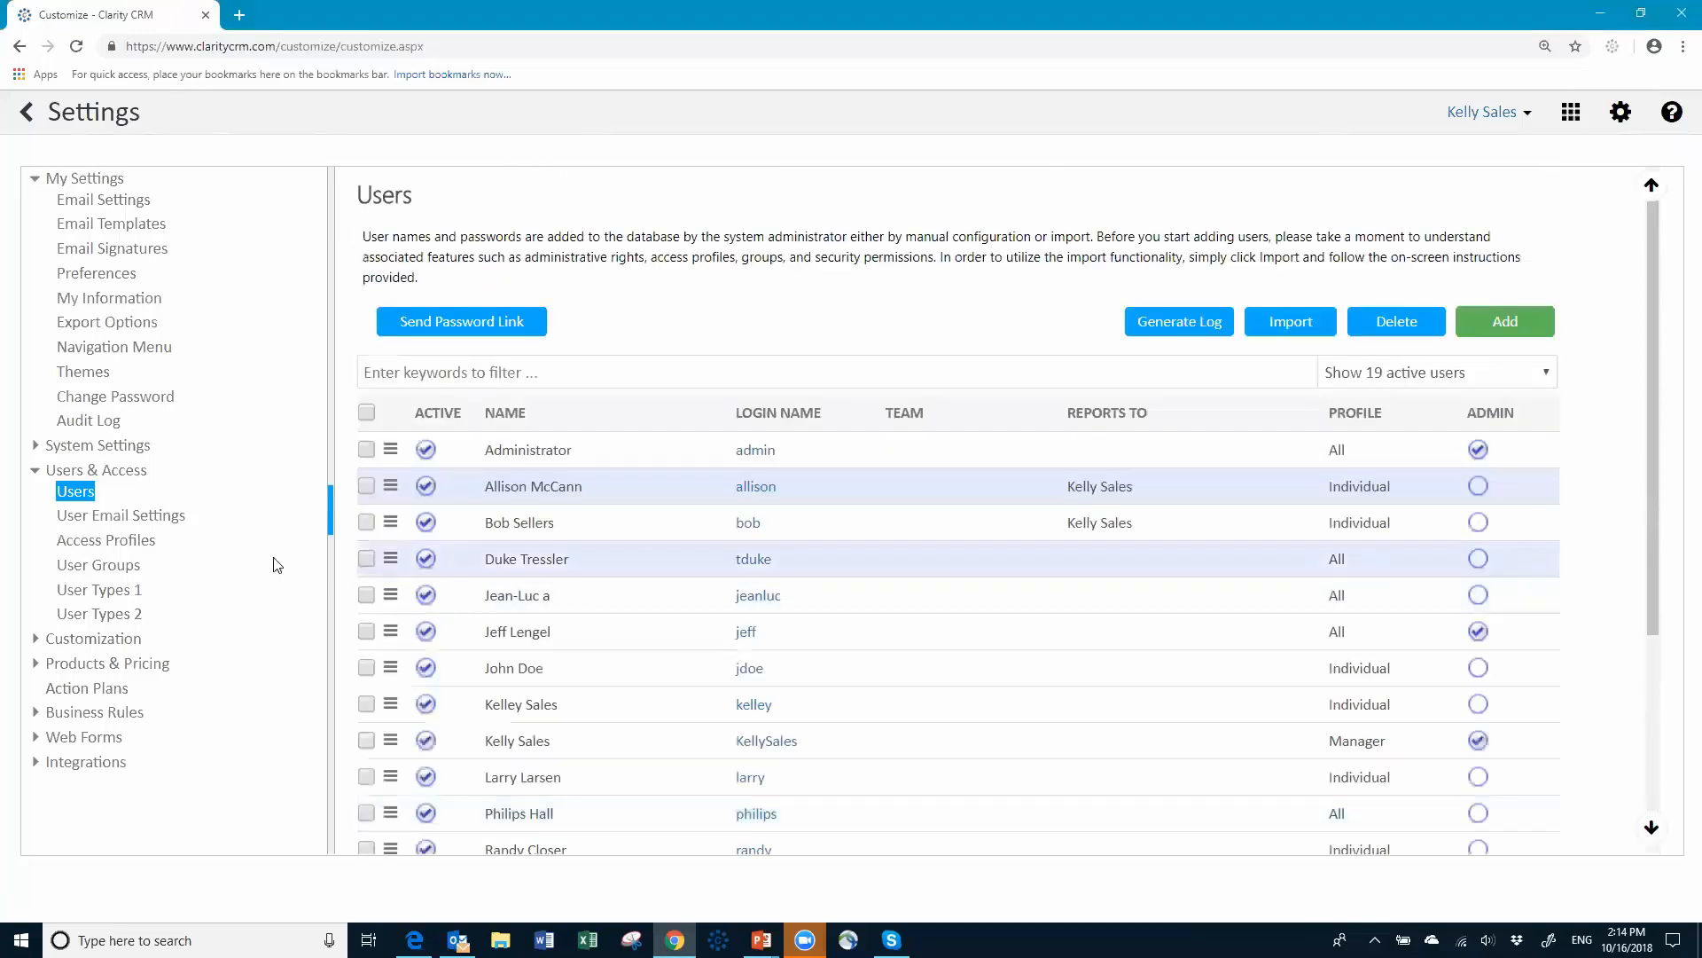
Step: Create and save an enabled 'Inside Sales' user group with the inside sales rep as a member
{"action": "left_click", "coordinate": [89, 565]}
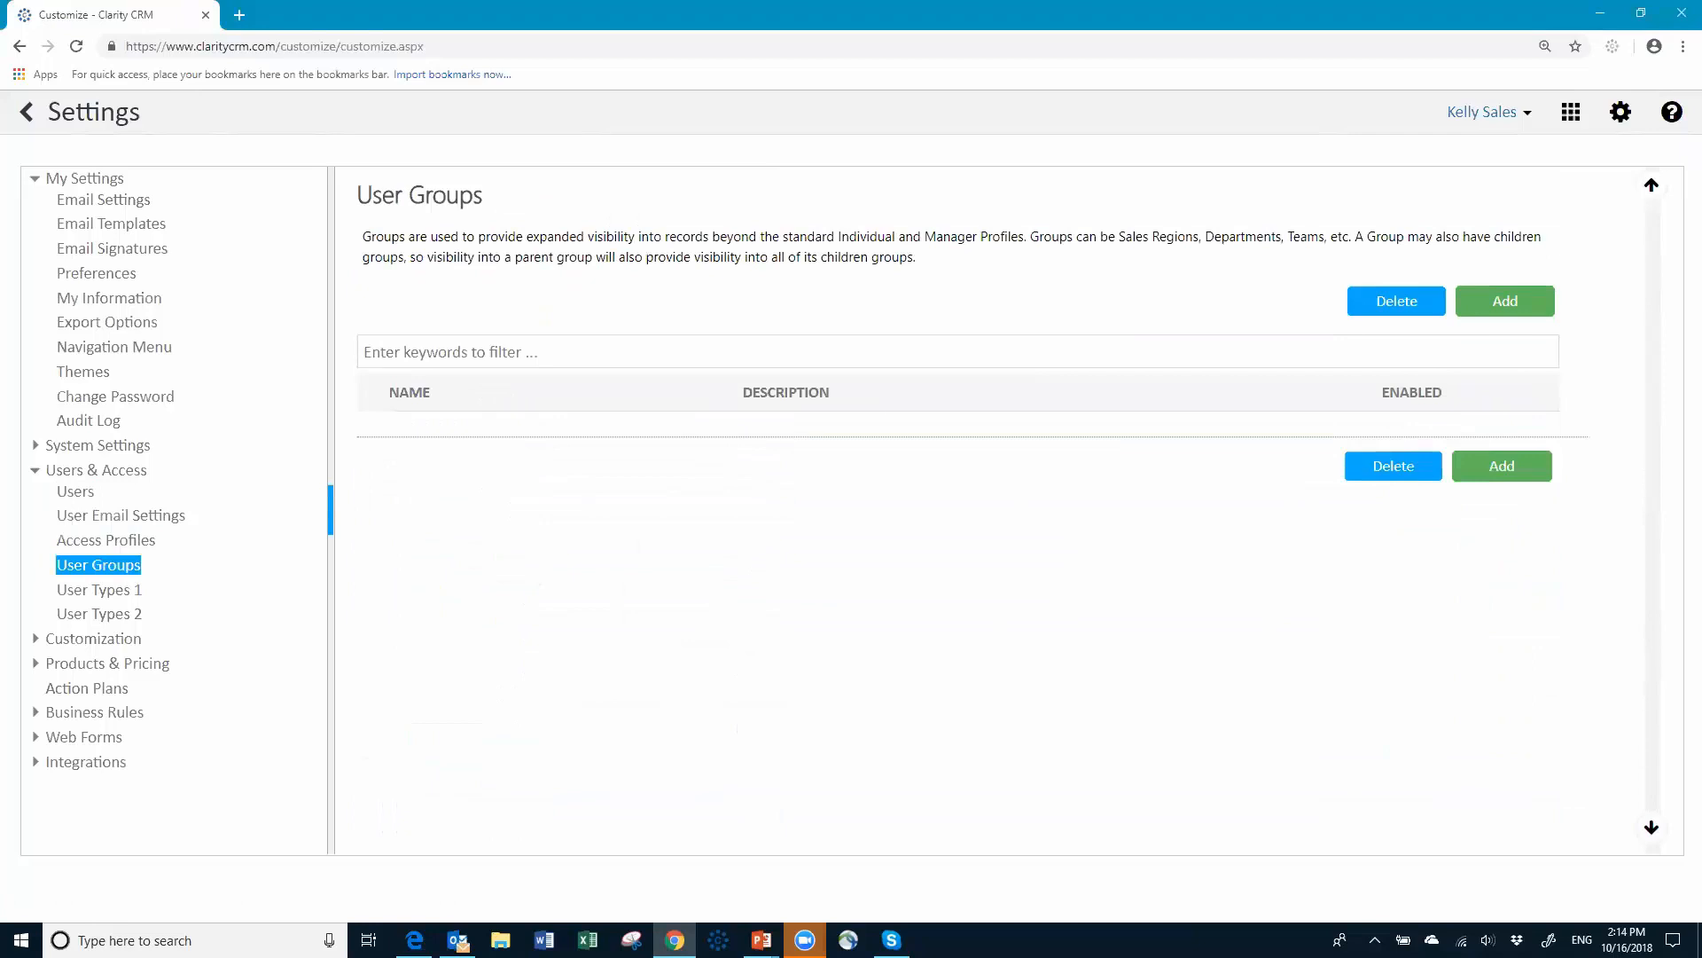
{"action": "left_click", "coordinate": [1475, 306]}
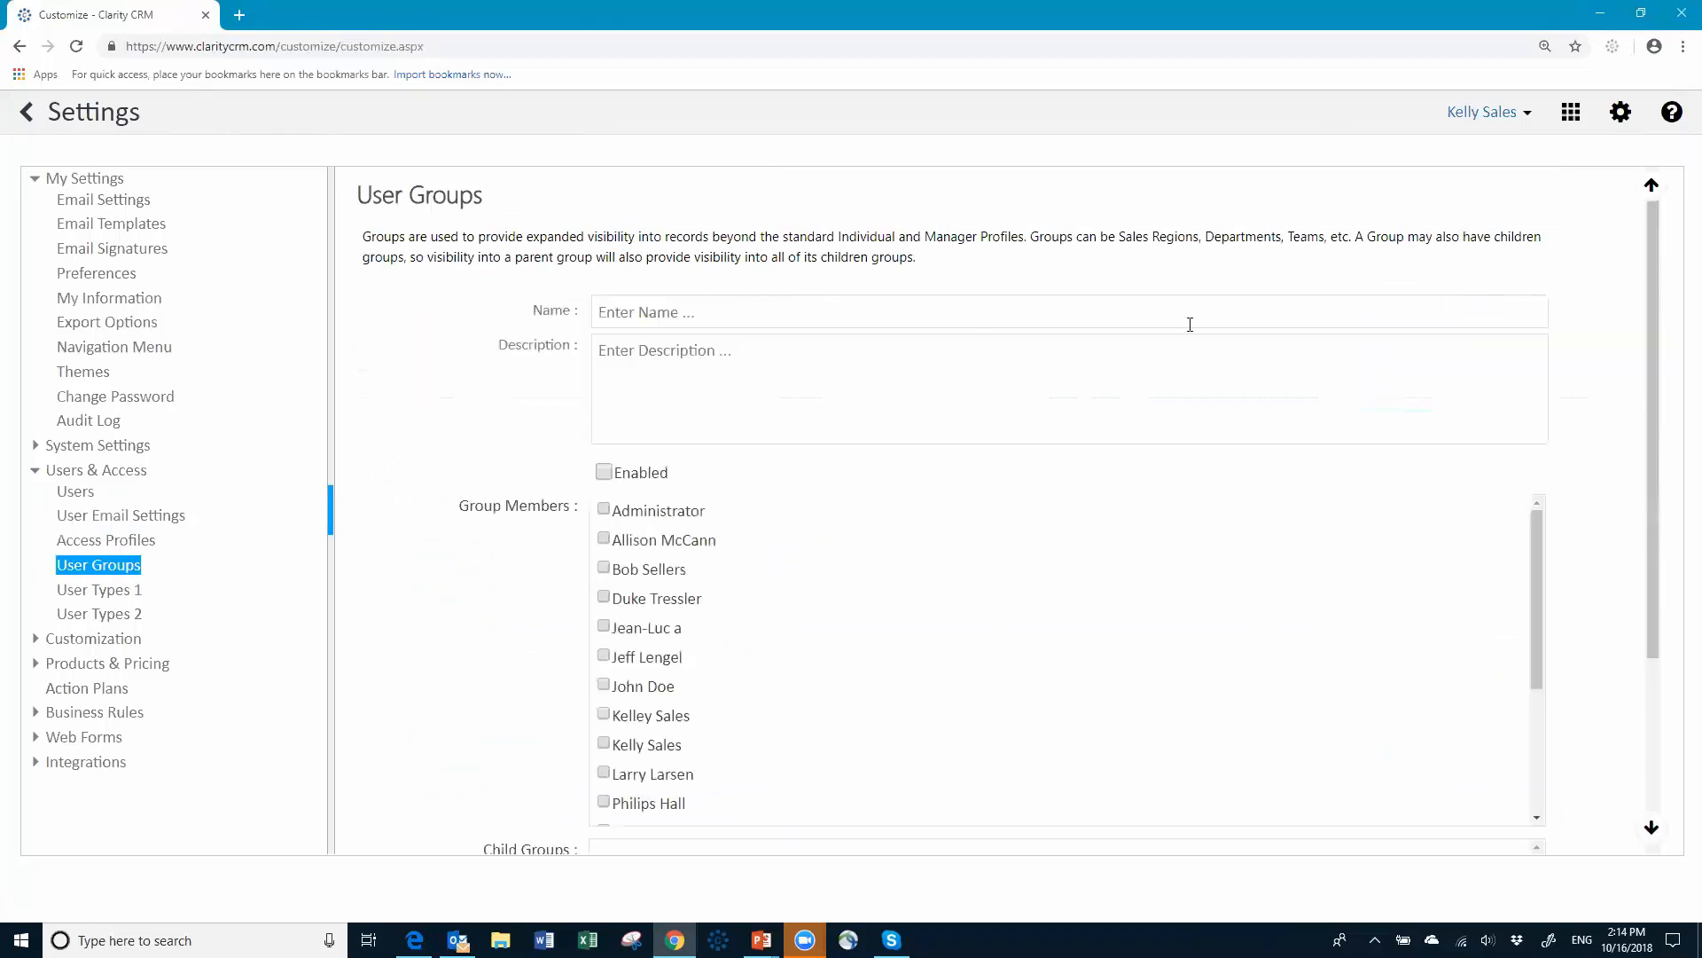
{"action": "left_click", "coordinate": [837, 294]}
{"action": "type", "text": "Inside Sales"}
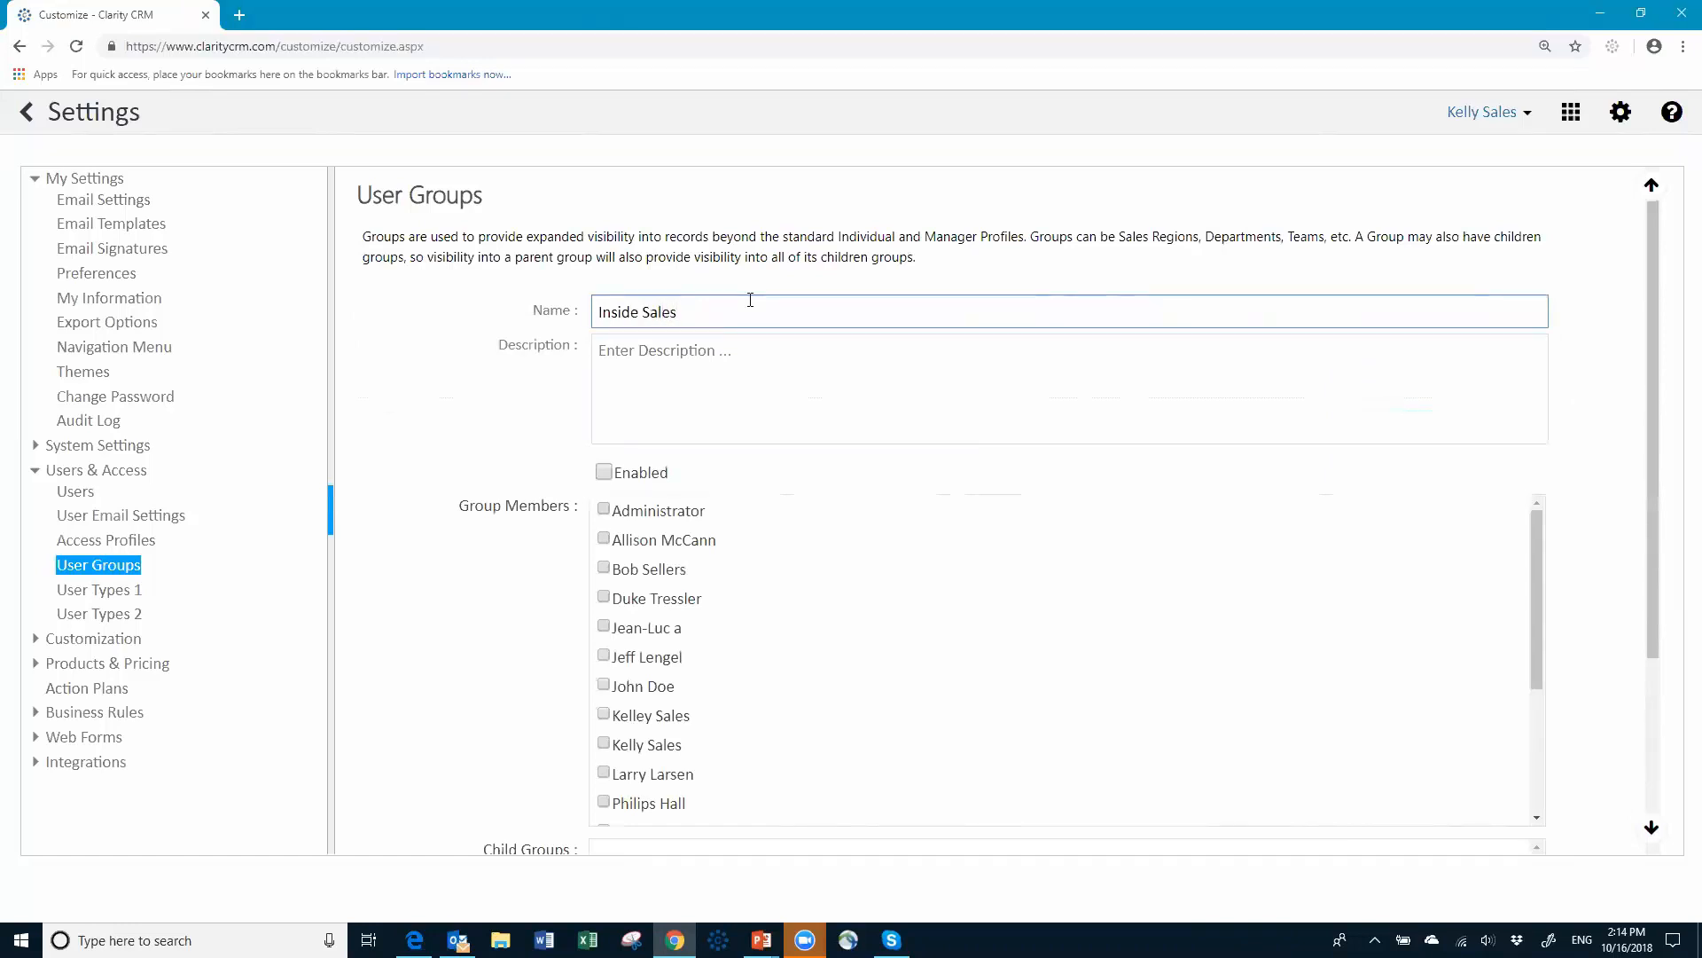
{"action": "left_click", "coordinate": [606, 476]}
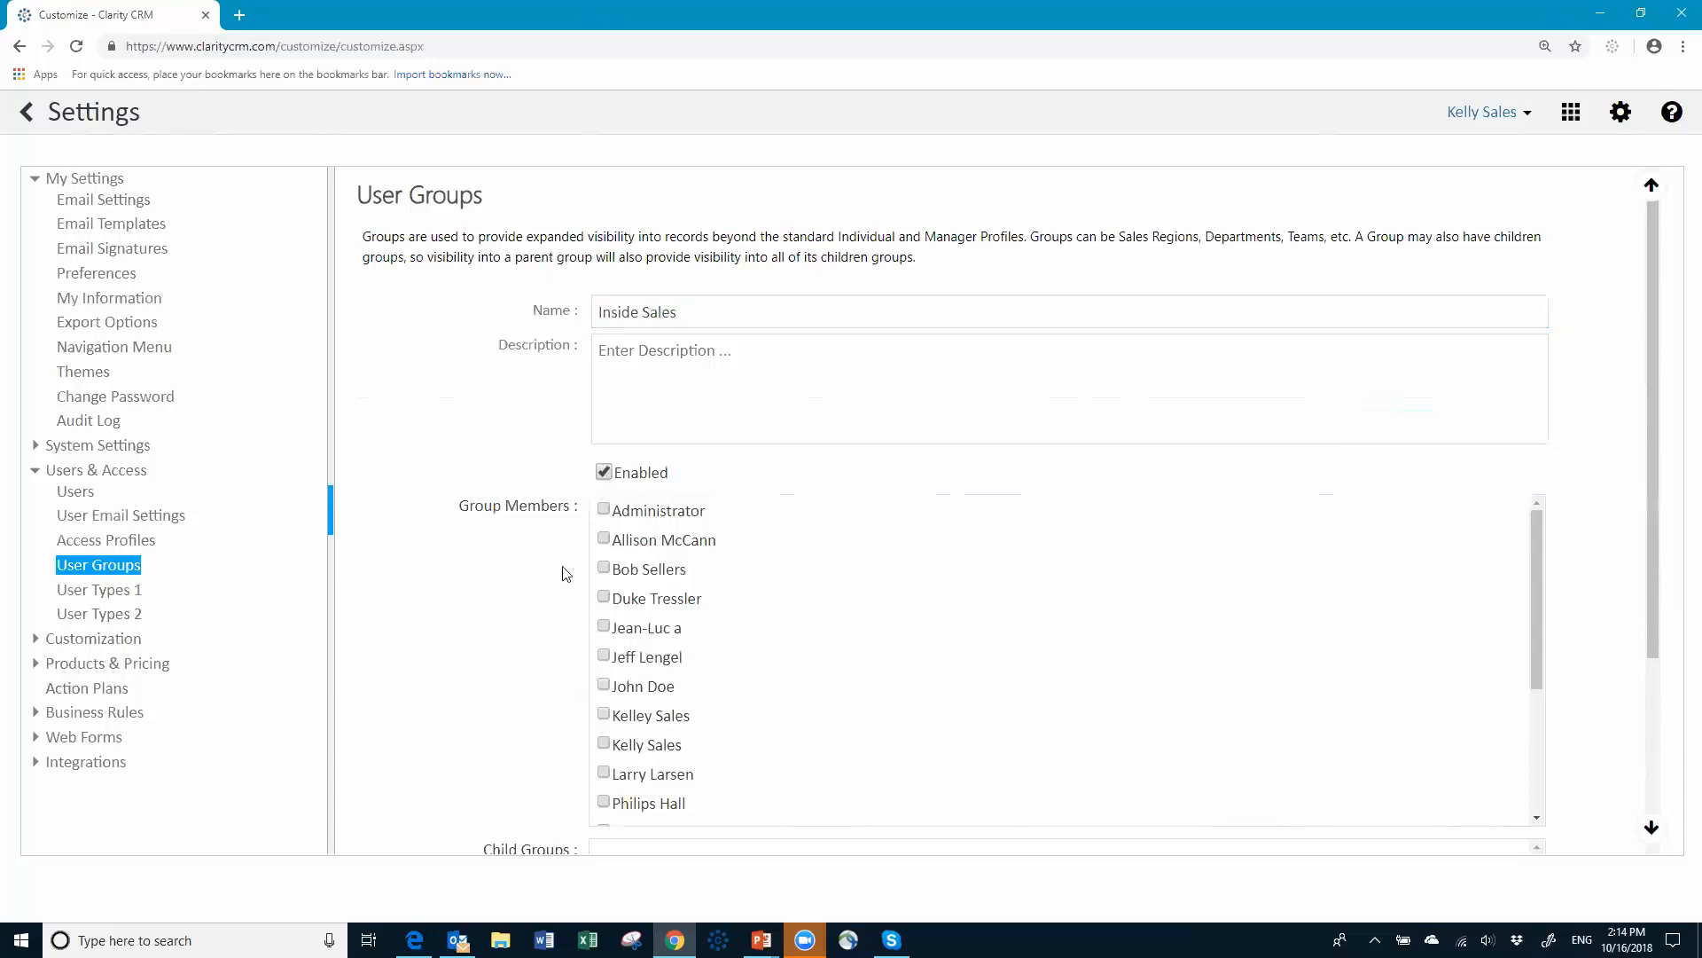
{"action": "left_click", "coordinate": [604, 541]}
{"action": "scroll", "coordinate": [1293, 653], "scroll_direction": "down", "scroll_amount": 5}
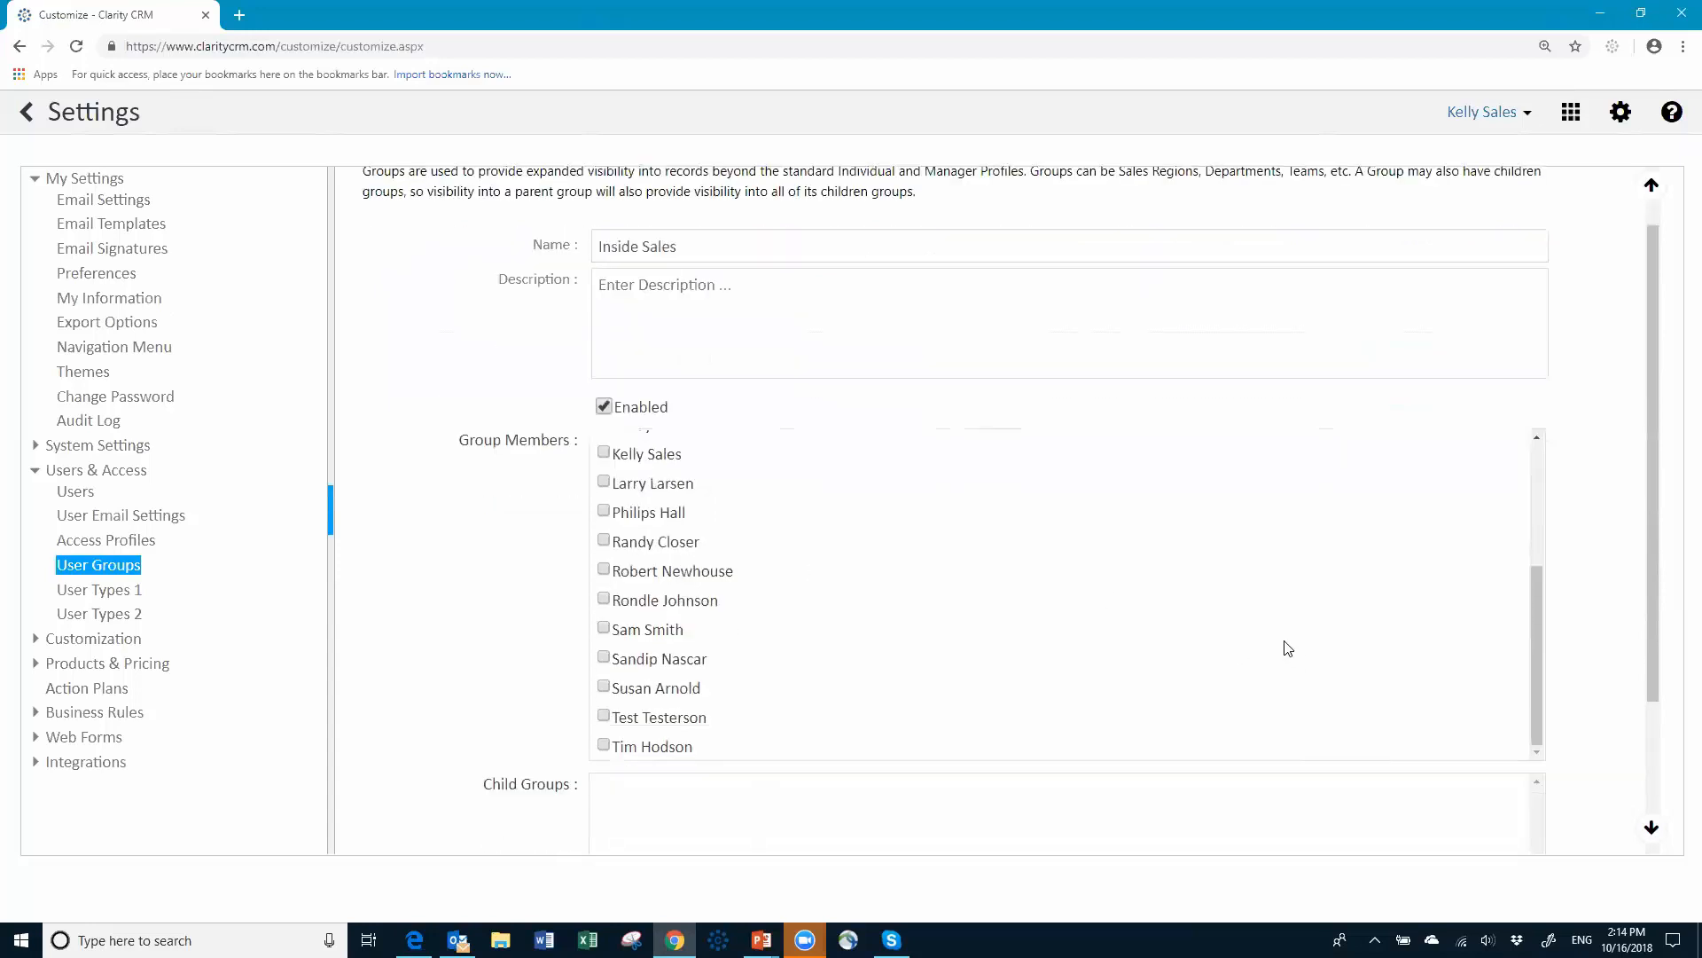
{"action": "scroll", "coordinate": [1289, 649], "scroll_direction": "down", "scroll_amount": 3}
{"action": "left_click", "coordinate": [1466, 810]}
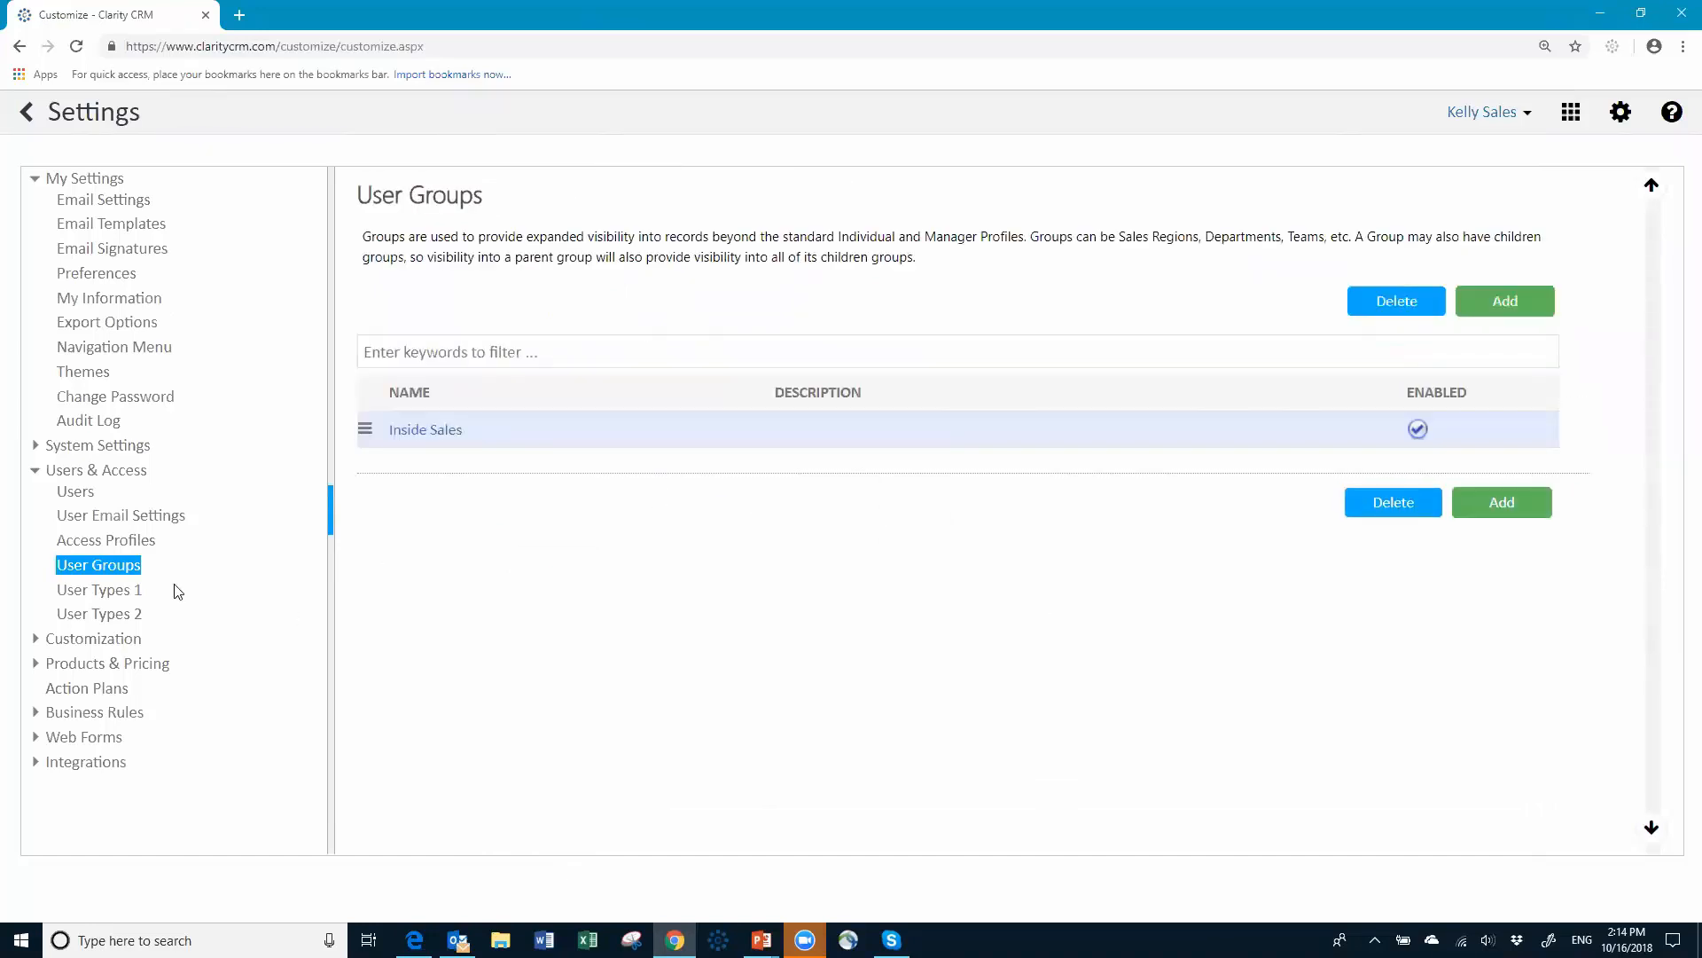
Step: Open the rep's user record, confirm Inside Sales under Member of Groups, and save it
{"action": "left_click", "coordinate": [81, 495]}
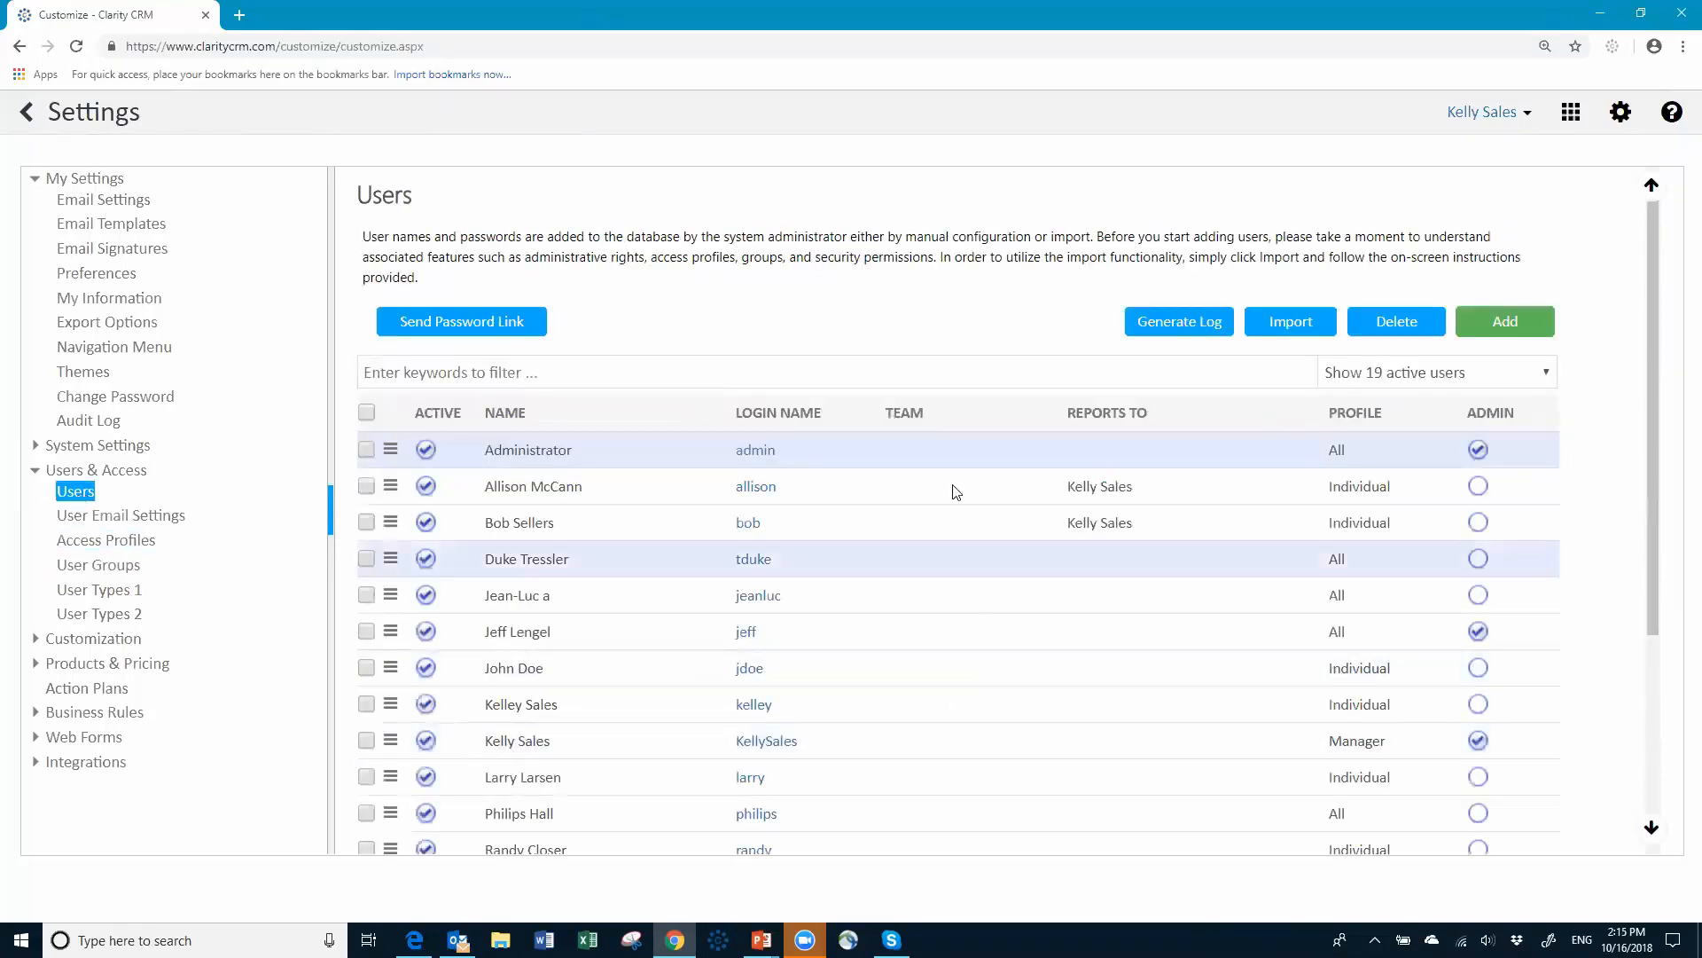
{"action": "left_click", "coordinate": [752, 487]}
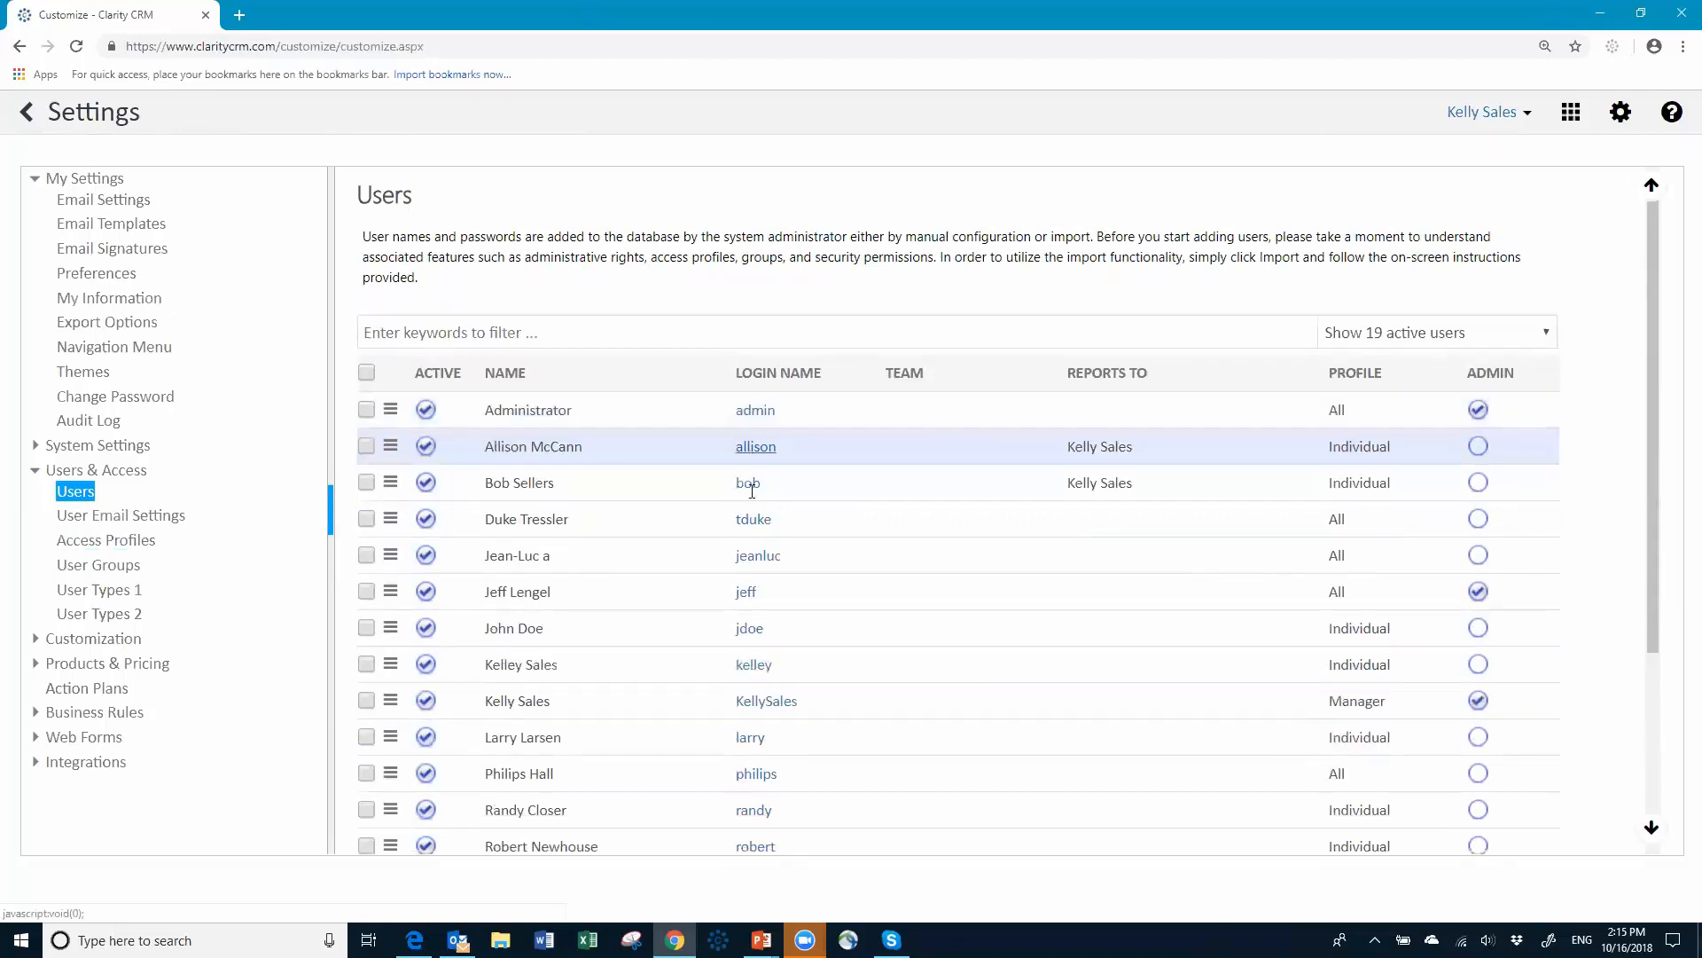
{"action": "scroll", "coordinate": [692, 552], "scroll_direction": "down", "scroll_amount": 3}
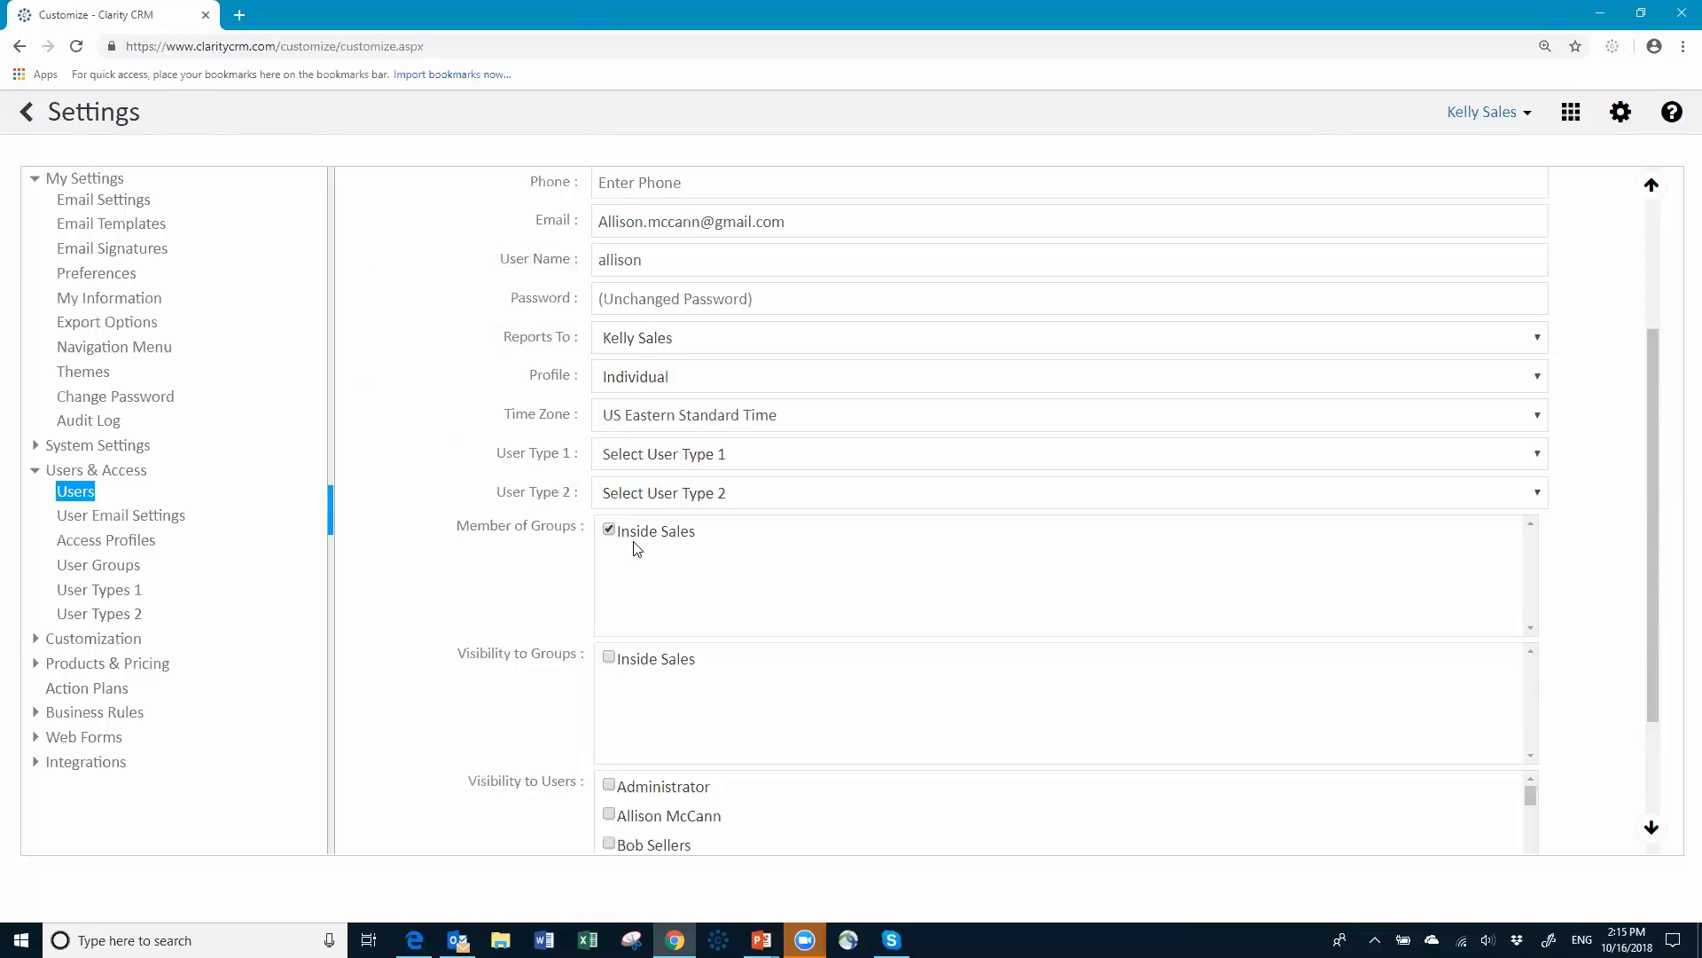
{"action": "scroll", "coordinate": [820, 707], "scroll_direction": "down", "scroll_amount": 3}
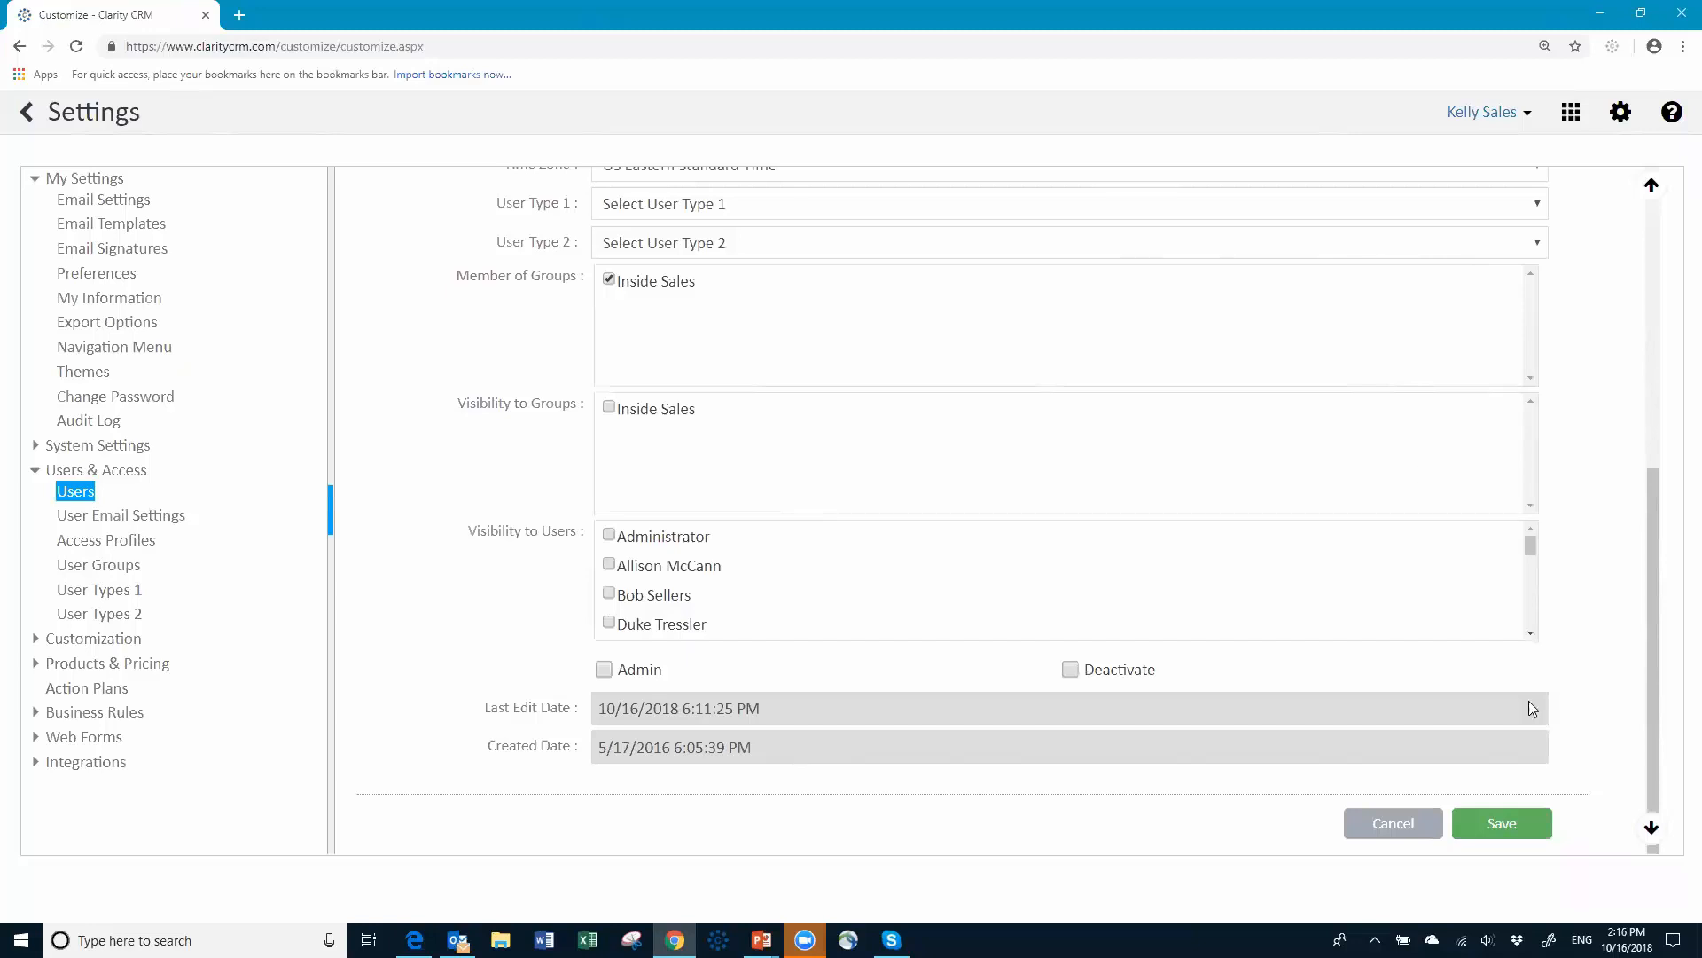
{"action": "left_click", "coordinate": [1492, 830]}
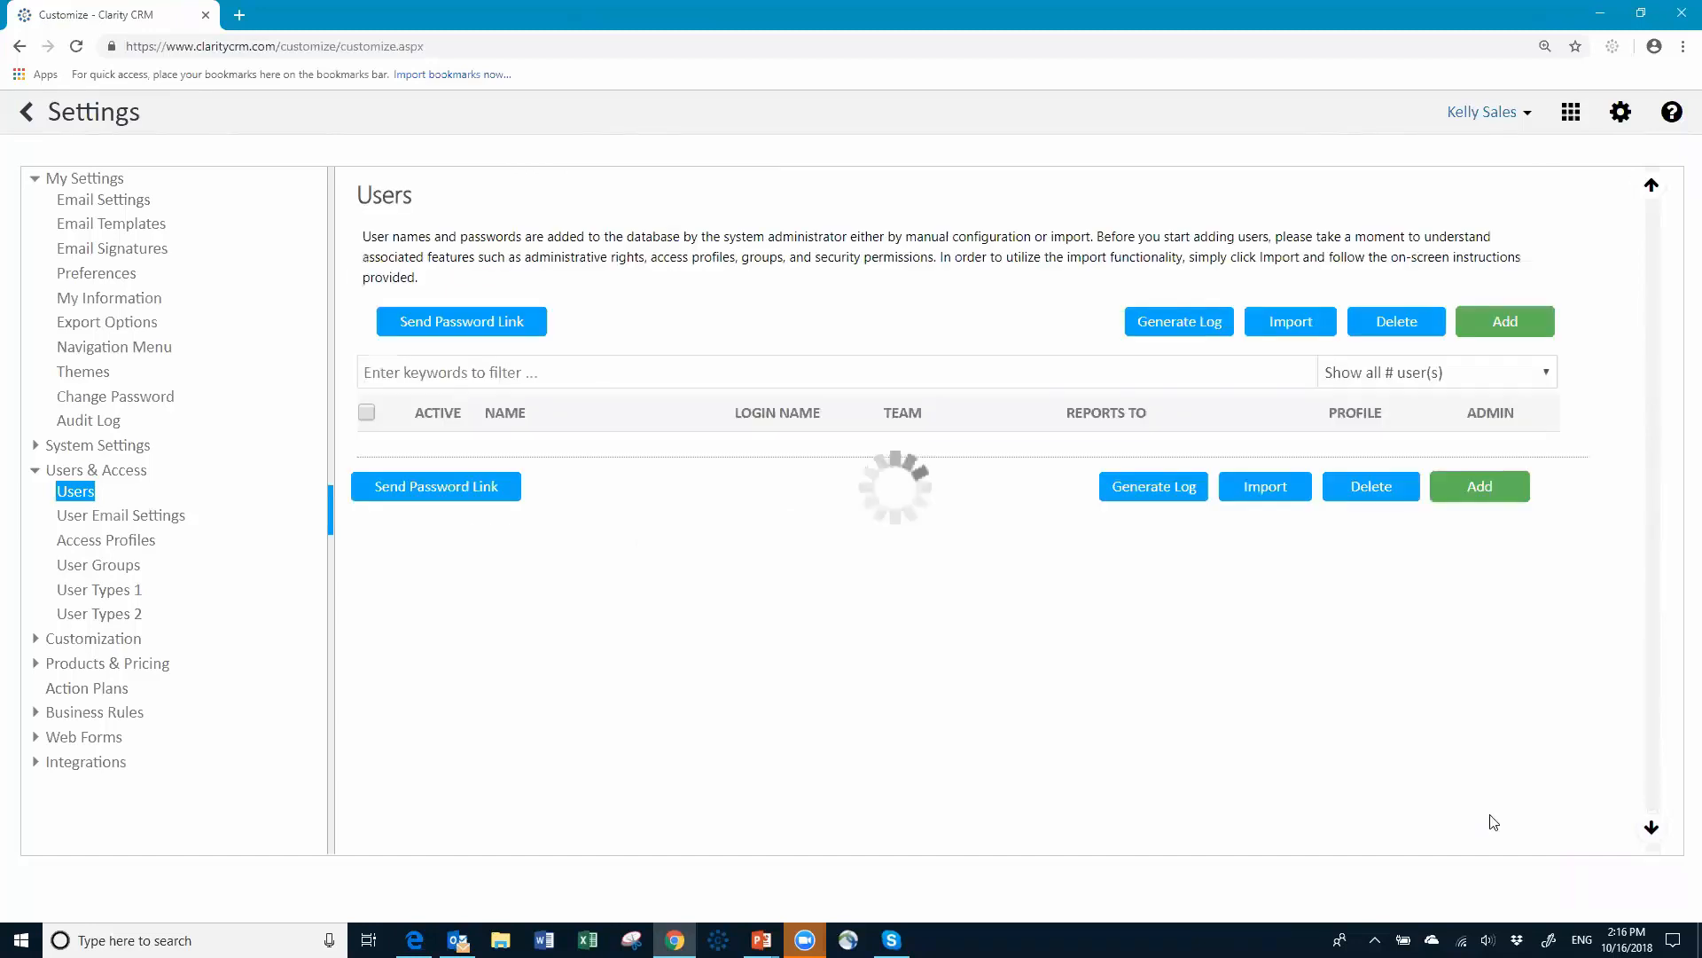
Step: Log out of the admin account and sign in with the sales rep's username and password
{"action": "left_click", "coordinate": [1528, 124]}
{"action": "left_click", "coordinate": [1394, 236]}
{"action": "left_click", "coordinate": [753, 388]}
{"action": "left_click_drag", "start_coordinate": [754, 389], "coordinate": [589, 401]}
{"action": "type", "text": "allison"}
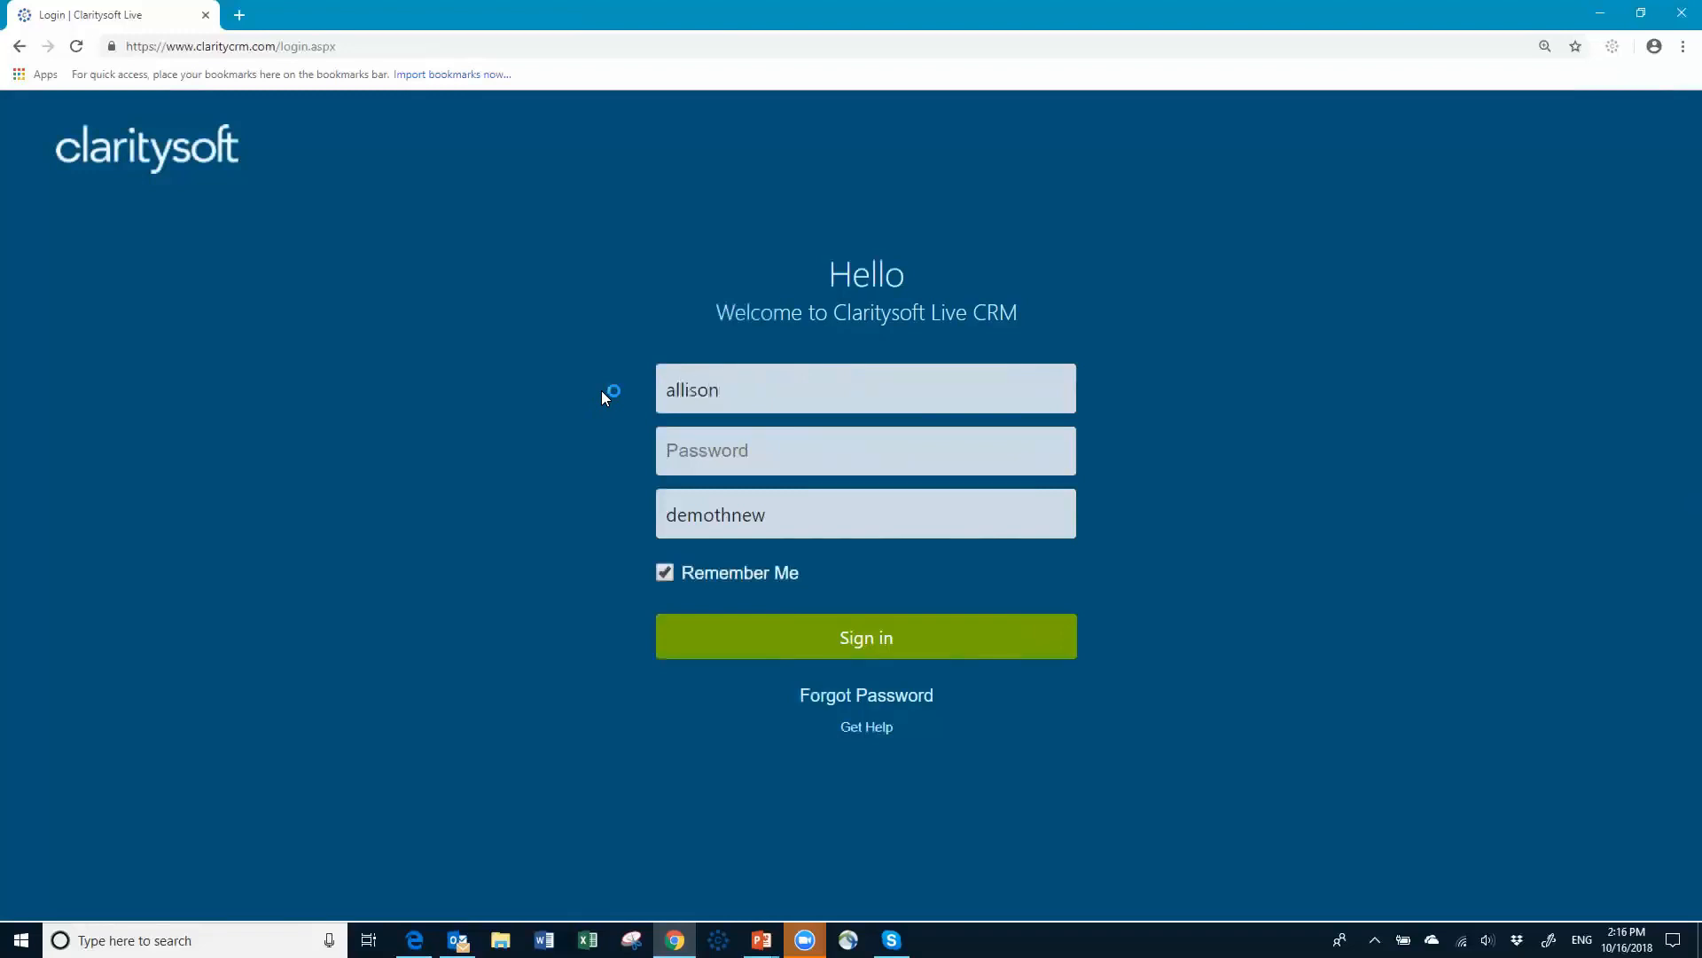
{"action": "key", "text": "Tab"}
{"action": "type", "text": "*******"}
{"action": "left_click", "coordinate": [779, 653]}
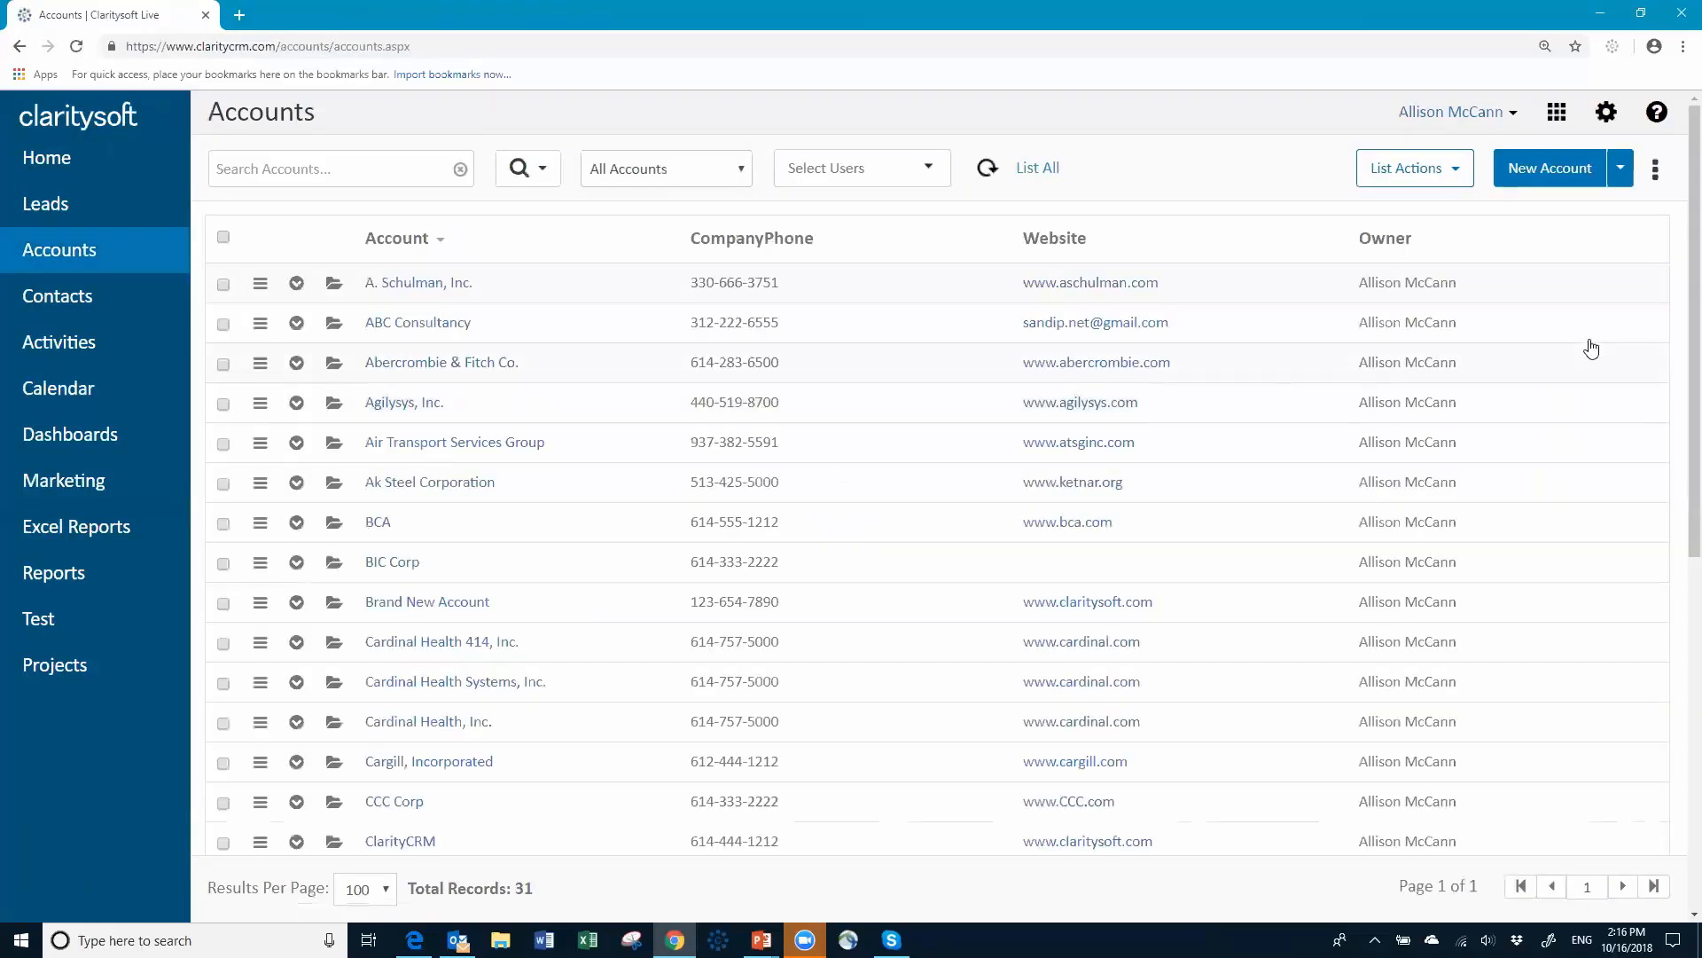
Step: Scroll through the rep's 31 accounts, from A. Schulman, Inc. to ZZZ Corp, to check ownership
{"action": "scroll", "coordinate": [1457, 502], "scroll_direction": "down", "scroll_amount": 7}
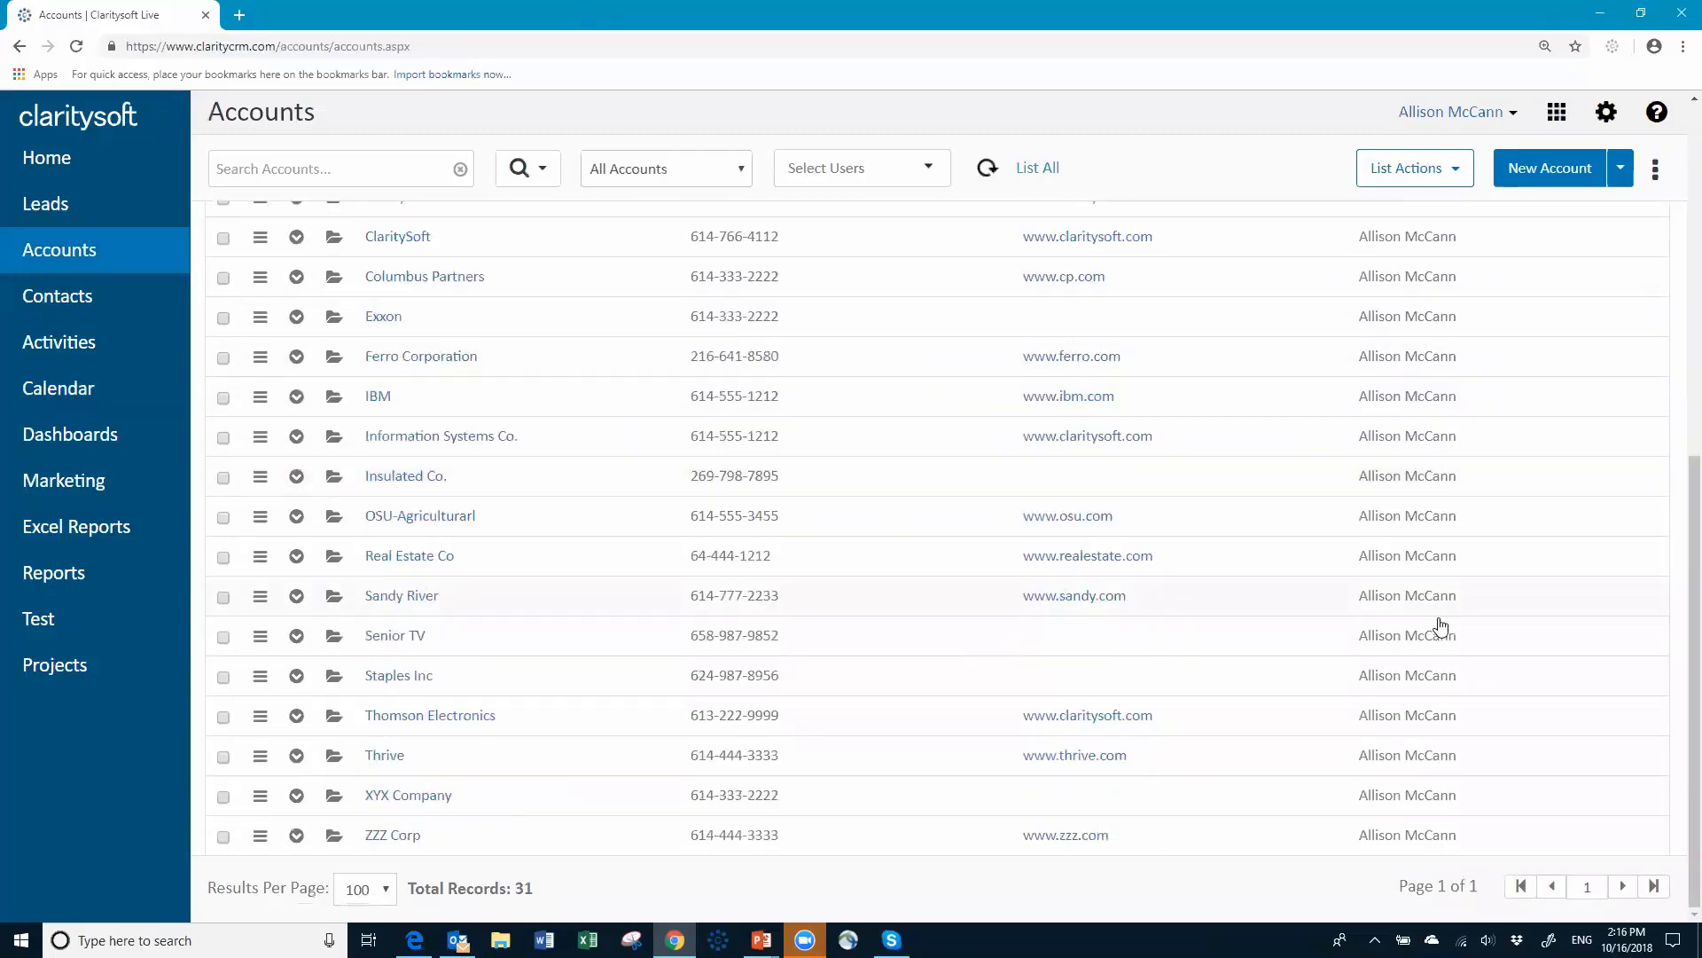
{"action": "scroll", "coordinate": [1432, 550], "scroll_direction": "up", "scroll_amount": 1}
{"action": "scroll", "coordinate": [1432, 550], "scroll_direction": "up", "scroll_amount": 7}
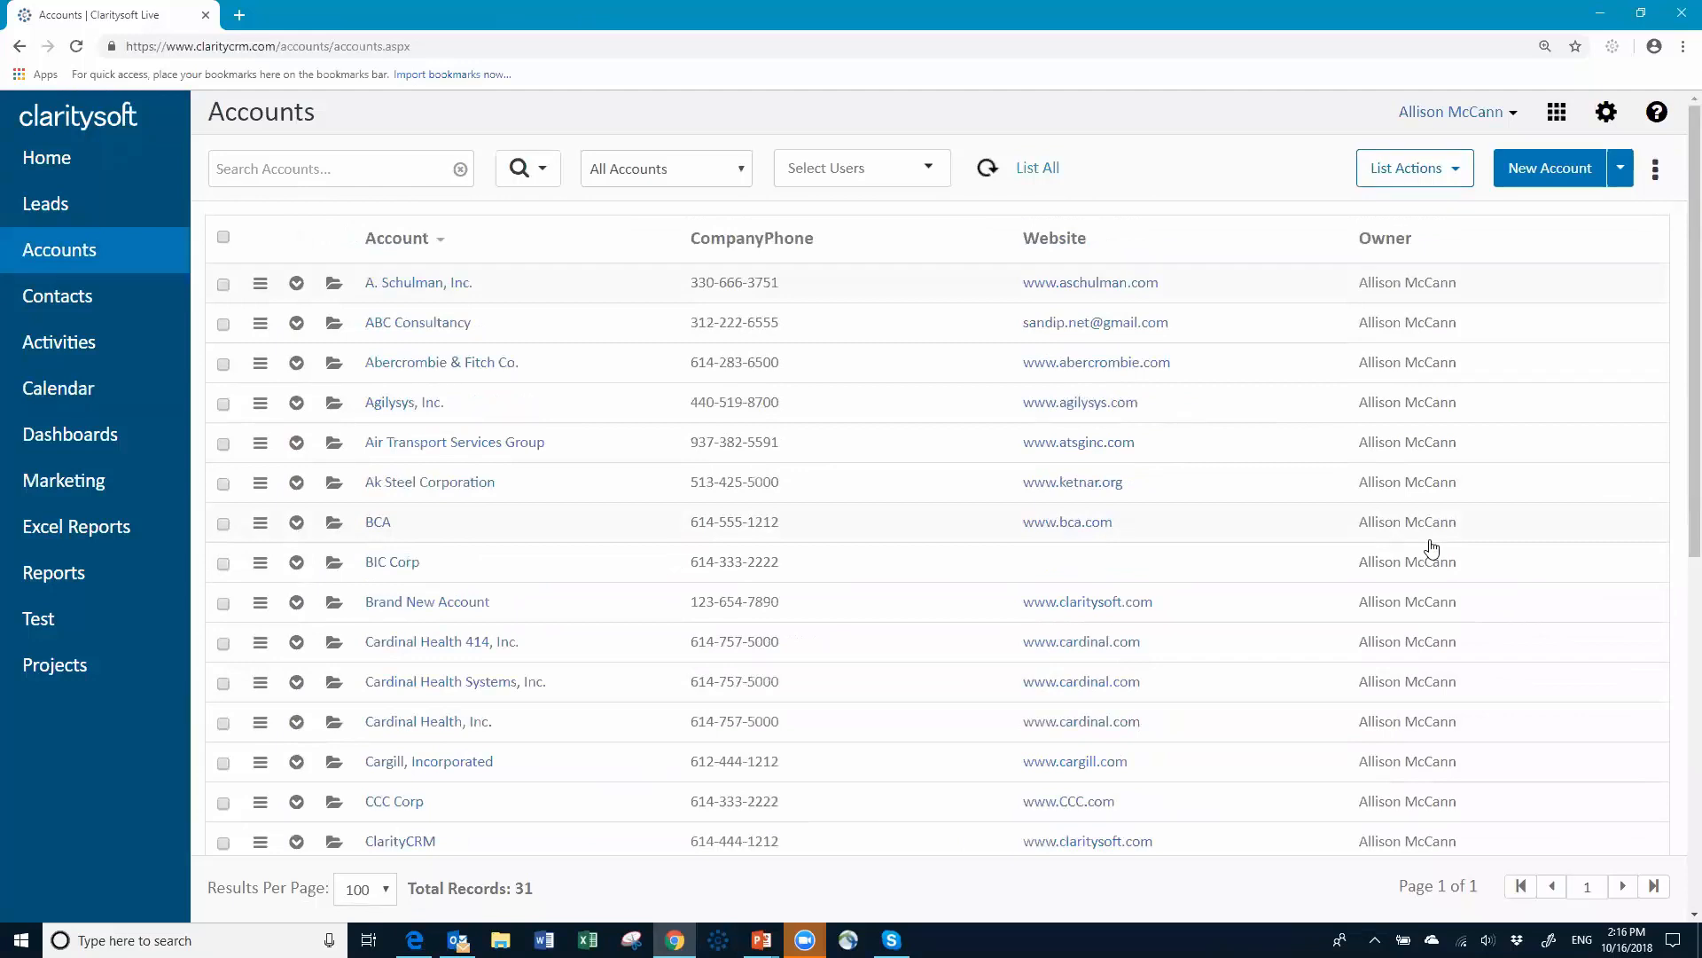
Step: Log out of the rep's account and attempt signing in with another user's credentials, which fails
{"action": "left_click", "coordinate": [1513, 114]}
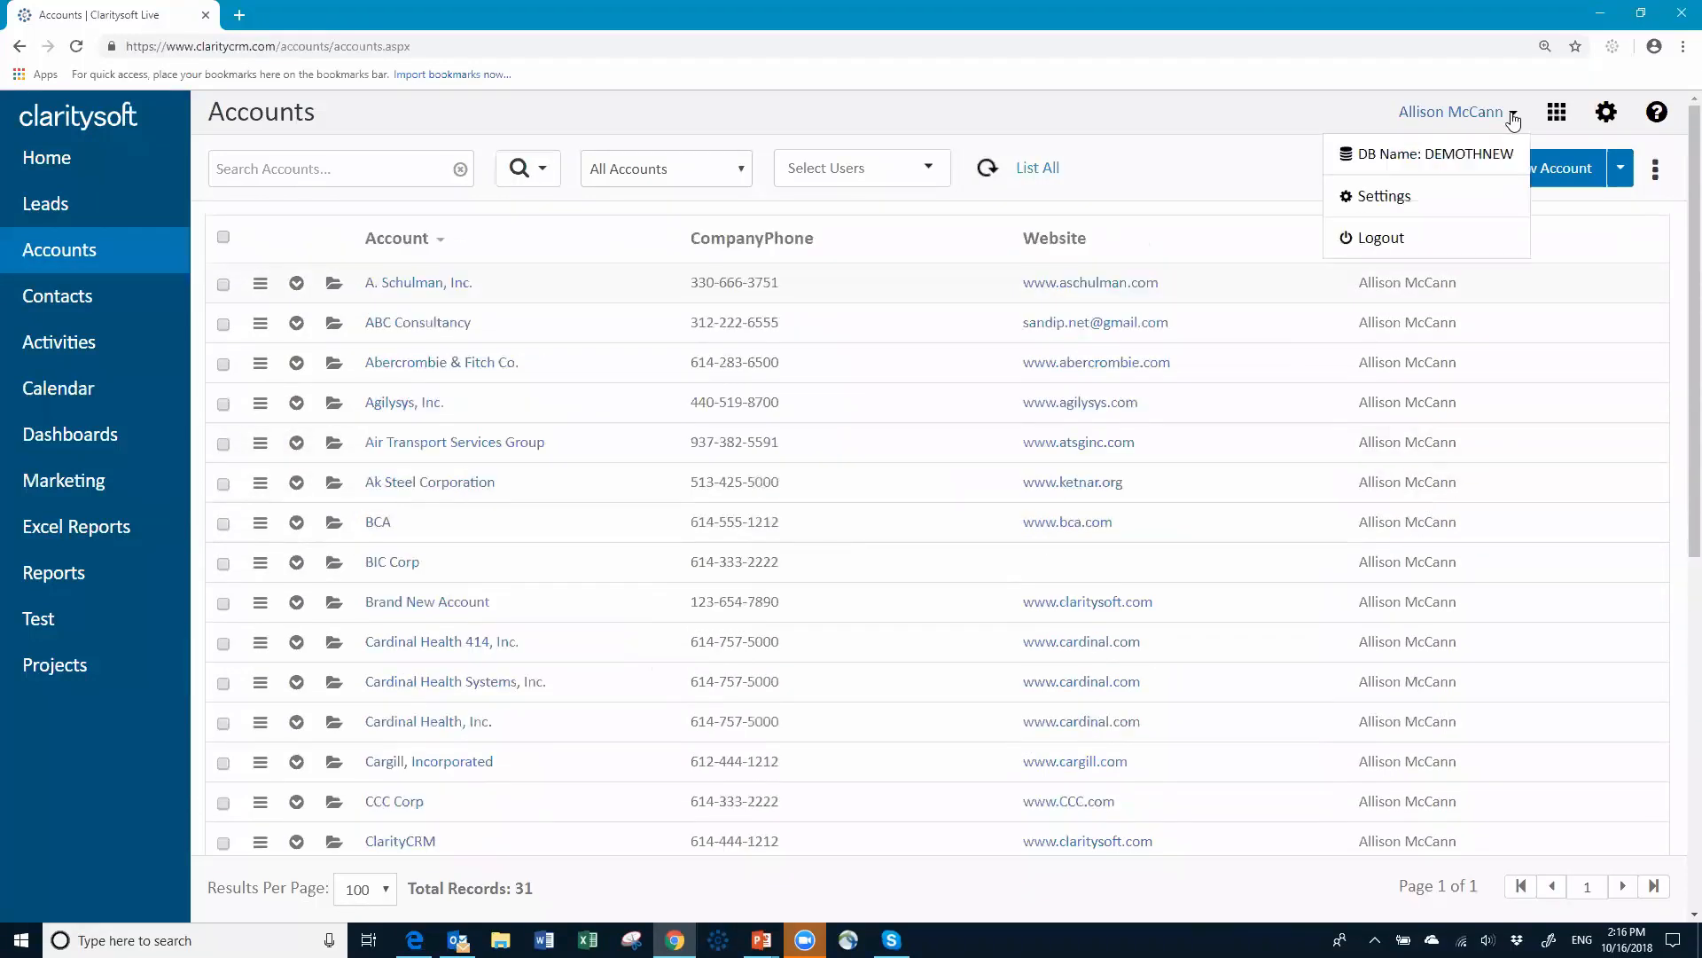
{"action": "left_click", "coordinate": [1392, 236]}
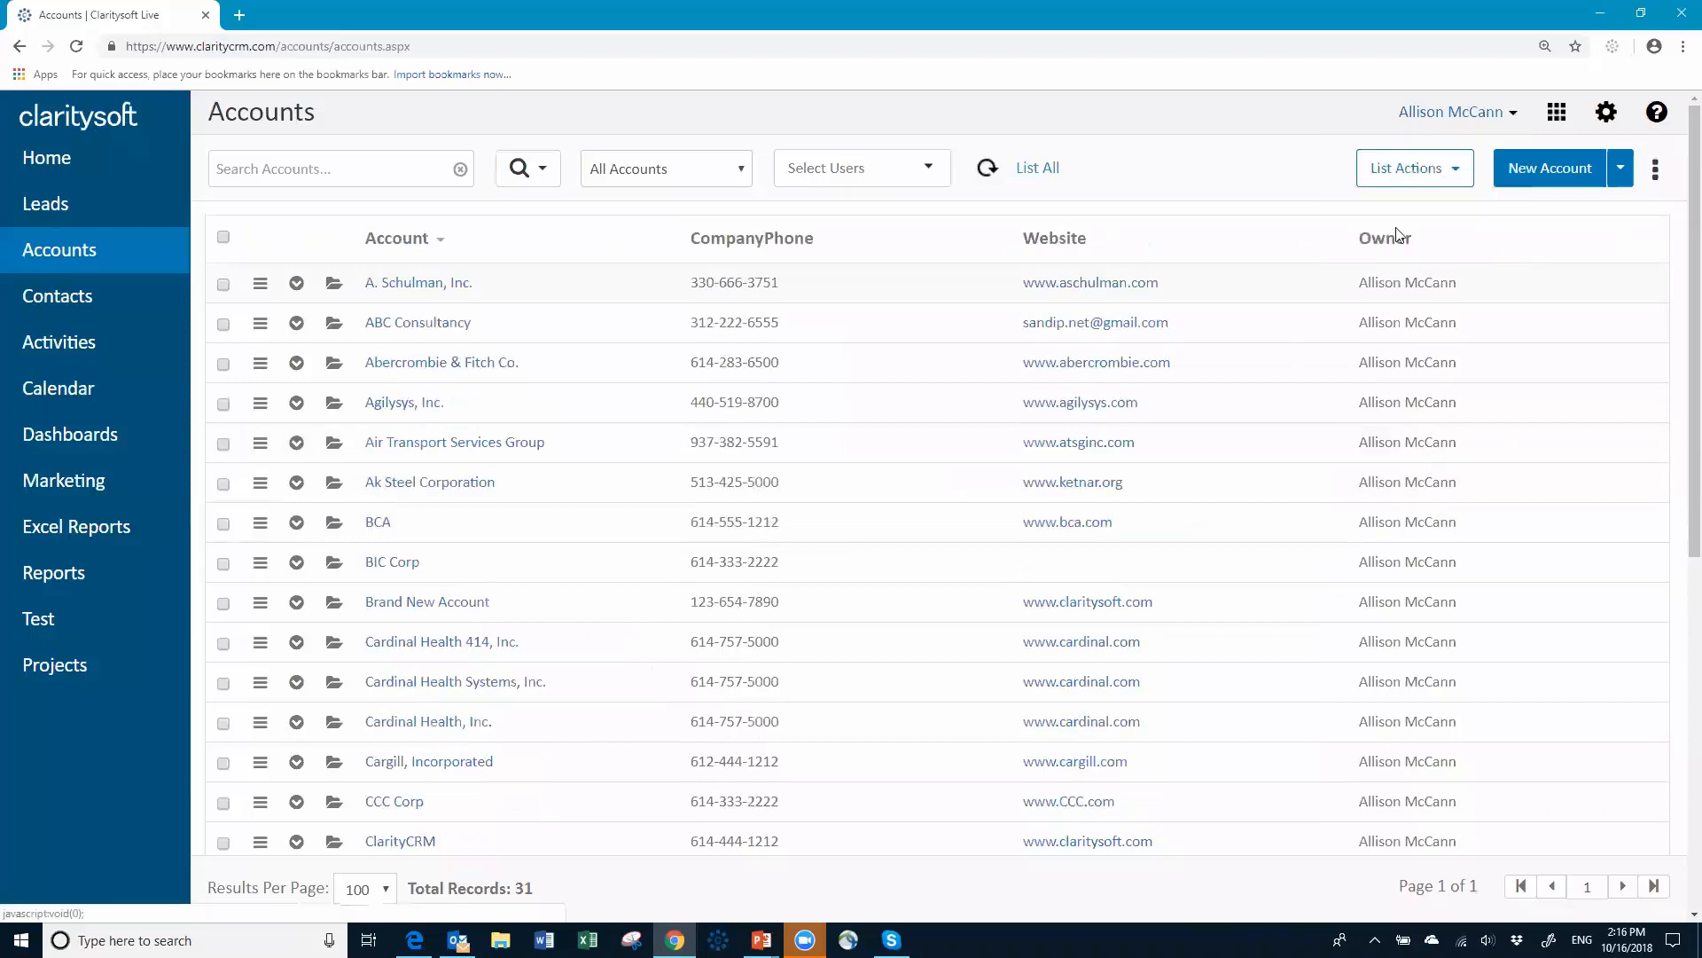
{"action": "left_click_drag", "start_coordinate": [755, 390], "coordinate": [566, 391]}
{"action": "type", "text": "bobsellers"}
{"action": "key", "text": "Tab"}
{"action": "type", "text": "••••••••••"}
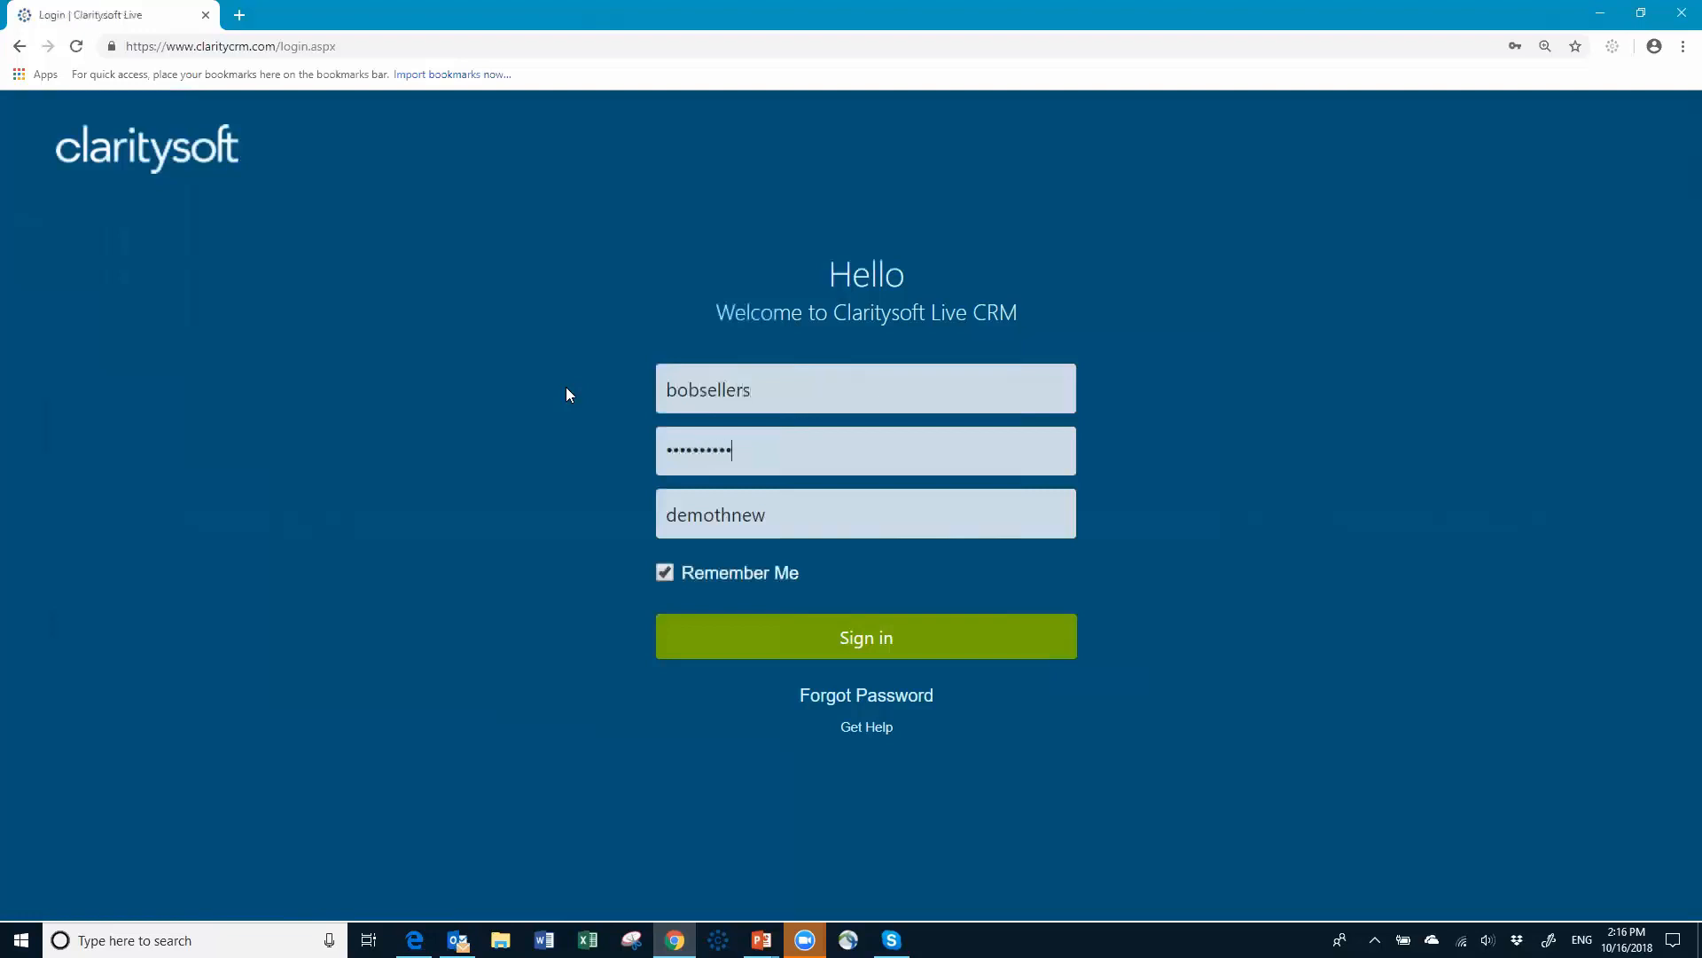
{"action": "left_click", "coordinate": [831, 650]}
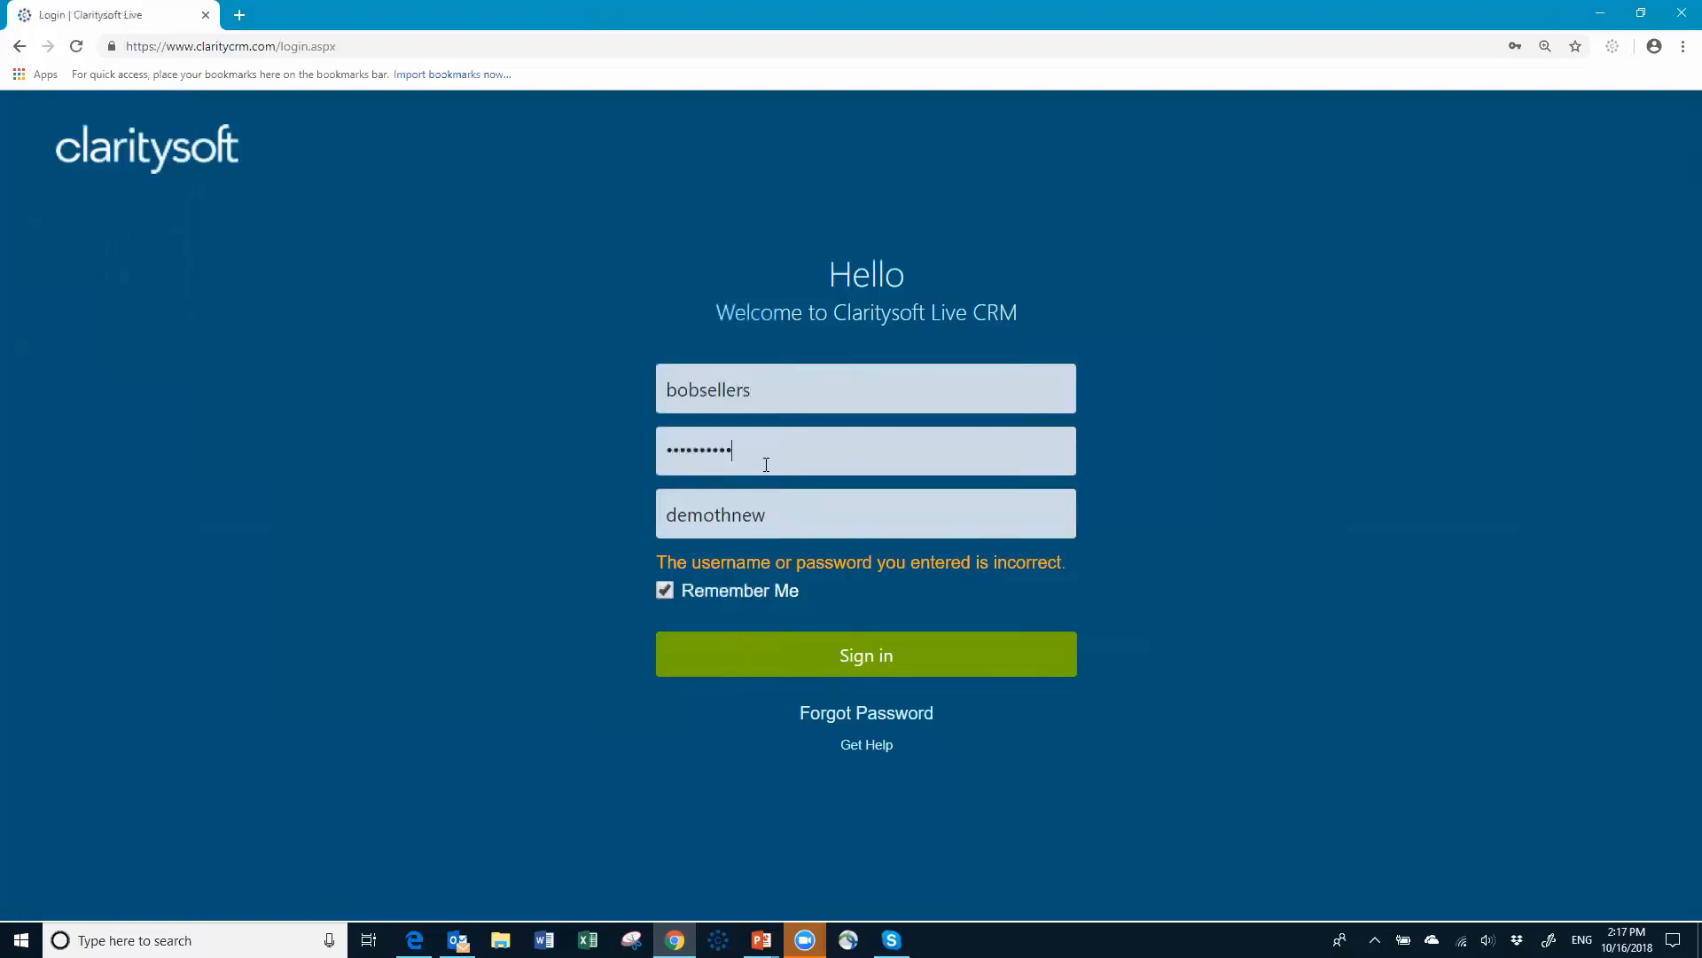
Step: Re-enter the rep's username and password, correcting a typo, and sign back in
{"action": "left_click", "coordinate": [805, 407]}
{"action": "key", "text": "BackSpace"}
{"action": "key", "text": "BackSpace"}
{"action": "key", "text": "BackSpace"}
{"action": "key", "text": "BackSpace"}
{"action": "key", "text": "BackSpace"}
{"action": "key", "text": "BackSpace"}
{"action": "key", "text": "BackSpace"}
{"action": "key", "text": "BackSpace"}
{"action": "key", "text": "BackSpace"}
{"action": "key", "text": "BackSpace"}
{"action": "type", "text": "allsion"}
{"action": "key", "text": "BackSpace"}
{"action": "key", "text": "BackSpace"}
{"action": "key", "text": "BackSpace"}
{"action": "key", "text": "BackSpace"}
{"action": "type", "text": "ison"}
{"action": "key", "text": "Tab"}
{"action": "type", "text": "•••••••"}
{"action": "left_click", "coordinate": [850, 654]}
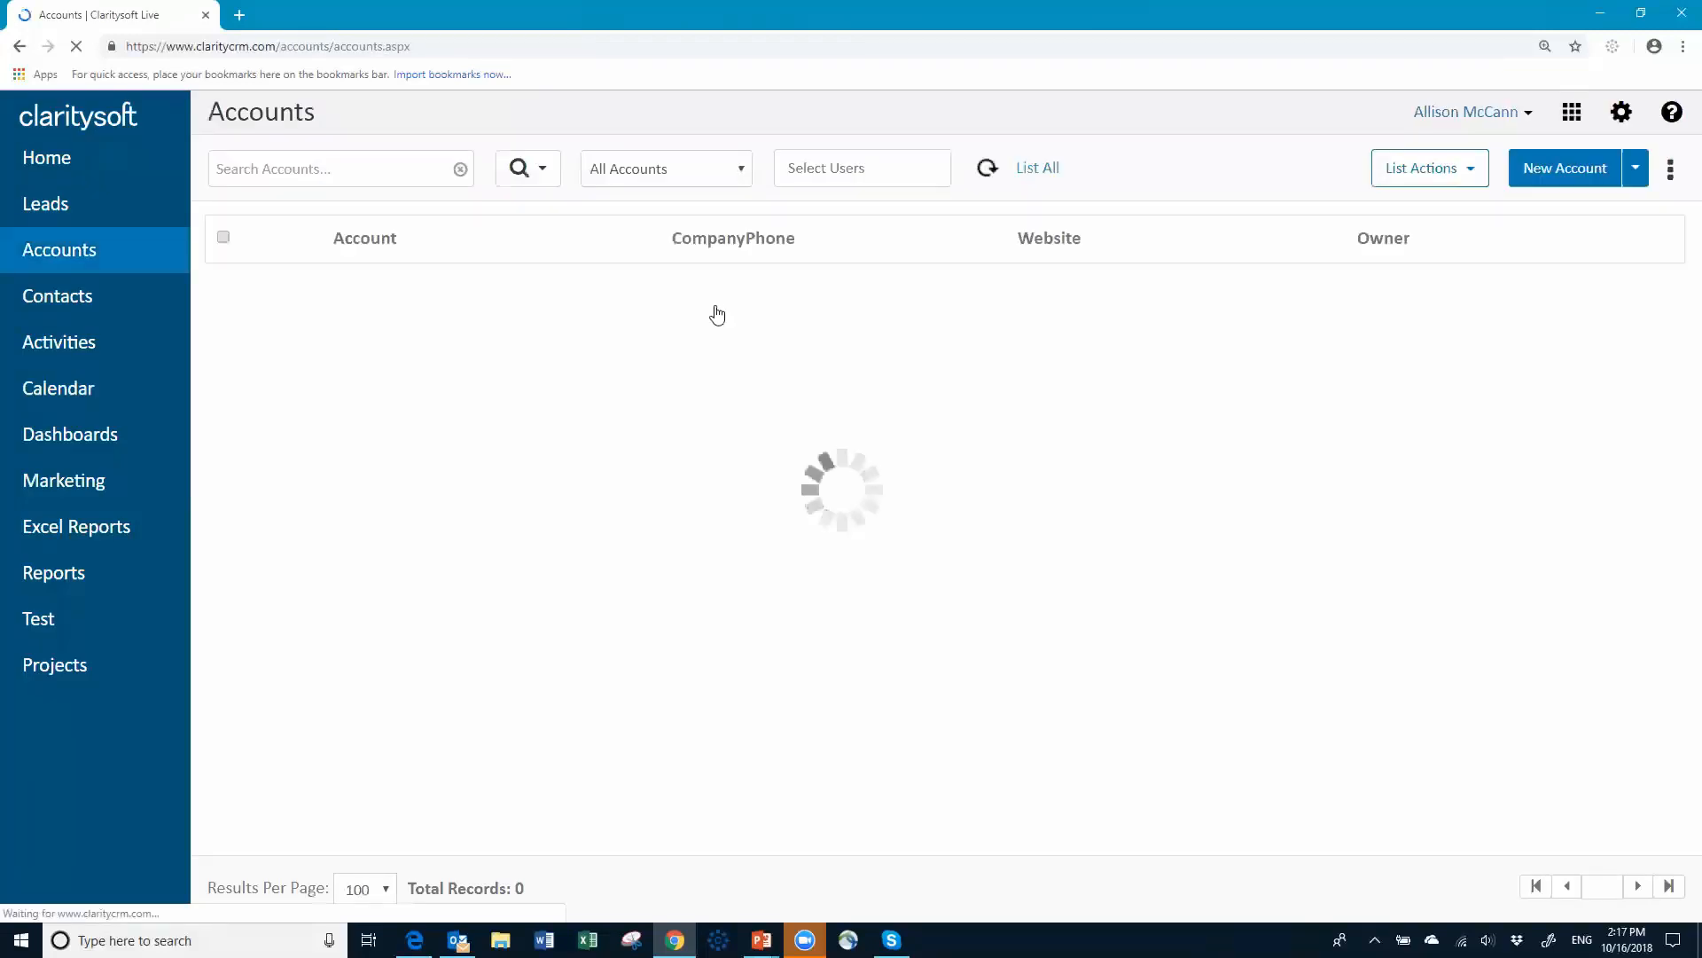
Step: Check the rep's Accounts list, then view the rep's limited Settings with My Preferences
{"action": "scroll", "coordinate": [1389, 544], "scroll_direction": "down", "scroll_amount": 5}
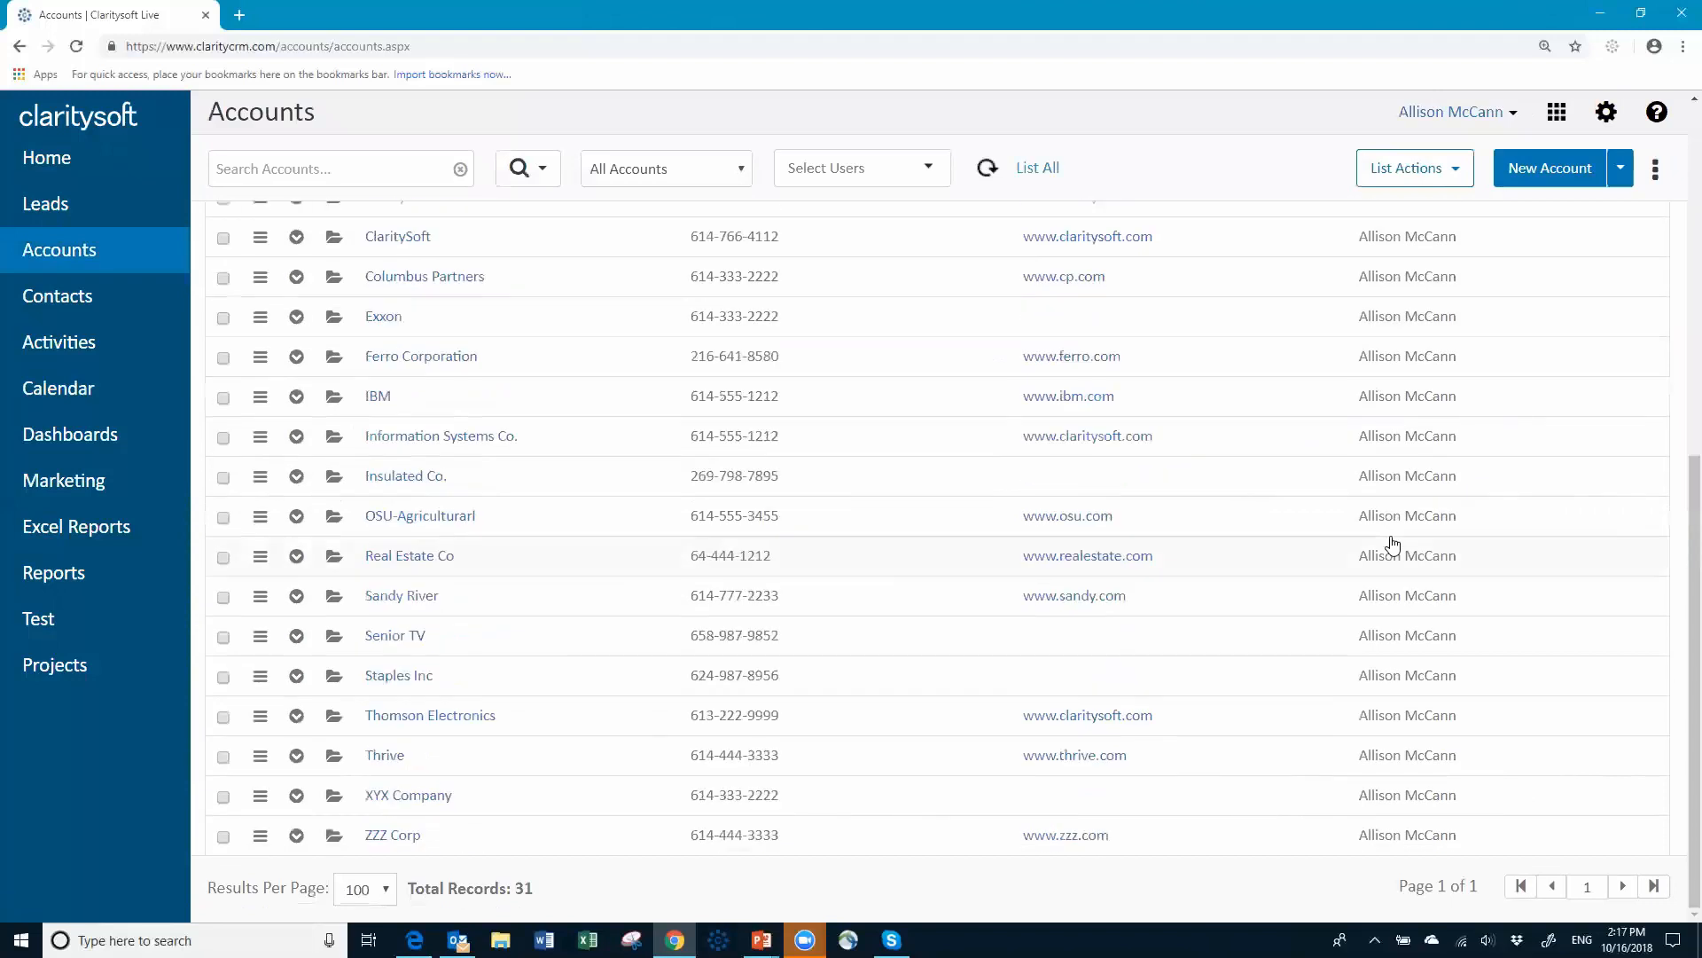
{"action": "scroll", "coordinate": [1390, 543], "scroll_direction": "up", "scroll_amount": 7}
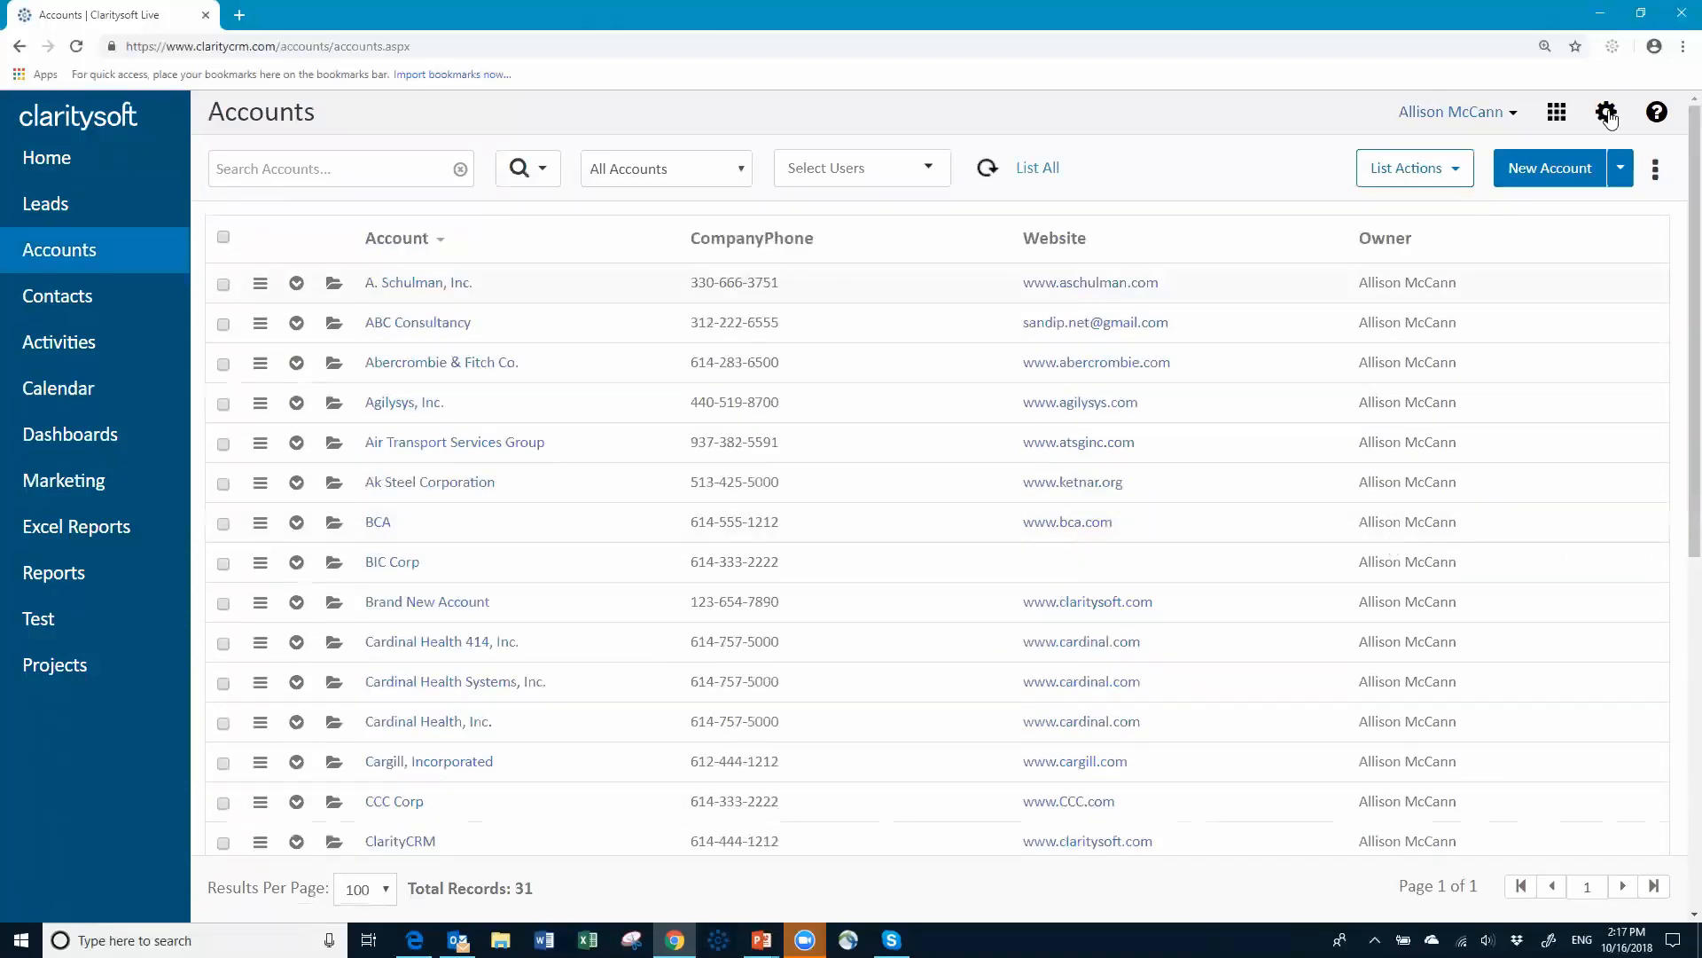
{"action": "left_click", "coordinate": [1607, 124]}
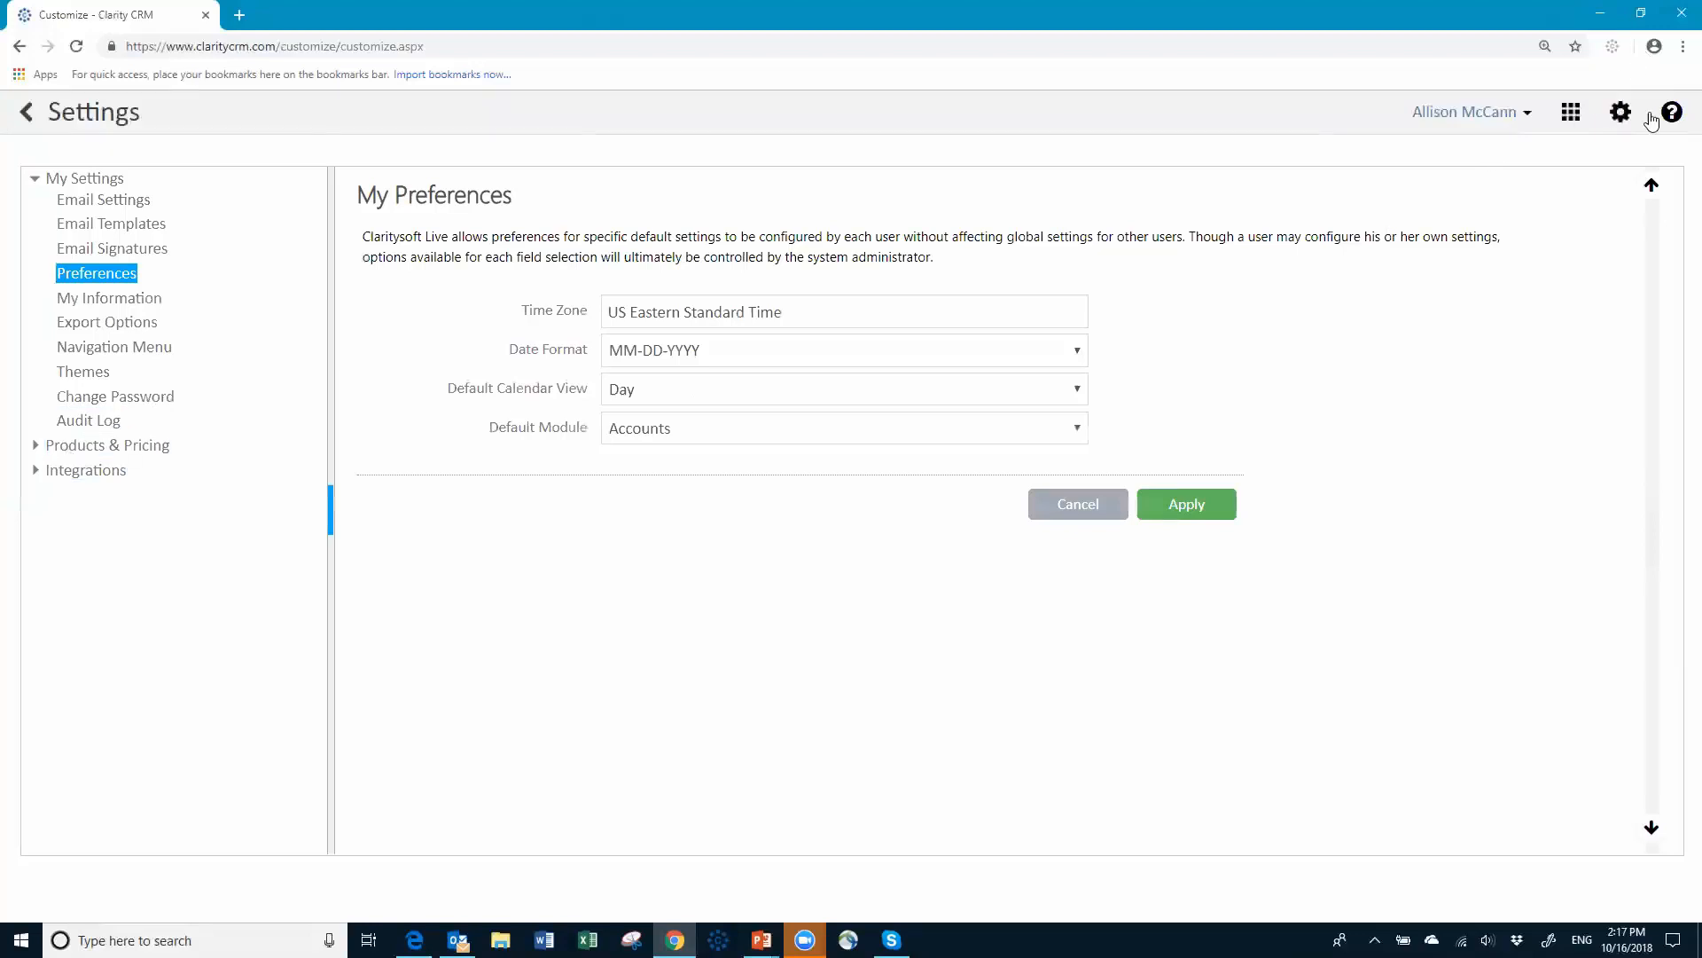
Step: Log out of the rep's account and sign in as the administrator to see all 305 accounts
{"action": "left_click", "coordinate": [1510, 114]}
{"action": "left_click", "coordinate": [1440, 237]}
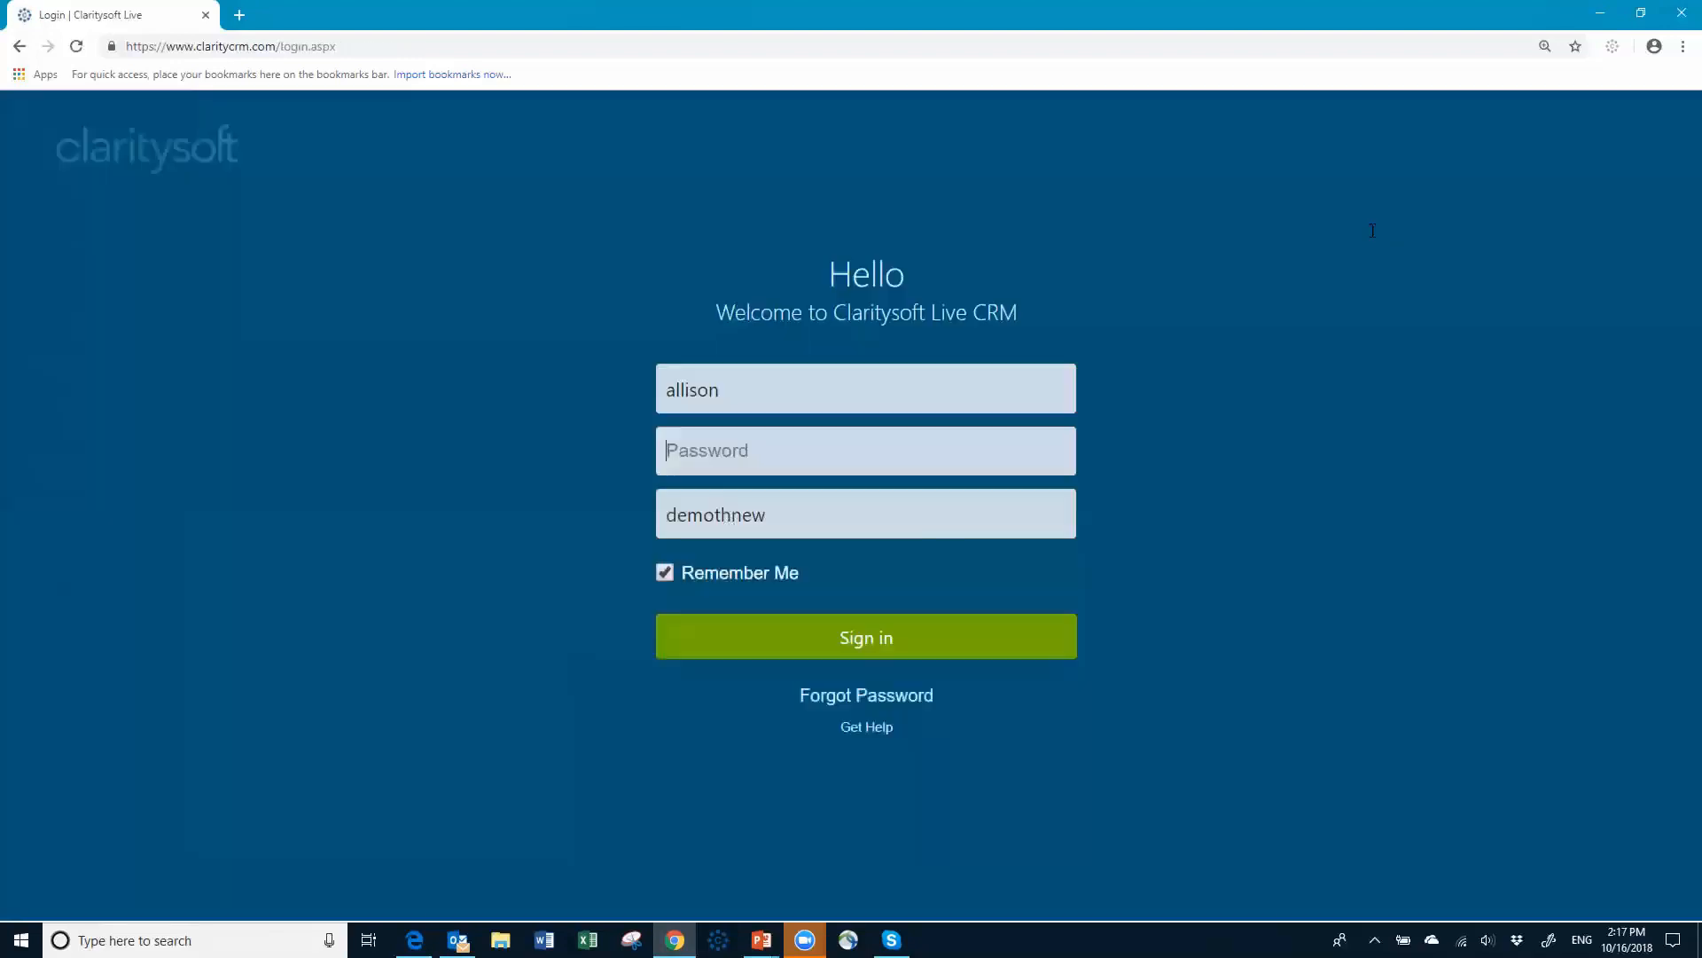
{"action": "left_click", "coordinate": [816, 386]}
{"action": "key", "text": "BackSpace"}
{"action": "key", "text": "BackSpace"}
{"action": "key", "text": "BackSpace"}
{"action": "key", "text": "BackSpace"}
{"action": "key", "text": "BackSpace"}
{"action": "key", "text": "BackSpace"}
{"action": "key", "text": "BackSpace"}
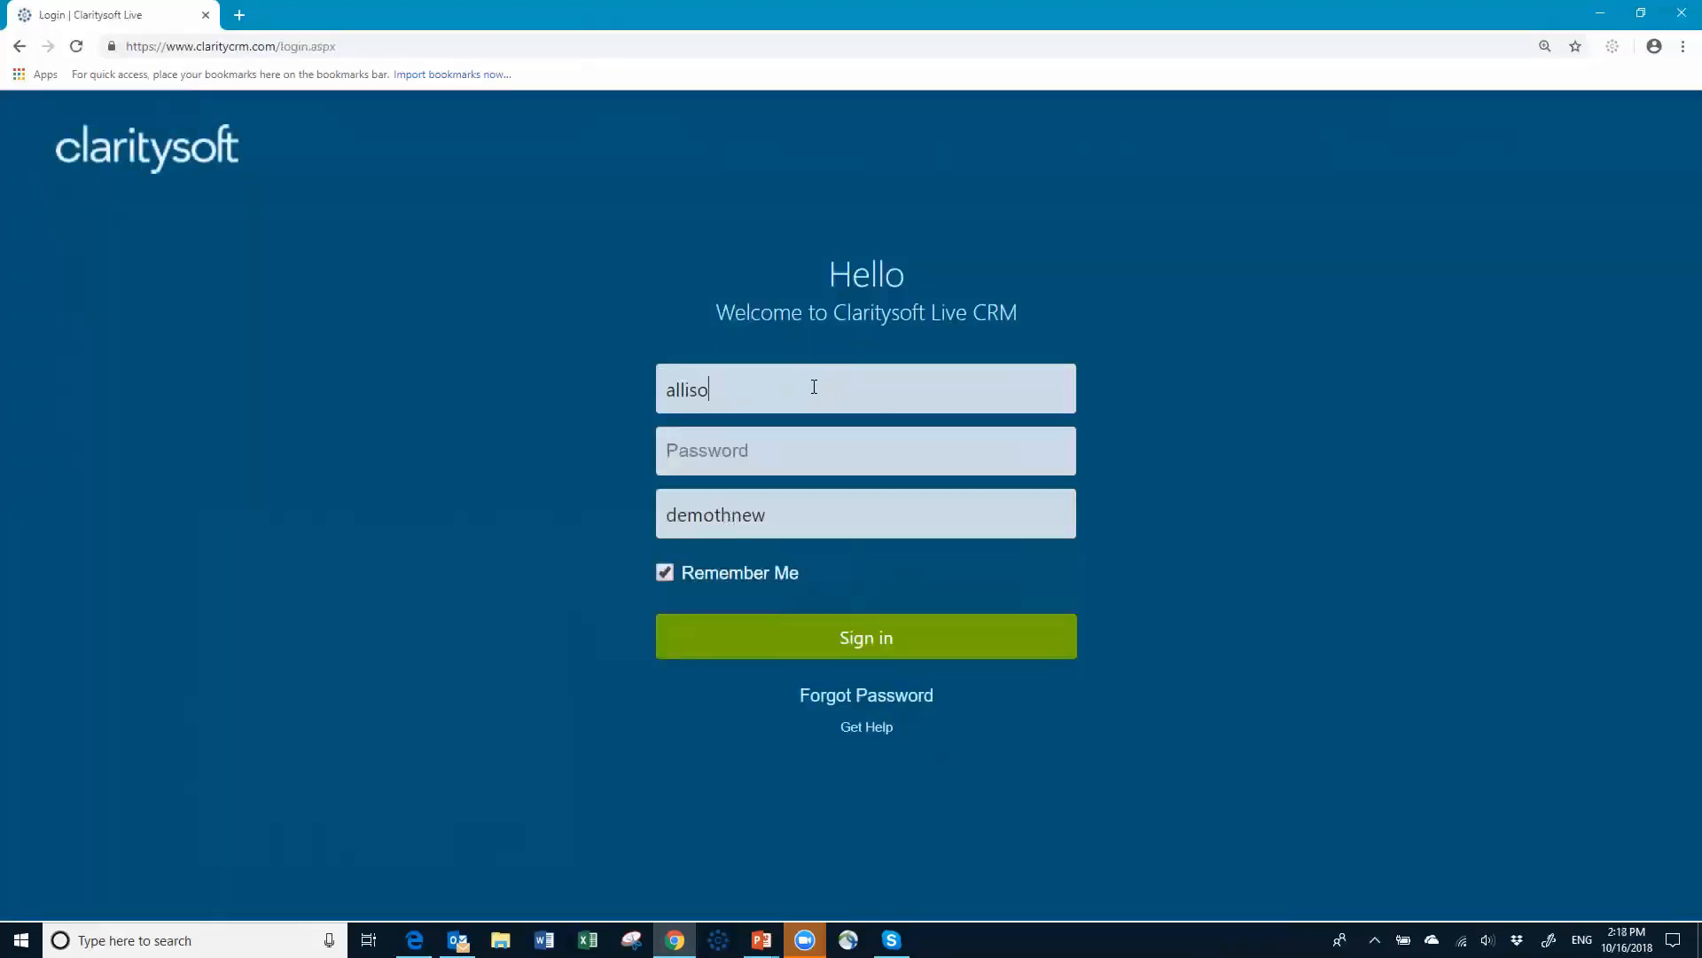
{"action": "type", "text": "susan"}
{"action": "key", "text": "Tab"}
{"action": "type", "text": "•••••••"}
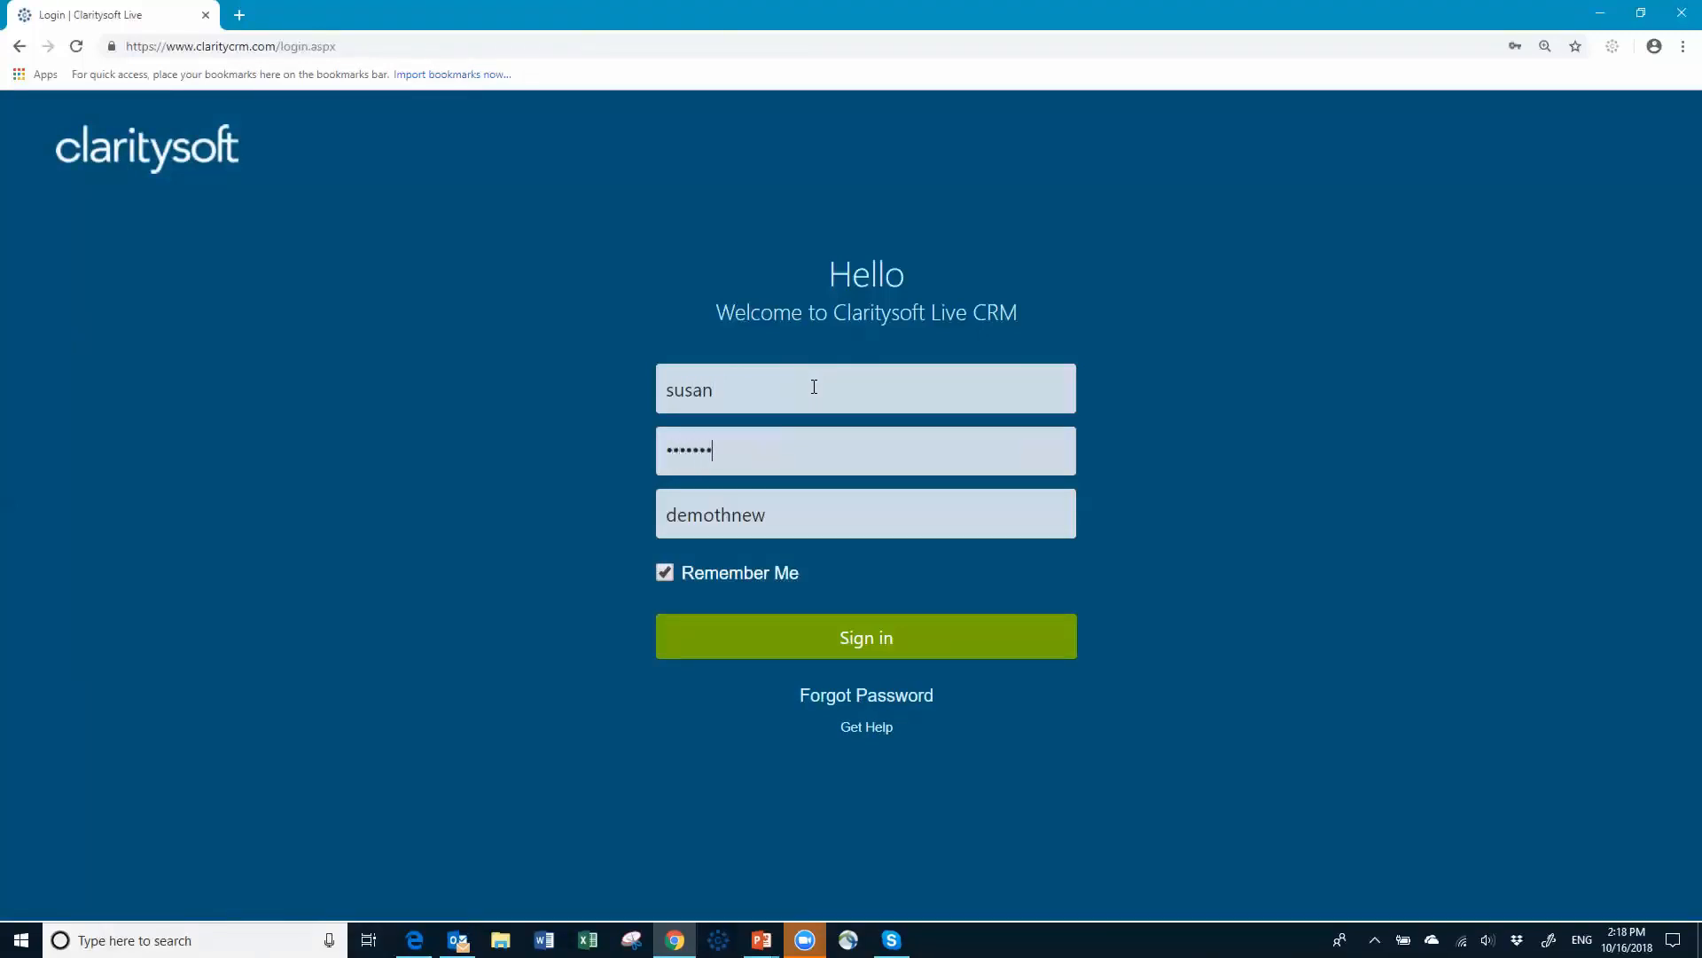
{"action": "left_click", "coordinate": [883, 646]}
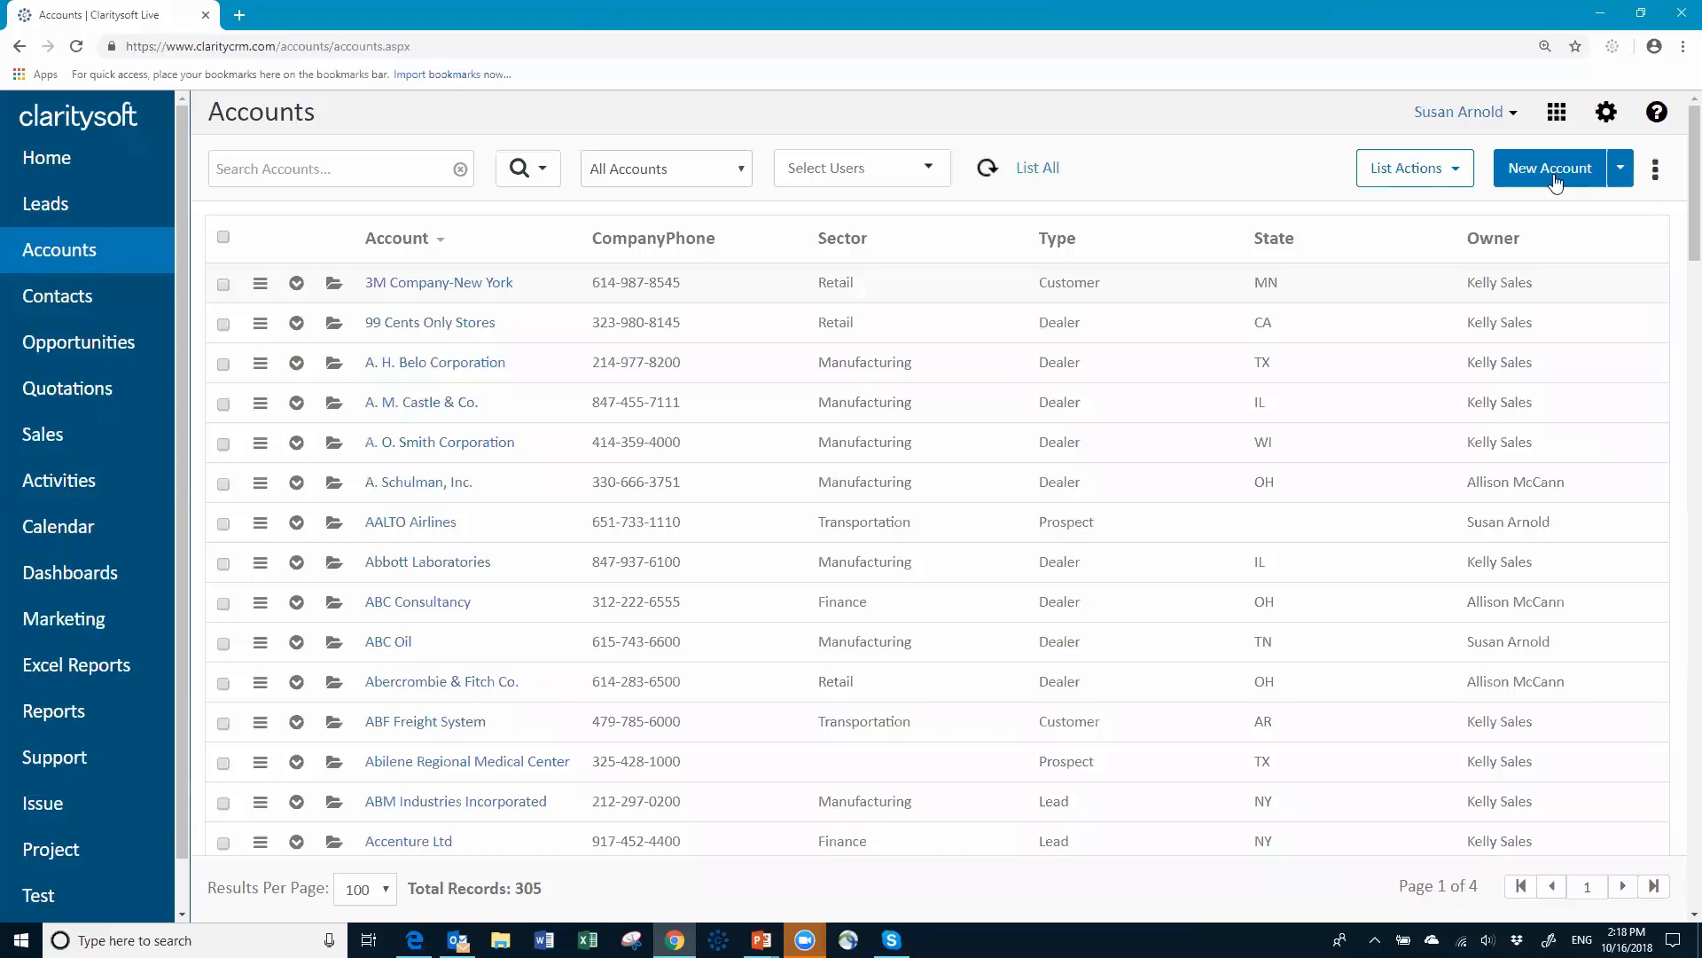
Step: In Settings, show the Users & Access Users page listing 19 active users and their profiles
{"action": "left_click", "coordinate": [1605, 121]}
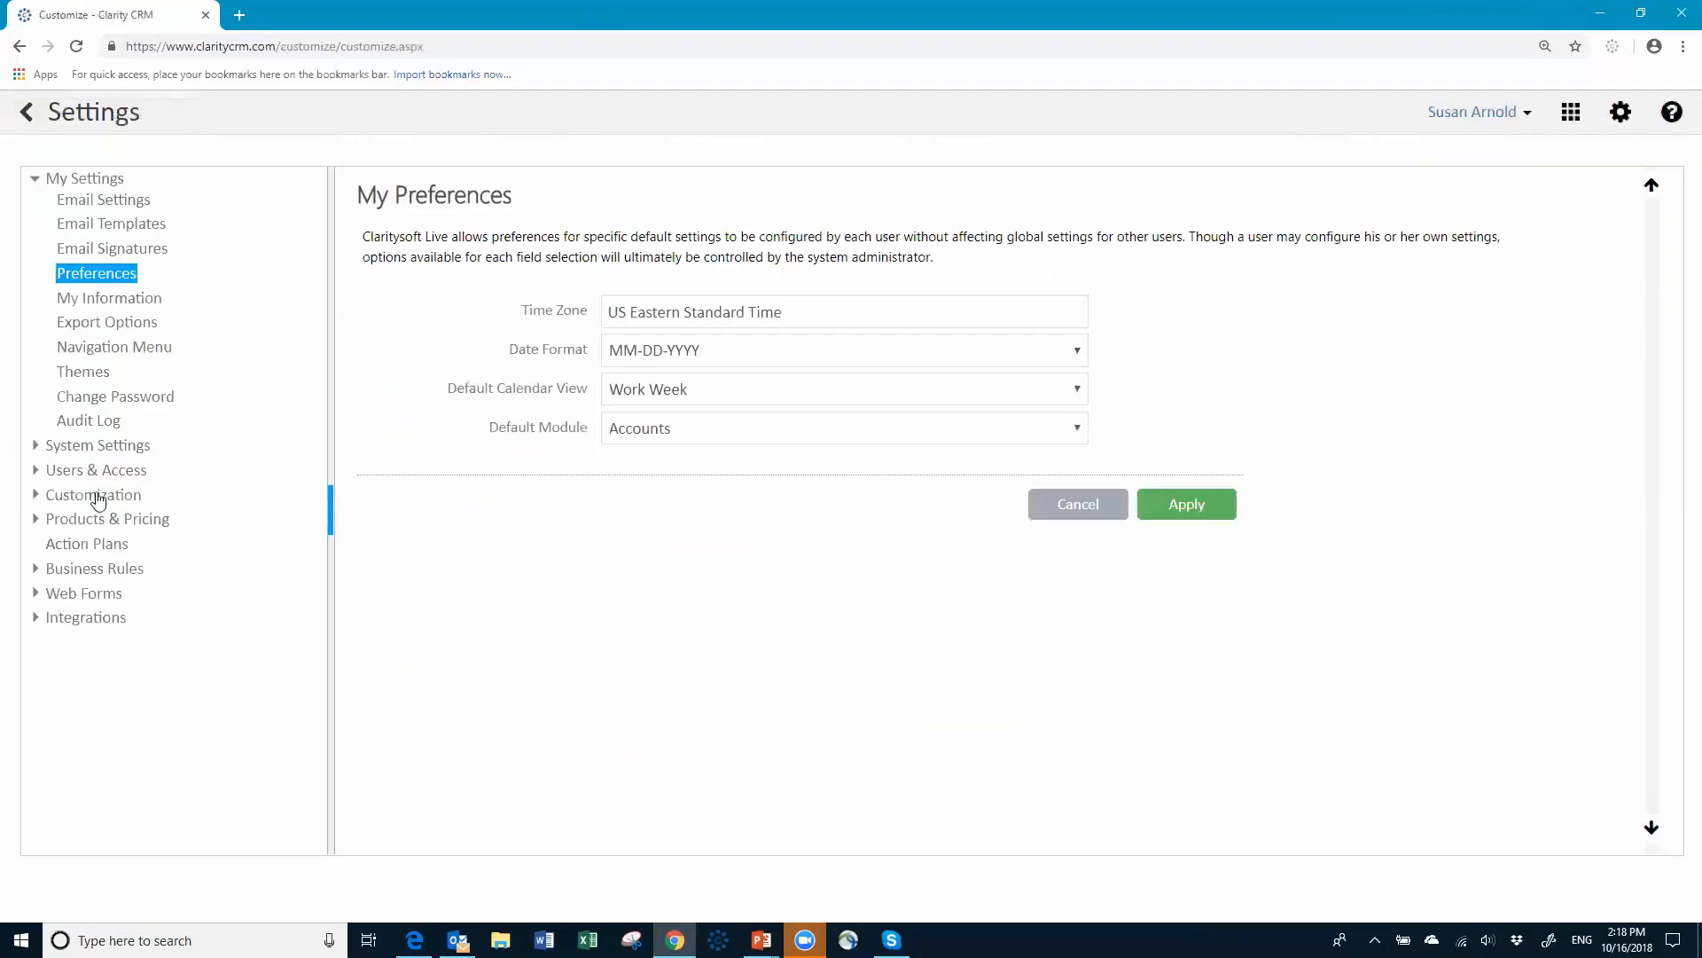
{"action": "left_click", "coordinate": [97, 470]}
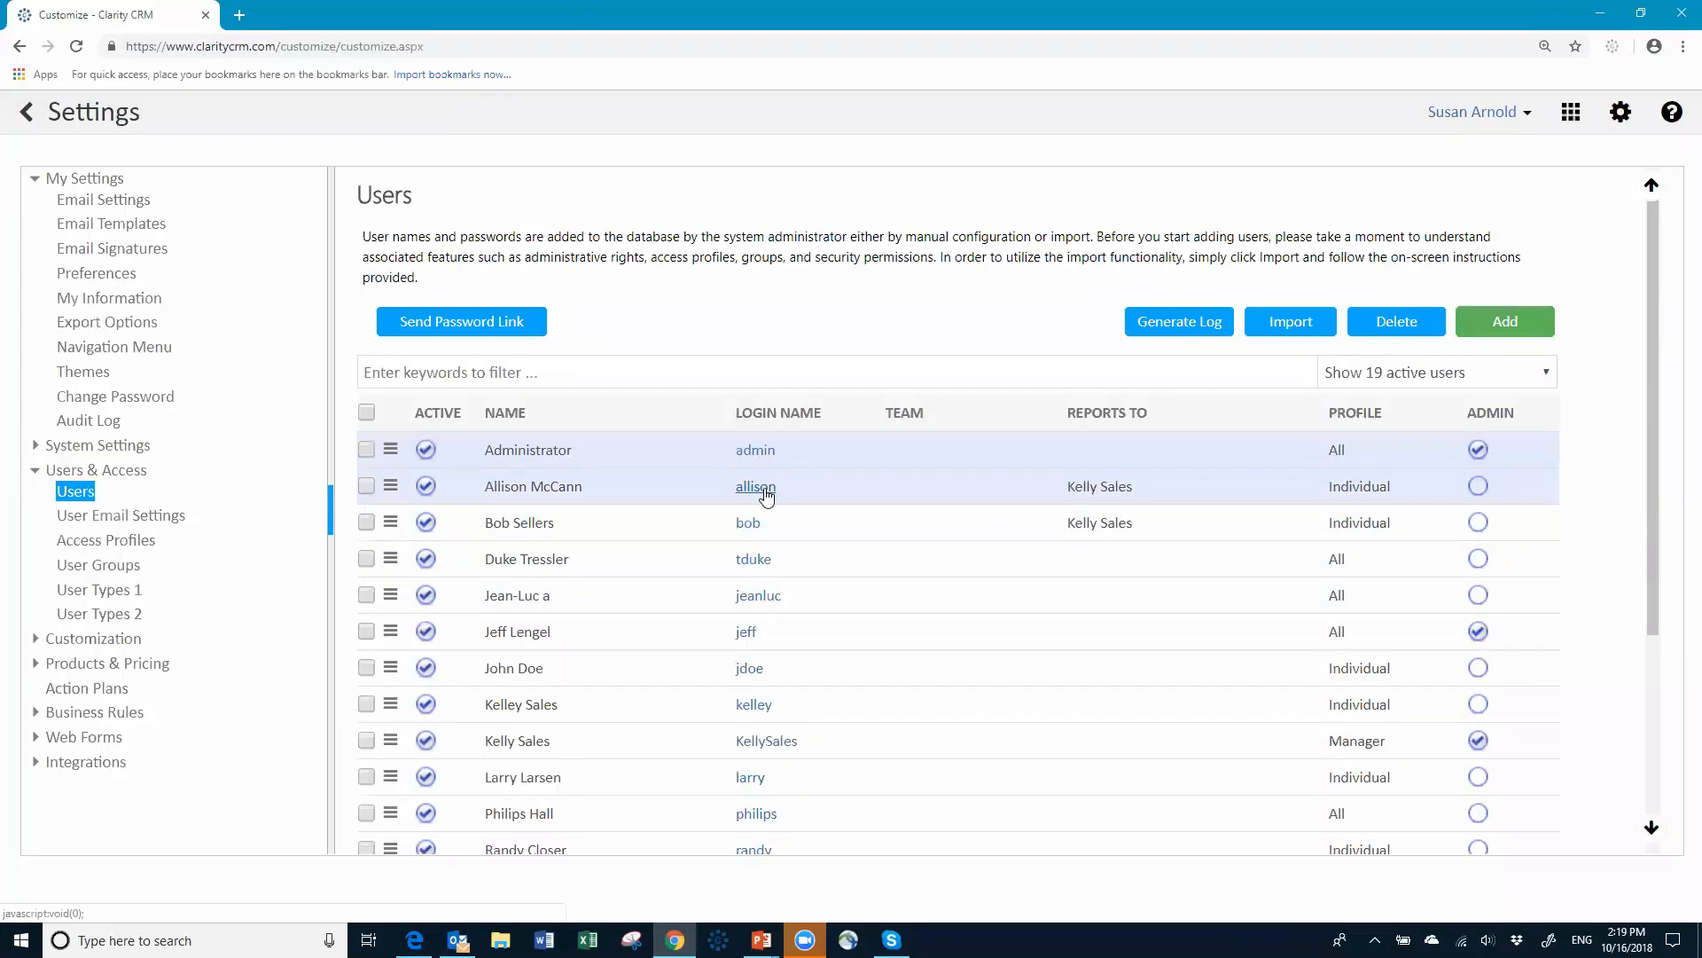
Step: Open the sales rep's user record and tick the colleague under Visibility to Users
{"action": "left_click", "coordinate": [762, 487]}
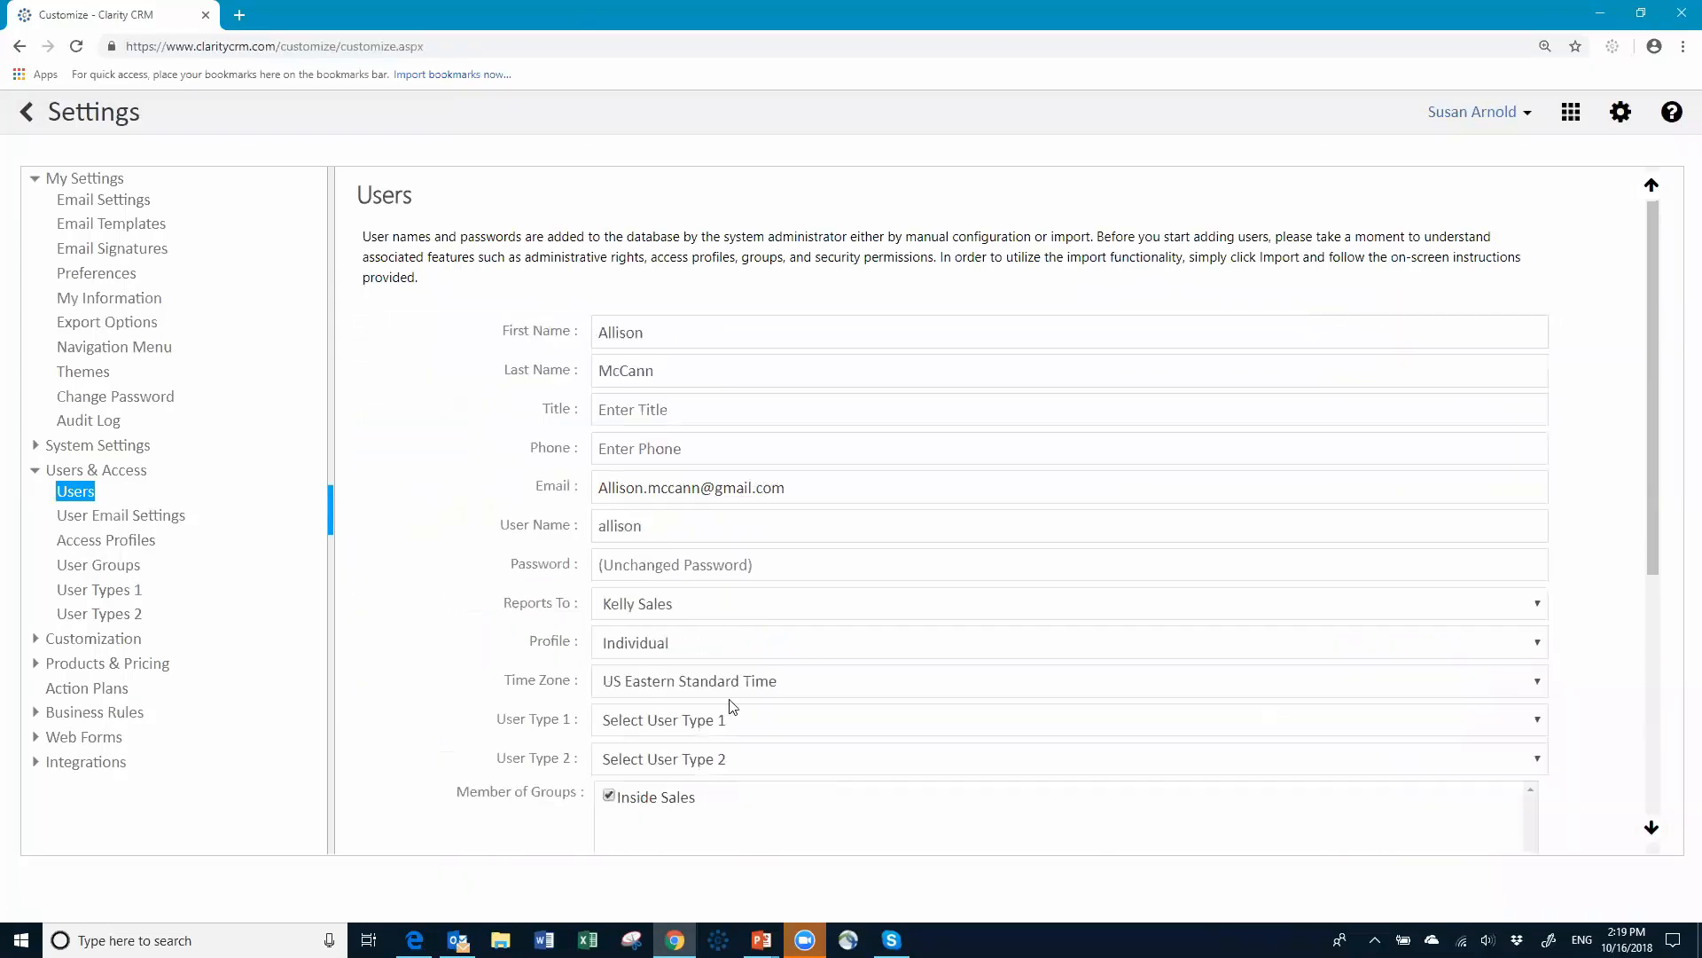
{"action": "scroll", "coordinate": [831, 620], "scroll_direction": "down", "scroll_amount": 4}
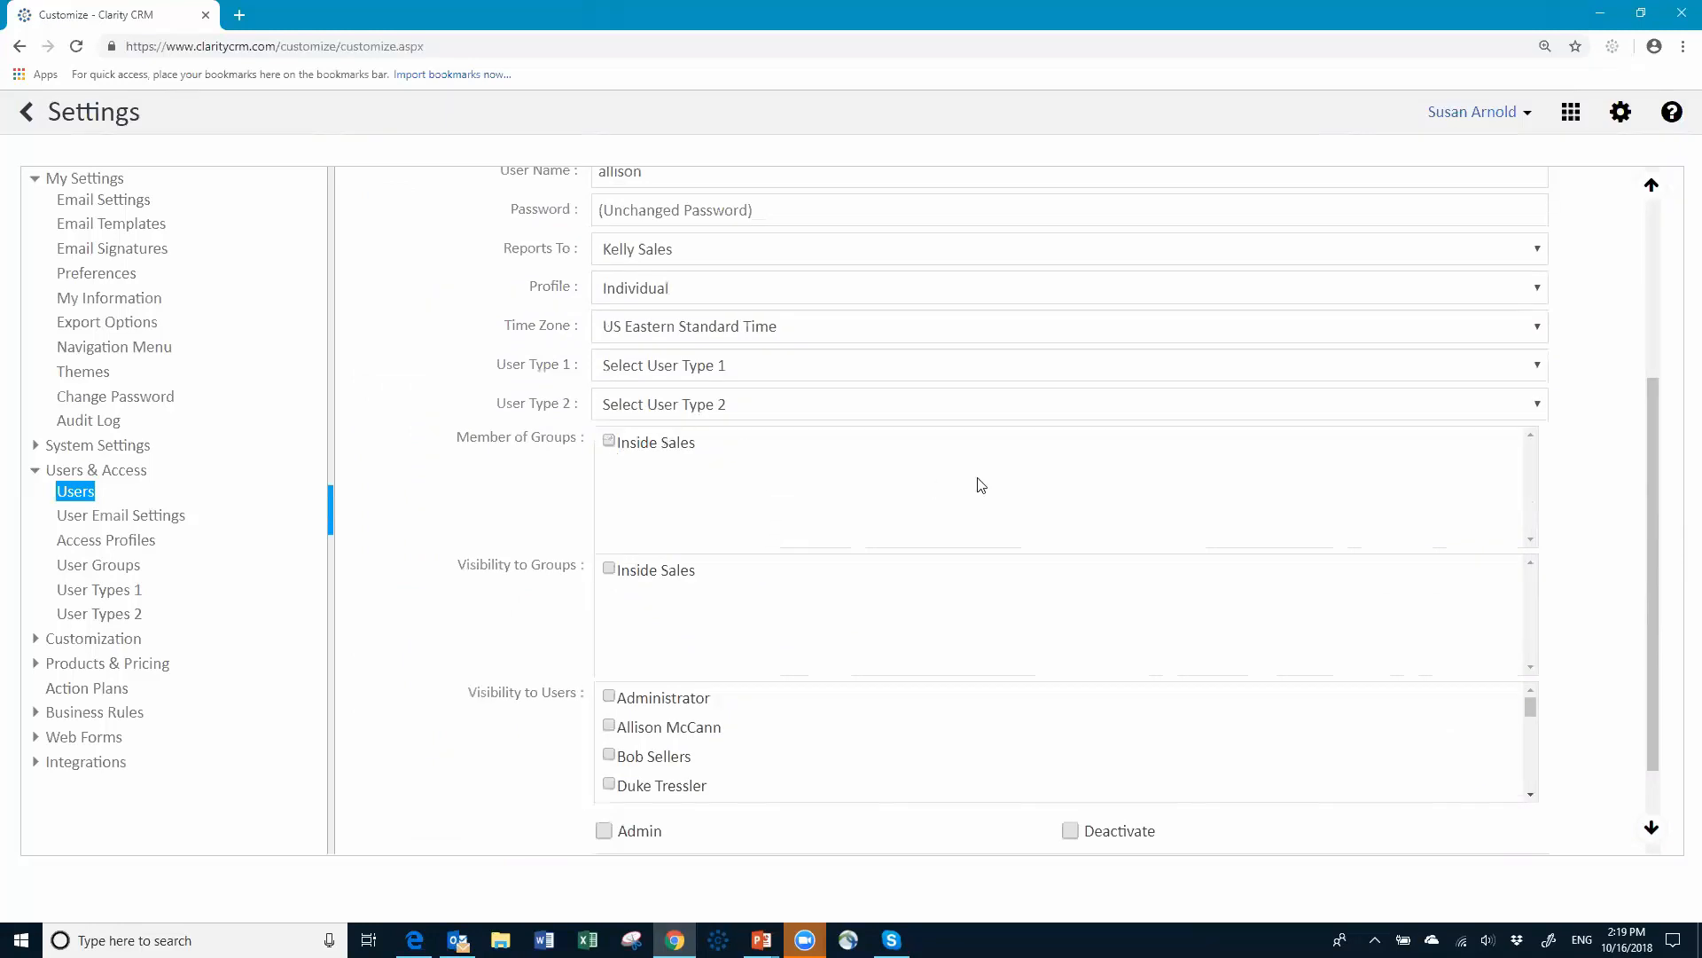
{"action": "scroll", "coordinate": [838, 495], "scroll_direction": "down", "scroll_amount": 2}
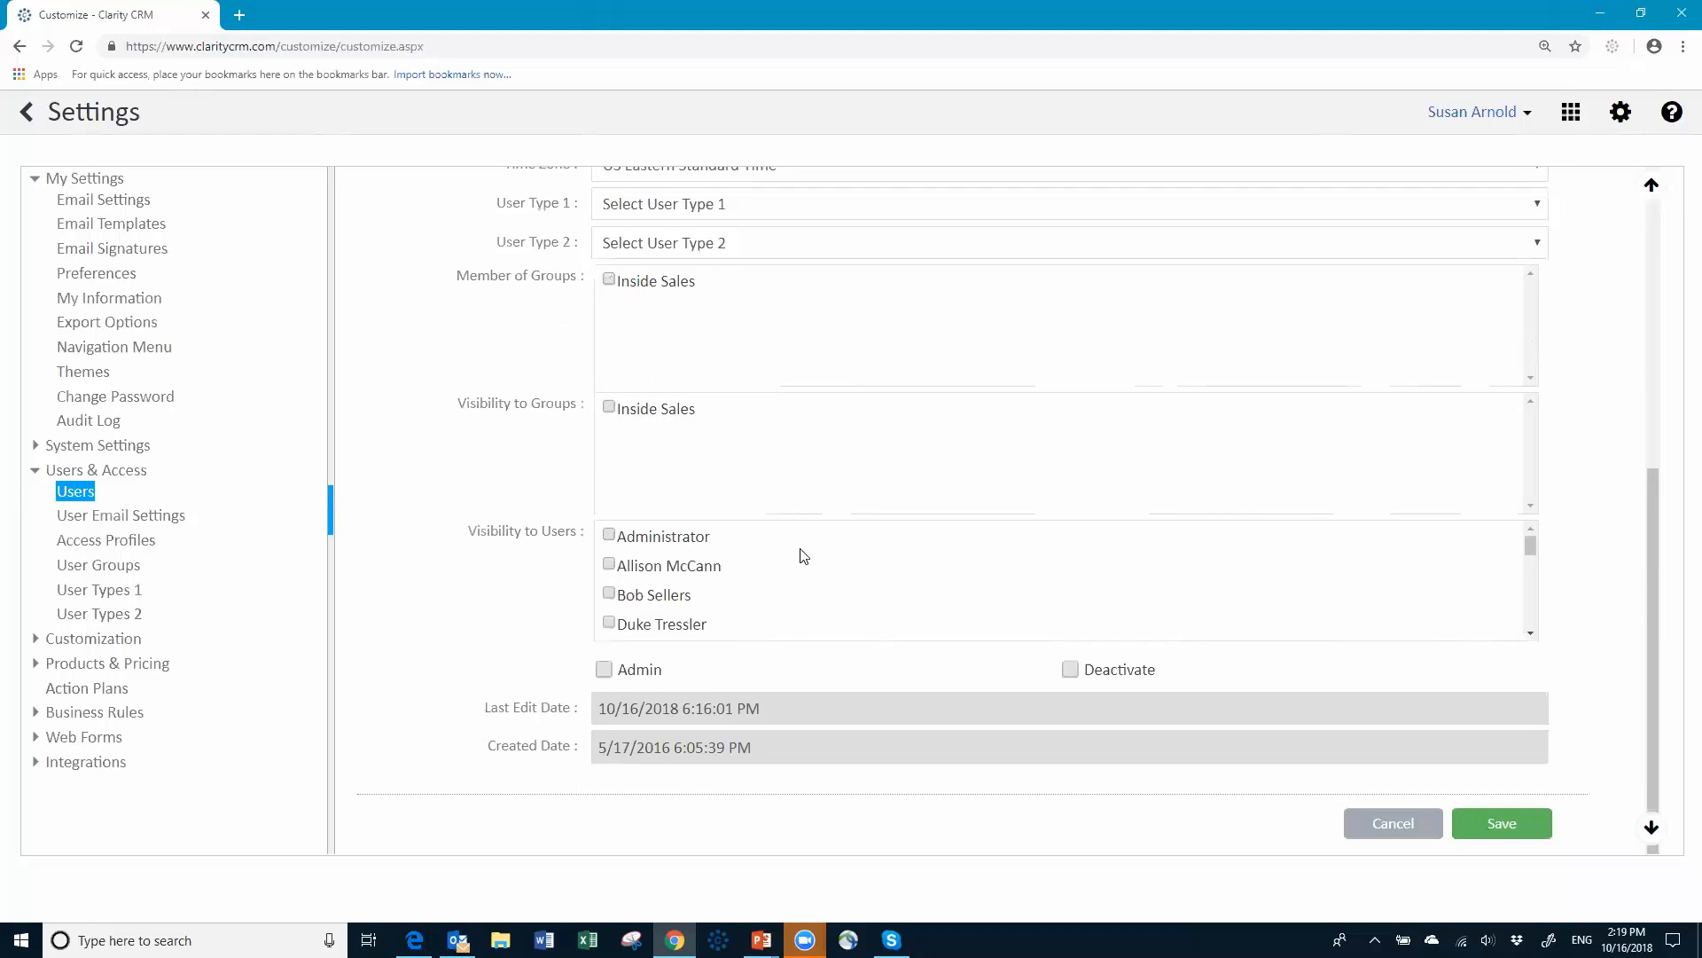
{"action": "left_click", "coordinate": [1531, 636]}
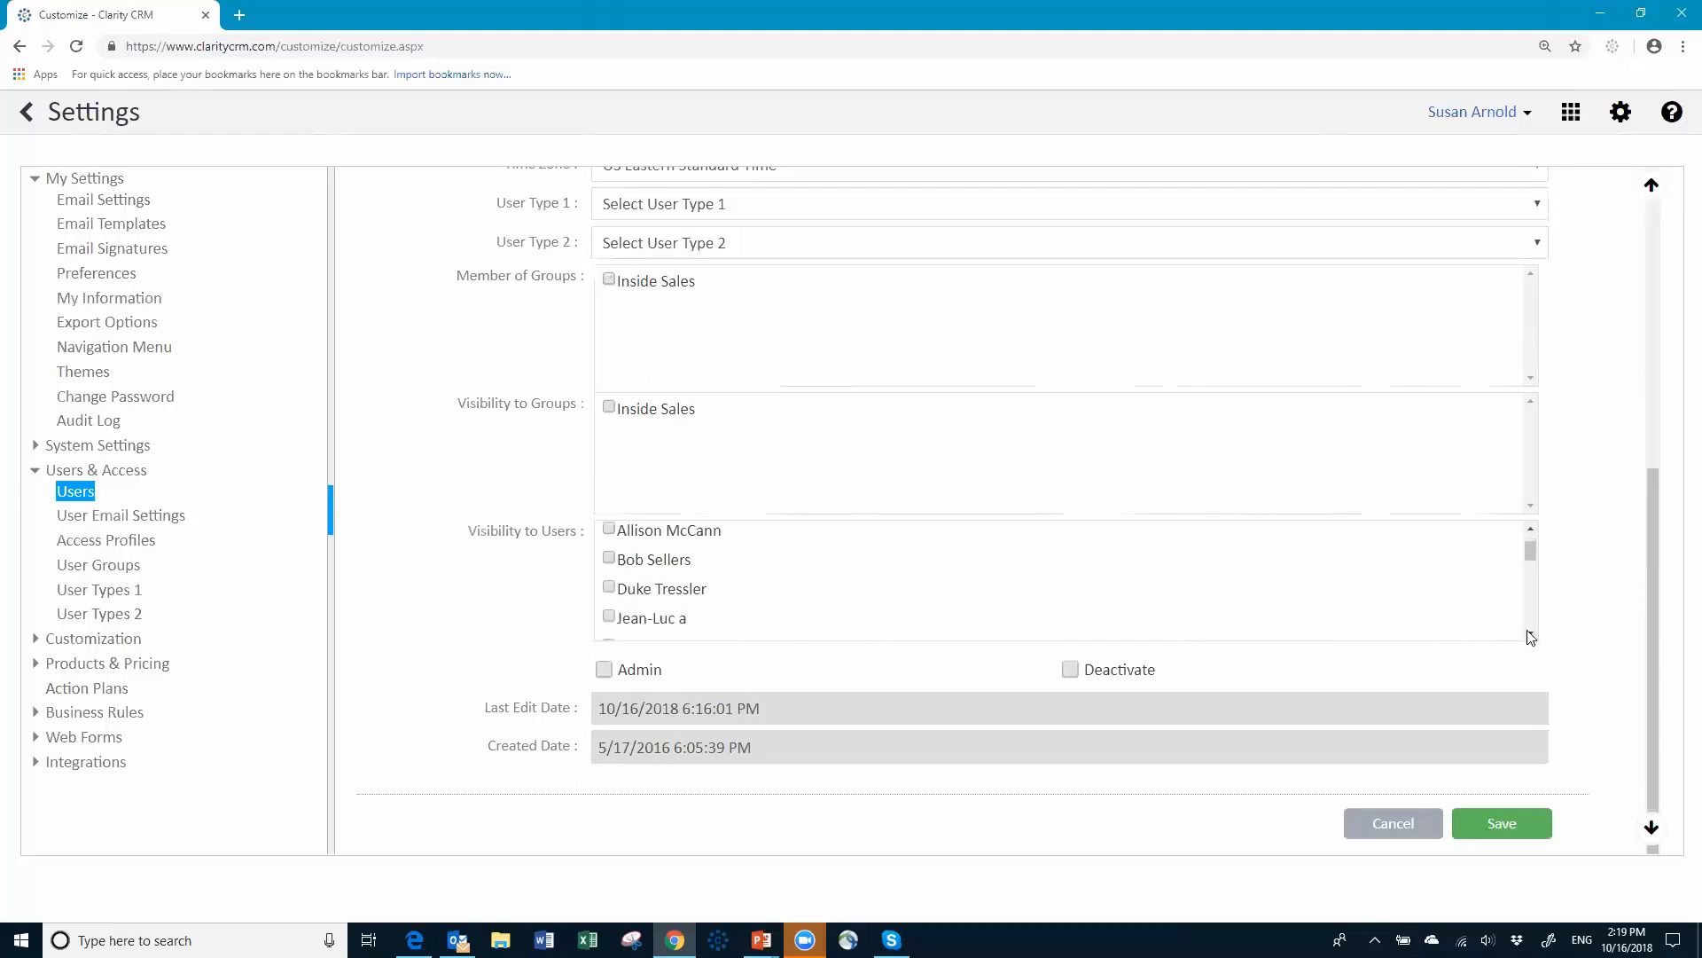
{"action": "left_click", "coordinate": [1531, 636]}
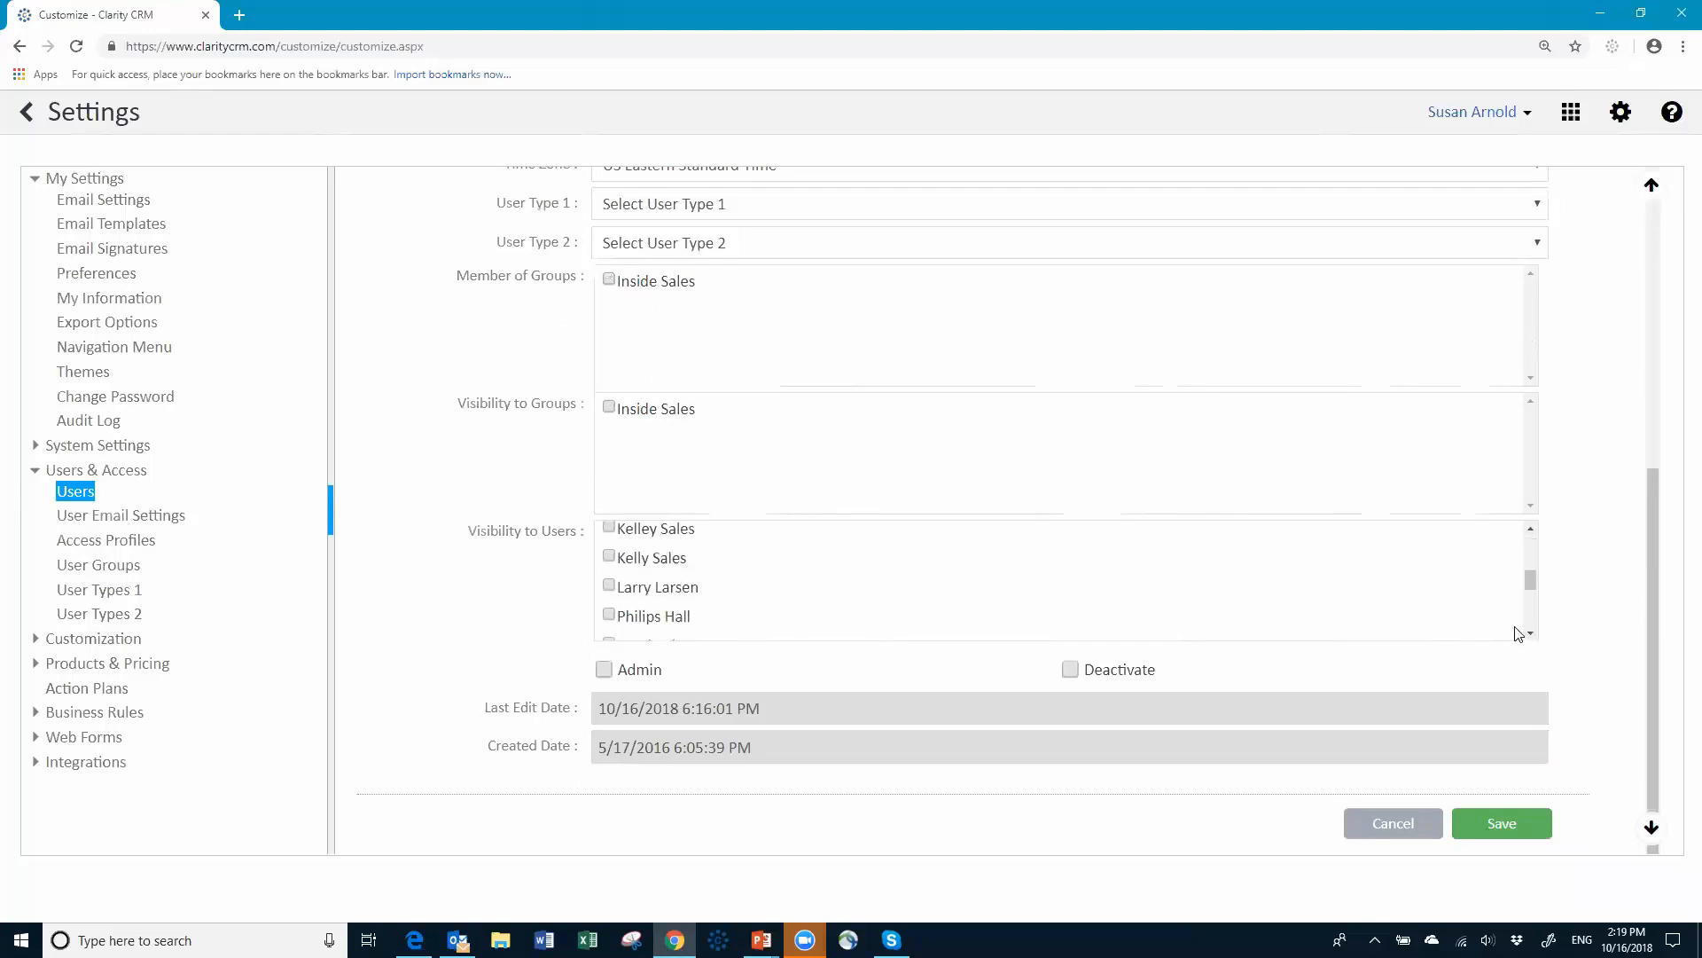
{"action": "left_click", "coordinate": [609, 586]}
Step: Save the rep's user record with the new visibility setting
{"action": "scroll", "coordinate": [1049, 384], "scroll_direction": "up", "scroll_amount": 6}
{"action": "scroll", "coordinate": [946, 590], "scroll_direction": "down", "scroll_amount": 6}
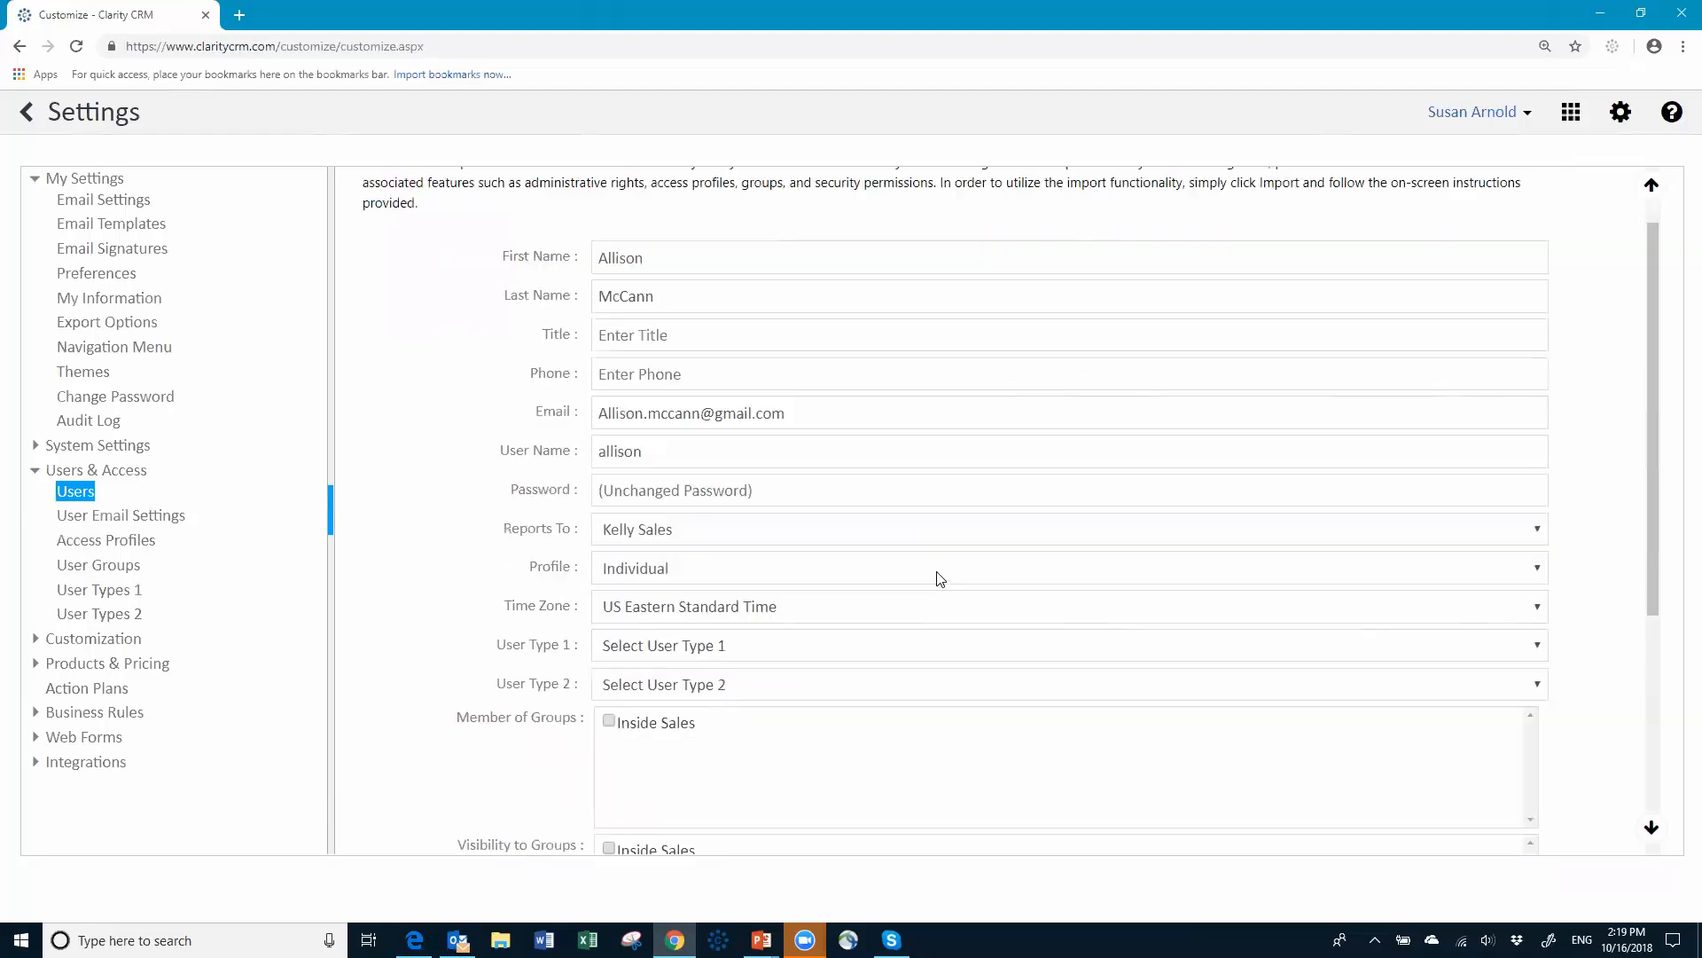
{"action": "scroll", "coordinate": [937, 529], "scroll_direction": "up", "scroll_amount": 3}
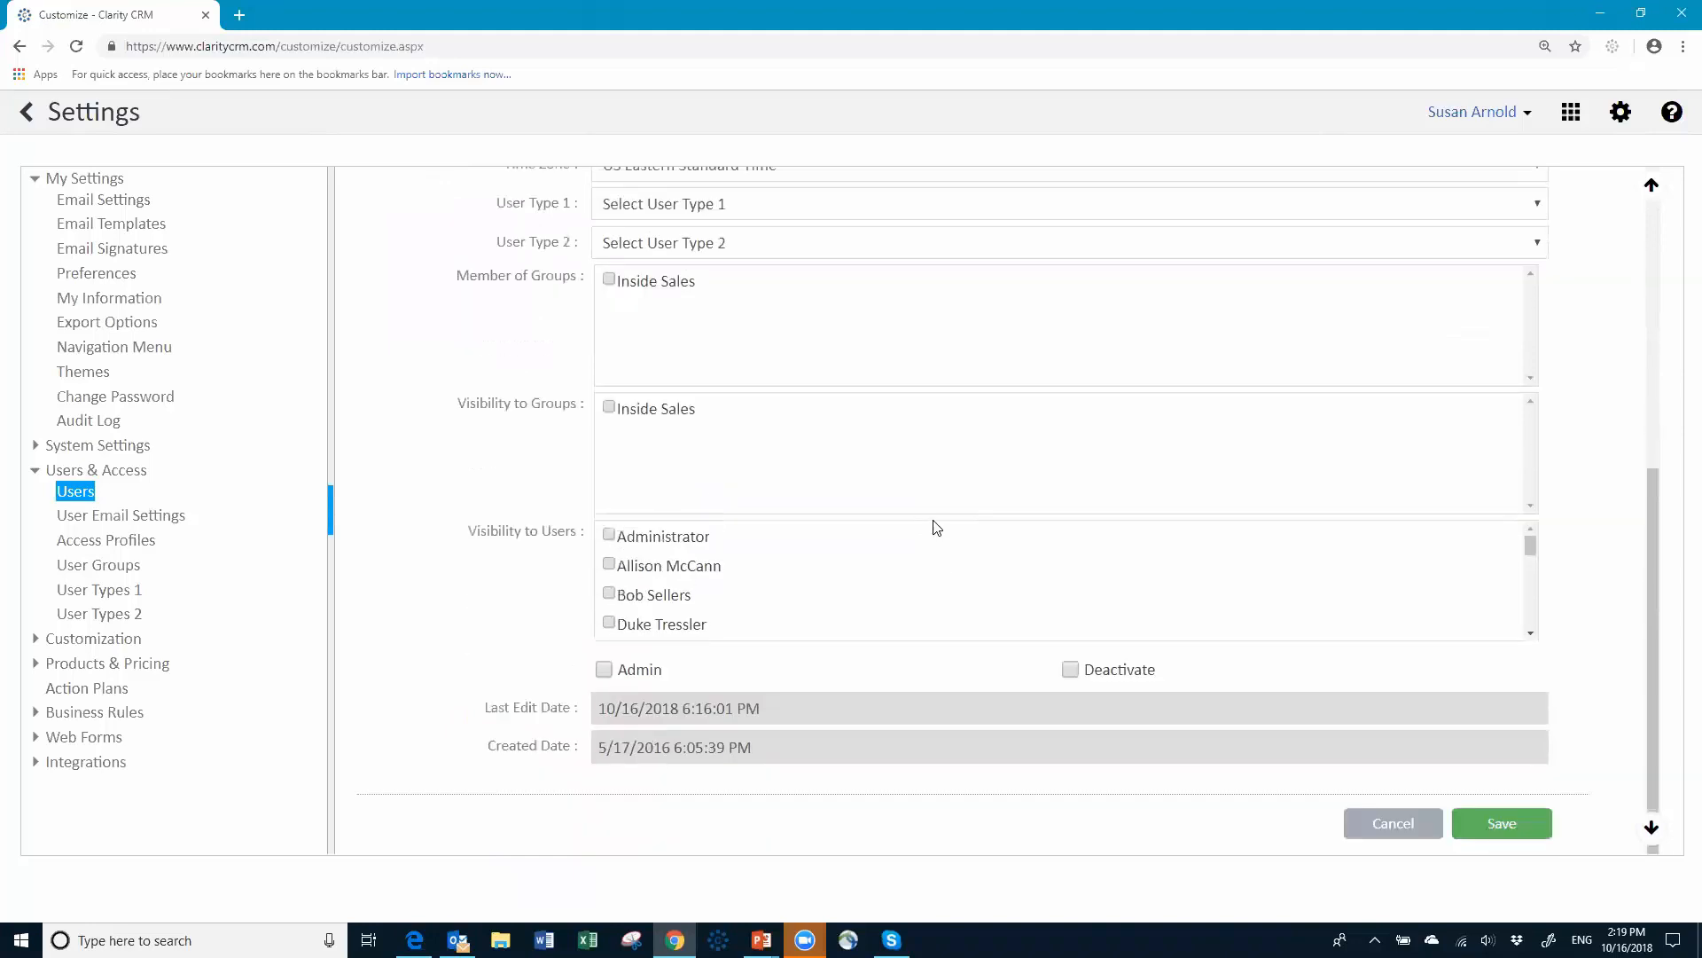
{"action": "scroll", "coordinate": [946, 568], "scroll_direction": "down", "scroll_amount": 3}
{"action": "scroll", "coordinate": [828, 547], "scroll_direction": "down", "scroll_amount": 1}
{"action": "scroll", "coordinate": [837, 547], "scroll_direction": "up", "scroll_amount": 3}
{"action": "scroll", "coordinate": [817, 578], "scroll_direction": "down", "scroll_amount": 1}
{"action": "scroll", "coordinate": [817, 578], "scroll_direction": "down", "scroll_amount": 1}
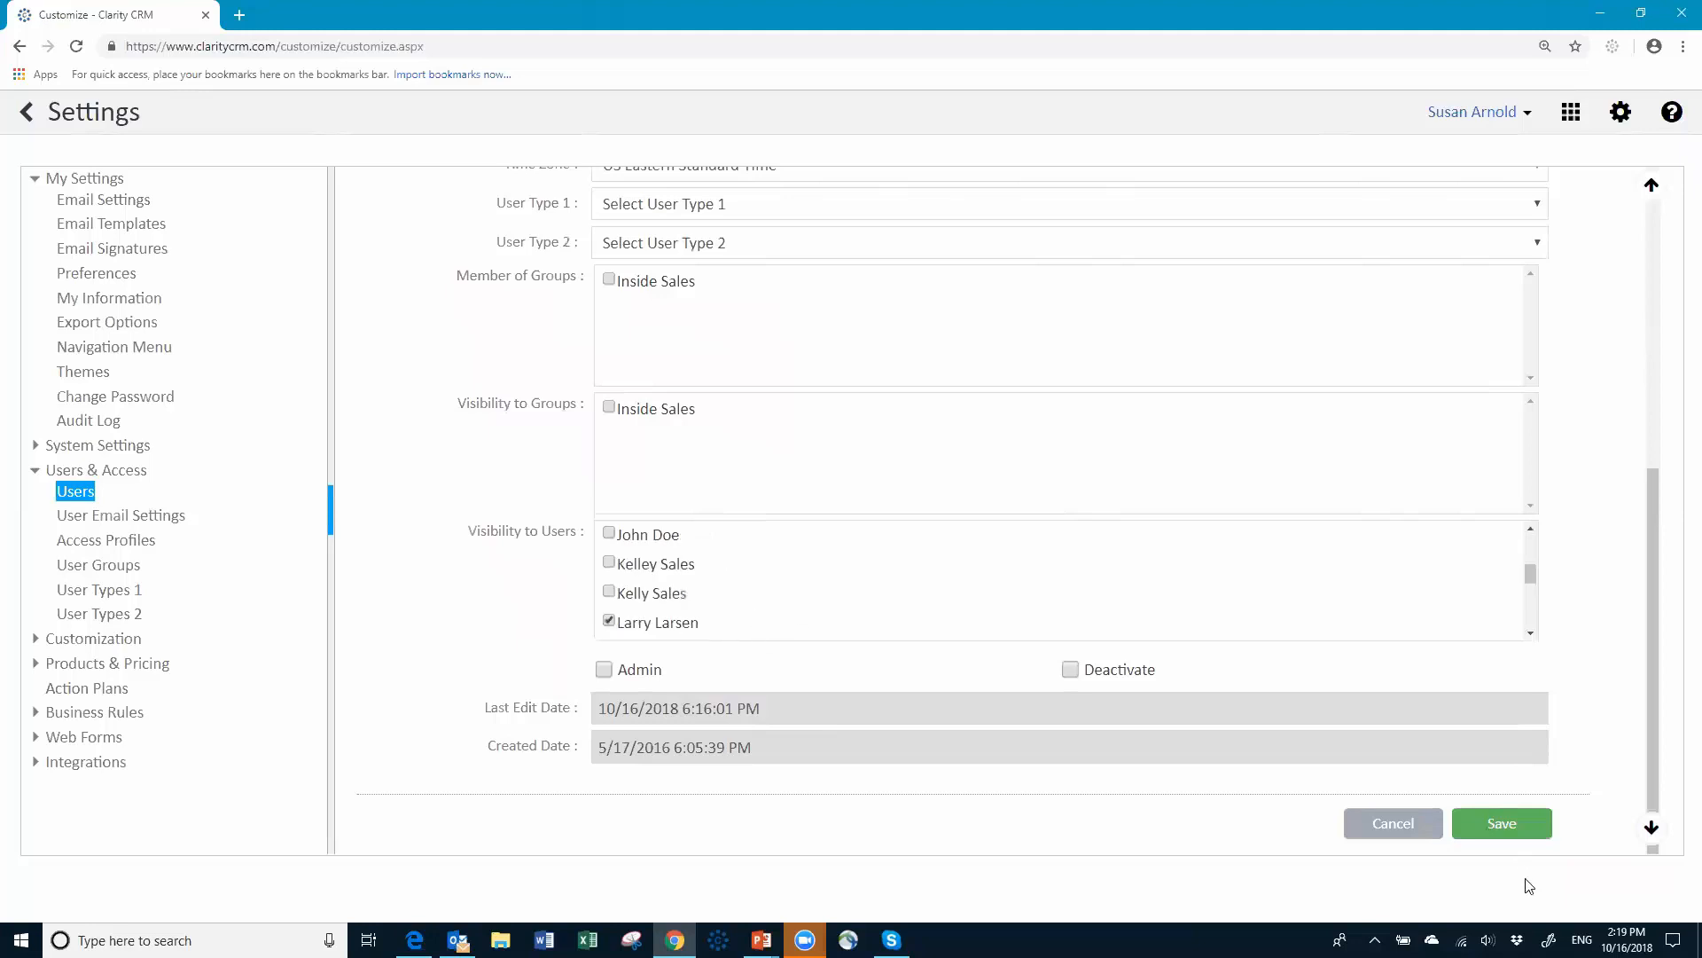
{"action": "left_click", "coordinate": [1505, 831]}
Step: Log out of the administrator session and sign in with the sales rep's username and password
{"action": "left_click", "coordinate": [1522, 113]}
{"action": "left_click", "coordinate": [1394, 238]}
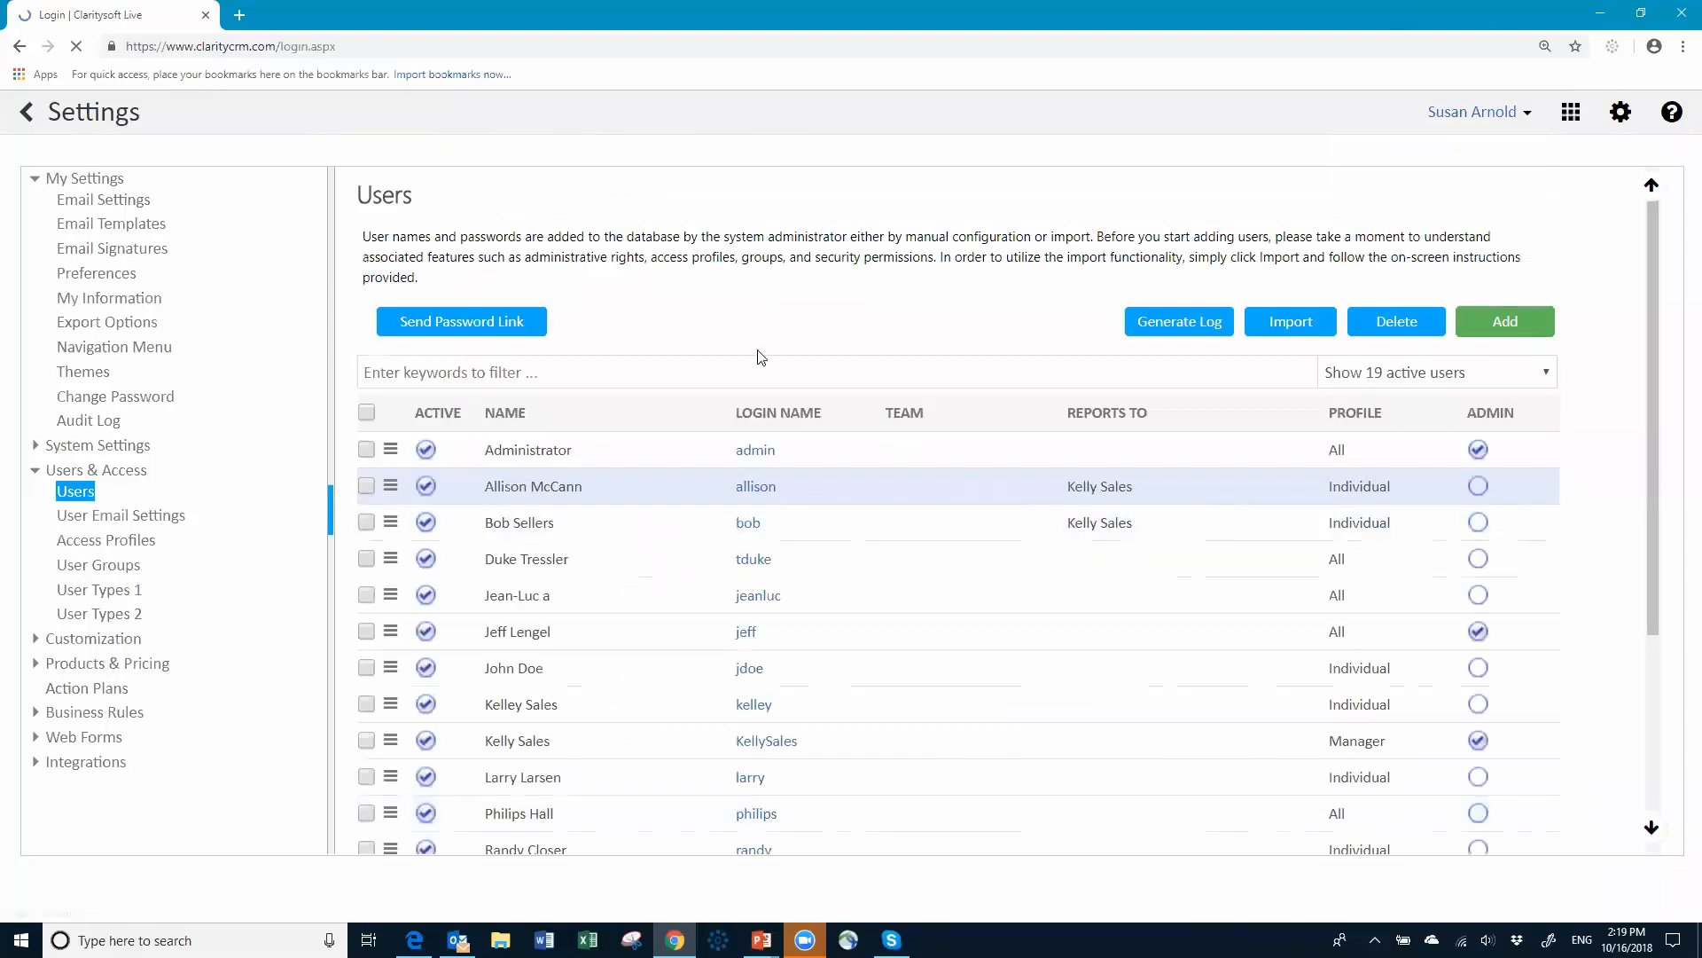
{"action": "key", "text": "BackSpace"}
{"action": "key", "text": "BackSpace"}
{"action": "key", "text": "BackSpace"}
{"action": "key", "text": "BackSpace"}
{"action": "key", "text": "BackSpace"}
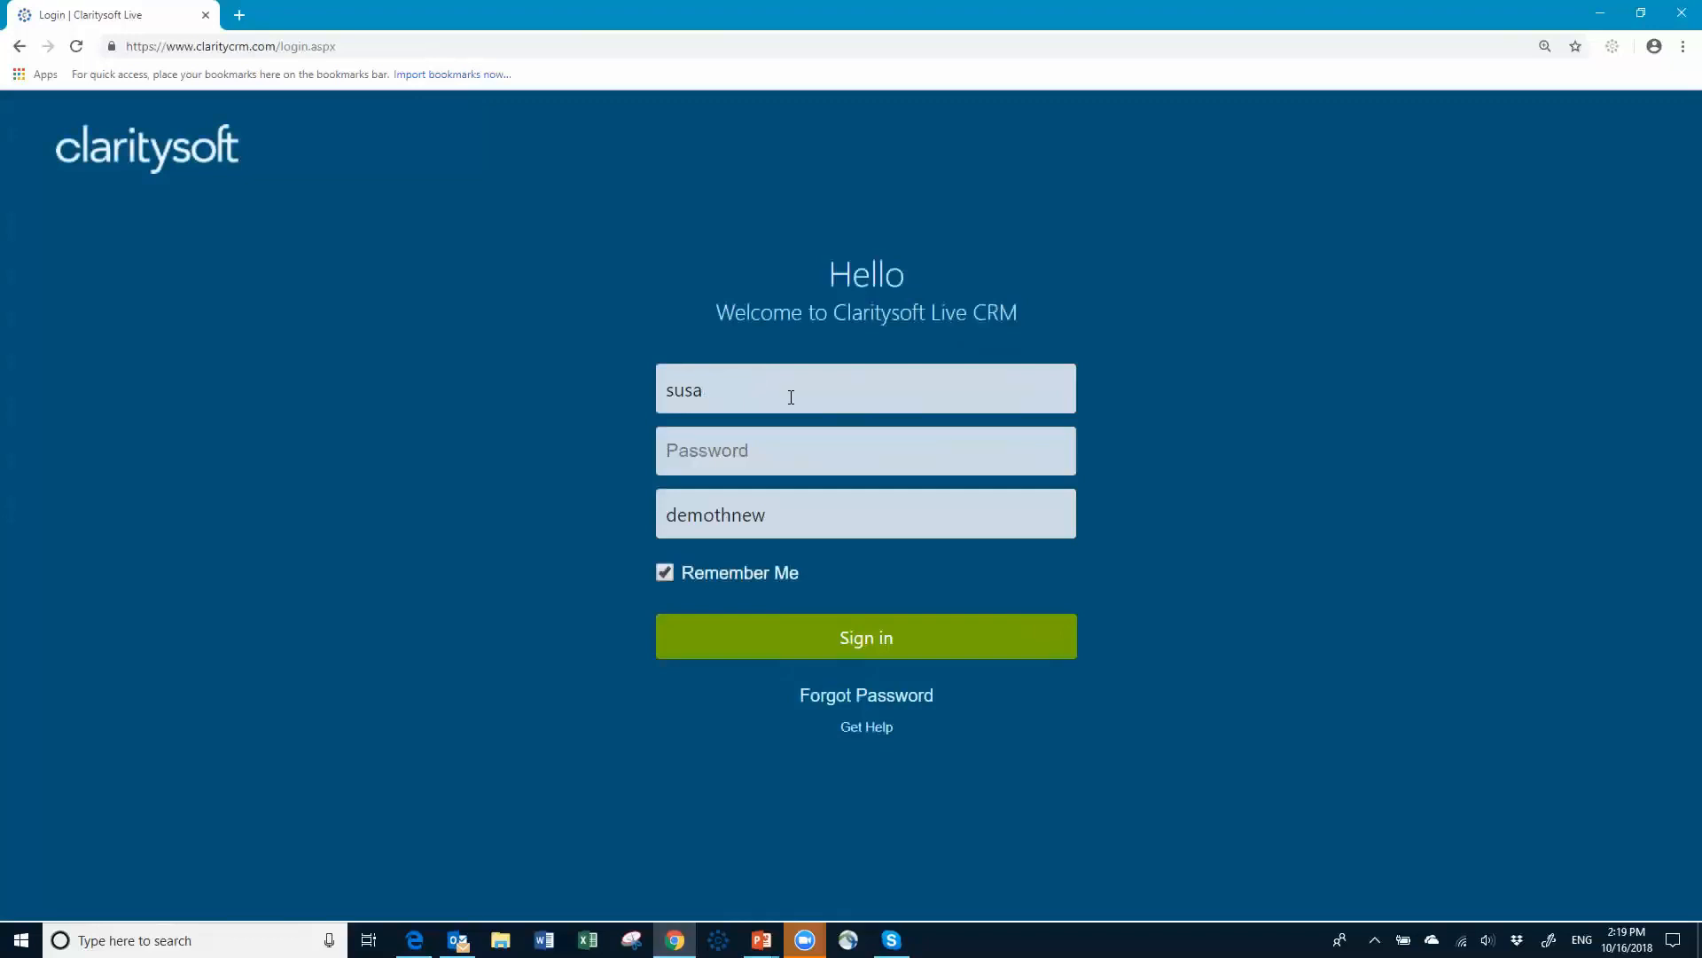
{"action": "key", "text": "Tab"}
{"action": "key", "text": "Return"}
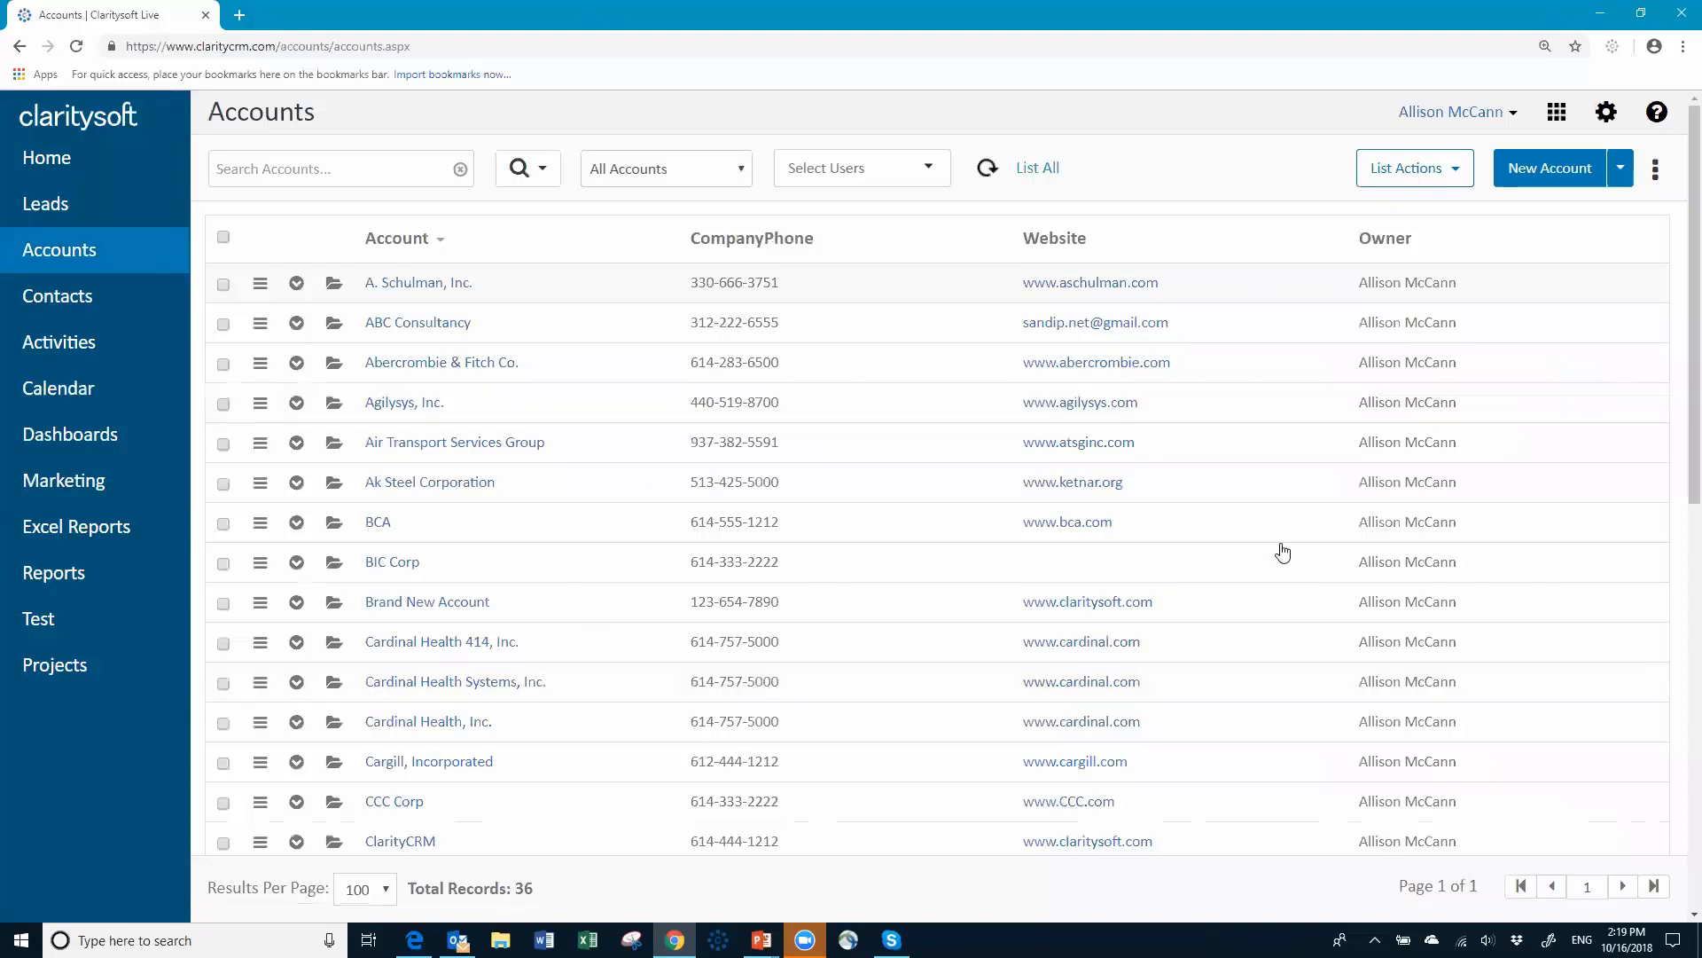
{"action": "scroll", "coordinate": [1260, 487], "scroll_direction": "down", "scroll_amount": 4}
{"action": "scroll", "coordinate": [1329, 620], "scroll_direction": "down", "scroll_amount": 2}
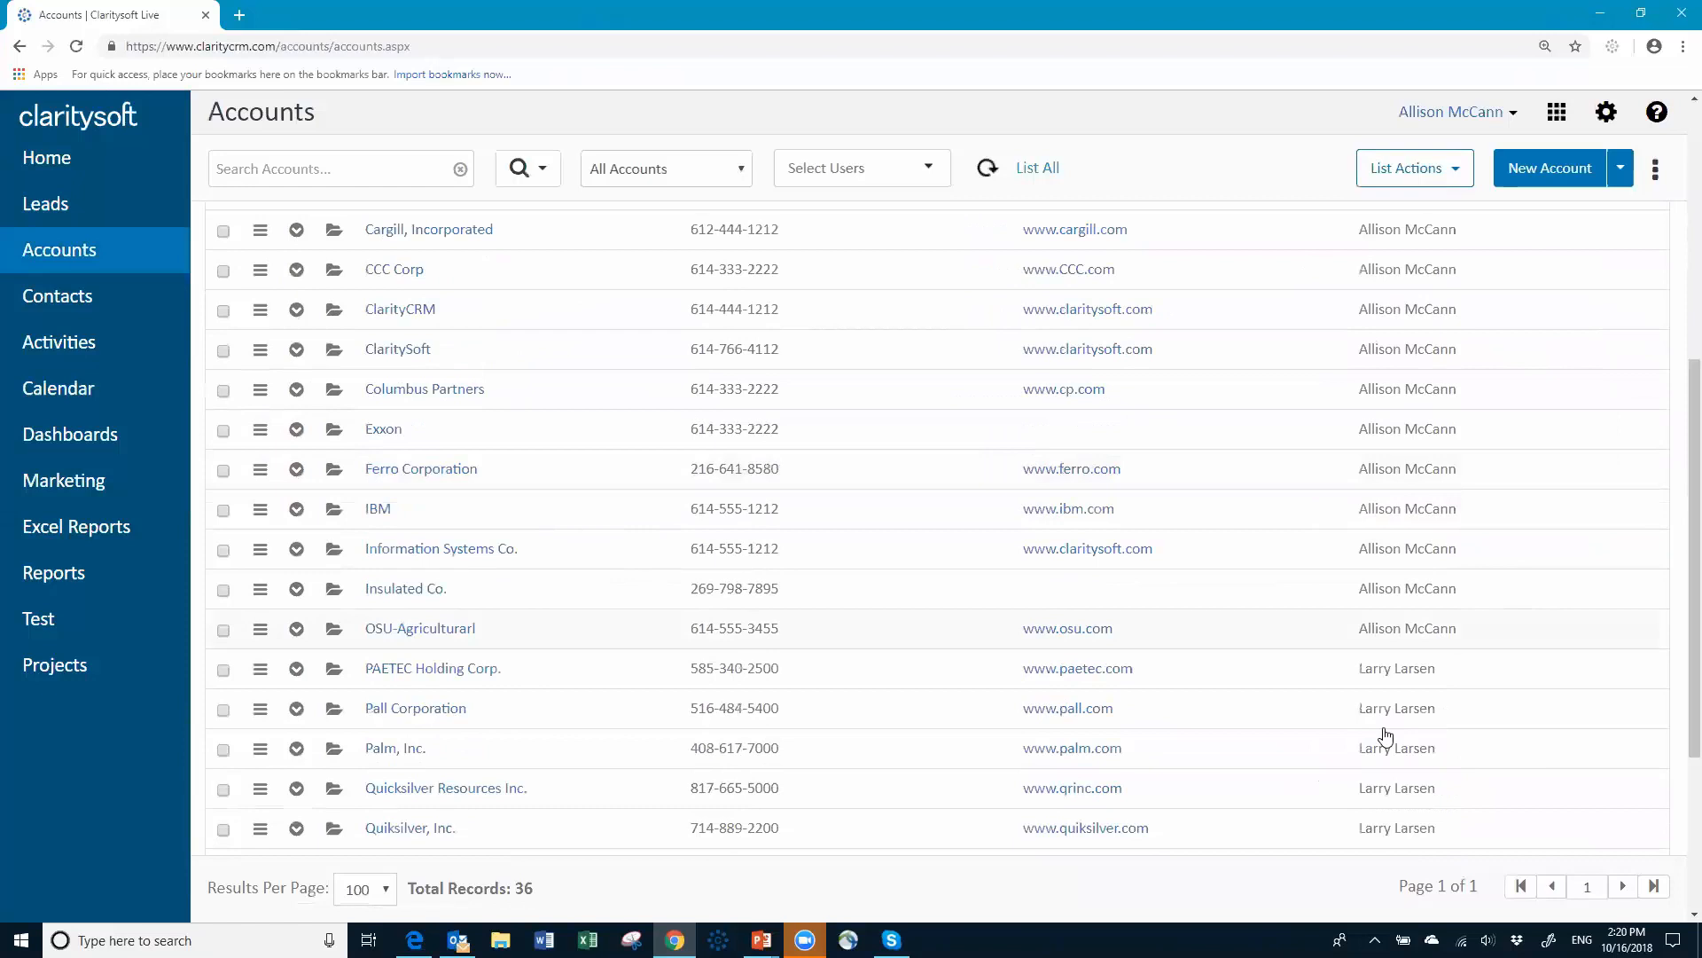
{"action": "scroll", "coordinate": [1379, 709], "scroll_direction": "down", "scroll_amount": 3}
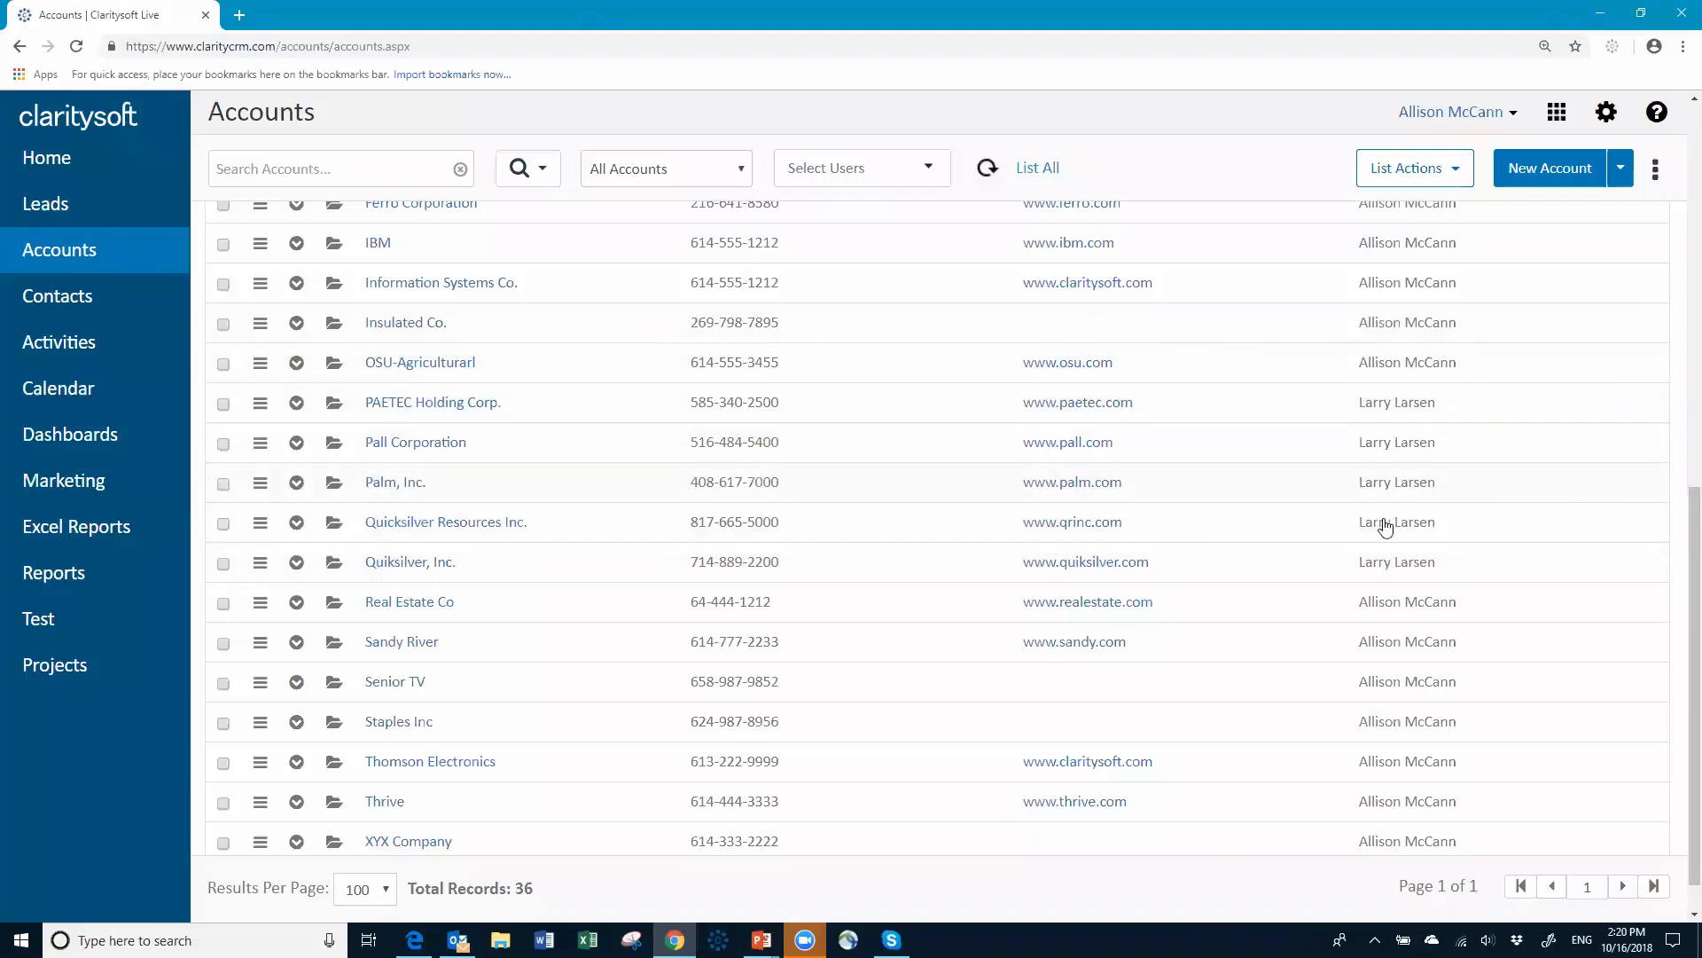
{"action": "scroll", "coordinate": [1383, 515], "scroll_direction": "up", "scroll_amount": 6}
{"action": "scroll", "coordinate": [1384, 482], "scroll_direction": "up", "scroll_amount": 3}
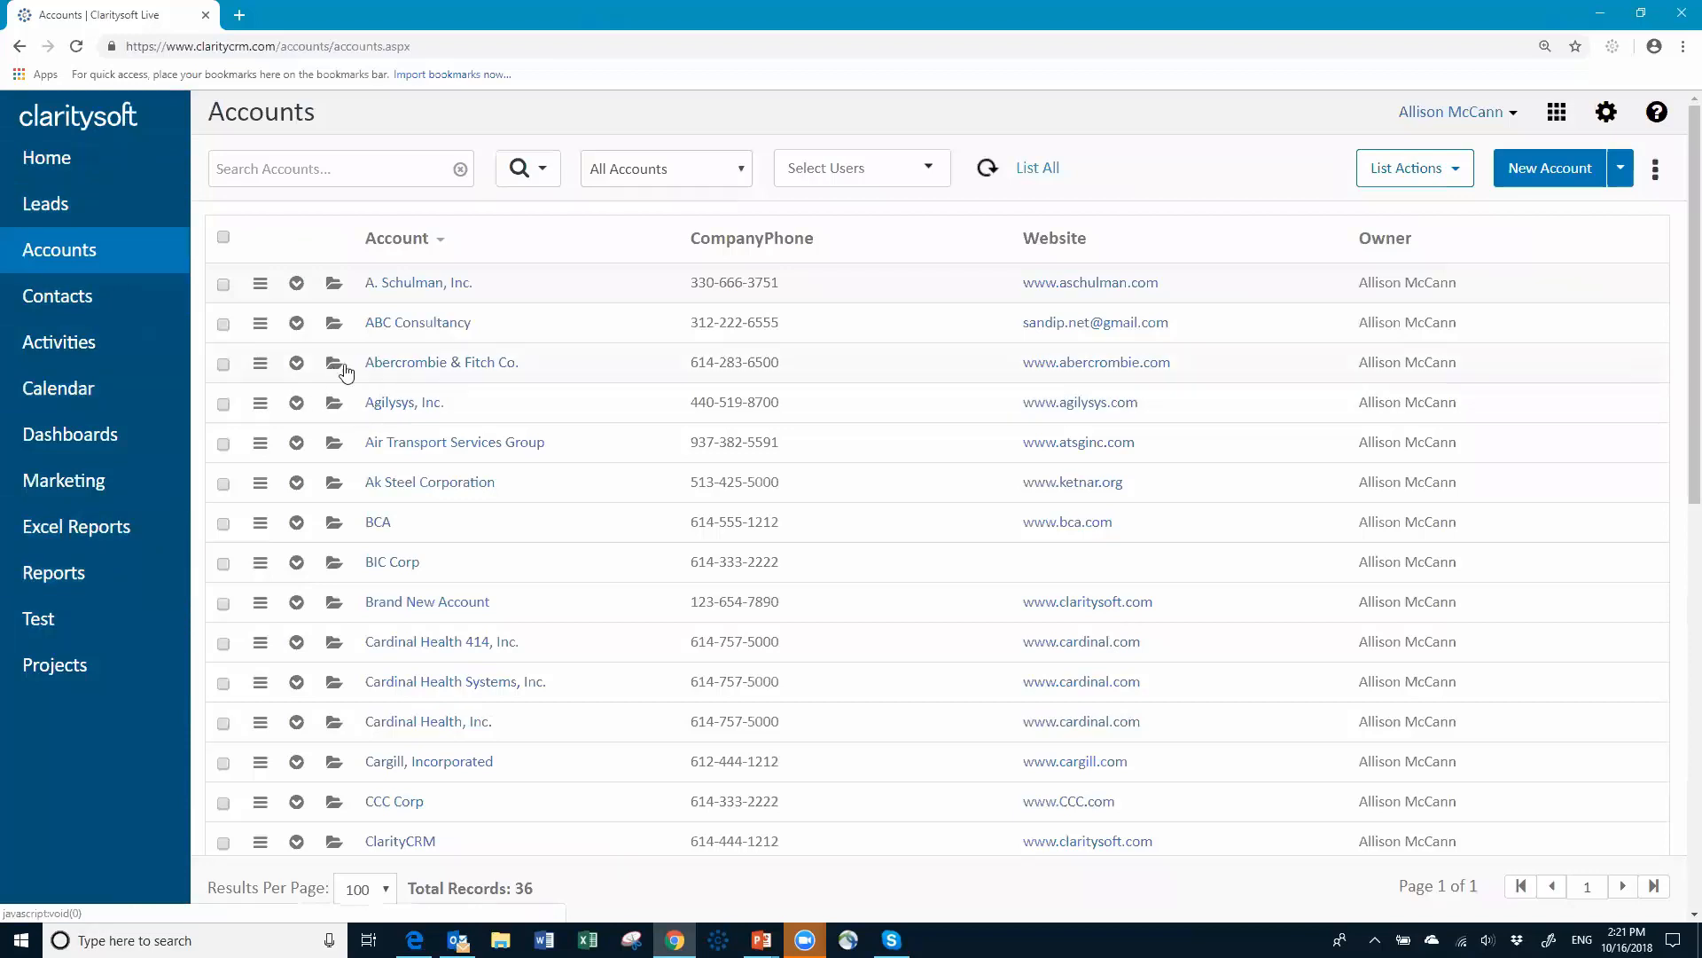
Step: Open the A. Schulman, Inc. account record from the Accounts list
{"action": "left_click", "coordinate": [418, 285]}
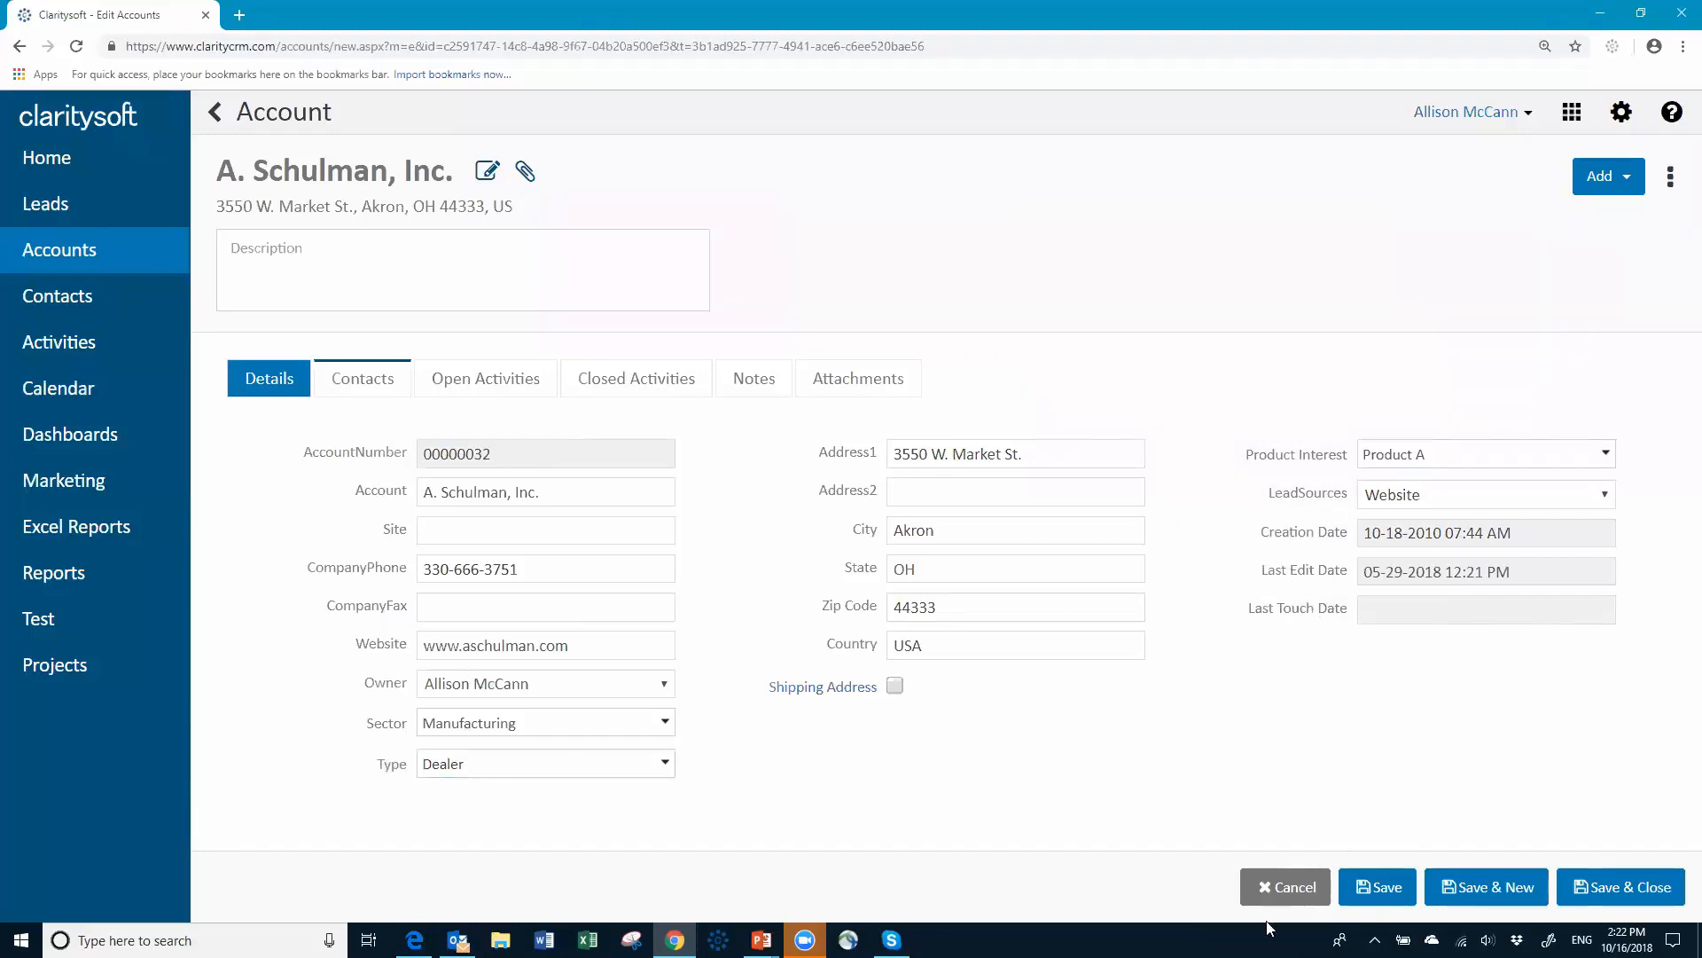
Step: Close the A. Schulman, Inc. record without saving and log out of the rep's session
{"action": "left_click", "coordinate": [1290, 889]}
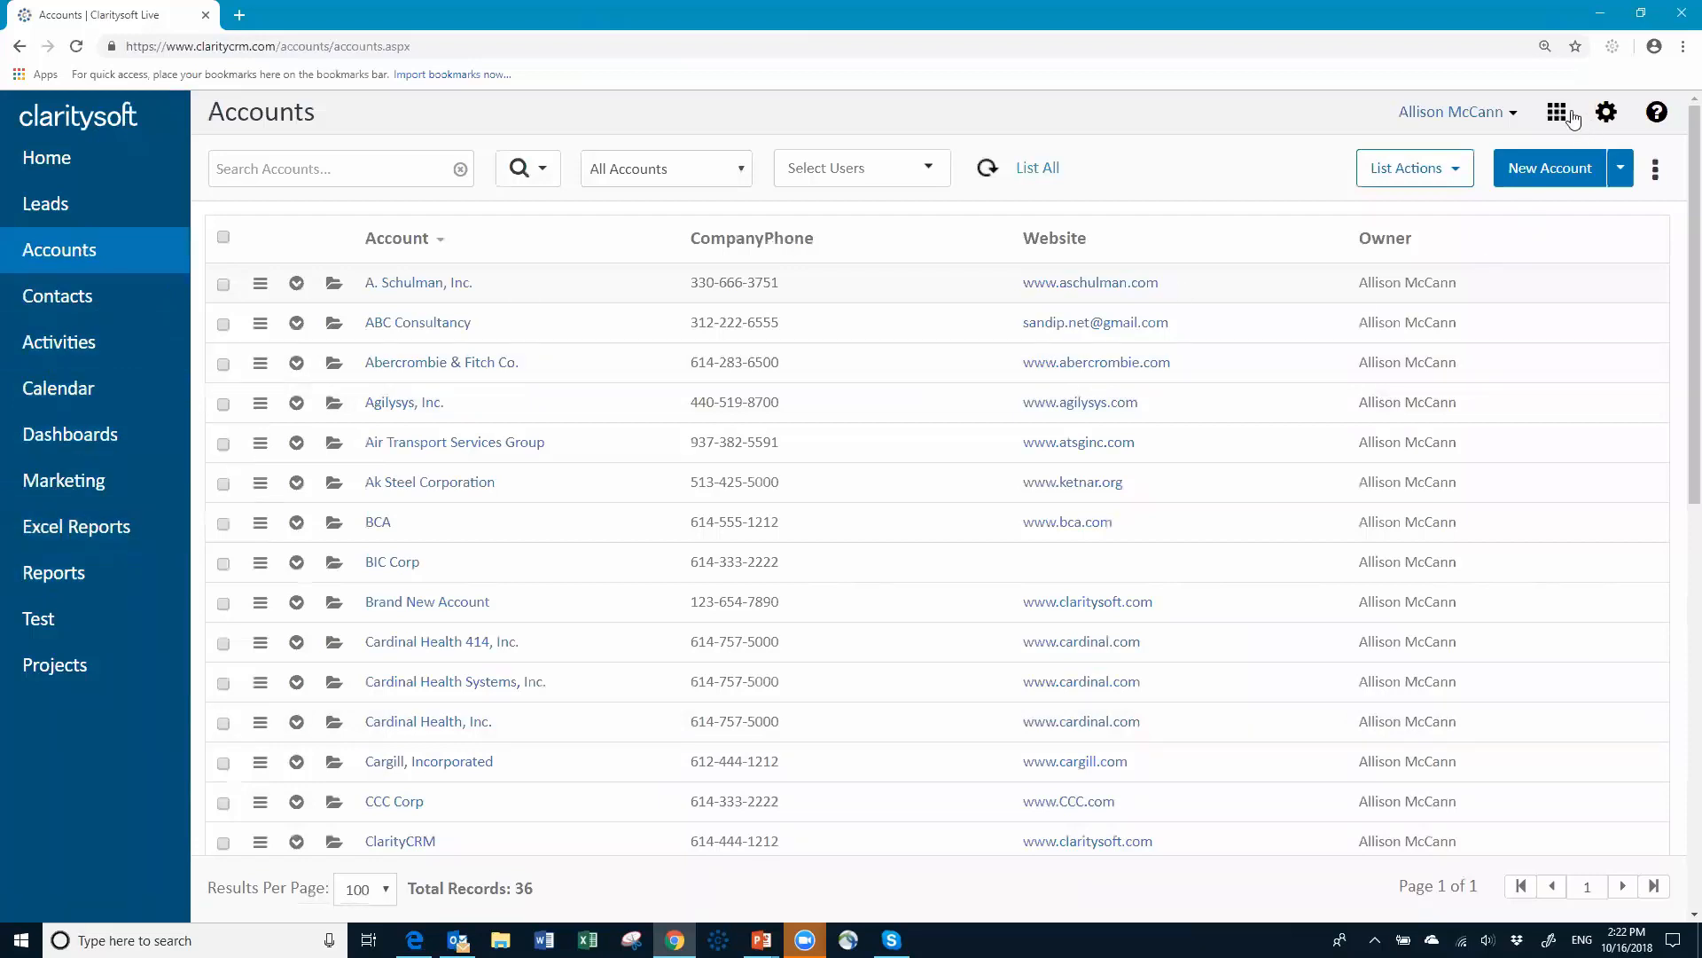
{"action": "left_click", "coordinate": [1514, 116]}
{"action": "left_click", "coordinate": [1398, 241]}
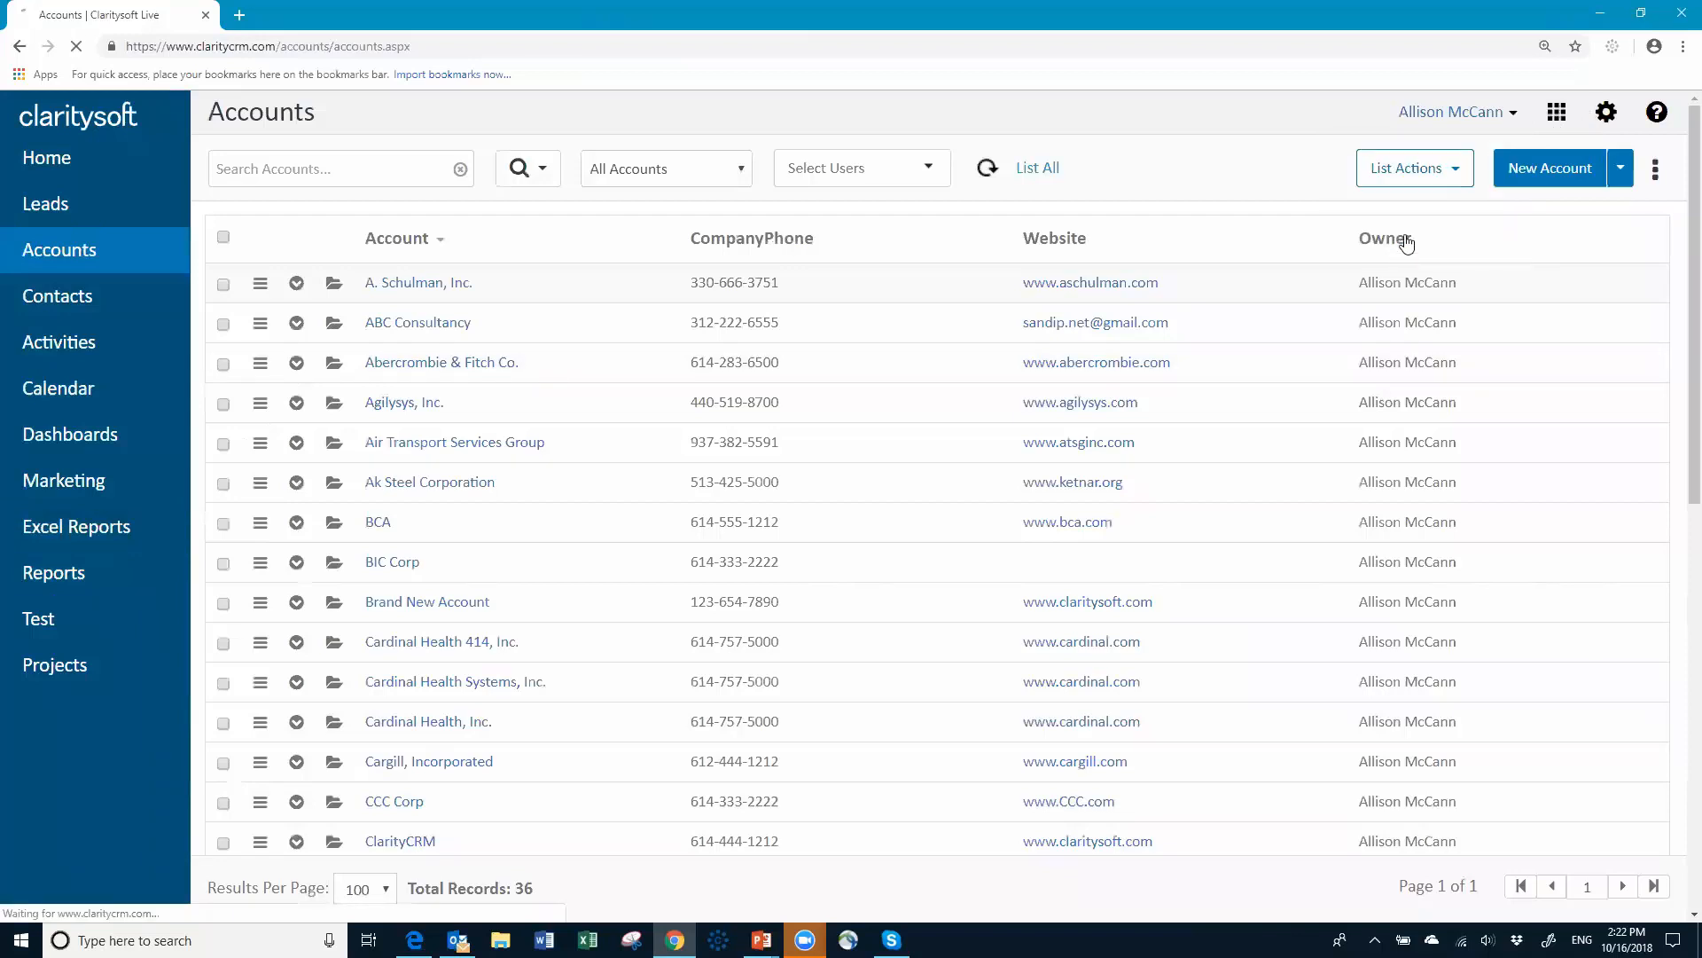
Step: Sign back in with the administrator's username and password
{"action": "left_click_drag", "start_coordinate": [756, 381], "coordinate": [601, 403]}
{"action": "type", "text": "susan"}
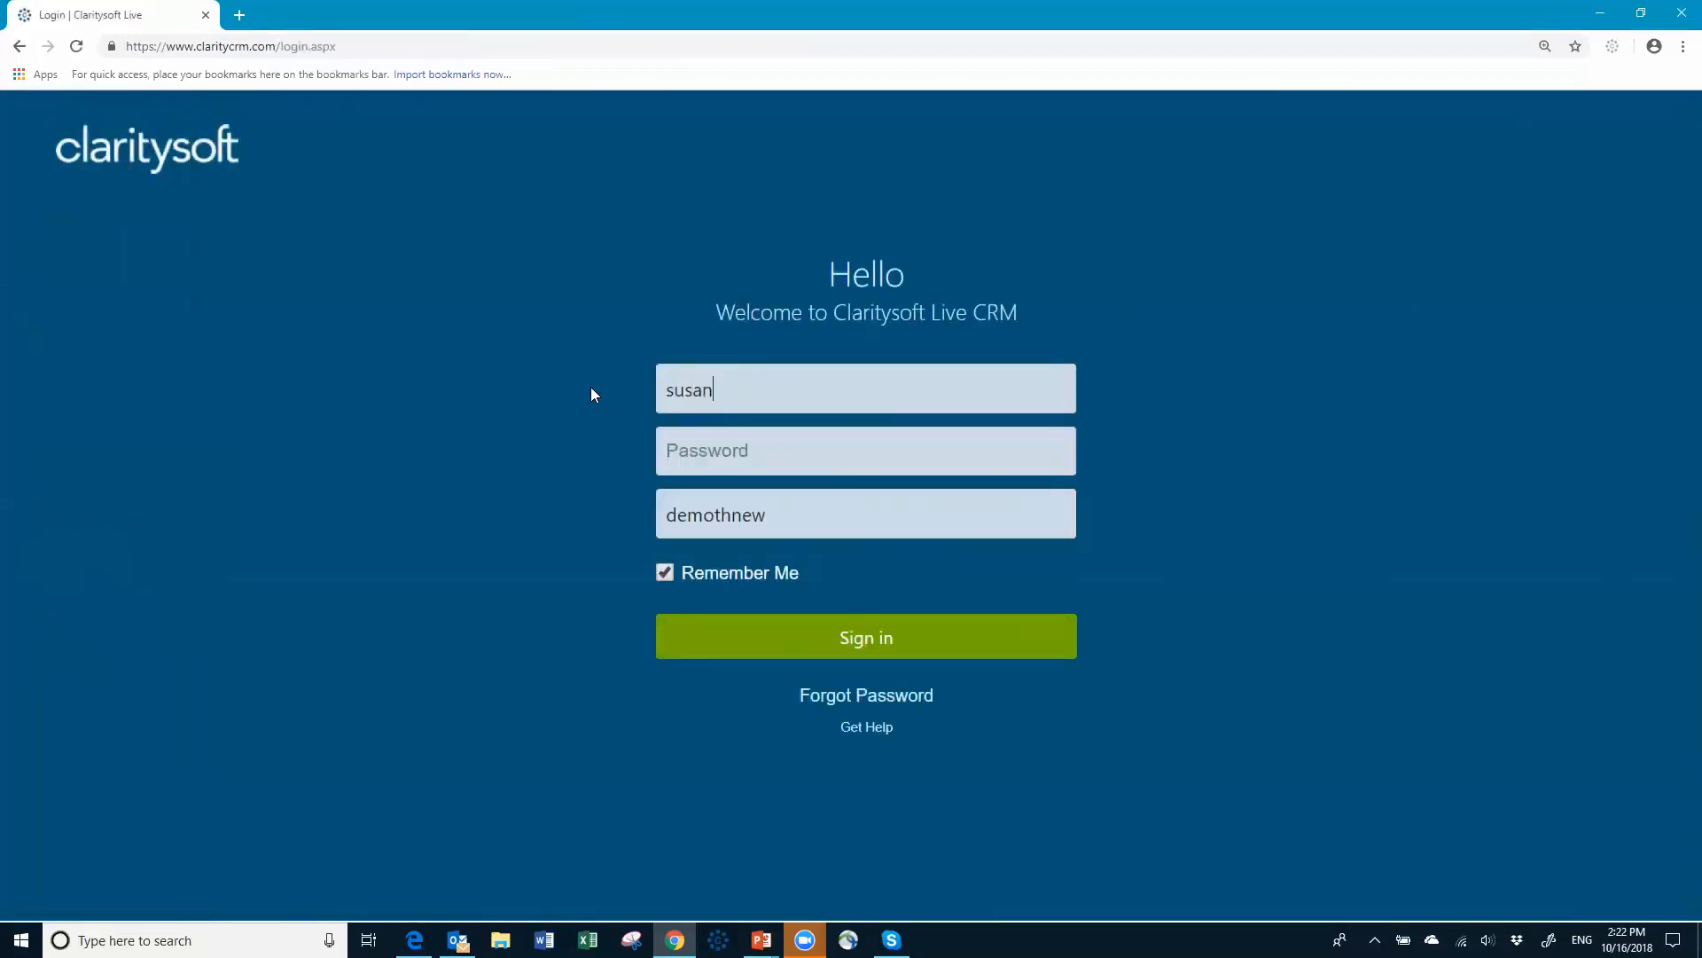
{"action": "key", "text": "Tab"}
{"action": "type", "text": "•••••••"}
{"action": "key", "text": "Return"}
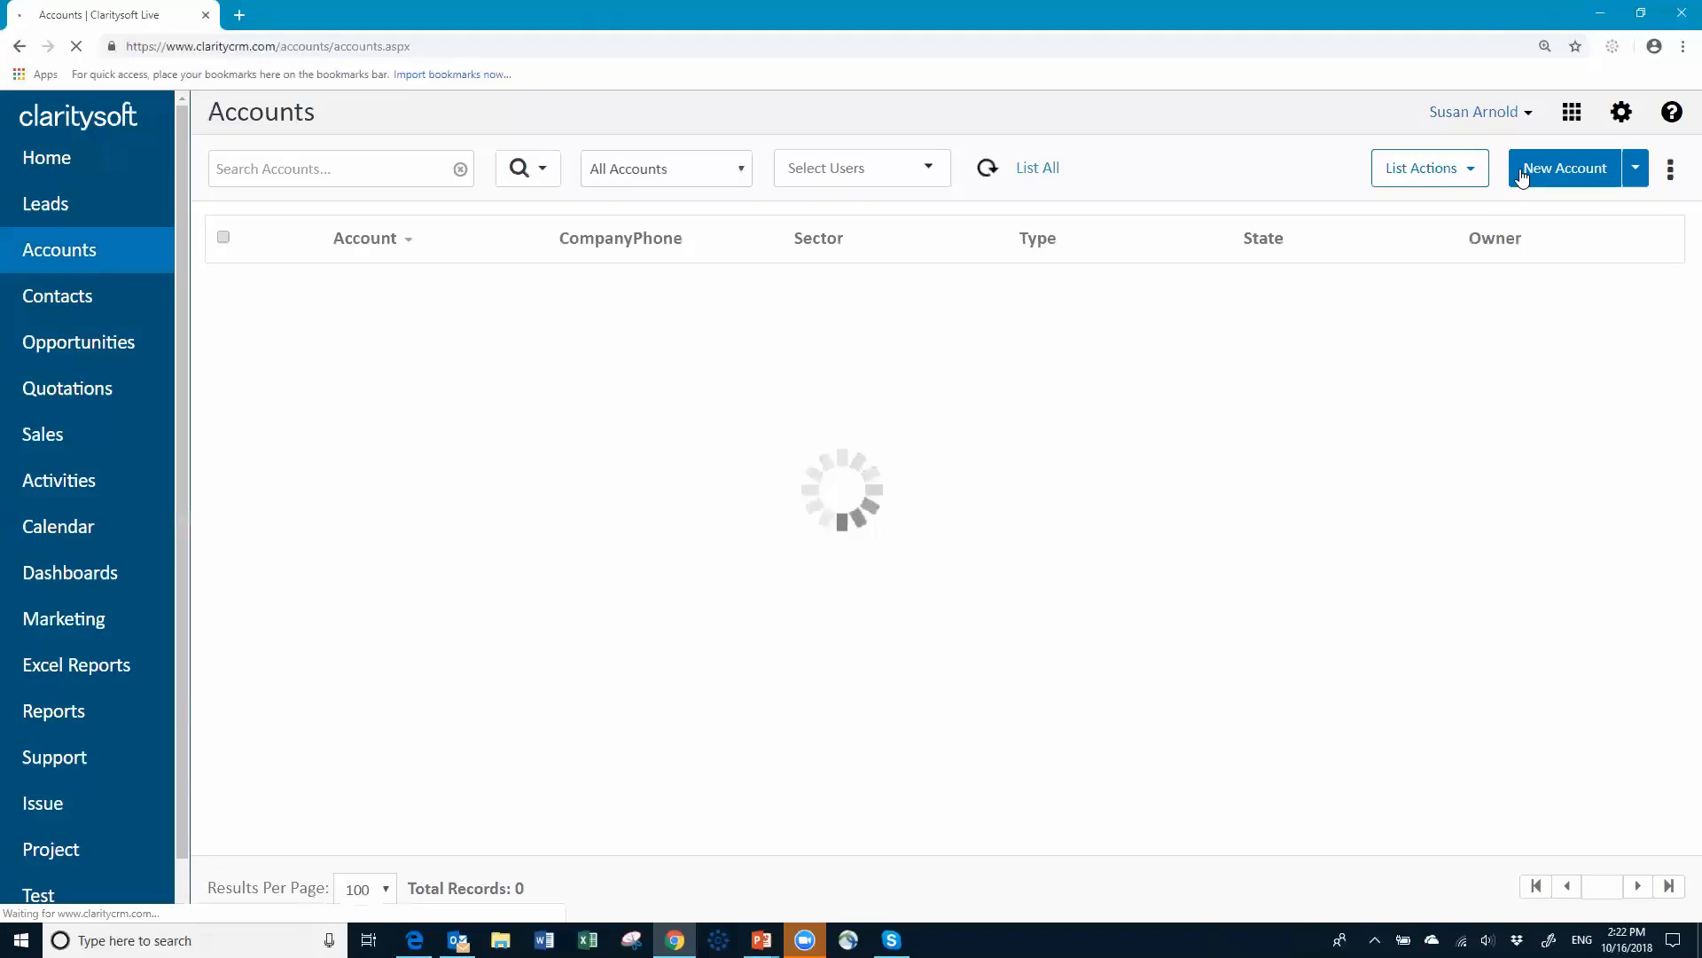
Step: Navigate to Settings > Users & Access > Access Profiles
{"action": "left_click", "coordinate": [1606, 115]}
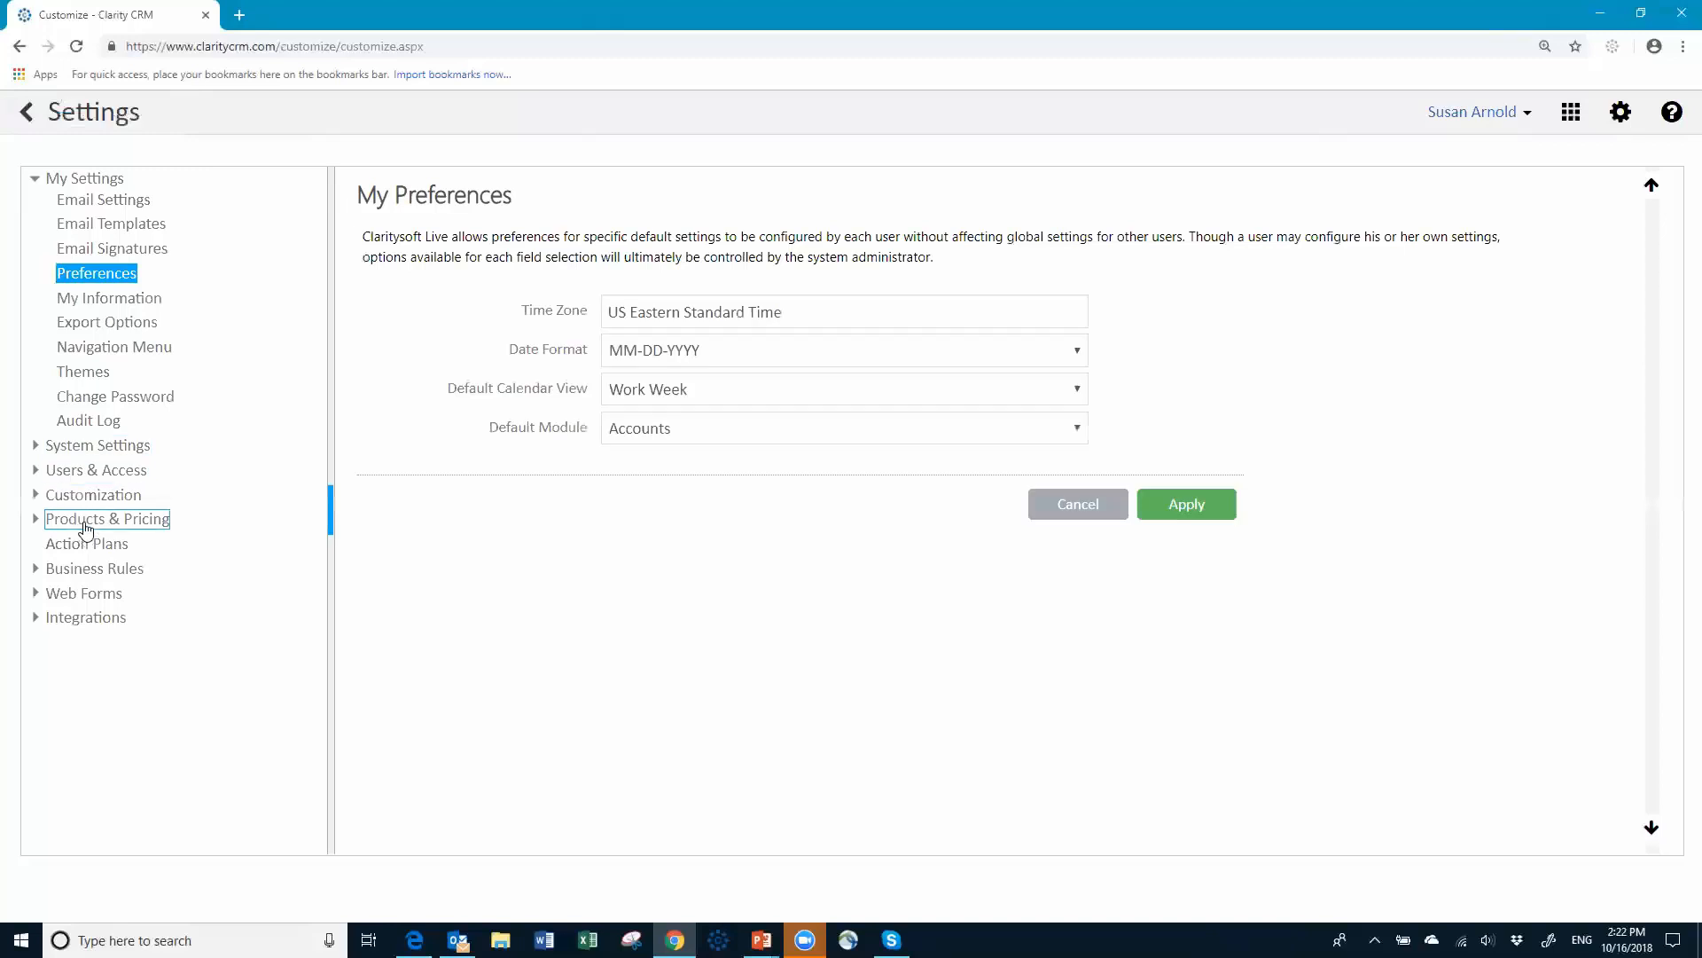
{"action": "left_click", "coordinate": [100, 474]}
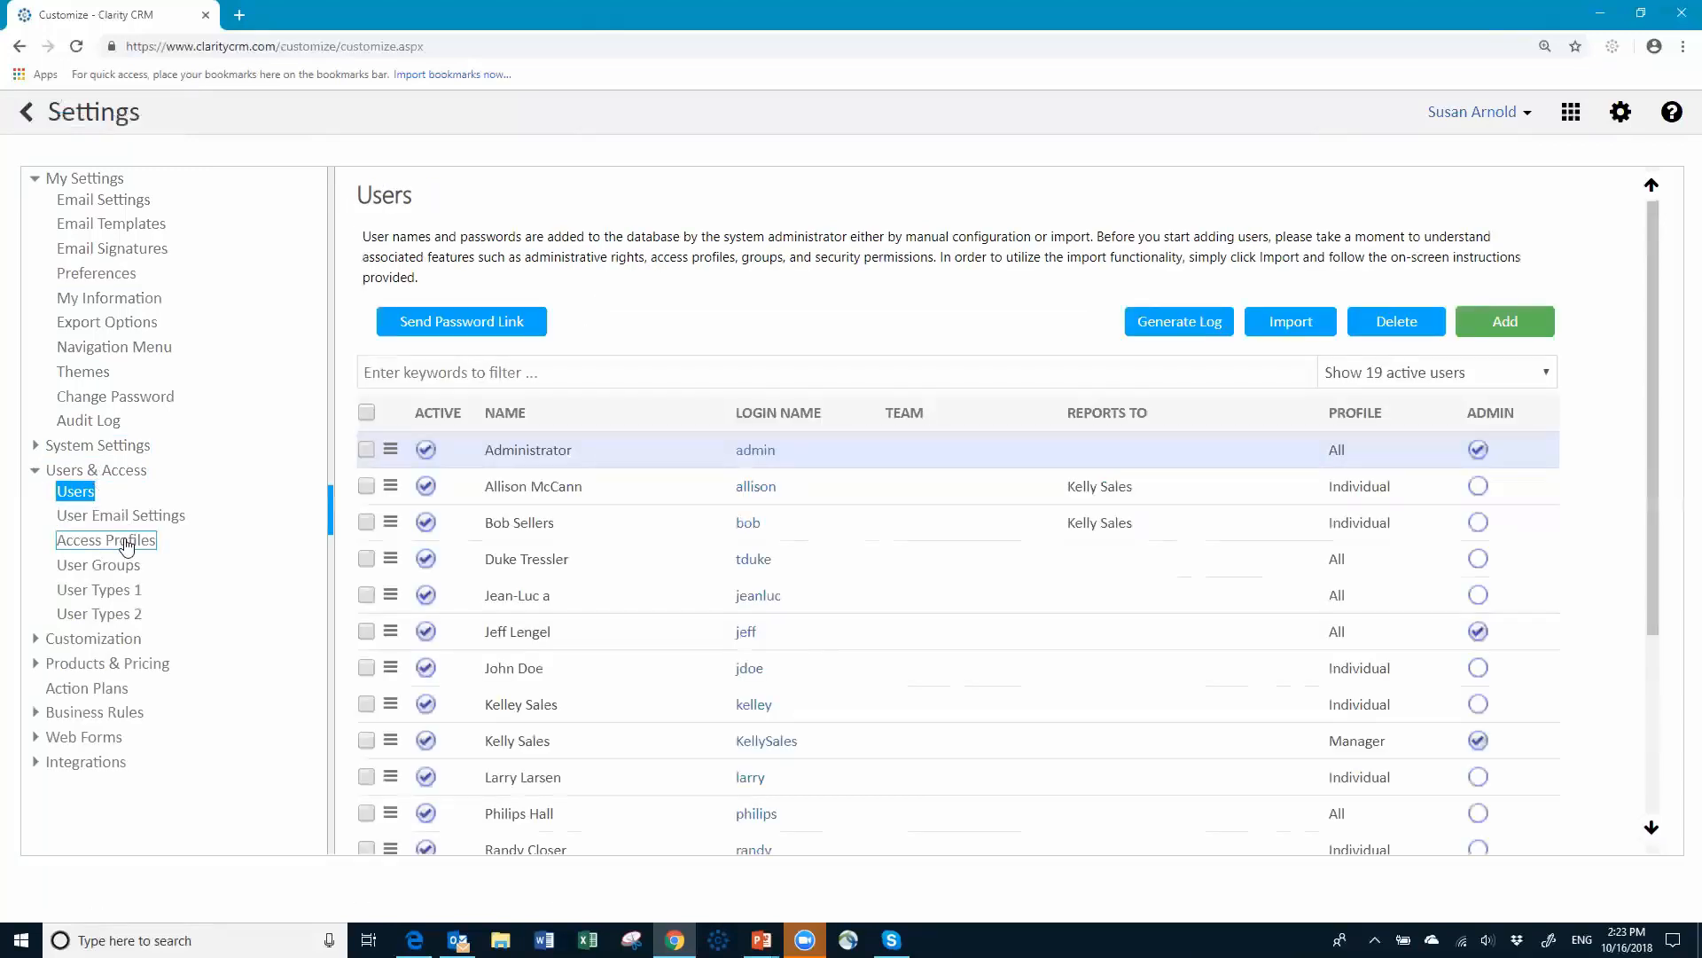
{"action": "left_click", "coordinate": [127, 545]}
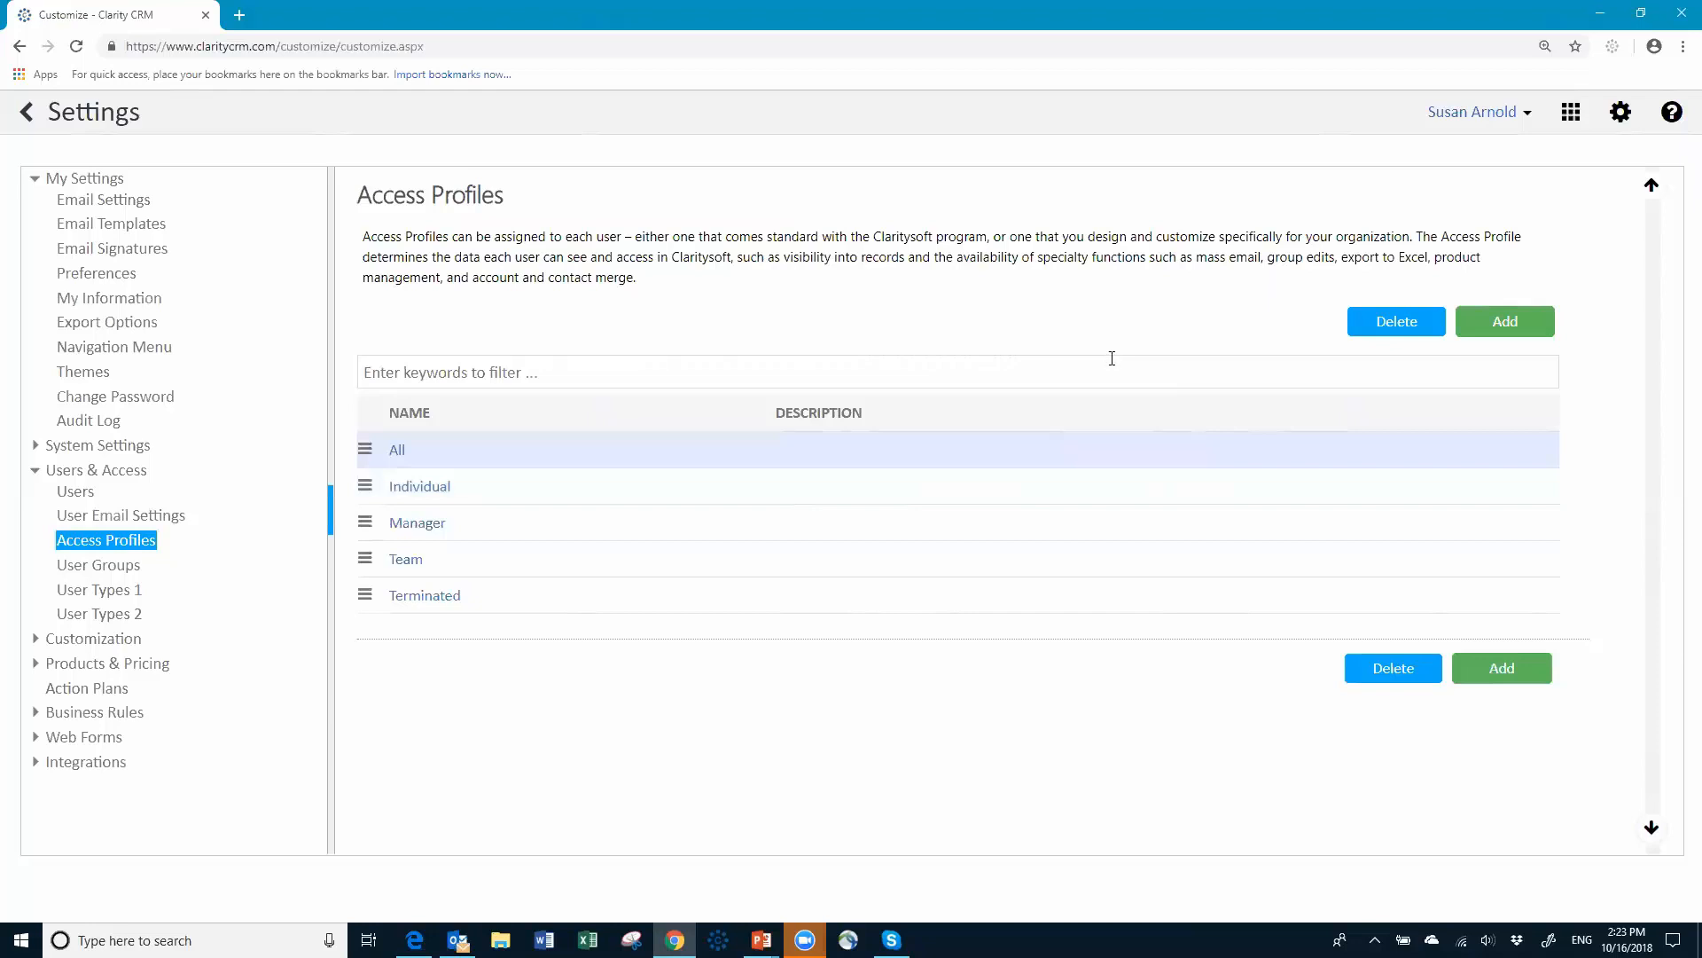
Step: Add a new access profile named 'Ind - Inside Sales Team'
{"action": "left_click", "coordinate": [1508, 325]}
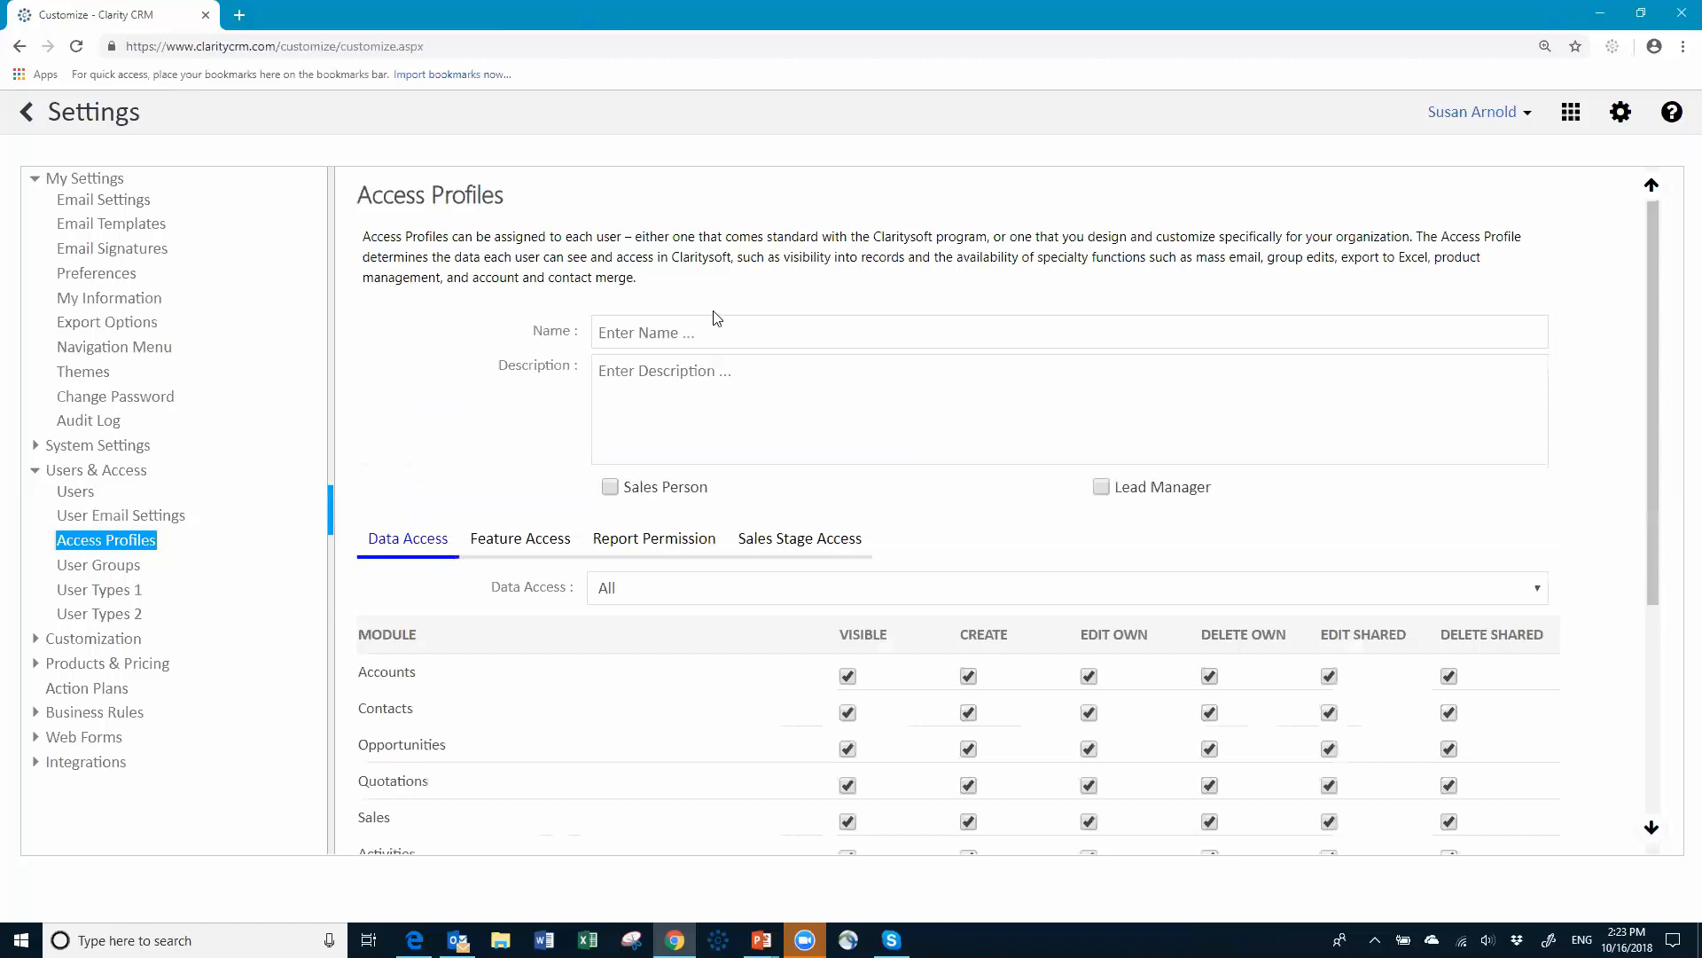
{"action": "left_click", "coordinate": [710, 326]}
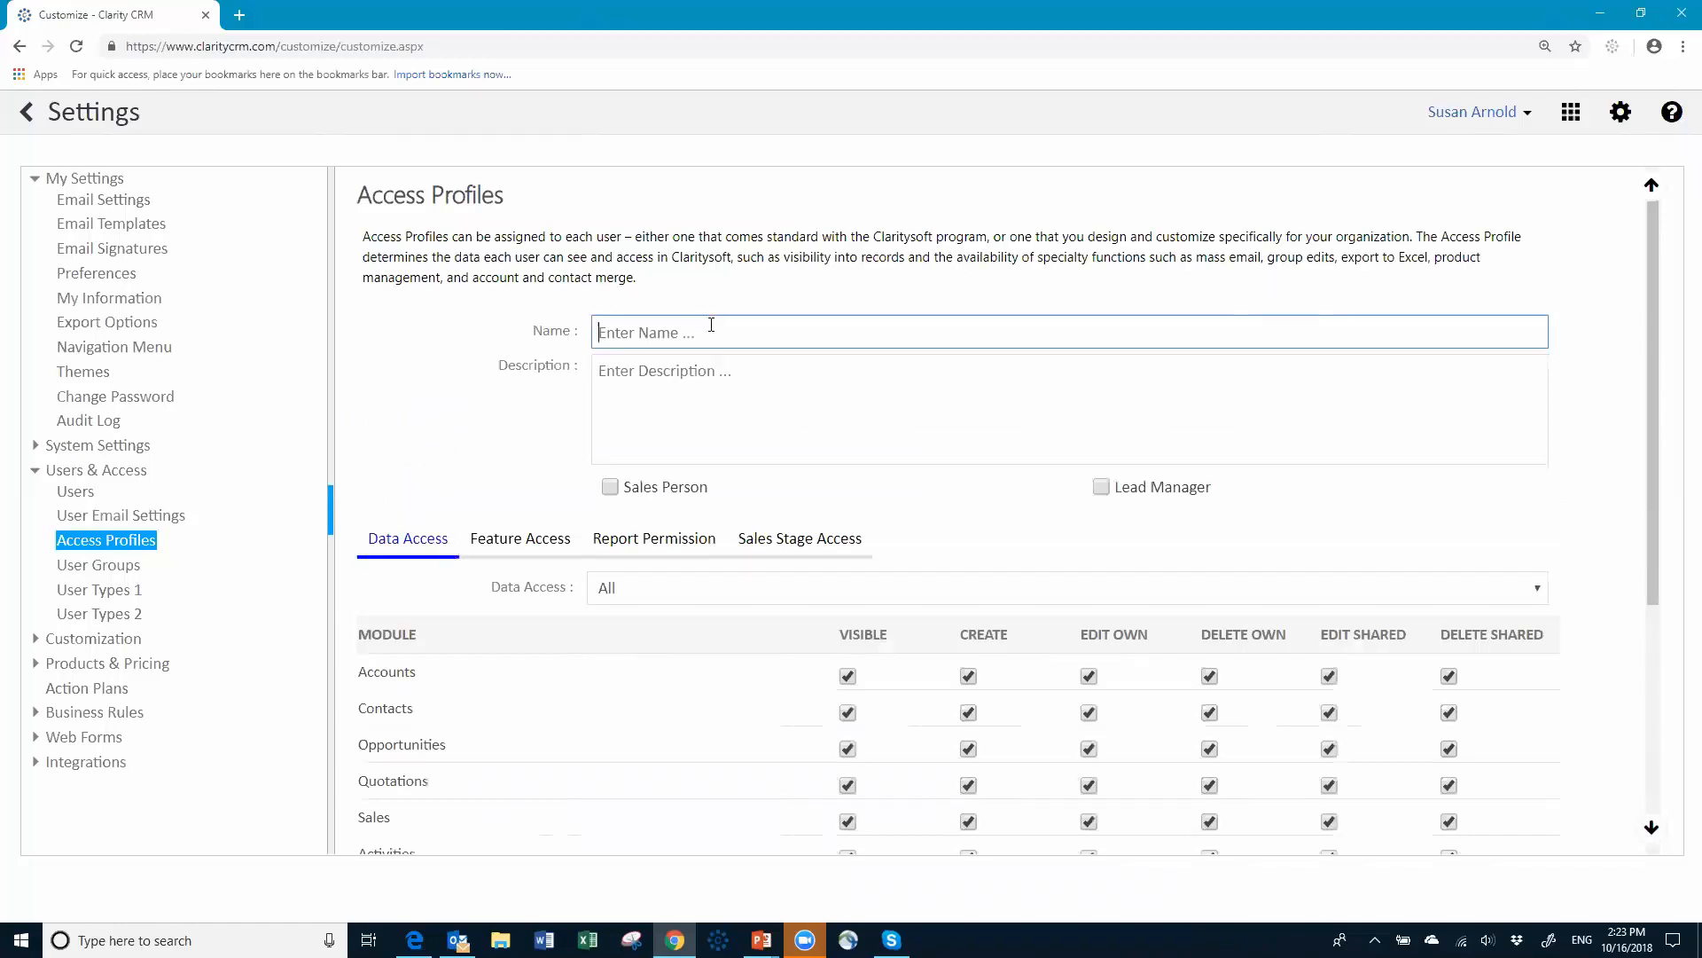
{"action": "type", "text": "Inside Sales Team"}
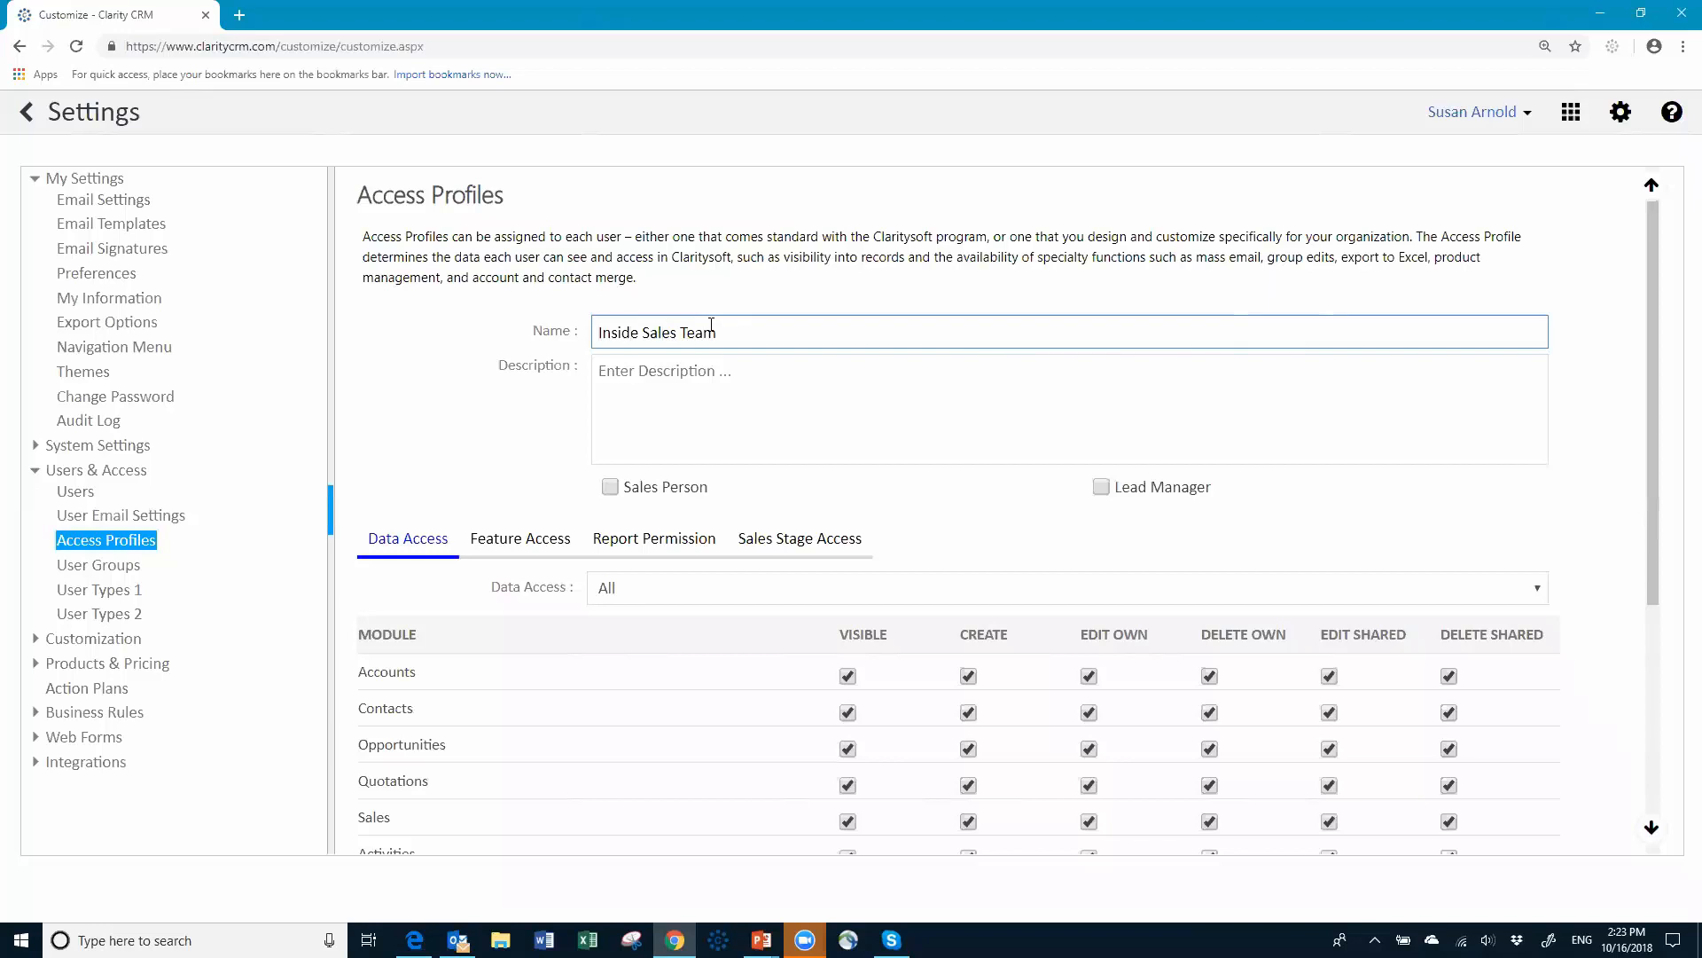
{"action": "type", "text": "Ind -"}
Step: Tick Sales Person for the profile and leave Lead Manager unticked
{"action": "left_click", "coordinate": [610, 488]}
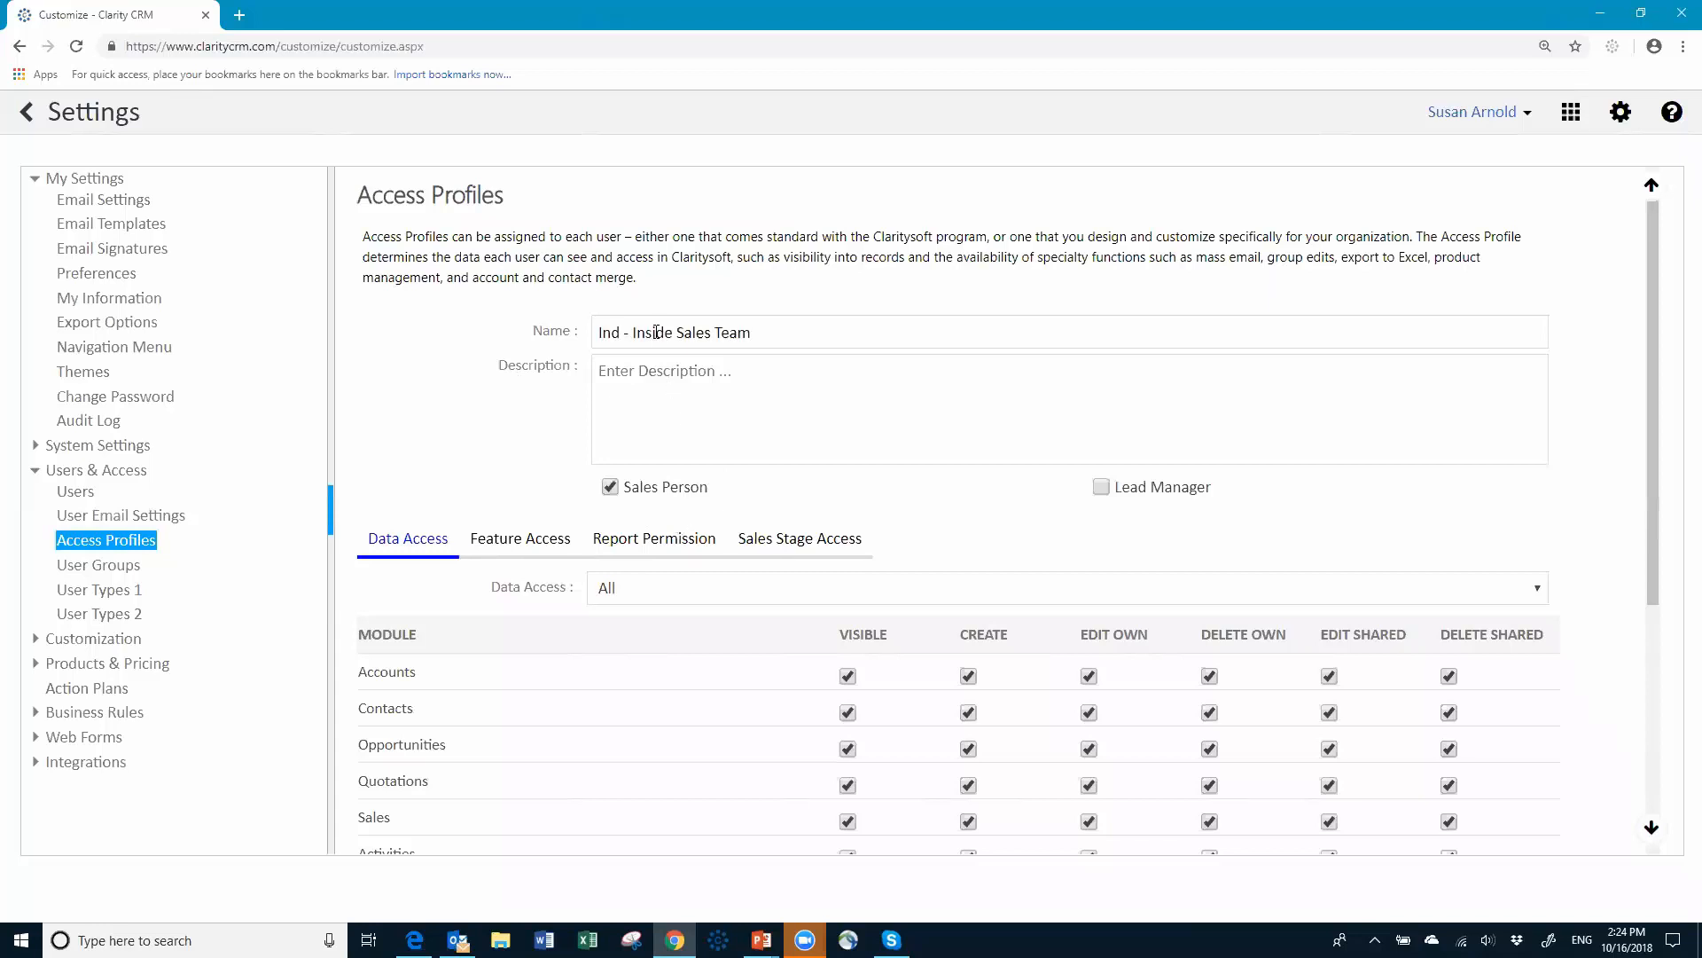
{"action": "left_click", "coordinate": [1104, 491]}
{"action": "left_click", "coordinate": [1101, 488]}
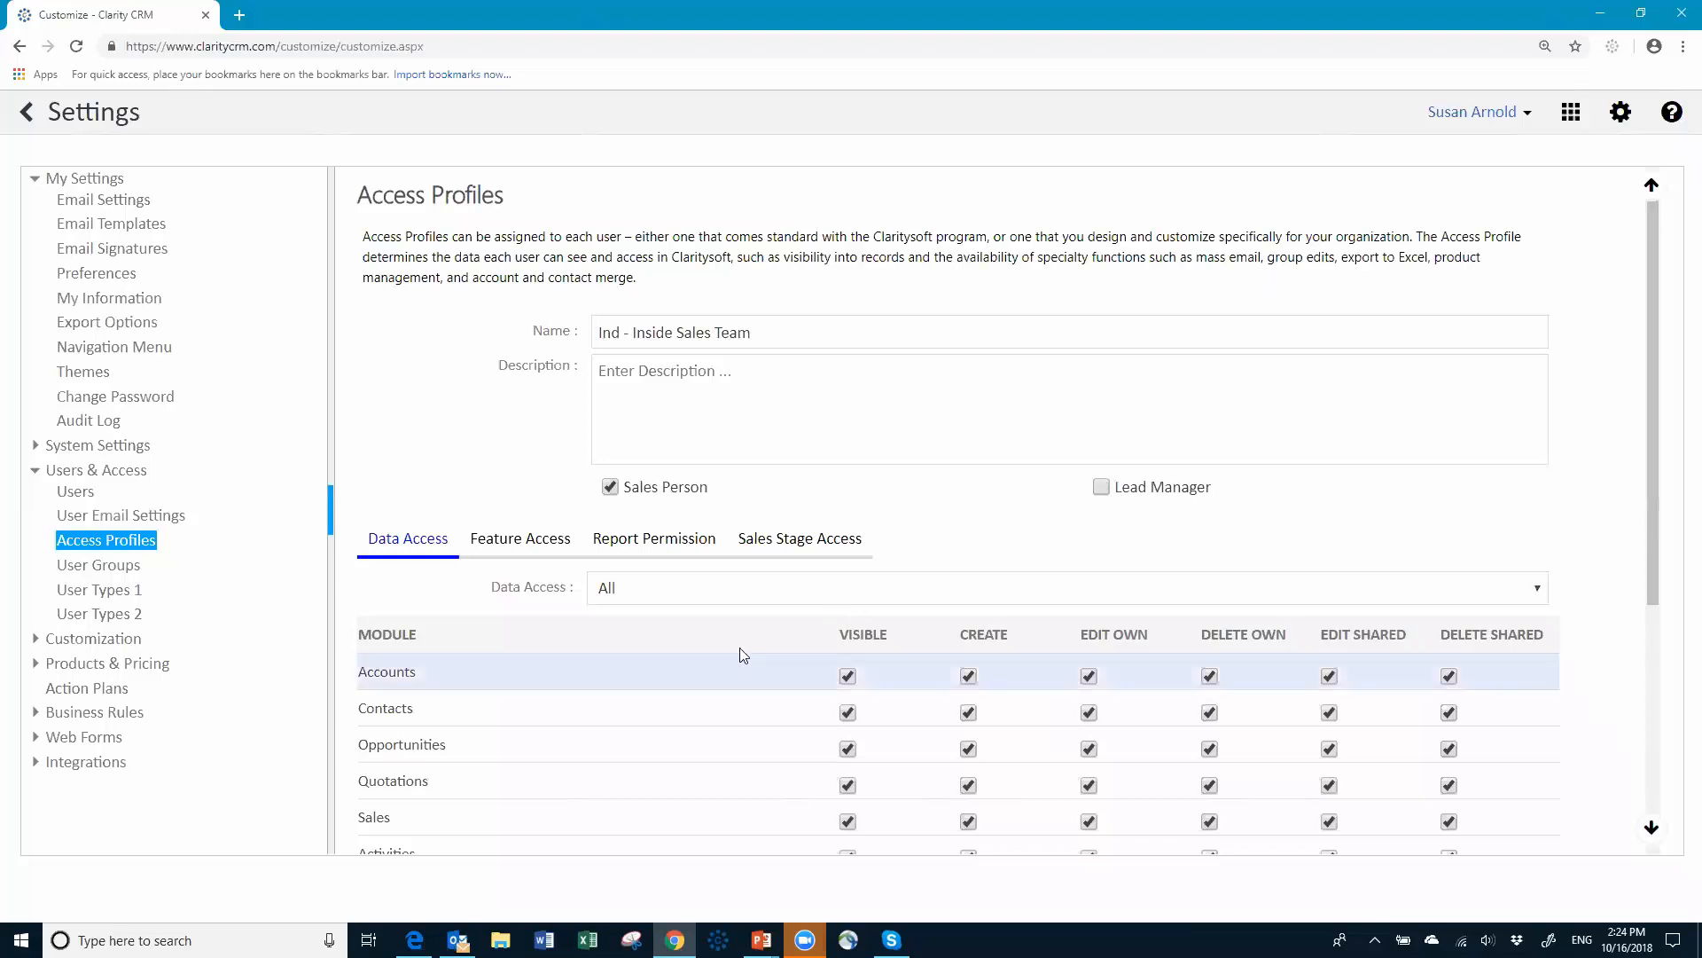
Step: Set the profile's Data Access dropdown to Individual
{"action": "scroll", "coordinate": [750, 644], "scroll_direction": "down", "scroll_amount": 3}
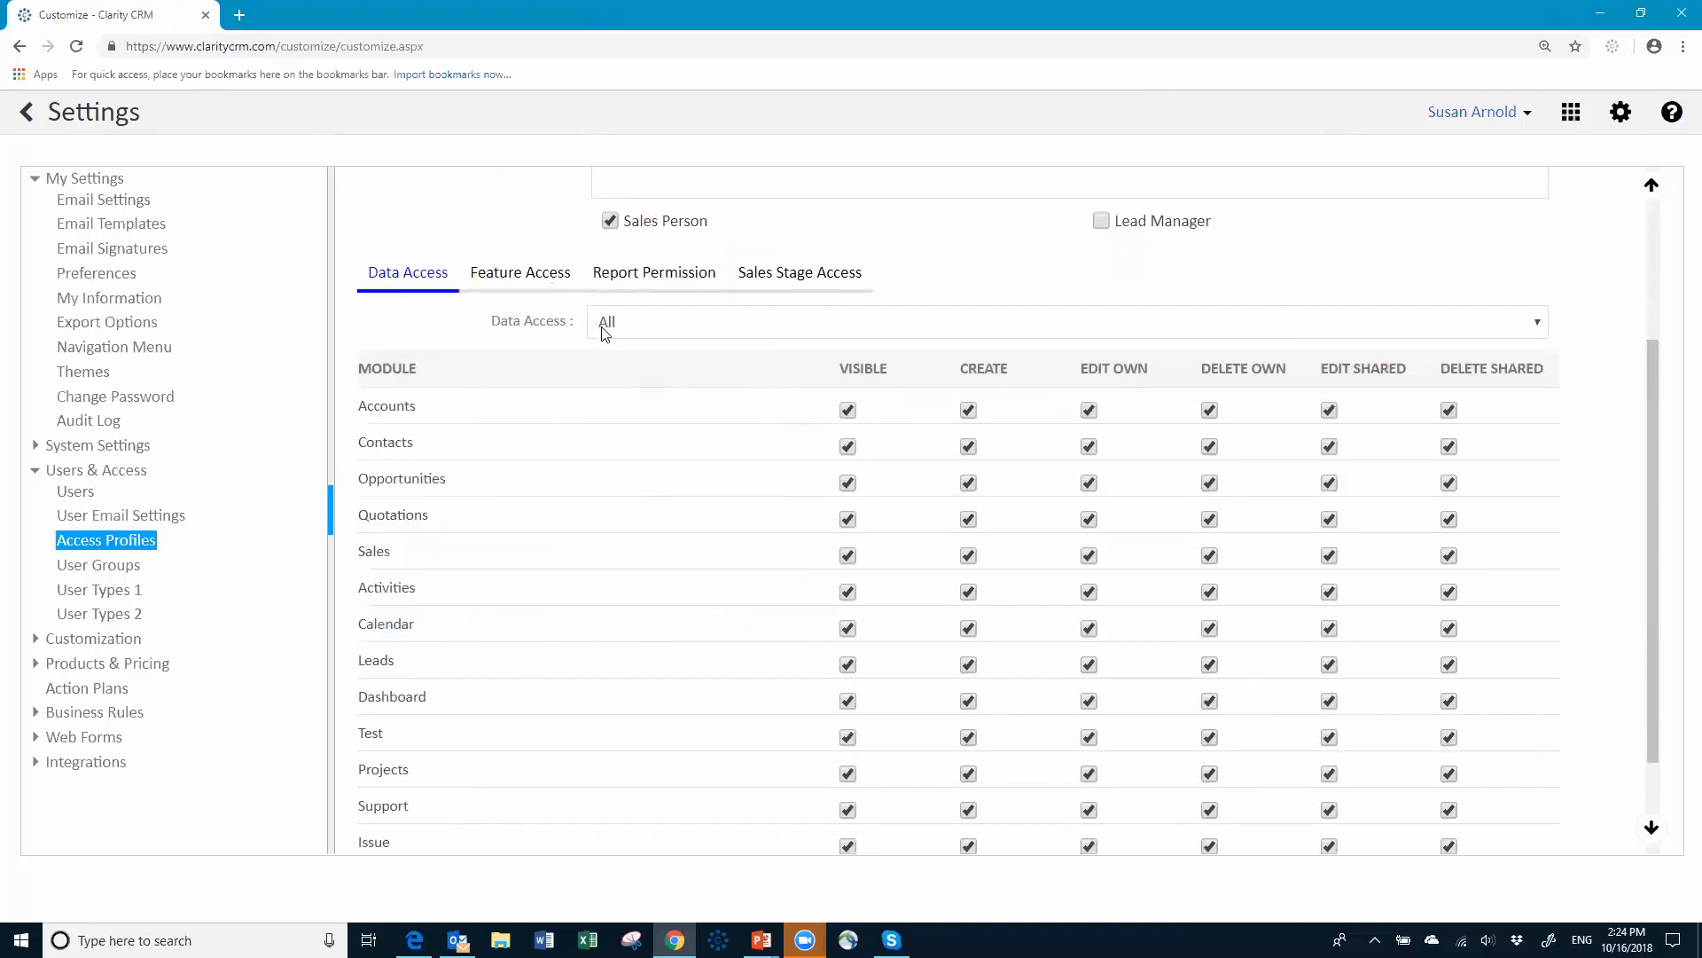
{"action": "left_click", "coordinate": [696, 324]}
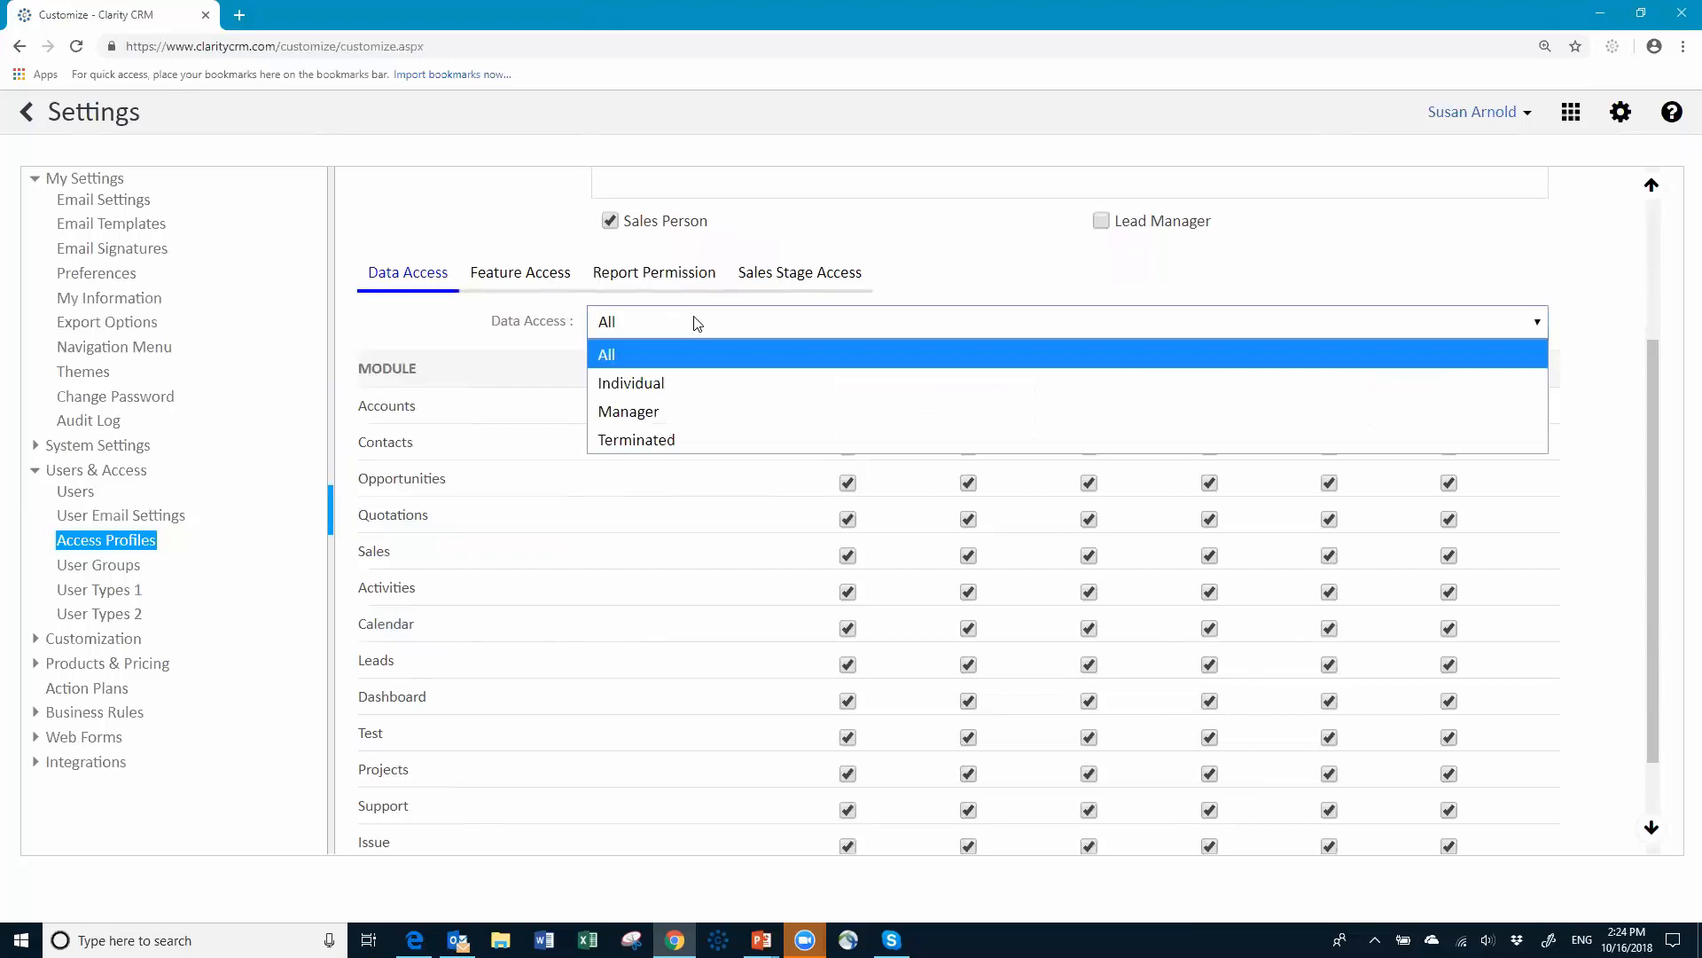
{"action": "left_click", "coordinate": [680, 388]}
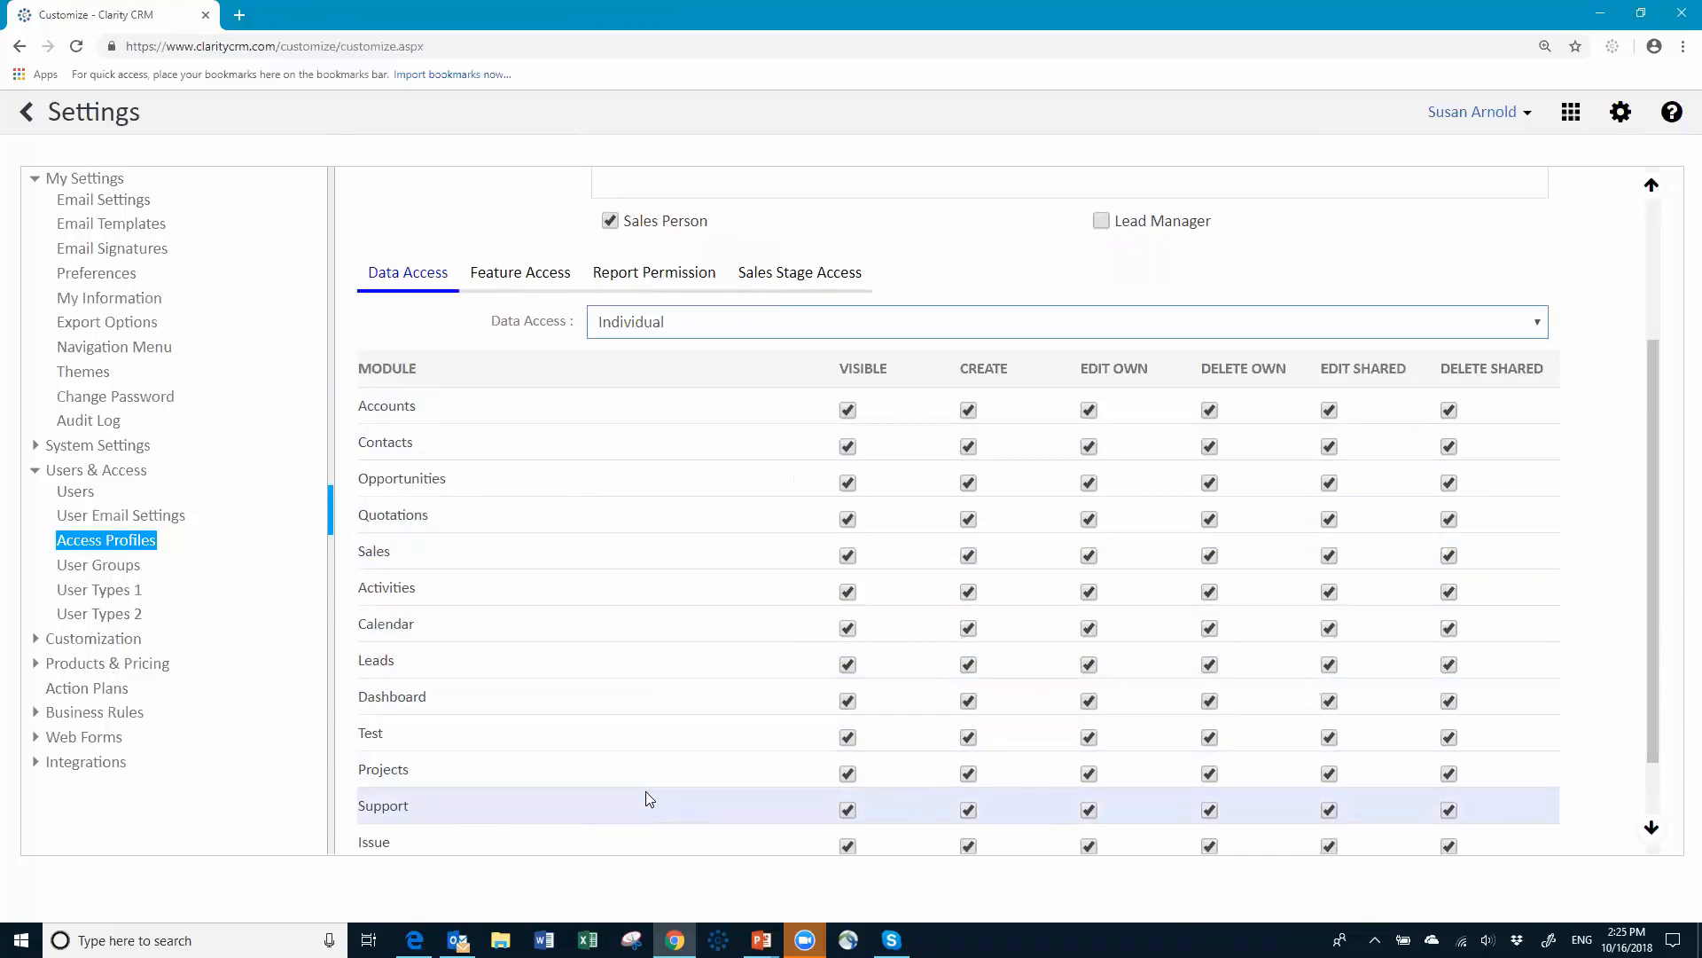
{"action": "scroll", "coordinate": [627, 700], "scroll_direction": "down", "scroll_amount": 2}
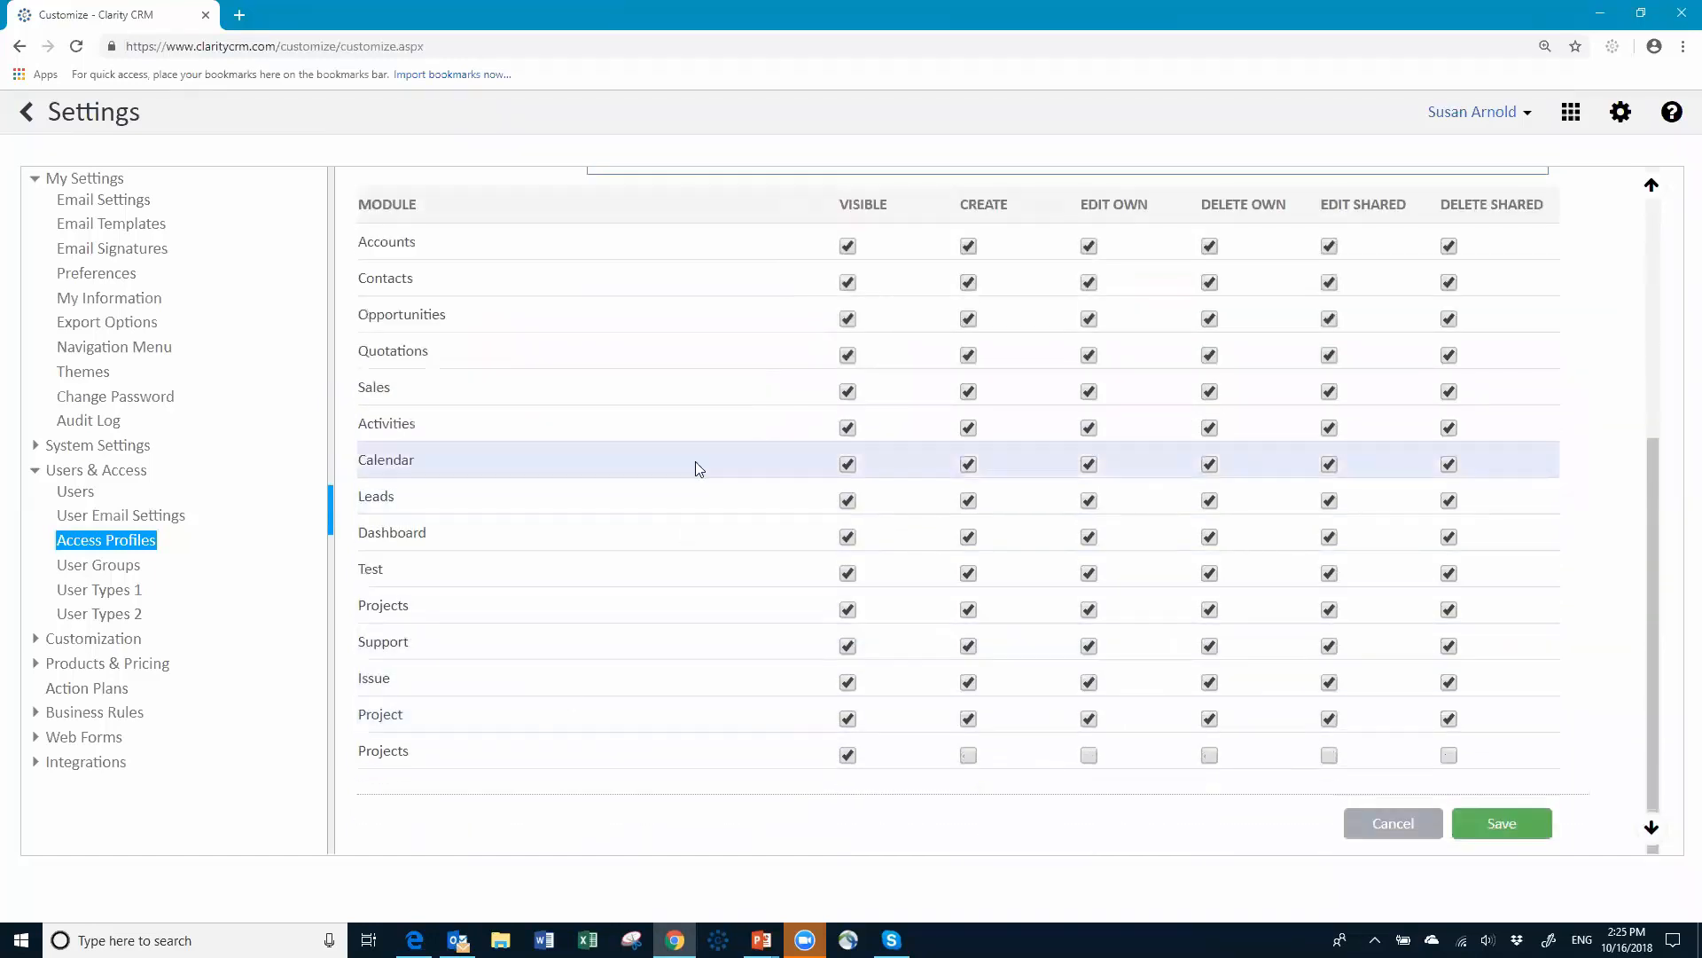
{"action": "scroll", "coordinate": [695, 461], "scroll_direction": "up", "scroll_amount": 4}
{"action": "scroll", "coordinate": [639, 647], "scroll_direction": "down", "scroll_amount": 3}
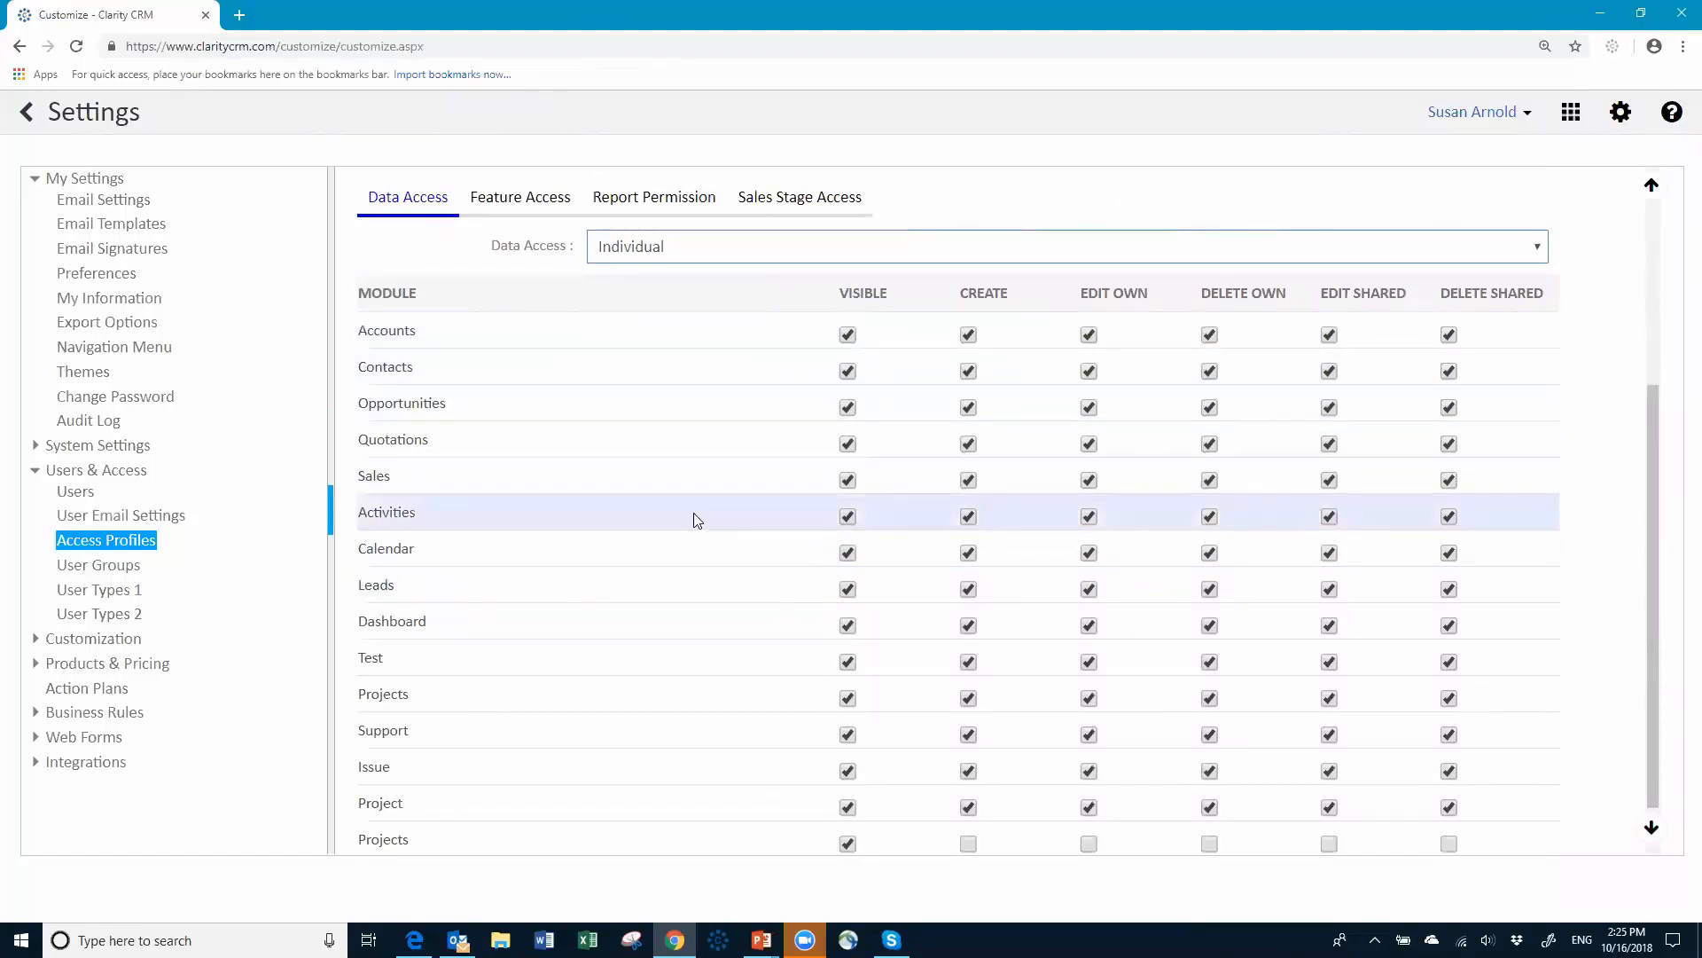
Step: Clear Visible for the Sales, Test, Projects, Support, Issue, Project and last Projects modules
{"action": "left_click", "coordinate": [849, 480]}
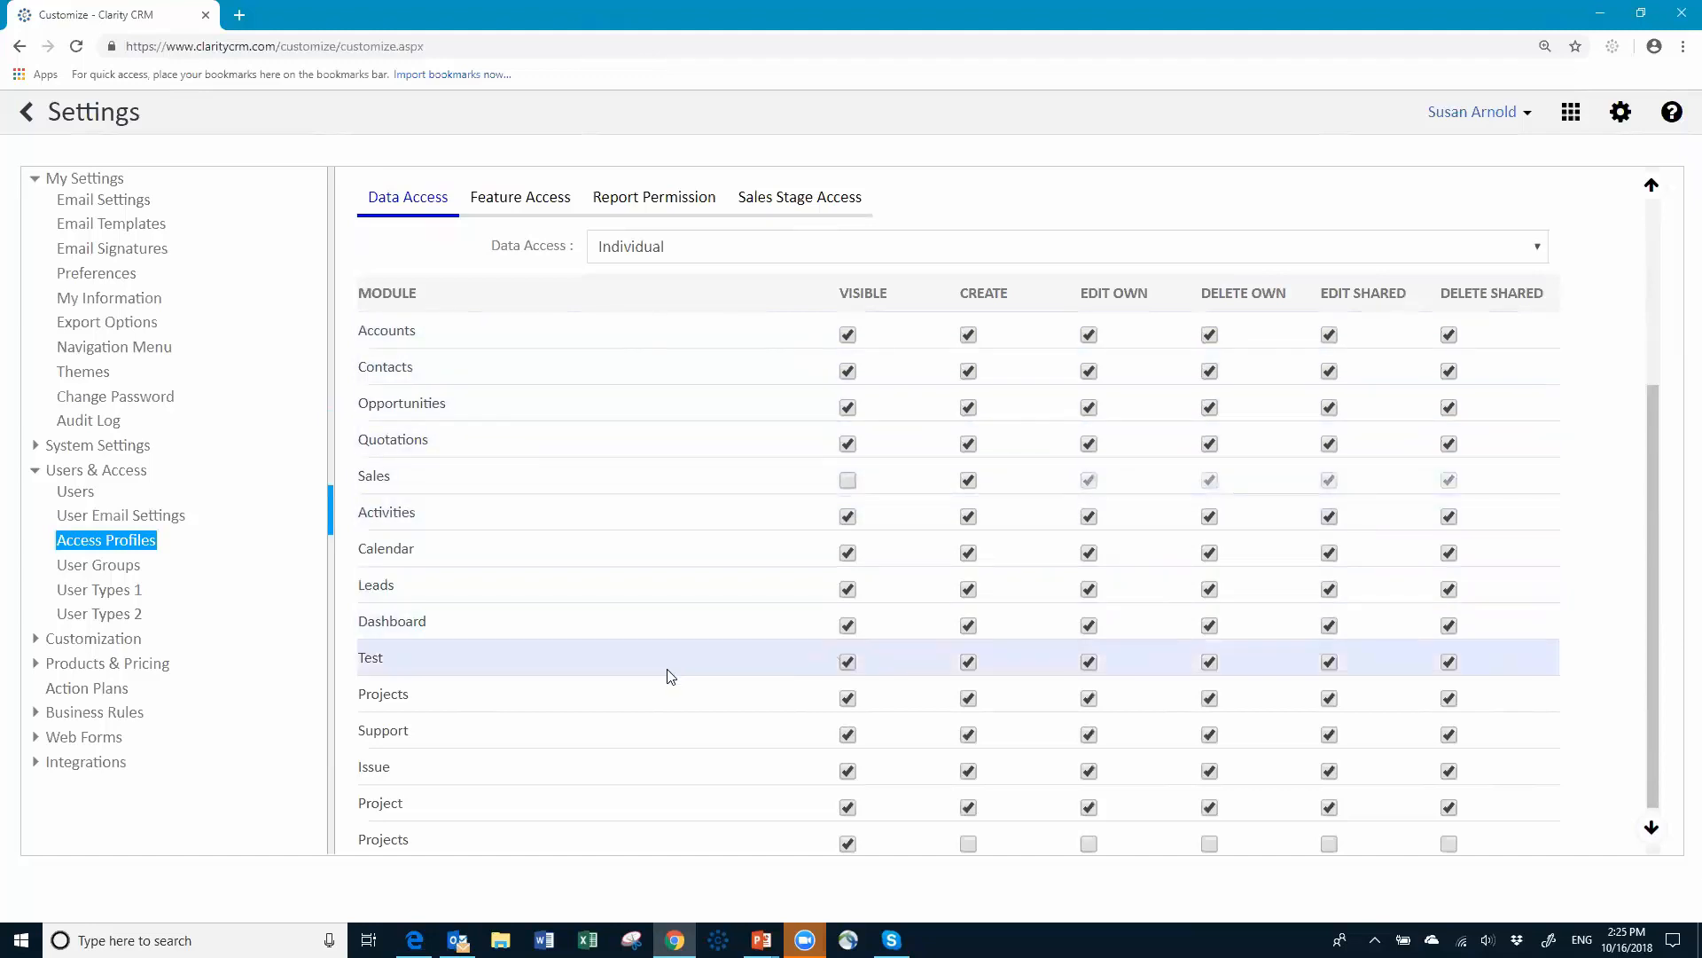
{"action": "left_click", "coordinate": [848, 663]}
{"action": "left_click", "coordinate": [848, 700]}
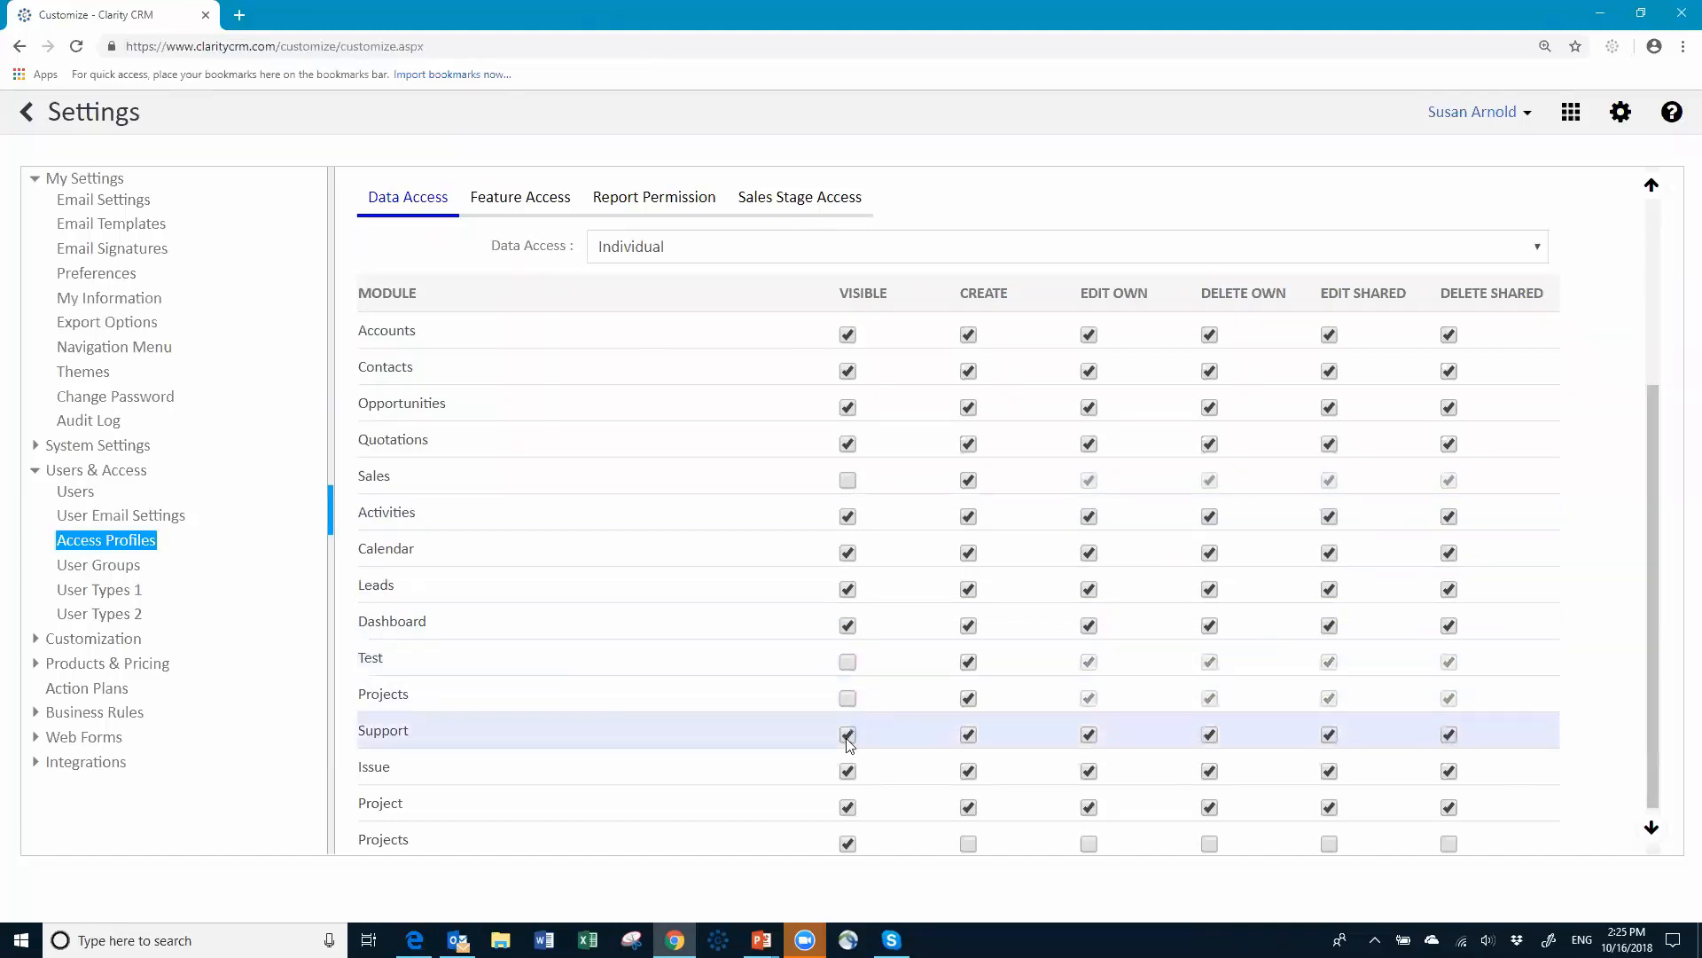
{"action": "left_click", "coordinate": [848, 736]}
{"action": "left_click", "coordinate": [848, 772]}
{"action": "left_click", "coordinate": [847, 807]}
{"action": "scroll", "coordinate": [887, 788], "scroll_direction": "down", "scroll_amount": 1}
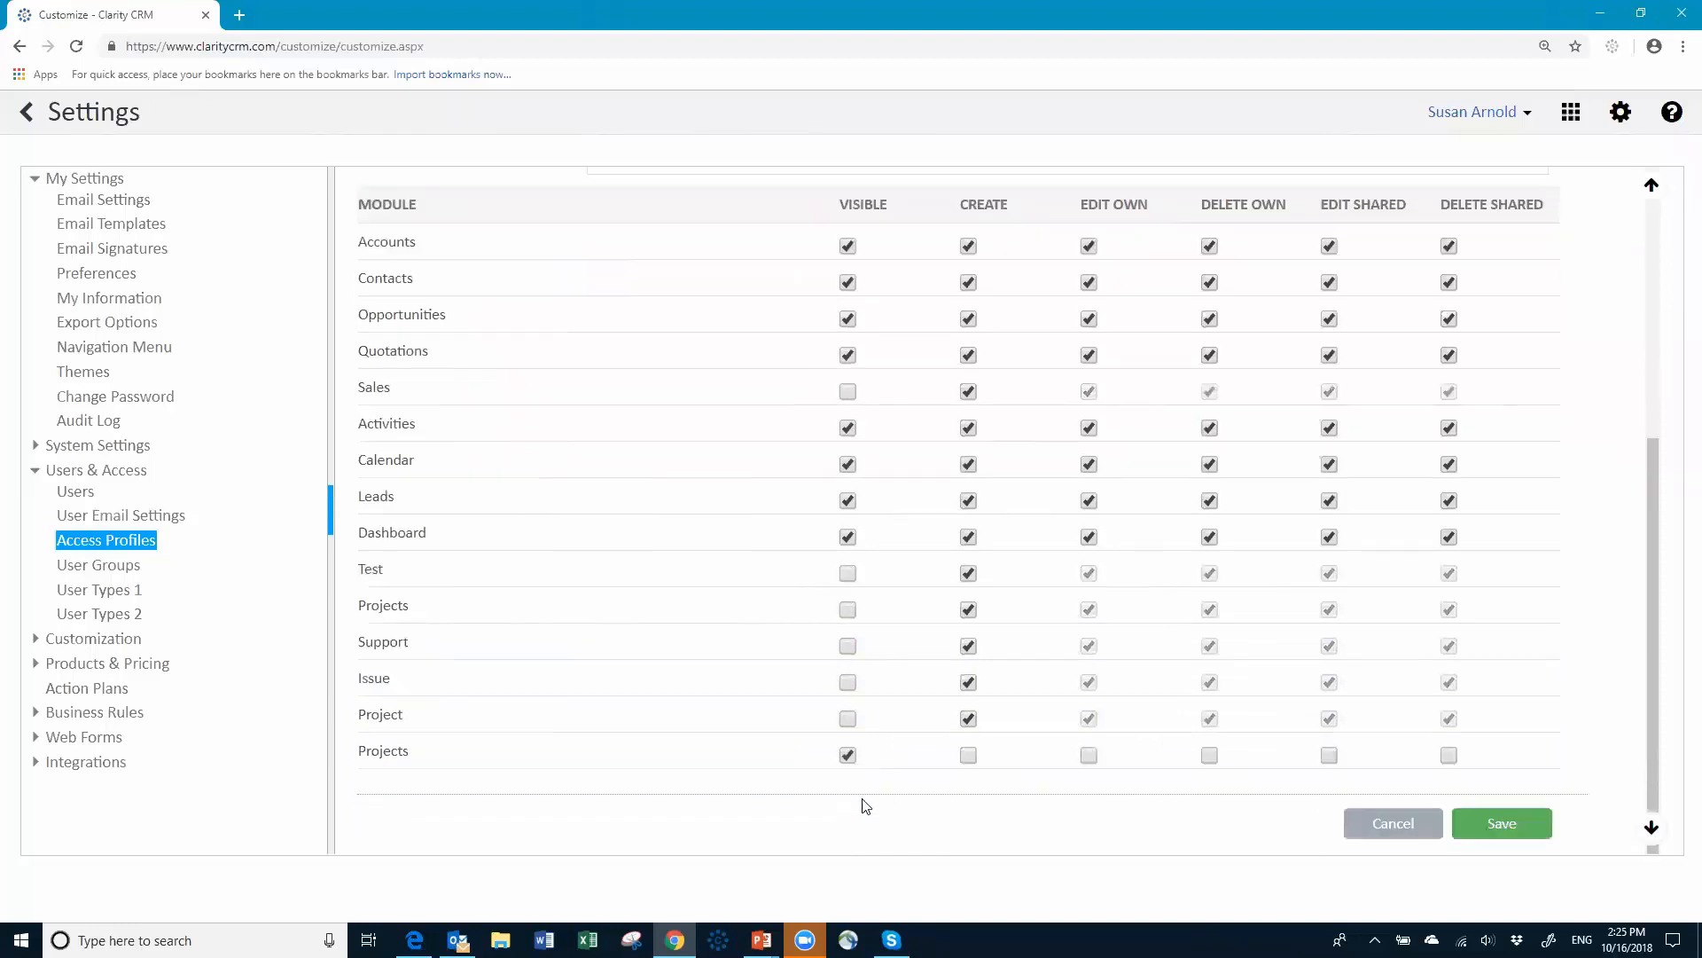
{"action": "left_click", "coordinate": [848, 754]}
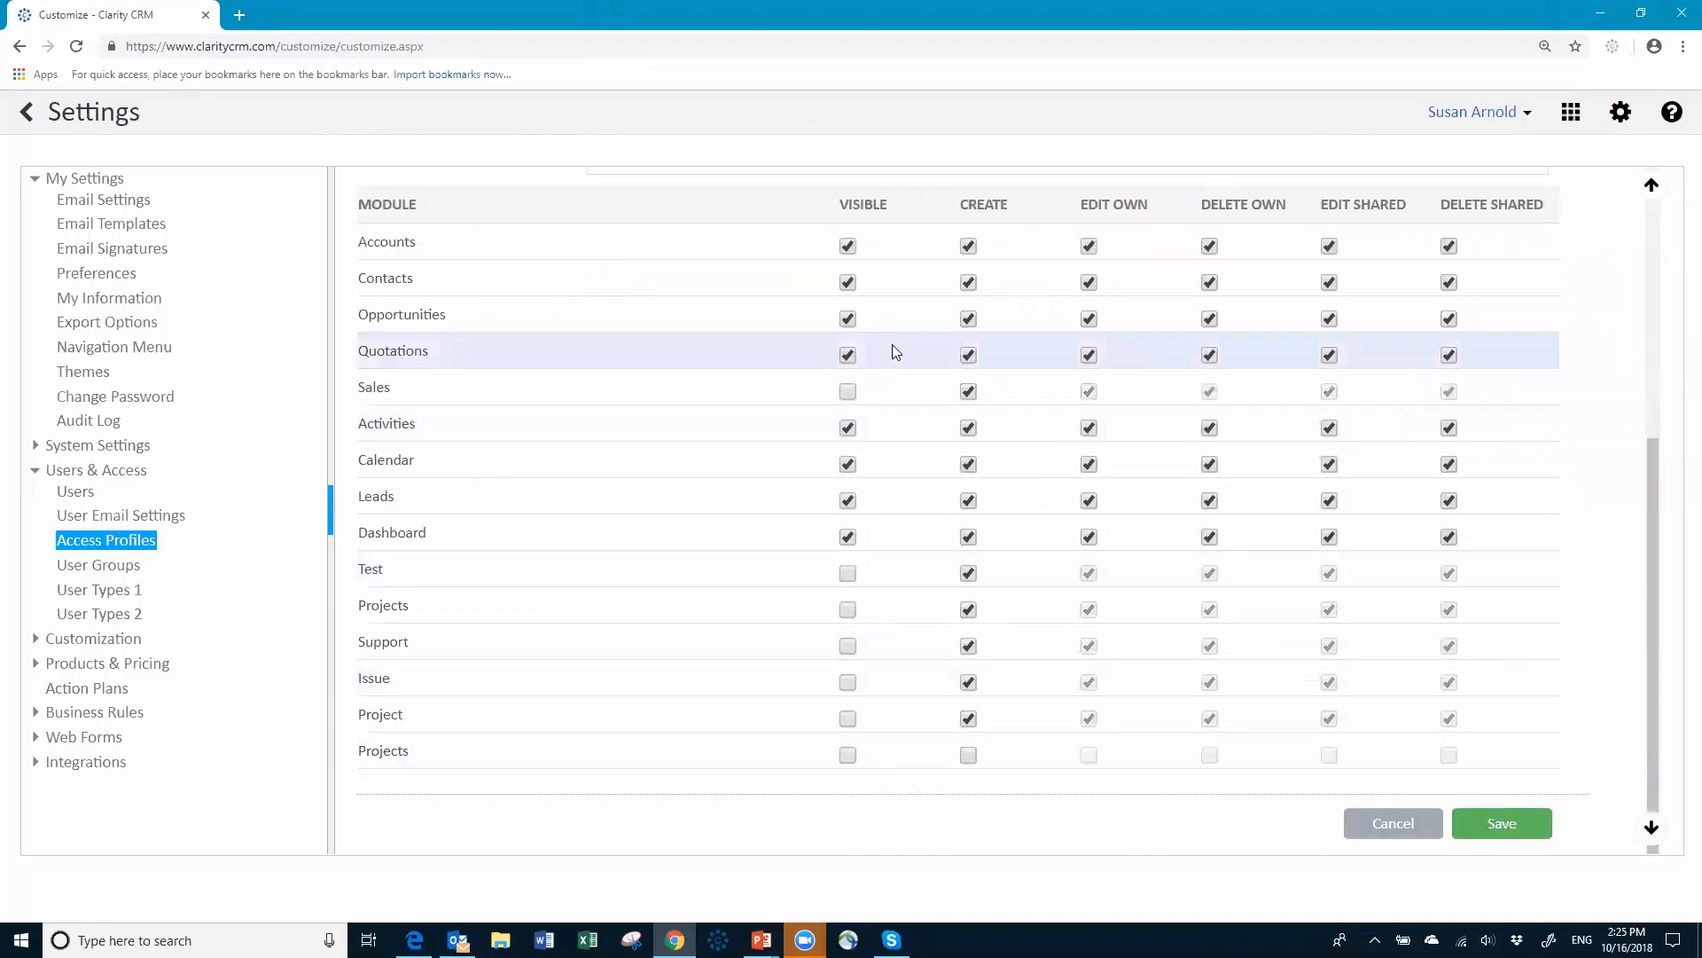
{"action": "scroll", "coordinate": [908, 320], "scroll_direction": "up", "scroll_amount": 3}
{"action": "scroll", "coordinate": [934, 527], "scroll_direction": "down", "scroll_amount": 1}
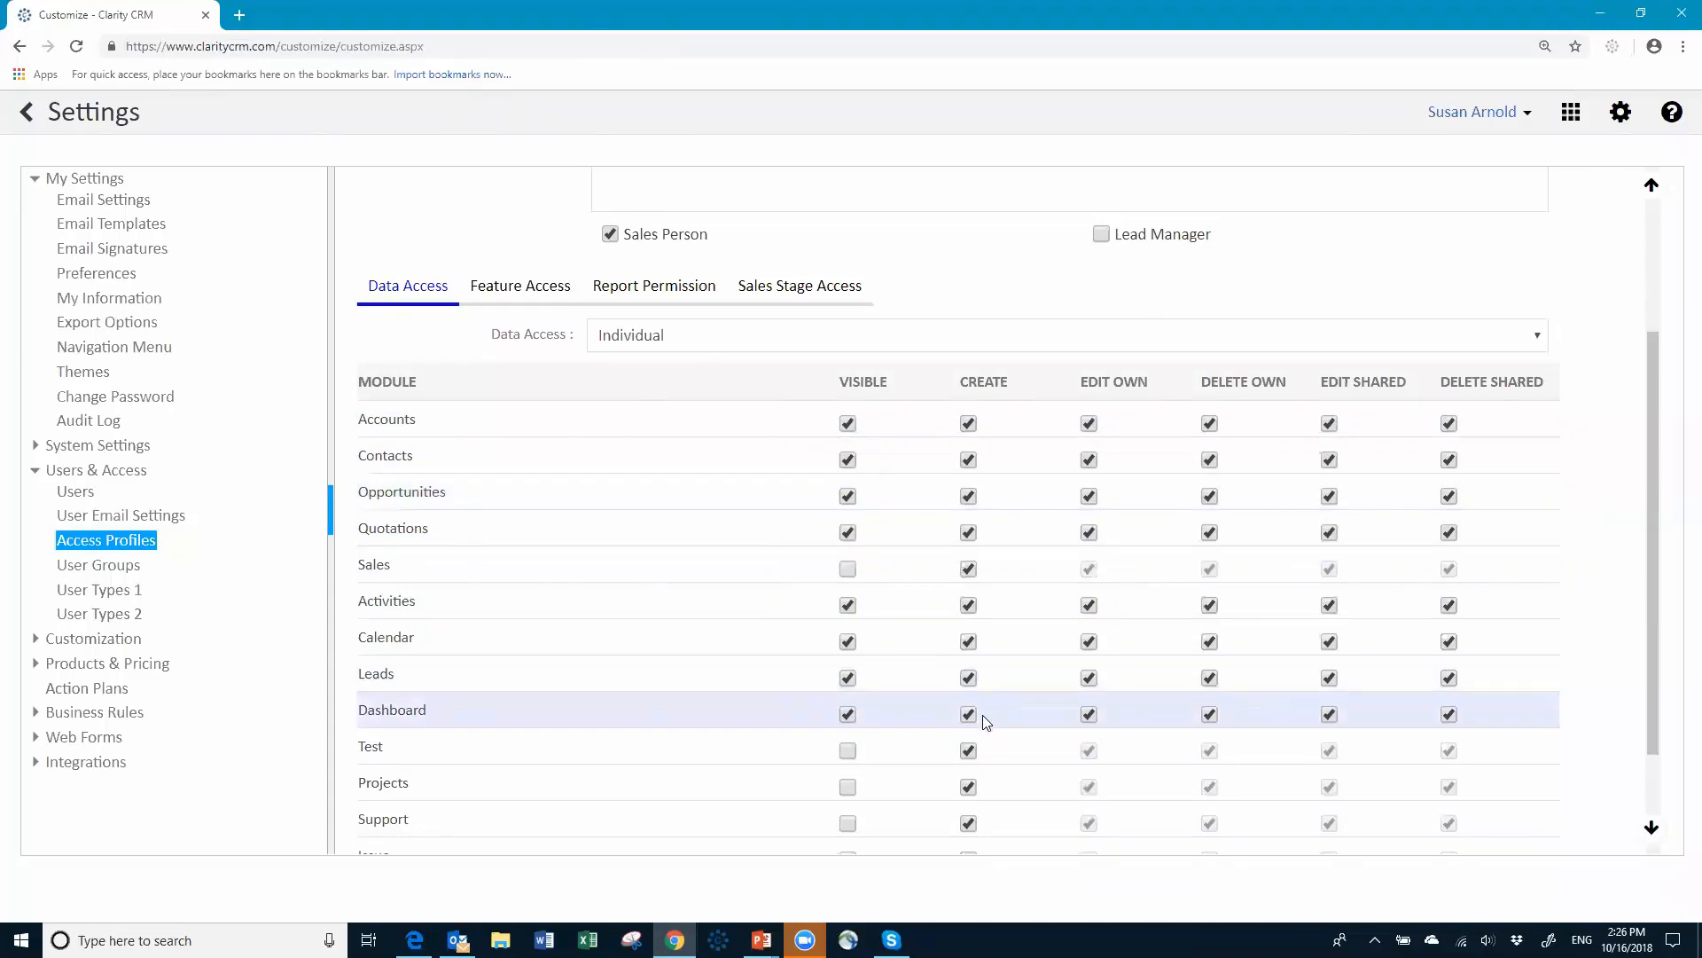
Step: Remove Create for Sales and Delete Own for Accounts, Contacts, Opportunities, Quotations, Leads and Dashboard
{"action": "left_click", "coordinate": [968, 568]}
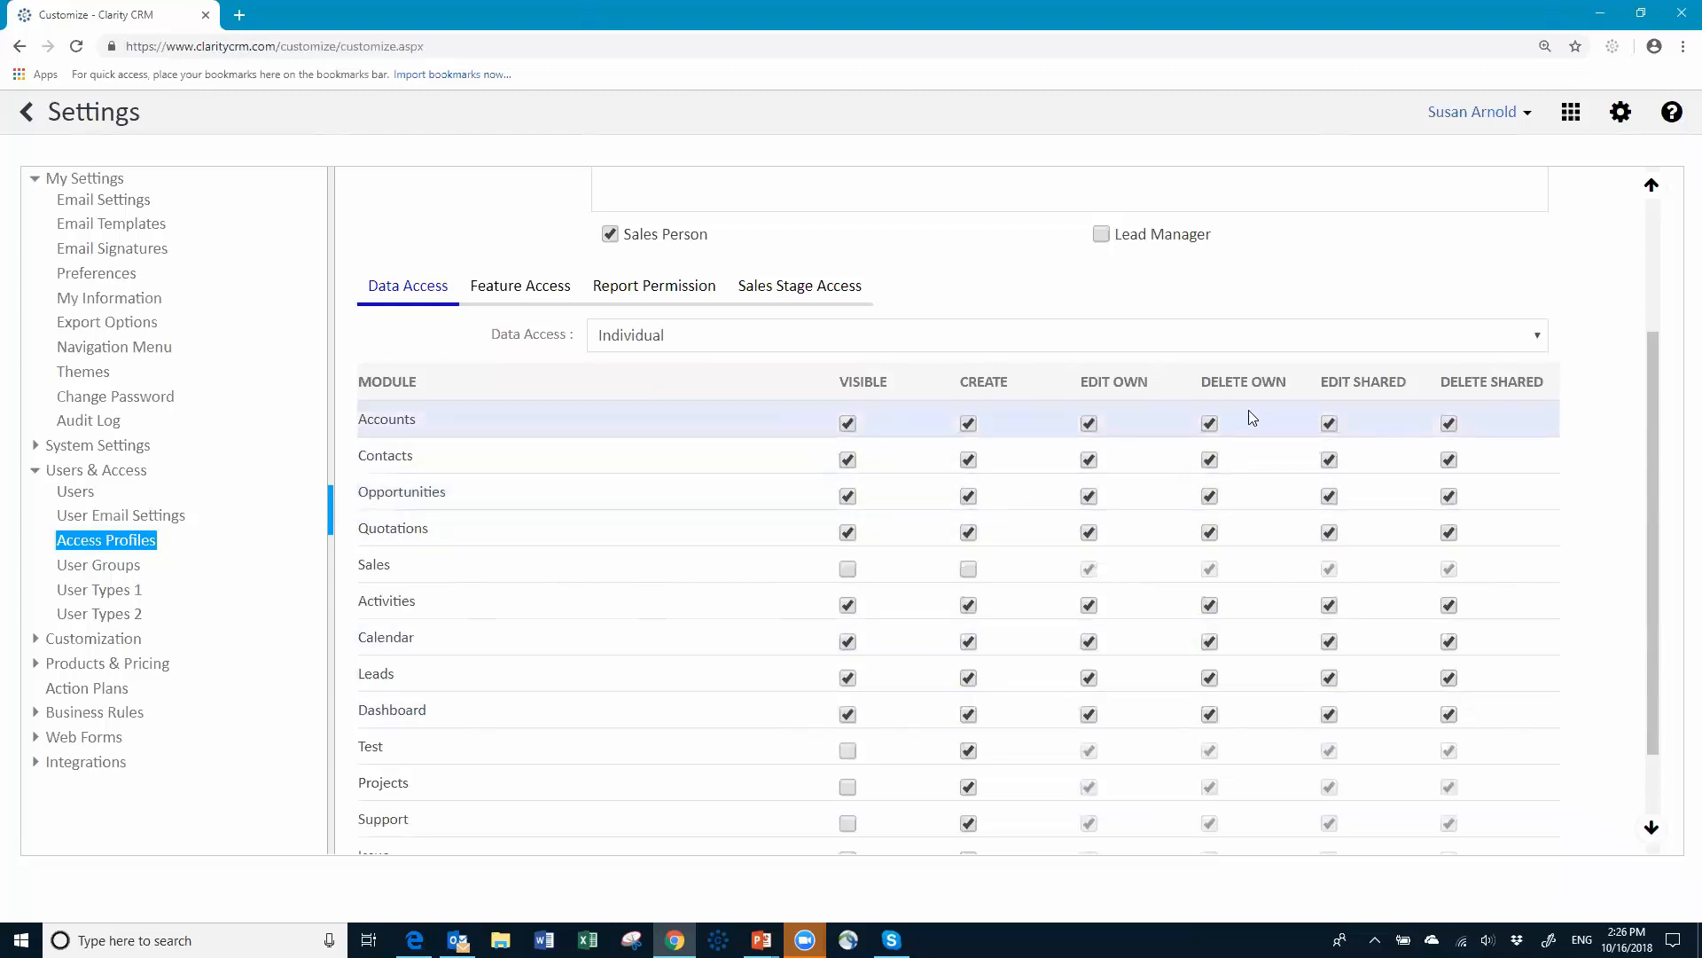
{"action": "left_click", "coordinate": [1211, 423]}
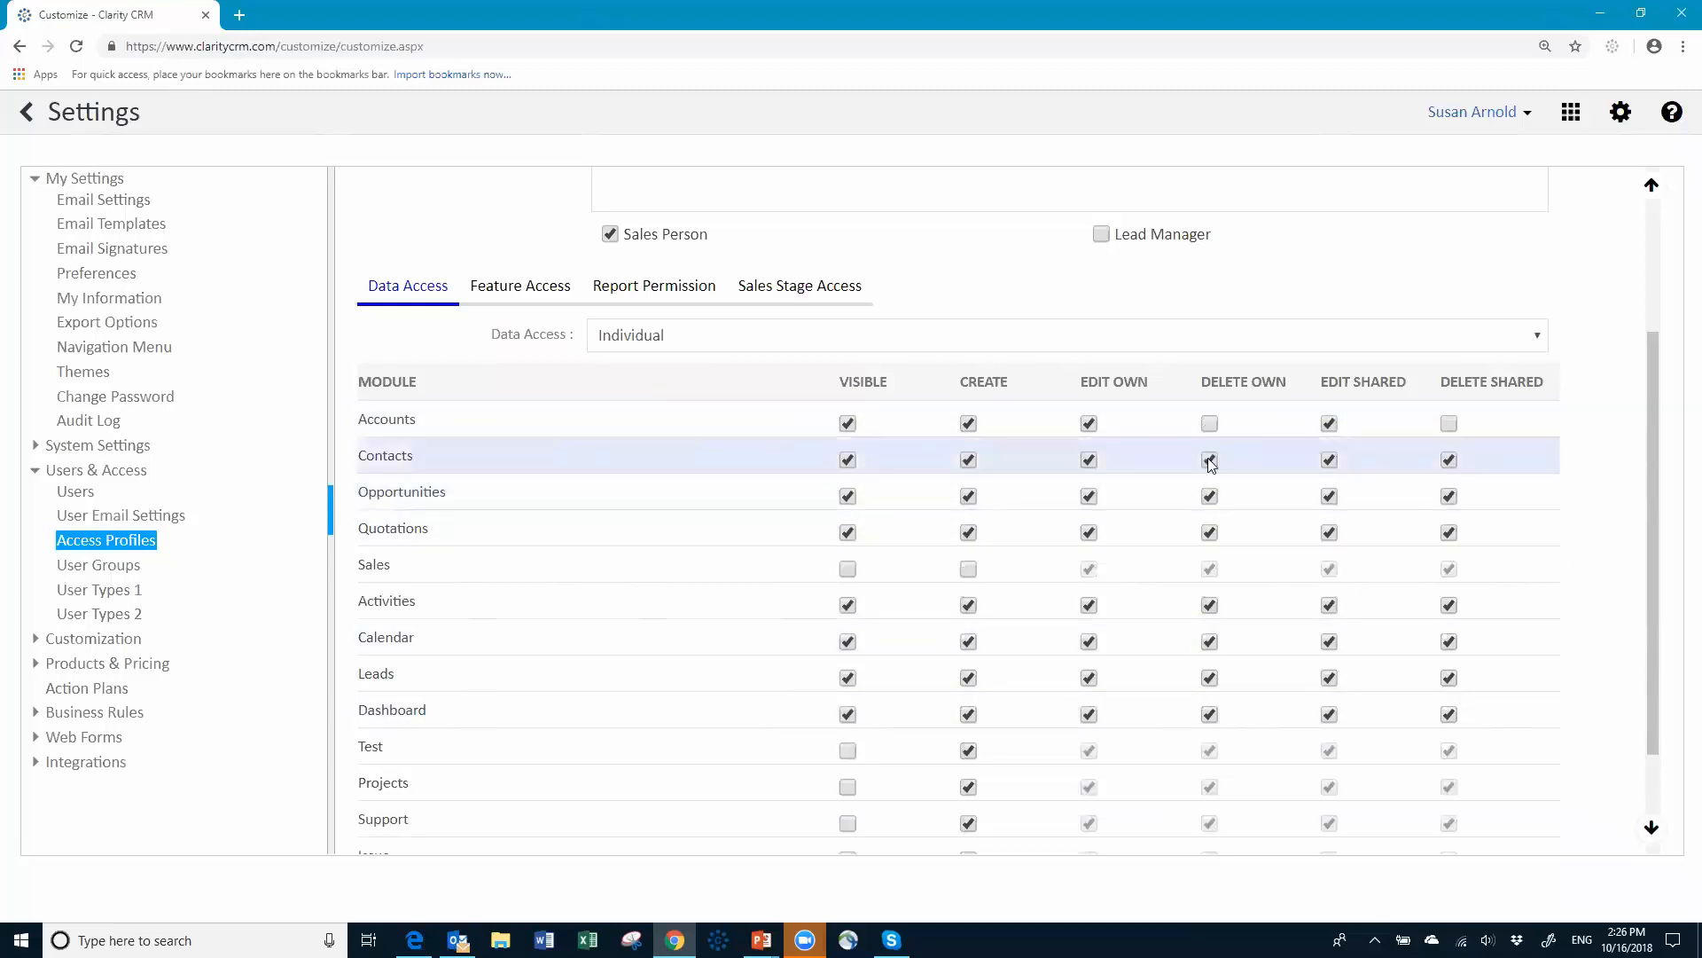
{"action": "left_click", "coordinate": [1211, 461]}
{"action": "left_click", "coordinate": [1211, 497]}
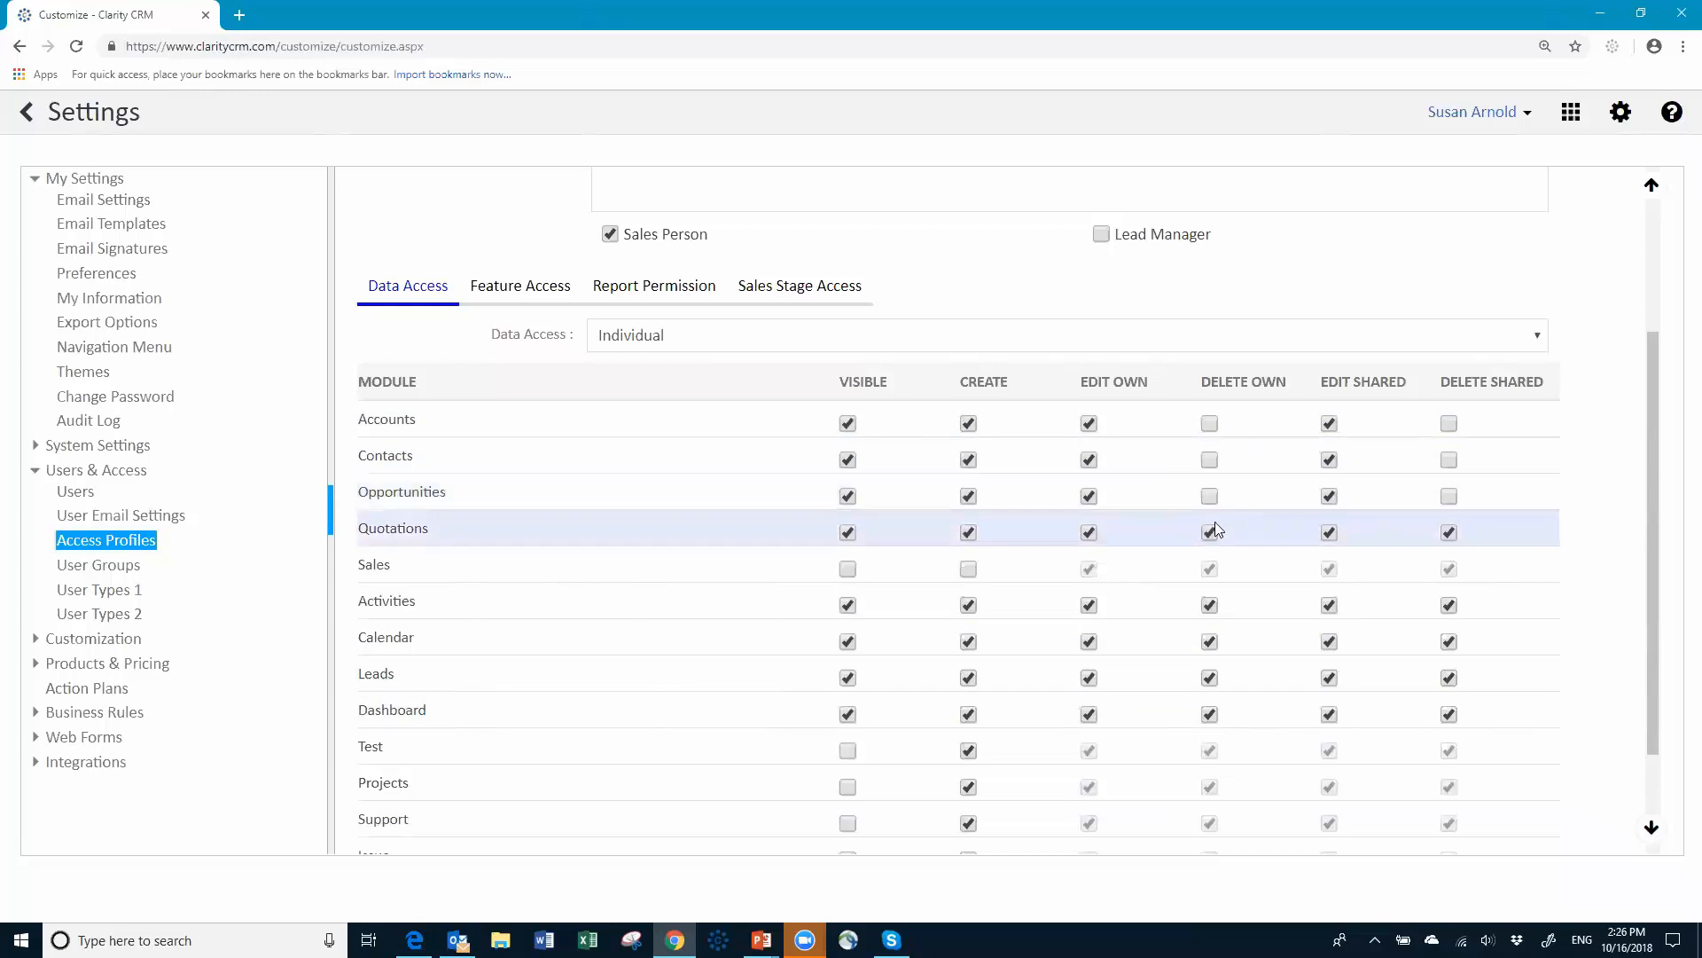
{"action": "left_click", "coordinate": [1211, 533]}
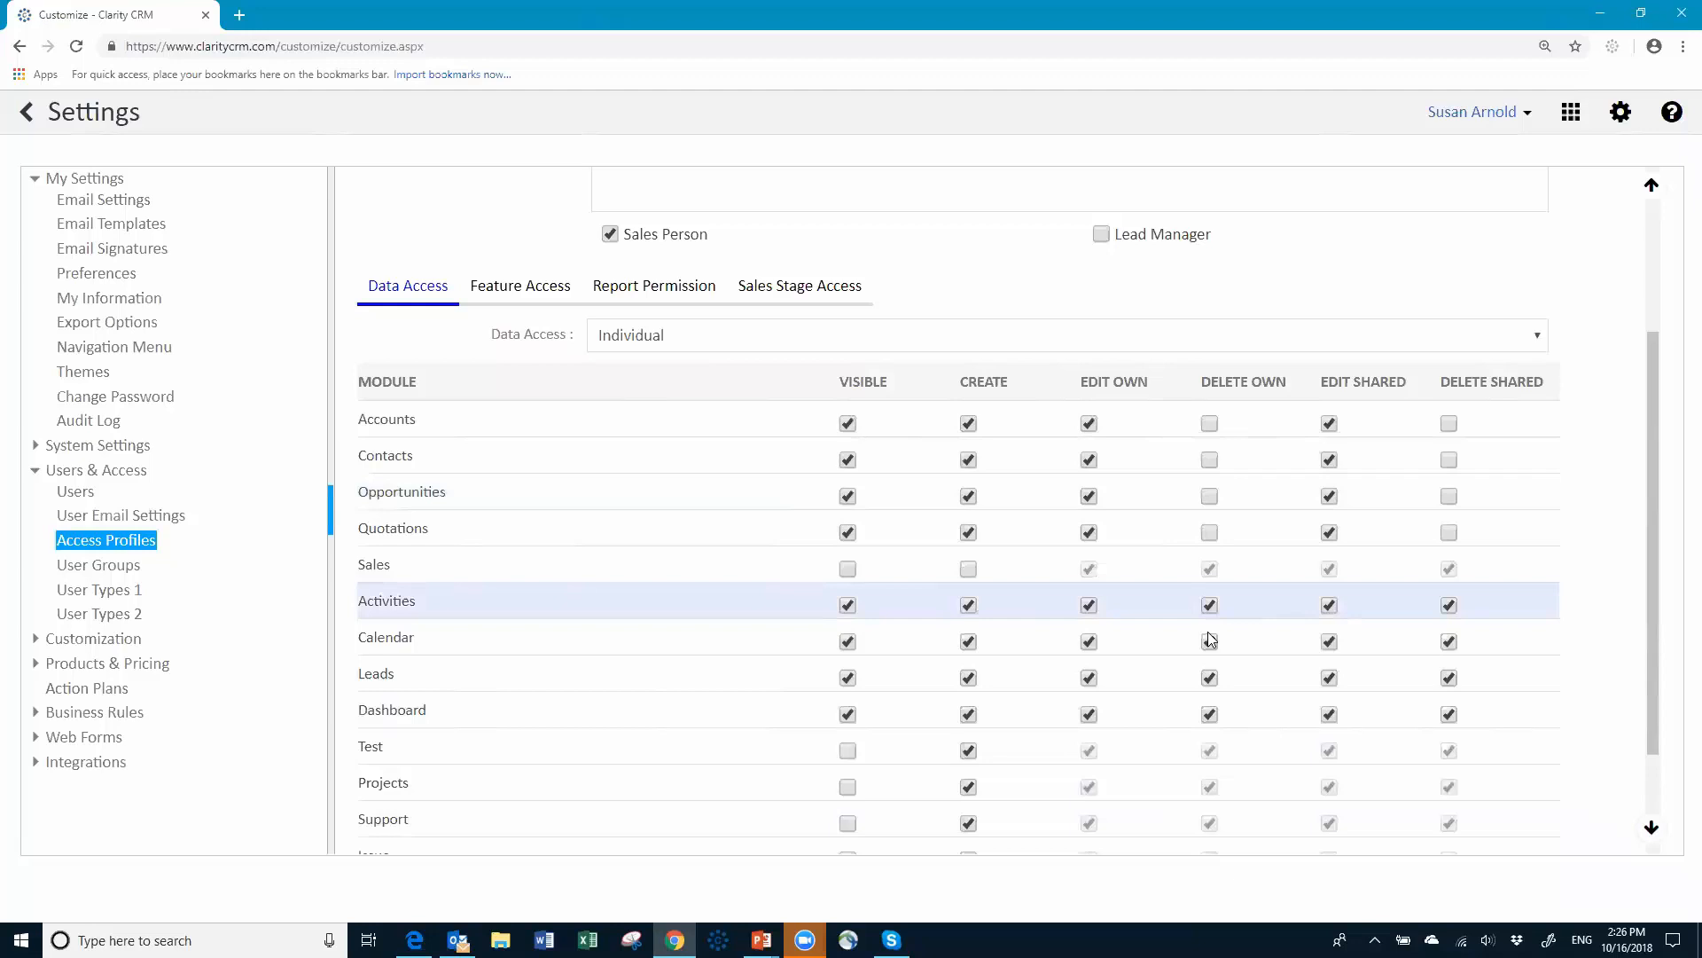
{"action": "left_click", "coordinate": [1210, 679]}
{"action": "left_click", "coordinate": [1211, 714]}
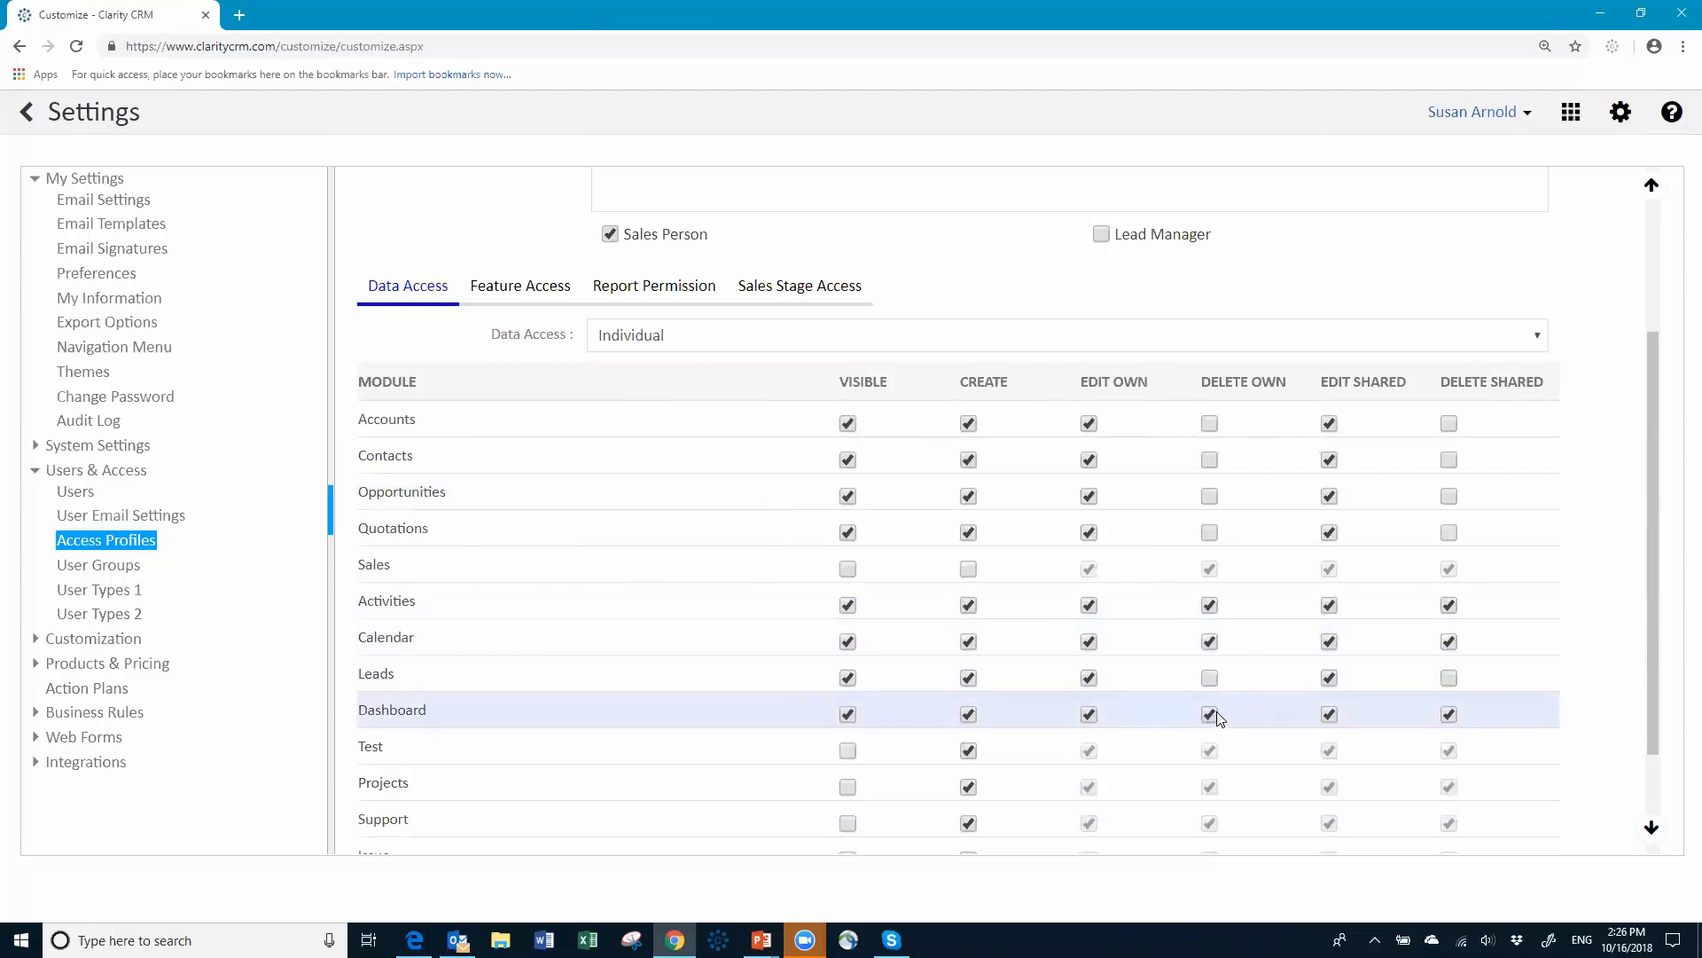
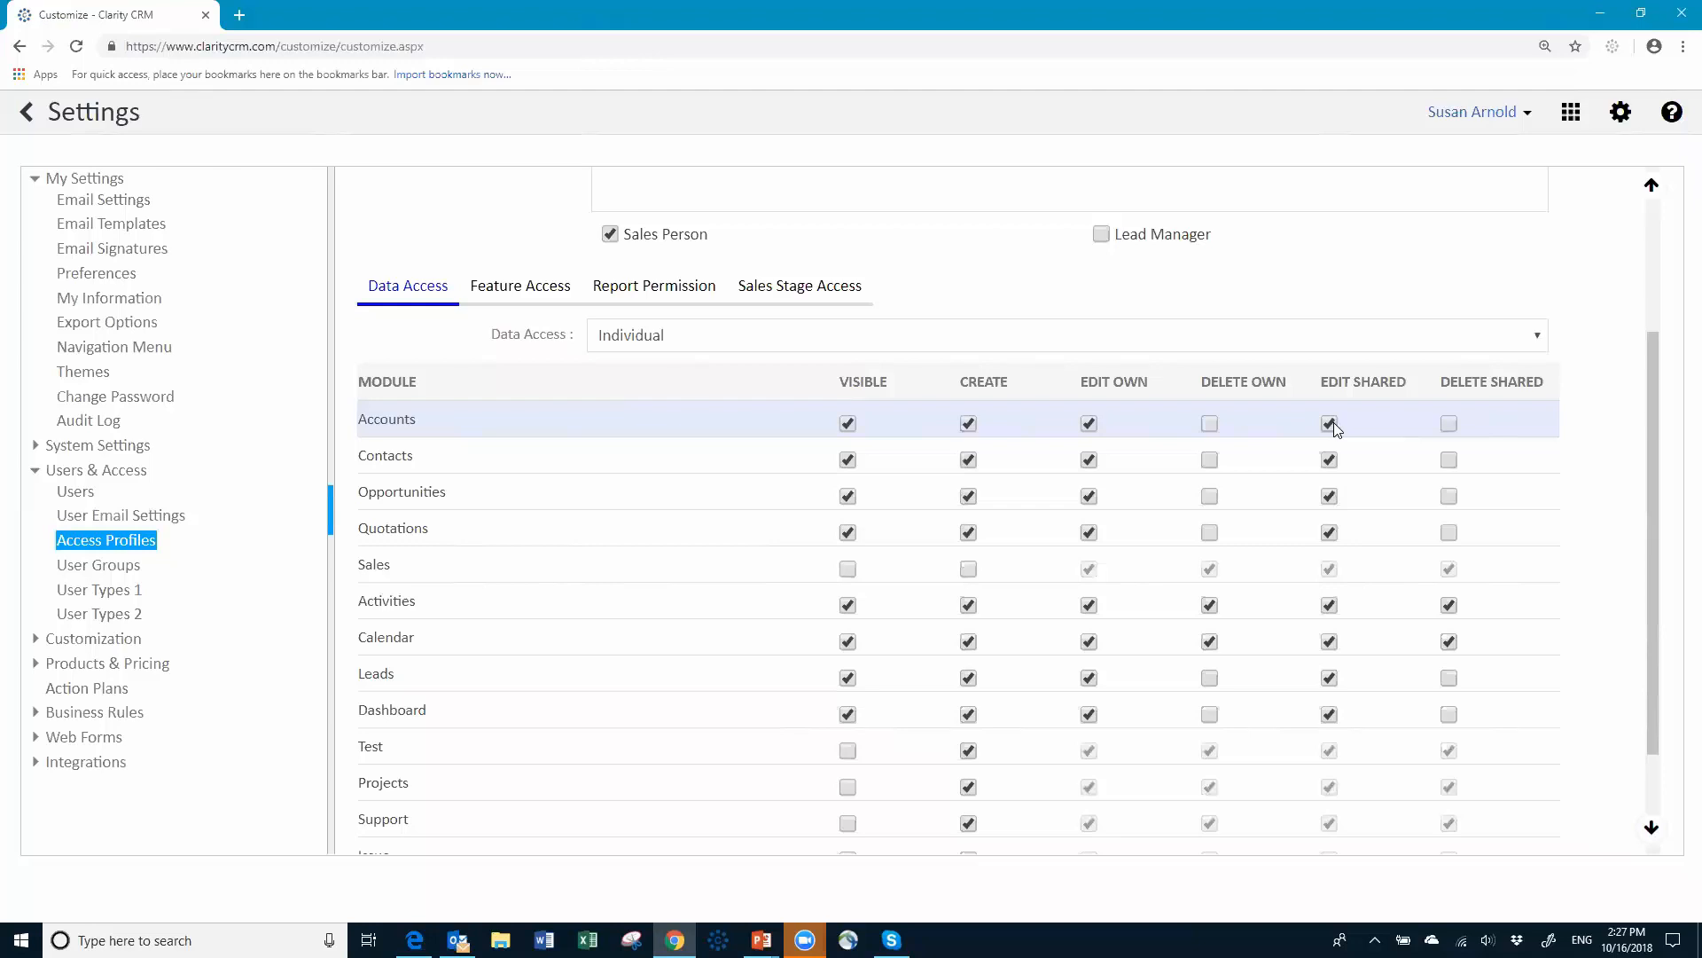
Step: Remove Edit Shared for Accounts, Contacts, Opportunities, Quotations, Activities and Calendar
{"action": "left_click", "coordinate": [1330, 426]}
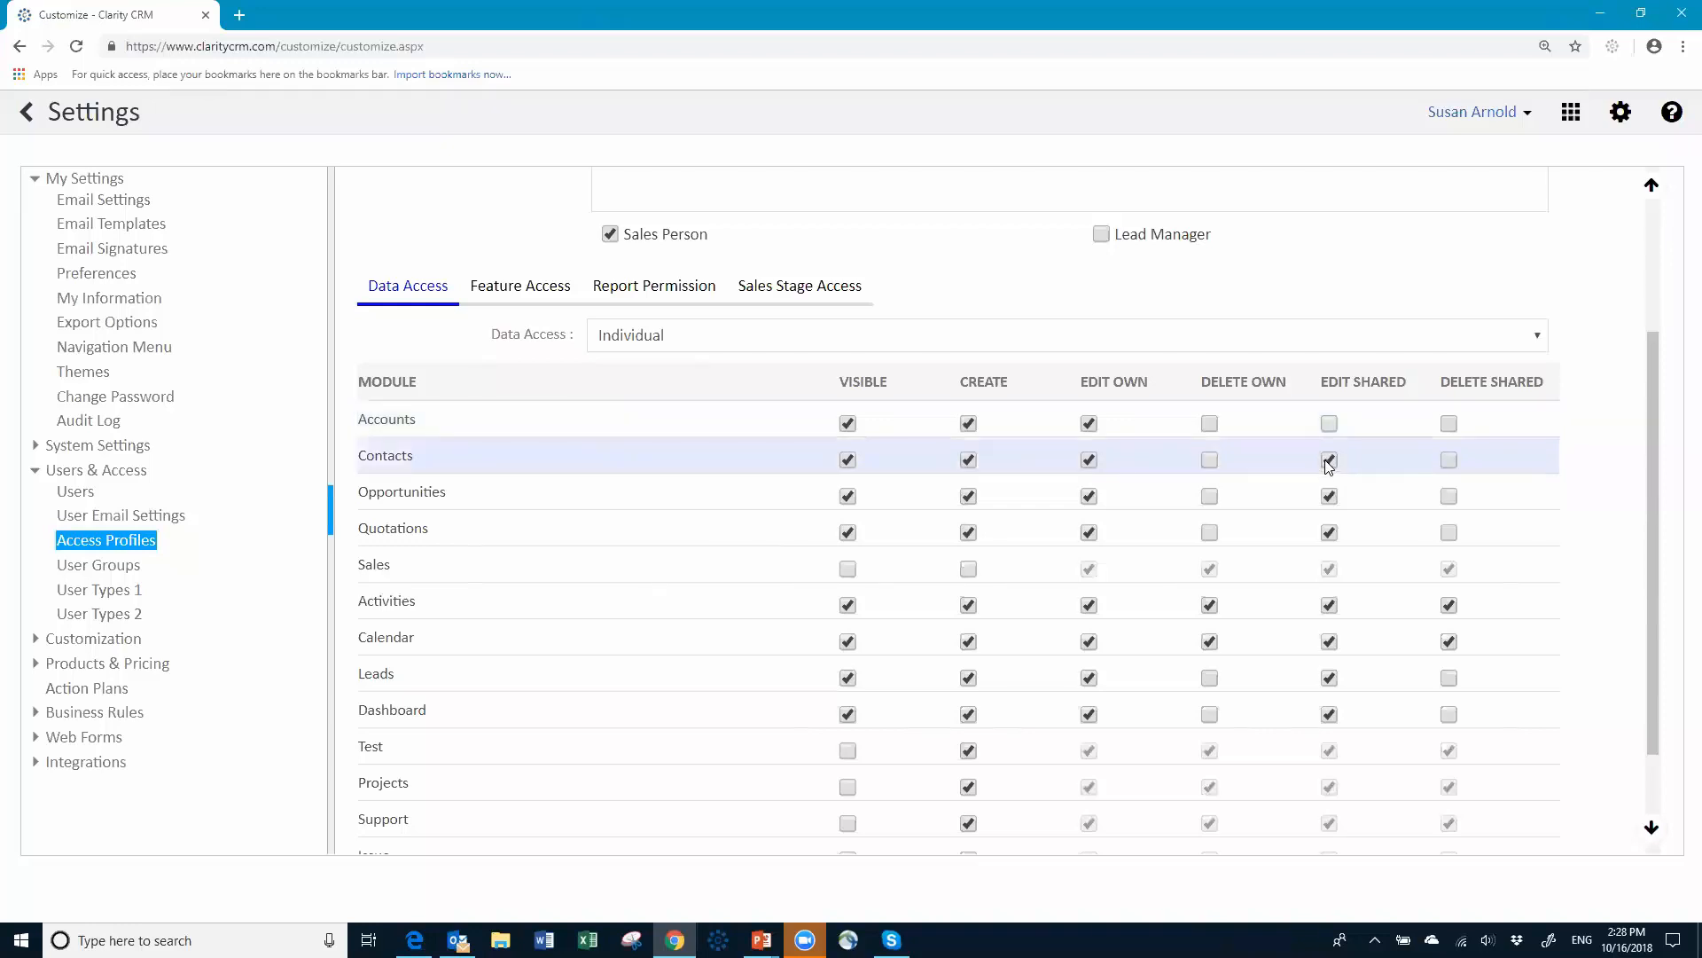
{"action": "left_click", "coordinate": [1329, 461]}
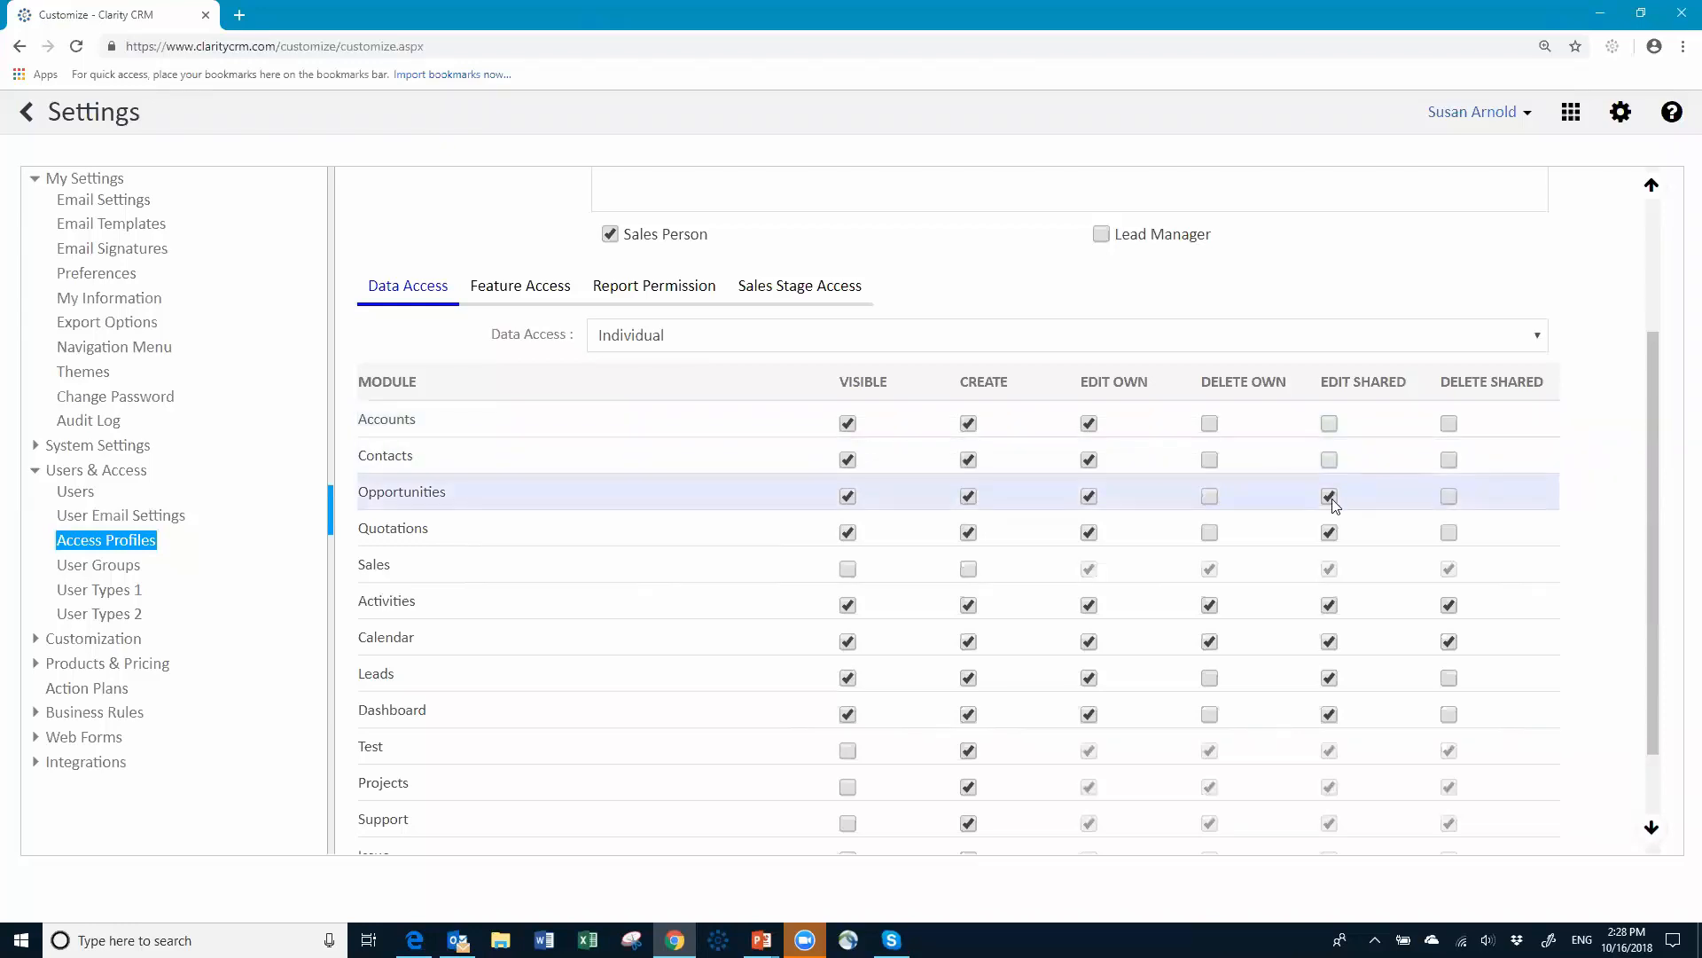
{"action": "left_click", "coordinate": [1330, 497]}
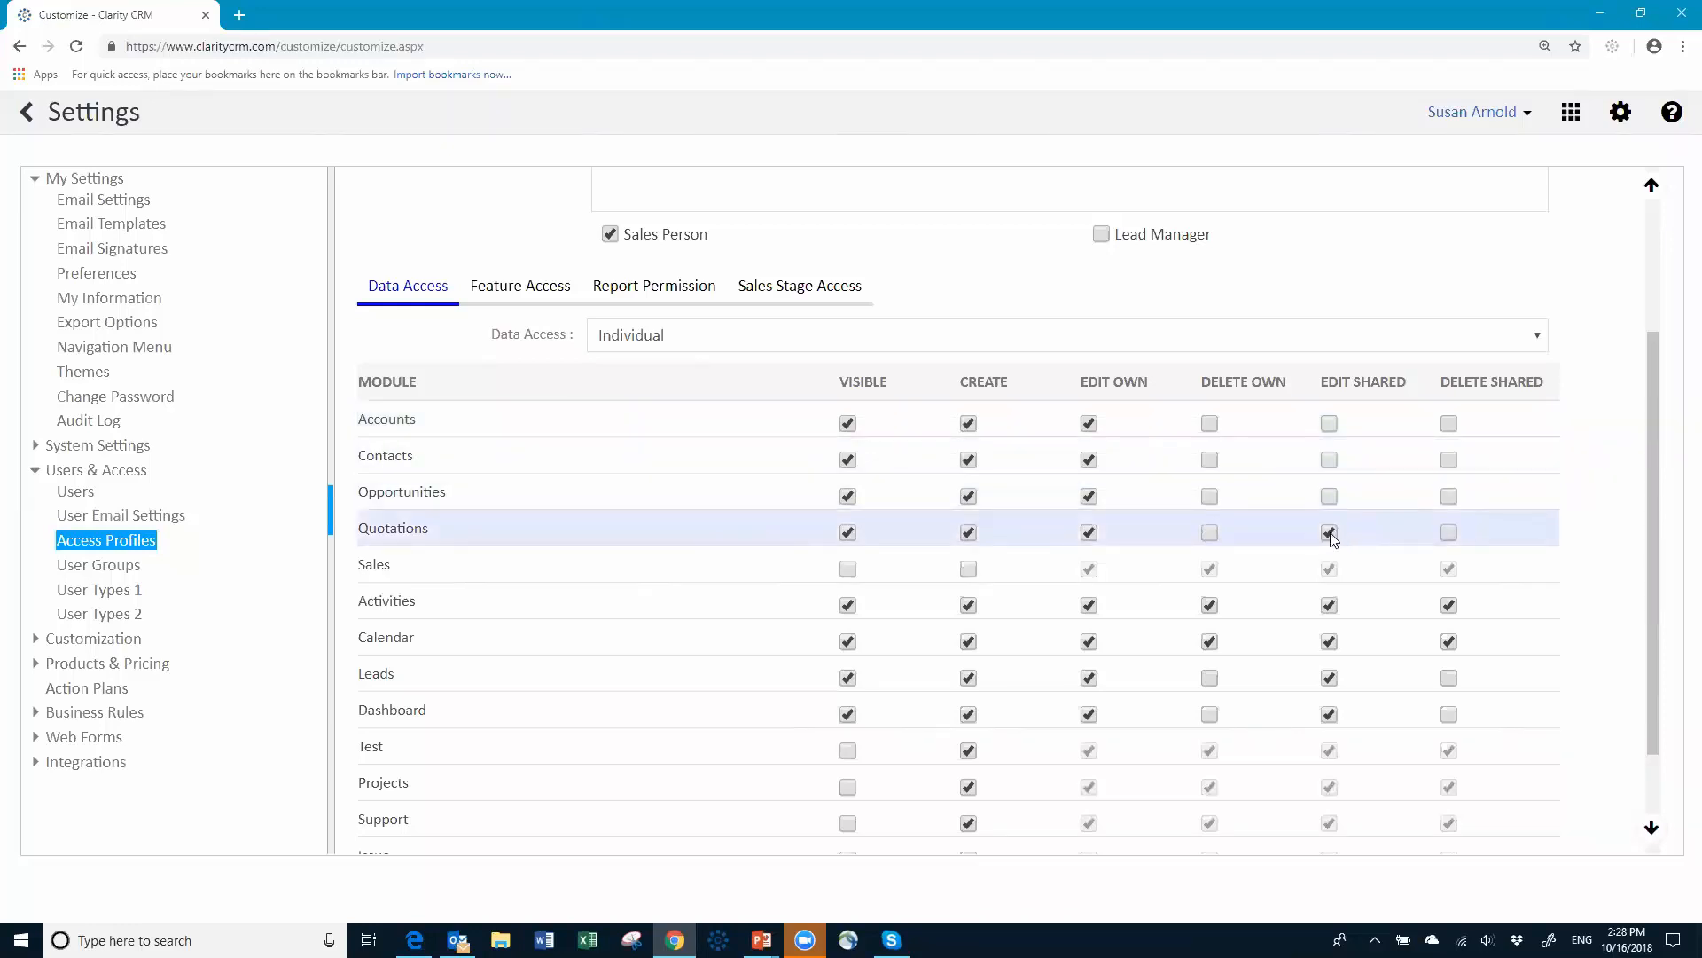
{"action": "left_click", "coordinate": [1330, 532]}
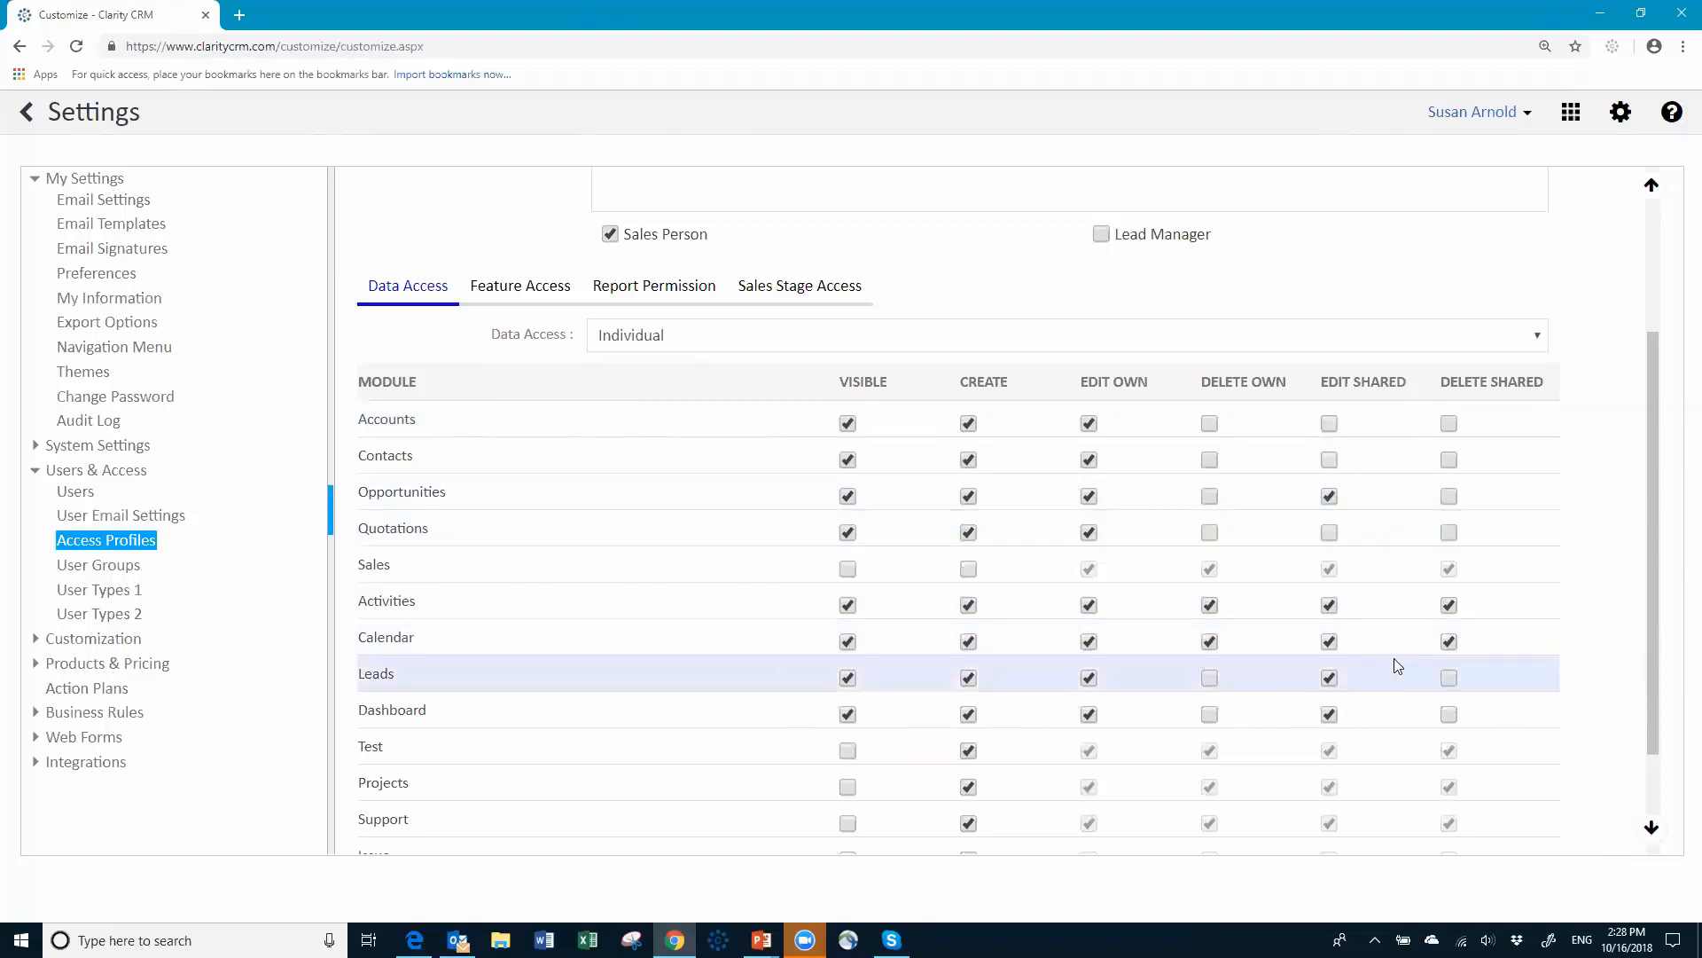
{"action": "left_click", "coordinate": [1330, 608]}
{"action": "left_click", "coordinate": [1330, 644]}
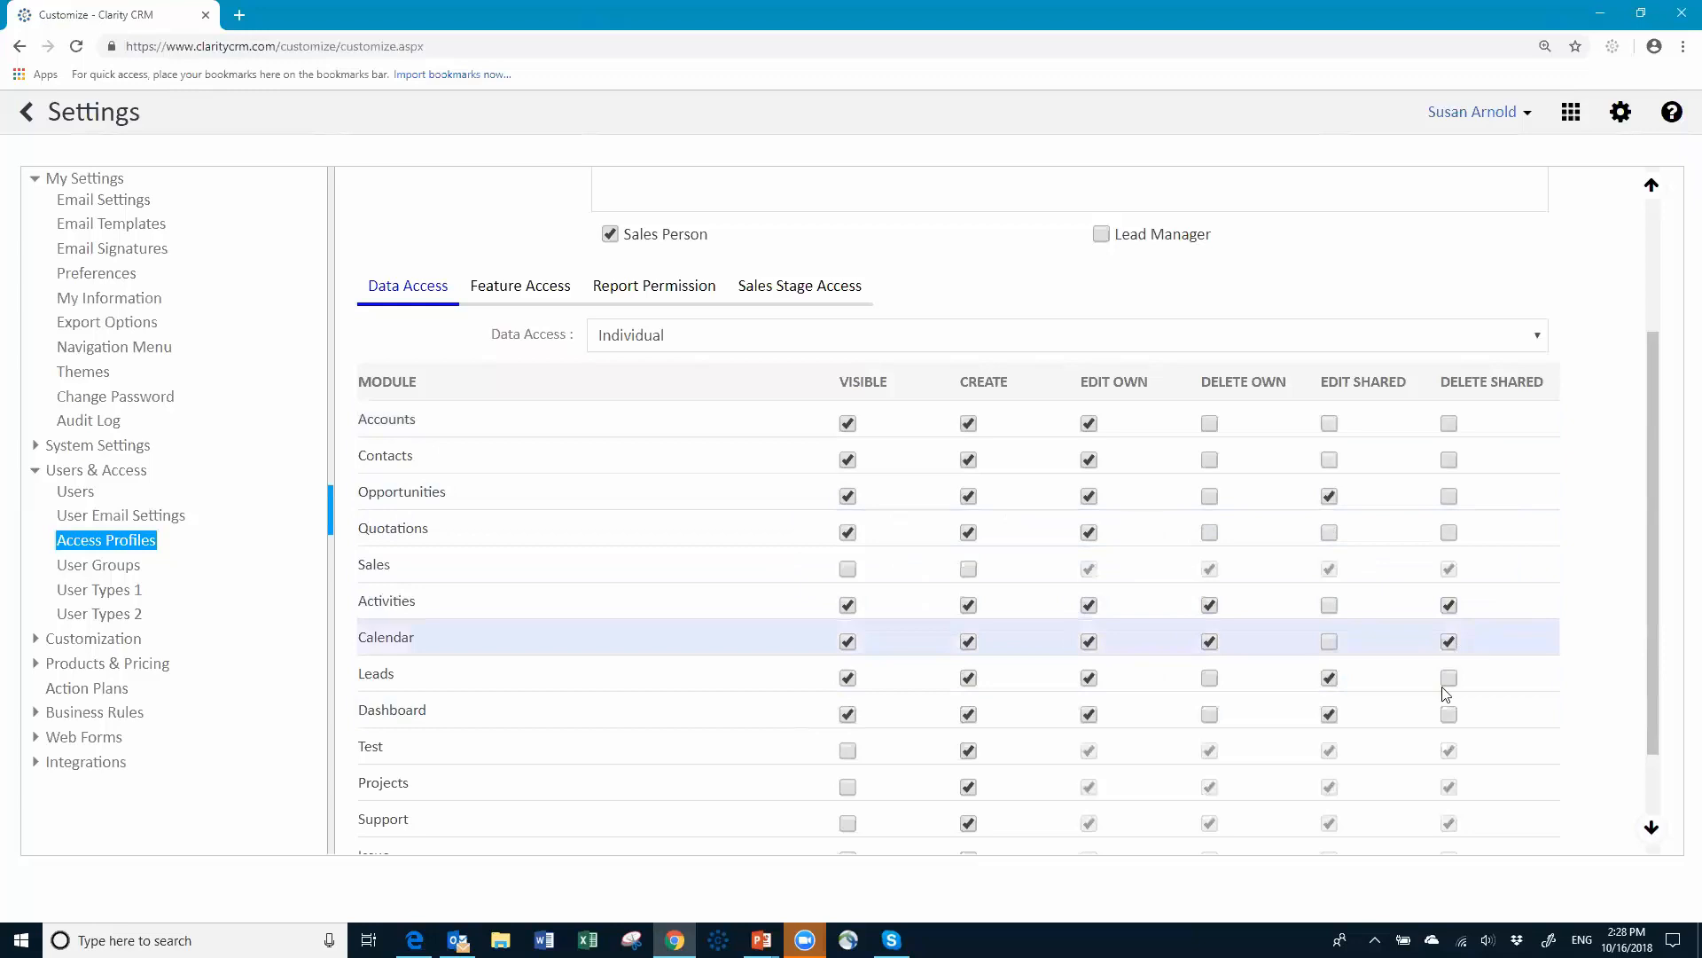
Step: Remove Delete Shared for Activities and Calendar, then show the profile's feature access
{"action": "left_click", "coordinate": [1449, 604]}
{"action": "left_click", "coordinate": [1448, 641]}
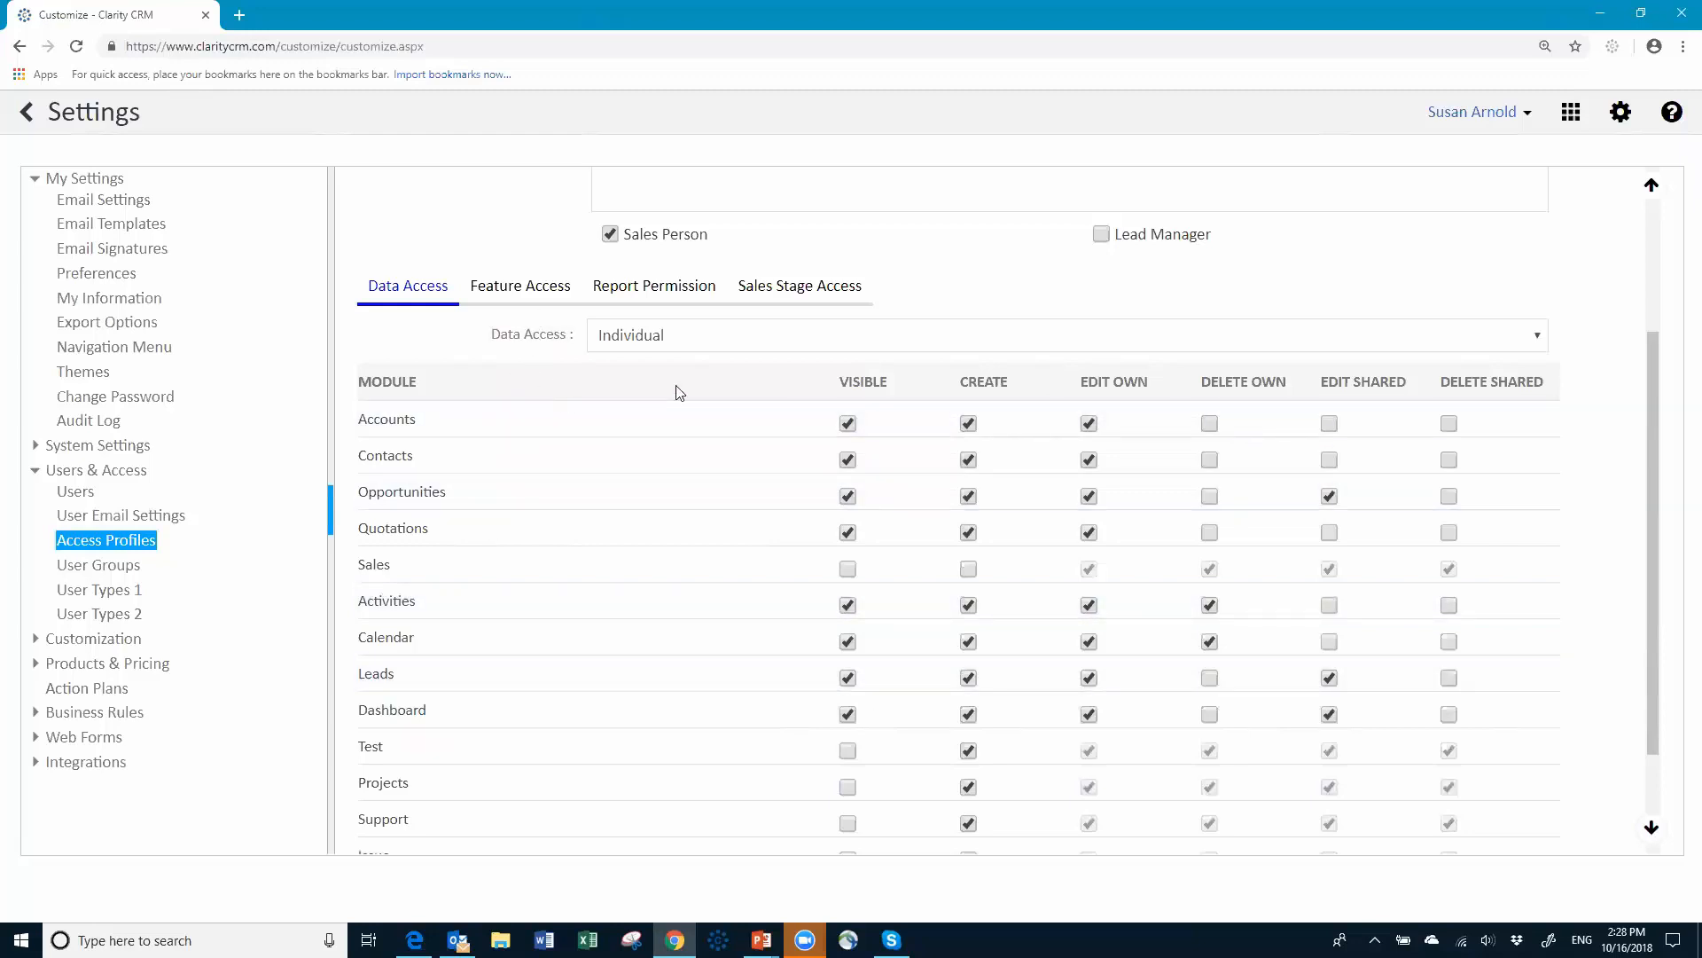
{"action": "left_click", "coordinate": [513, 288]}
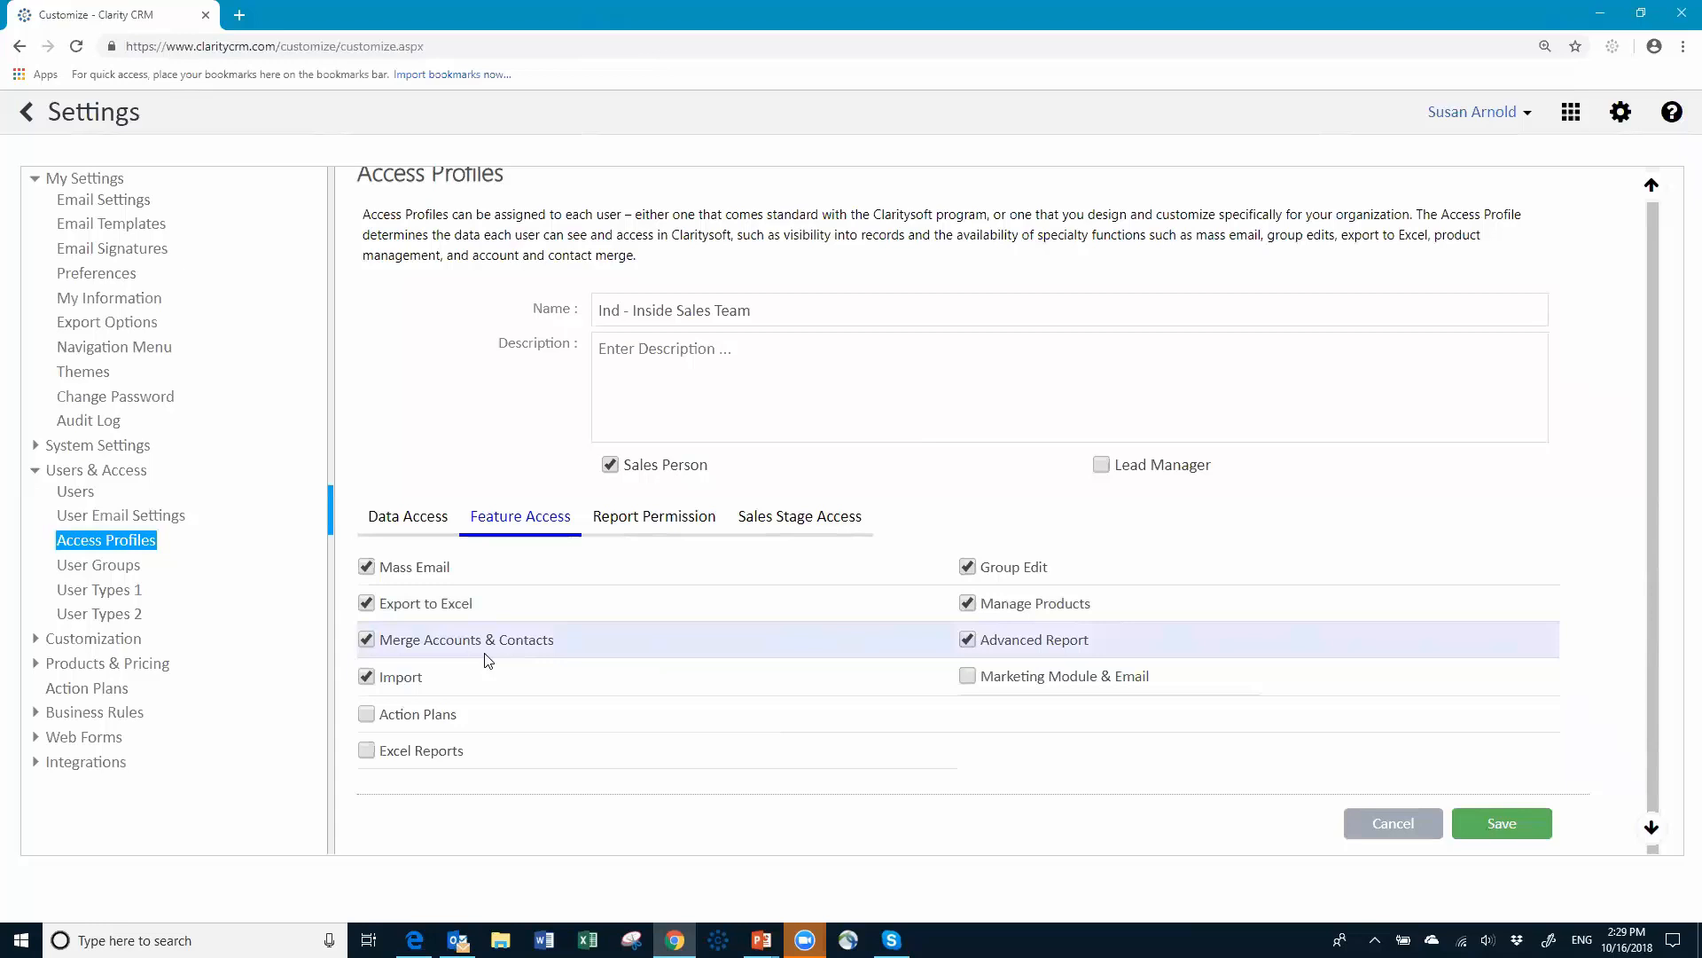
Step: Turn off the Import and Manage Products features, then show the report permissions
{"action": "left_click", "coordinate": [367, 678]}
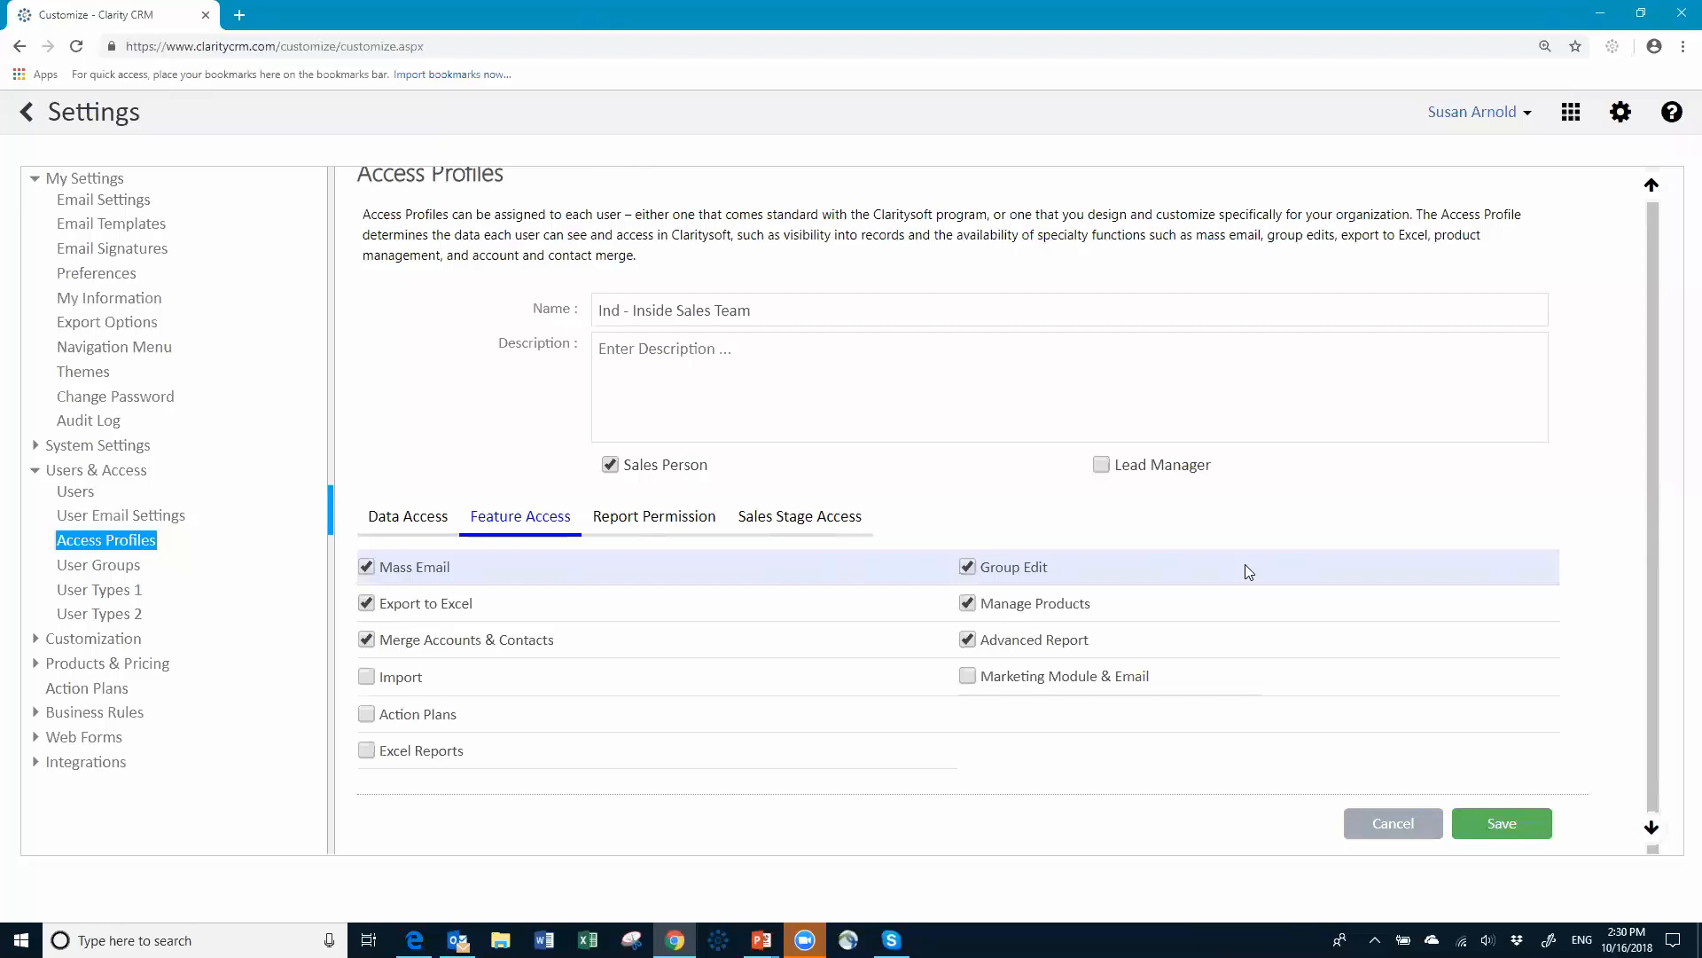
{"action": "left_click", "coordinate": [973, 608]}
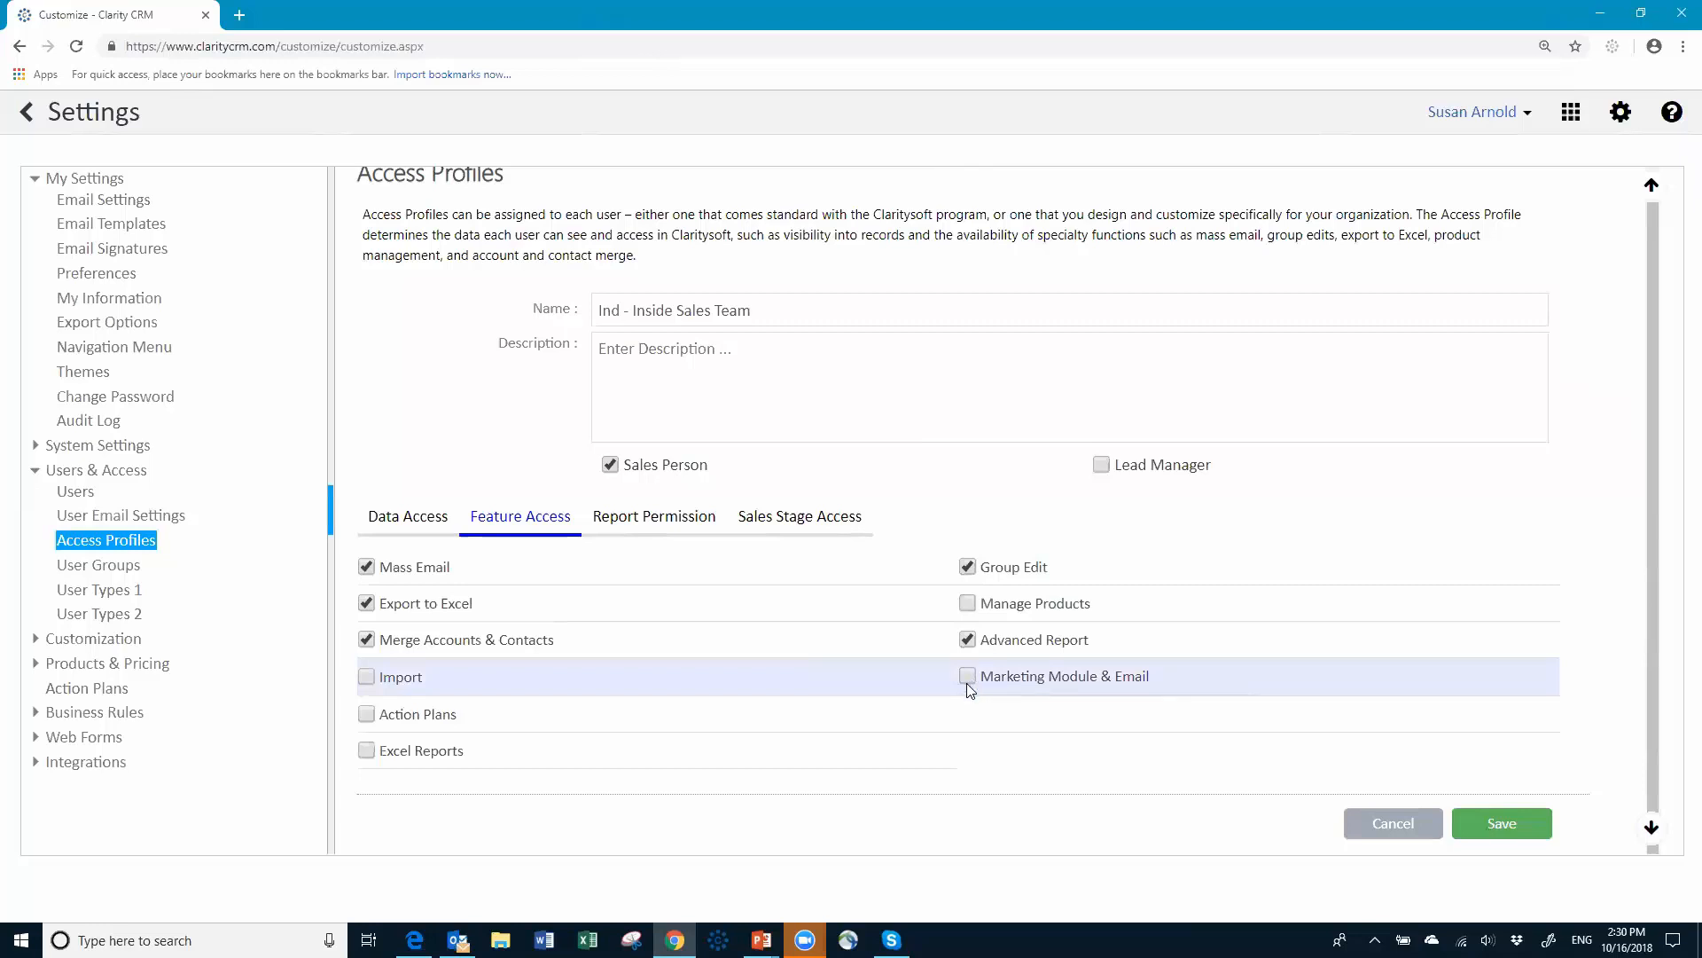
{"action": "left_click", "coordinate": [681, 524]}
{"action": "scroll", "coordinate": [682, 526], "scroll_direction": "down", "scroll_amount": 3}
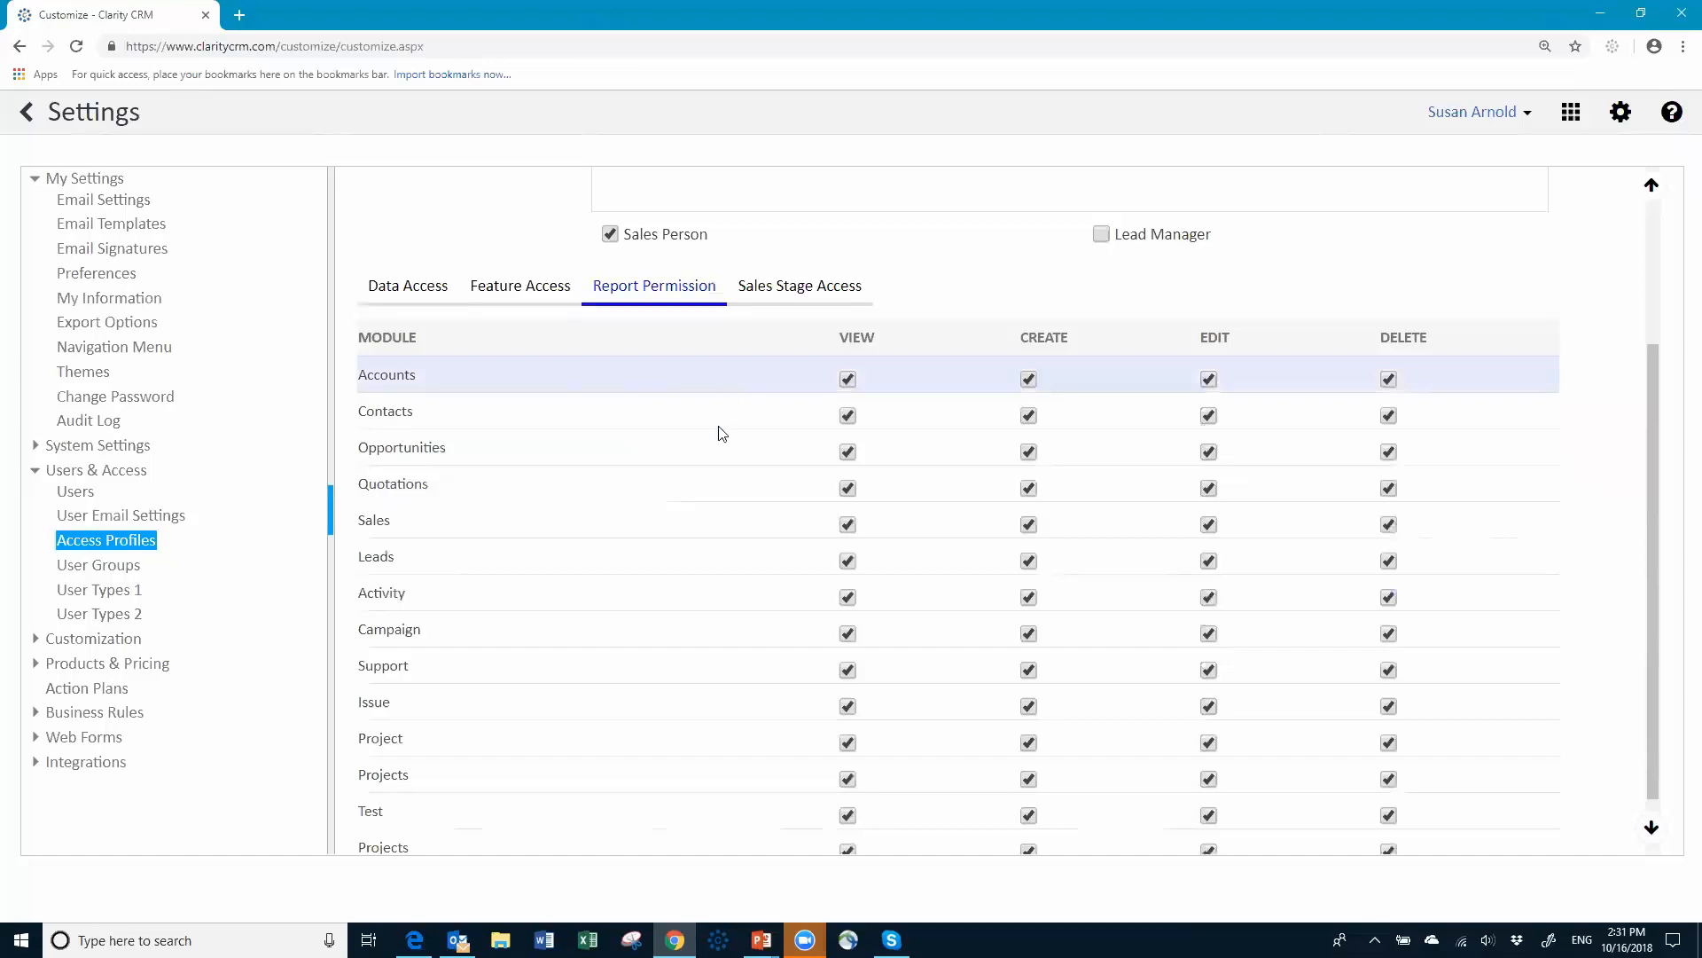
Step: Deny report View for Sales, Support, Issue, Project, both Projects rows, Test and Campaign
{"action": "left_click", "coordinate": [847, 524]}
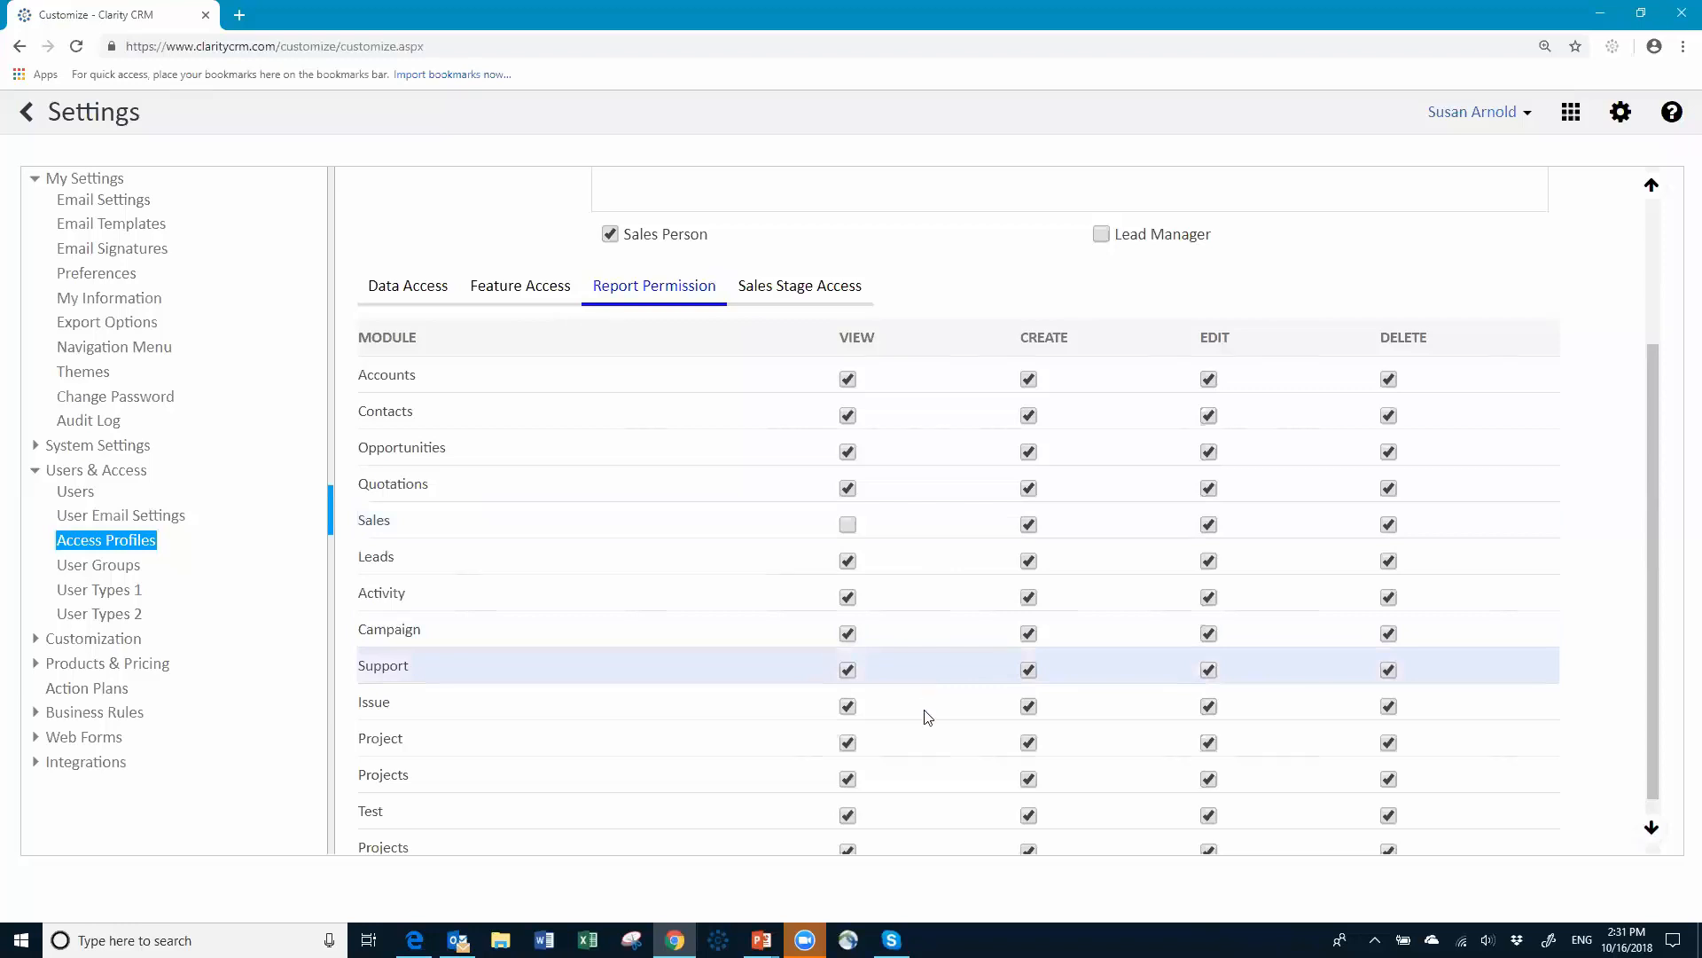
{"action": "left_click", "coordinate": [847, 670]}
{"action": "left_click", "coordinate": [848, 706]}
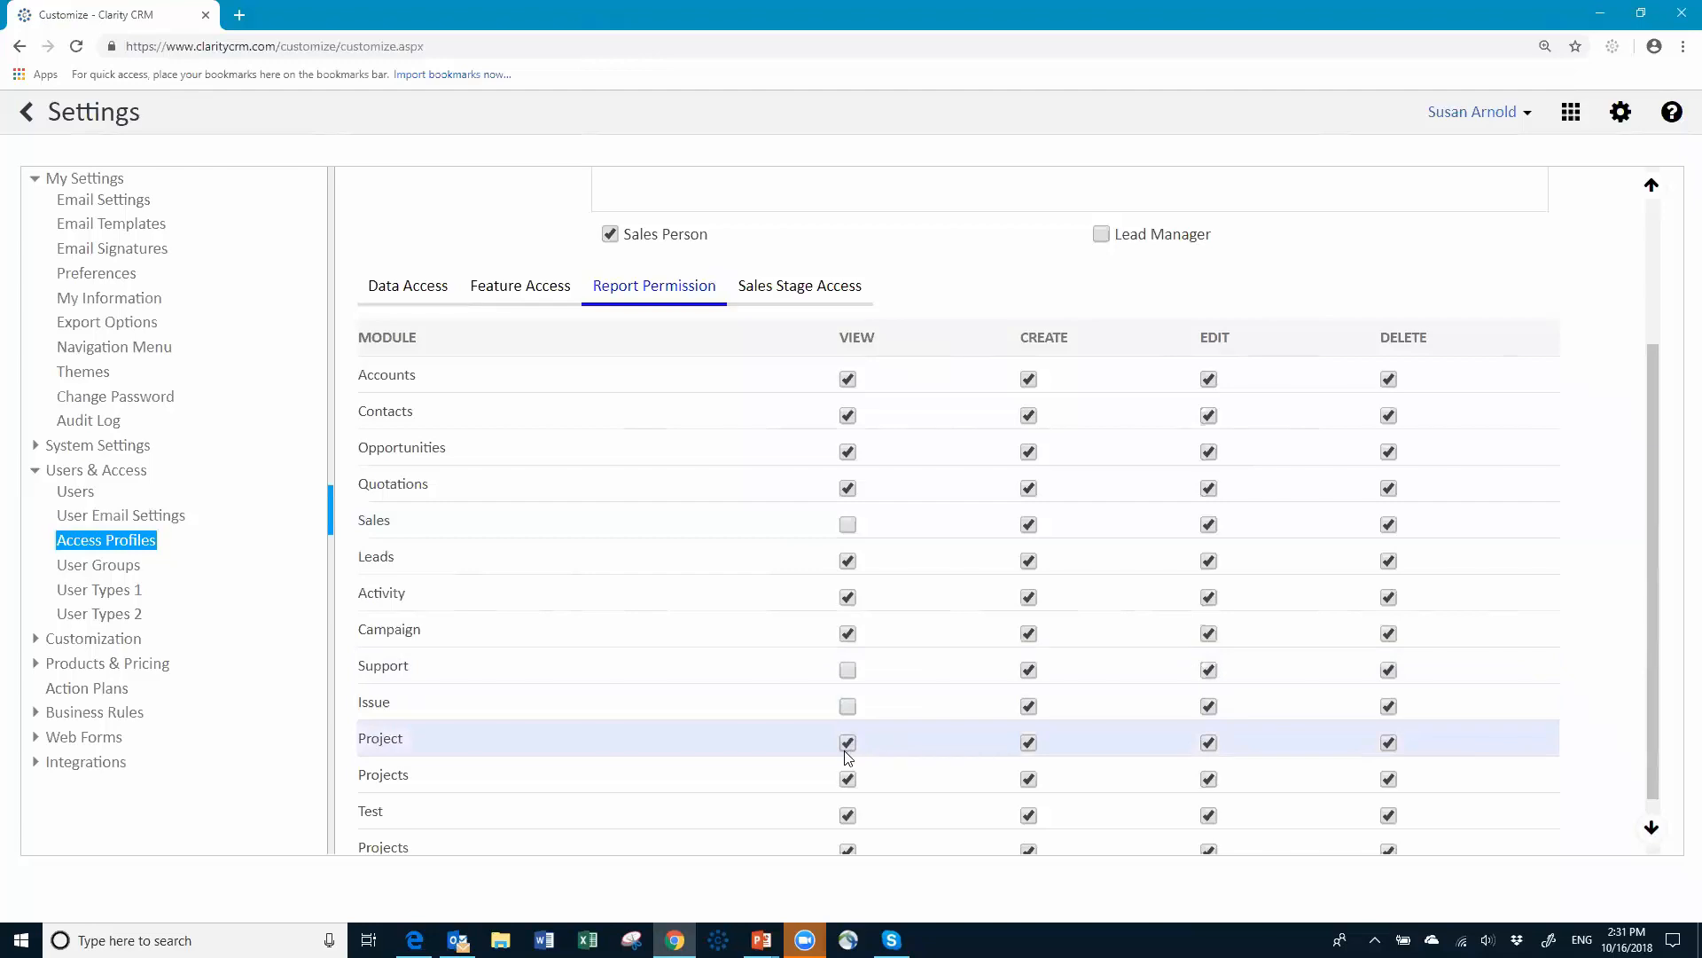
{"action": "left_click", "coordinate": [847, 749]}
{"action": "left_click", "coordinate": [847, 783]}
{"action": "left_click", "coordinate": [848, 815]}
{"action": "left_click", "coordinate": [848, 849]}
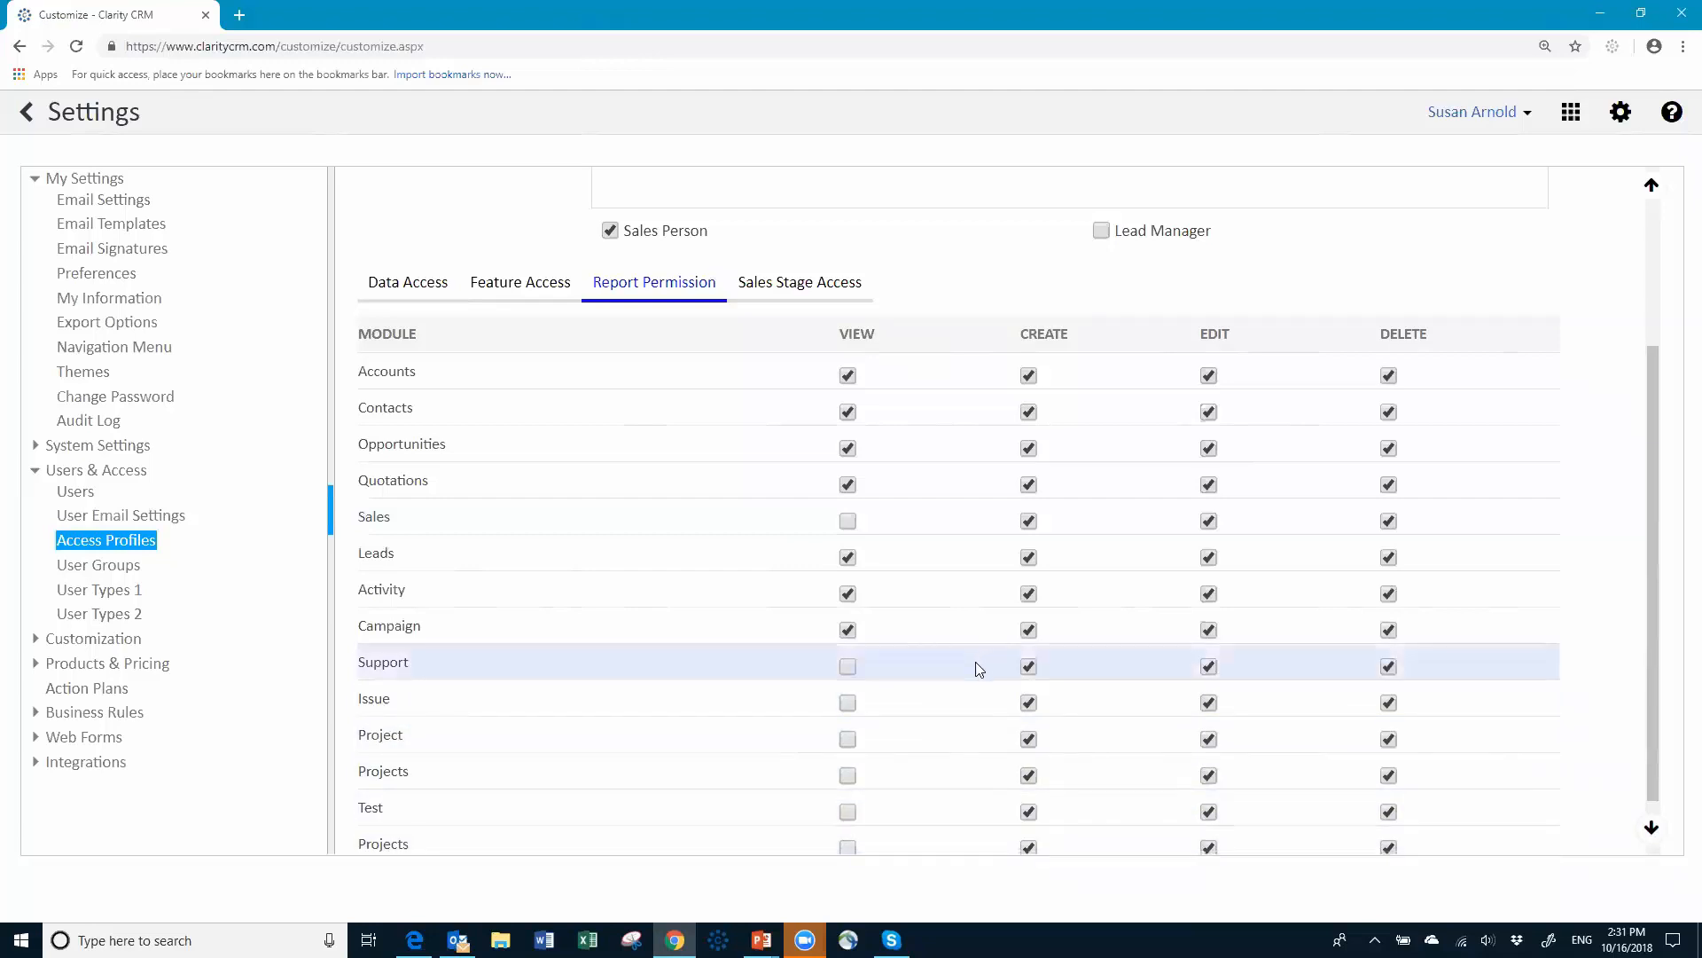
{"action": "scroll", "coordinate": [967, 683], "scroll_direction": "down", "scroll_amount": 1}
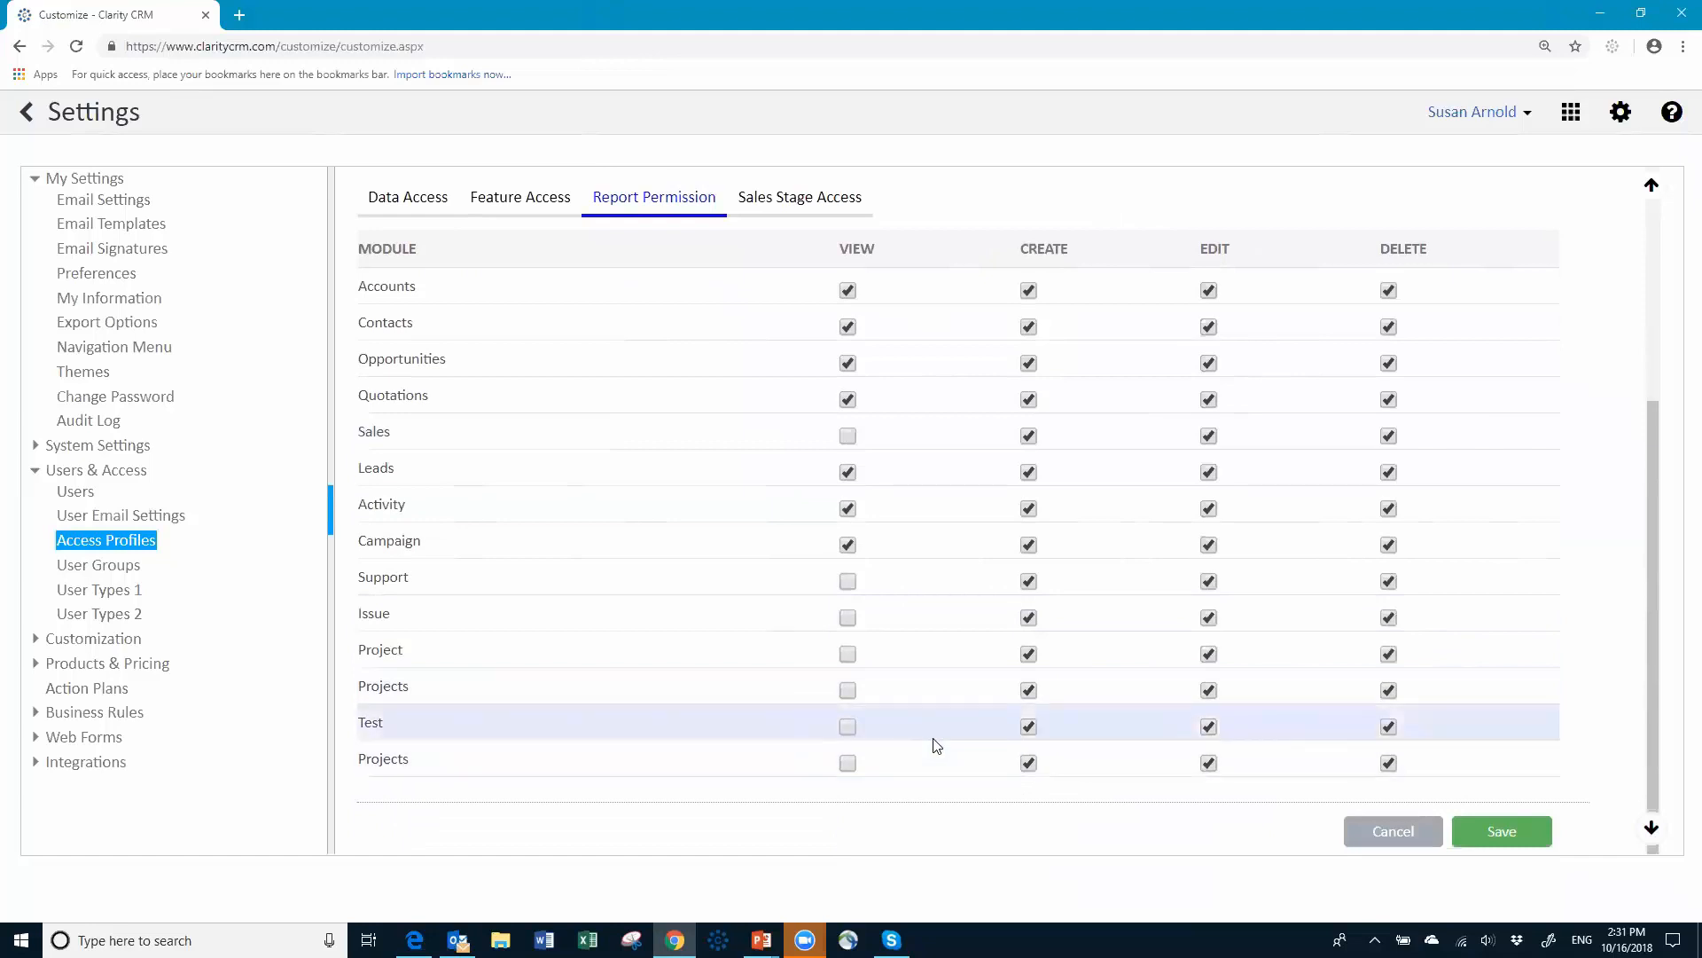
{"action": "left_click", "coordinate": [848, 544]}
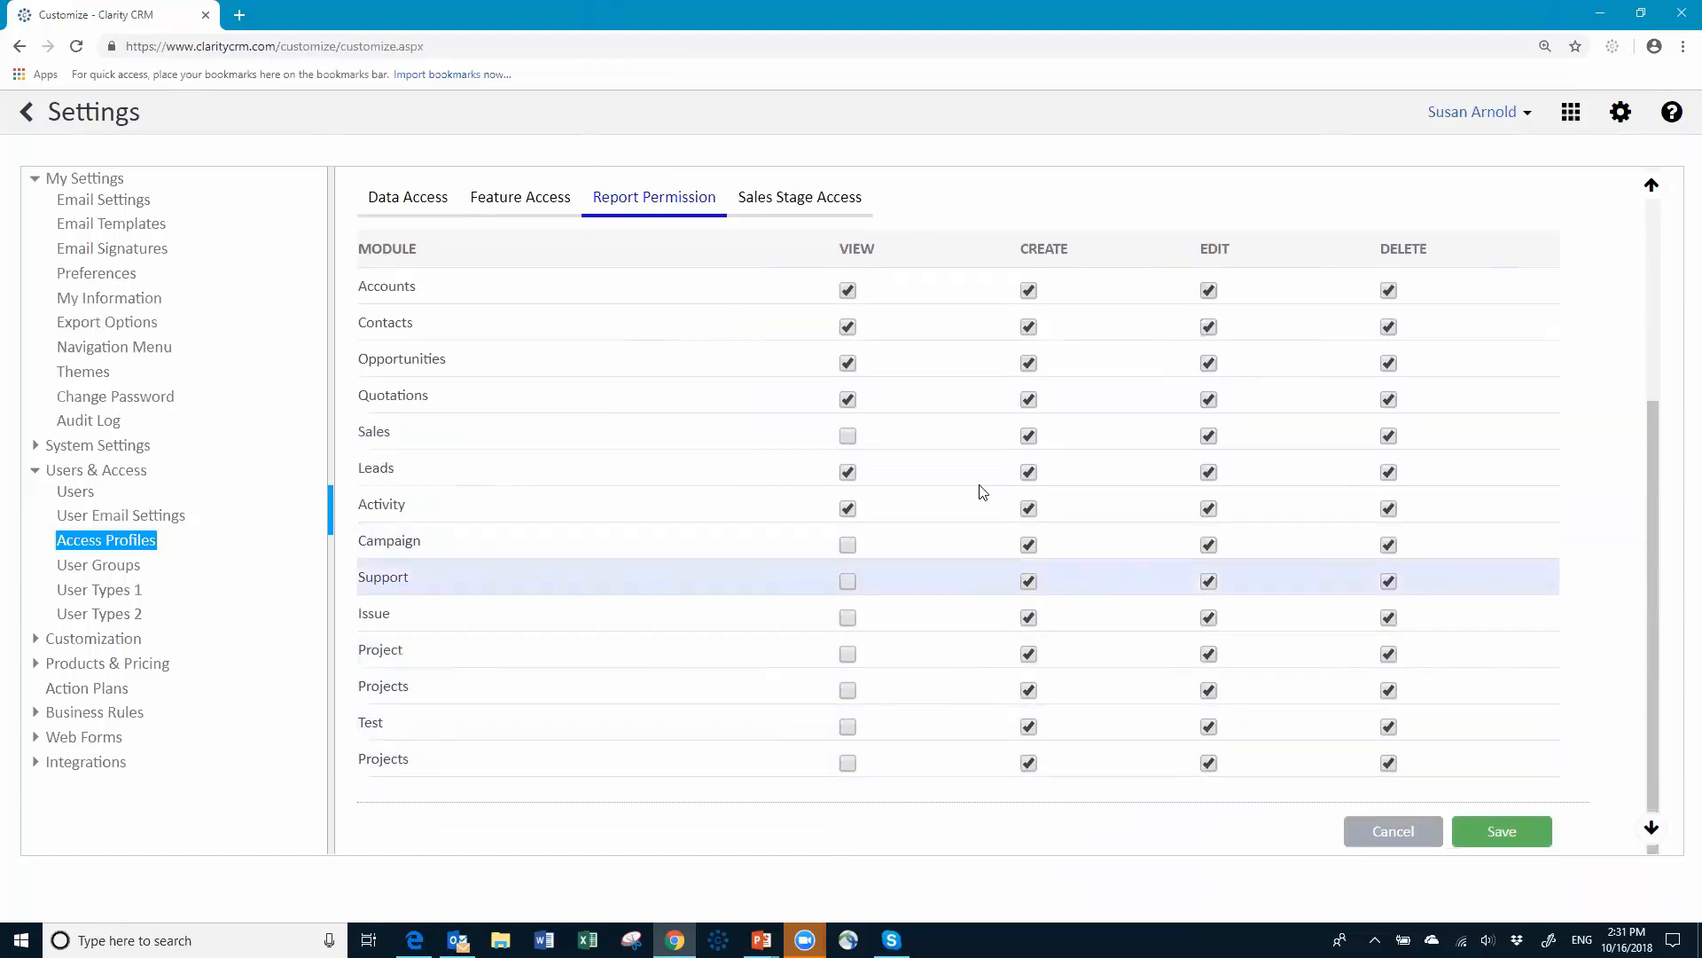
{"action": "scroll", "coordinate": [1064, 461], "scroll_direction": "up", "scroll_amount": 4}
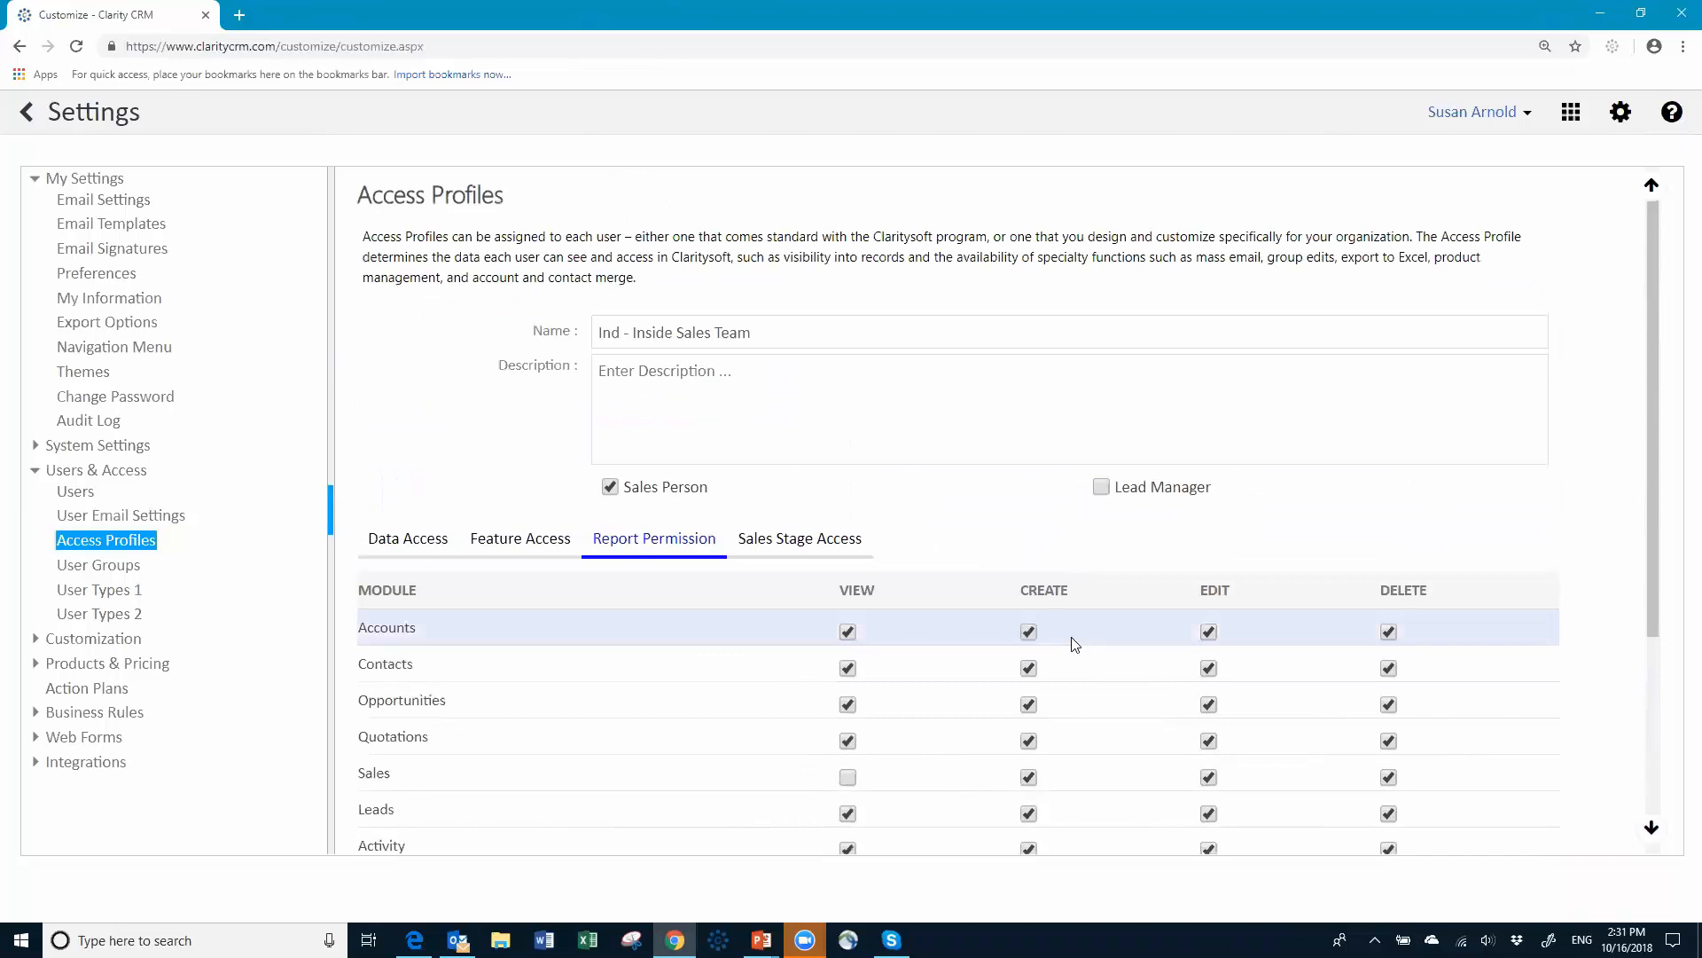
{"action": "scroll", "coordinate": [1068, 621], "scroll_direction": "down", "scroll_amount": 2}
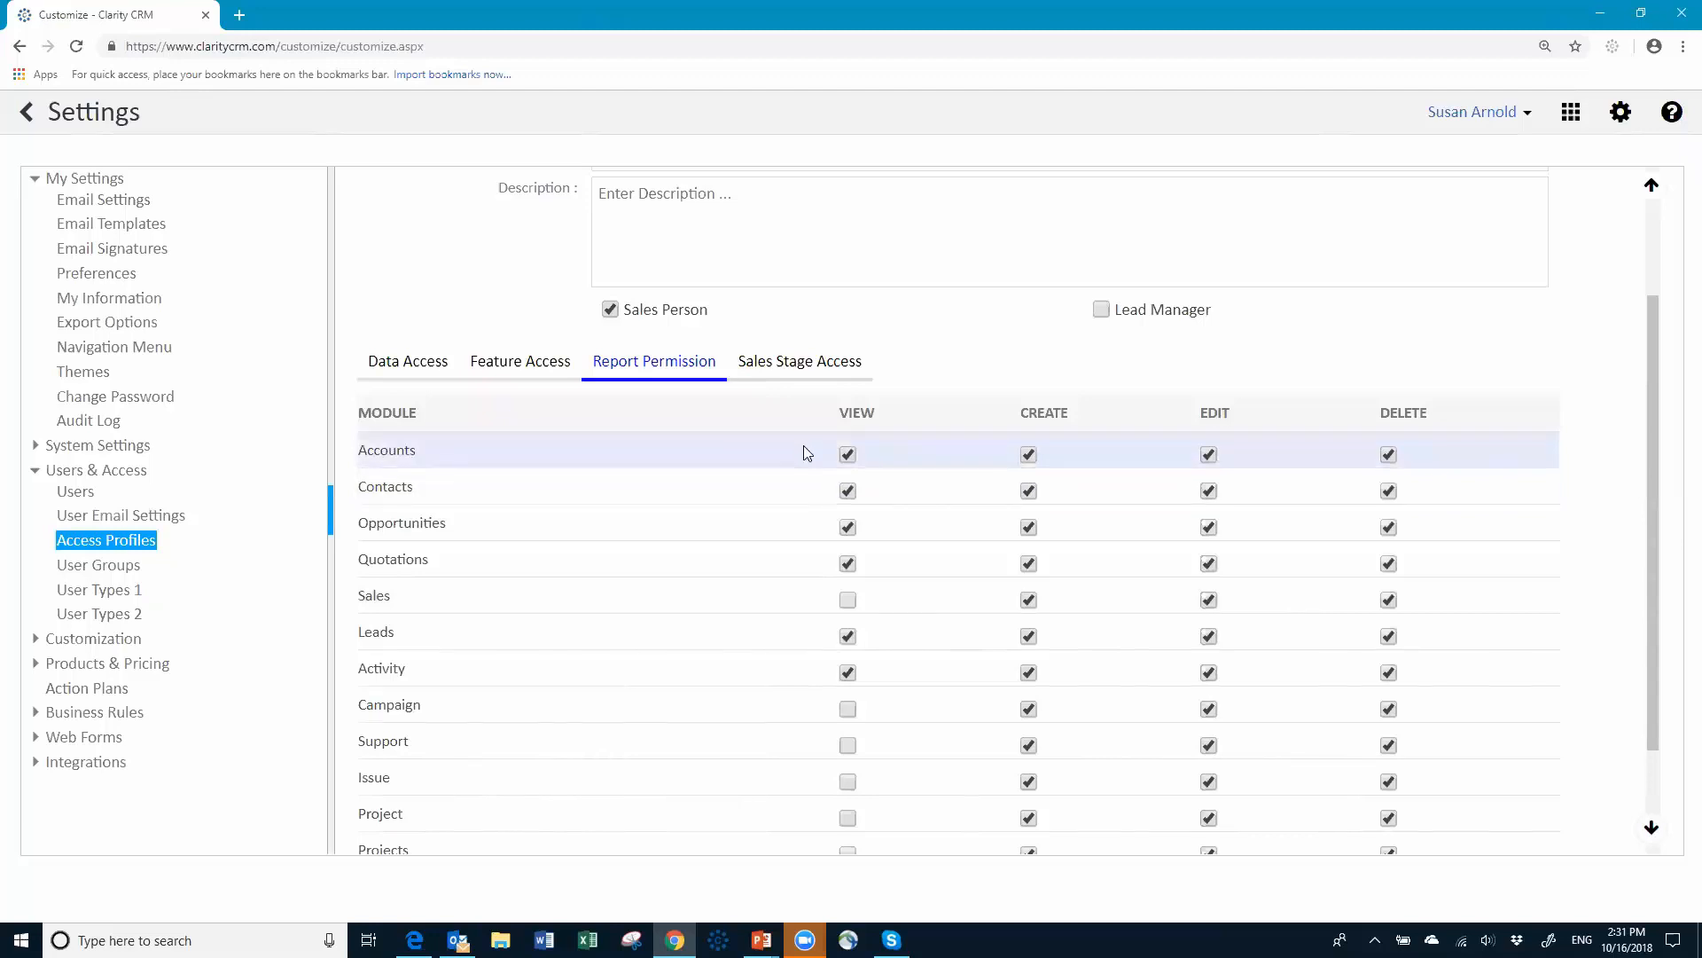
Step: Hide the Presentation sales stage on the Sales Stage Access tab
{"action": "left_click", "coordinate": [807, 373]}
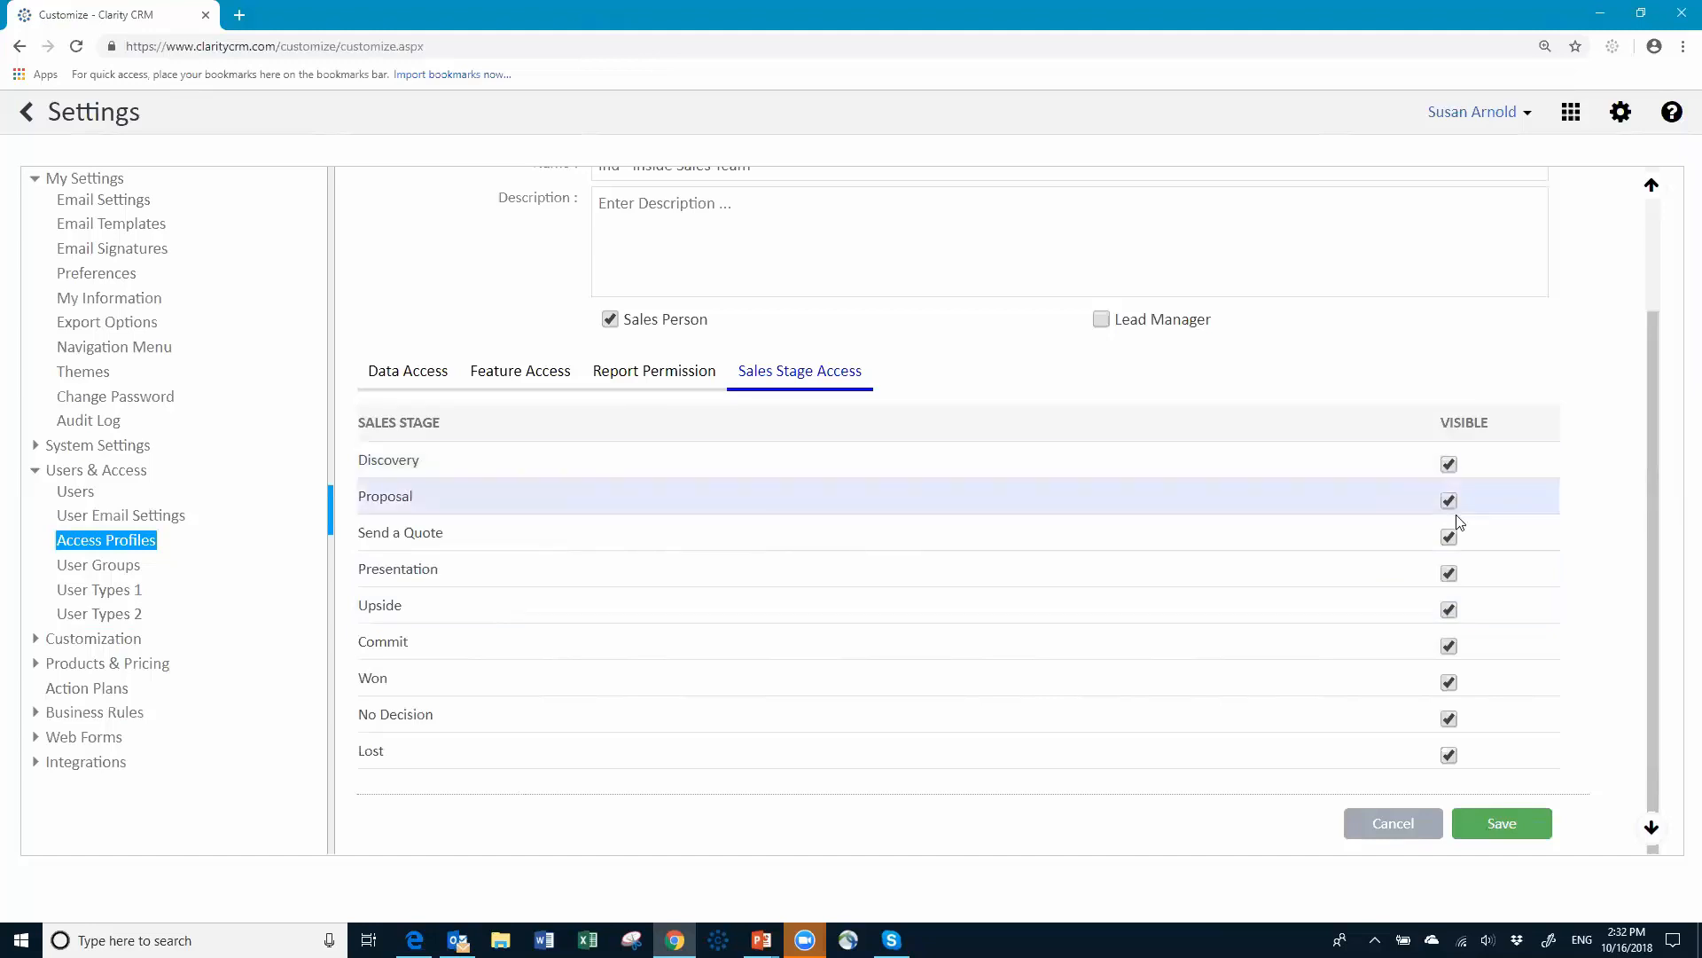
{"action": "left_click", "coordinate": [1450, 570]}
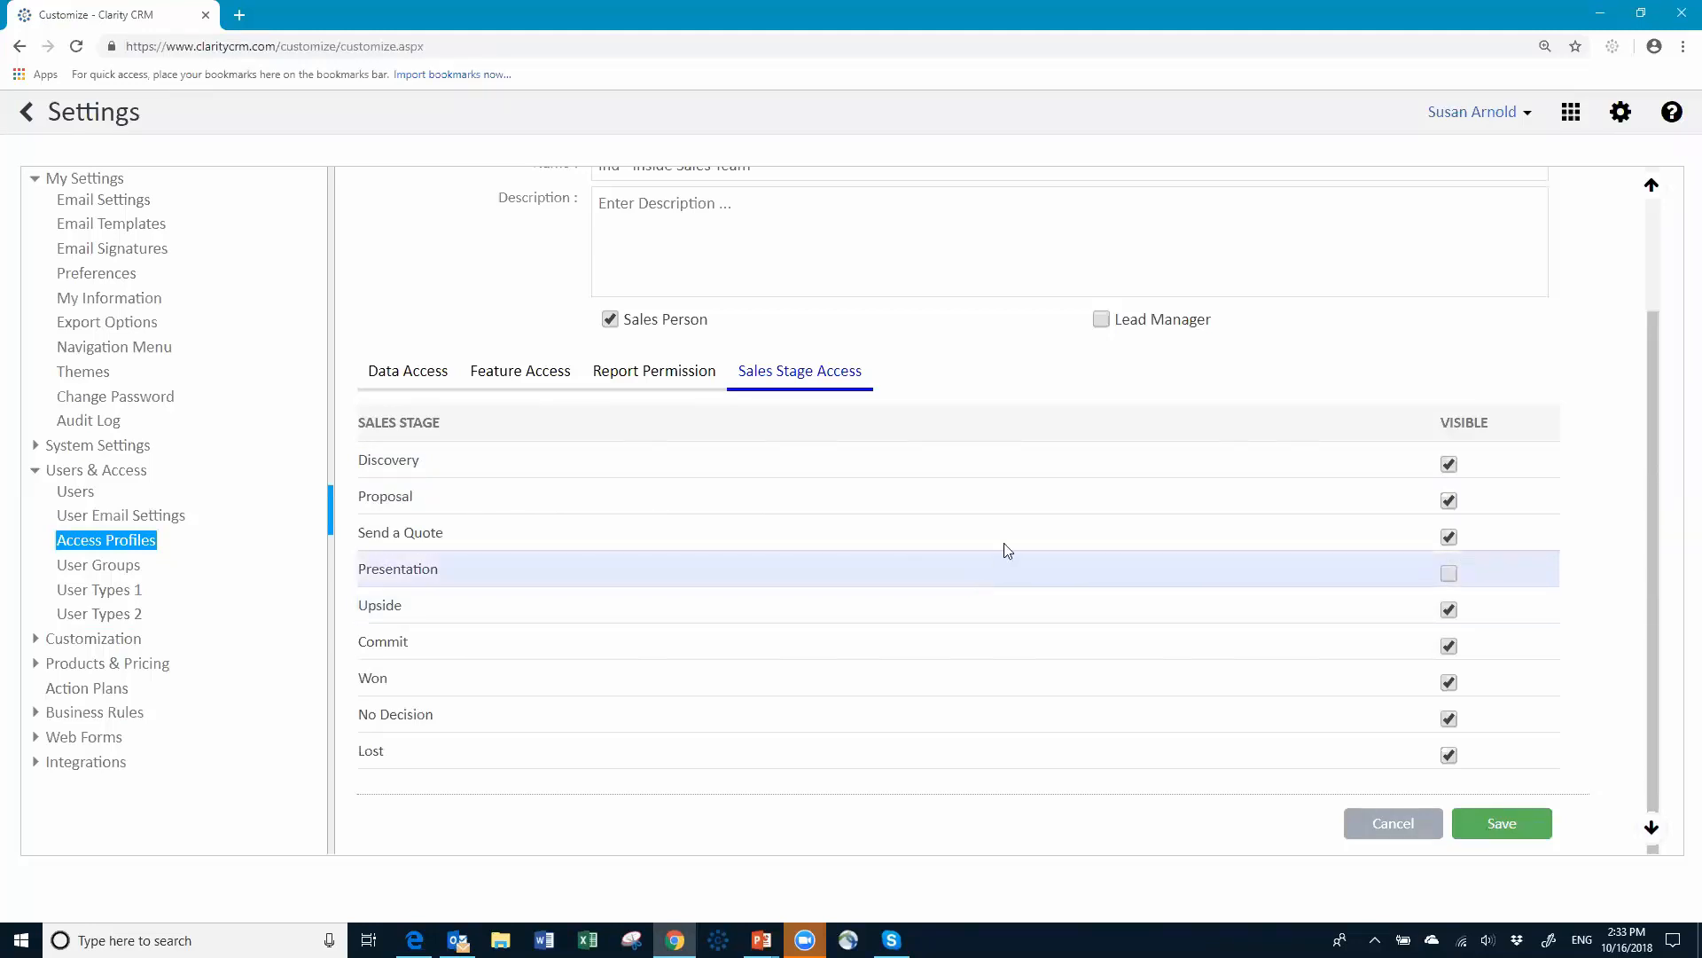
{"action": "scroll", "coordinate": [1019, 317], "scroll_direction": "up", "scroll_amount": 2}
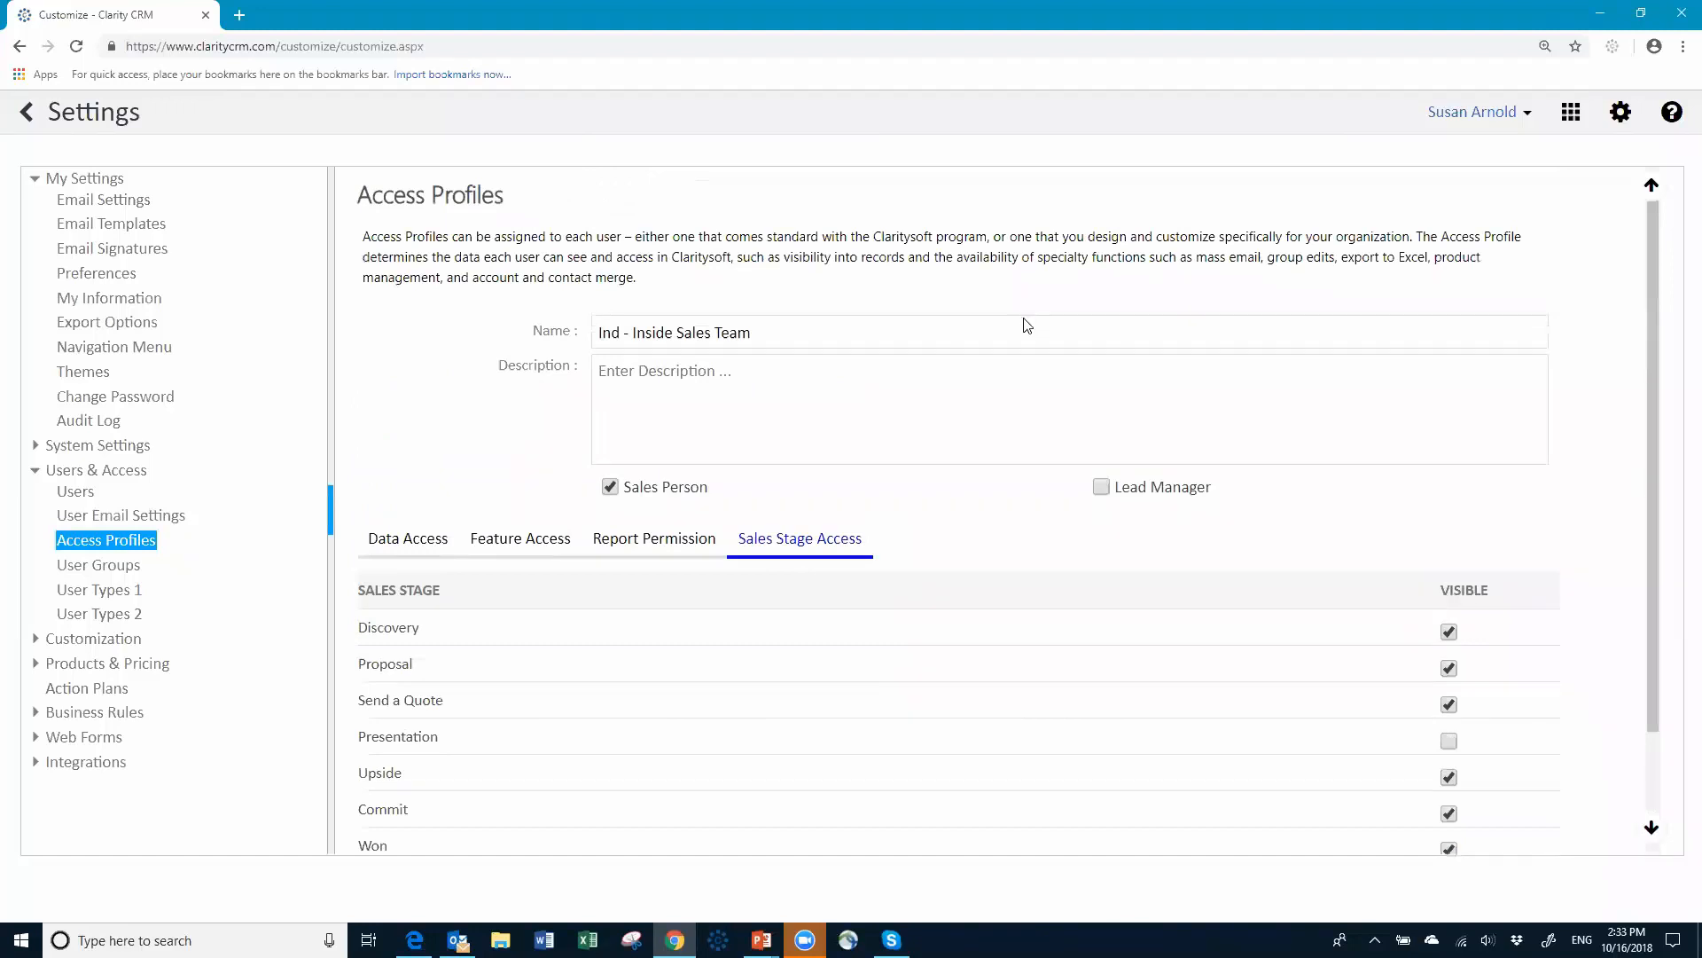
{"action": "scroll", "coordinate": [1024, 321], "scroll_direction": "down", "scroll_amount": 2}
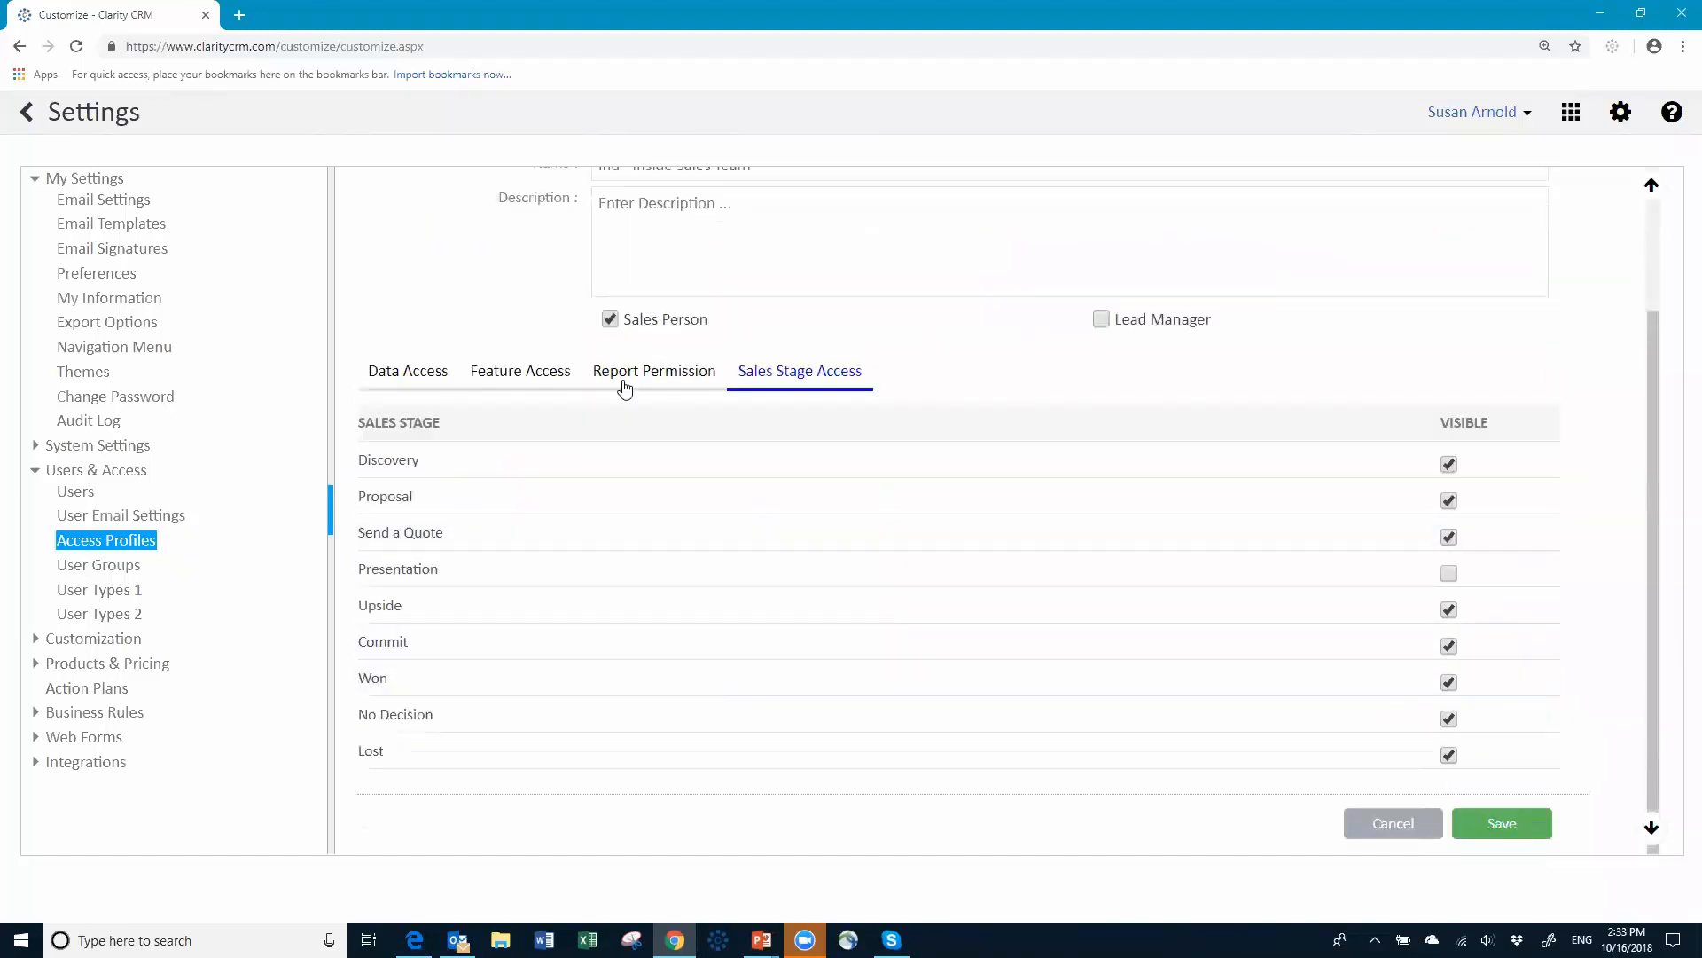
Step: Return to the Data Access tab and scroll down to the Save button
{"action": "left_click", "coordinate": [426, 388]}
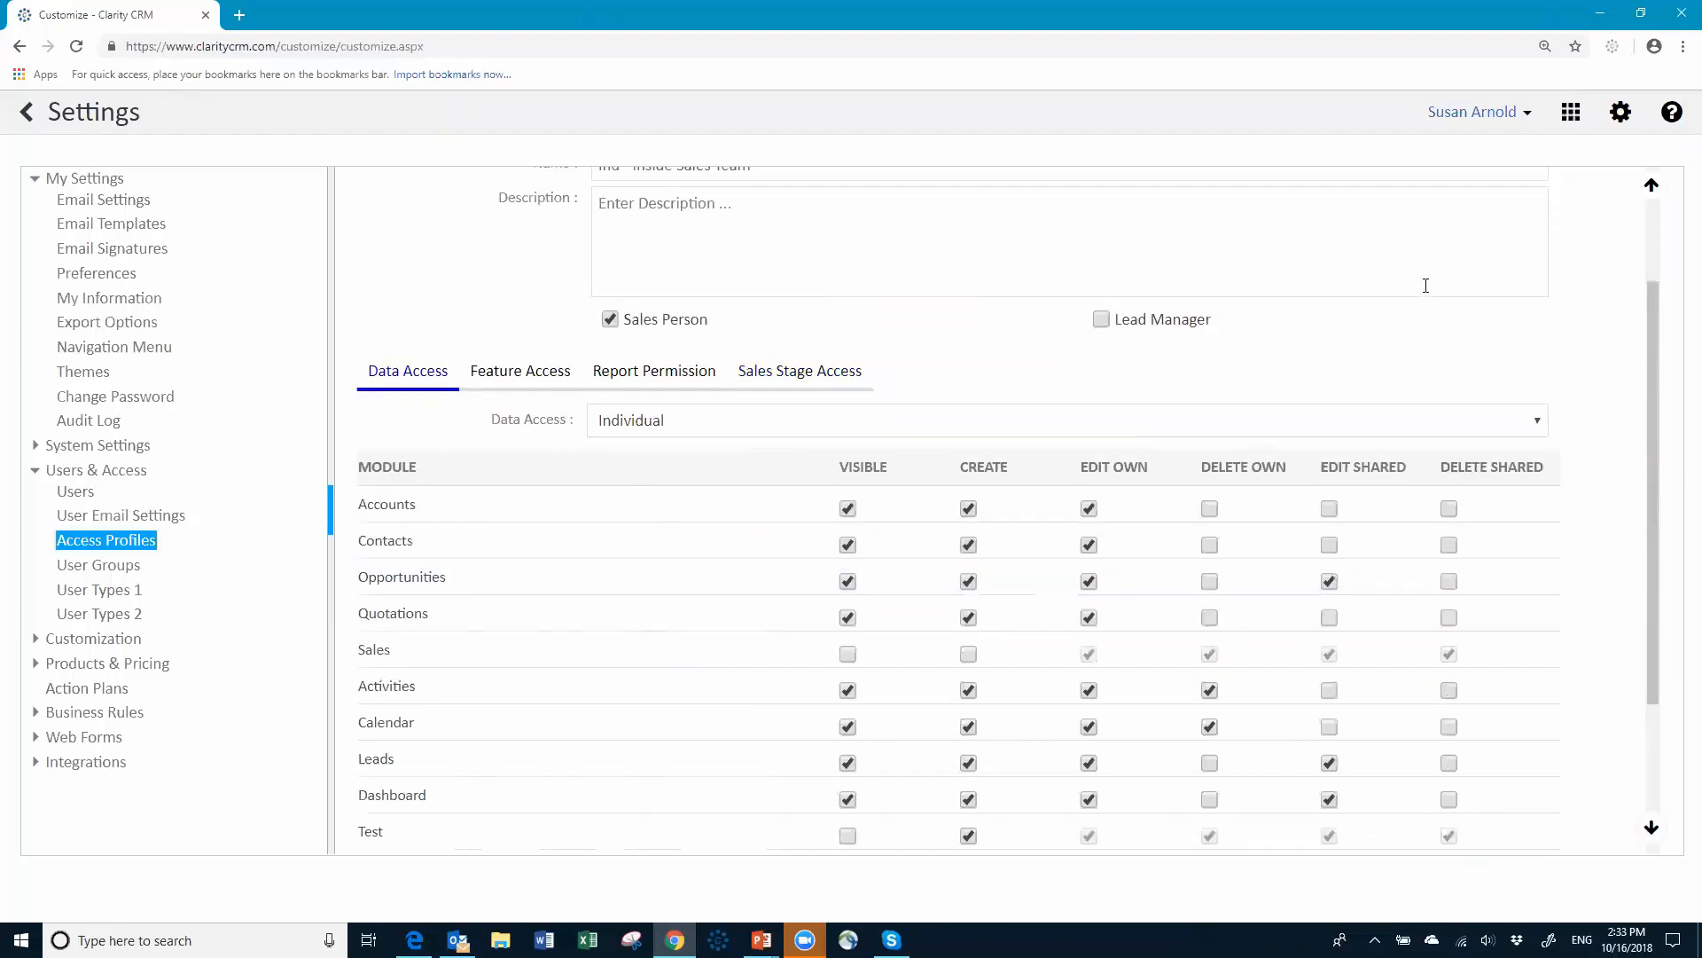
{"action": "scroll", "coordinate": [1425, 285], "scroll_direction": "up", "scroll_amount": 2}
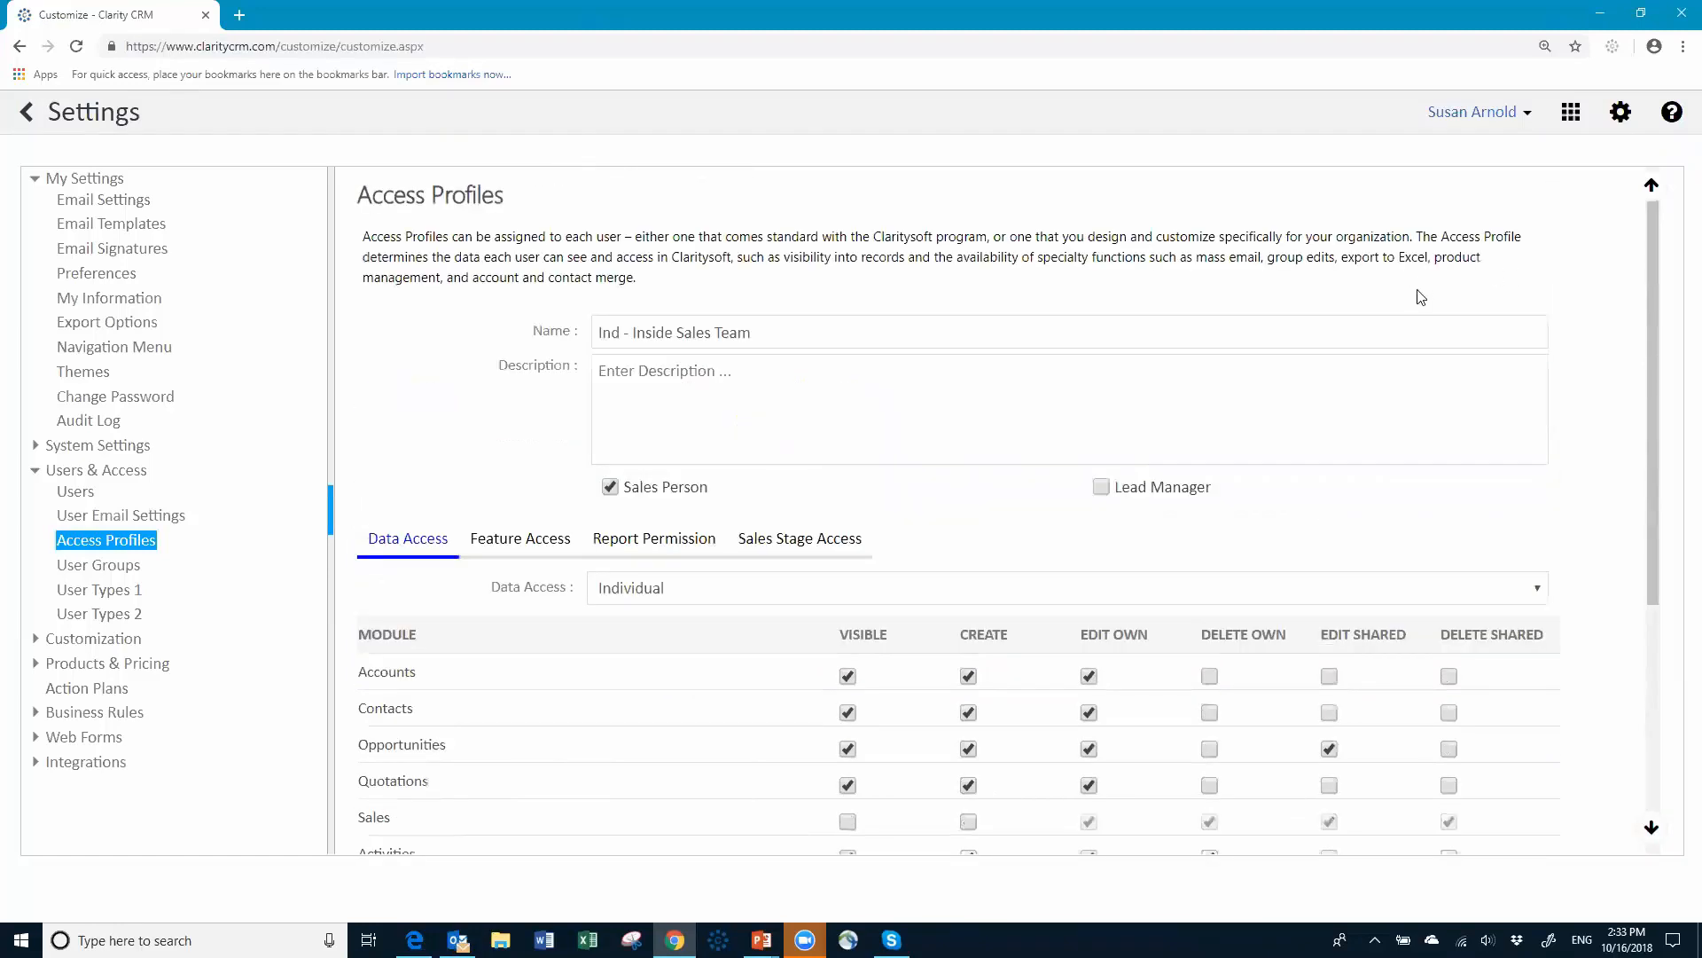
{"action": "scroll", "coordinate": [1423, 293], "scroll_direction": "down", "scroll_amount": 2}
{"action": "scroll", "coordinate": [1440, 608], "scroll_direction": "down", "scroll_amount": 3}
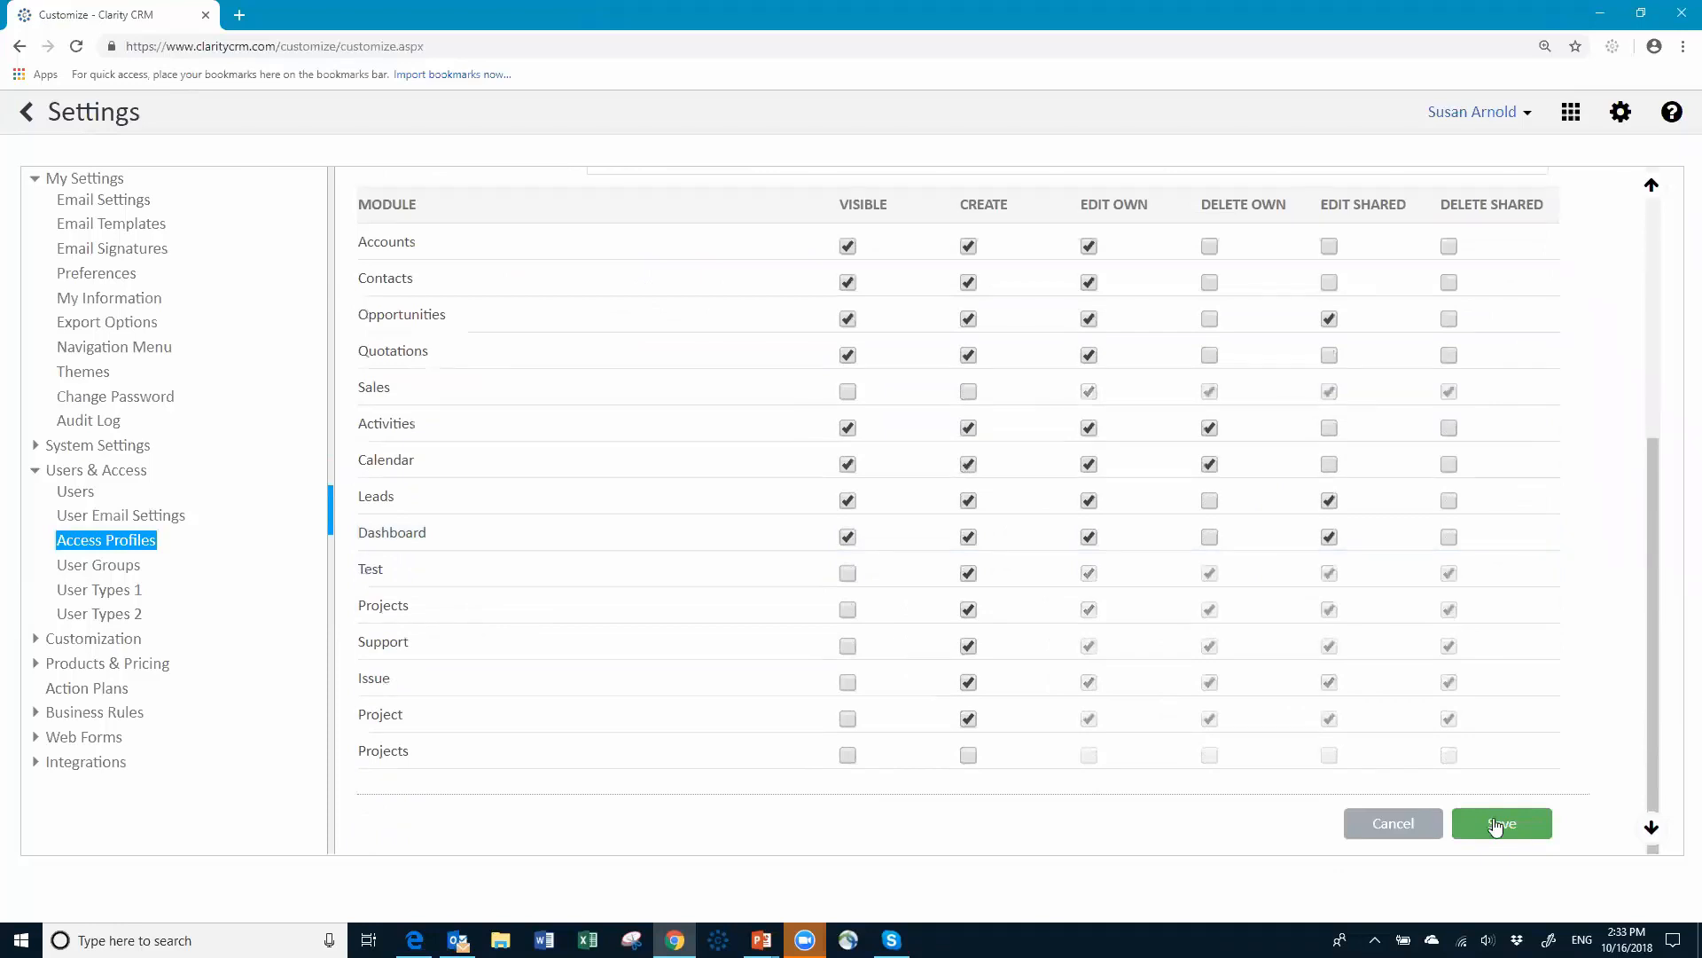
Step: Save the Ind - Inside Sales Team profile and open the second user's record
{"action": "left_click", "coordinate": [1494, 825]}
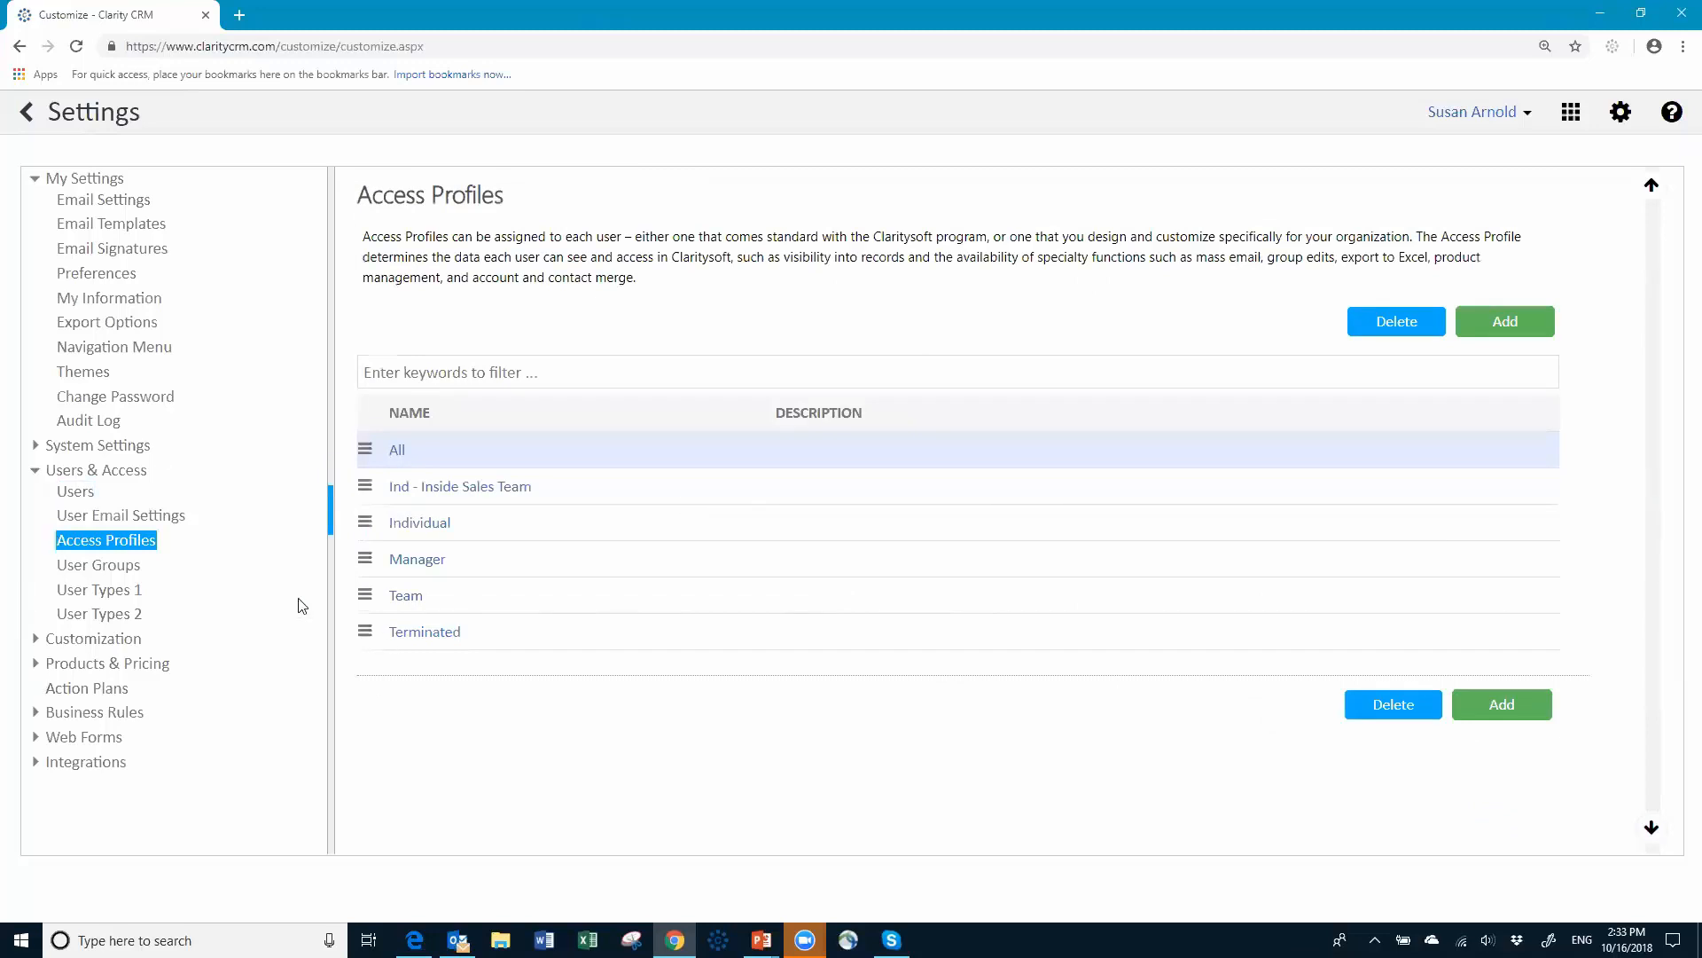
{"action": "left_click", "coordinate": [77, 498]}
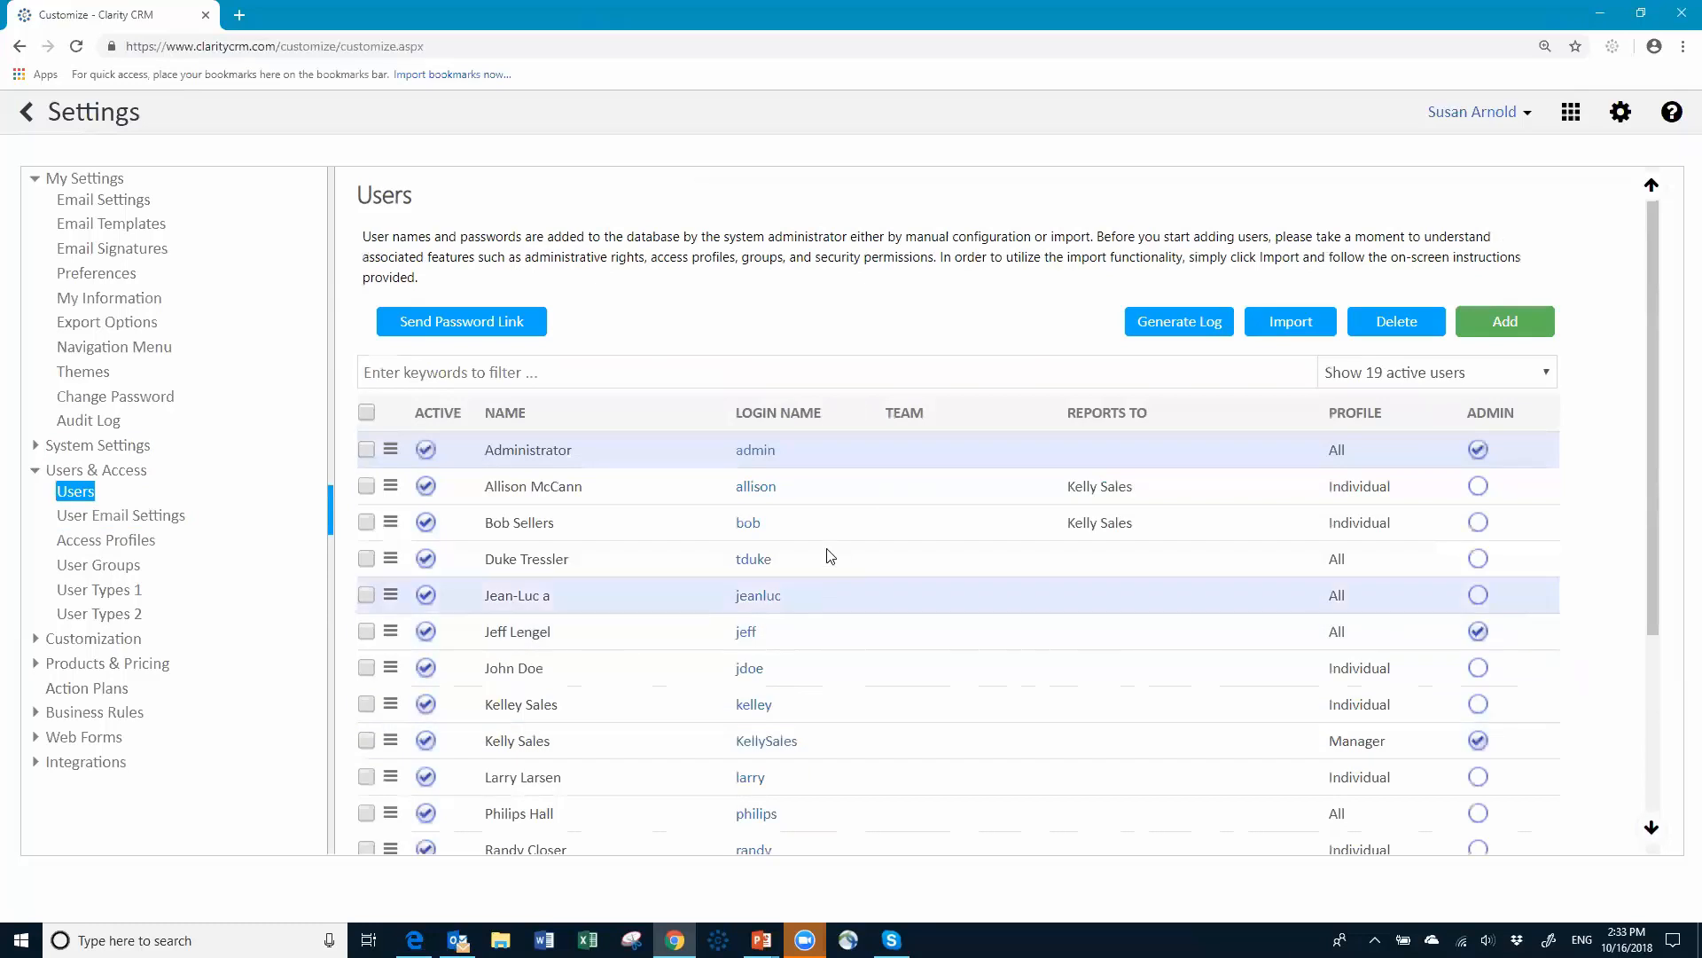
{"action": "left_click", "coordinate": [756, 489]}
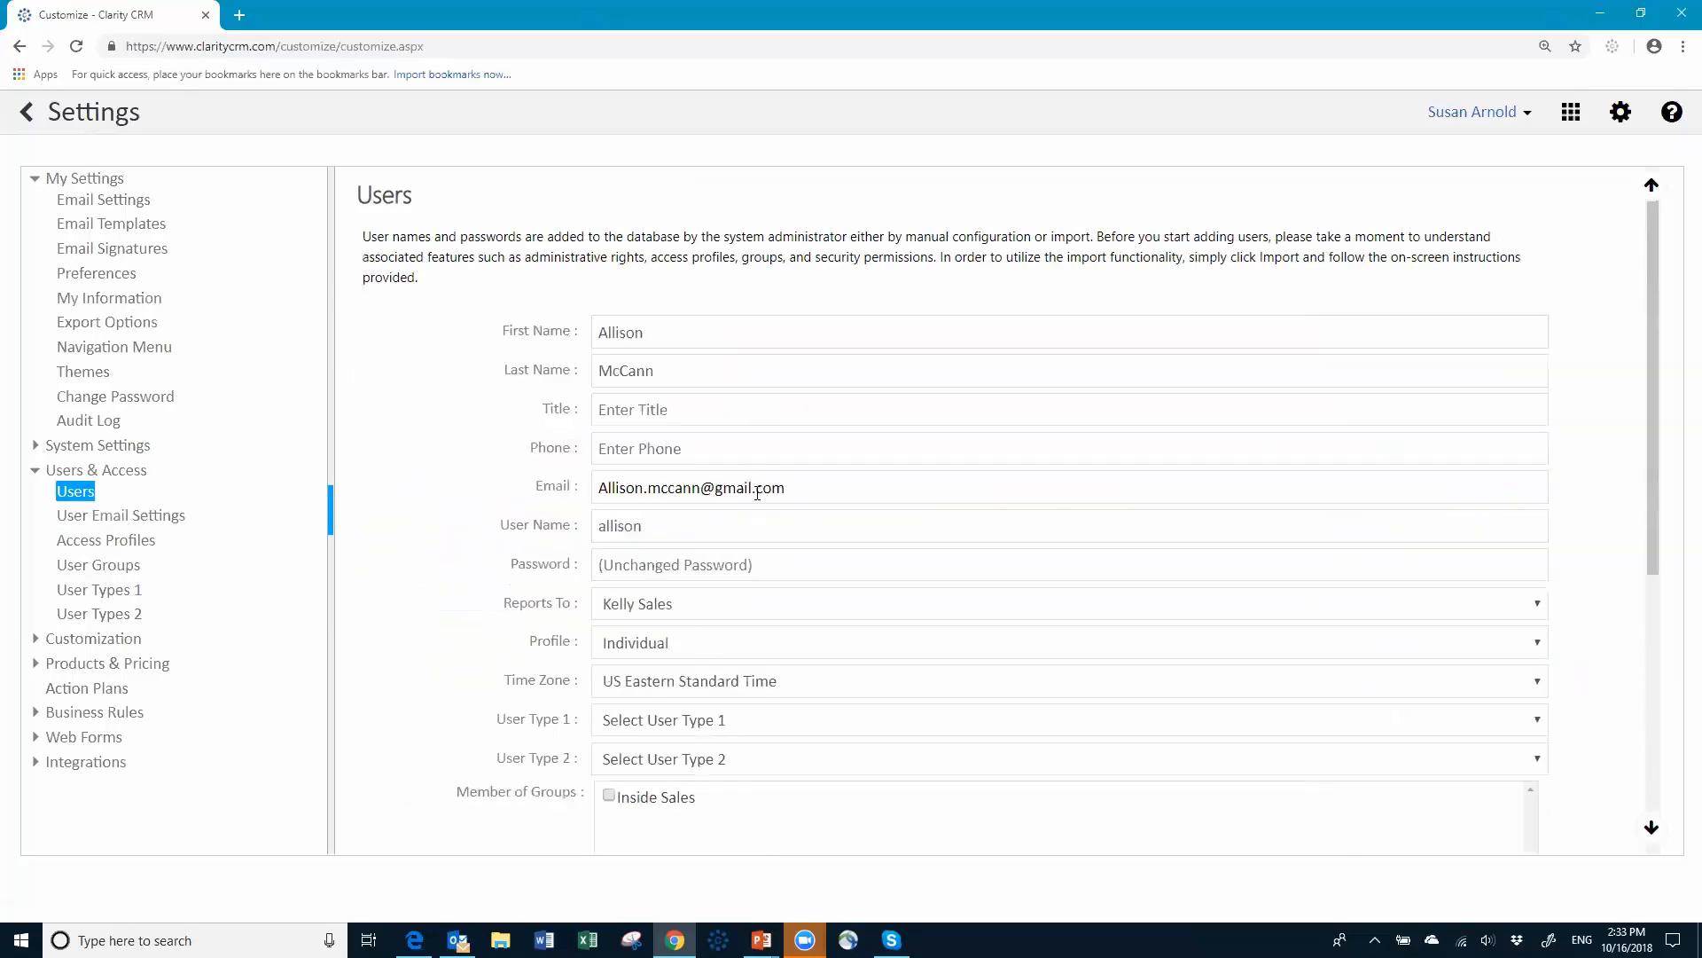
Step: Assign this user the Ind - Inside Sales Team profile and save the user
{"action": "left_click", "coordinate": [759, 646]}
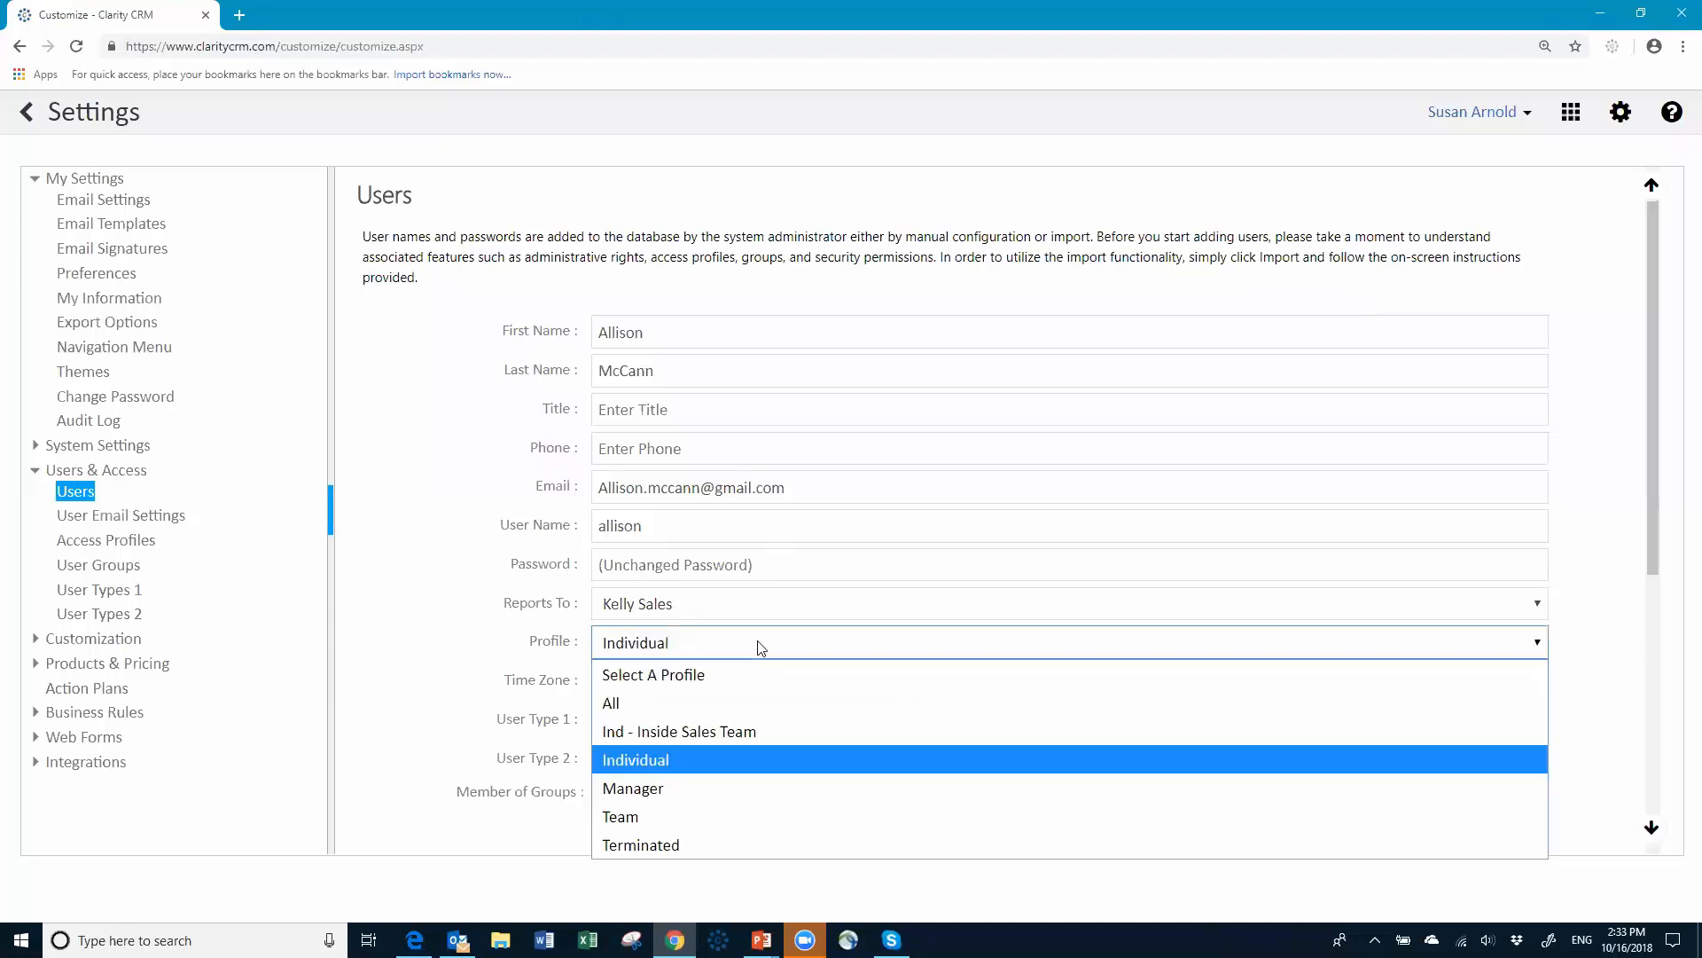
{"action": "left_click", "coordinate": [723, 732]}
{"action": "left_click", "coordinate": [1664, 828]}
{"action": "left_click", "coordinate": [1657, 829]}
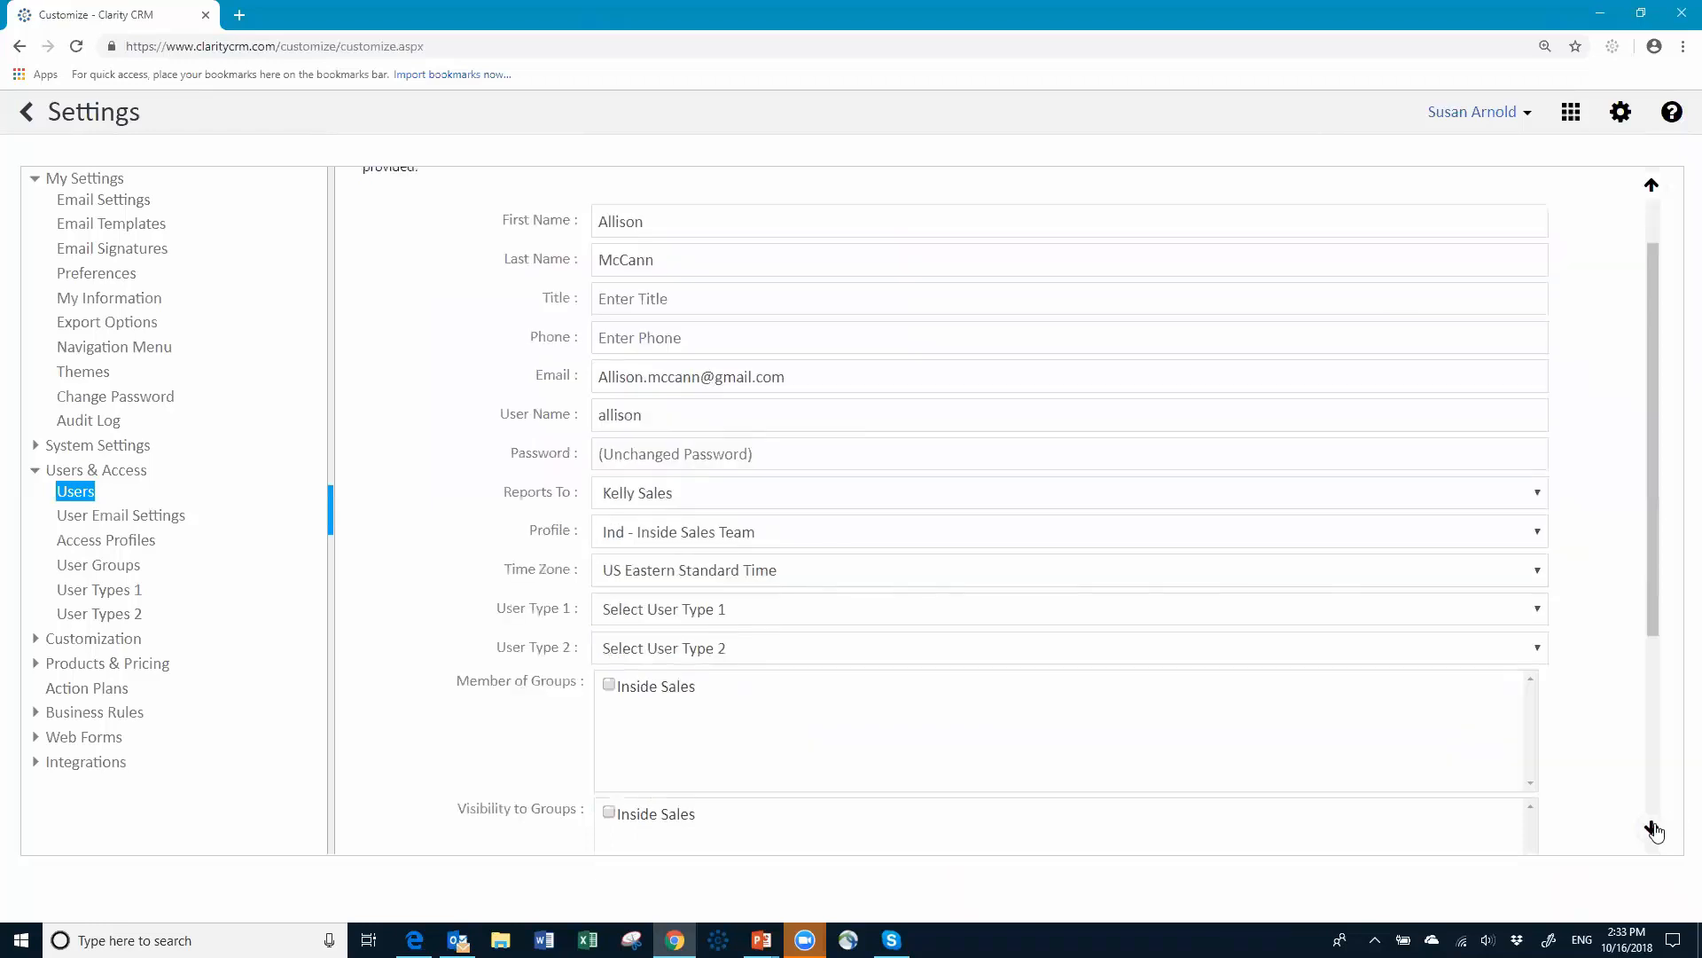
{"action": "scroll", "coordinate": [1654, 831], "scroll_direction": "down", "scroll_amount": 5}
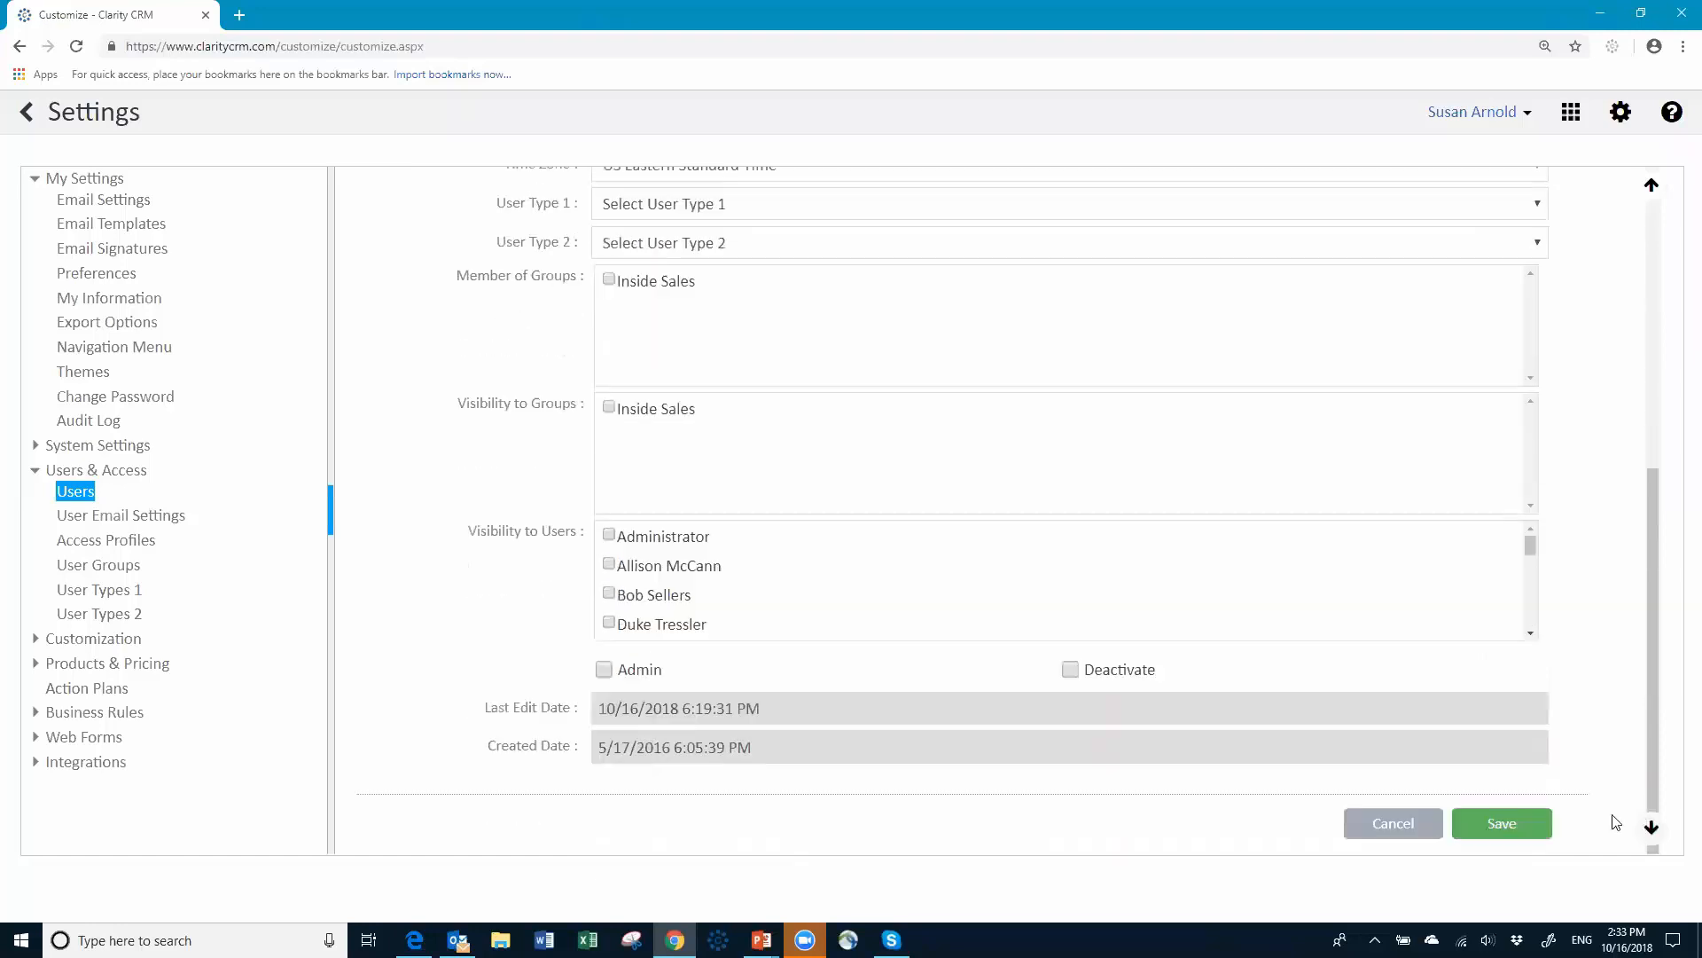
{"action": "left_click", "coordinate": [1504, 826]}
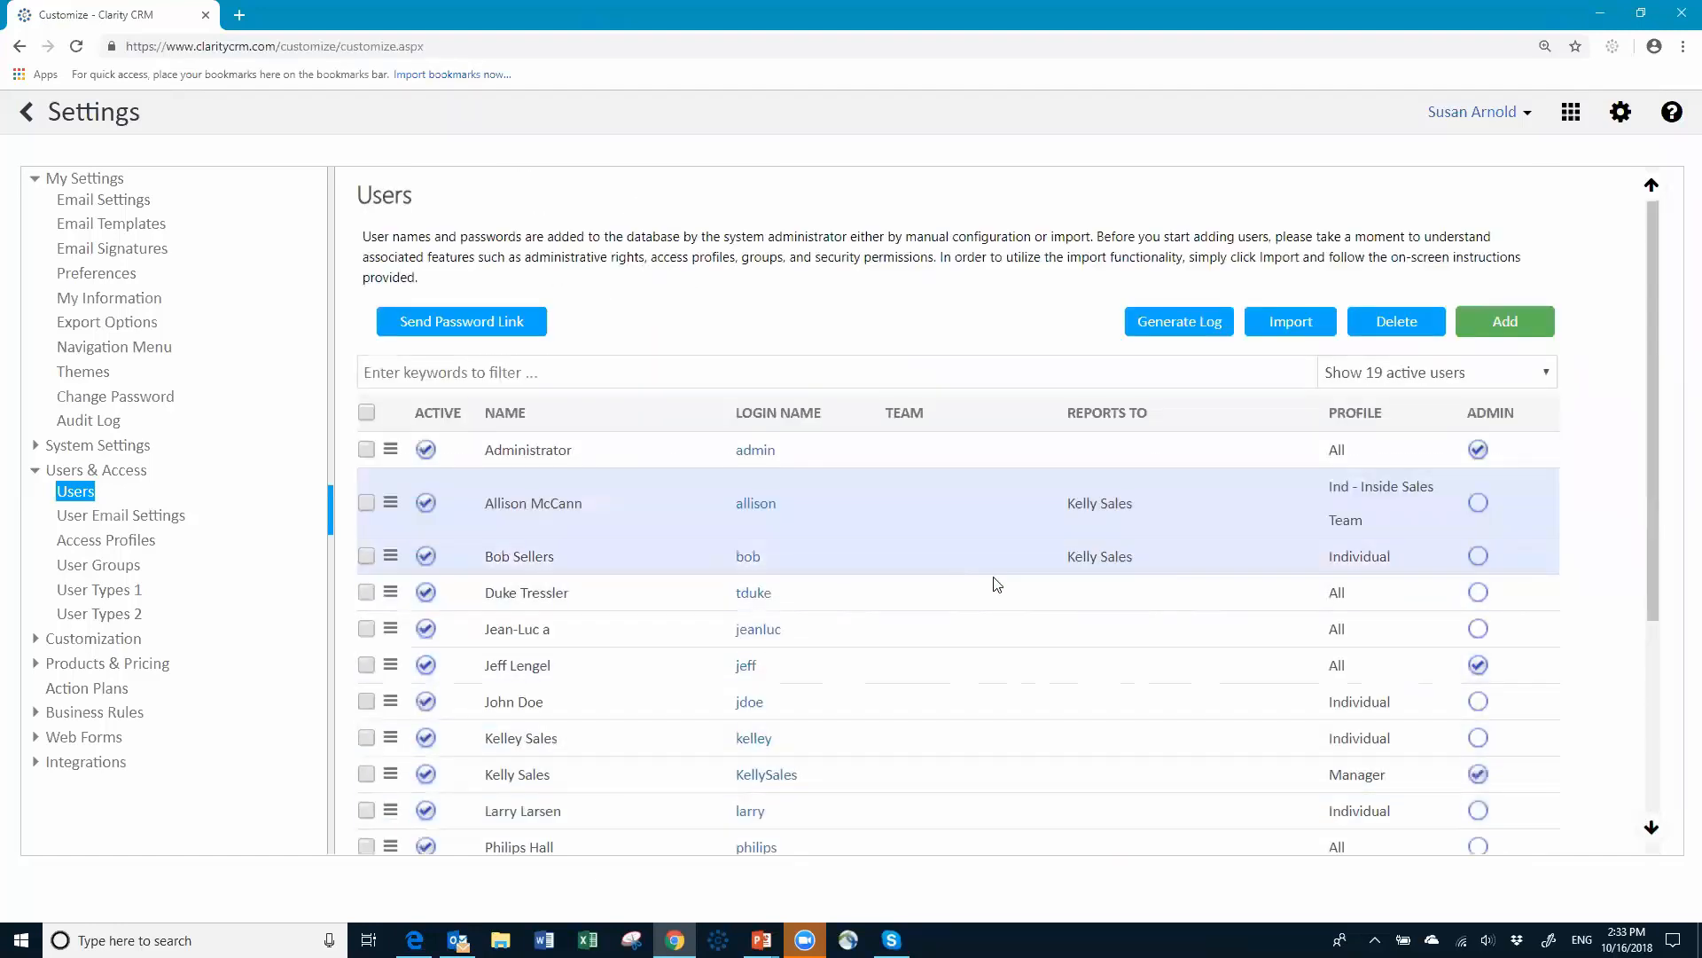
Step: Give the next user the Ind - Inside Sales Team profile and save the record
{"action": "left_click", "coordinate": [747, 559]}
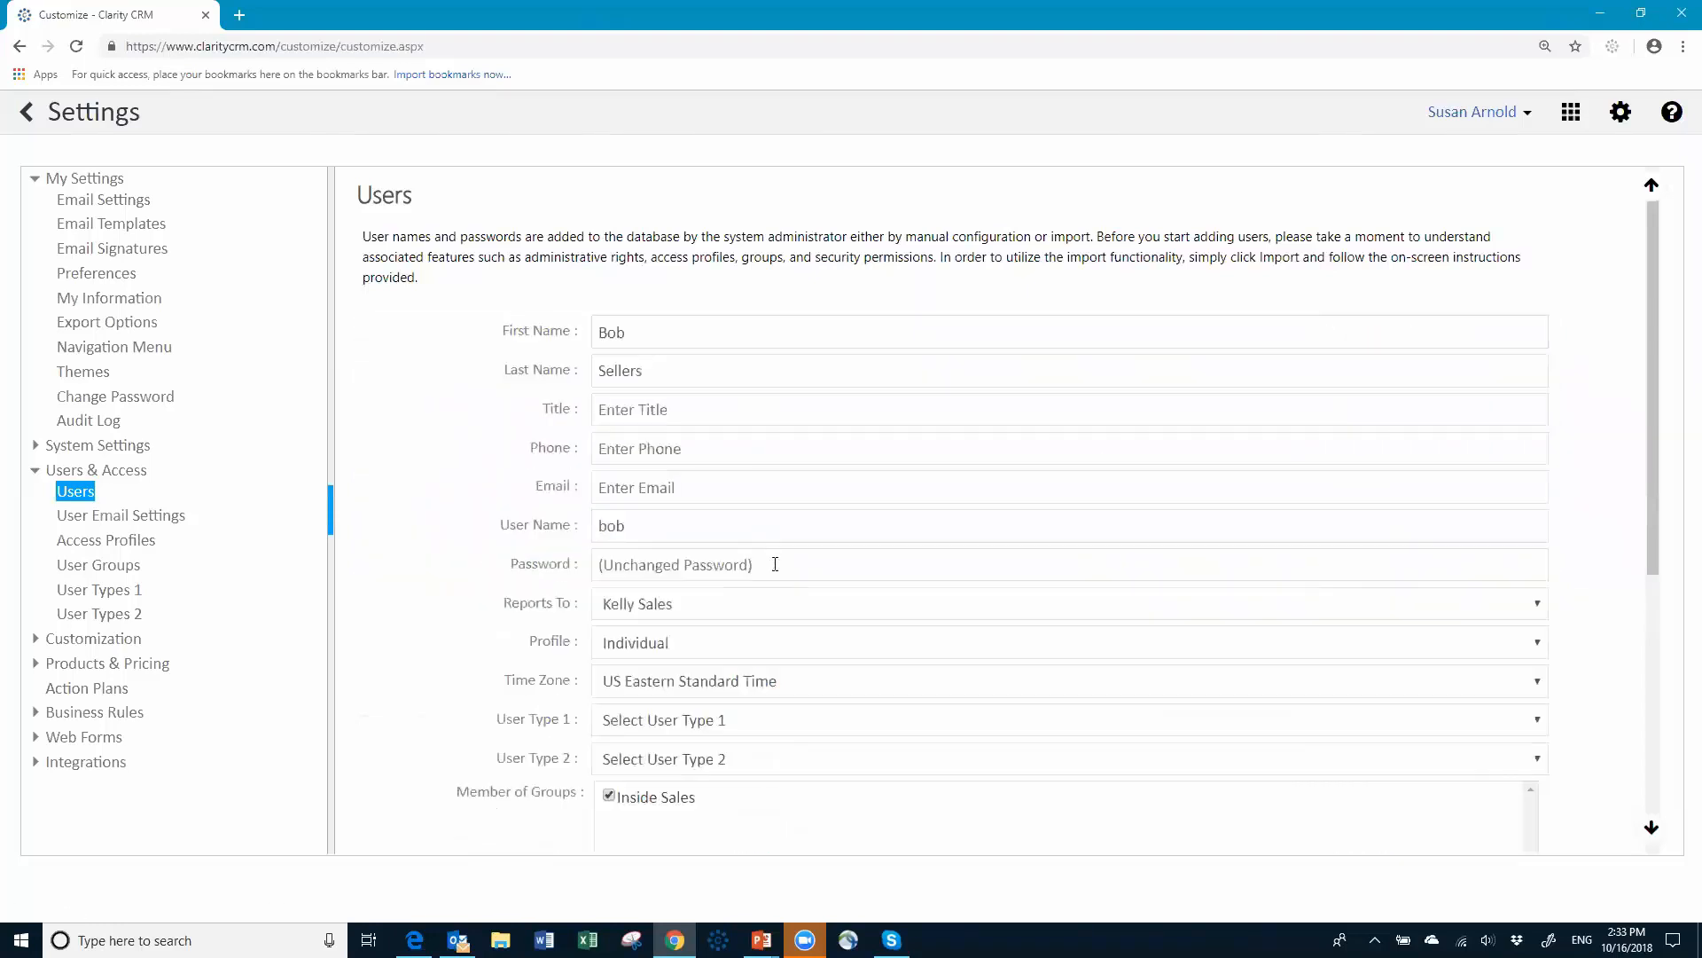
{"action": "left_click", "coordinate": [805, 642]}
{"action": "left_click", "coordinate": [745, 733]}
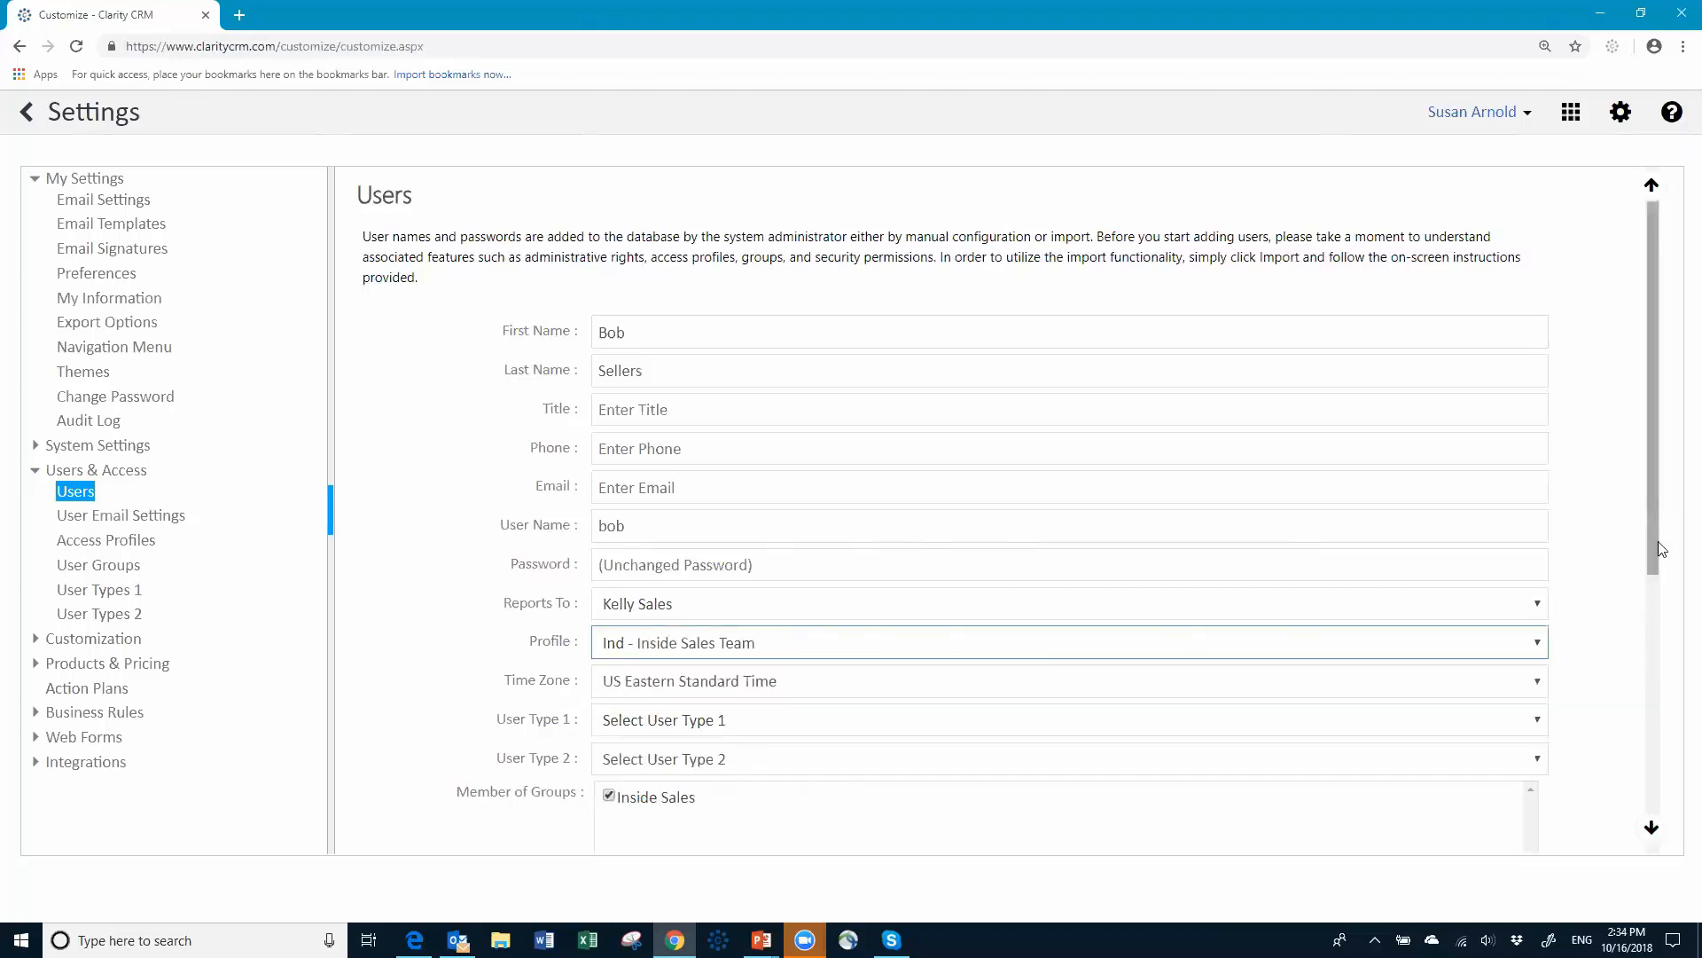
{"action": "left_click_drag", "start_coordinate": [1651, 559], "coordinate": [1587, 822]}
{"action": "left_click", "coordinate": [1486, 833]}
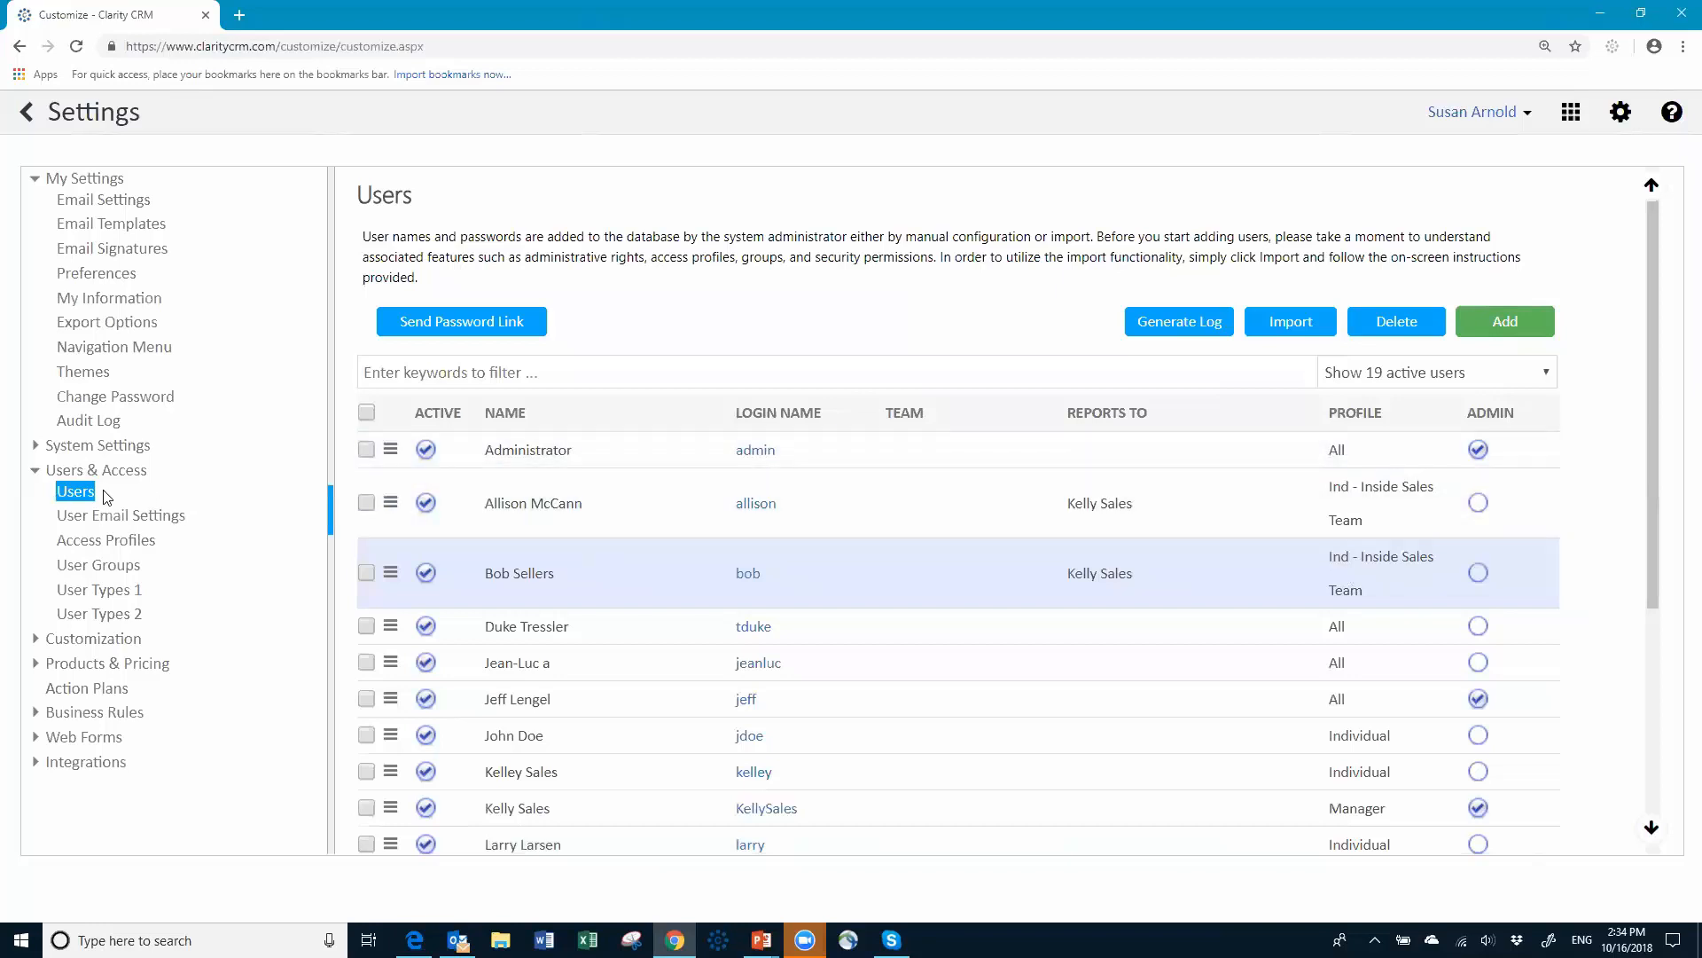
Step: Open the Account UI Template from UI Templates and list its target profiles
{"action": "left_click", "coordinate": [103, 644]}
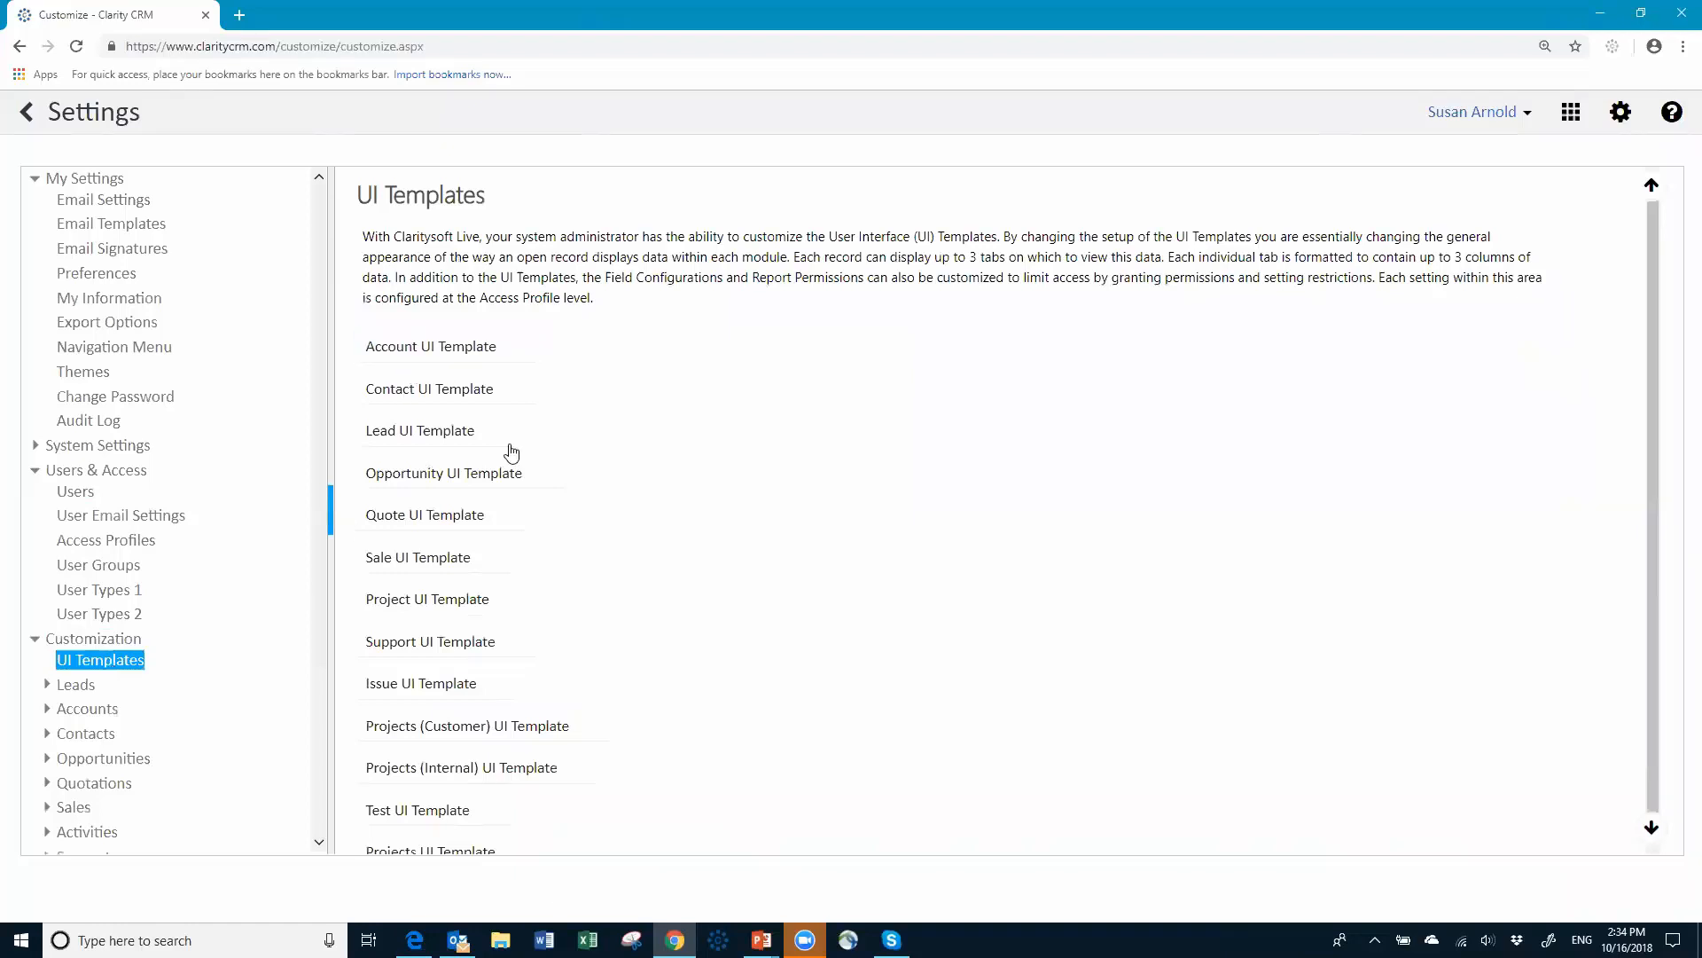
{"action": "scroll", "coordinate": [670, 556], "scroll_direction": "down", "scroll_amount": 1}
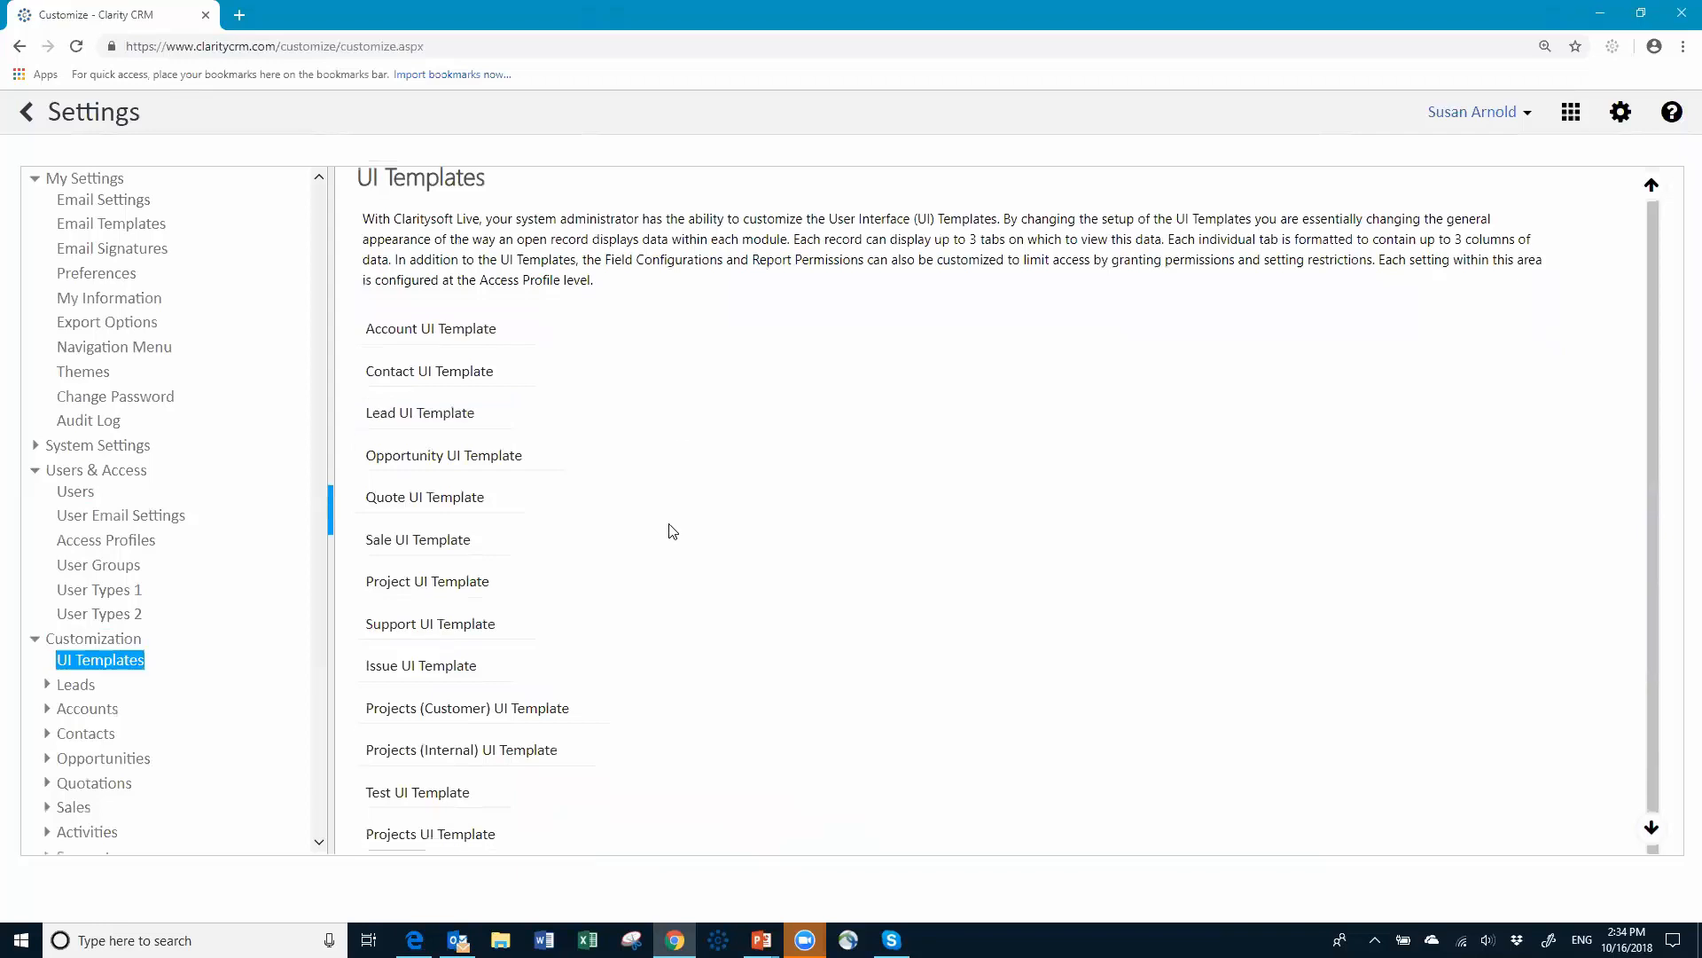
{"action": "scroll", "coordinate": [680, 419], "scroll_direction": "up", "scroll_amount": 1}
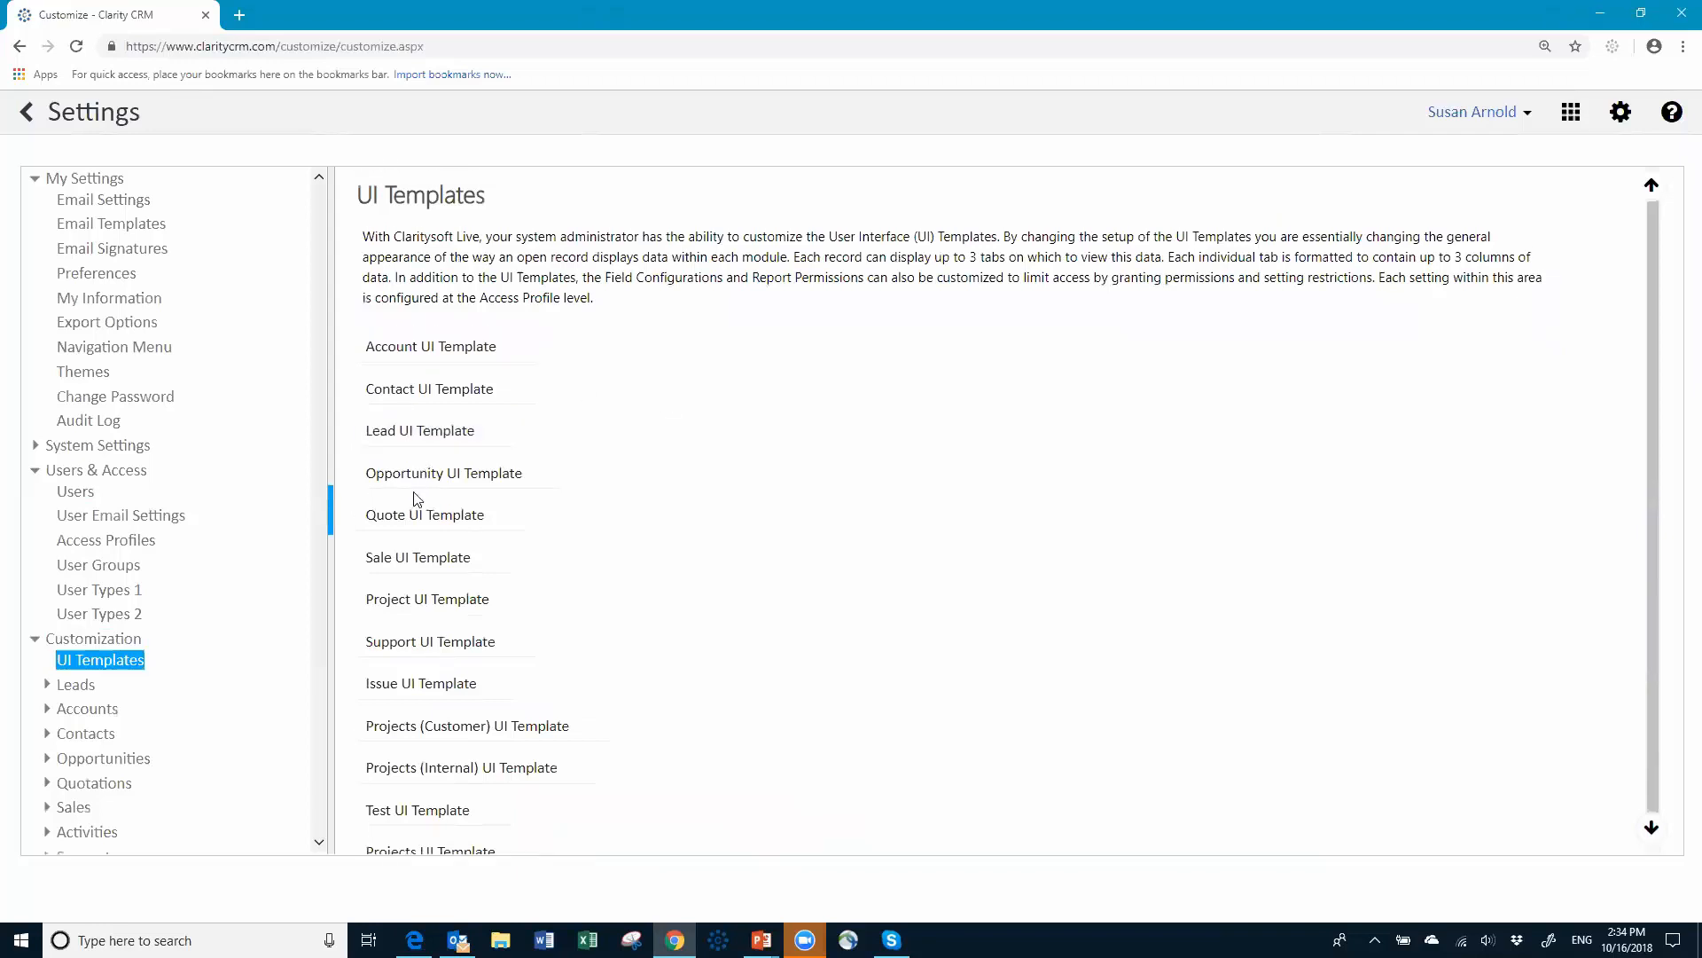
{"action": "left_click", "coordinate": [429, 352]}
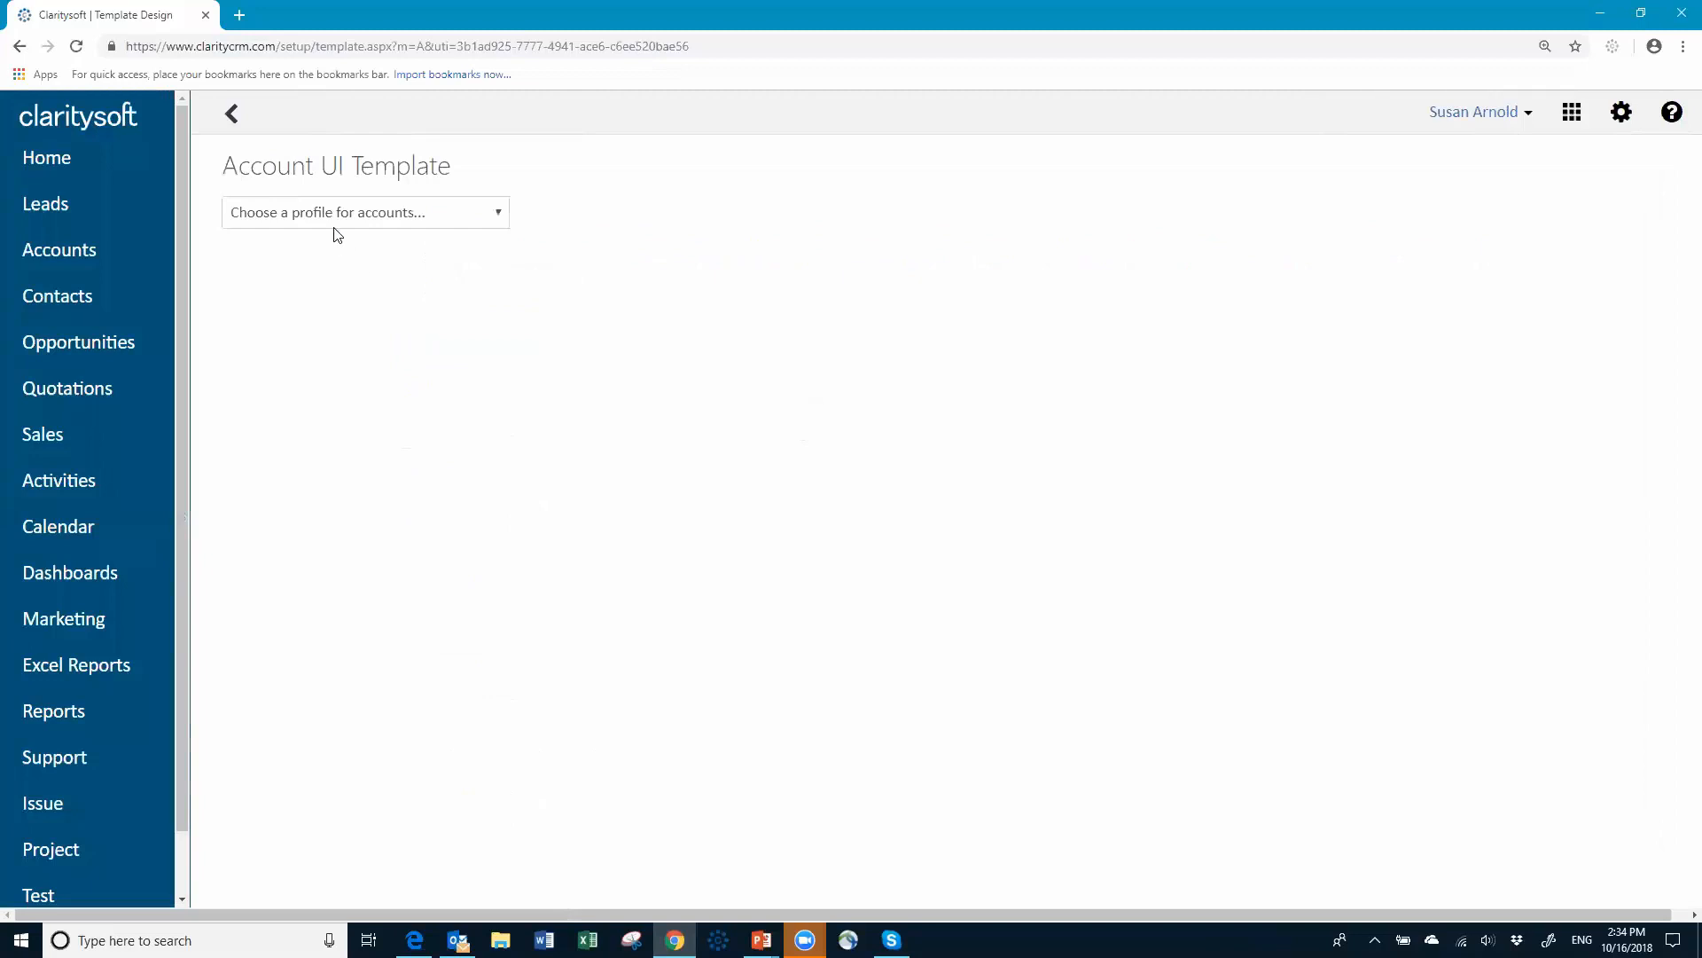
{"action": "left_click", "coordinate": [450, 220]}
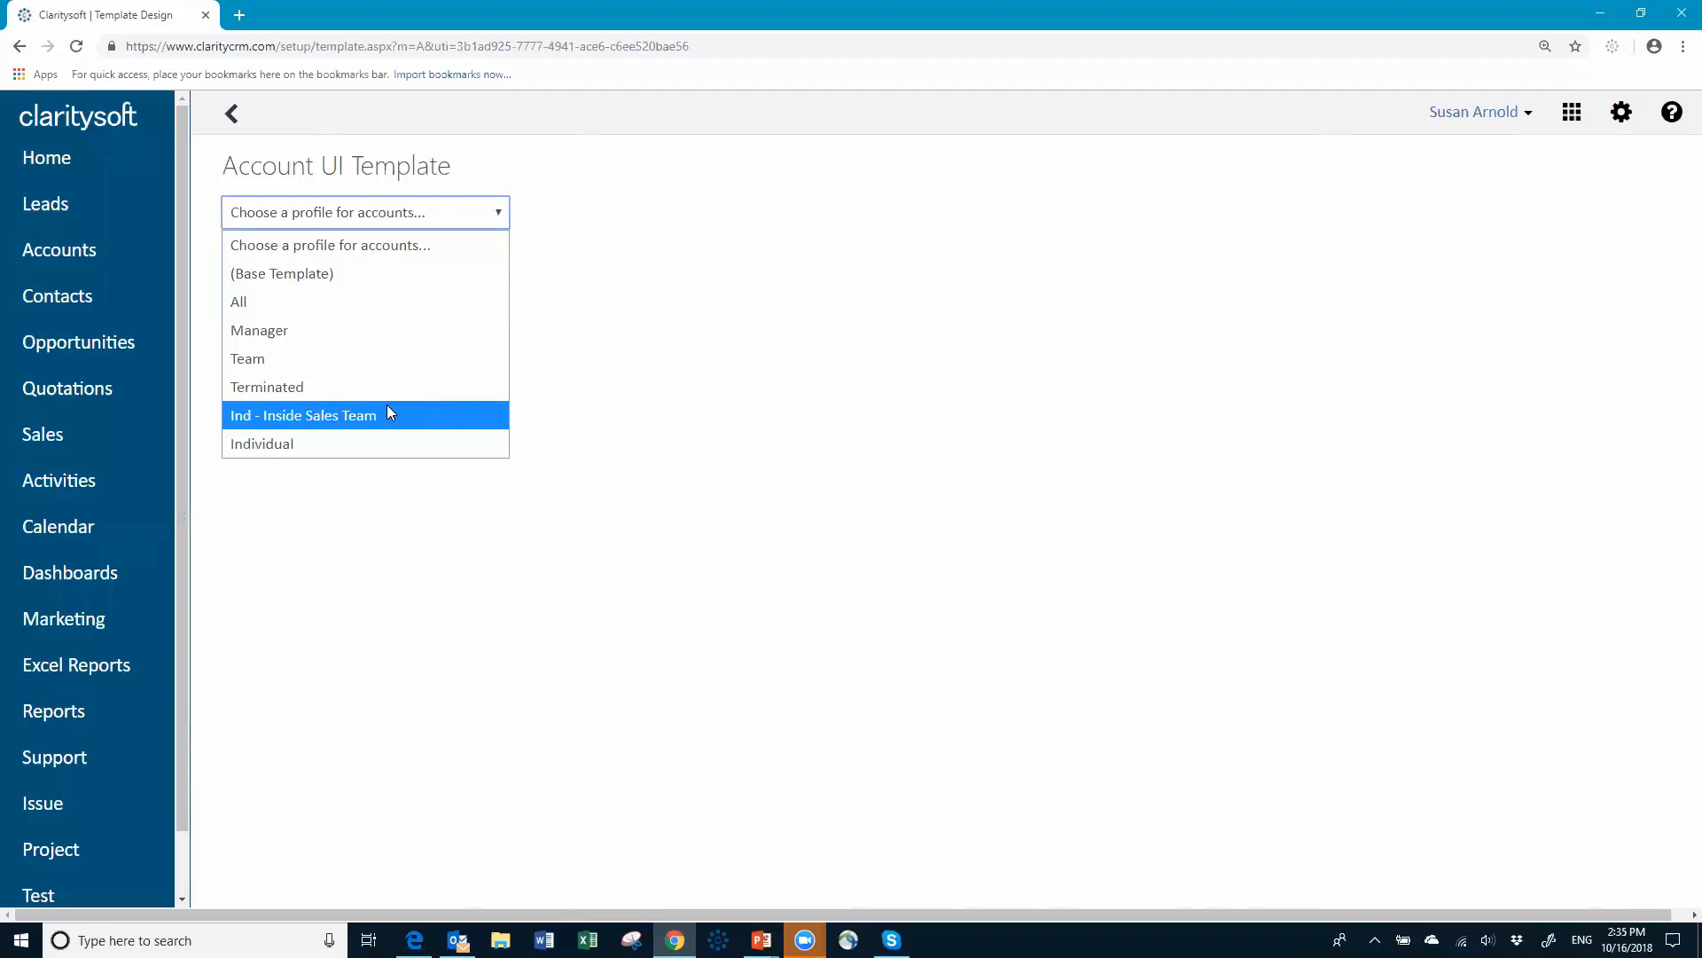
Step: For Ind - Inside Sales Team, put Website and Owner atop column 3; add Sector, Price Level, Product Interest
{"action": "left_click", "coordinate": [318, 422]}
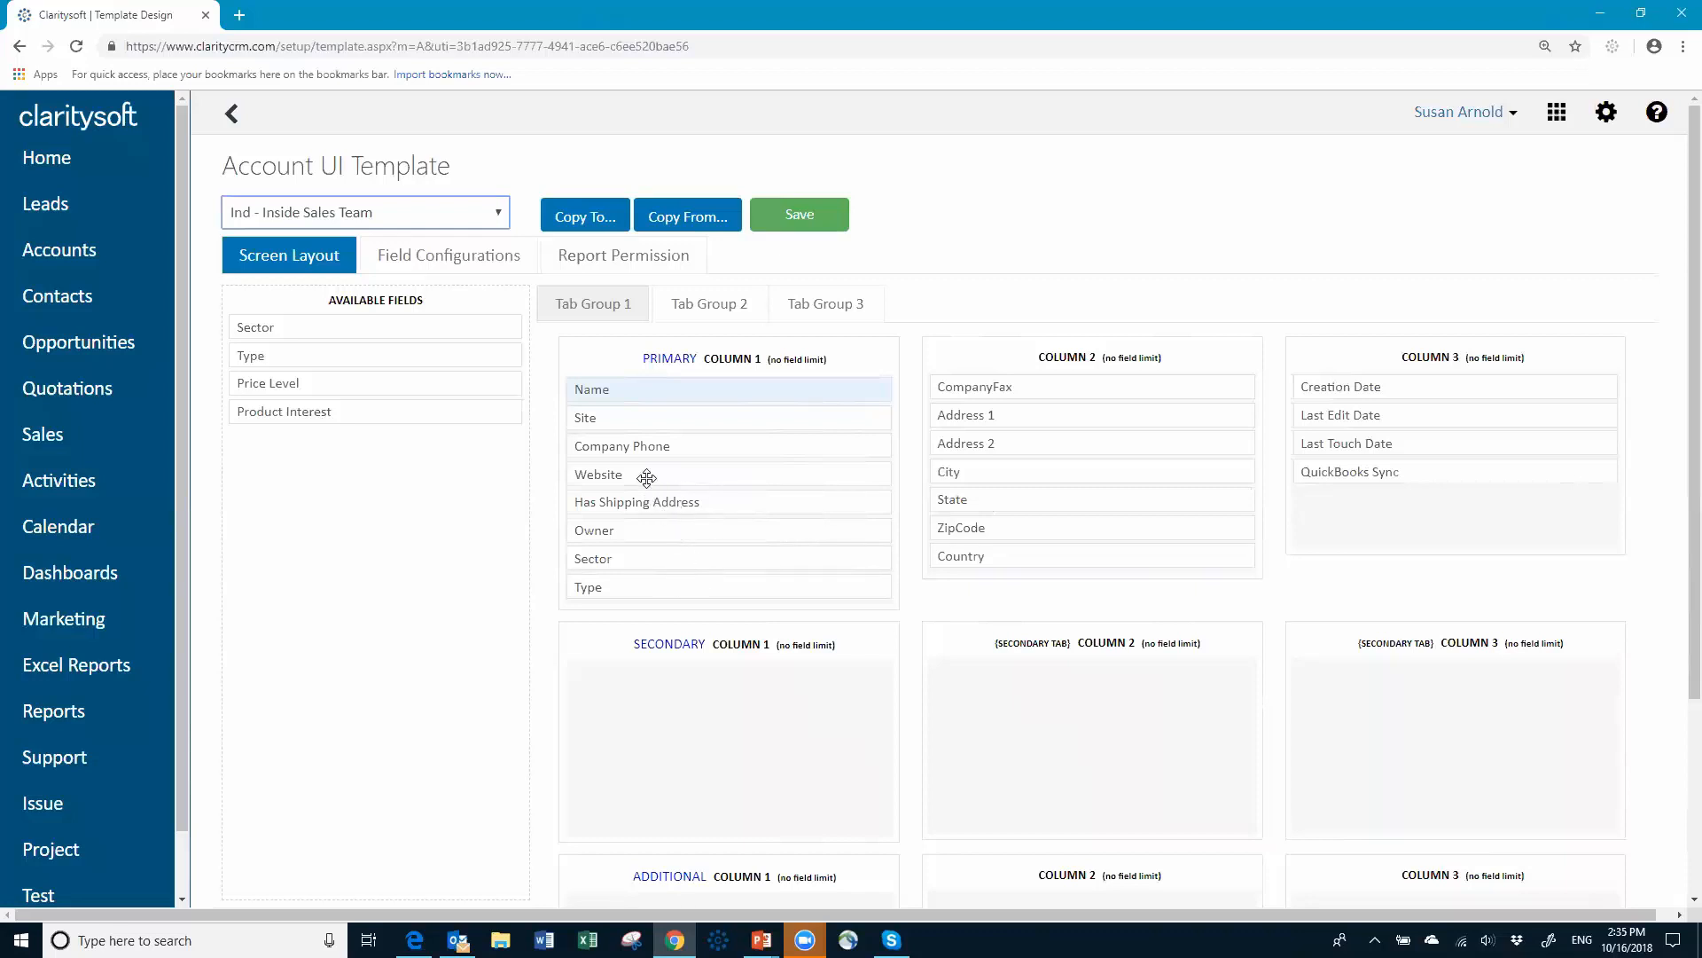
{"action": "left_click_drag", "start_coordinate": [641, 472], "coordinate": [1372, 386]}
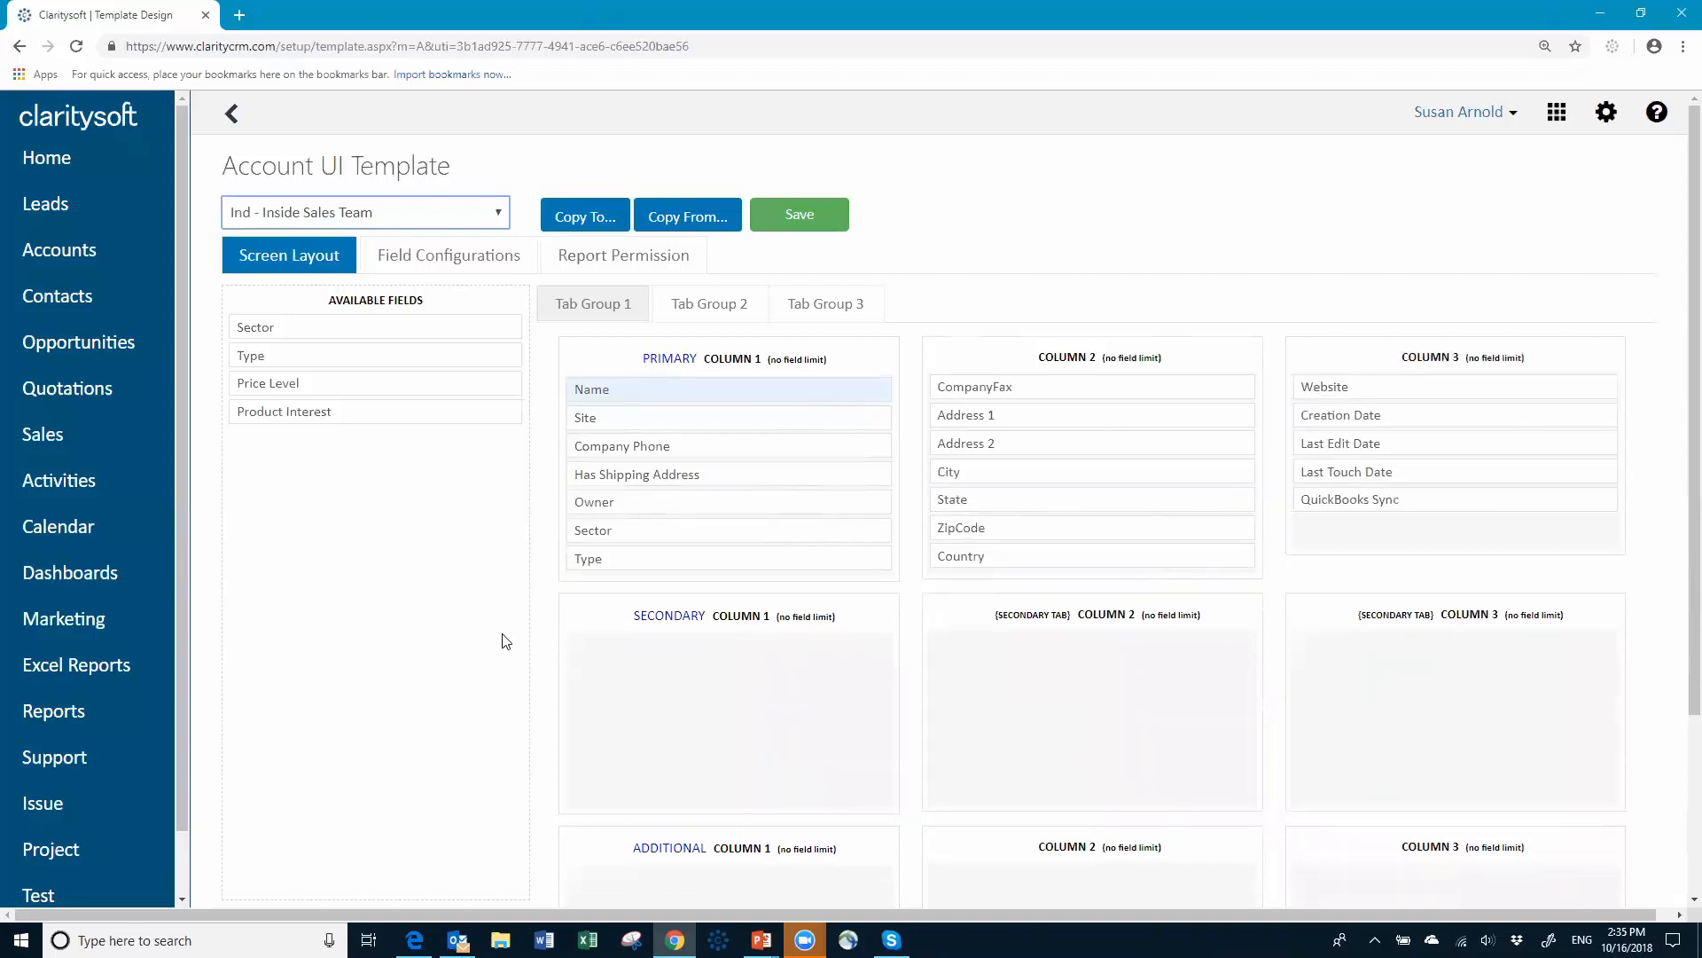
{"action": "left_click_drag", "start_coordinate": [668, 498], "coordinate": [1398, 387]}
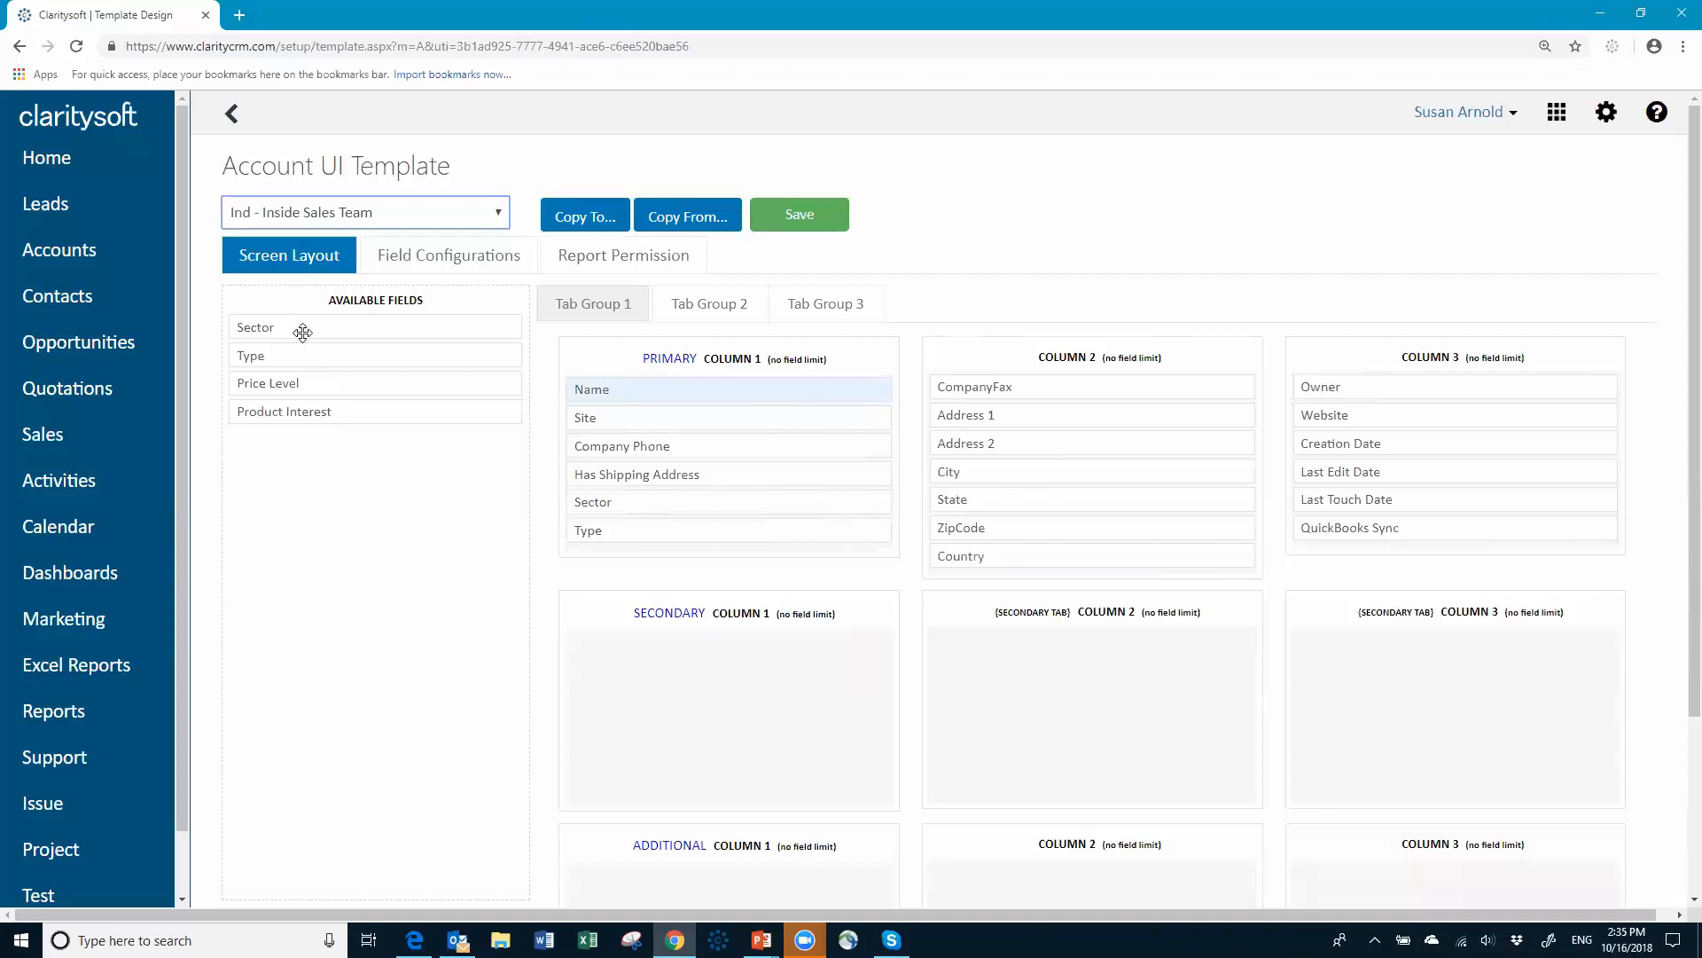
{"action": "left_click_drag", "start_coordinate": [301, 325], "coordinate": [639, 553]}
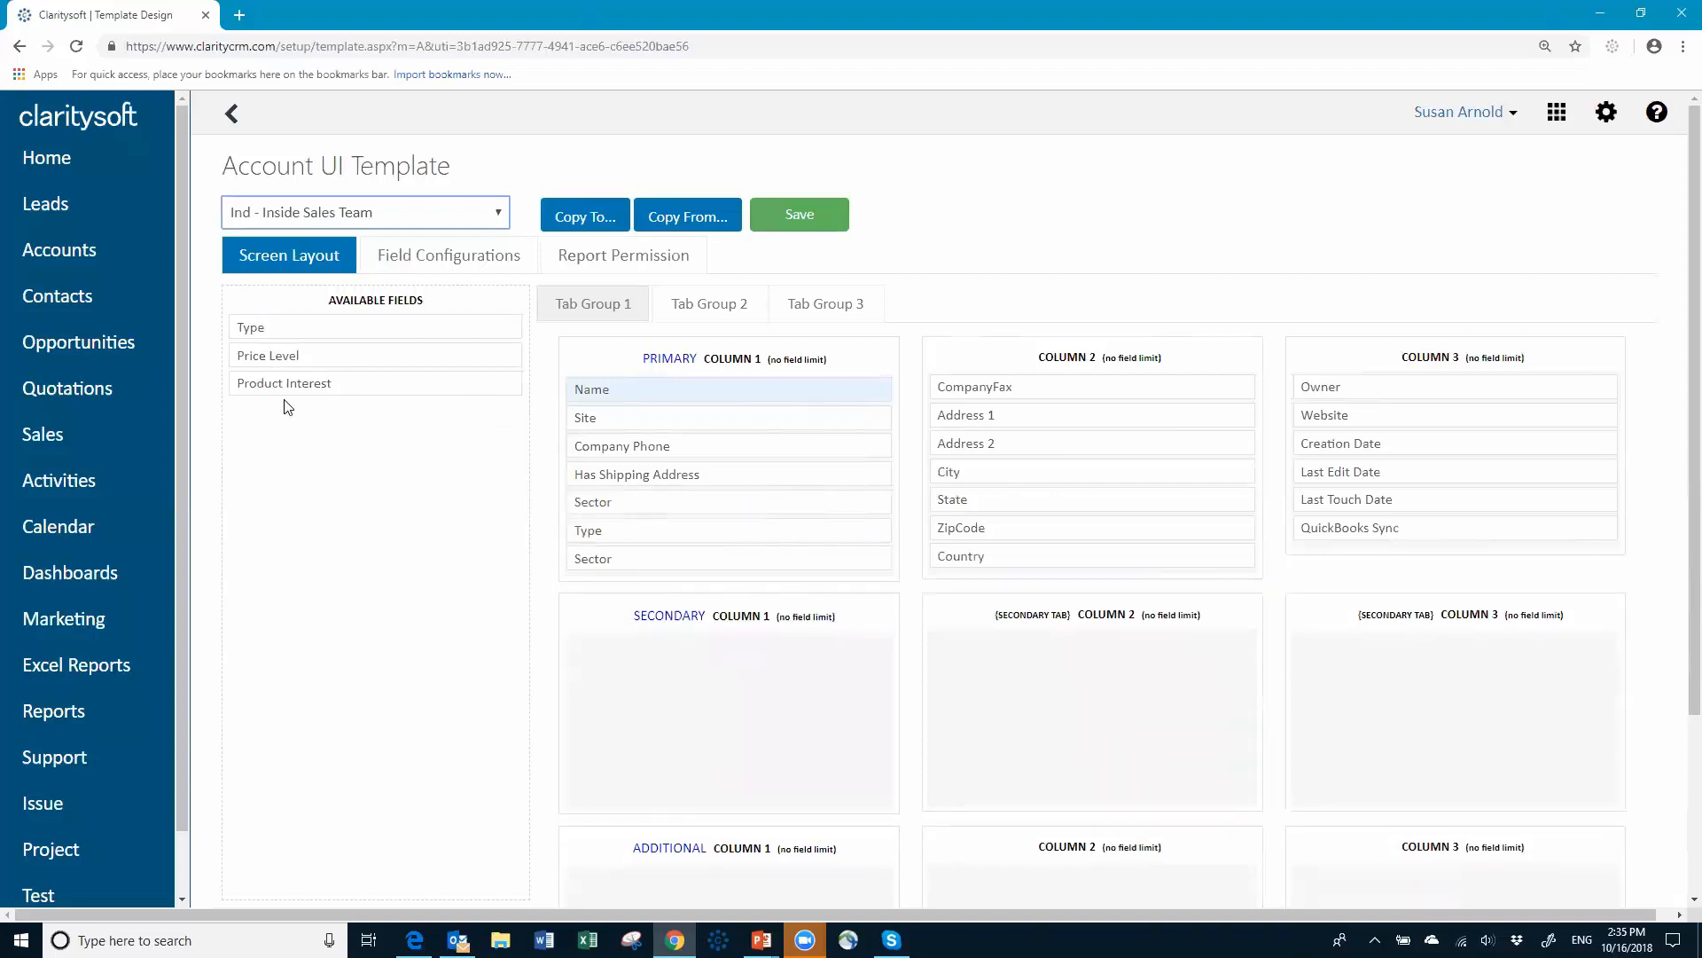
{"action": "left_click_drag", "start_coordinate": [316, 363], "coordinate": [631, 580]}
{"action": "left_click_drag", "start_coordinate": [378, 360], "coordinate": [705, 620]}
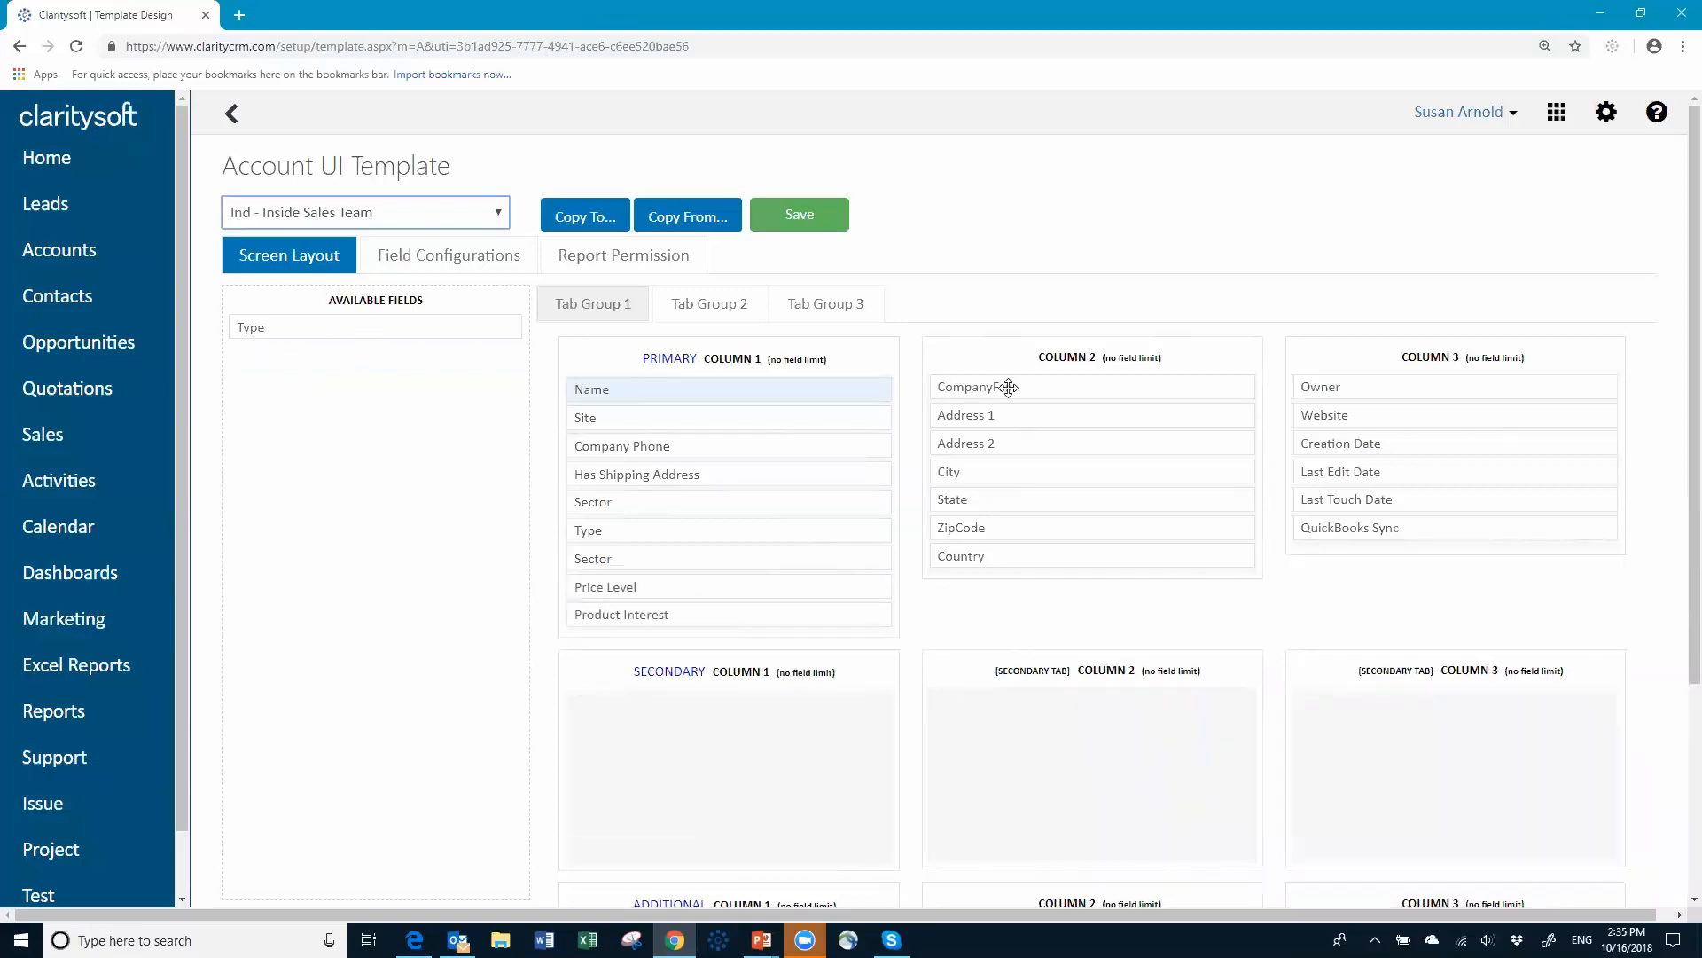
Step: Remove CompanyFax and QuickBooks Sync, and move Has Shipping Address below Country in column 2
{"action": "left_click_drag", "start_coordinate": [1006, 386], "coordinate": [295, 354]}
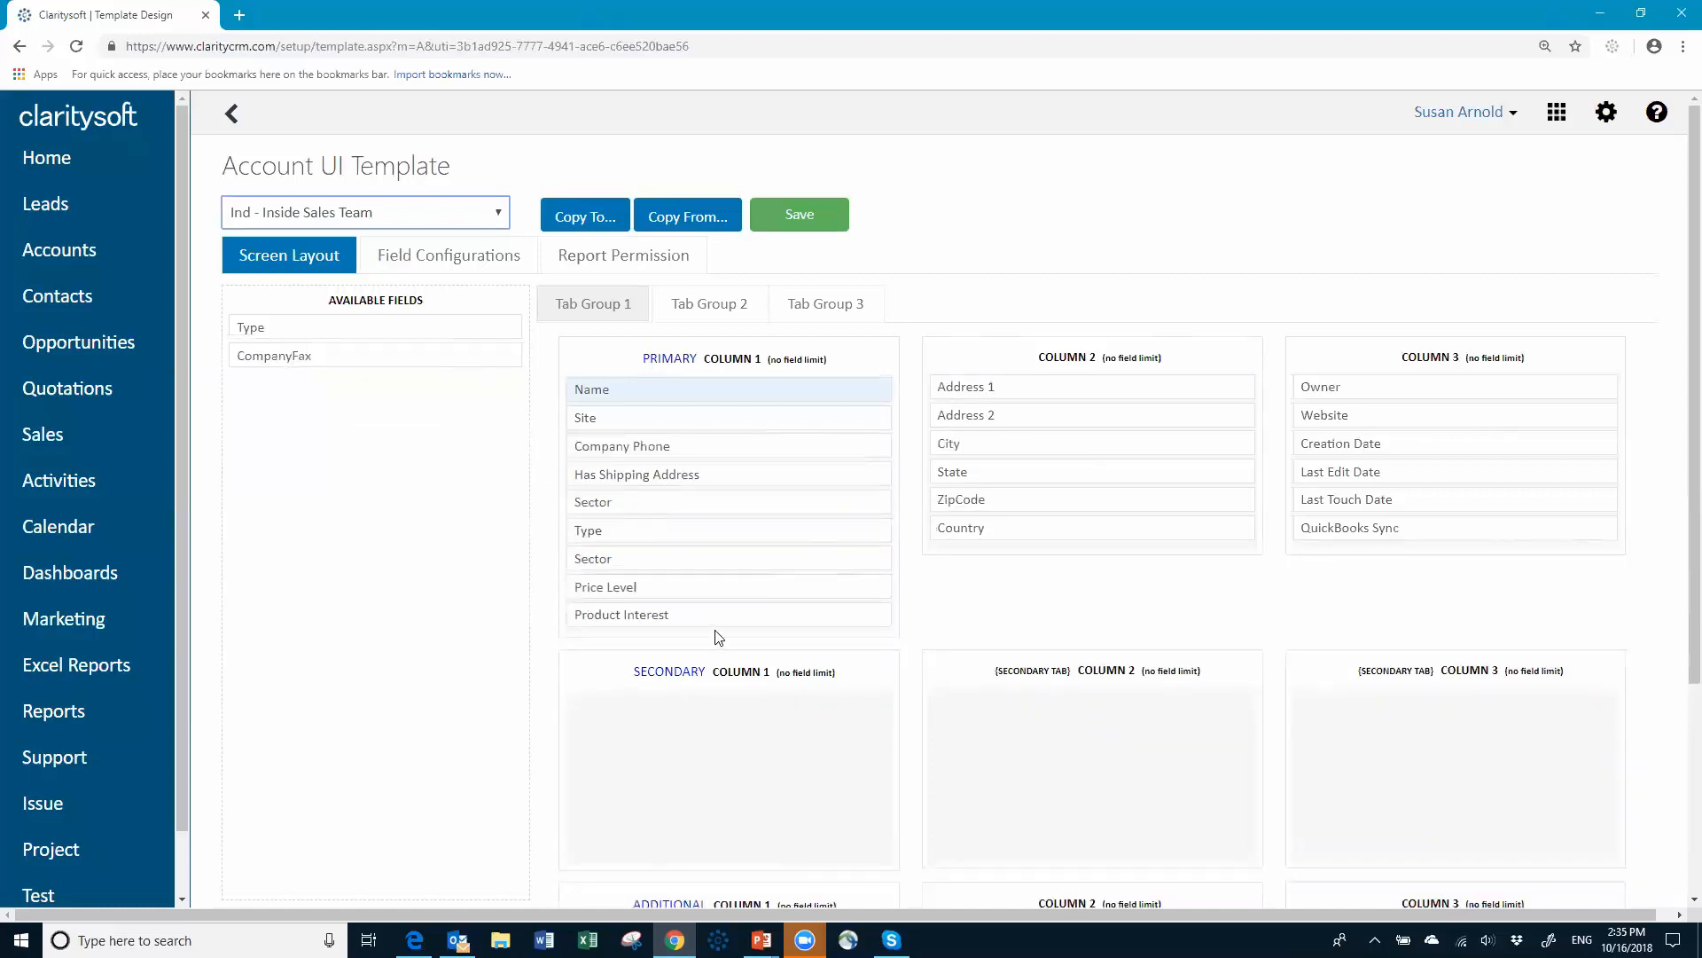
{"action": "left_click_drag", "start_coordinate": [679, 478], "coordinate": [1037, 559]}
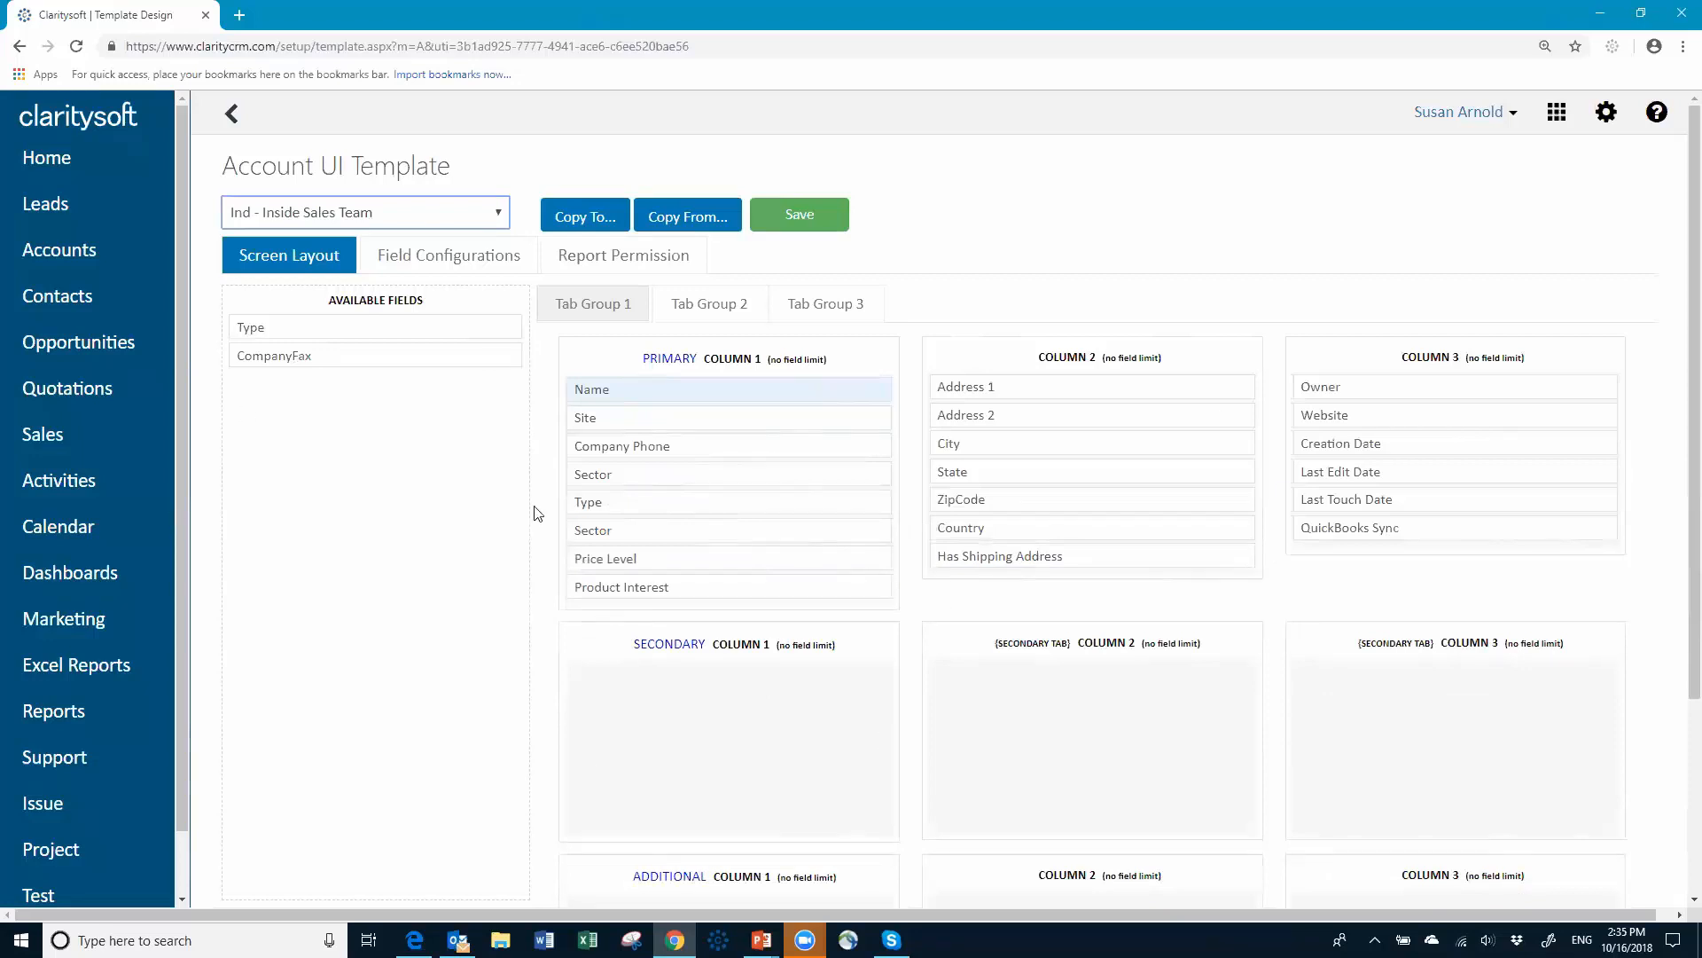
{"action": "left_click_drag", "start_coordinate": [1346, 527], "coordinate": [265, 374]}
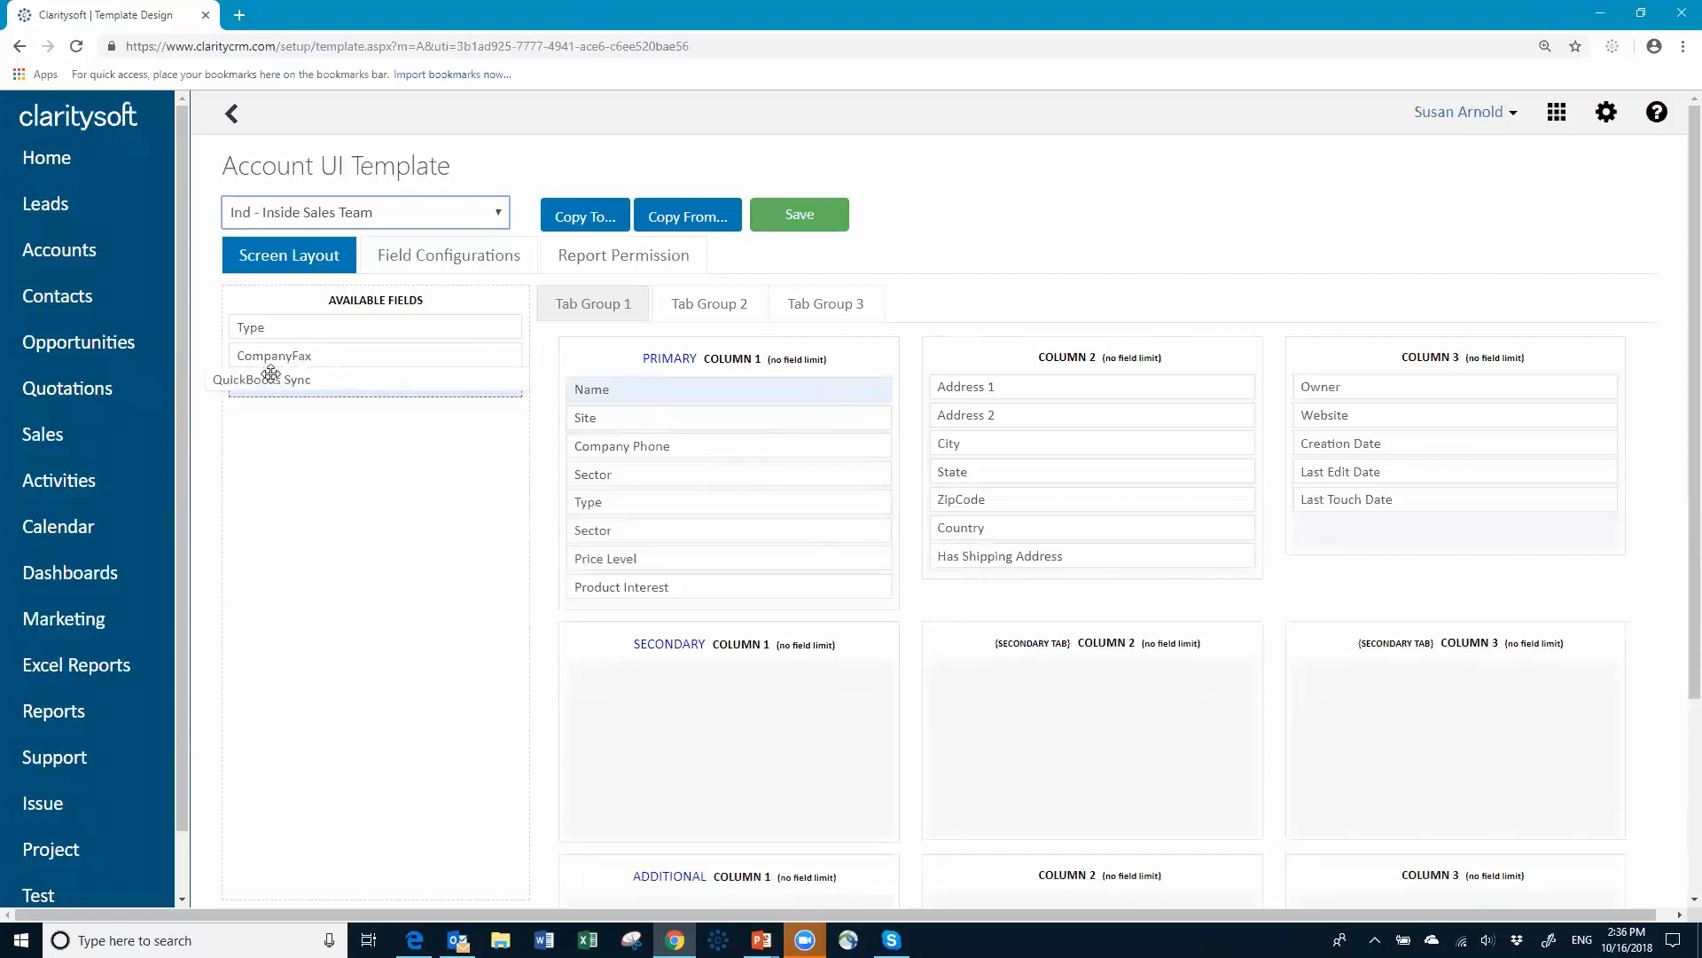
Step: Make LeadSources visible in the template's field configurations
{"action": "left_click", "coordinate": [454, 263]}
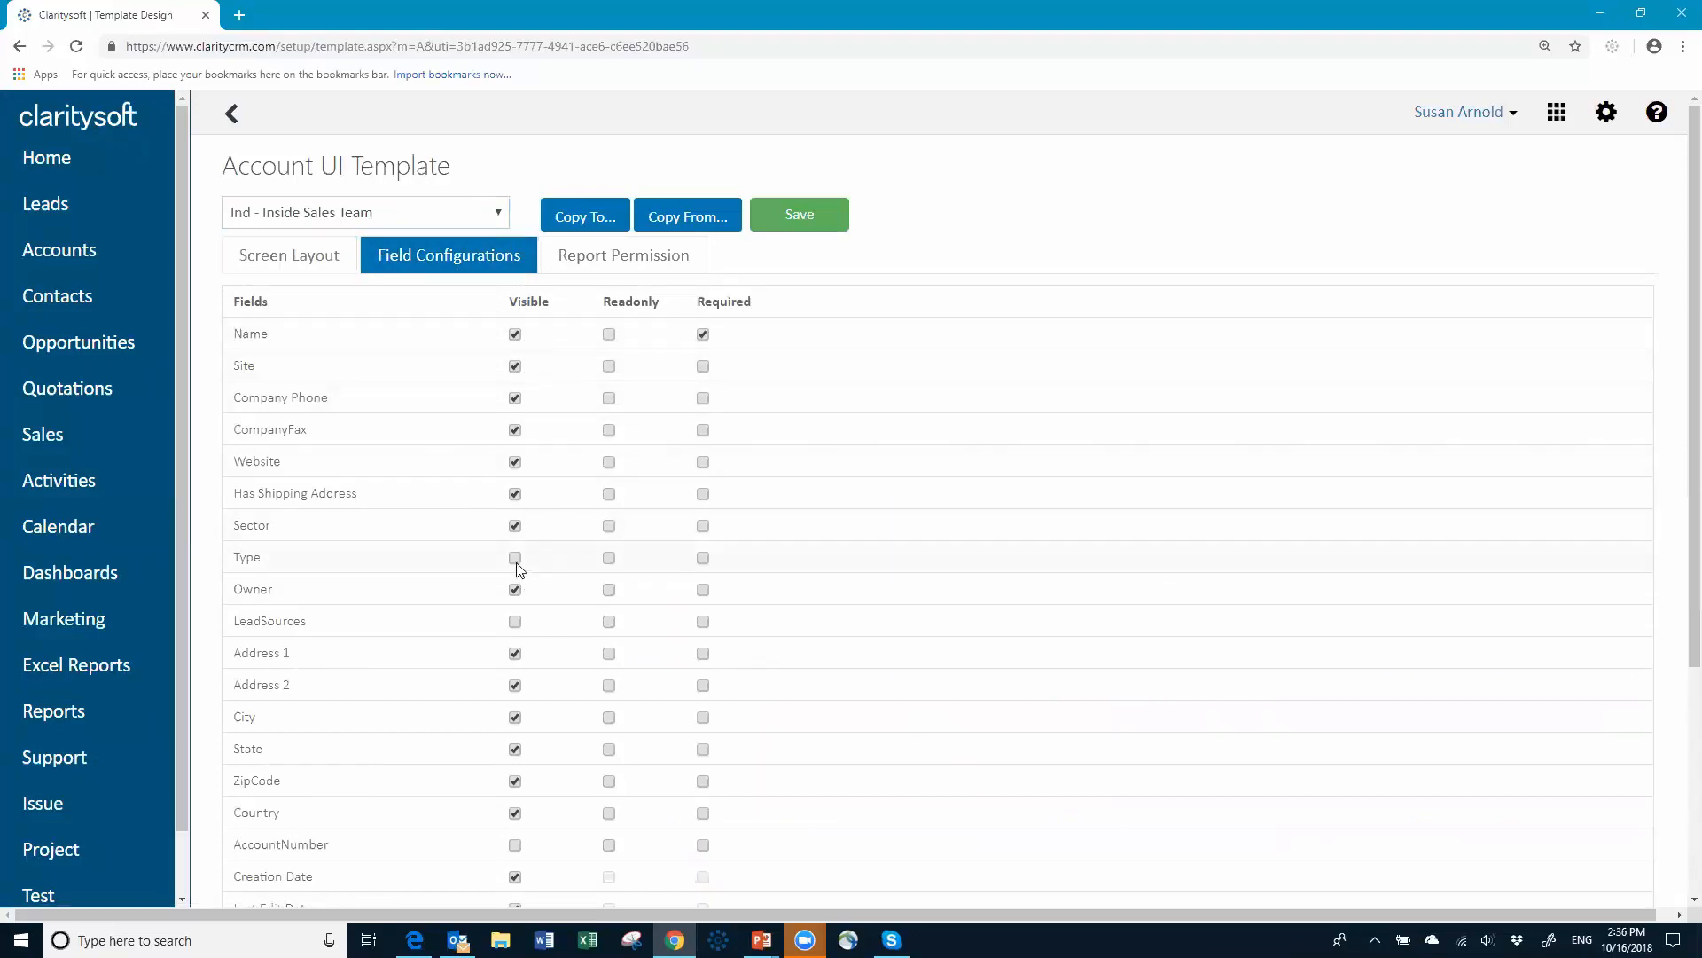
{"action": "left_click", "coordinate": [517, 623]}
{"action": "scroll", "coordinate": [940, 501], "scroll_direction": "down", "scroll_amount": 1}
{"action": "scroll", "coordinate": [838, 640], "scroll_direction": "down", "scroll_amount": 3}
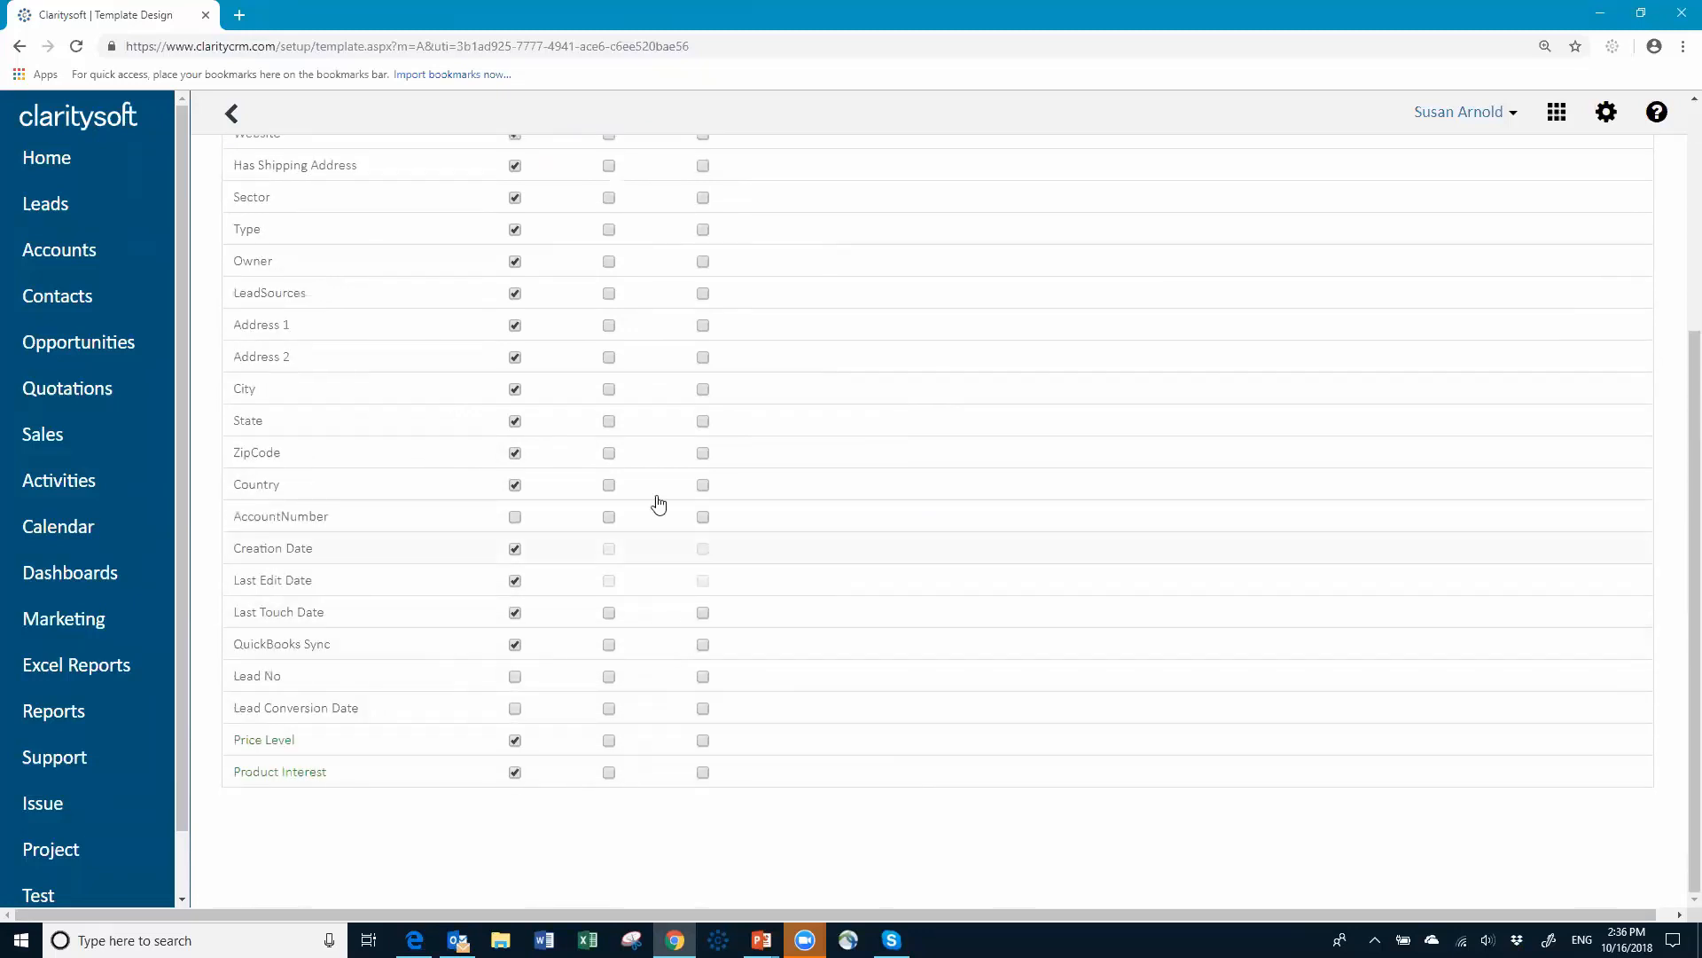
{"action": "scroll", "coordinate": [693, 429], "scroll_direction": "up", "scroll_amount": 4}
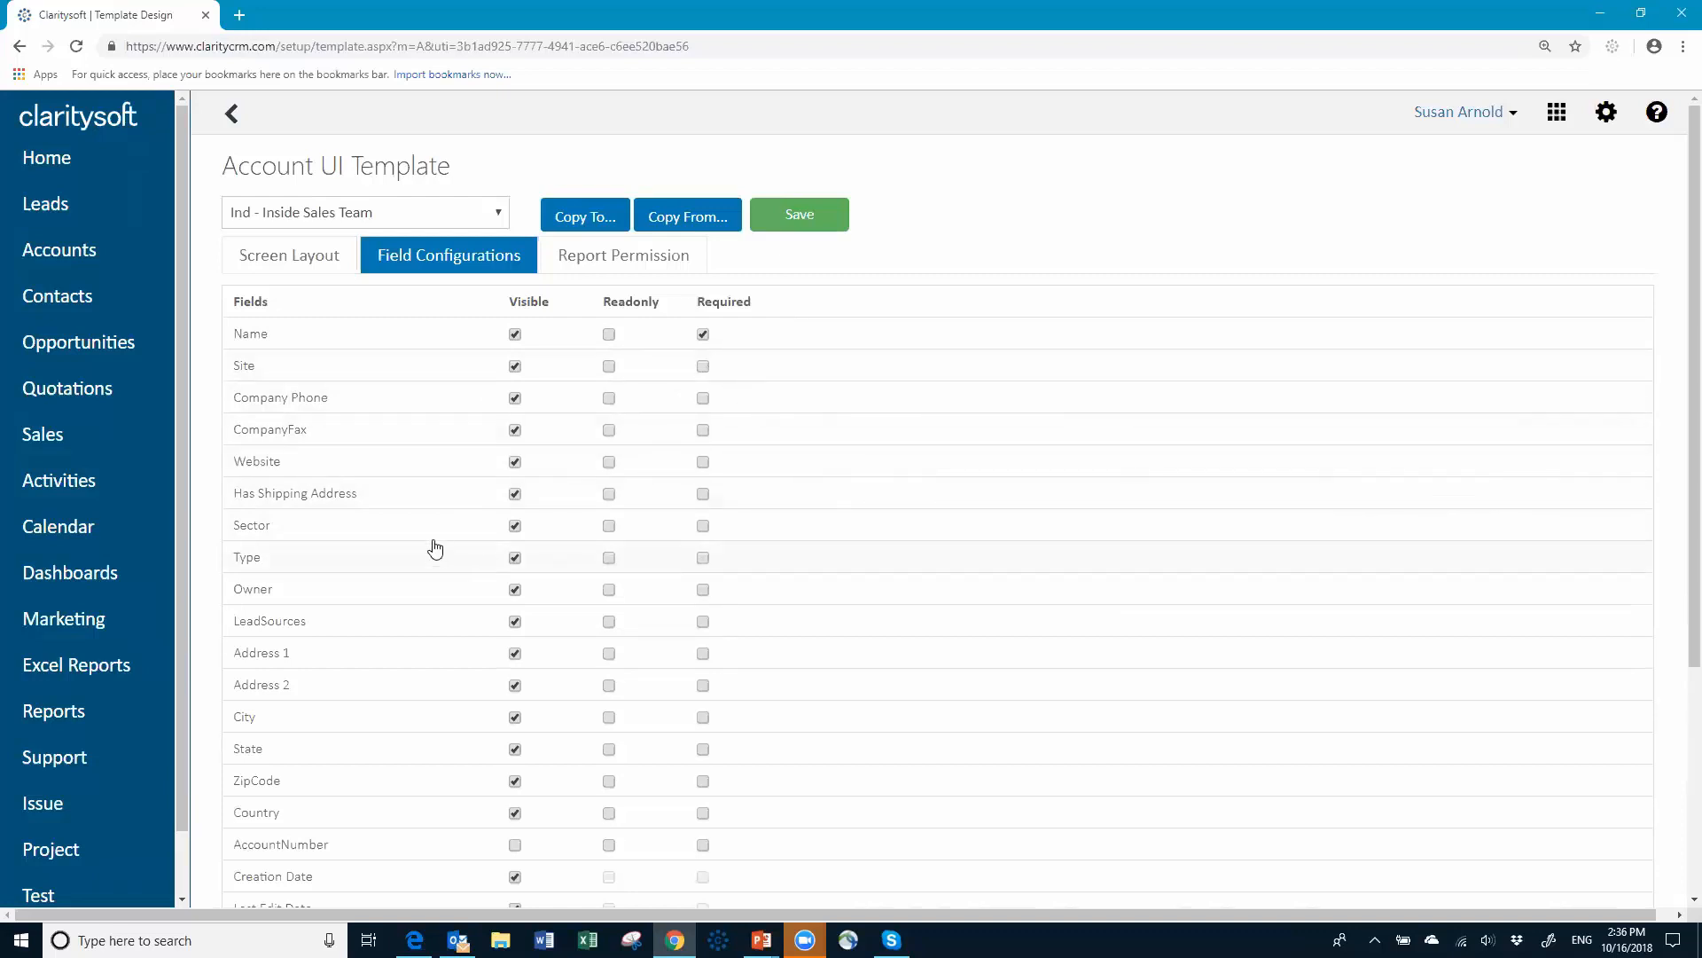
Step: Mark Sector and Type as required fields
{"action": "left_click", "coordinate": [703, 527]}
{"action": "left_click", "coordinate": [703, 558]}
{"action": "scroll", "coordinate": [991, 614], "scroll_direction": "down", "scroll_amount": 4}
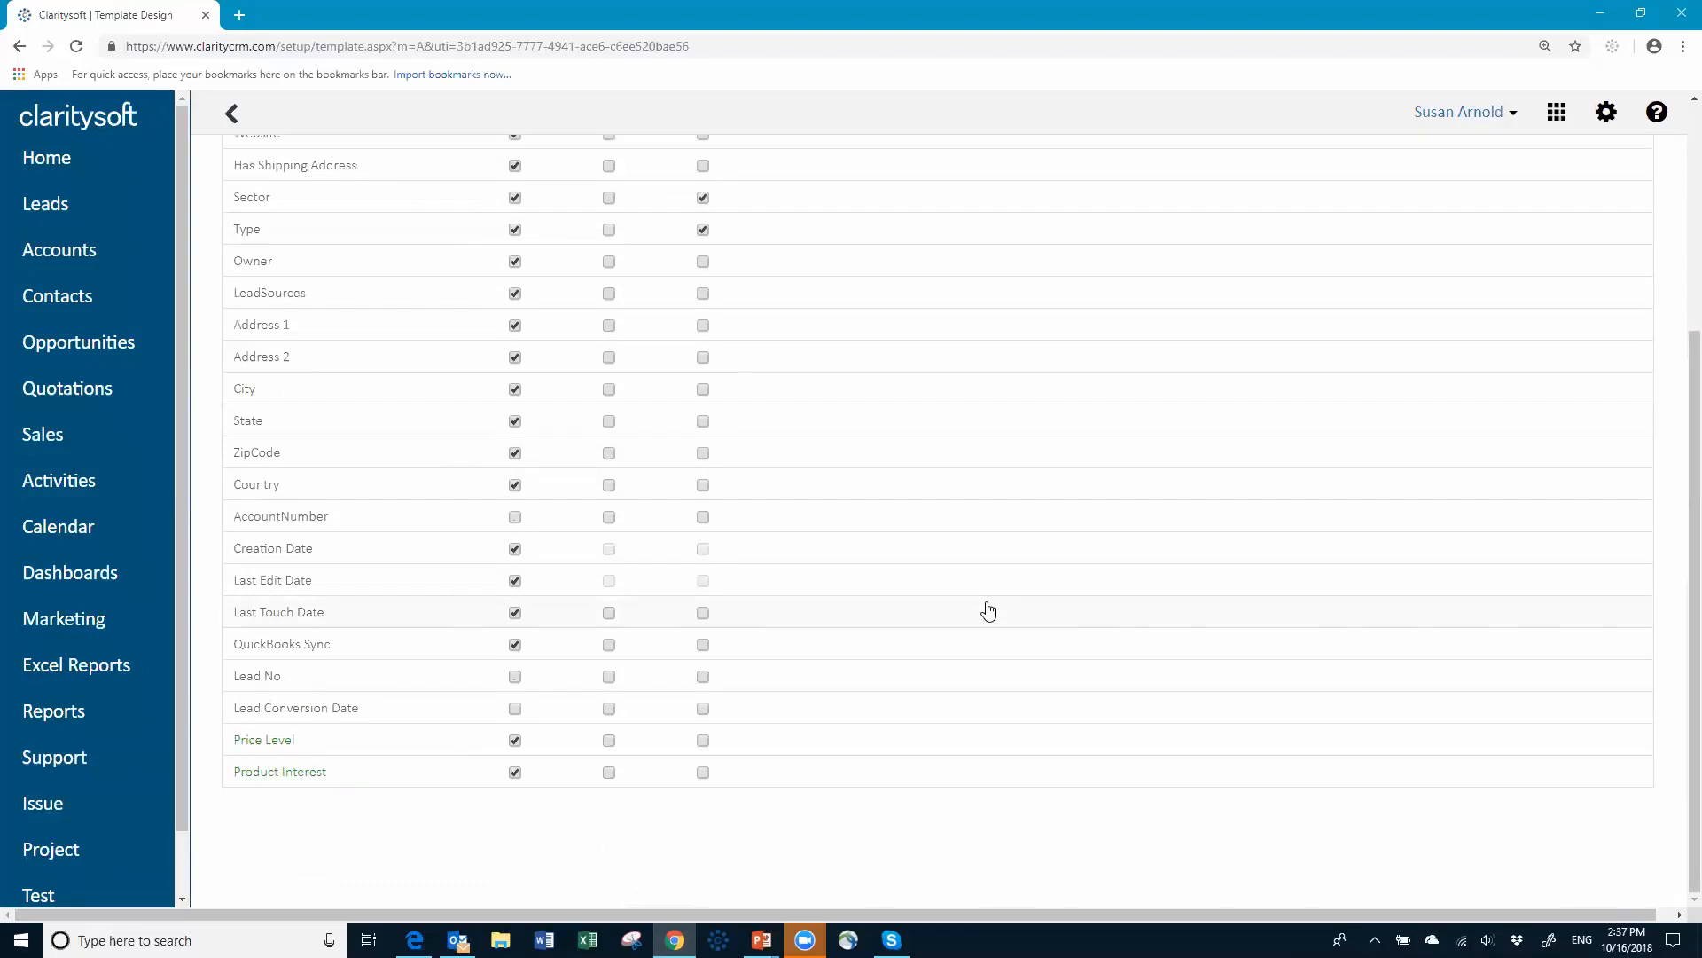
{"action": "scroll", "coordinate": [978, 441], "scroll_direction": "up", "scroll_amount": 1}
{"action": "scroll", "coordinate": [978, 442], "scroll_direction": "up", "scroll_amount": 4}
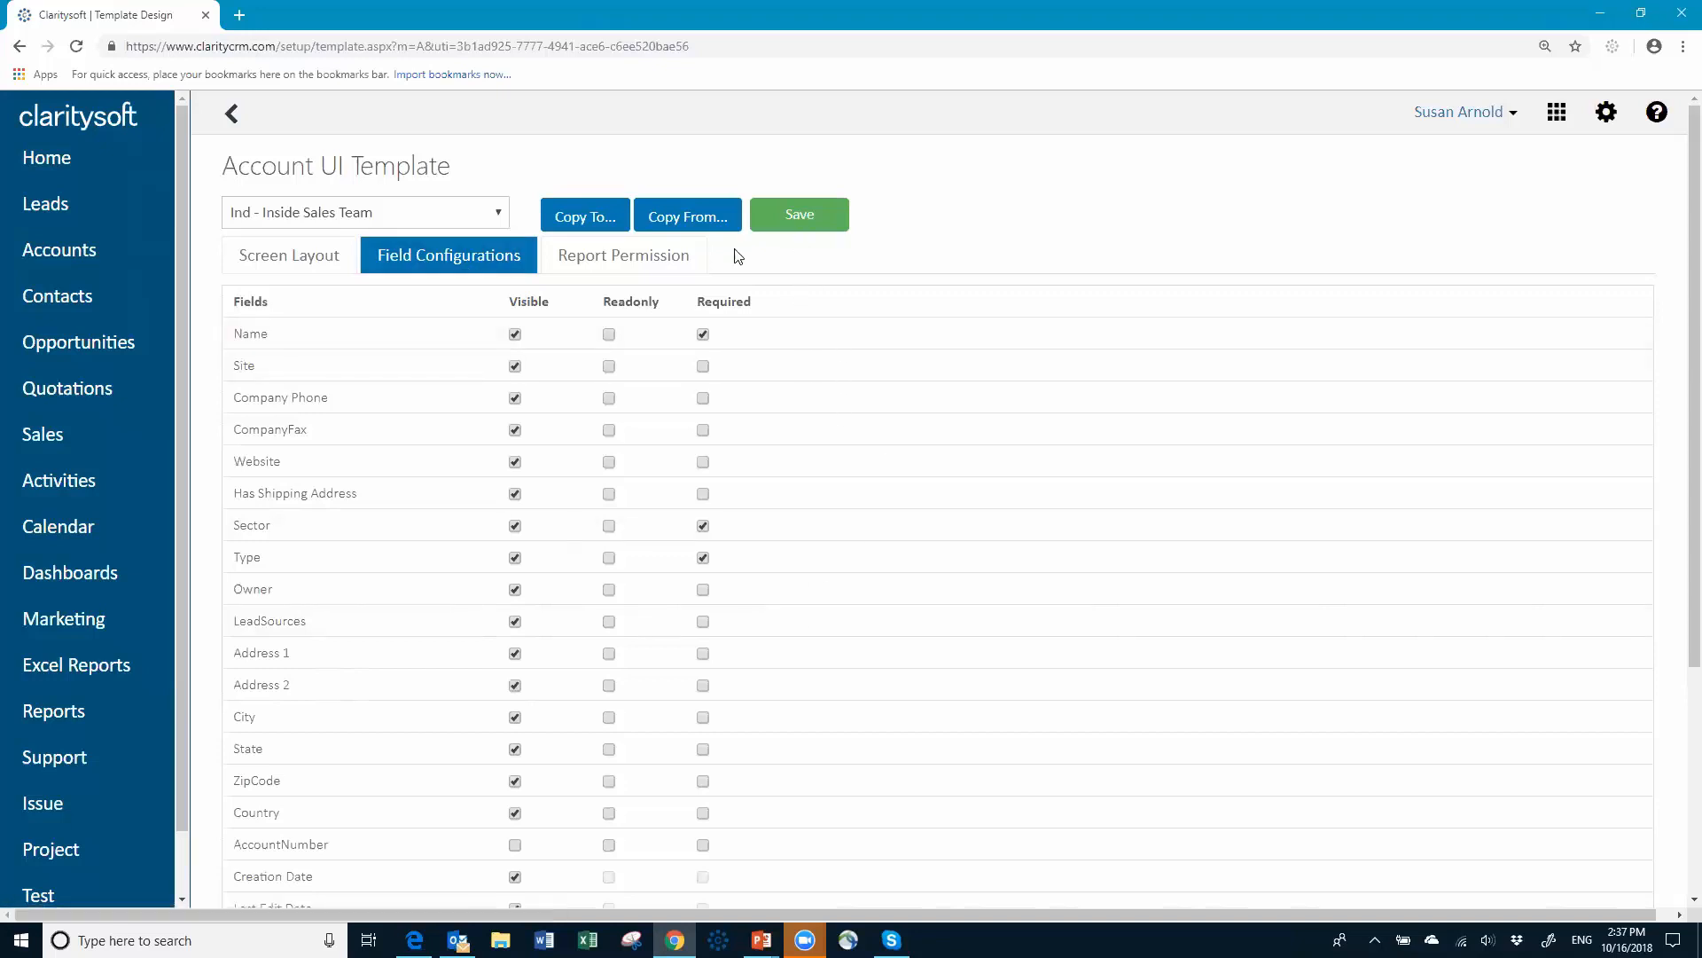
Step: Review report permissions, save the Inside Sales Team account template, confirm, and open the user menu
{"action": "left_click", "coordinate": [650, 262]}
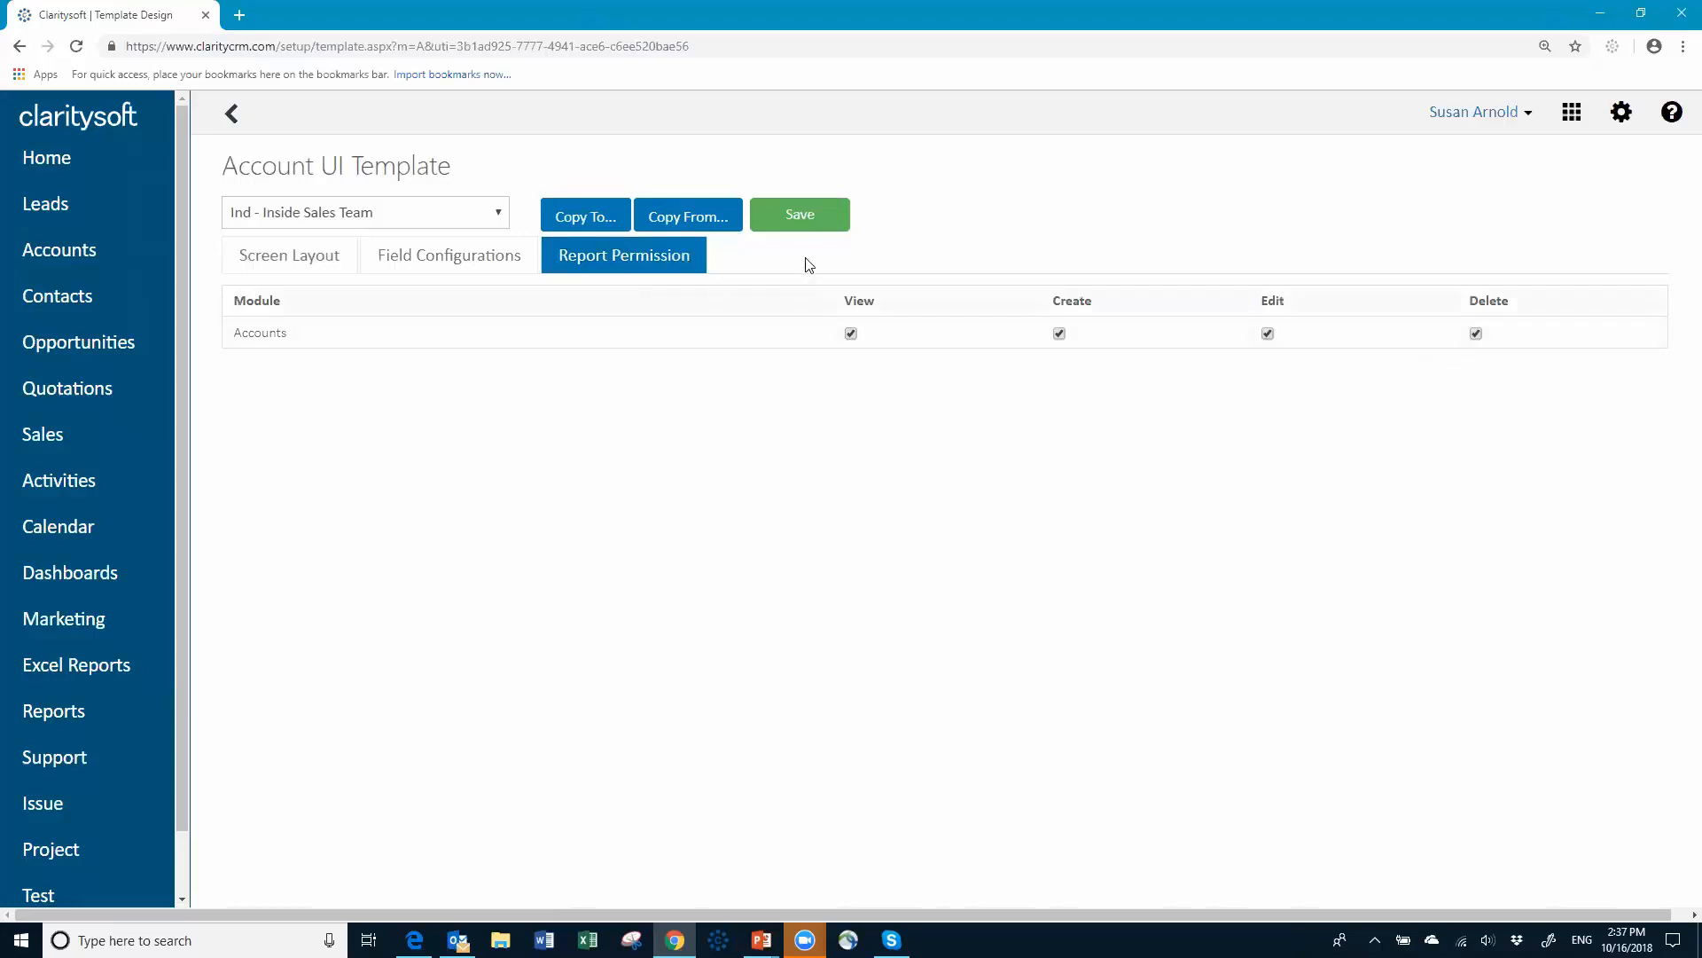
{"action": "left_click", "coordinate": [797, 219]}
{"action": "left_click", "coordinate": [962, 547]}
{"action": "left_click", "coordinate": [1519, 114]}
Step: Log out of the administrator account and sign in with the sales user's login and password
{"action": "left_click", "coordinate": [1413, 246]}
{"action": "left_click", "coordinate": [780, 385]}
{"action": "key", "text": "BackSpace"}
{"action": "key", "text": "BackSpace"}
{"action": "key", "text": "BackSpace"}
{"action": "key", "text": "BackSpace"}
{"action": "key", "text": "BackSpace"}
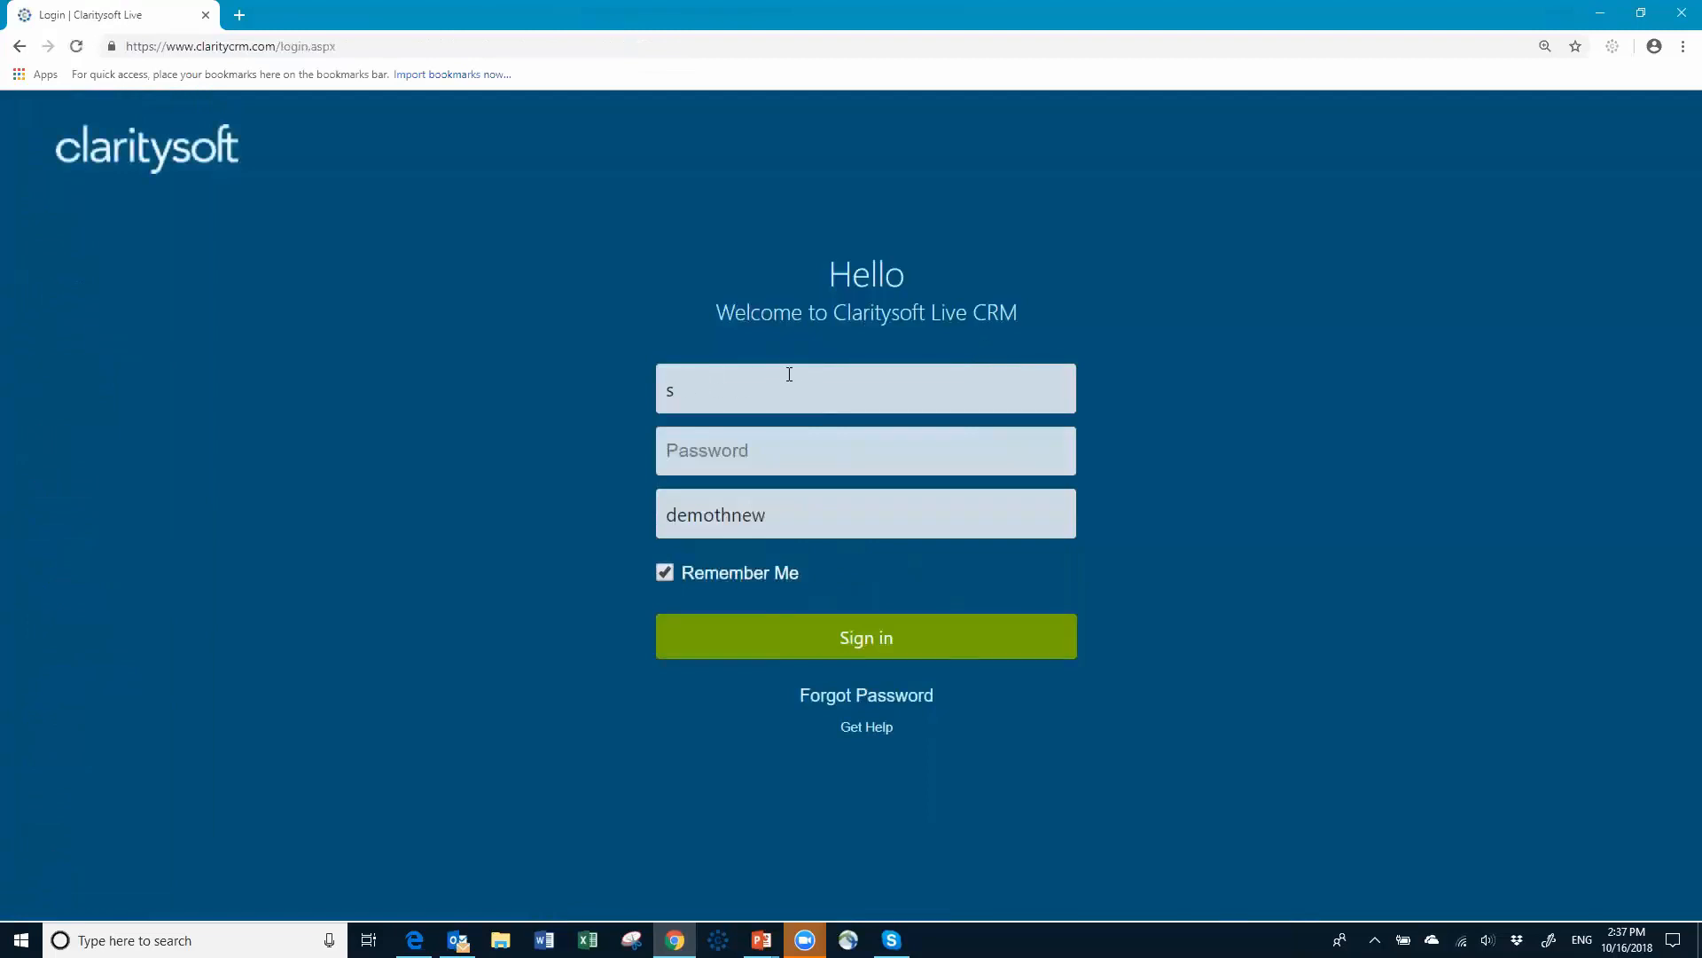
{"action": "type", "text": "allison"}
{"action": "key", "text": "Tab"}
{"action": "type", "text": "••"}
{"action": "key", "text": "Return"}
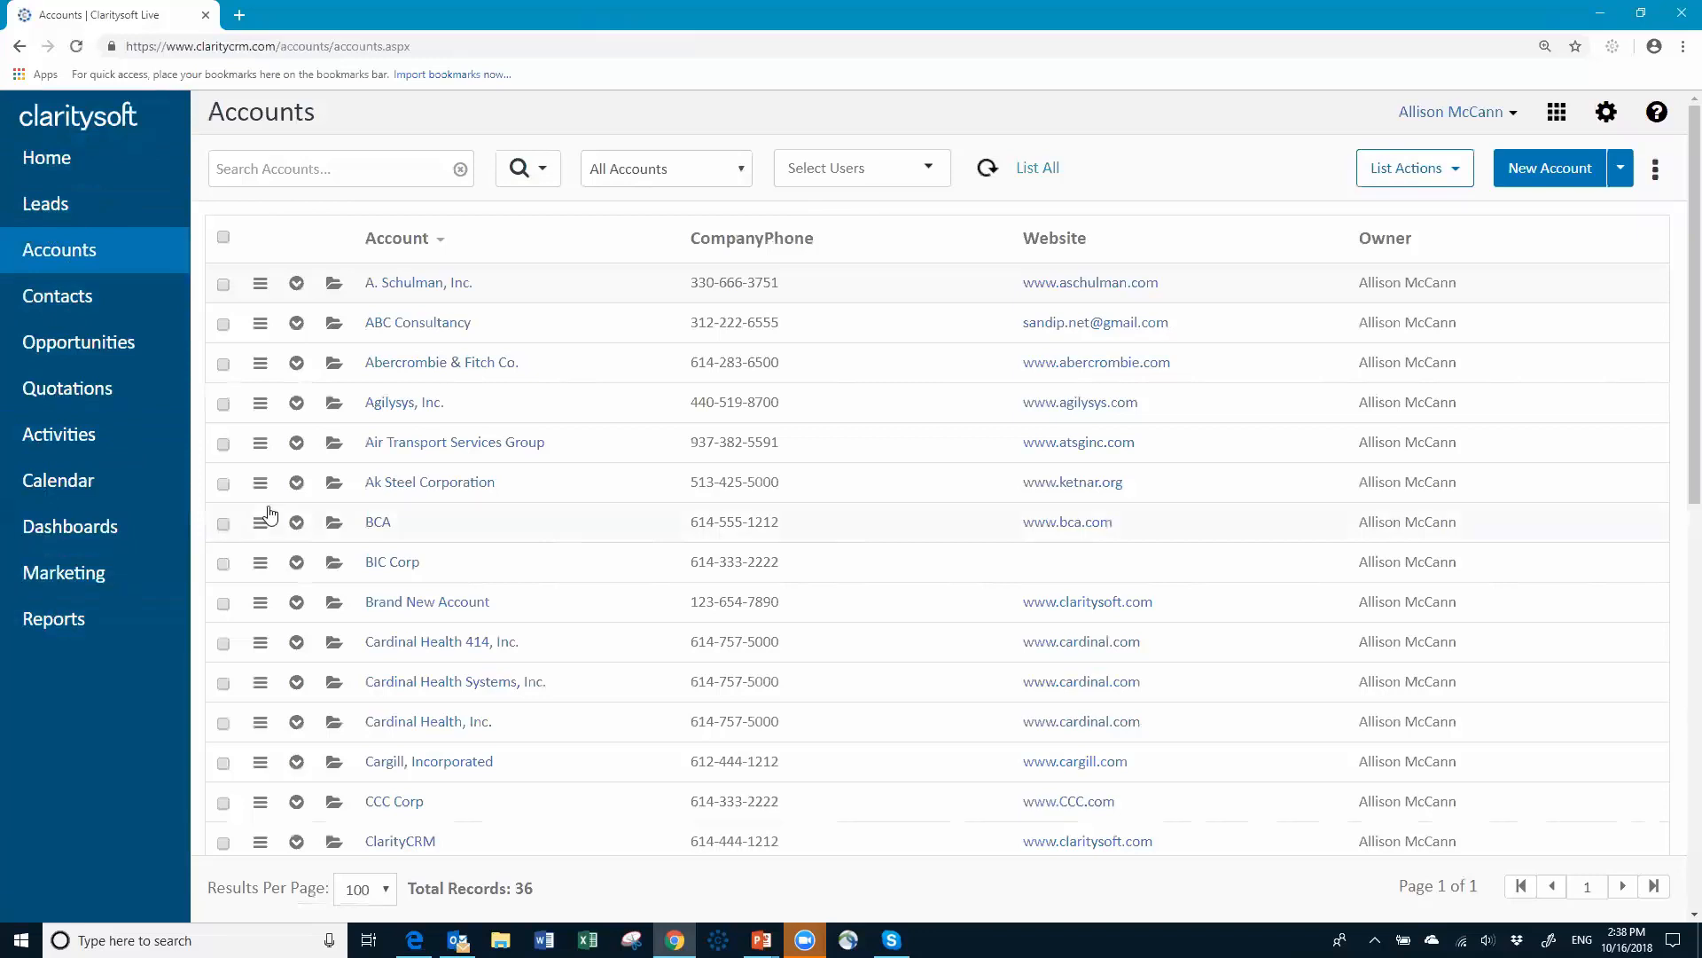
Step: View the A. Schulman, Inc. account's Inside Sales field layout, then close it without saving
{"action": "left_click", "coordinate": [408, 289]}
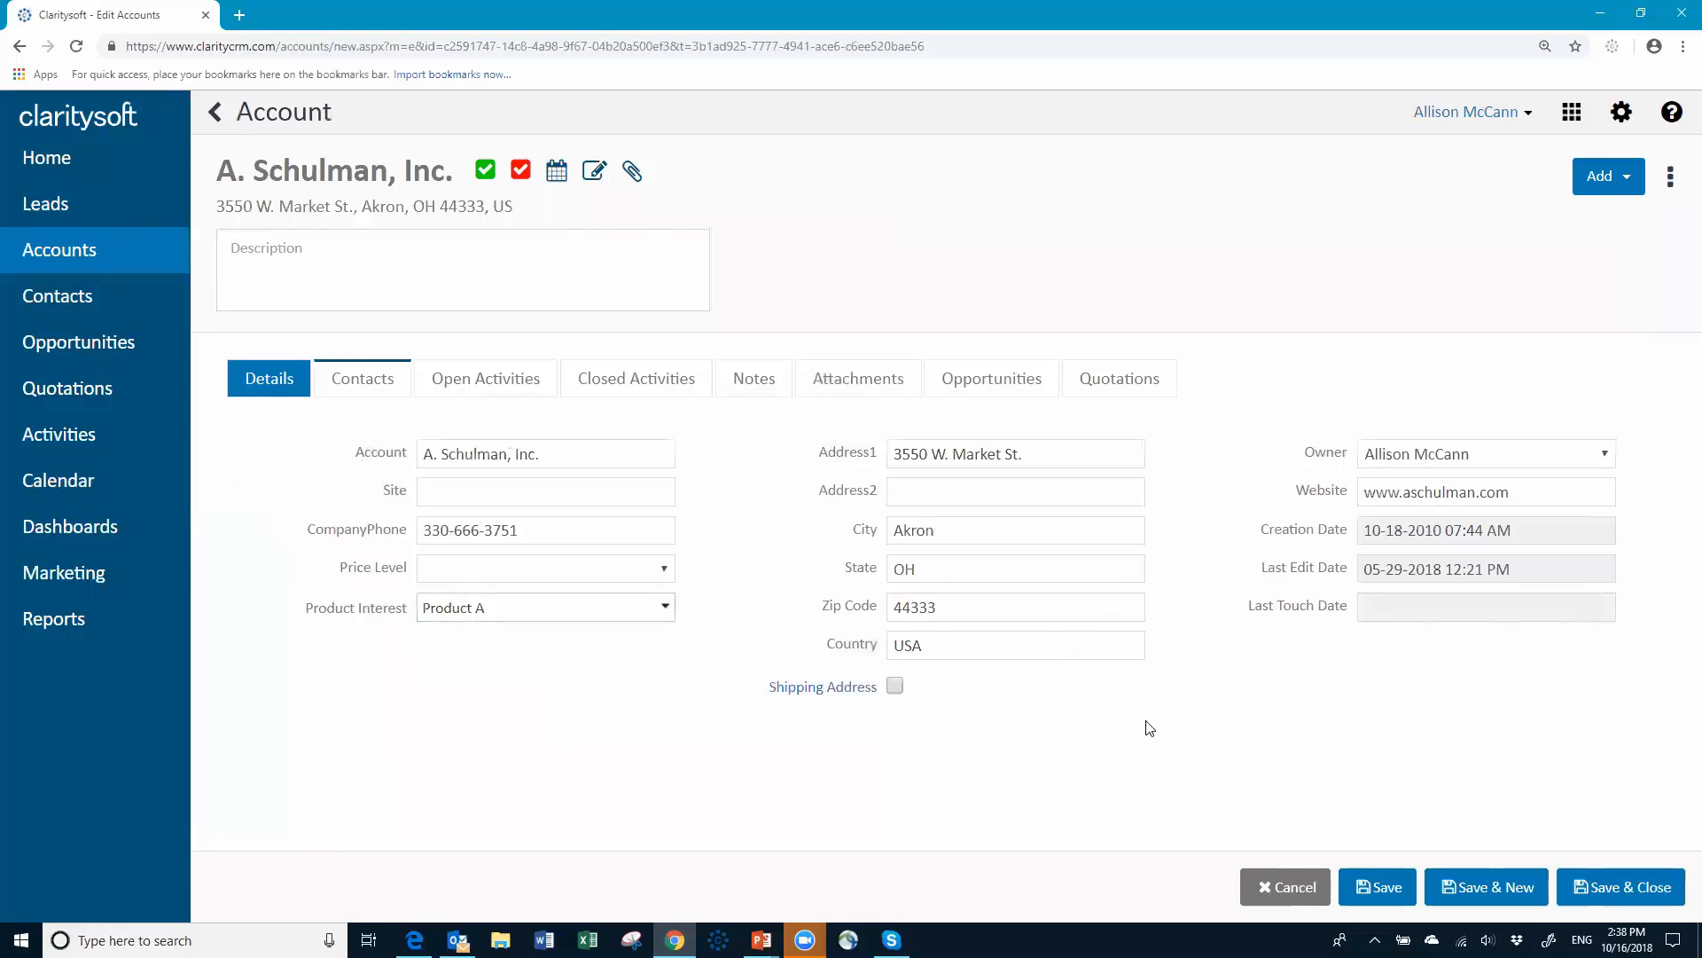
{"action": "left_click", "coordinate": [1300, 898]}
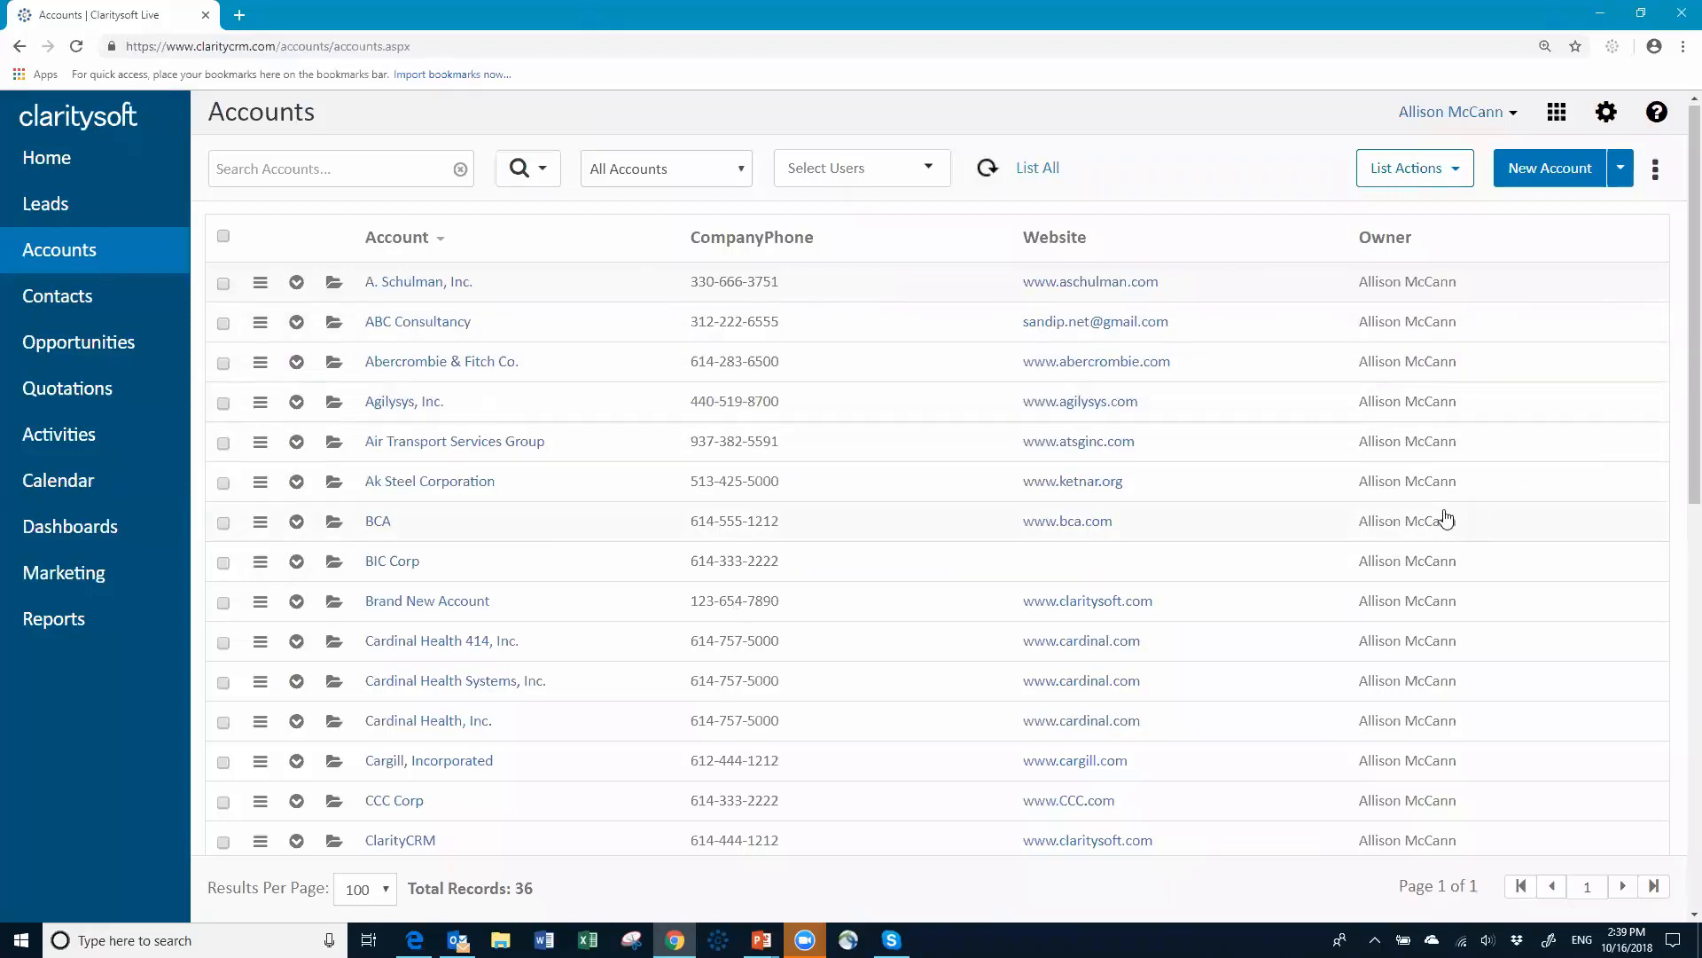
Step: Scroll down the Accounts list and open the PAETEC Holding Corp. account
{"action": "scroll", "coordinate": [1442, 517], "scroll_direction": "down", "scroll_amount": 6}
{"action": "scroll", "coordinate": [1442, 517], "scroll_direction": "down", "scroll_amount": 4}
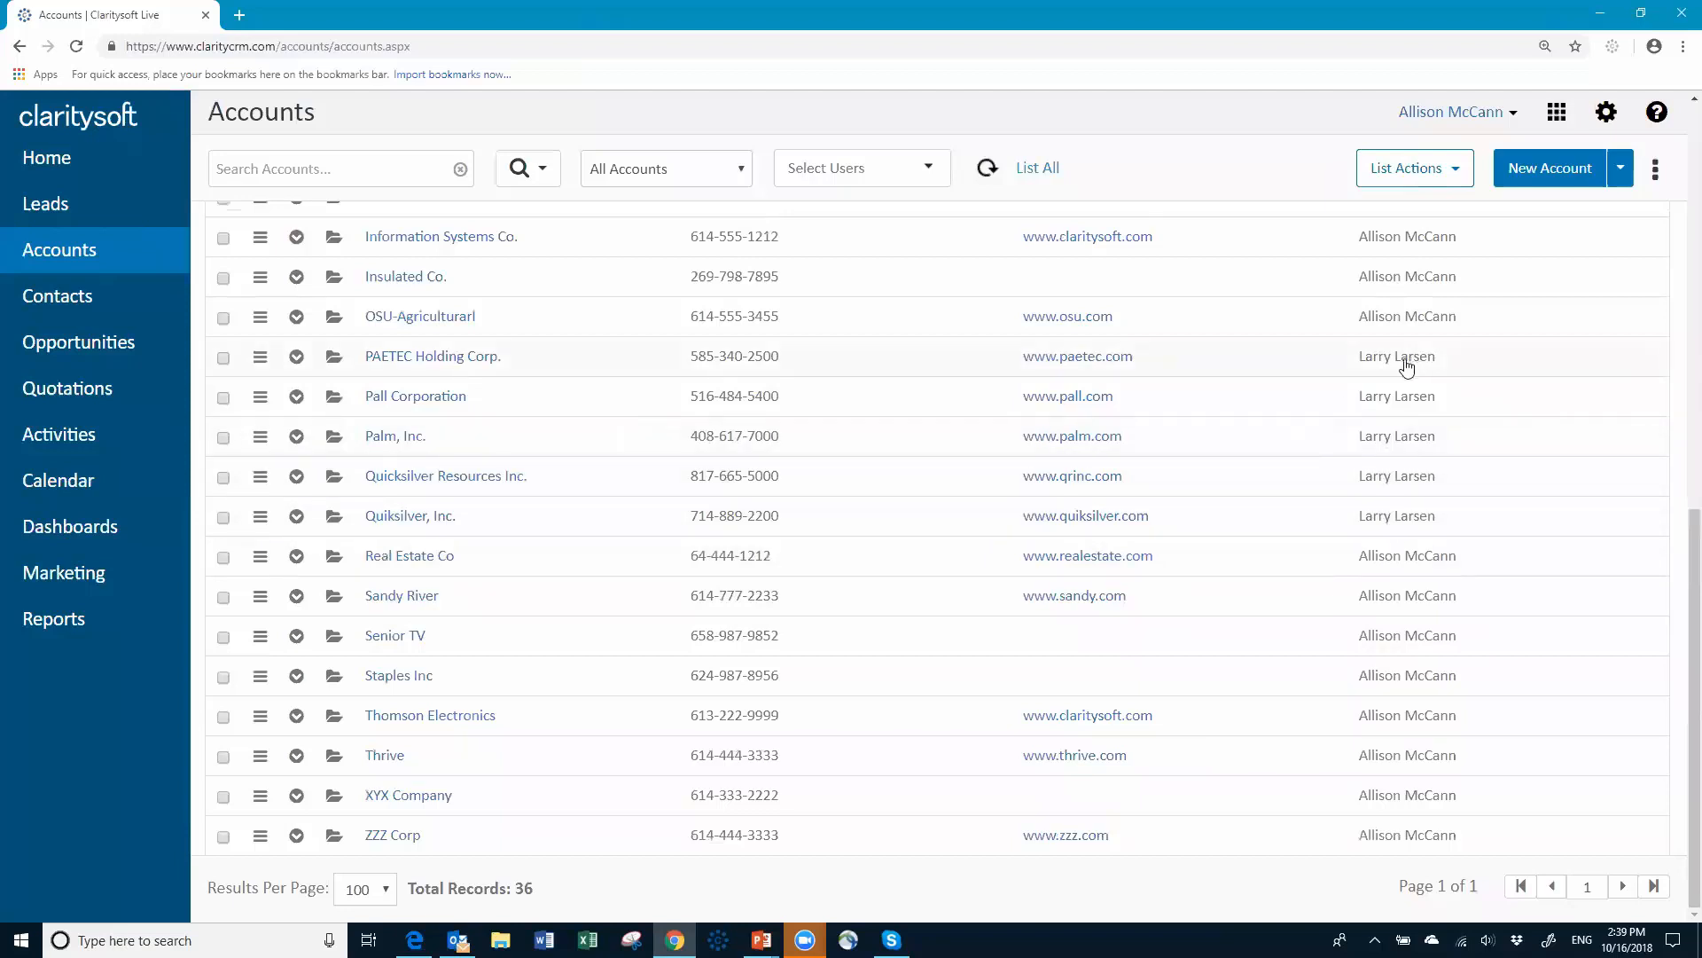
{"action": "left_click", "coordinate": [413, 363]}
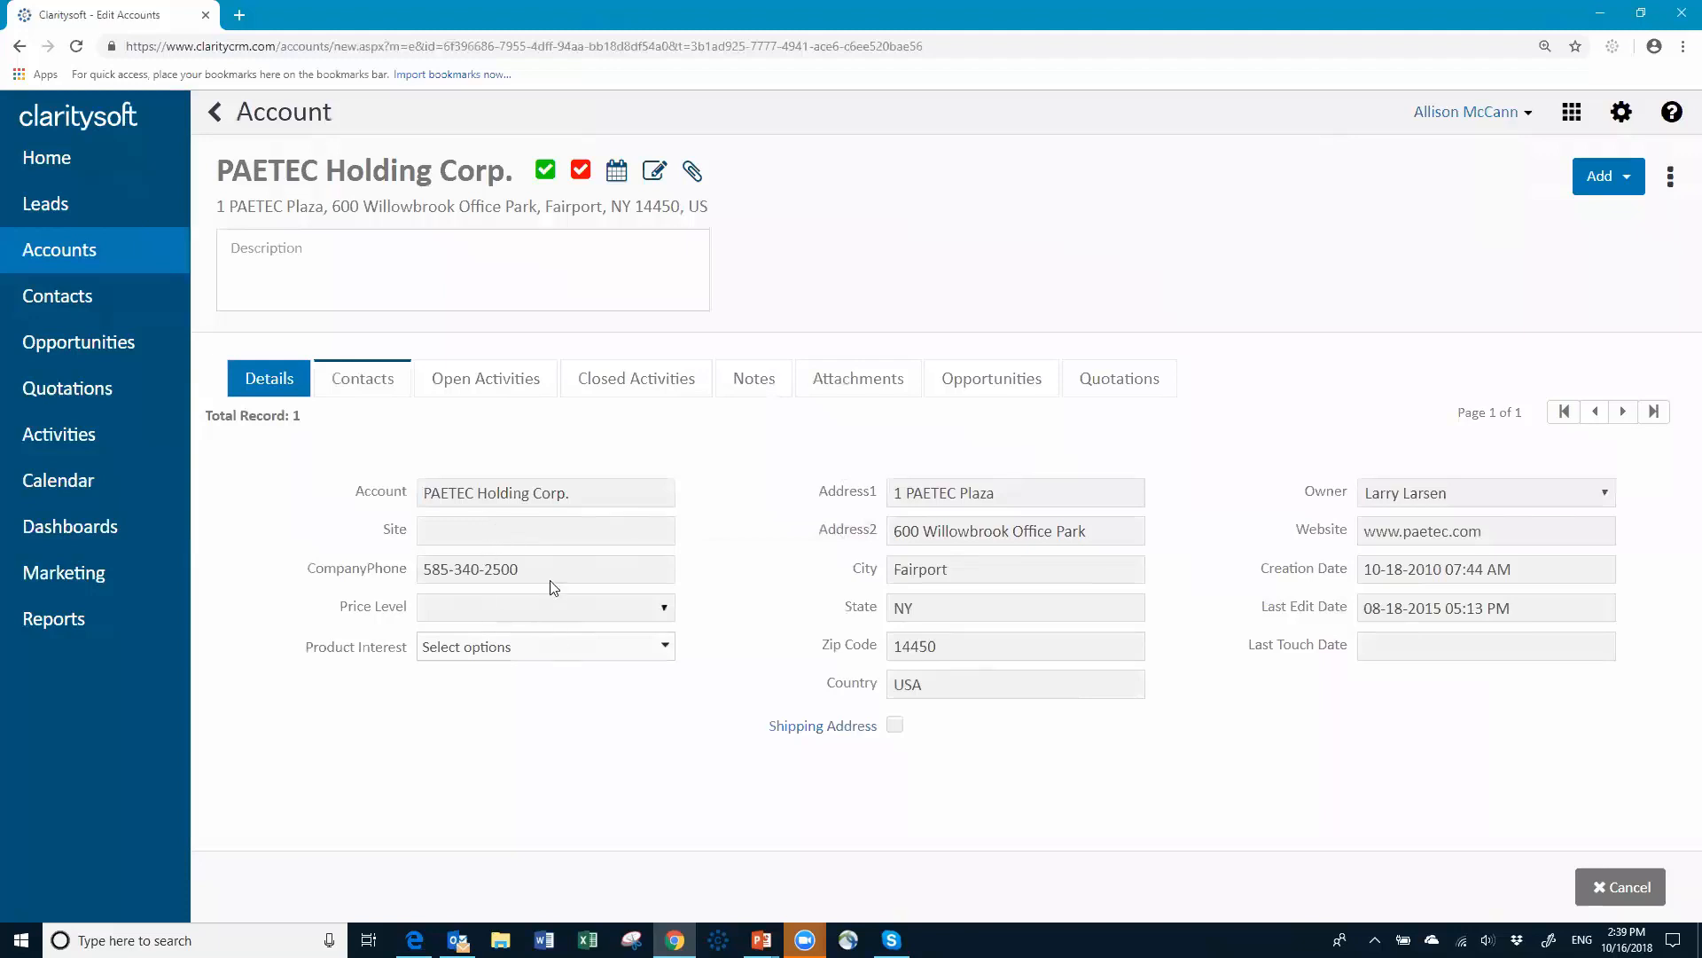
Step: Start a new contact from PAETEC's Contacts list, then cancel it and the account unchanged
{"action": "left_click", "coordinate": [428, 651]}
{"action": "left_click", "coordinate": [386, 383]}
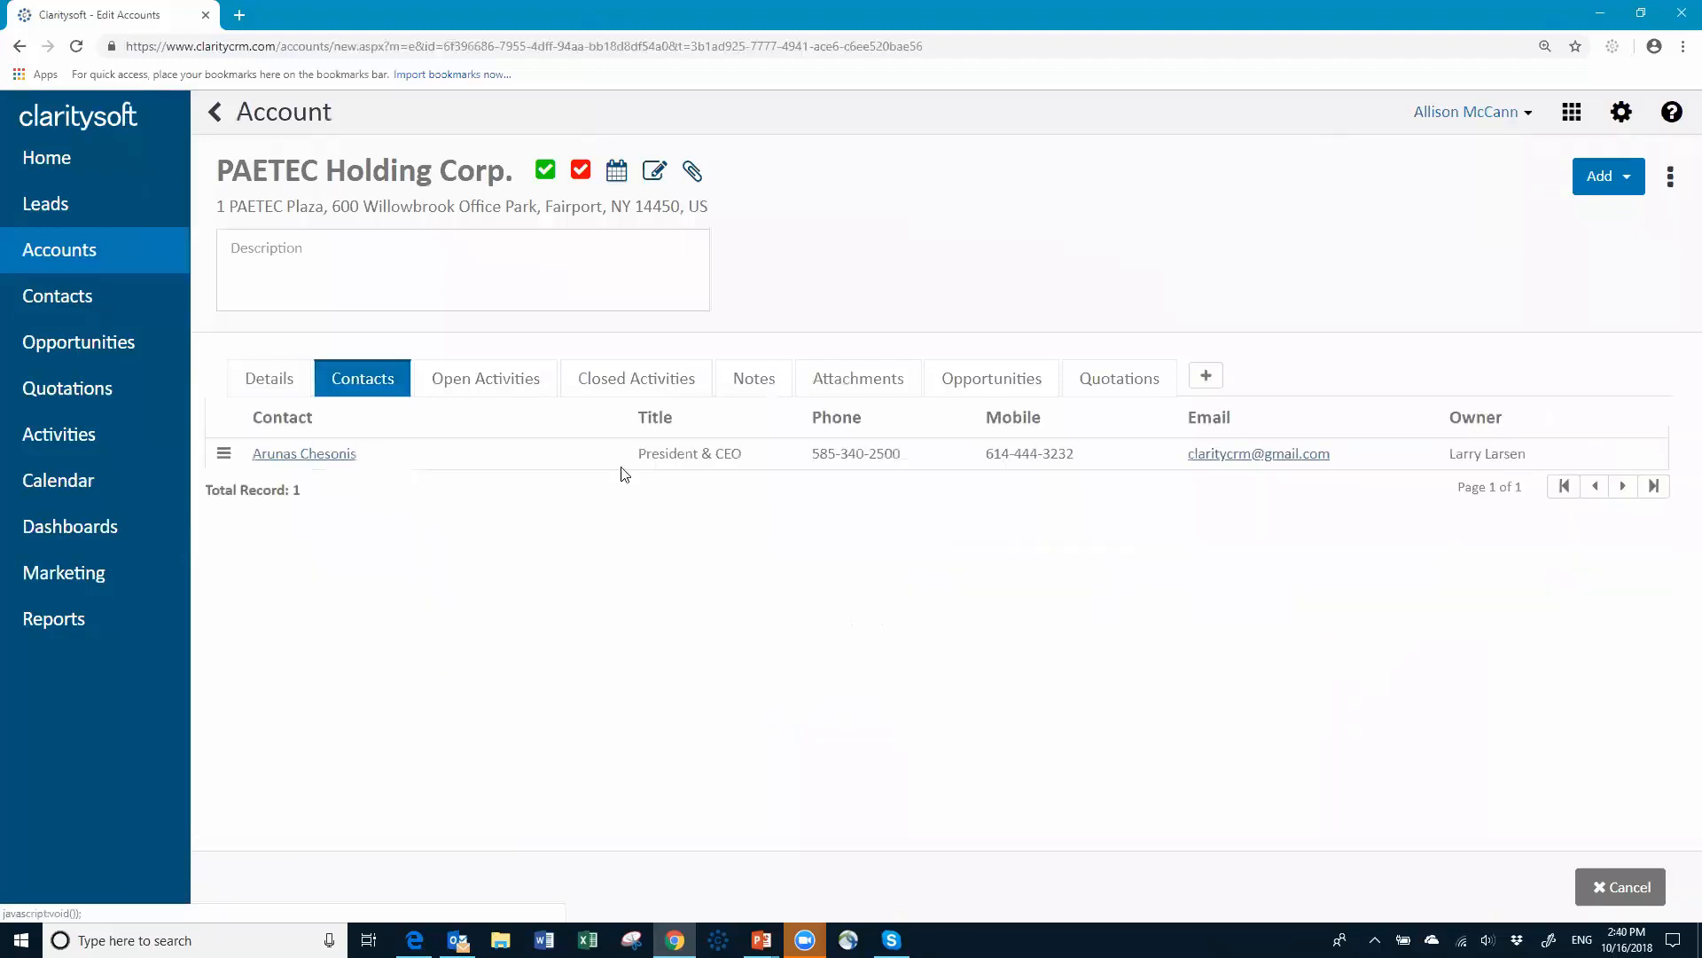
{"action": "left_click", "coordinate": [1208, 377]}
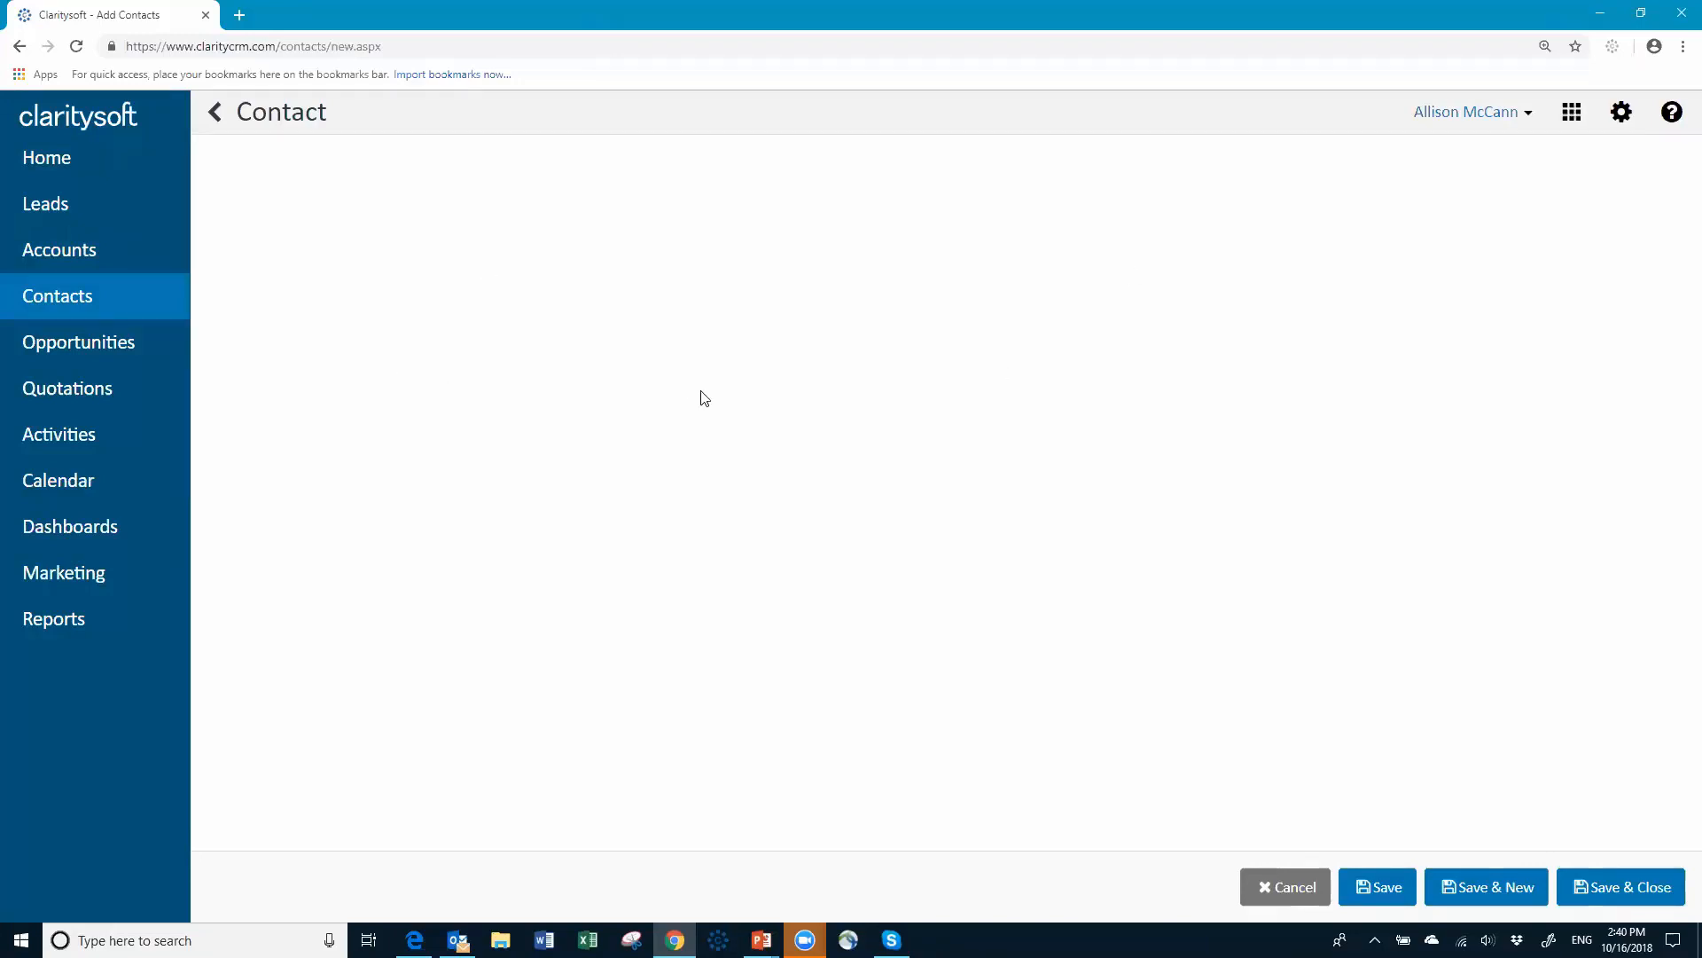
{"action": "left_click", "coordinate": [1290, 886]}
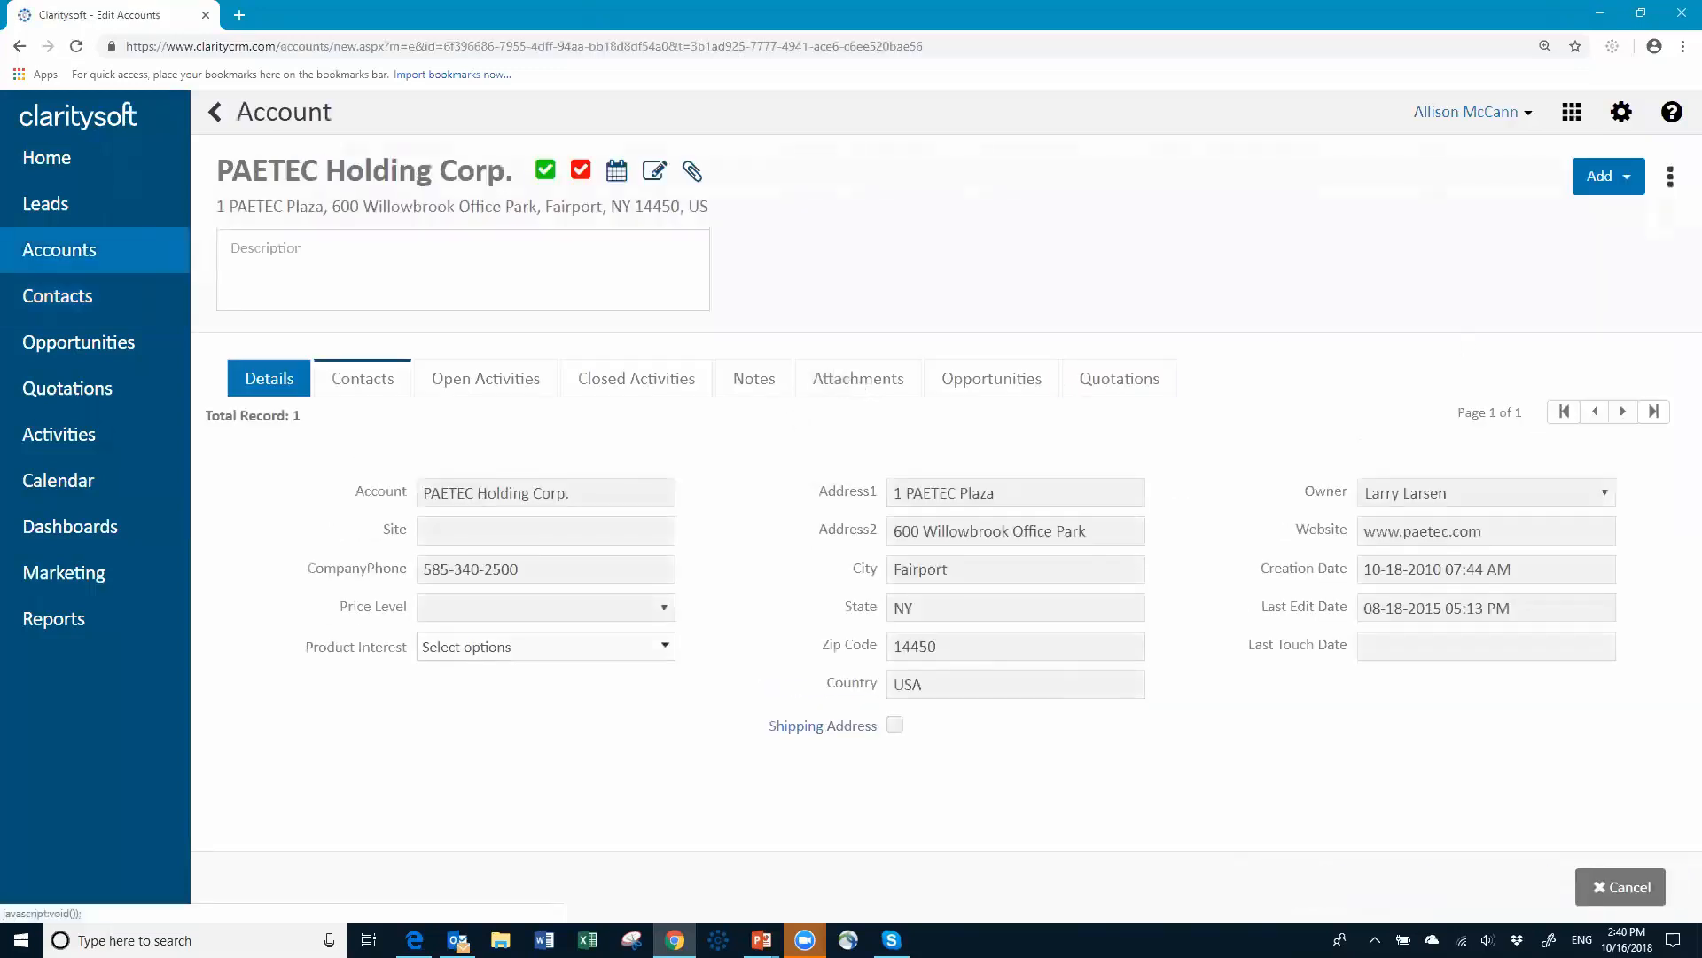
{"action": "left_click", "coordinate": [1623, 885]}
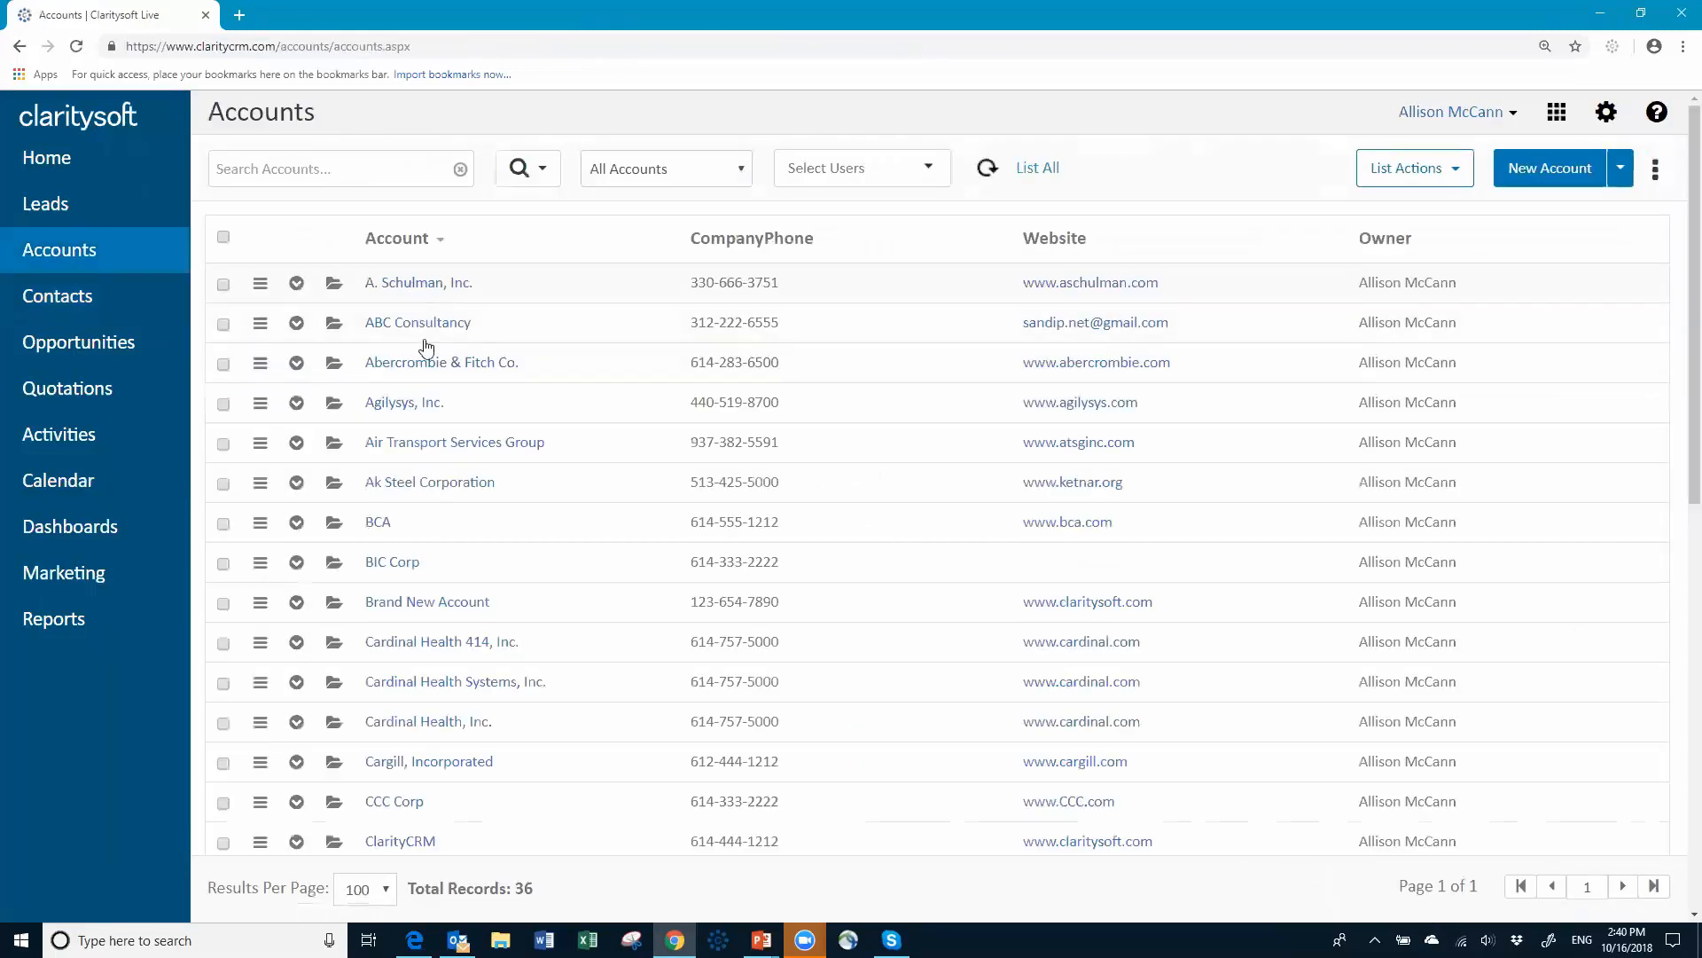
Step: View the Pall Corporation account and close it unchanged, then go to Settings
{"action": "scroll", "coordinate": [1070, 750], "scroll_direction": "down", "scroll_amount": 10}
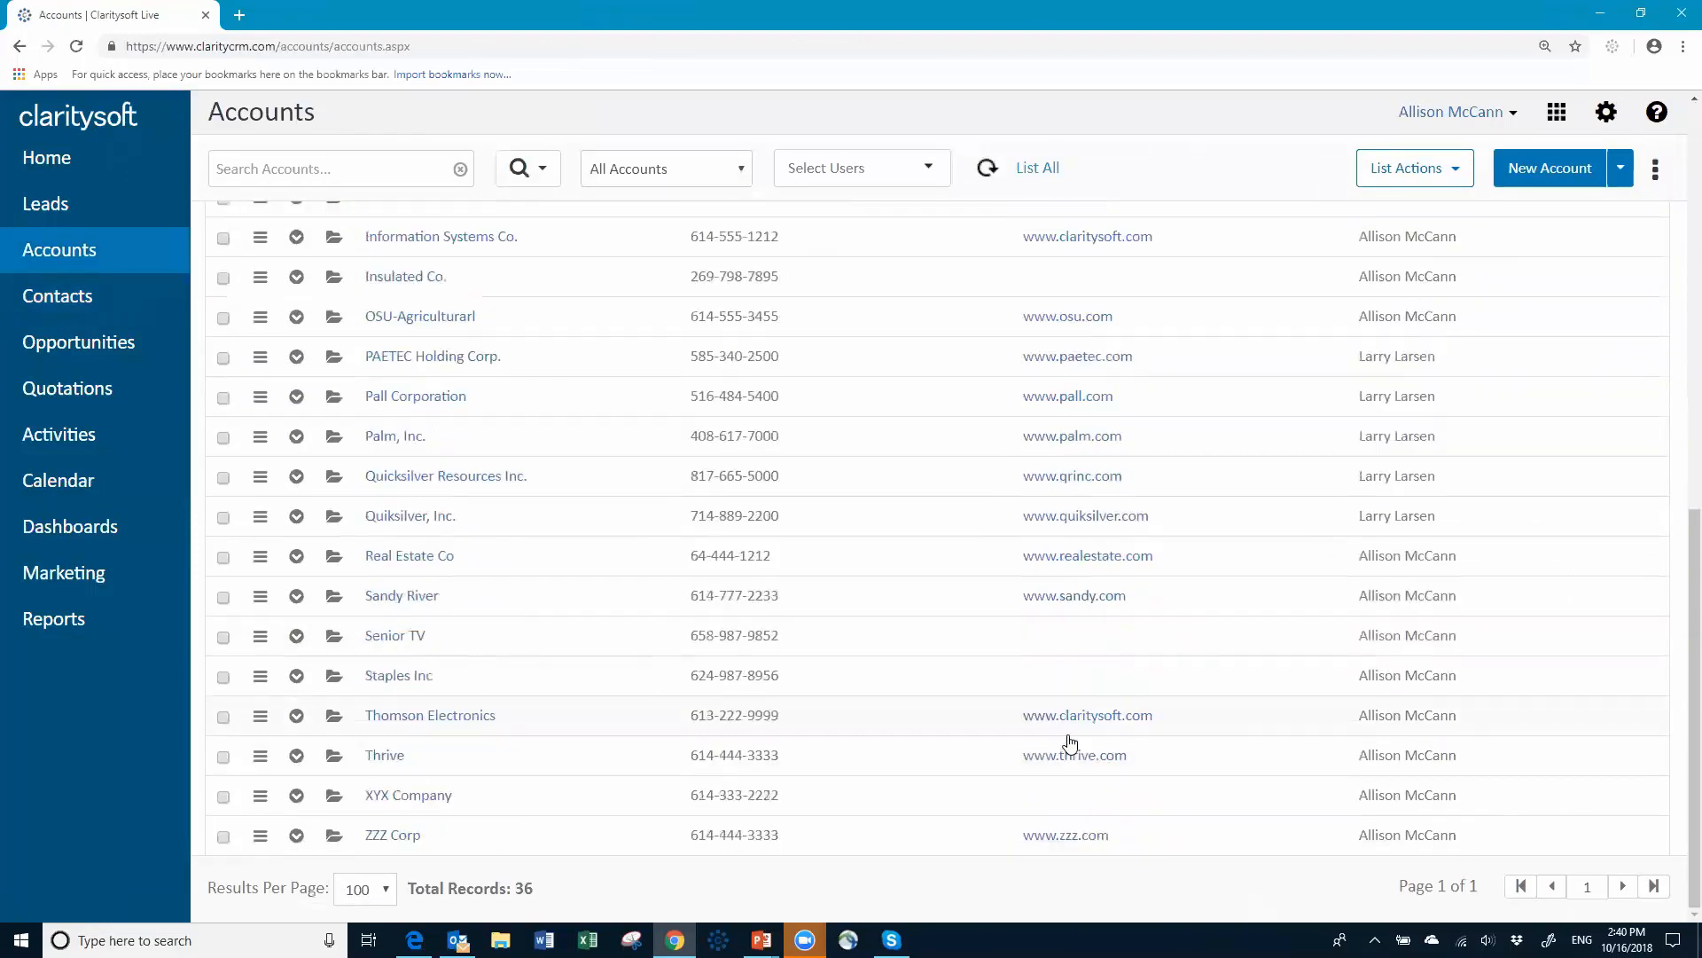
{"action": "left_click", "coordinate": [447, 398]}
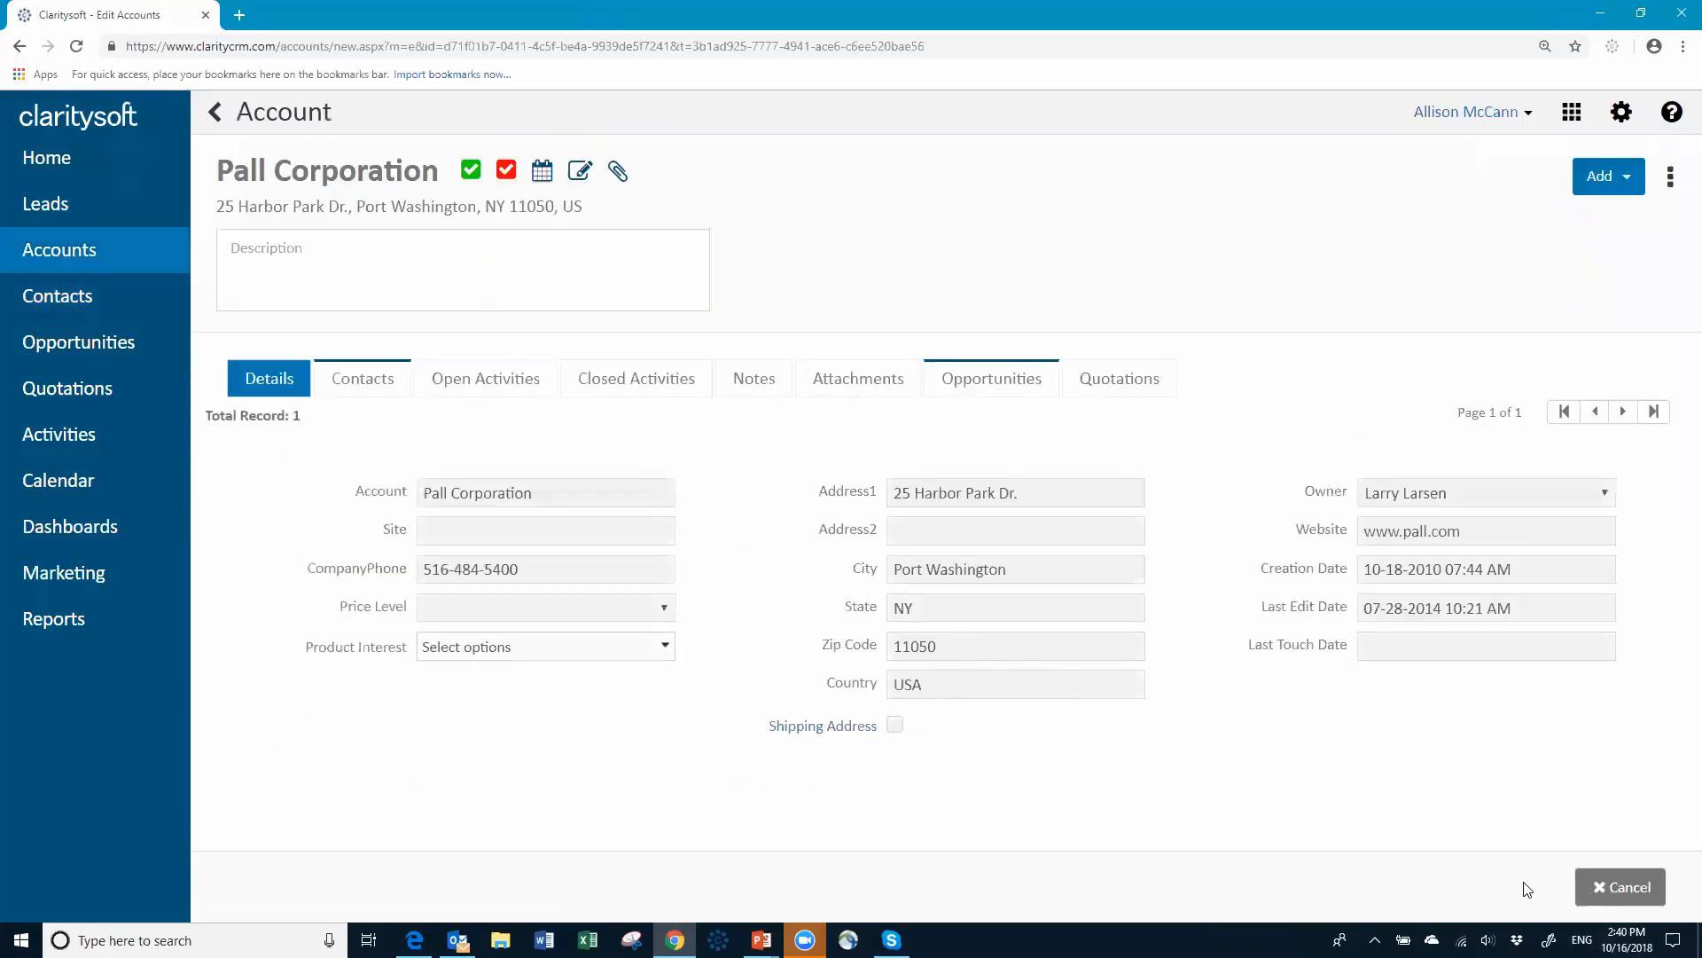
{"action": "left_click", "coordinate": [1629, 894]}
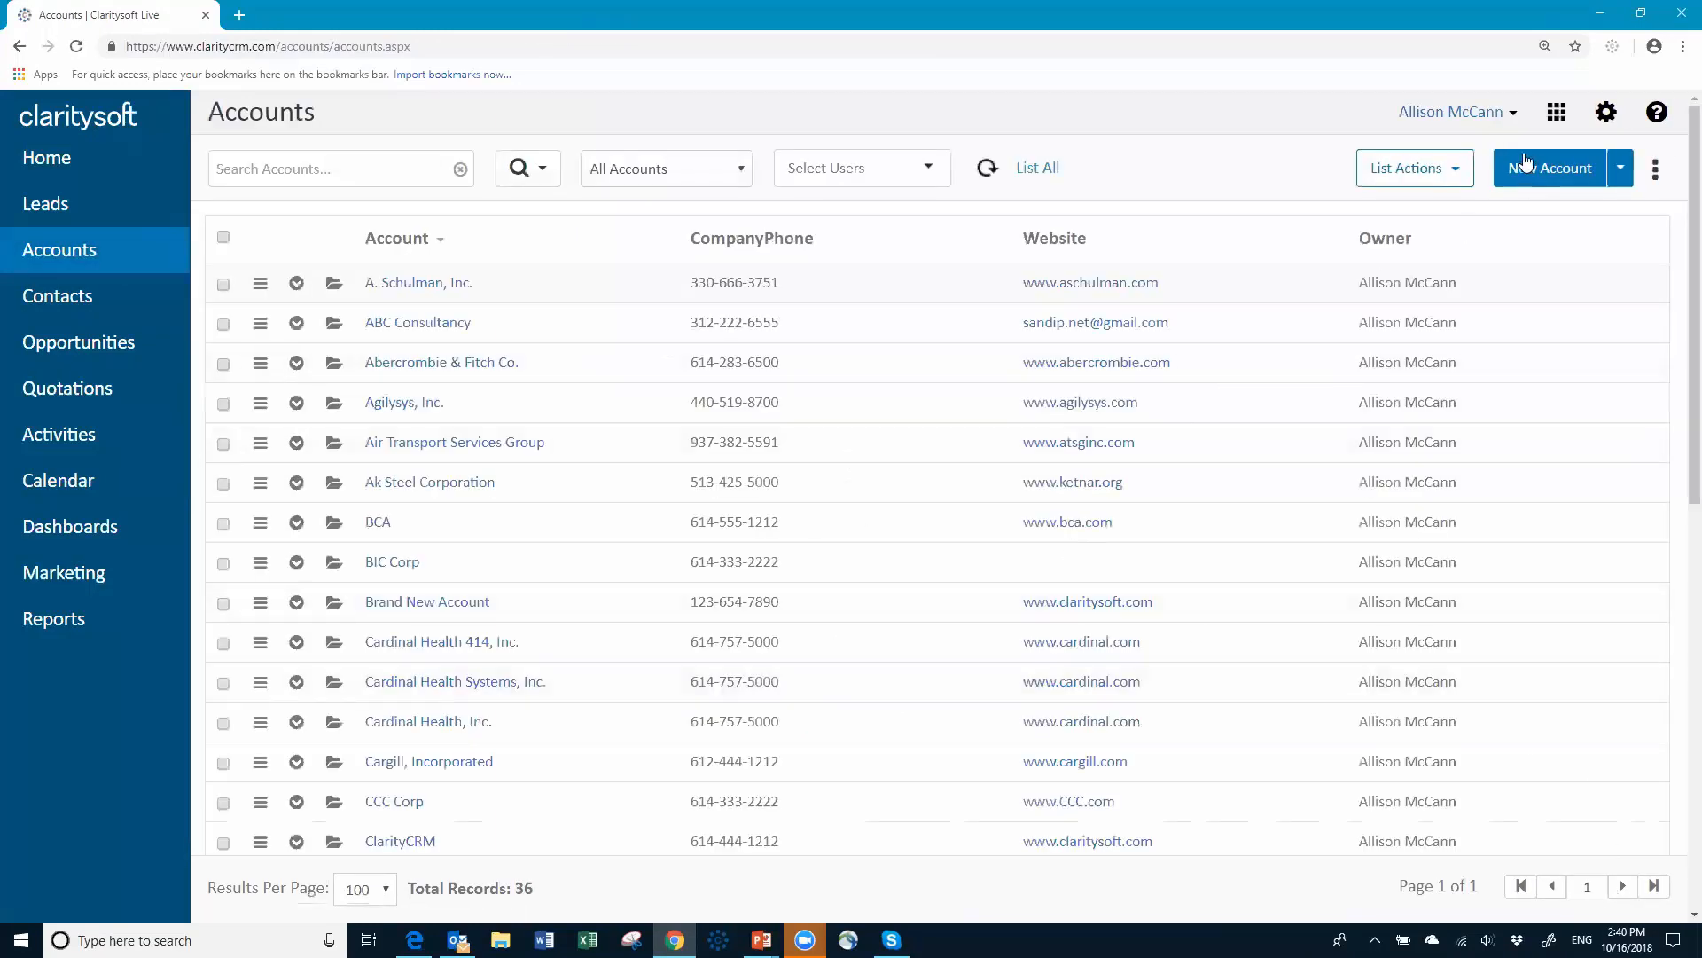
{"action": "left_click", "coordinate": [1604, 125]}
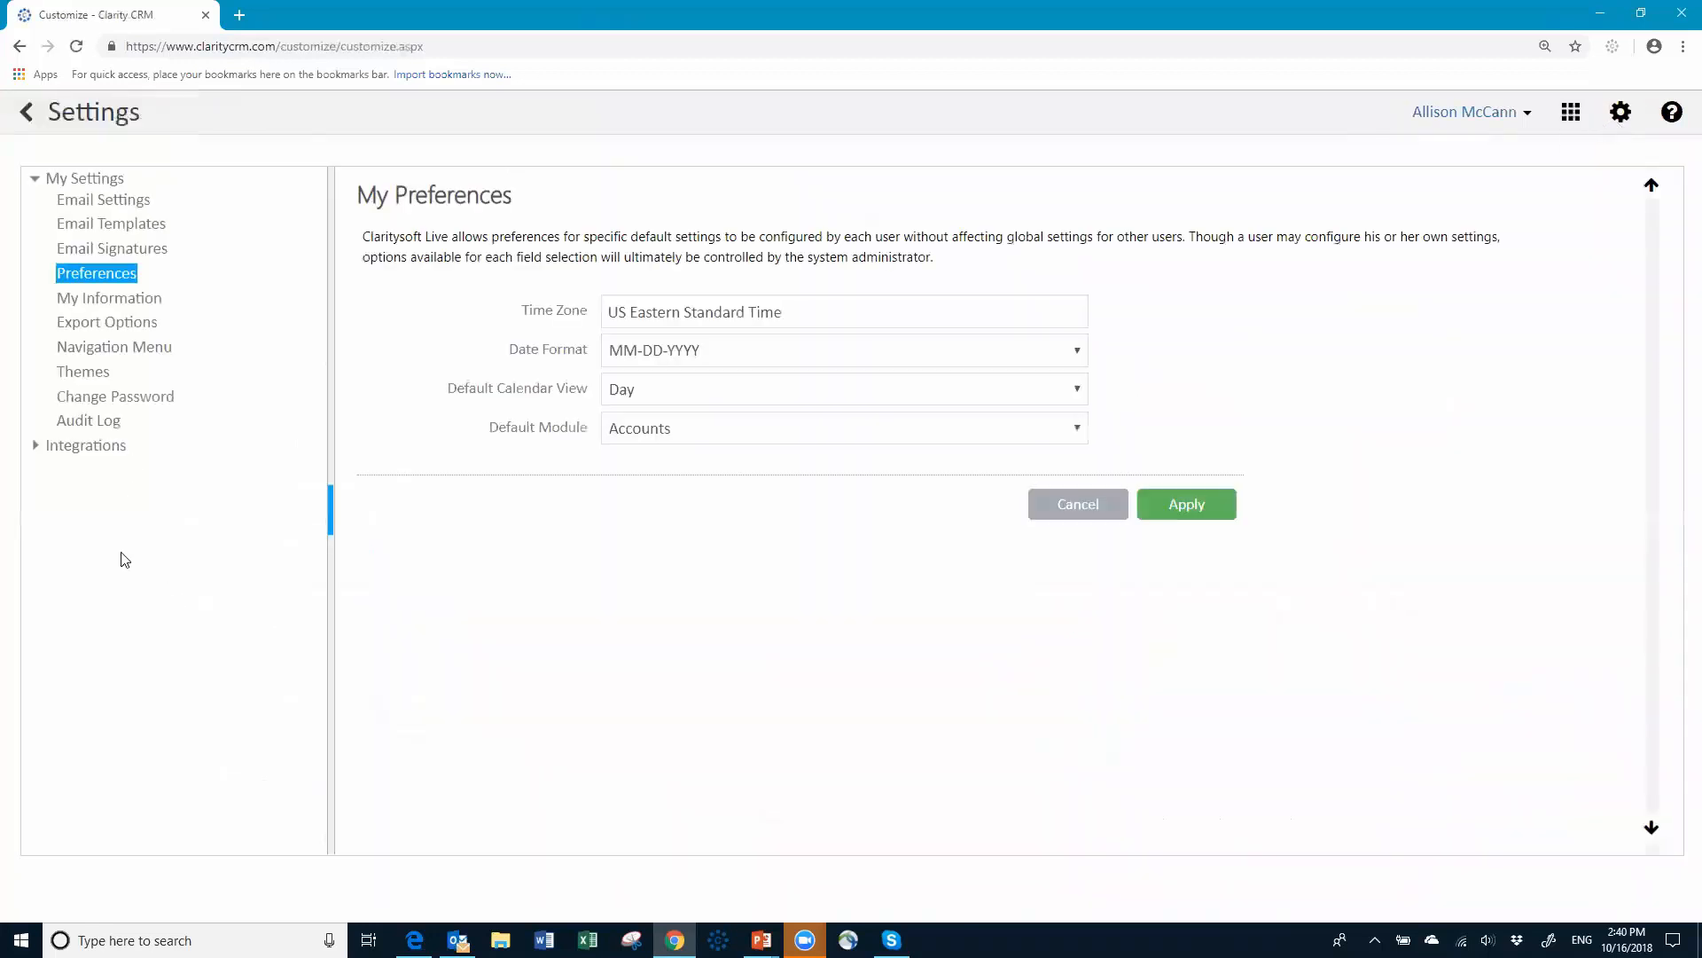
Step: Log out and sign back in with another user's name and password
{"action": "left_click", "coordinate": [1527, 114]}
{"action": "left_click", "coordinate": [1414, 236]}
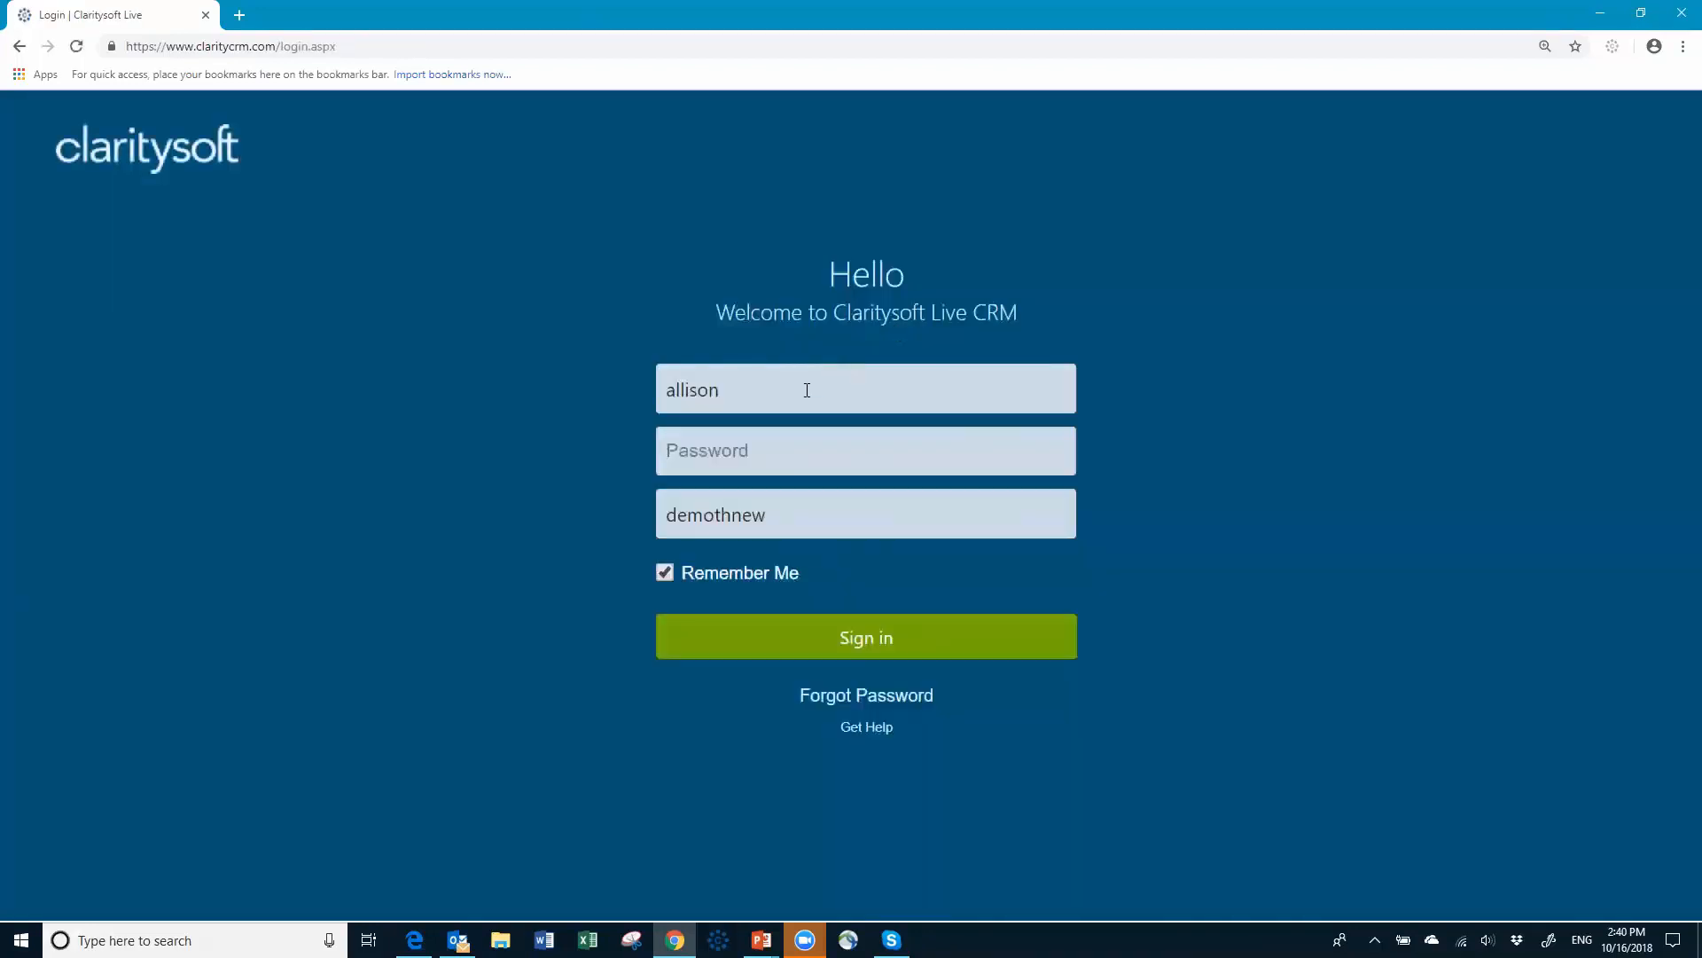
{"action": "left_click", "coordinate": [807, 390]}
{"action": "key", "text": "BackSpace"}
{"action": "key", "text": "BackSpace"}
{"action": "key", "text": "BackSpace"}
{"action": "key", "text": "BackSpace"}
{"action": "type", "text": "susan"}
{"action": "key", "text": "Tab"}
{"action": "type", "text": "•"}
{"action": "key", "text": "Return"}
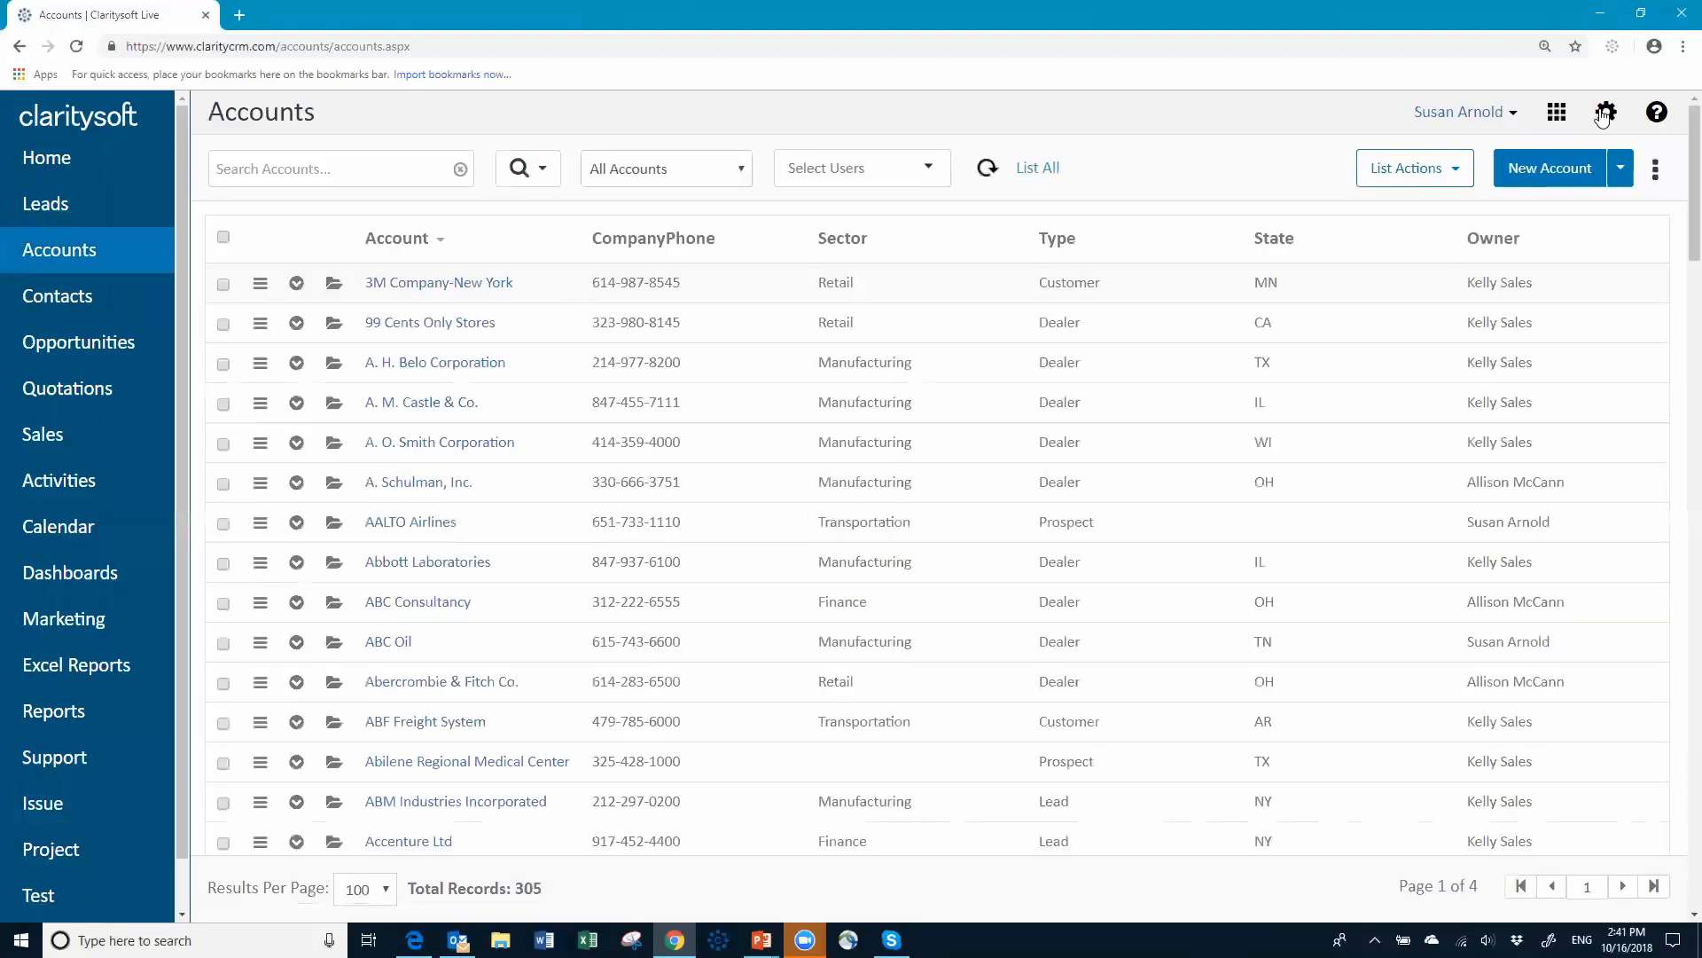
Step: Open Settings > Customization > UI Templates > Contact UI Template for the Ind - Inside Sales Team profile
{"action": "left_click", "coordinate": [1602, 113]}
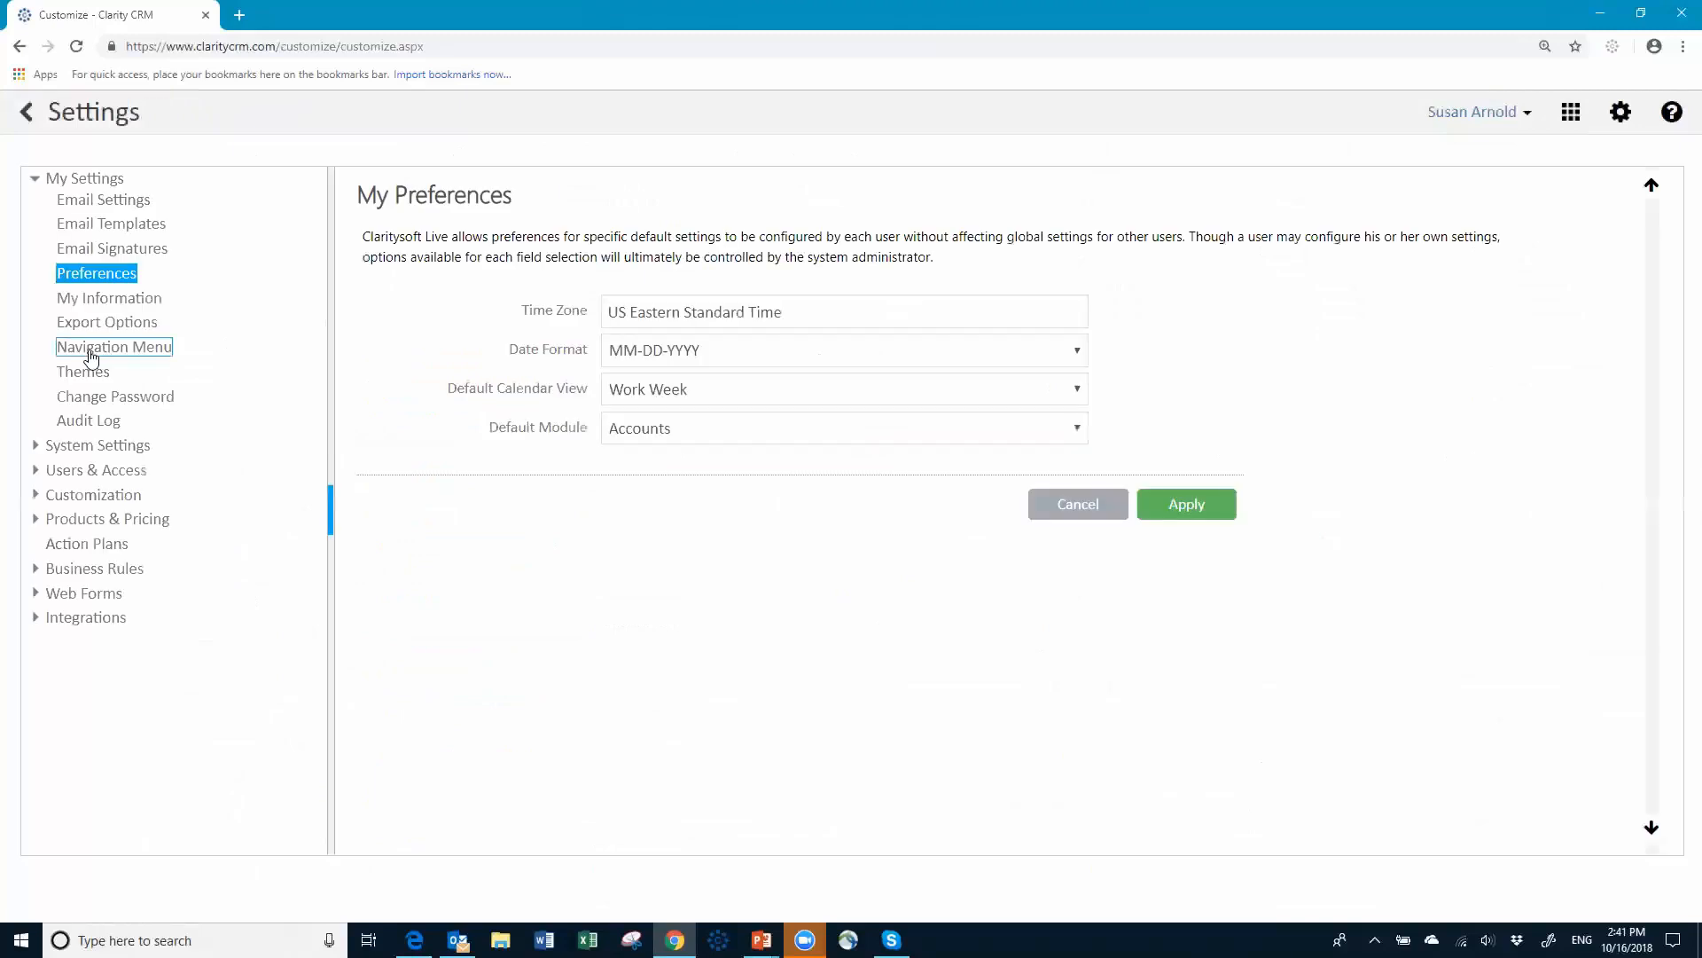
{"action": "left_click", "coordinate": [75, 503]}
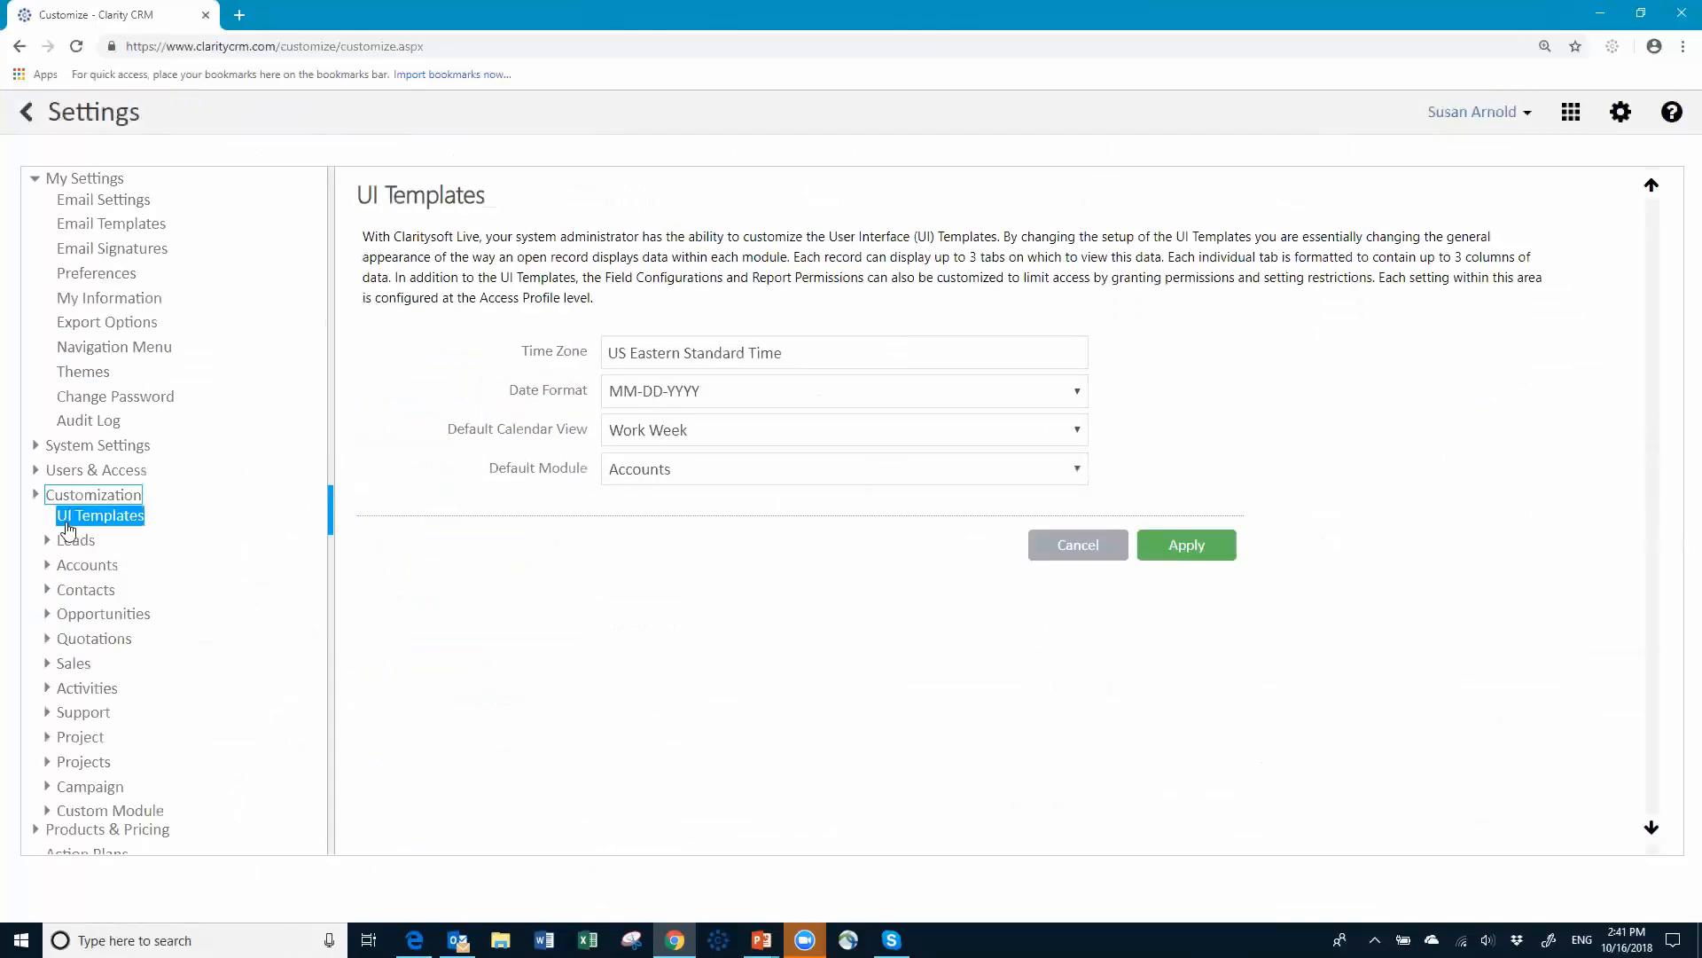
{"action": "left_click", "coordinate": [432, 393]}
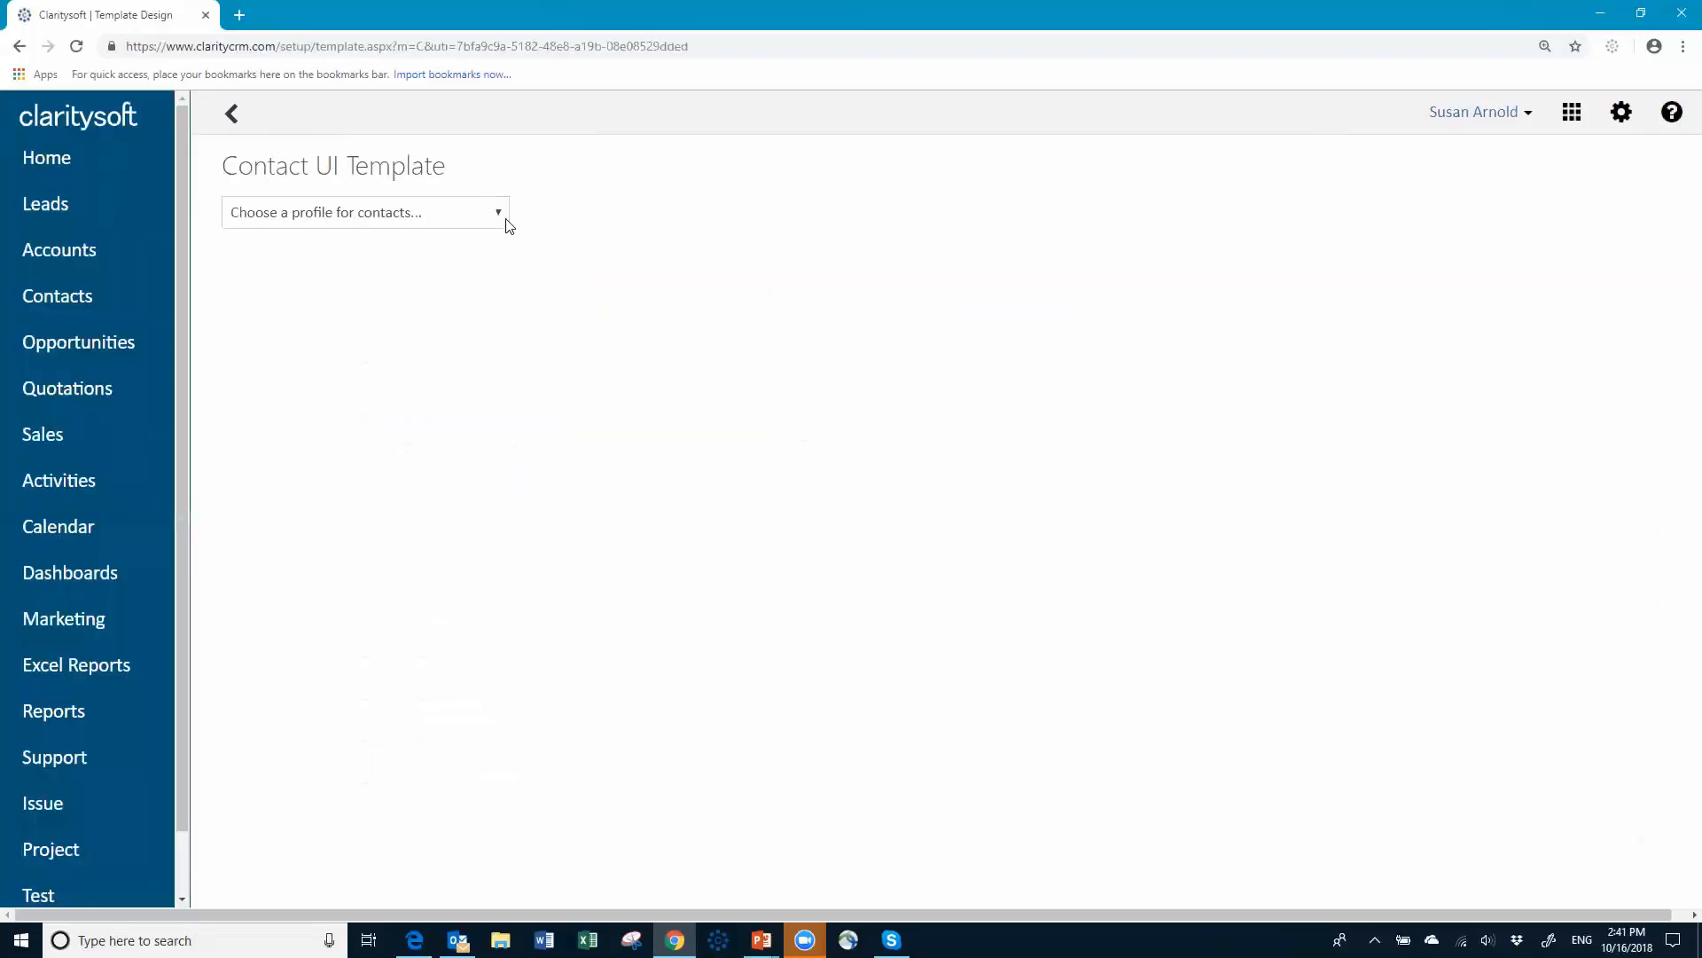
{"action": "left_click", "coordinate": [500, 214]}
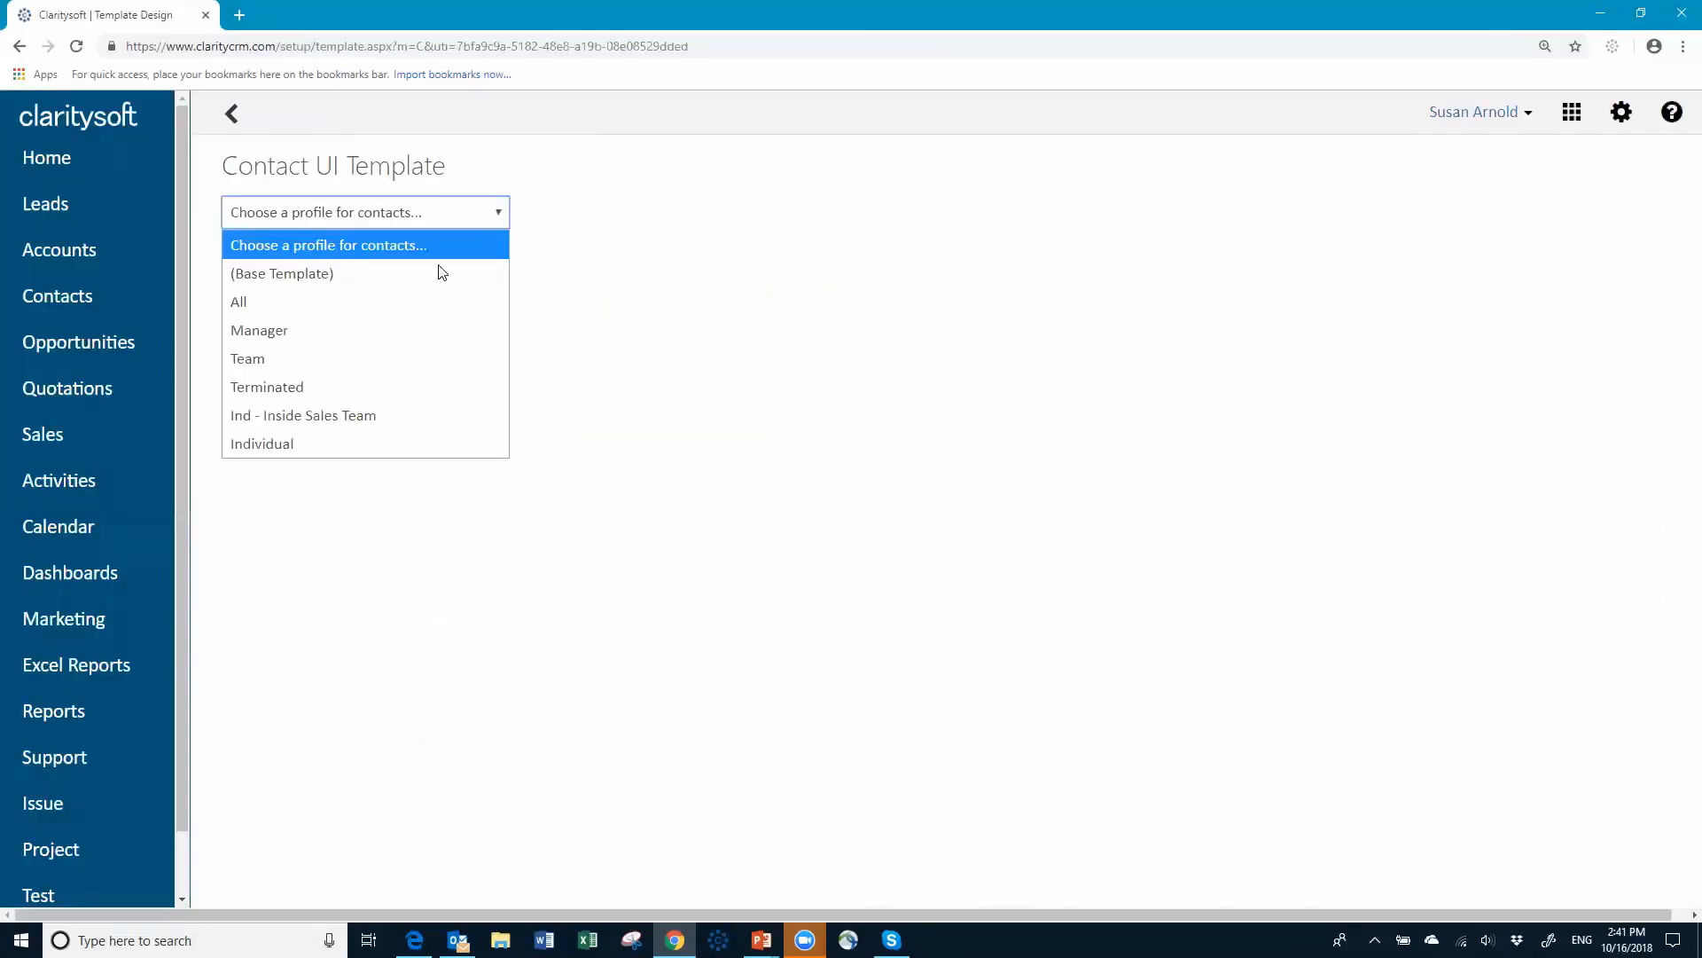
{"action": "left_click", "coordinate": [379, 417]}
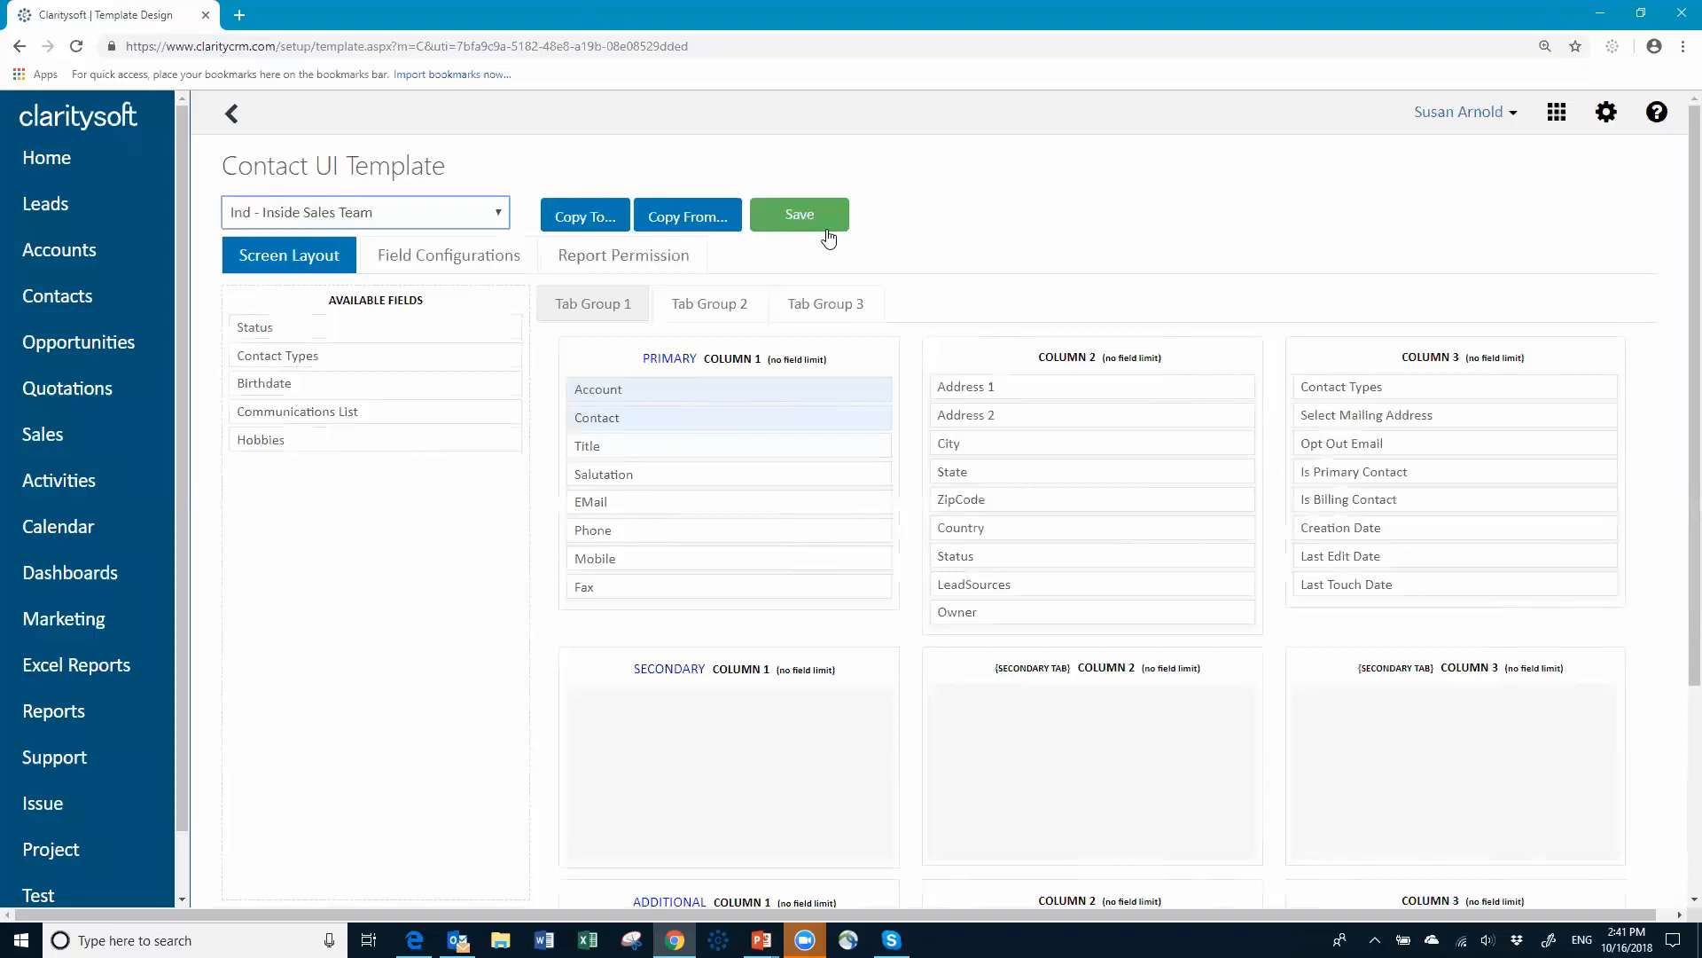
Step: Review the Inside Sales contact template's Field Configurations, save them, and return to UI Templates
{"action": "left_click", "coordinate": [484, 259]}
{"action": "scroll", "coordinate": [581, 654], "scroll_direction": "down", "scroll_amount": 4}
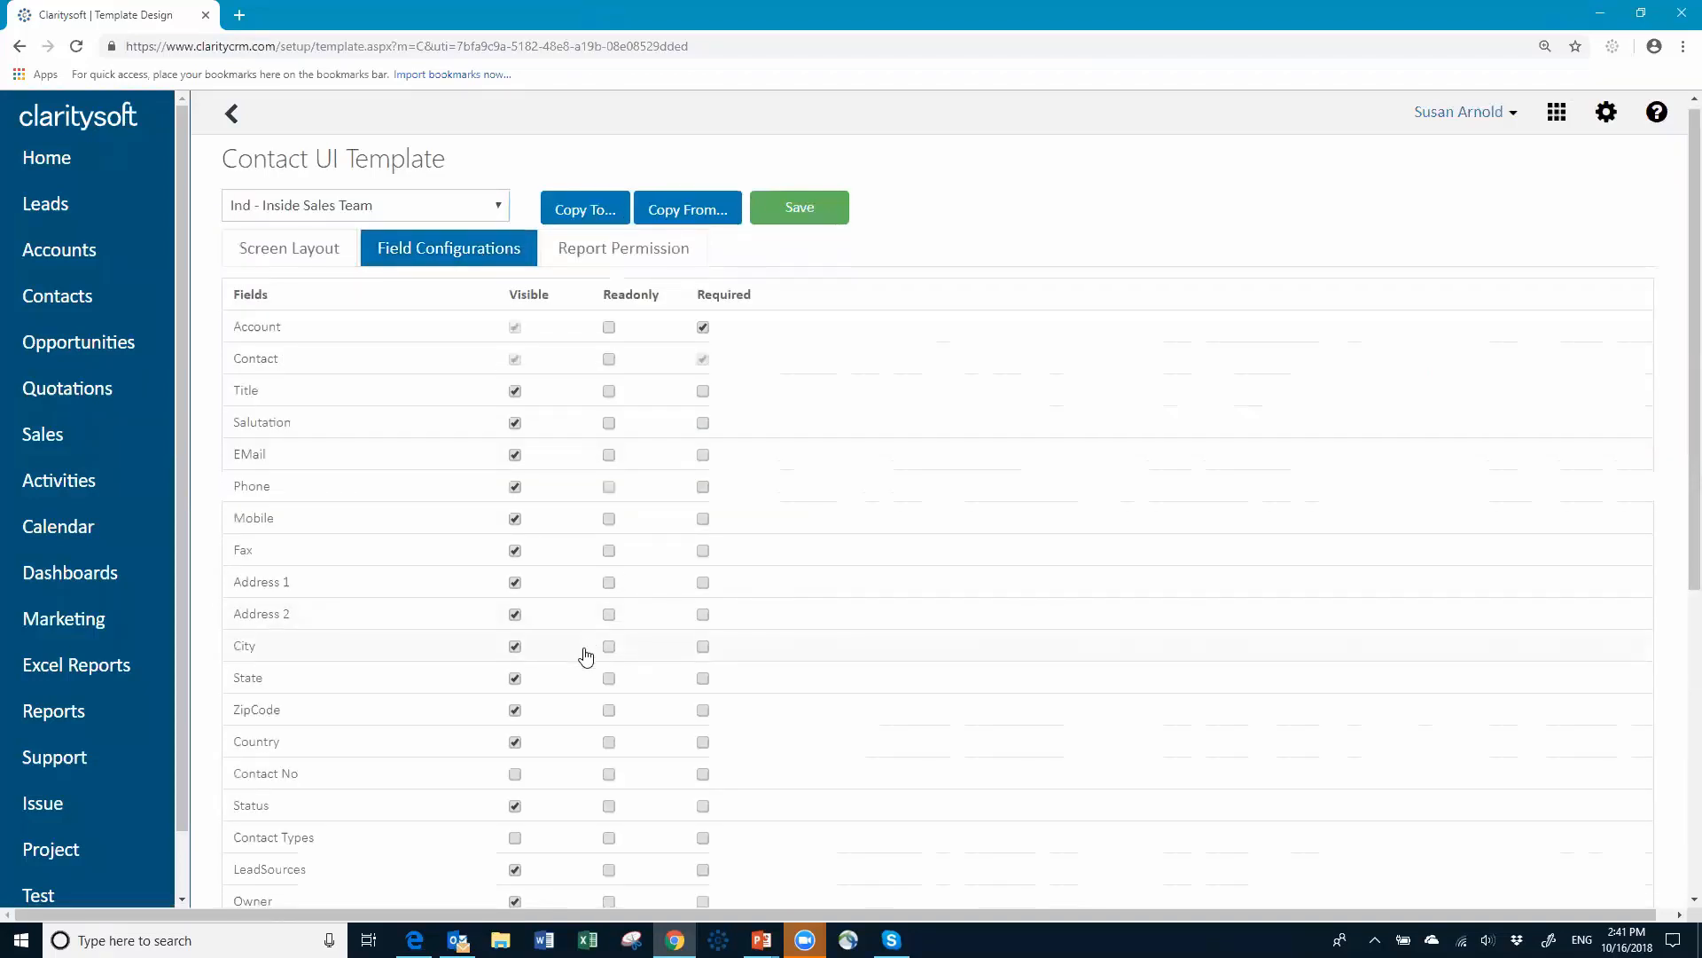
{"action": "scroll", "coordinate": [581, 654], "scroll_direction": "down", "scroll_amount": 2}
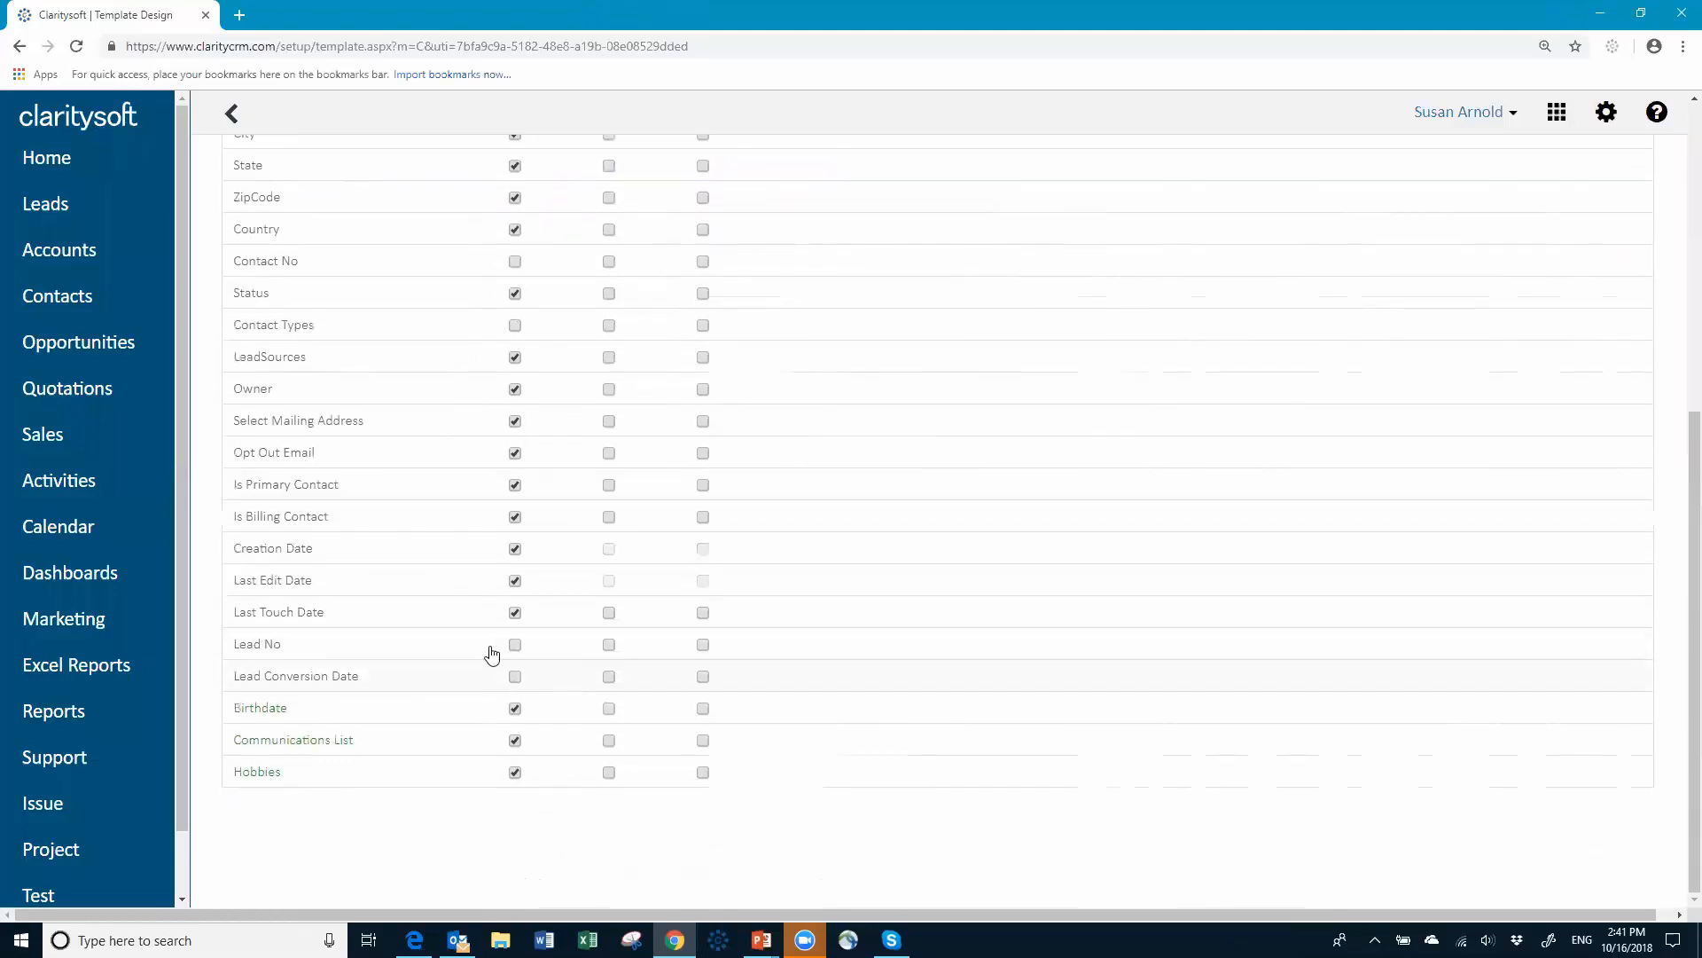
{"action": "scroll", "coordinate": [570, 685], "scroll_direction": "up", "scroll_amount": 6}
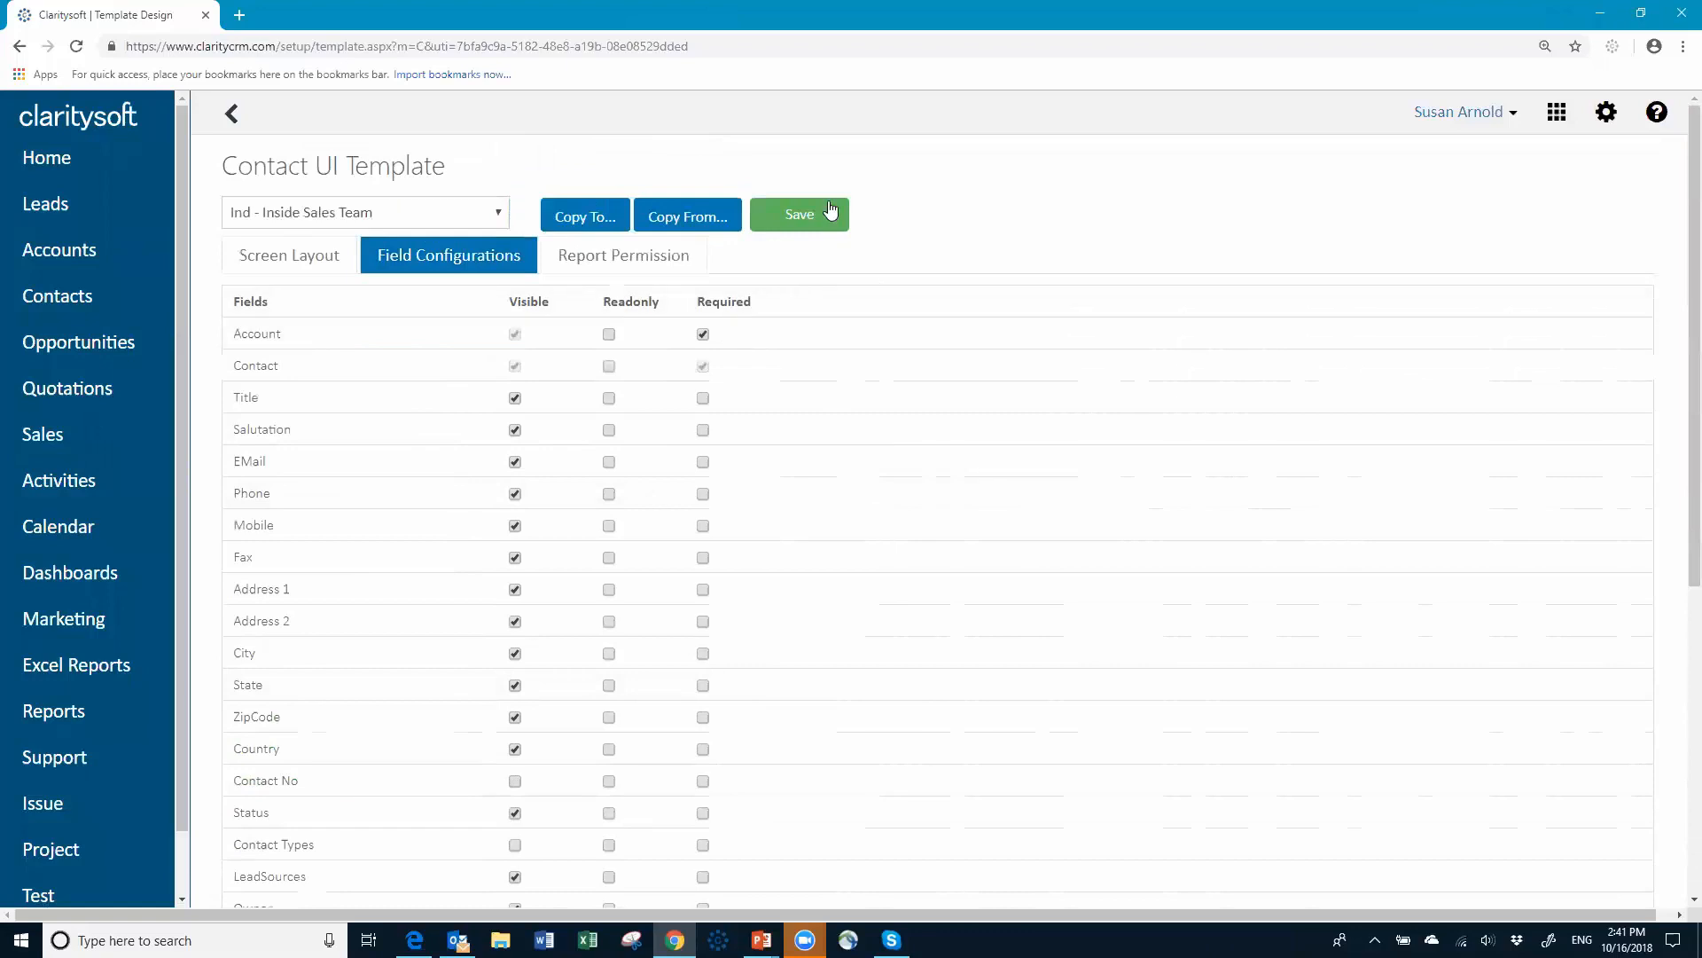
{"action": "left_click", "coordinate": [802, 216]}
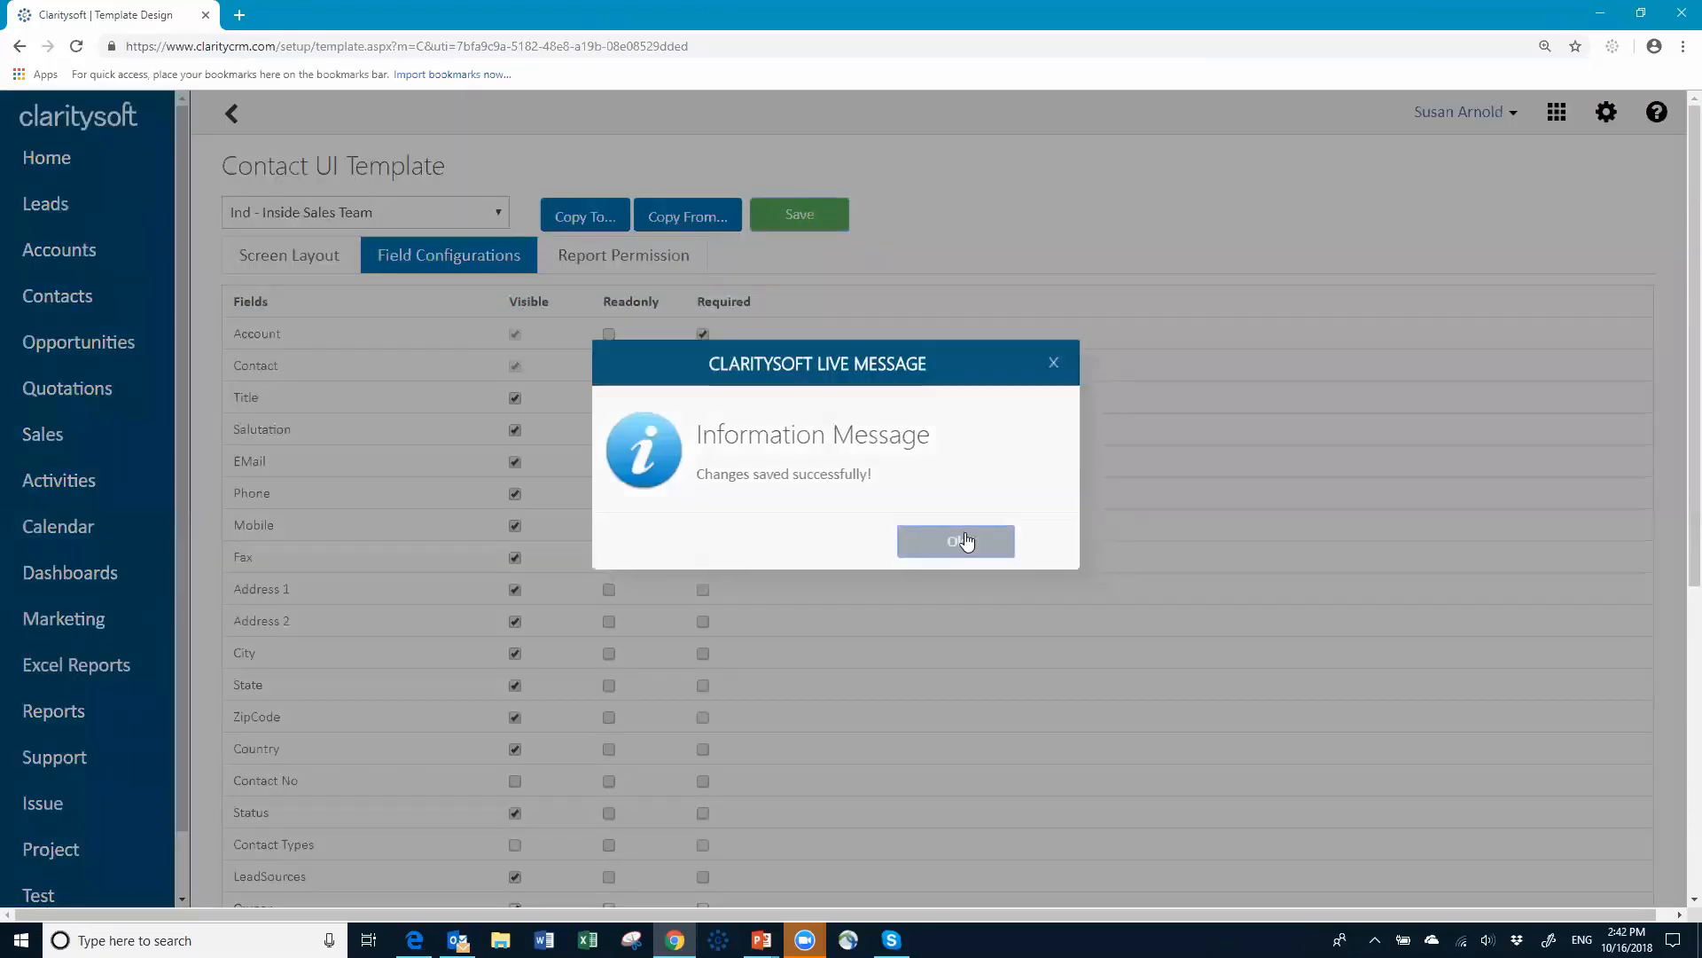
{"action": "left_click", "coordinate": [963, 541]}
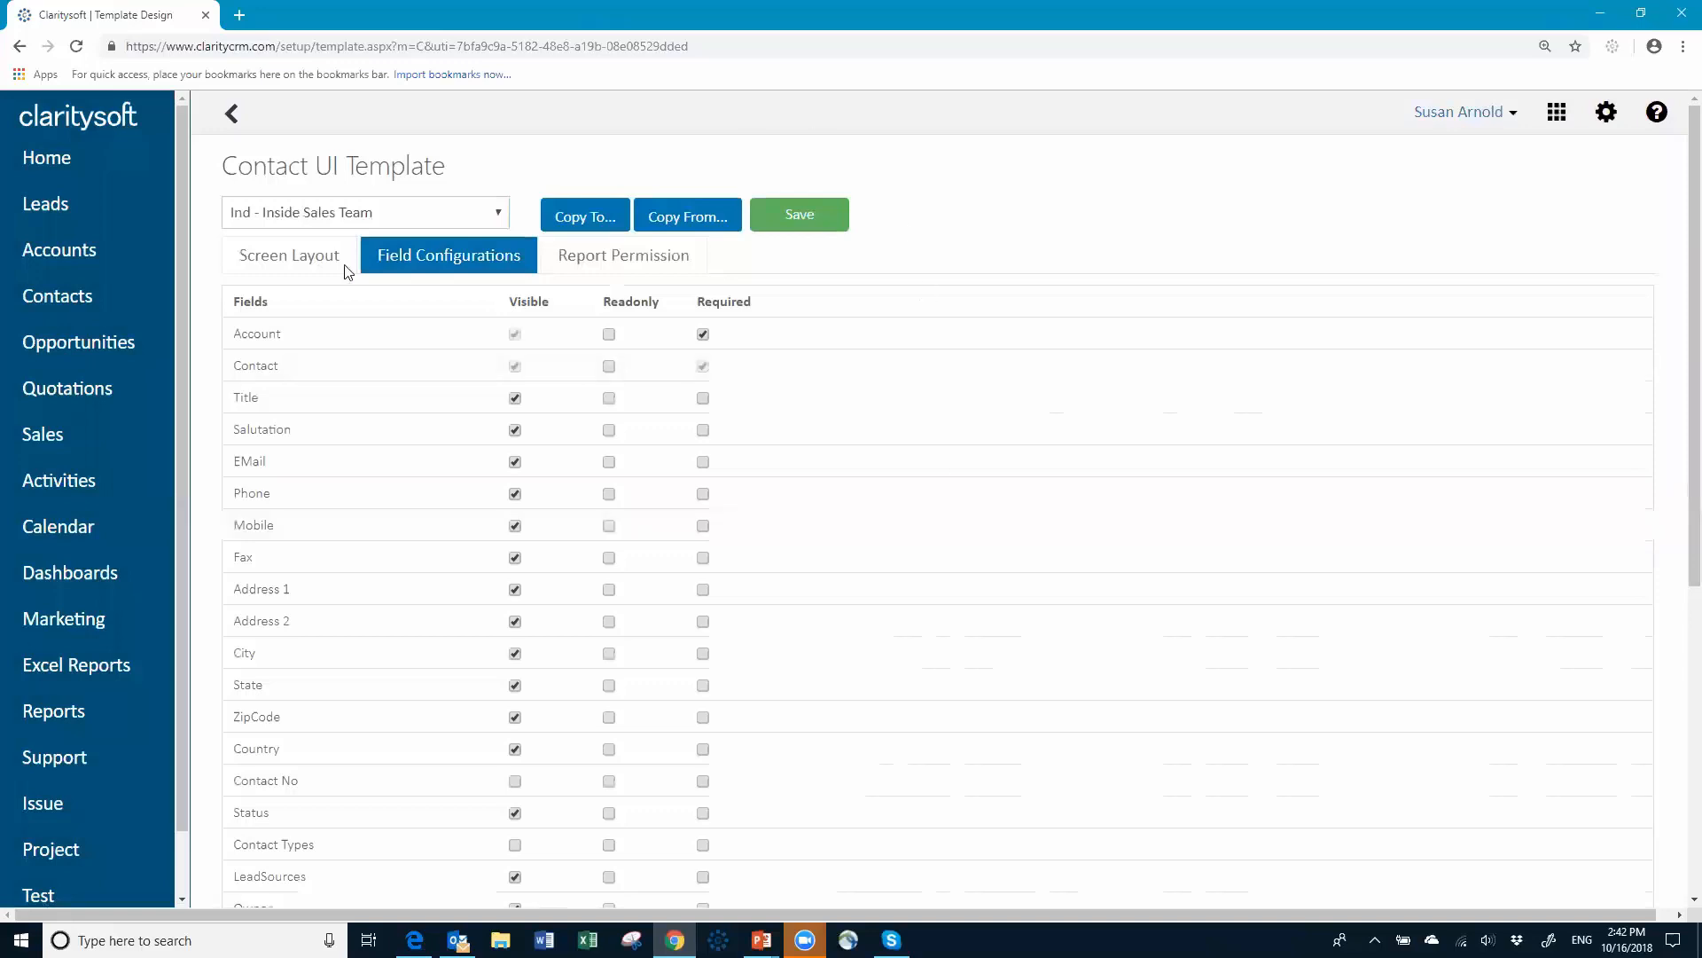
{"action": "left_click", "coordinate": [231, 114]}
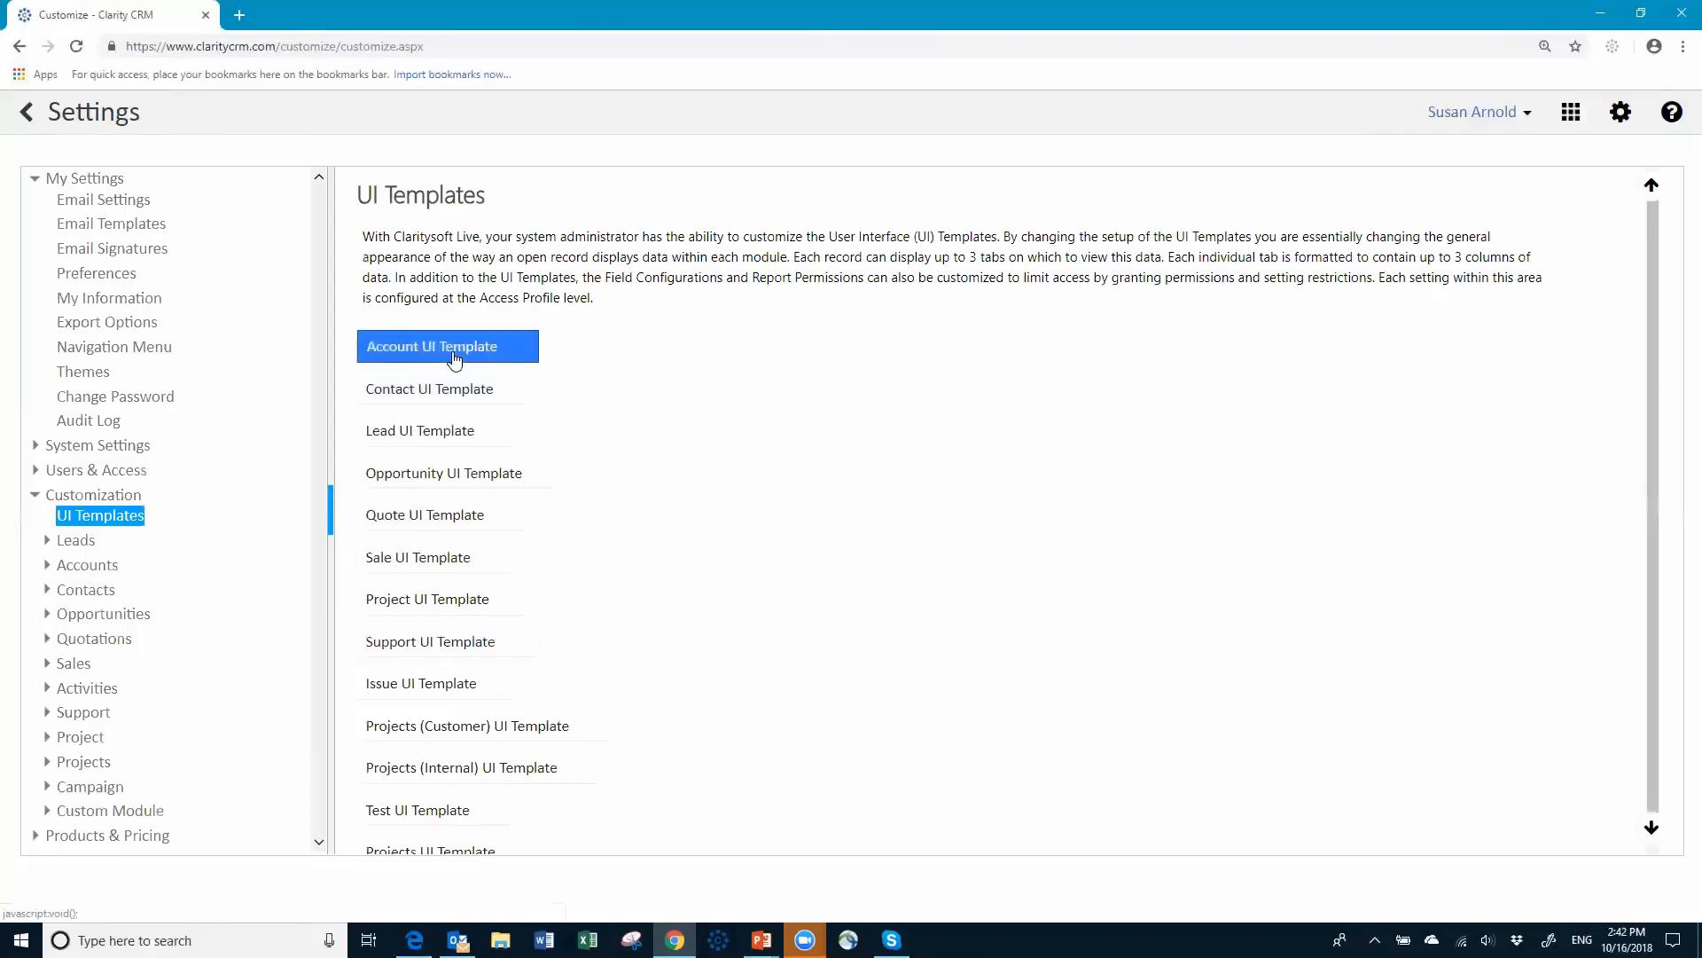
Step: Reopen the Contact UI Template, switch to the (Base Template) profile, and save it
{"action": "left_click", "coordinate": [440, 390]}
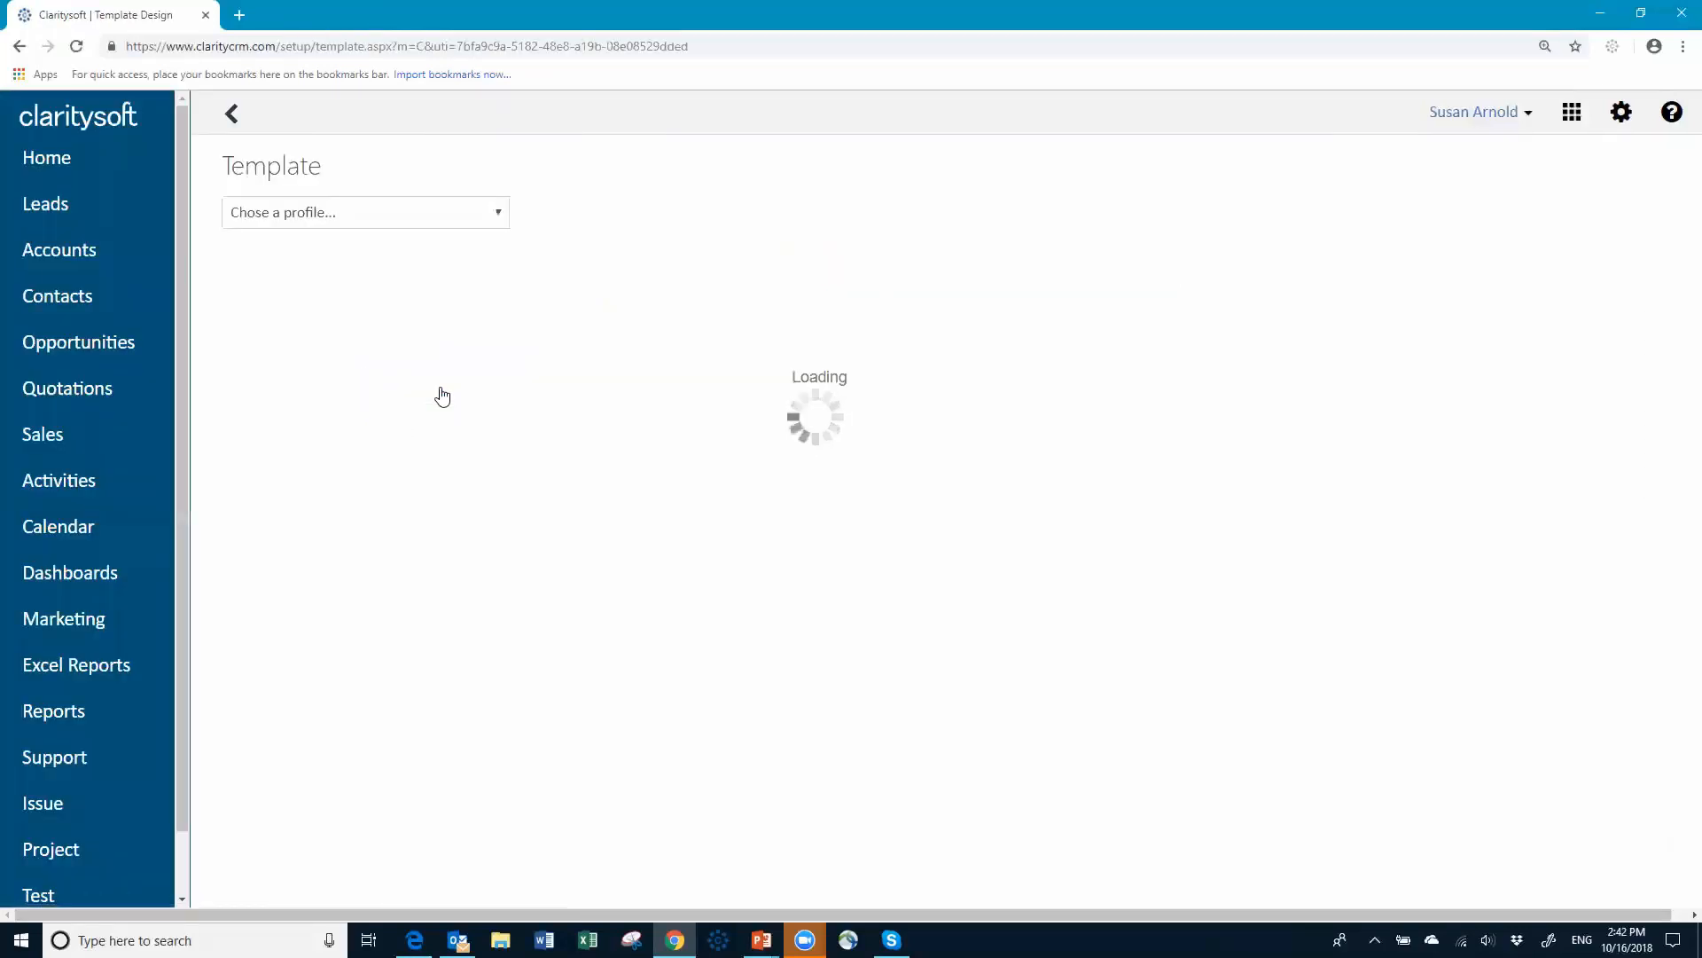
{"action": "left_click", "coordinate": [500, 215]}
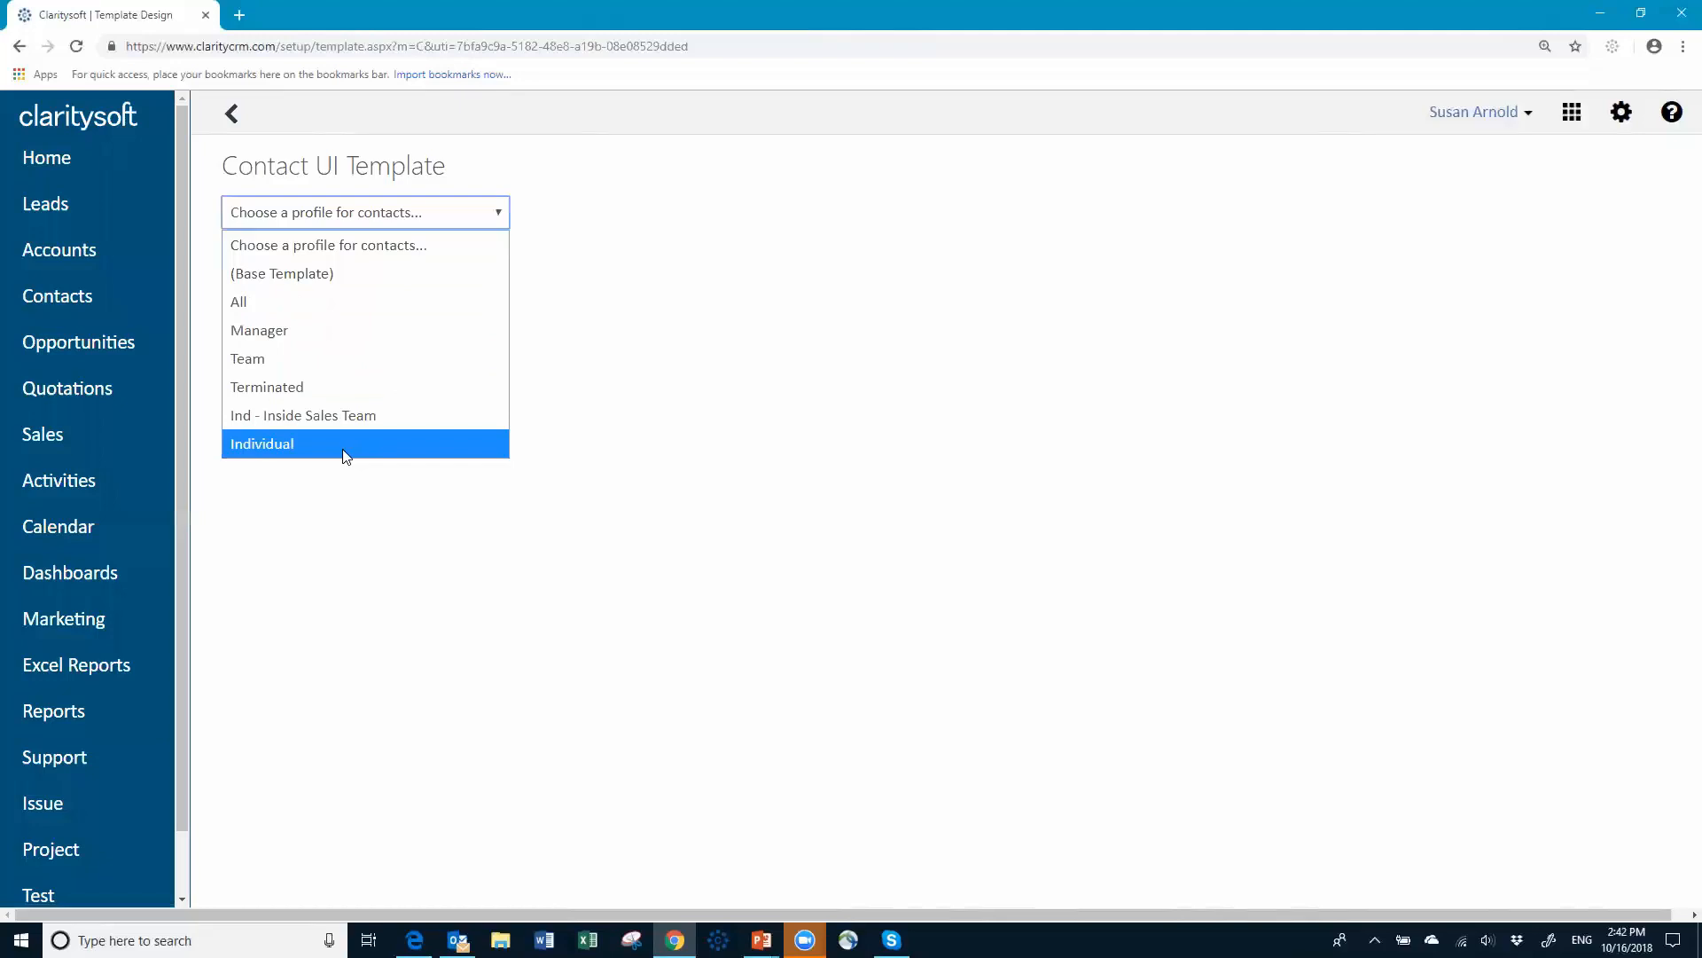
{"action": "left_click", "coordinate": [323, 275]}
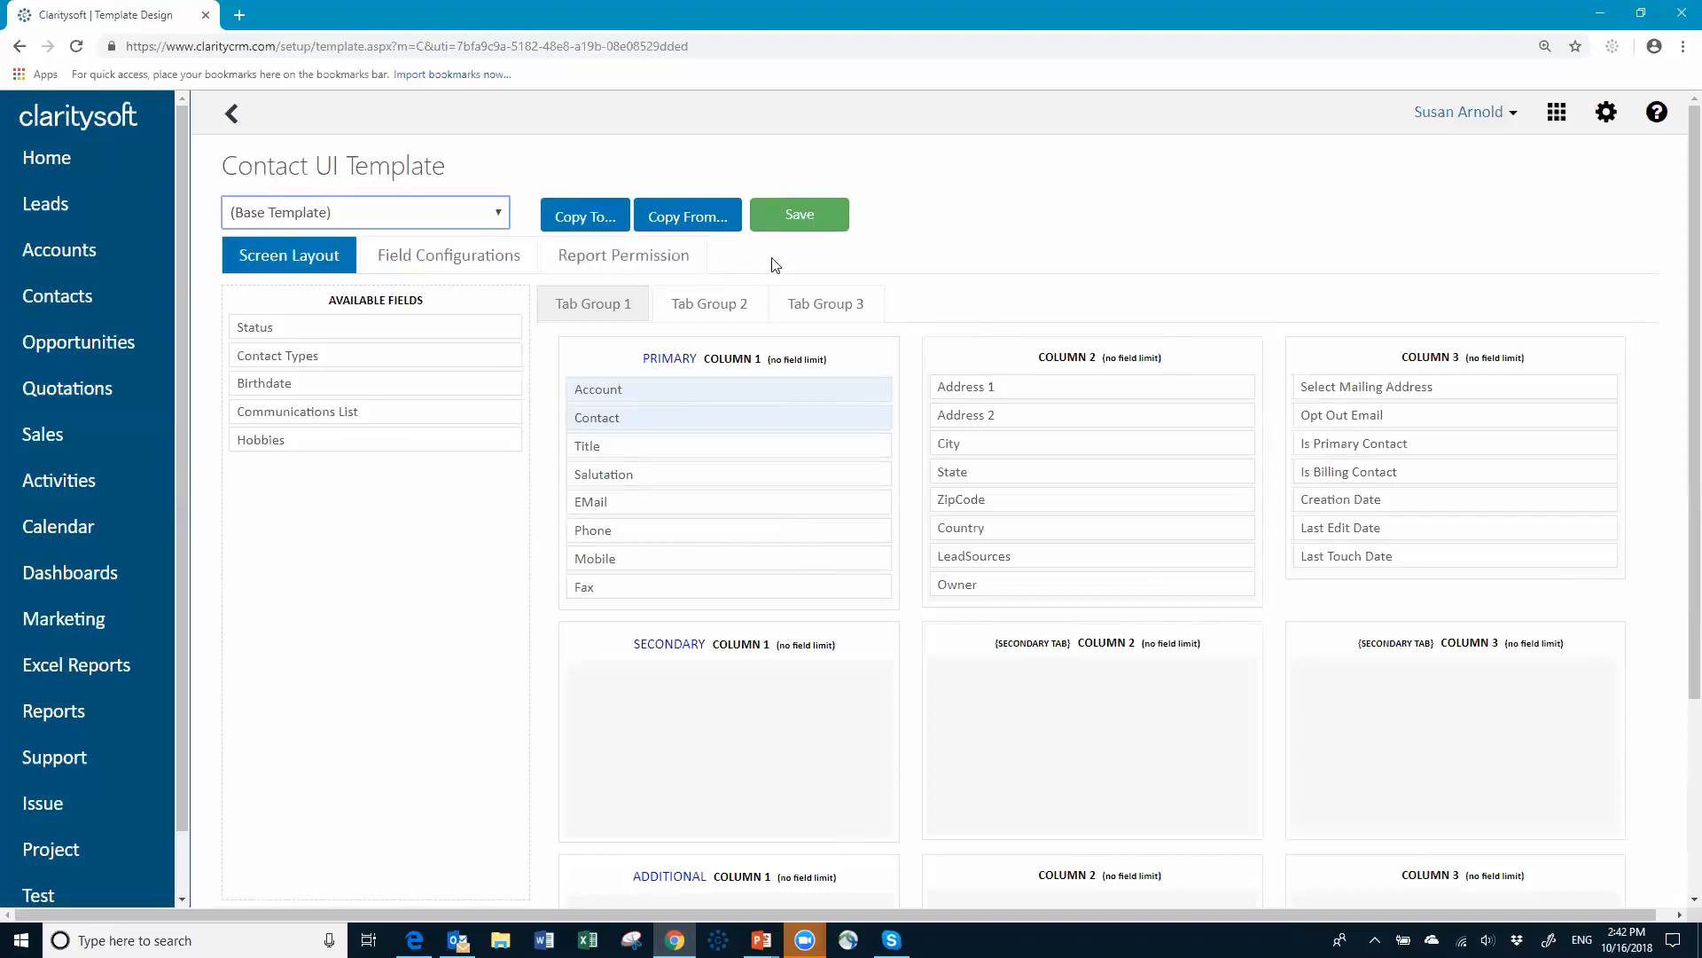
{"action": "left_click", "coordinate": [794, 218]}
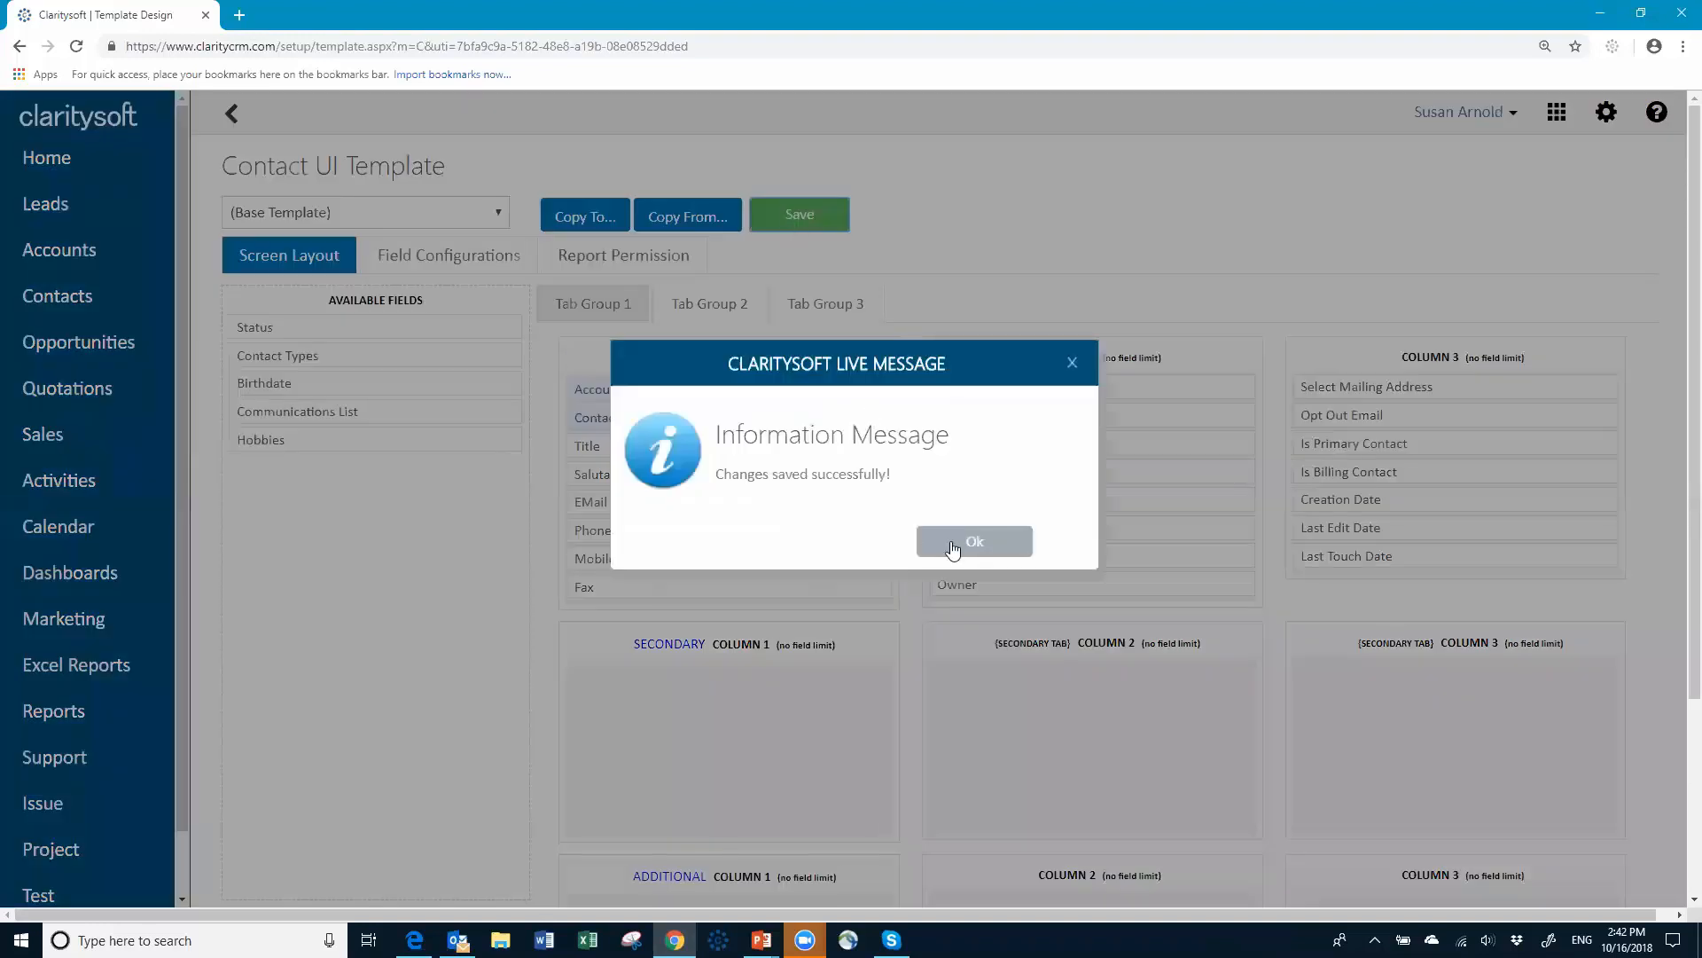
{"action": "left_click", "coordinate": [954, 538]}
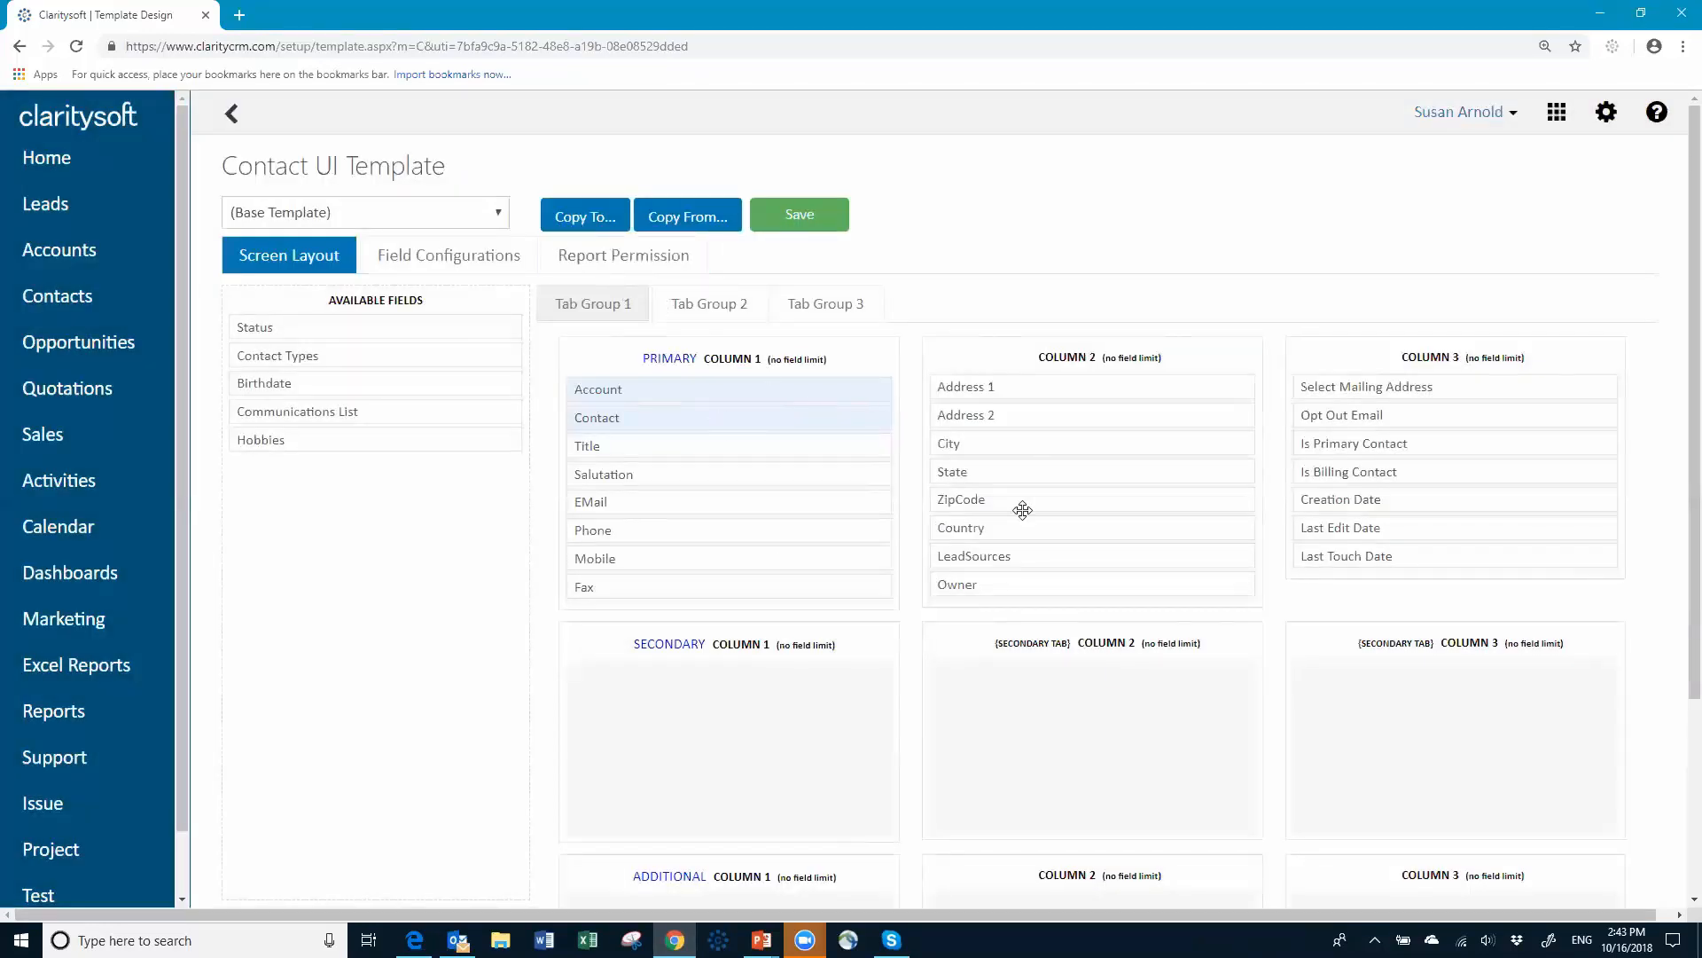
Step: Use Copy To... and tick all six access profiles with Check All
{"action": "left_click", "coordinate": [573, 216]}
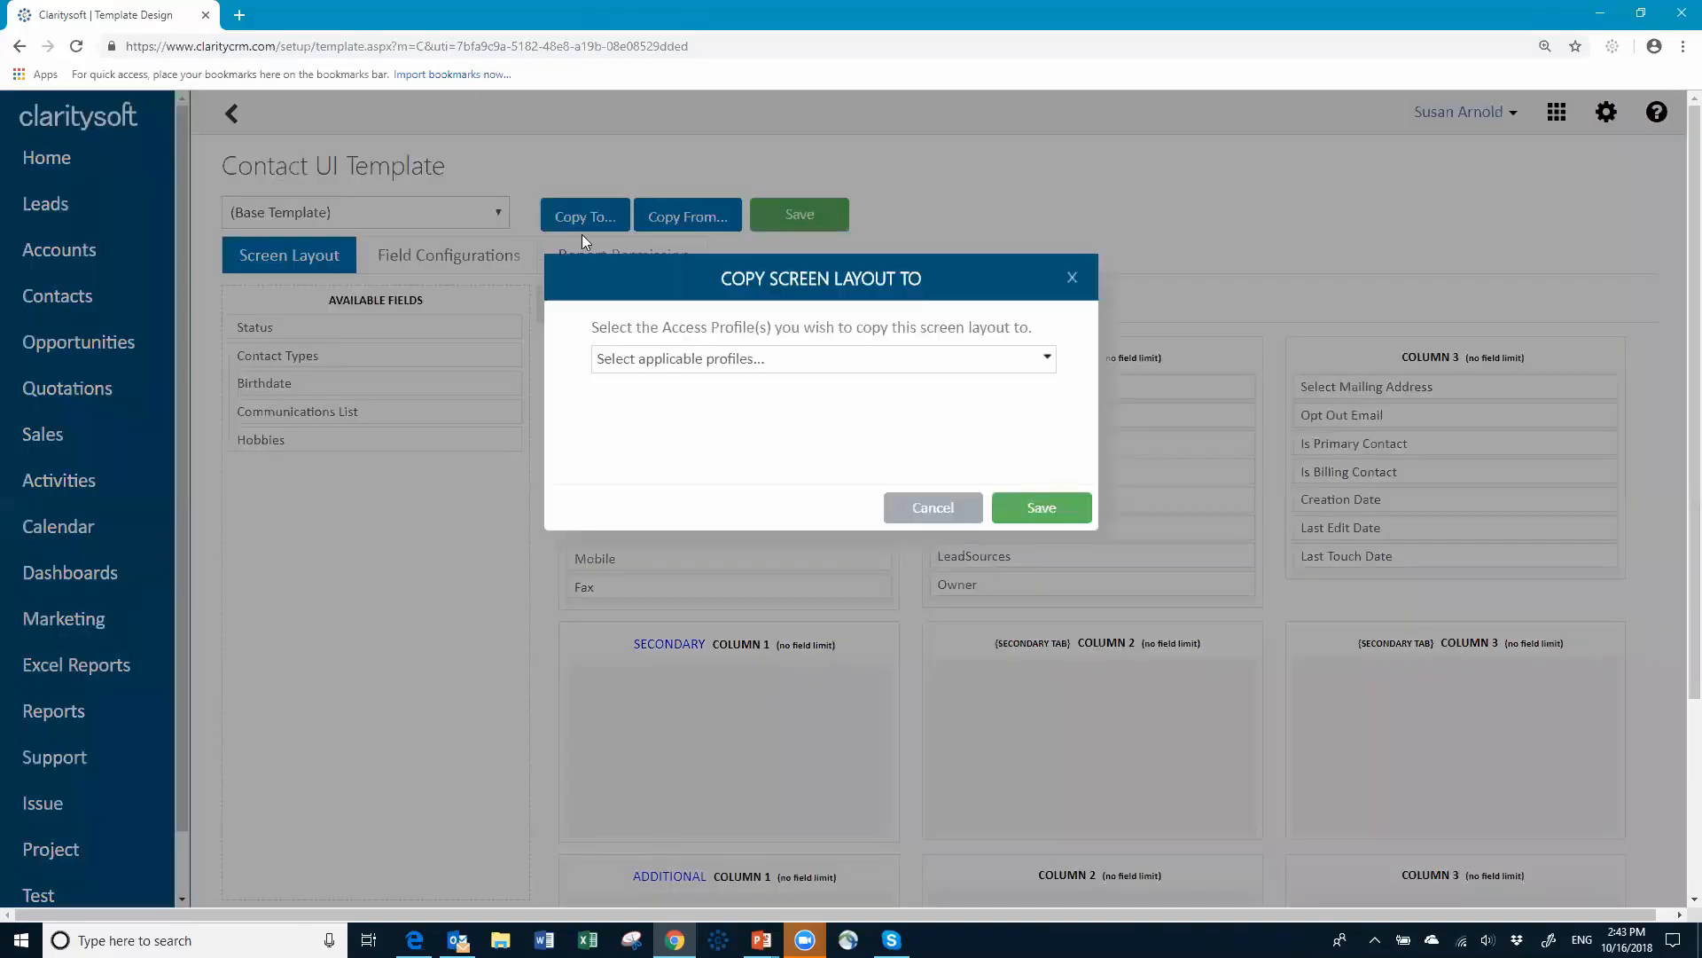
{"action": "left_click", "coordinate": [711, 358]}
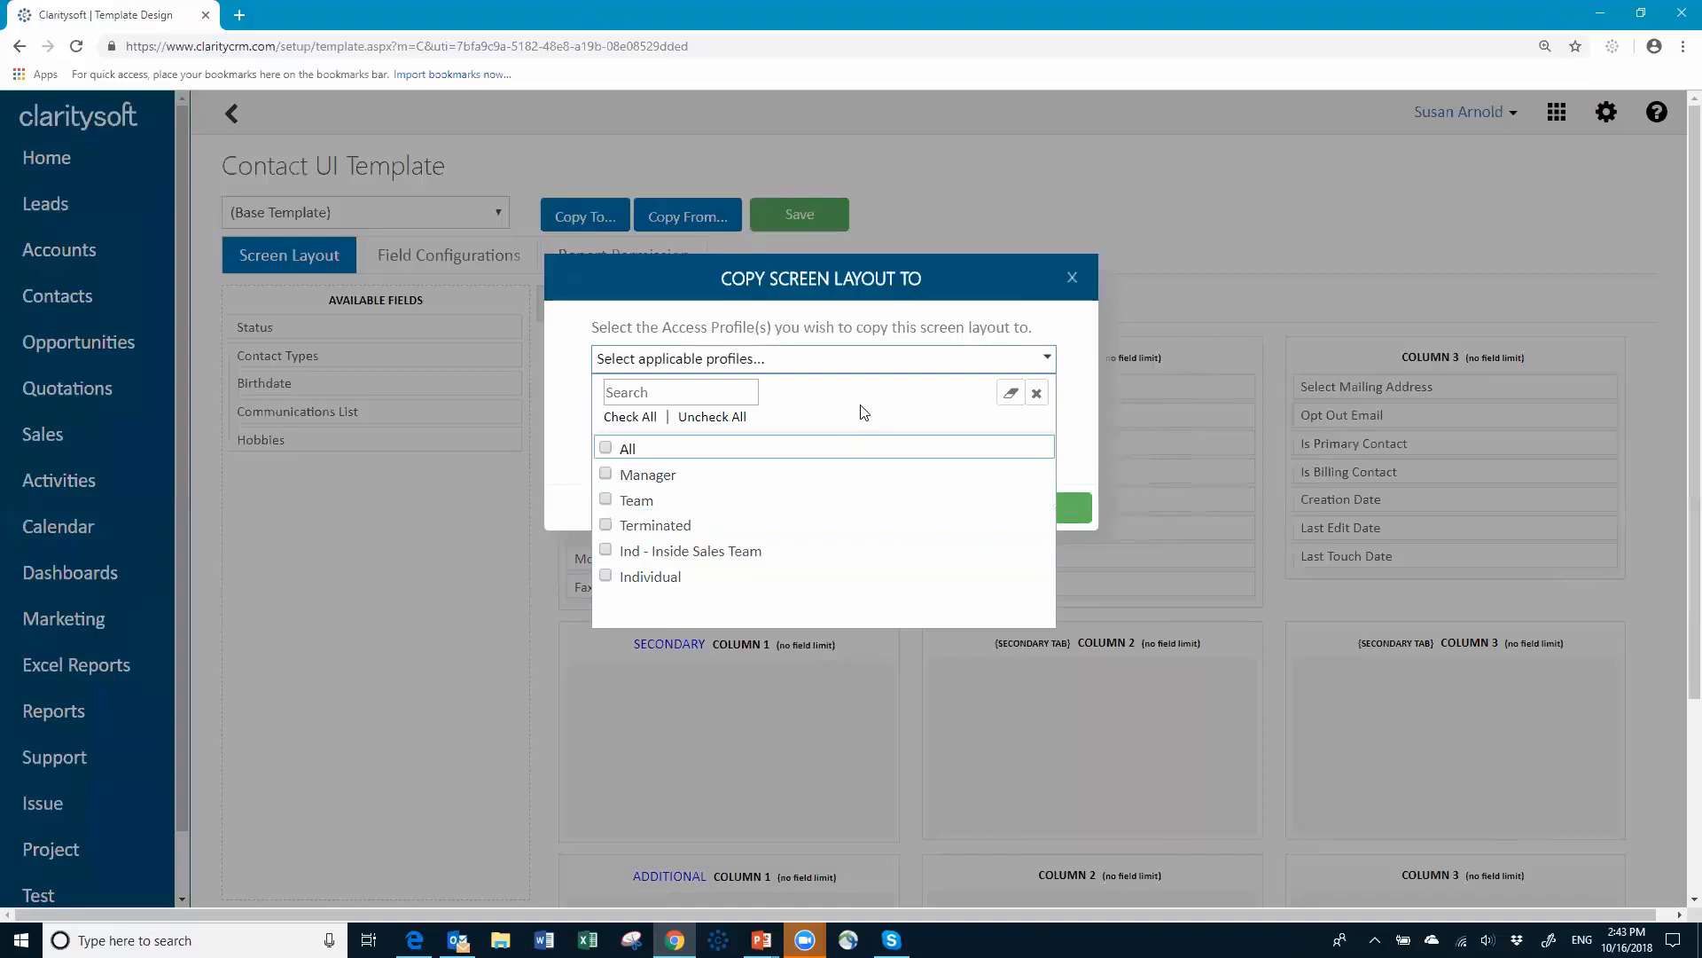
{"action": "left_click", "coordinate": [631, 418]}
Step: Finish copying the layout to the profiles, then place Hobbies atop Column 3 of the Ind - Inside Sales Team layout
{"action": "left_click", "coordinate": [1035, 396]}
{"action": "left_click", "coordinate": [1046, 507]}
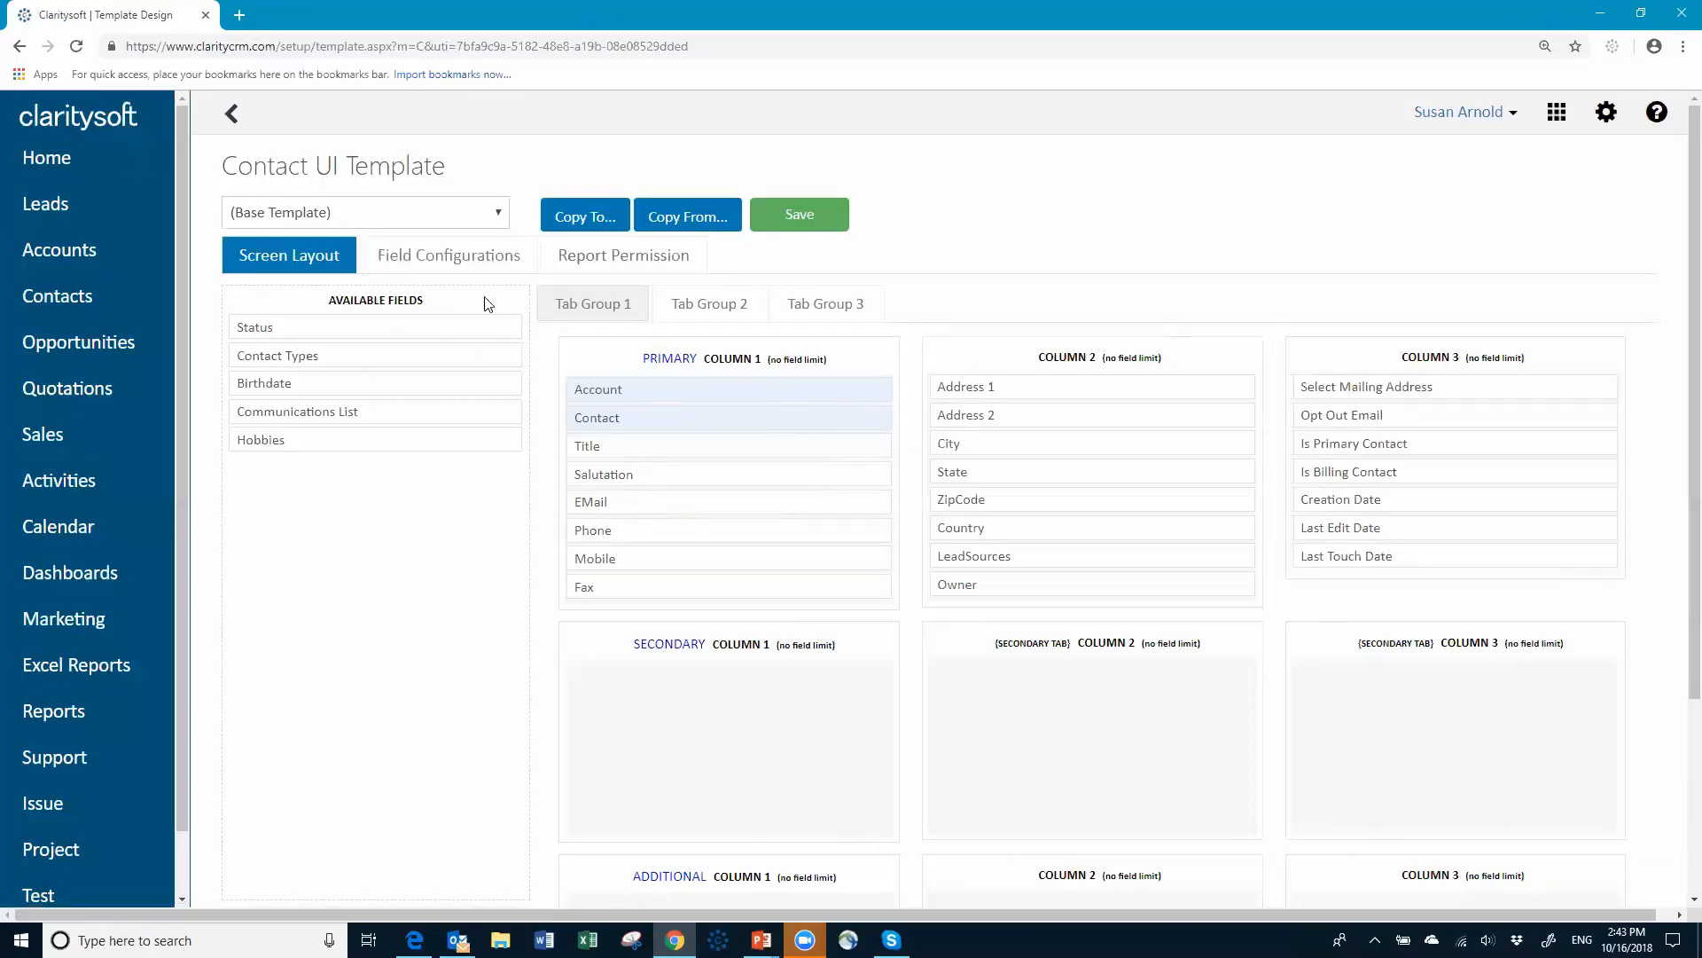
{"action": "left_click", "coordinate": [502, 216]}
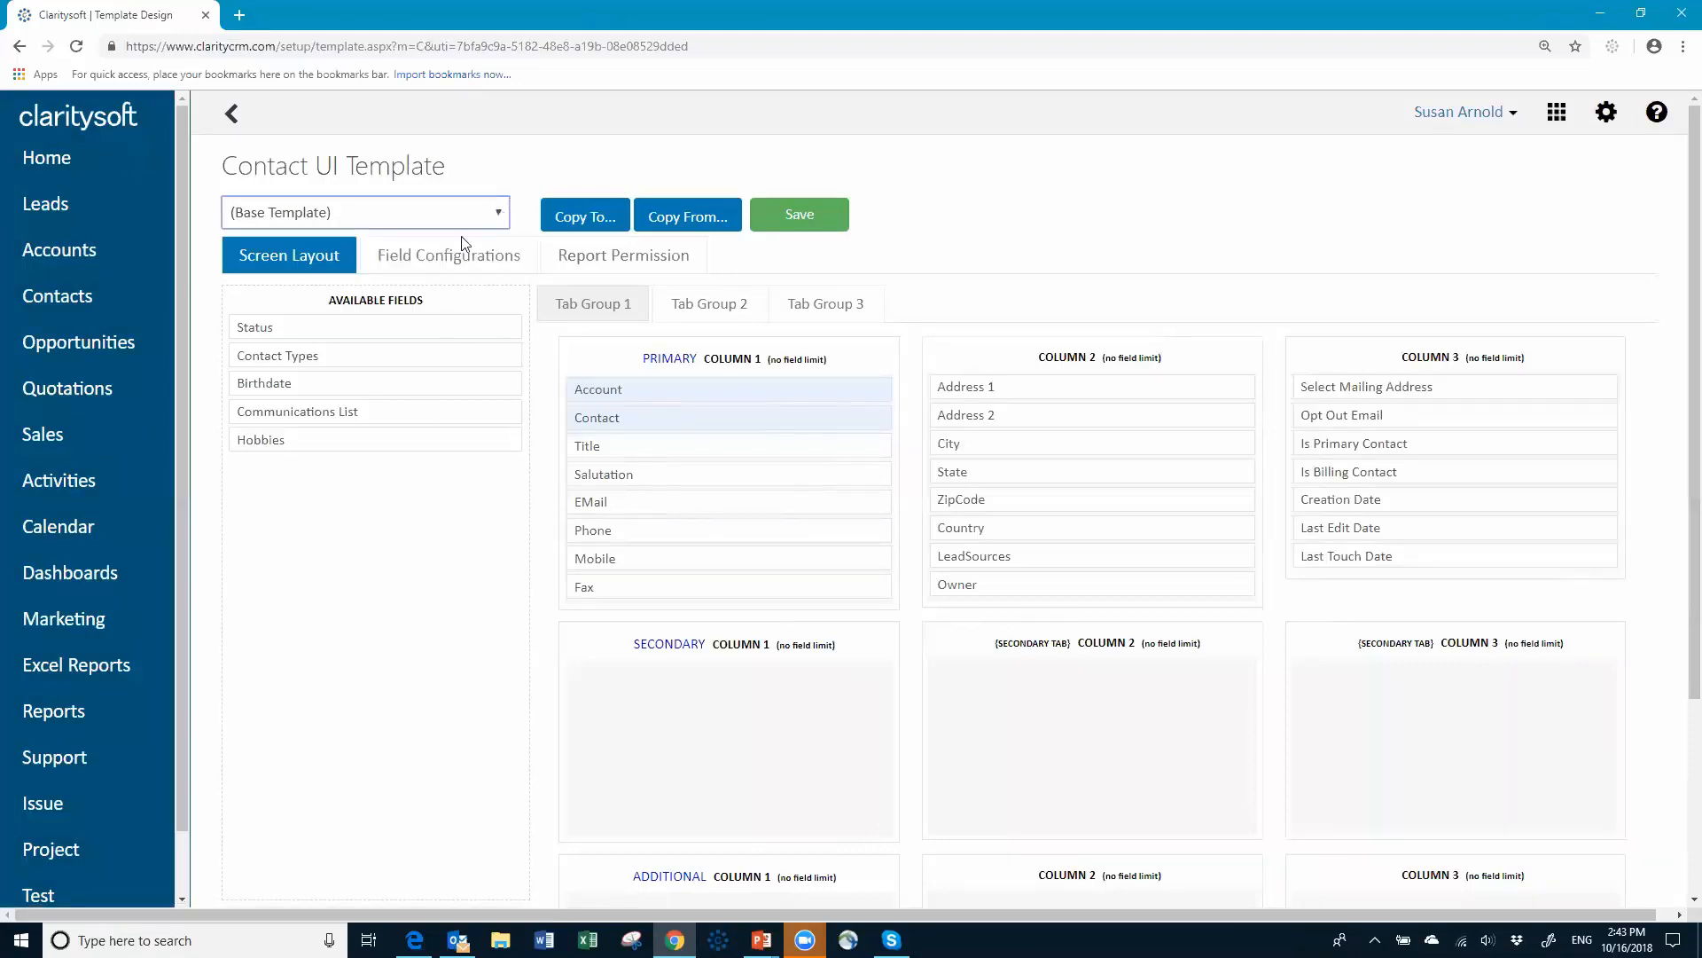
{"action": "left_click", "coordinate": [352, 415]}
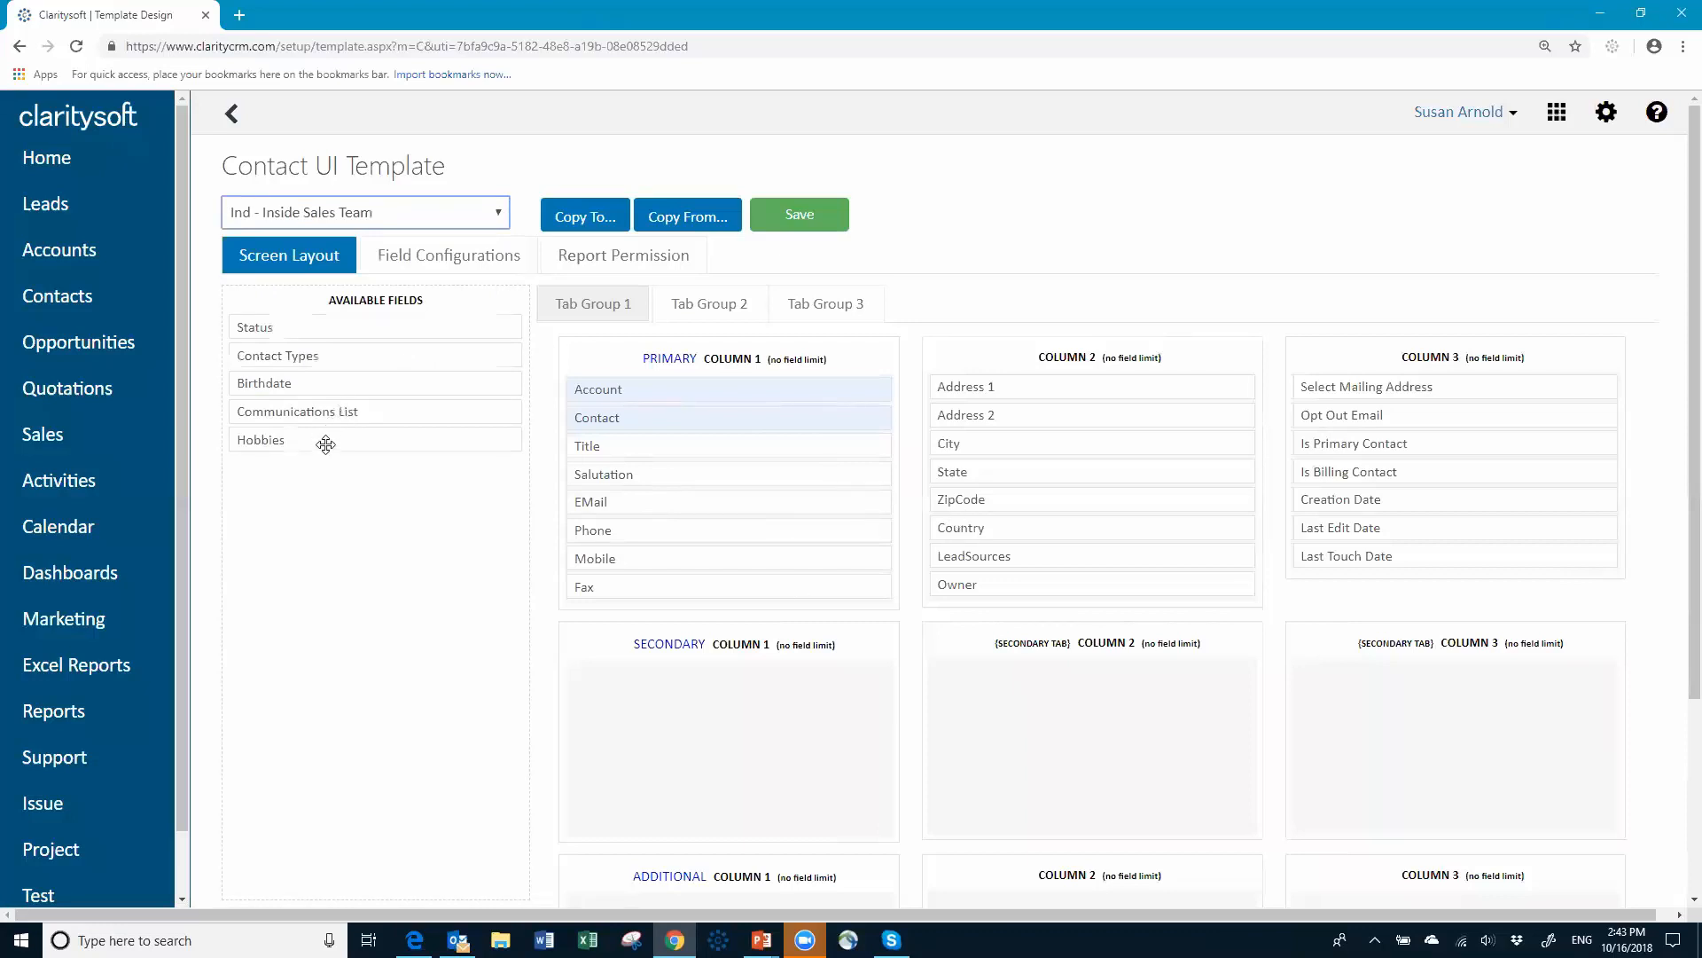
{"action": "left_click_drag", "start_coordinate": [323, 437], "coordinate": [1379, 386]}
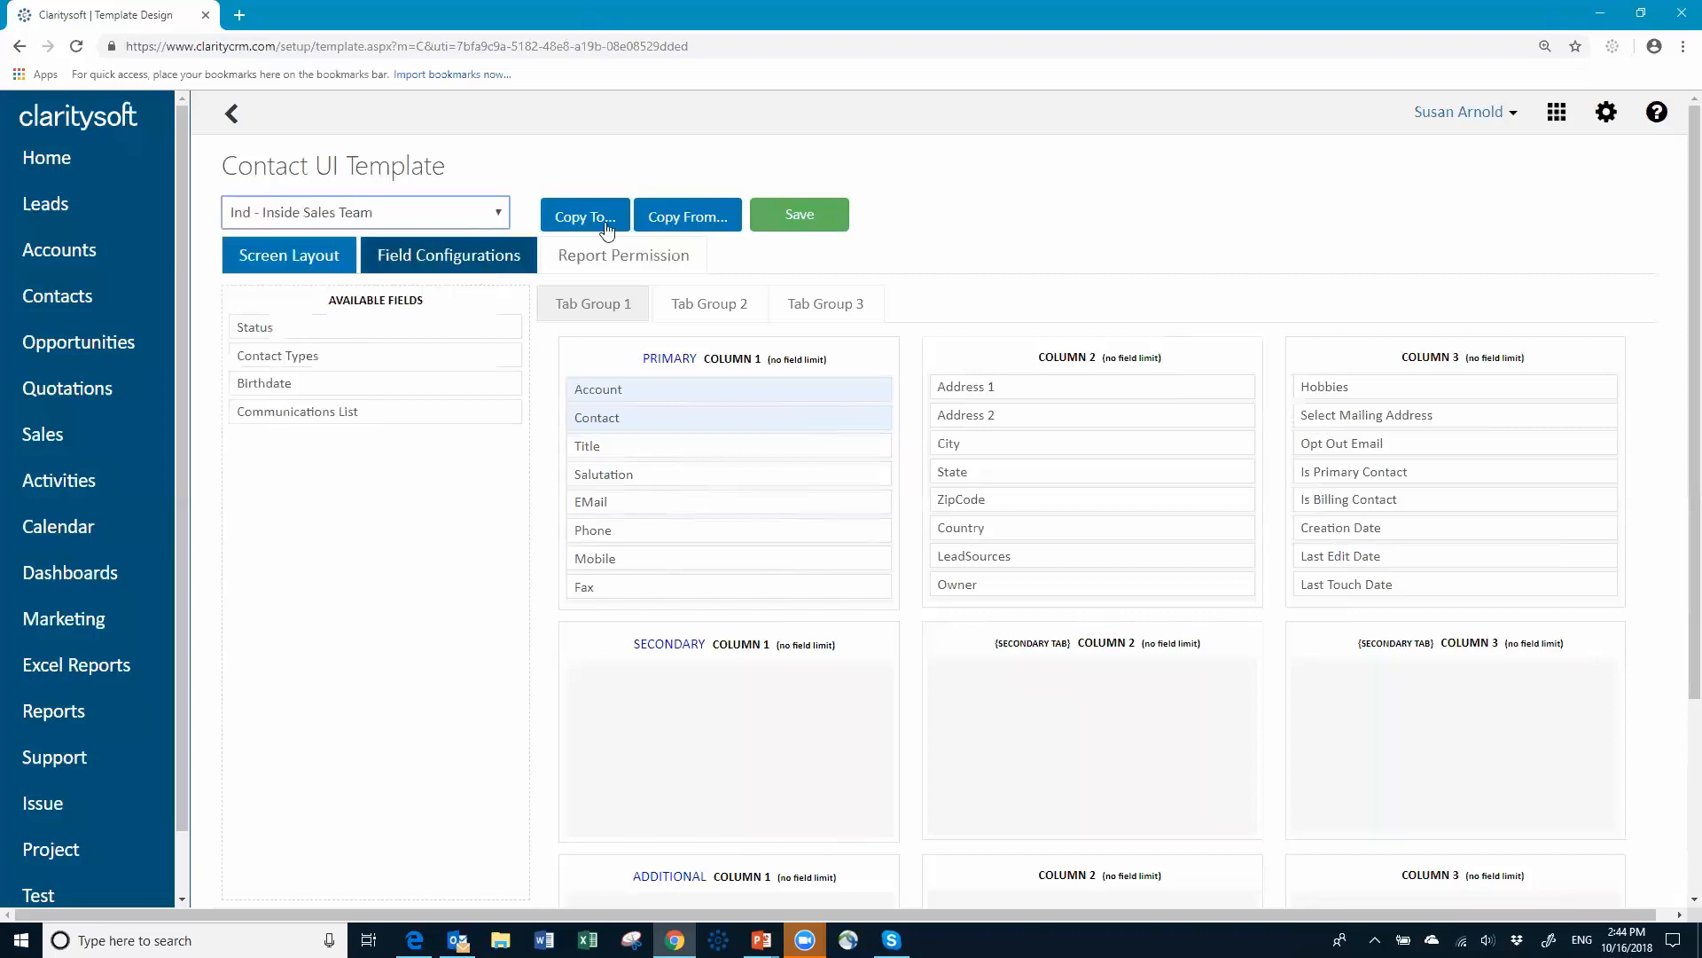
Step: Cancel the Copy From prompt and save the Ind - Inside Sales Team Contact layout unchanged otherwise
{"action": "left_click", "coordinate": [681, 214]}
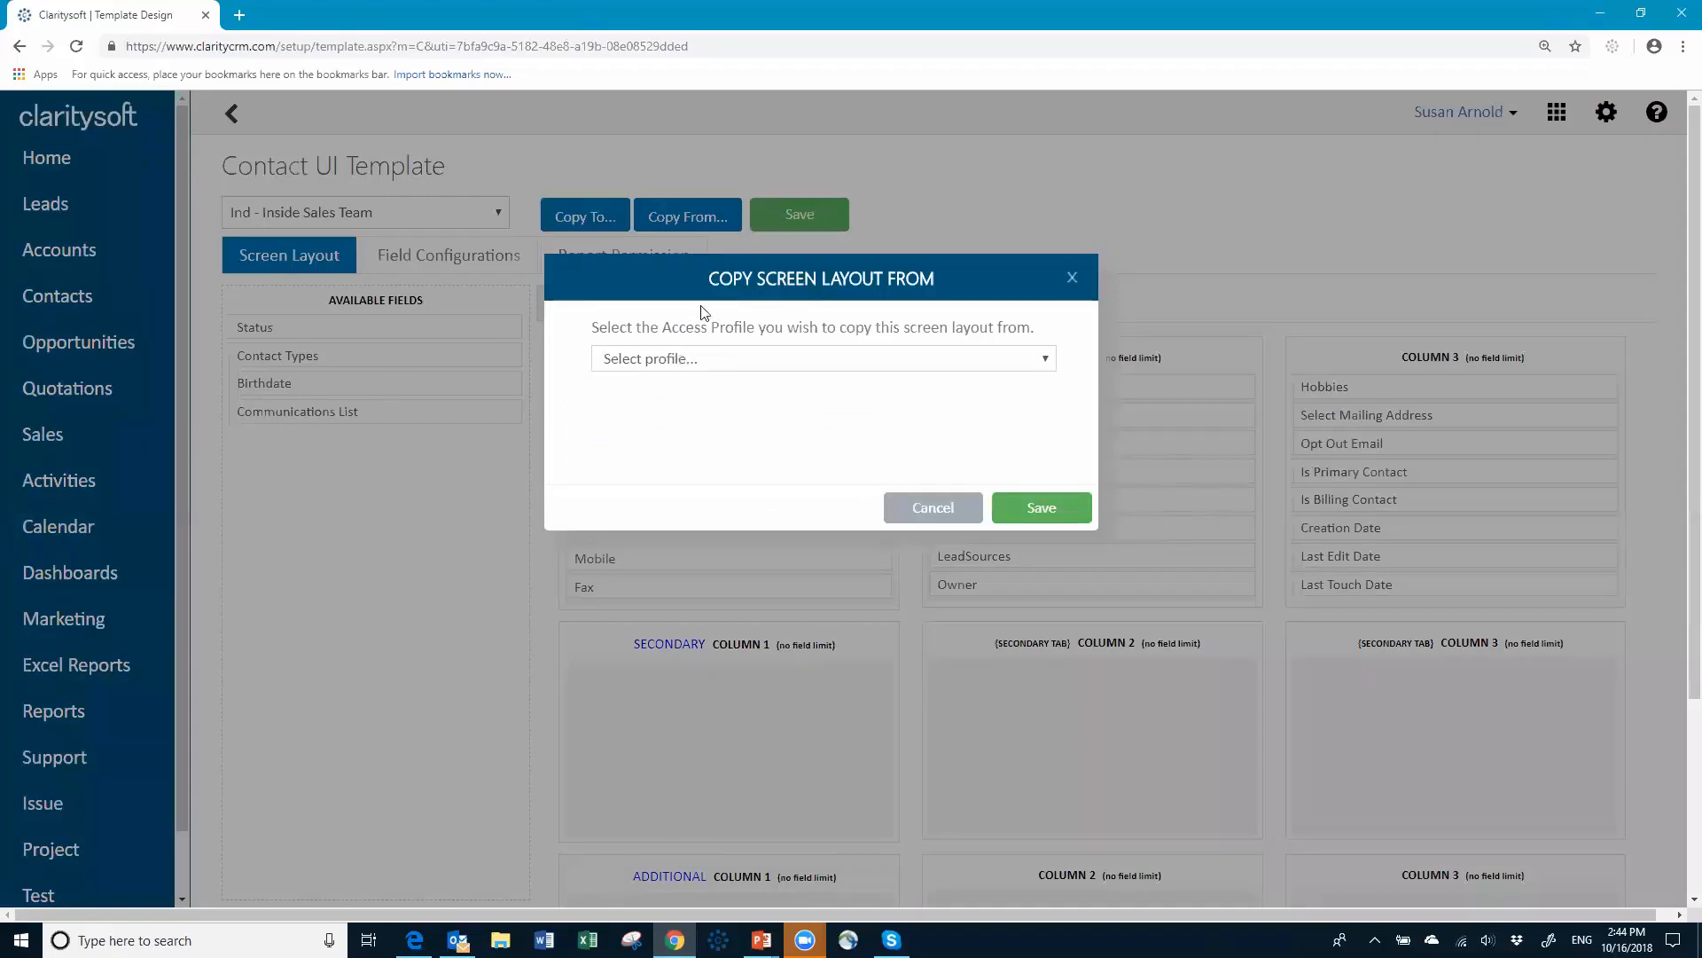
{"action": "left_click", "coordinate": [929, 508]}
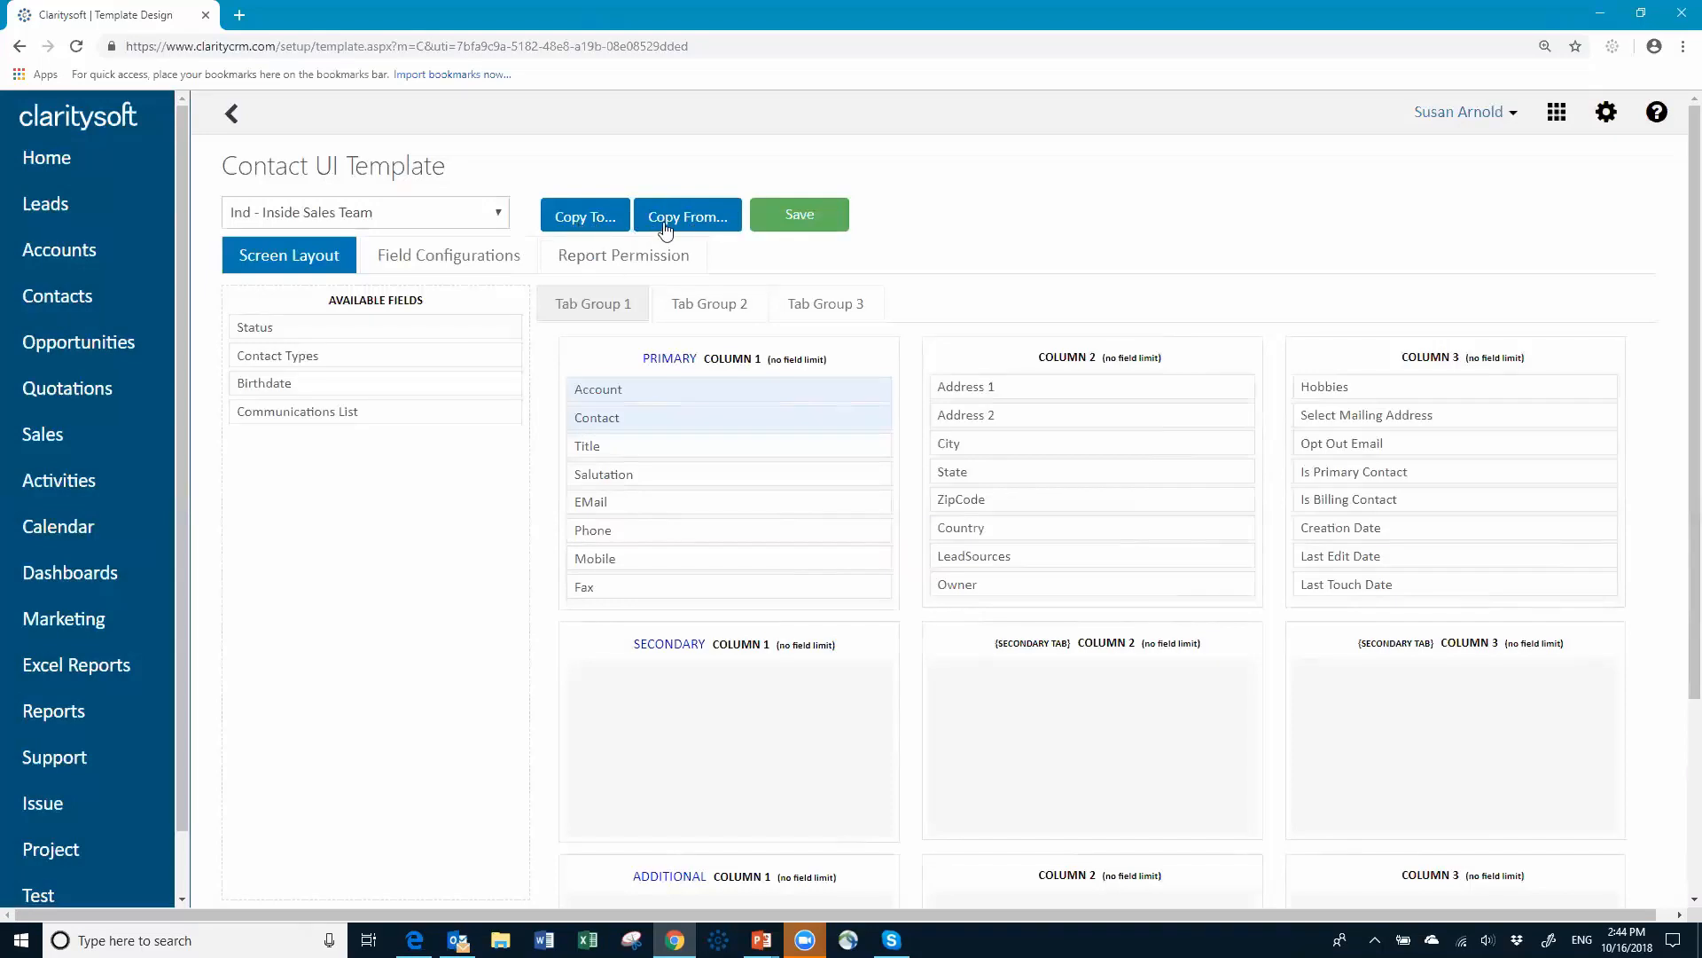
{"action": "left_click", "coordinate": [801, 224]}
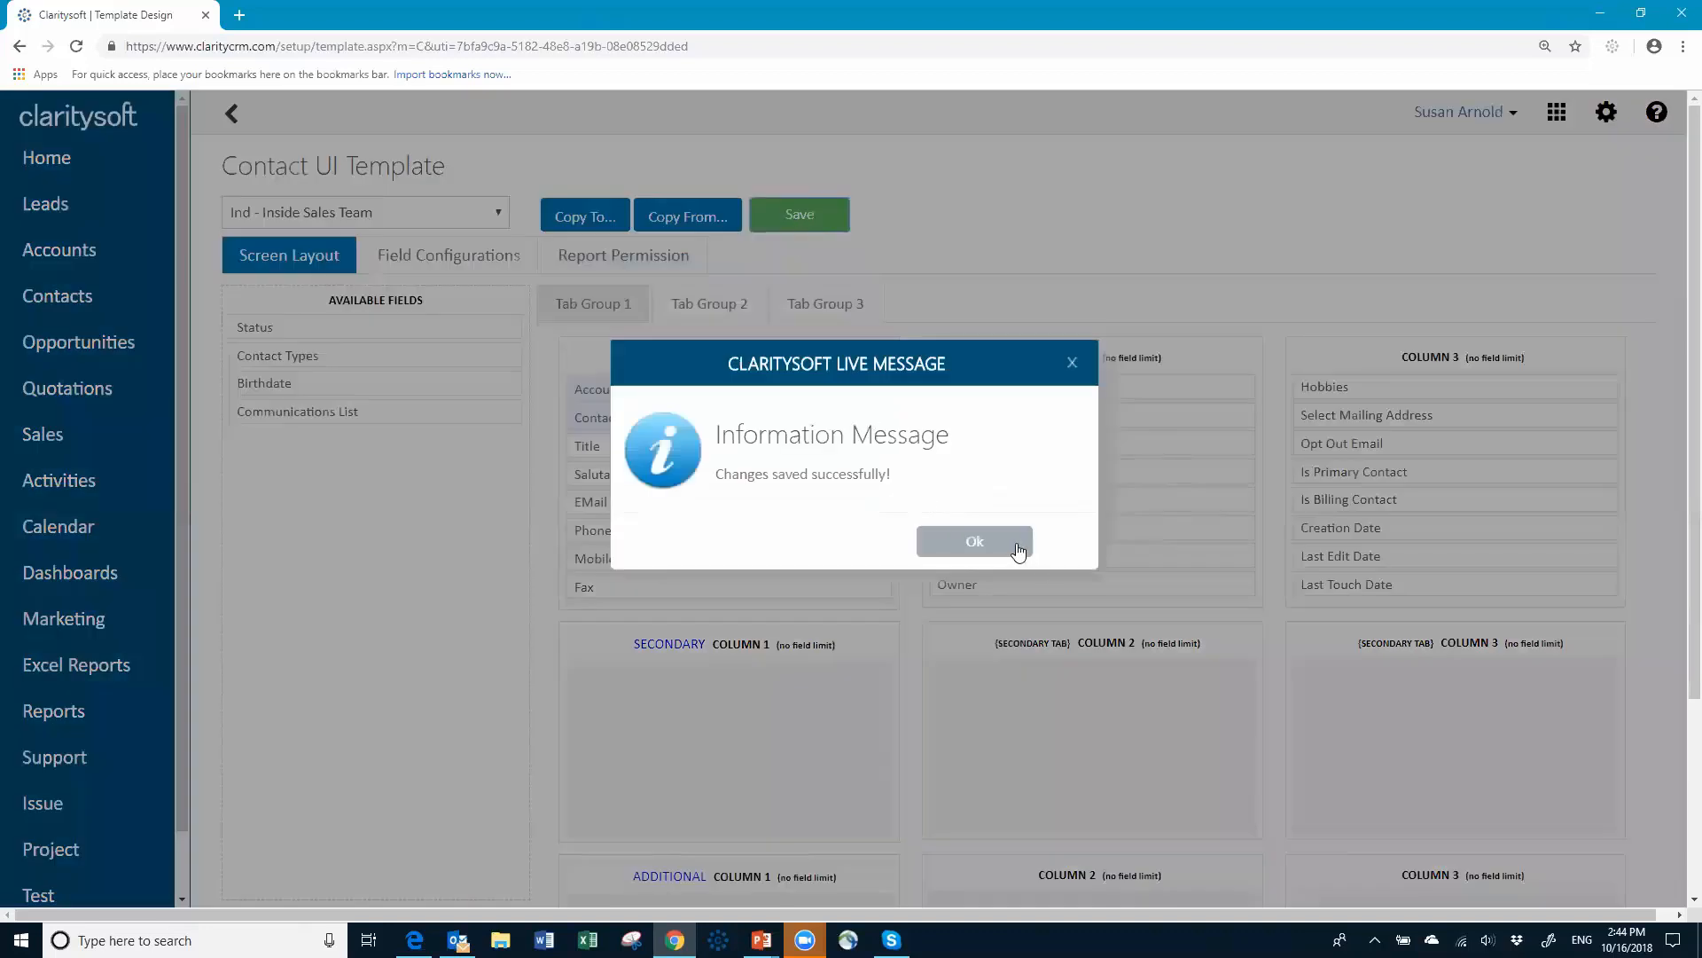
Step: Acknowledge the saved-changes confirmation message
{"action": "left_click", "coordinate": [1019, 552]}
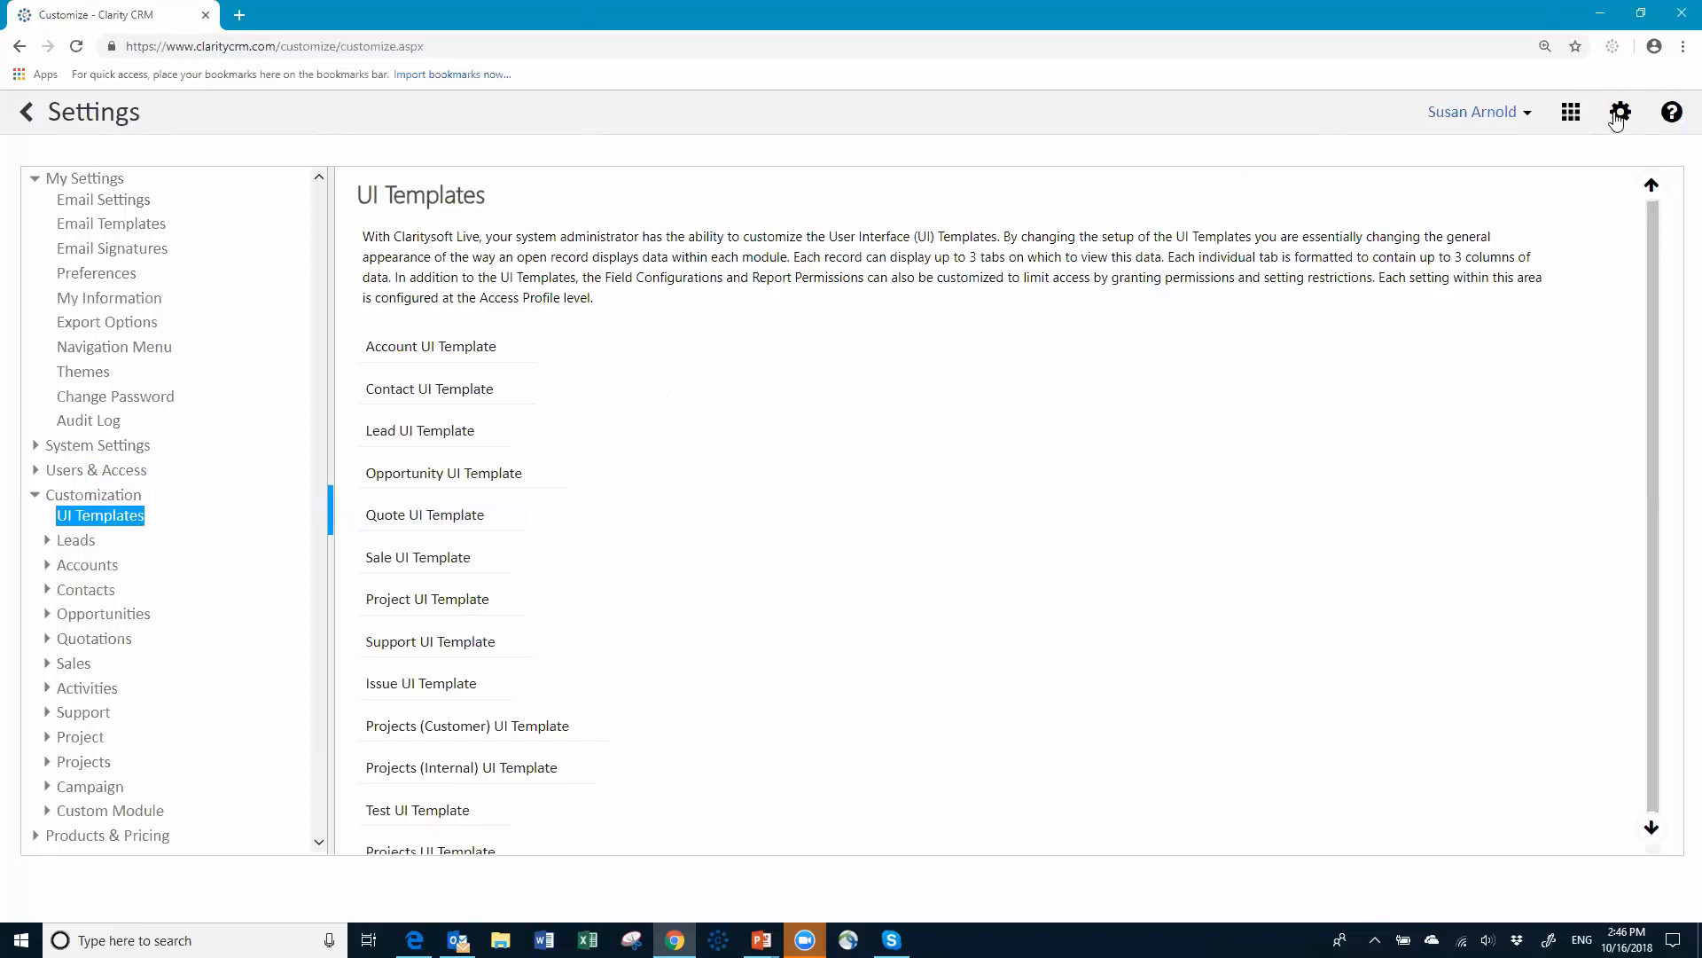
Step: Review Users and the access profile's Feature Access permissions, then bring up the User Groups page listing Inside Sales
{"action": "left_click", "coordinate": [121, 471]}
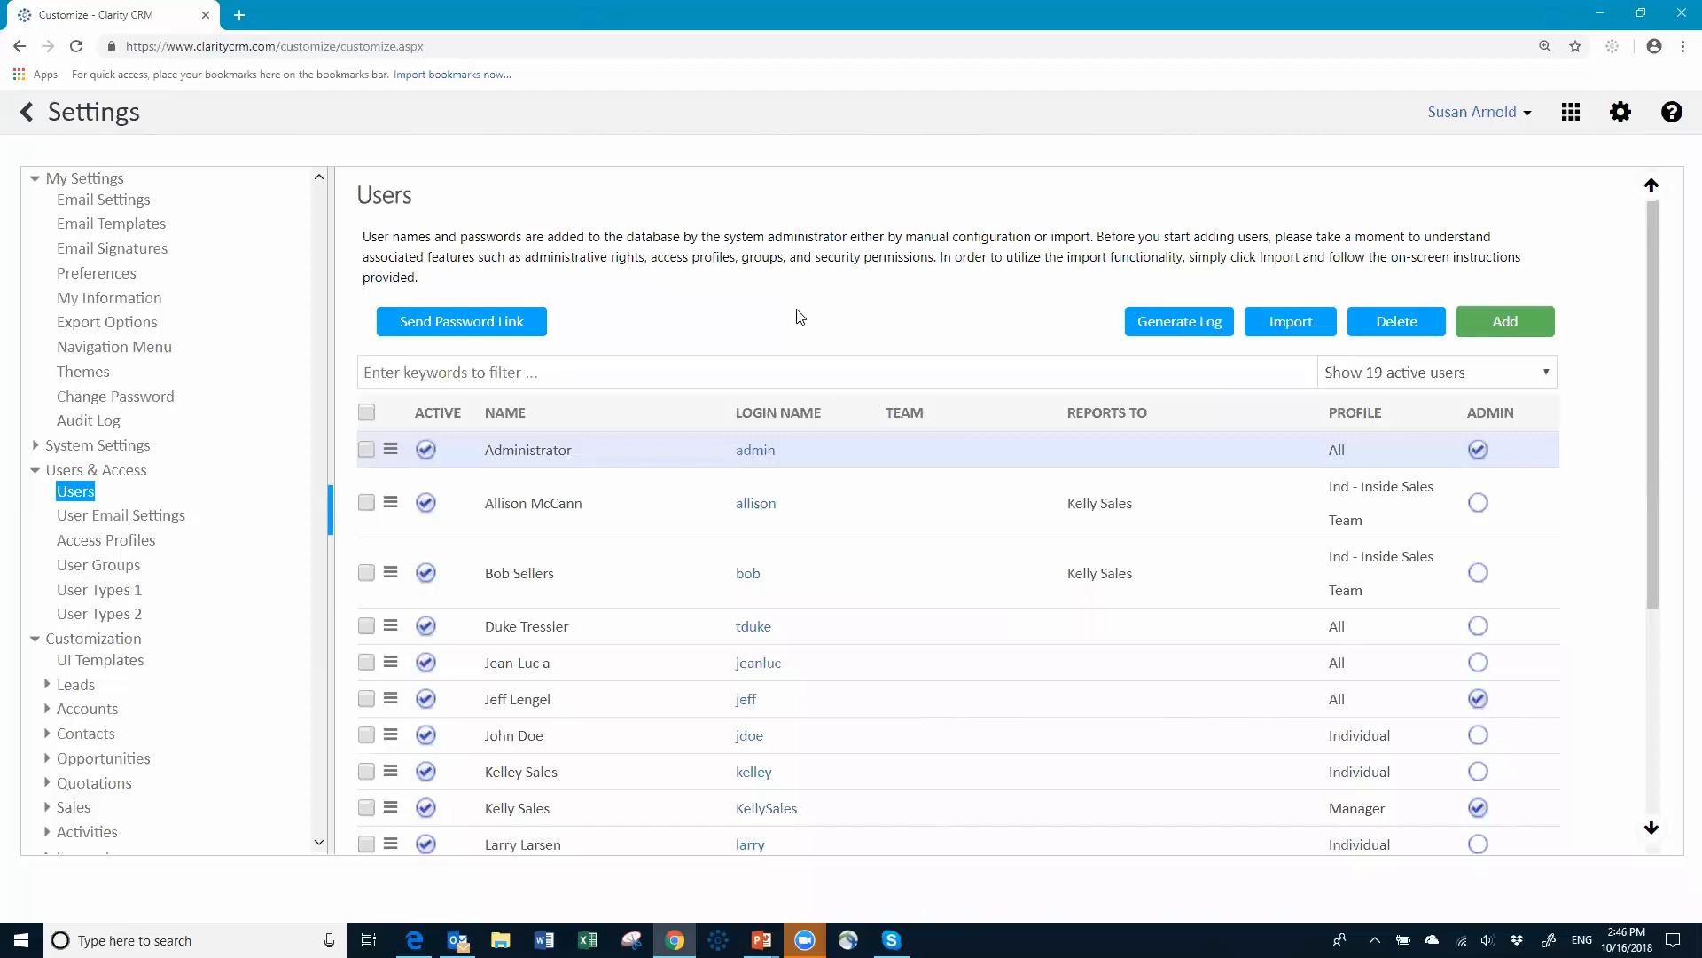
{"action": "left_click", "coordinate": [123, 546]}
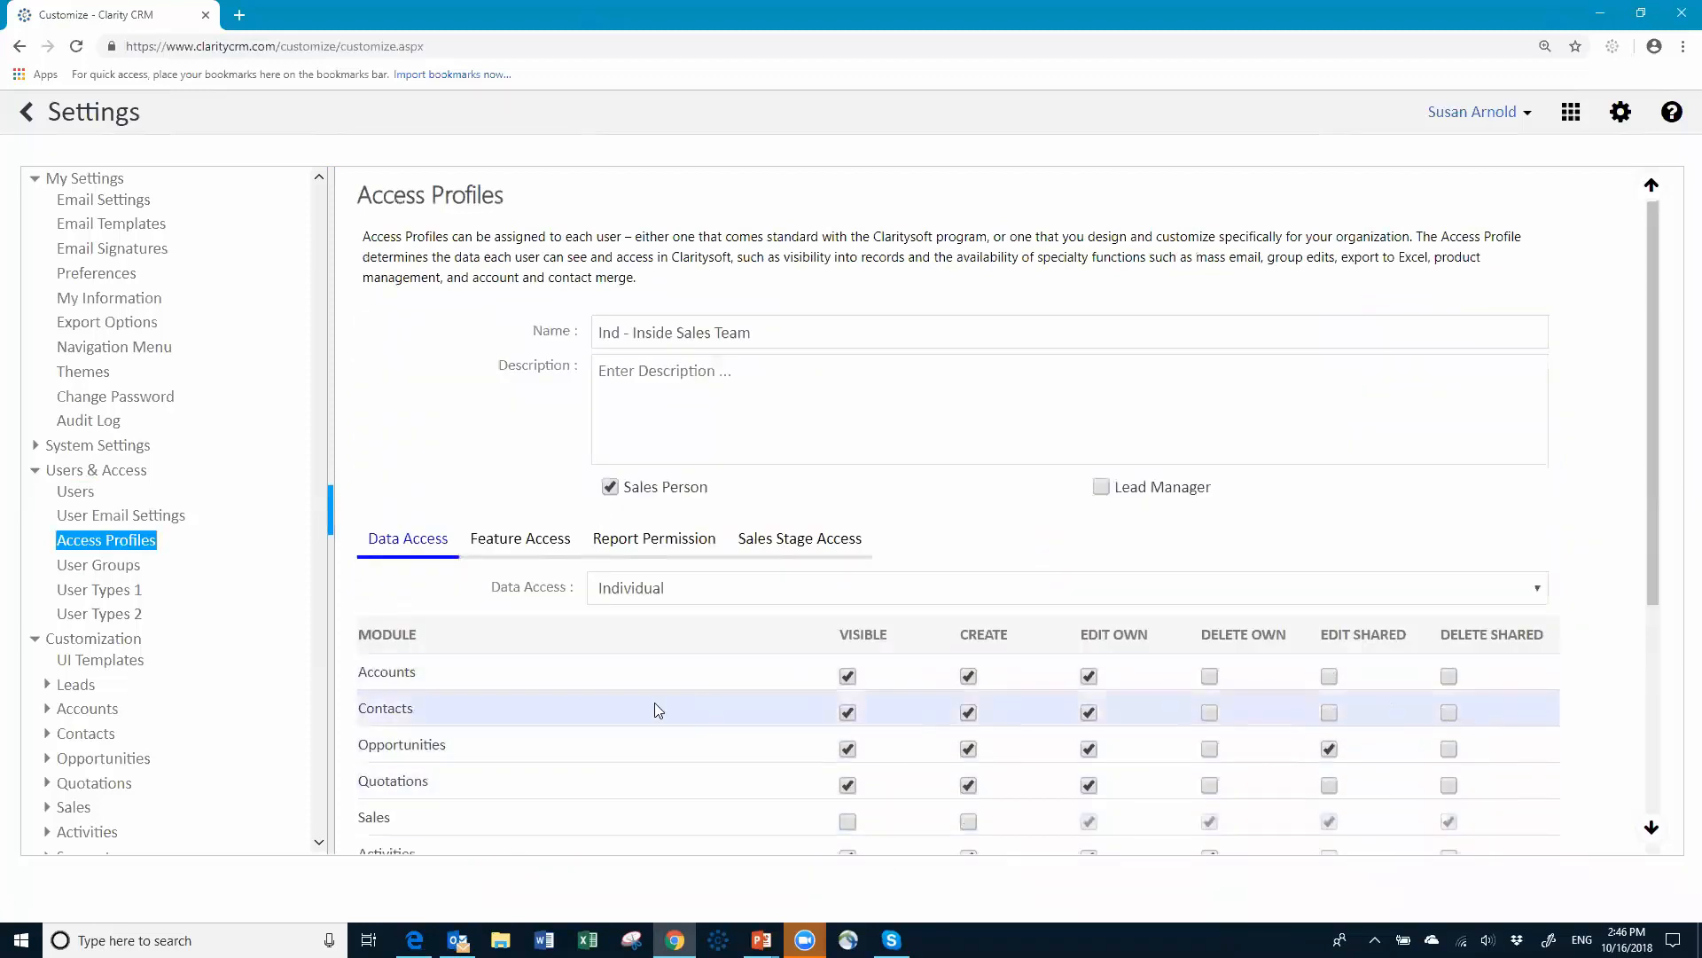
{"action": "scroll", "coordinate": [642, 707], "scroll_direction": "down", "scroll_amount": 2}
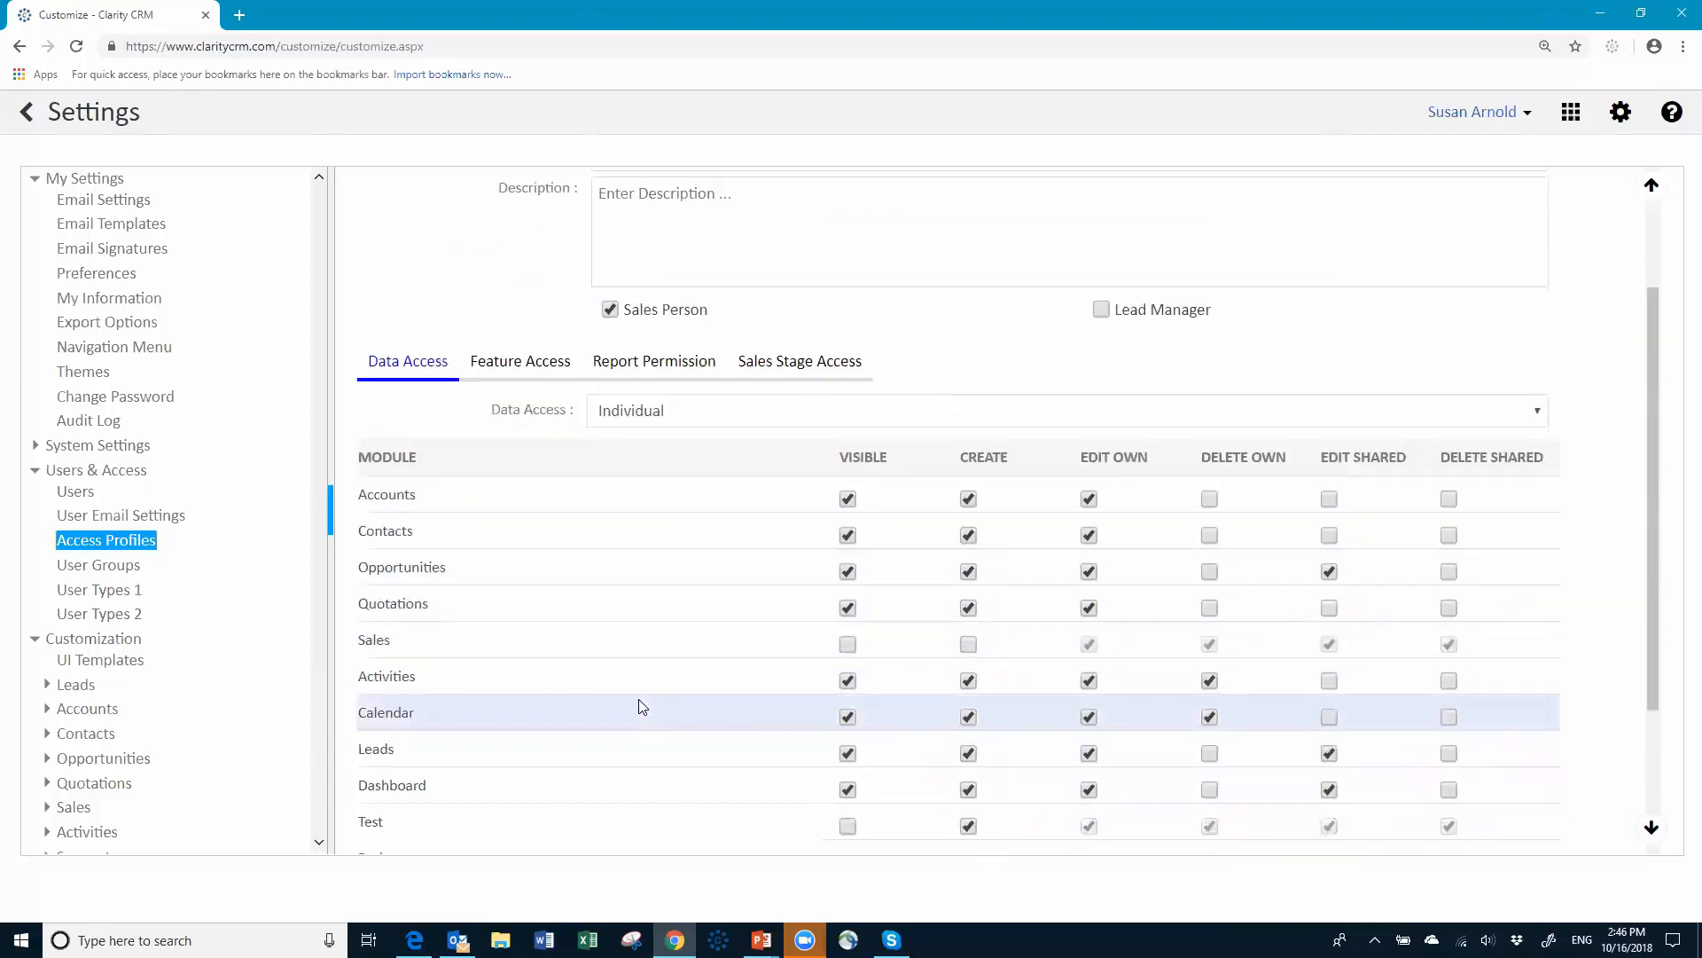
{"action": "left_click_drag", "start_coordinate": [558, 365], "coordinate": [554, 363]}
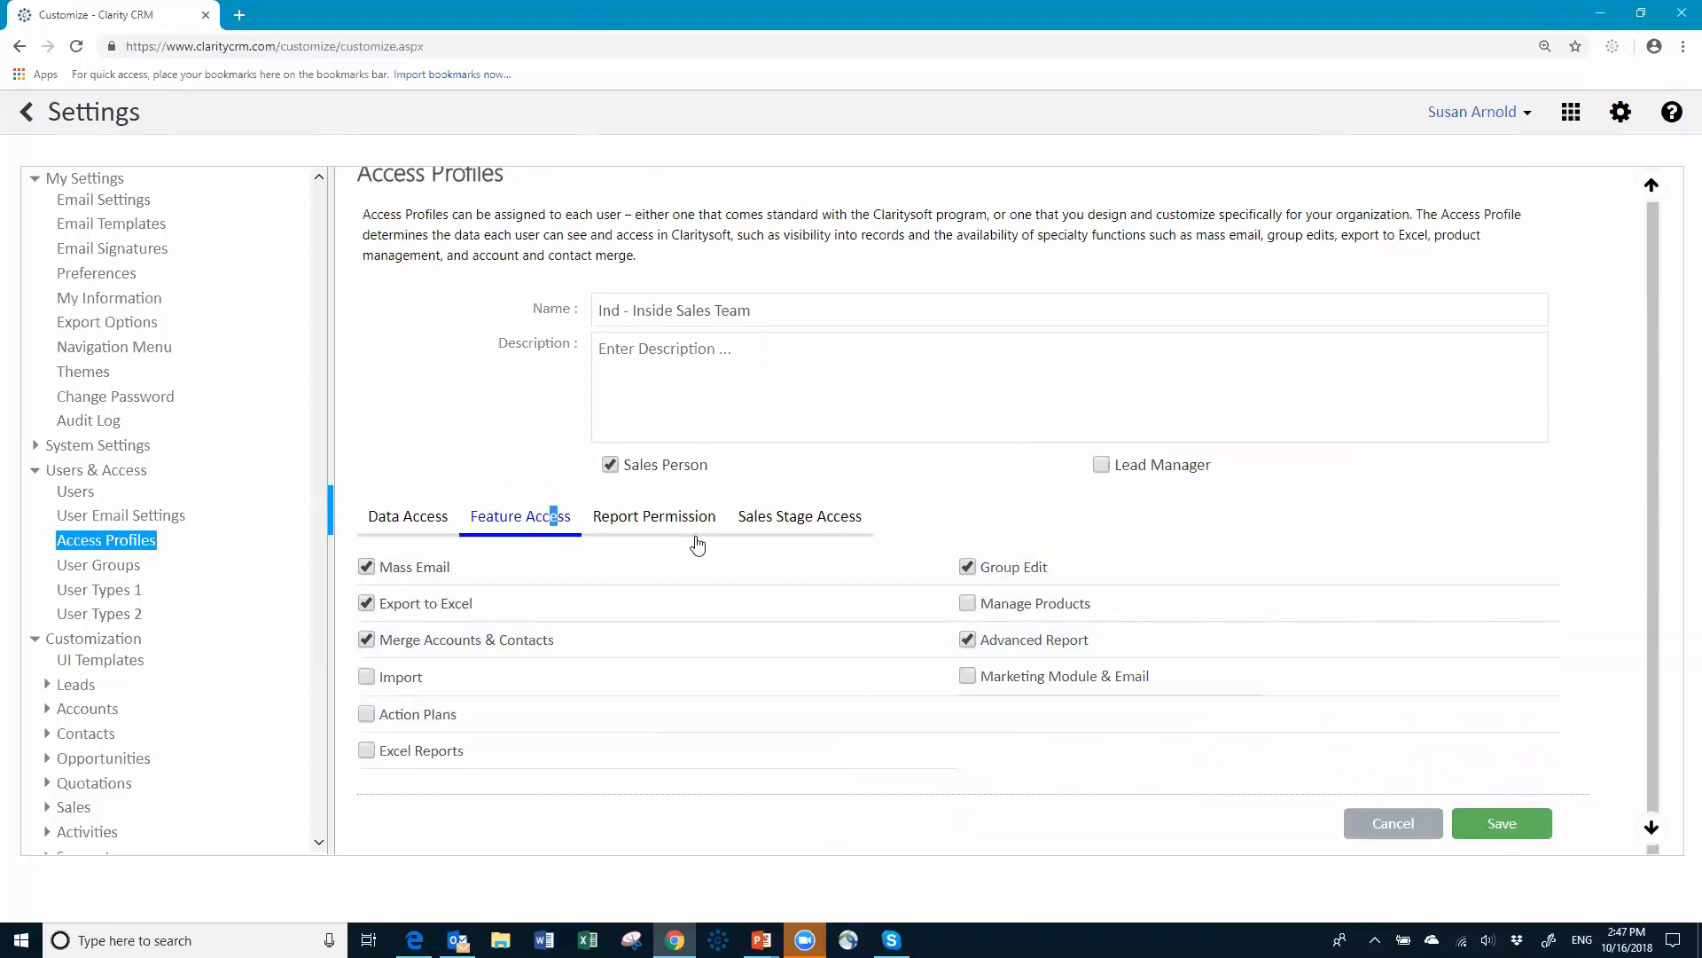
{"action": "left_click", "coordinate": [99, 572]}
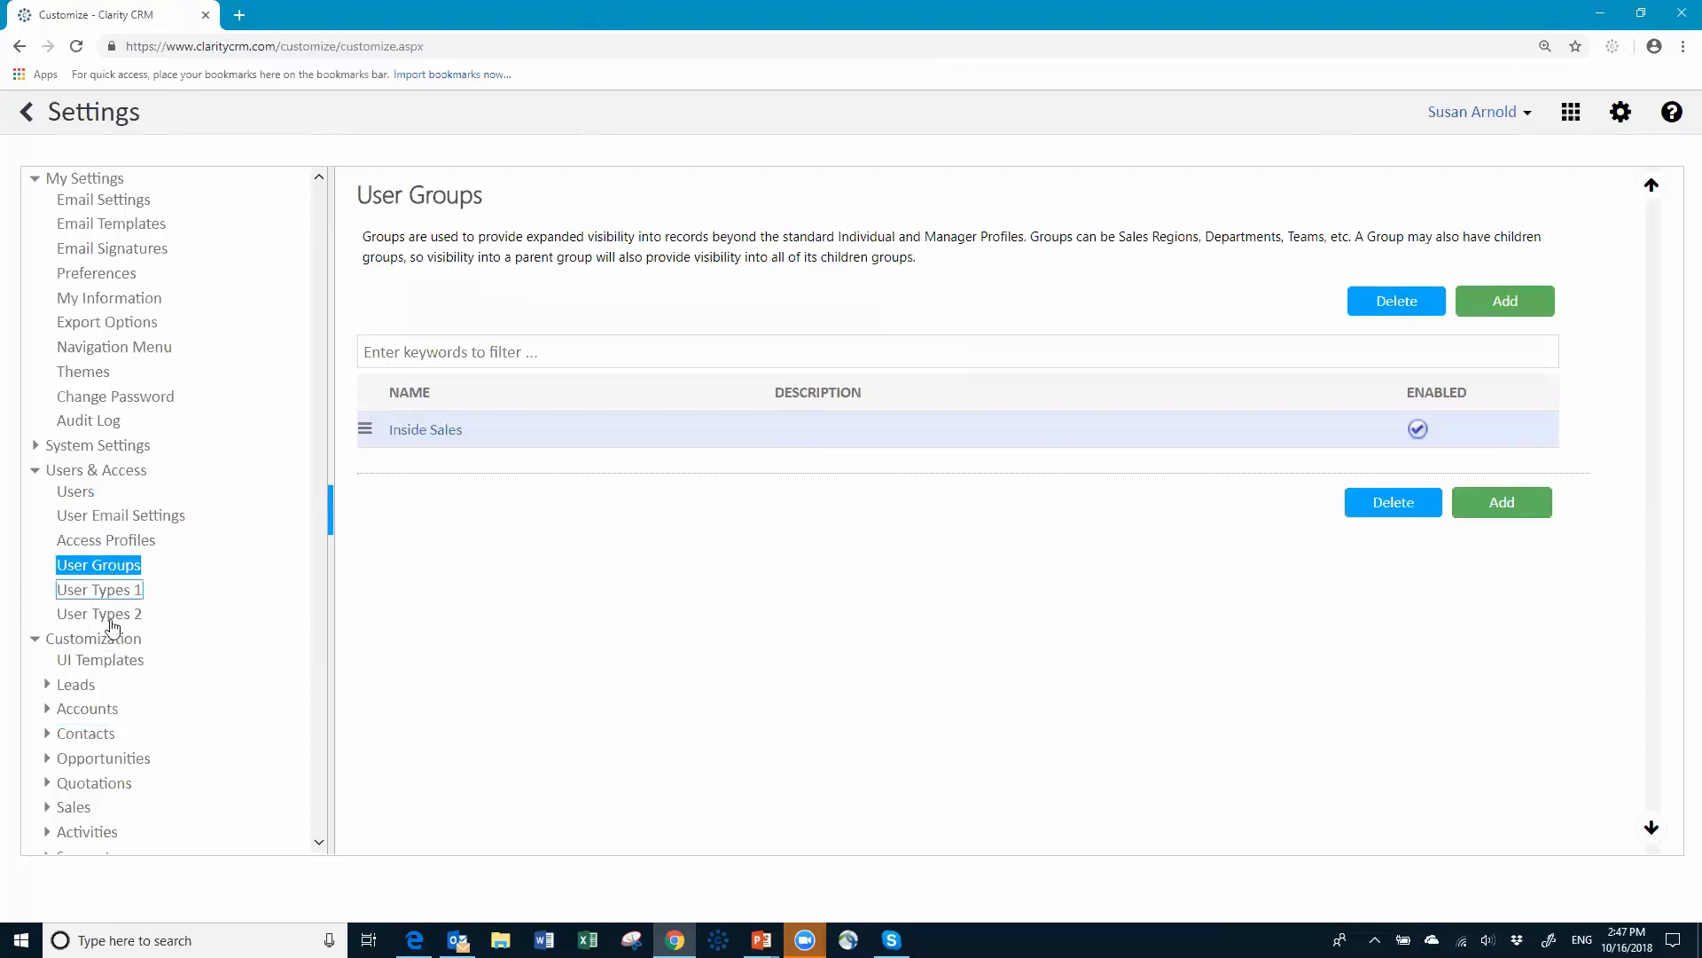
Step: Look over the UI Templates list, then bring up the empty User Types 1 page
{"action": "left_click", "coordinate": [118, 666]}
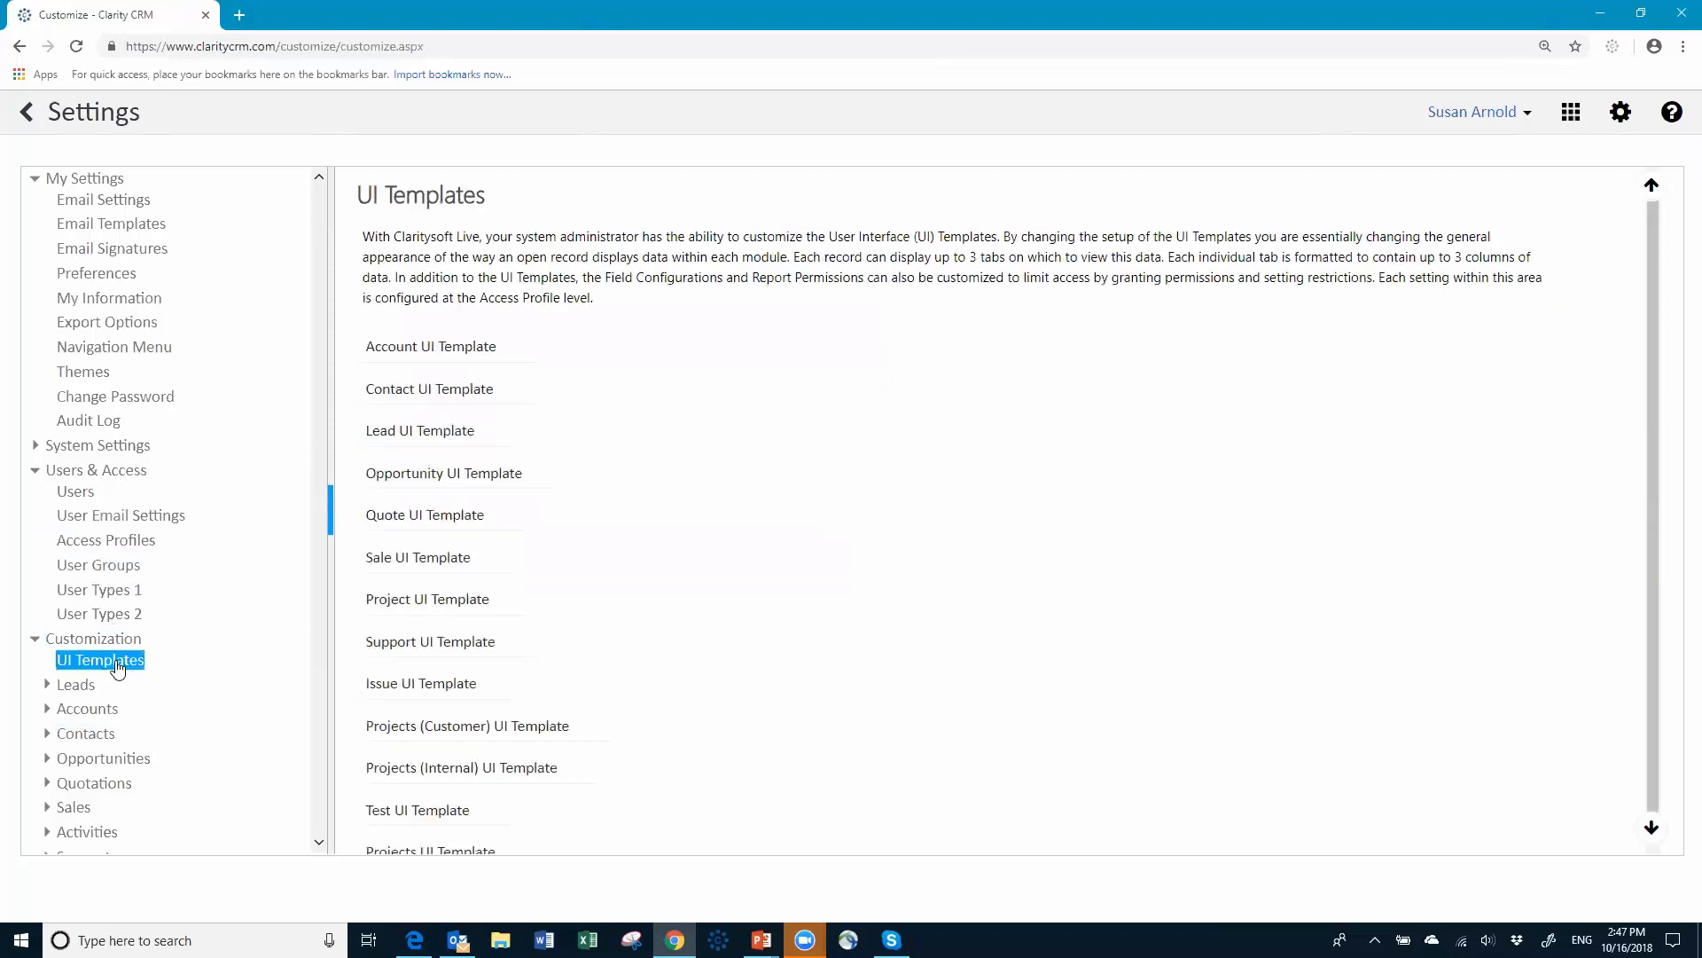
{"action": "left_click", "coordinate": [450, 368]}
{"action": "left_click", "coordinate": [107, 592]}
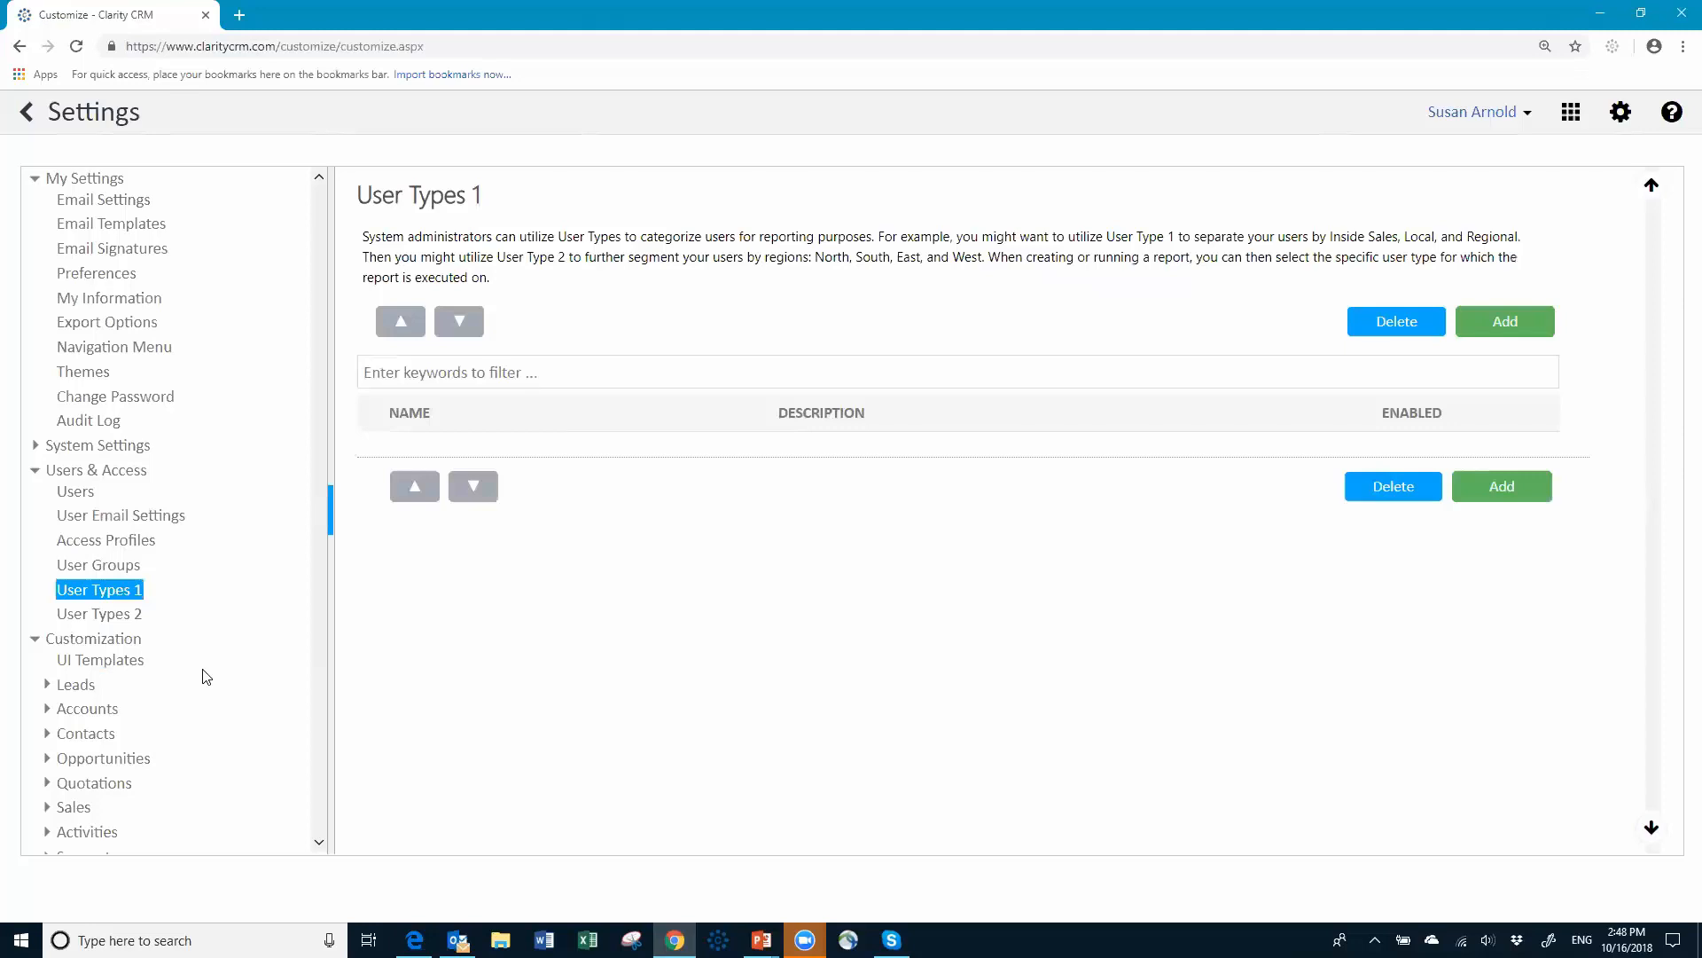
Step: Add a new user type named 'Region' to User Types 1
{"action": "left_click", "coordinate": [1505, 321]}
{"action": "left_click", "coordinate": [660, 332]}
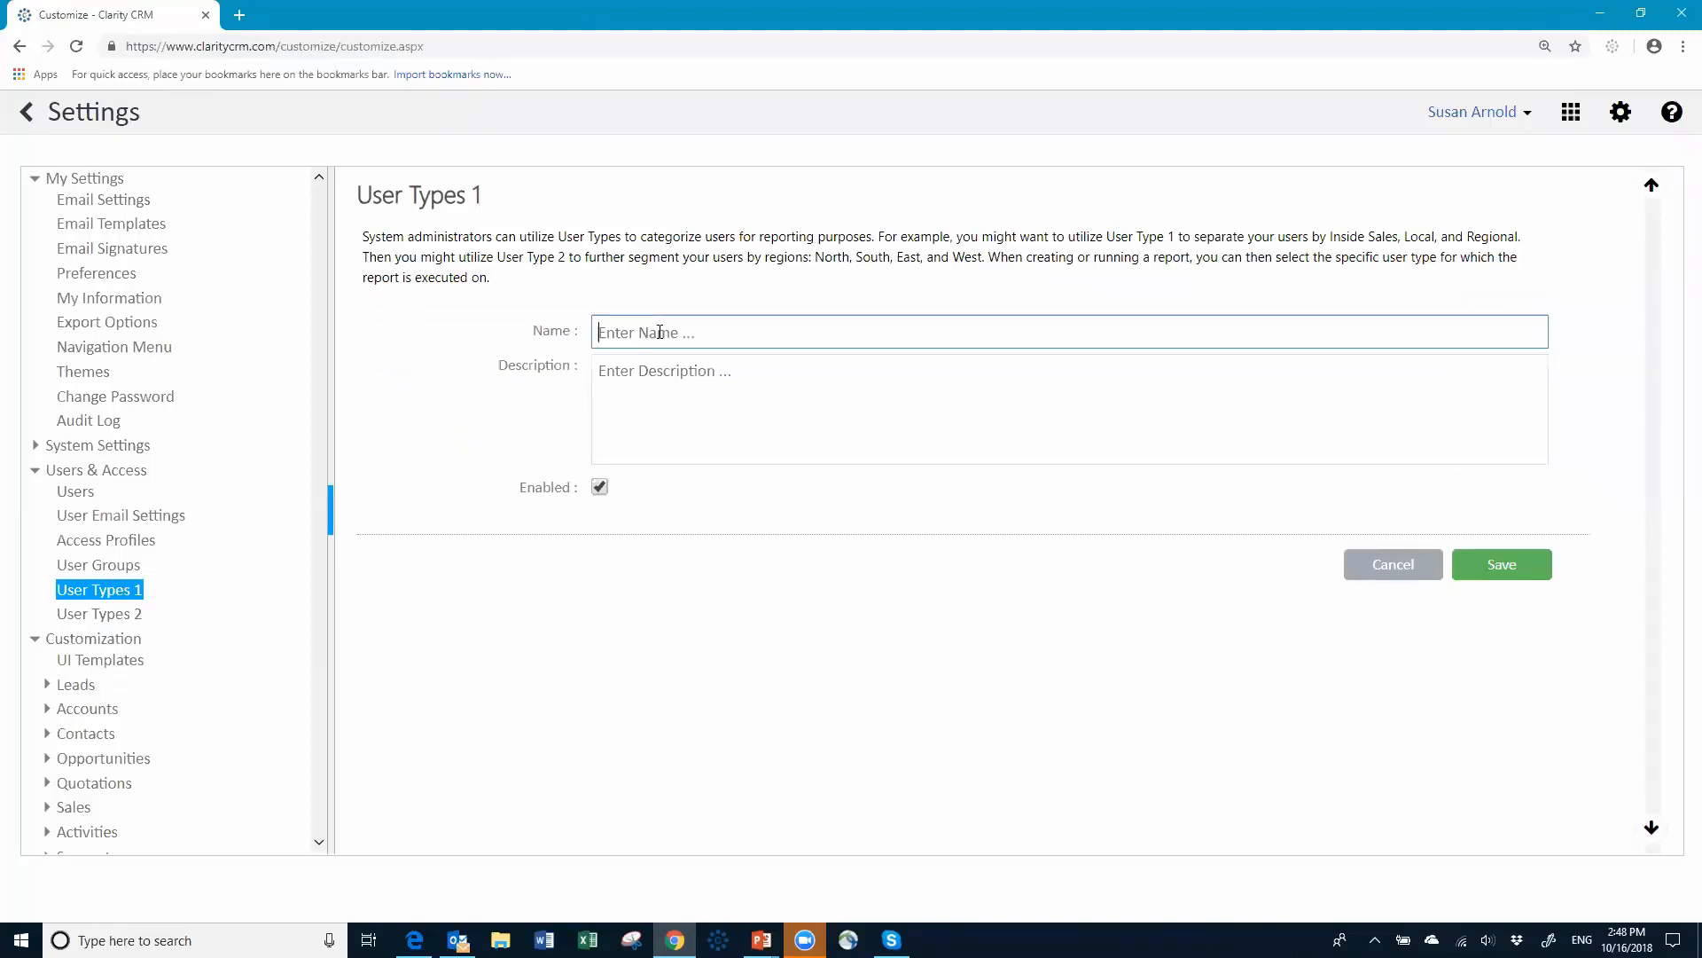
{"action": "type", "text": "Region"}
{"action": "key", "text": "Tab"}
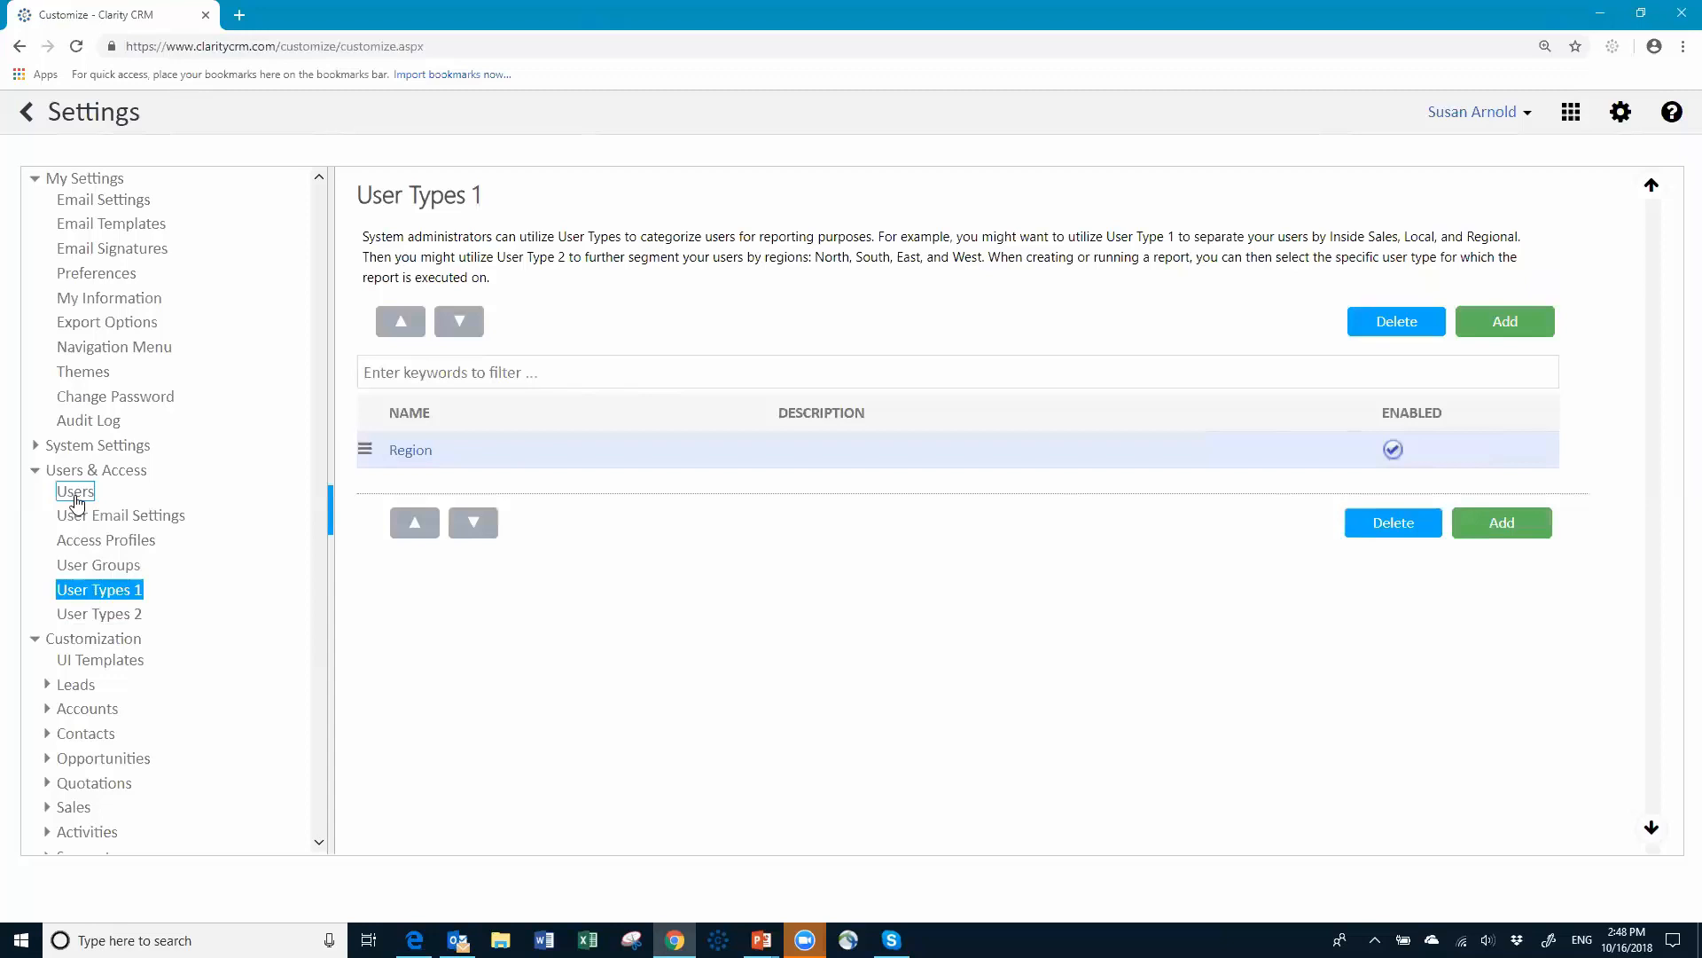
{"action": "left_click", "coordinate": [76, 492]}
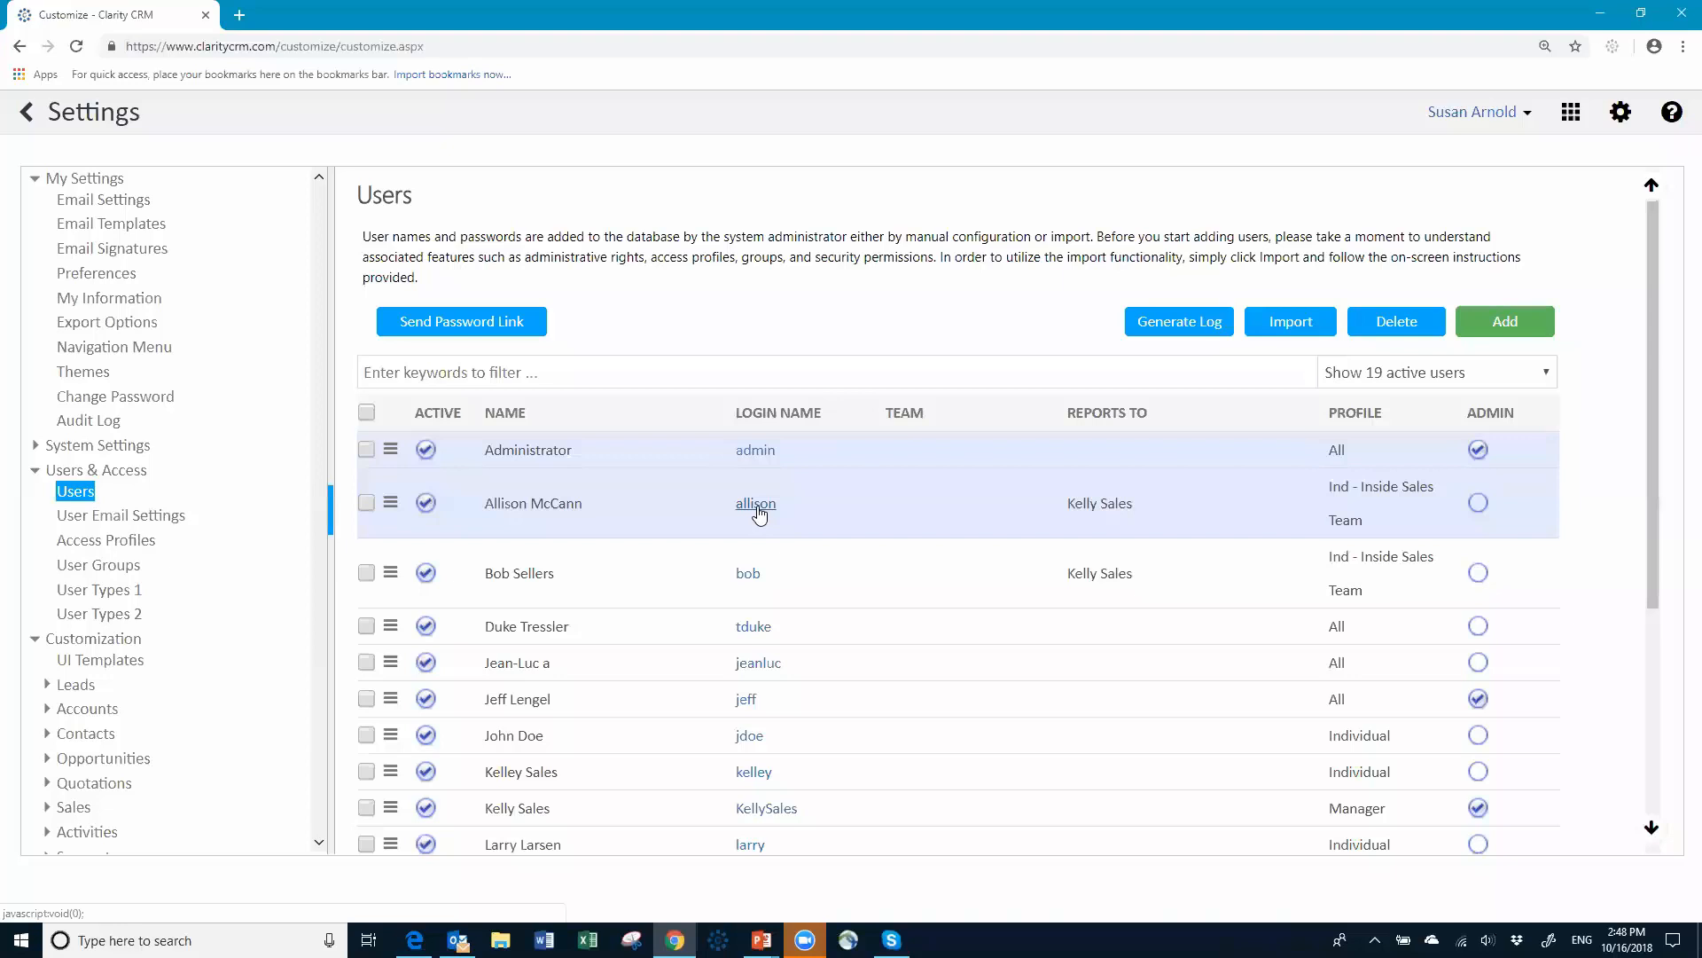
{"action": "left_click", "coordinate": [98, 616]}
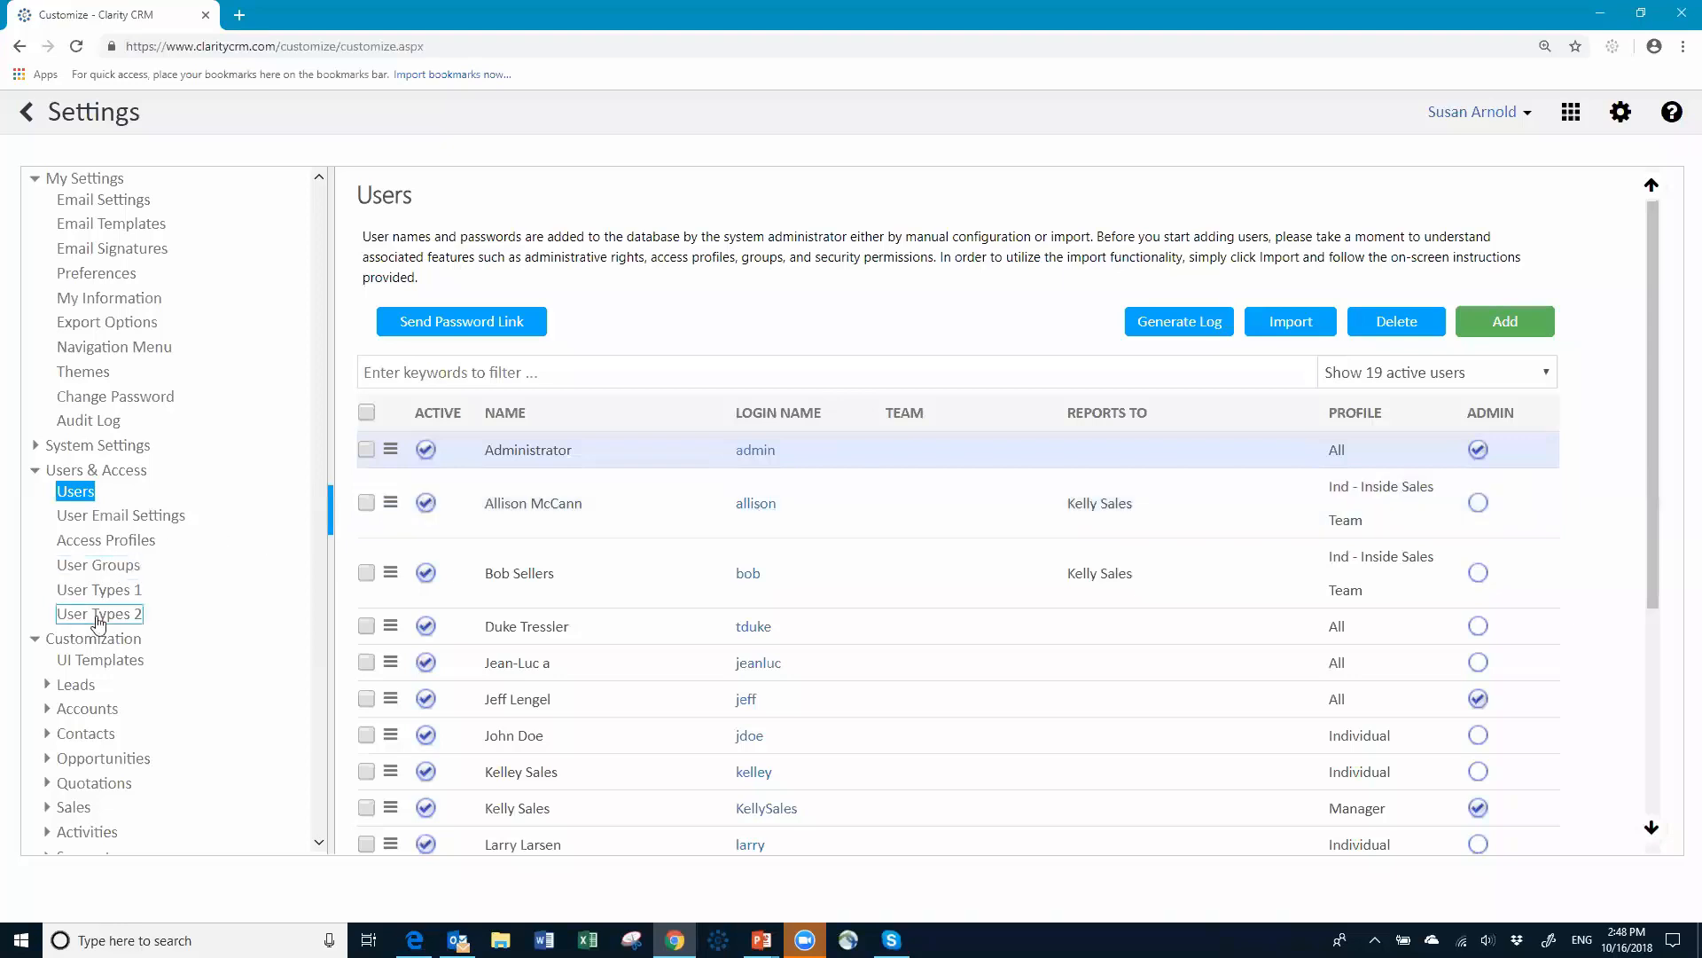
{"action": "left_click", "coordinate": [97, 590]}
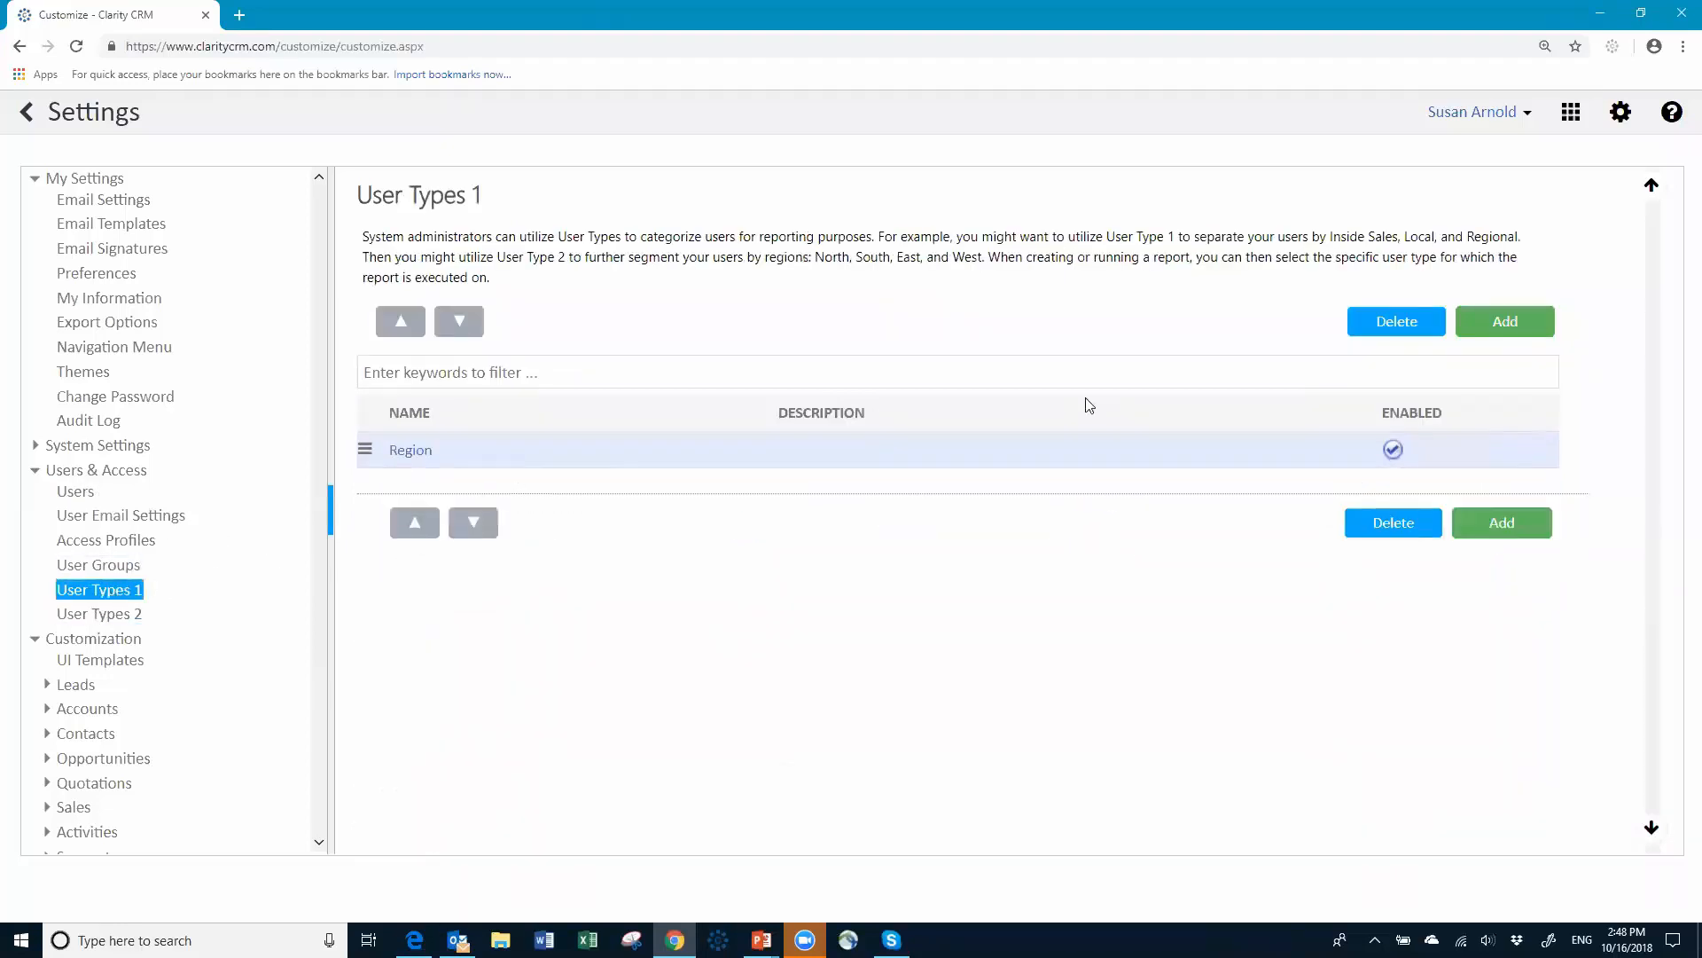
Step: Rename the Region user type to 'RegionA' and save it
{"action": "left_click", "coordinate": [404, 454]}
{"action": "left_click", "coordinate": [691, 331]}
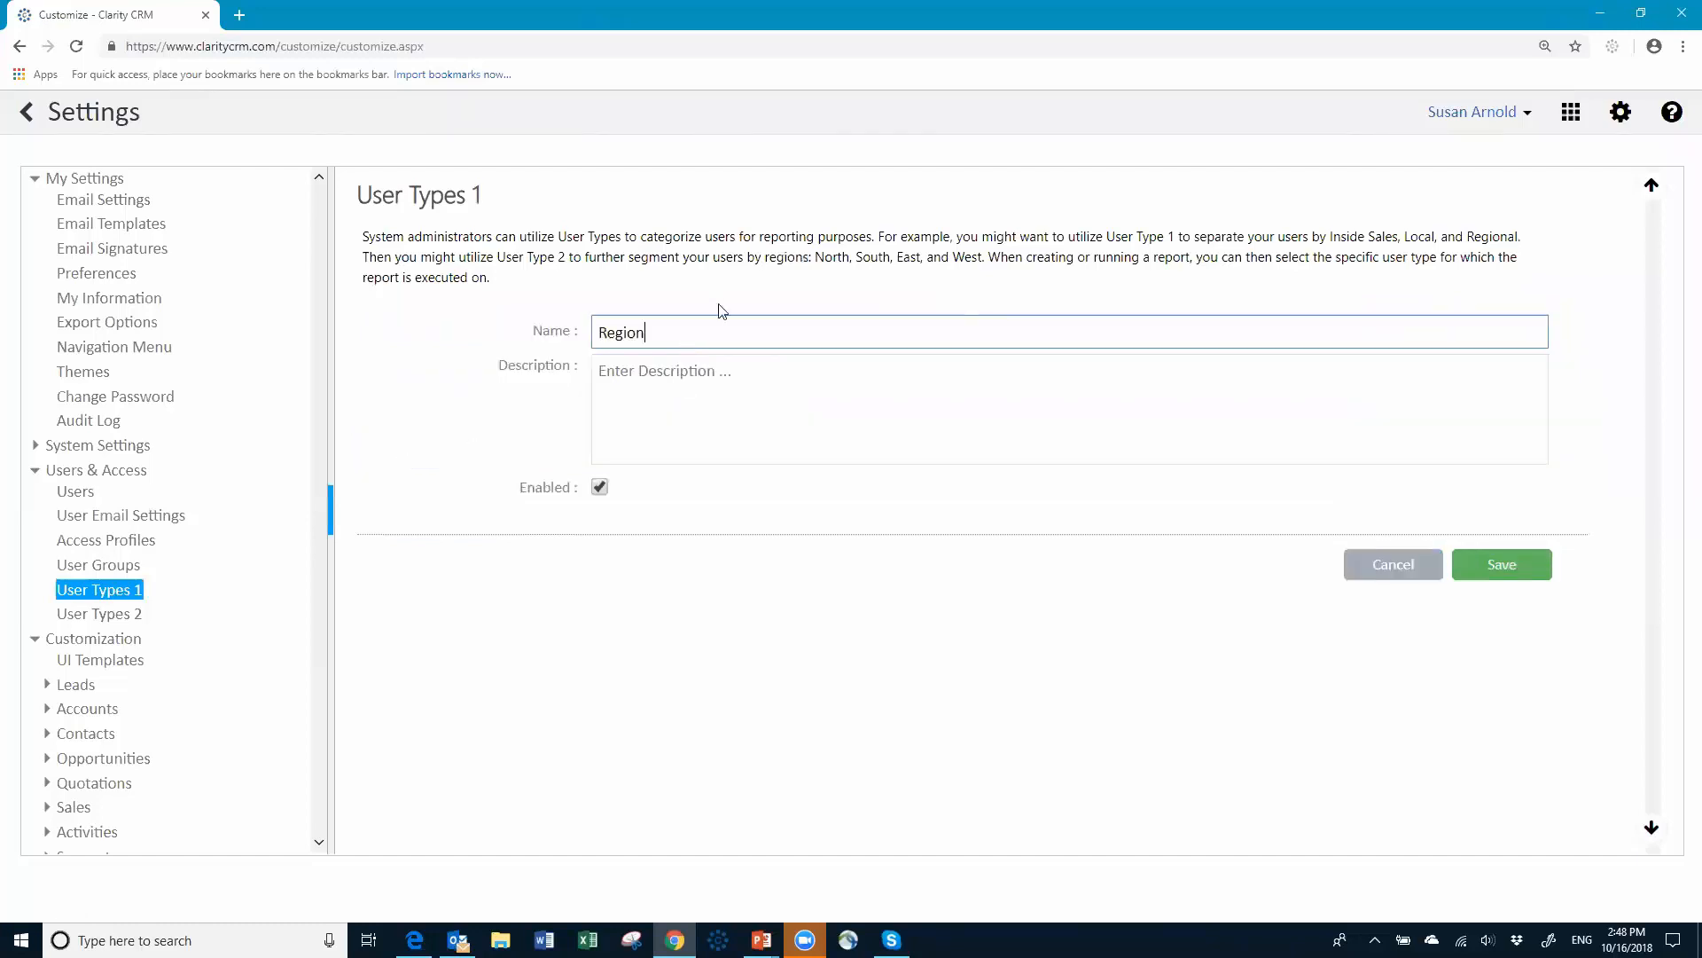
{"action": "type", "text": "A"}
{"action": "left_click", "coordinate": [1519, 574]}
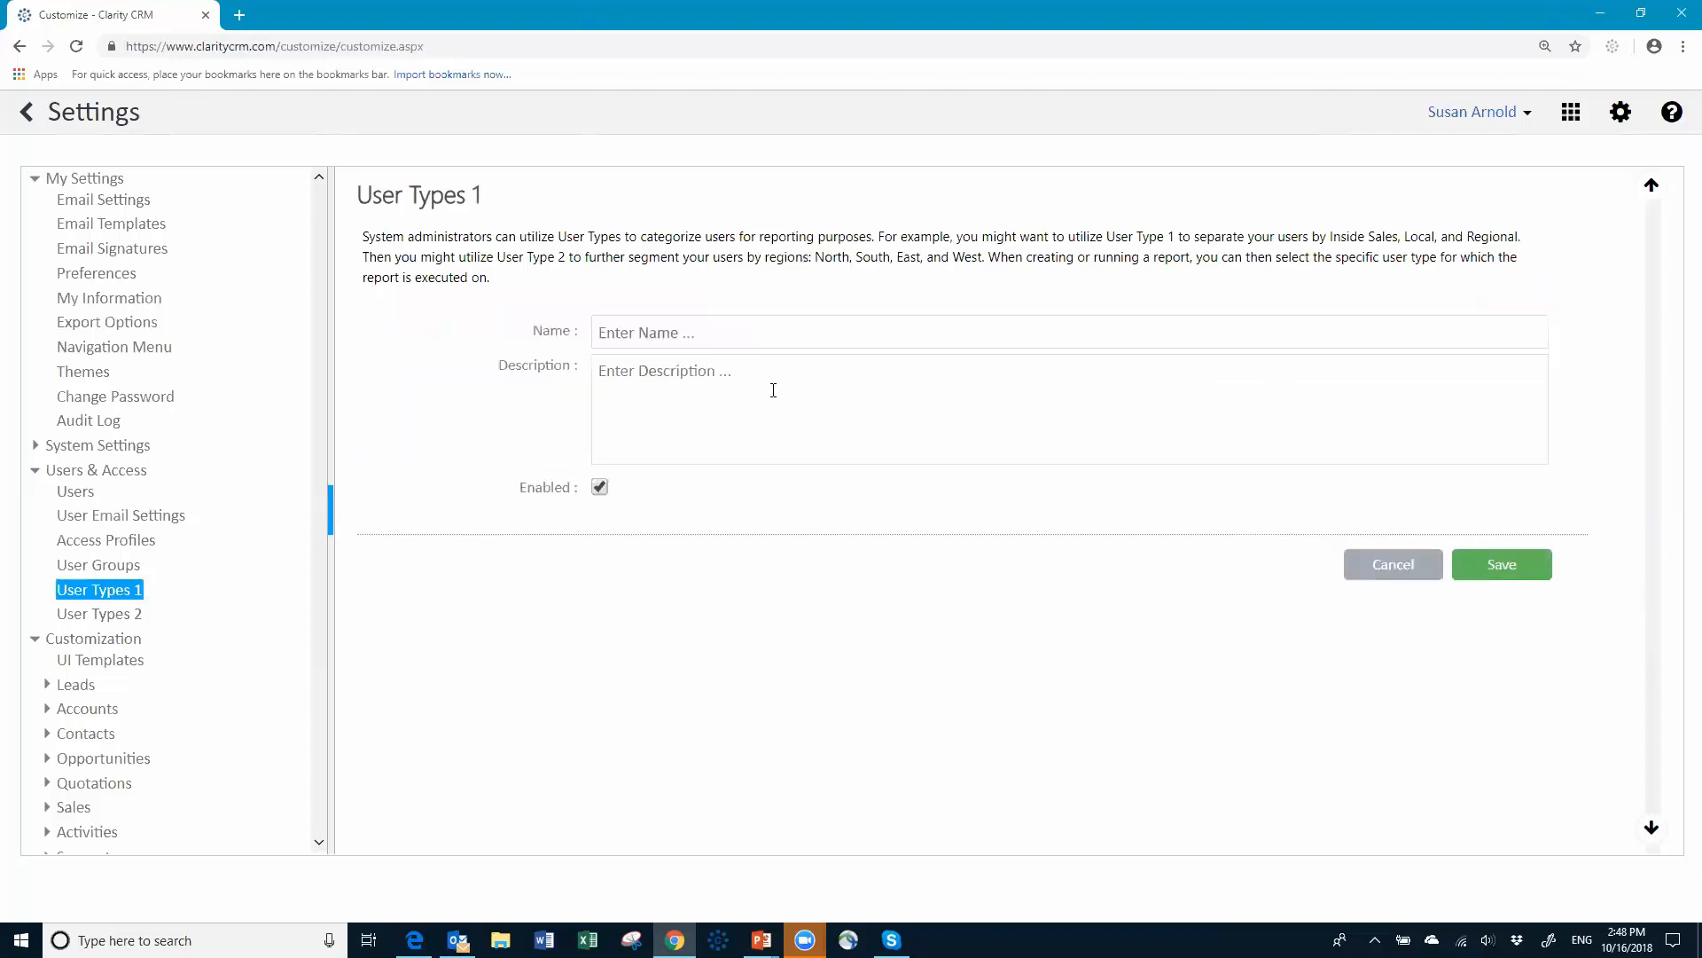
Step: Add and save a second user type named 'RegionB'
{"action": "left_click", "coordinate": [730, 338]}
{"action": "type", "text": "Re"}
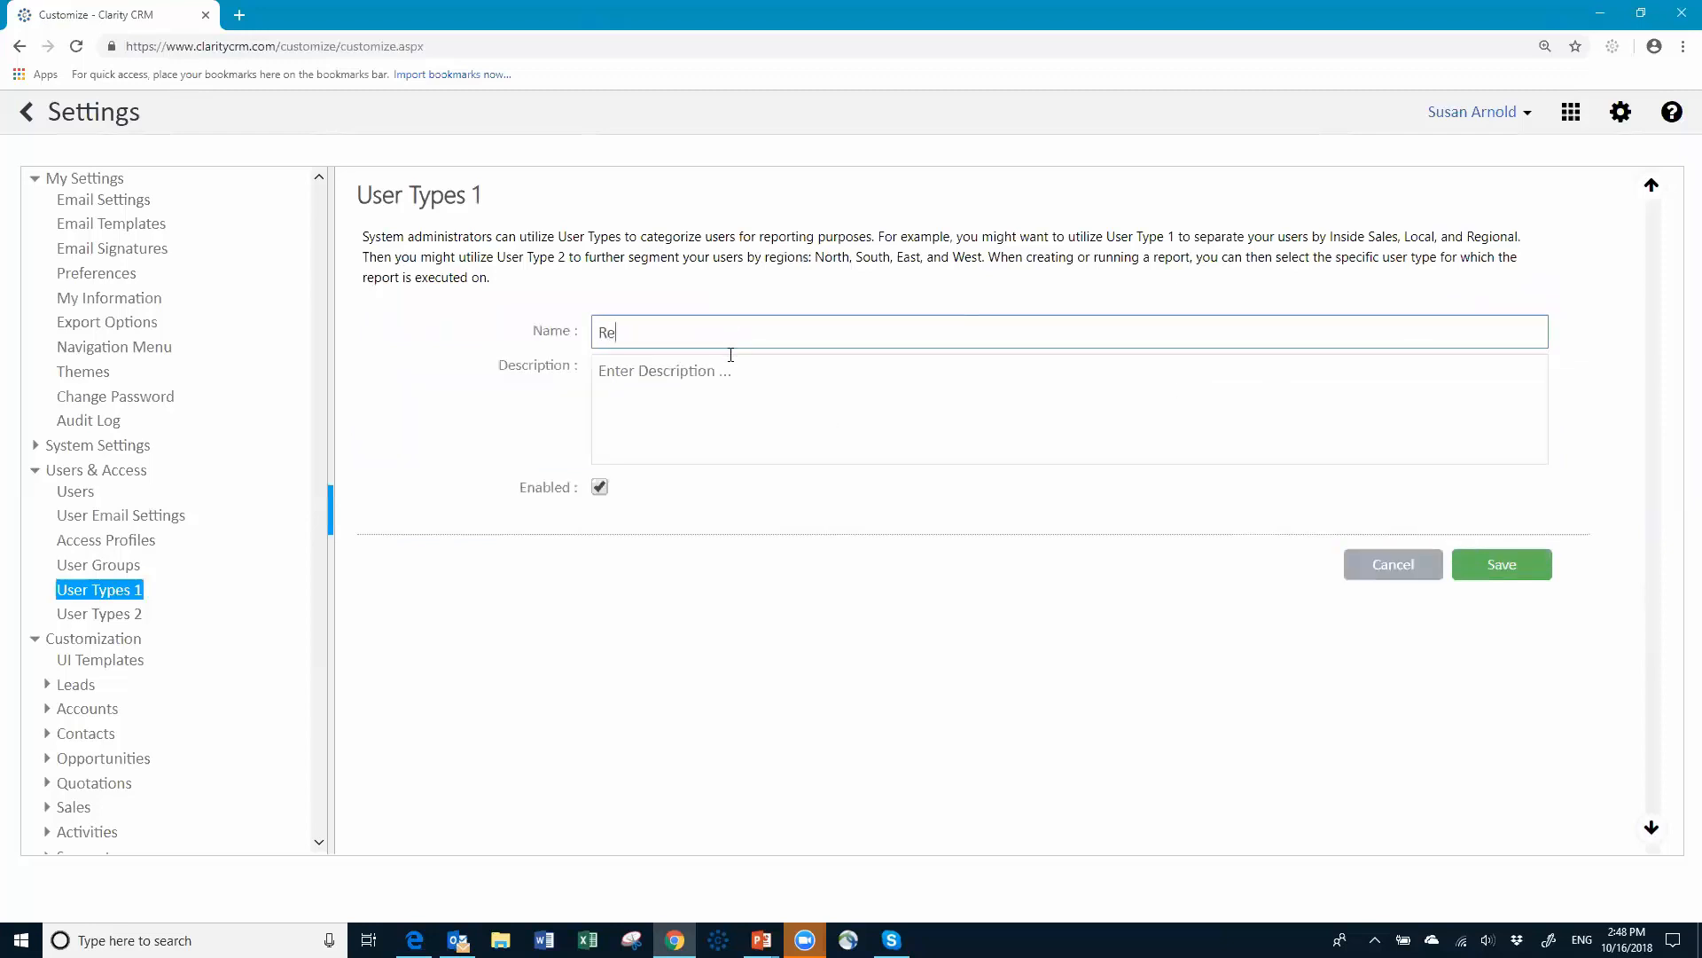
{"action": "type", "text": "gionB"}
{"action": "left_click", "coordinate": [1508, 570]}
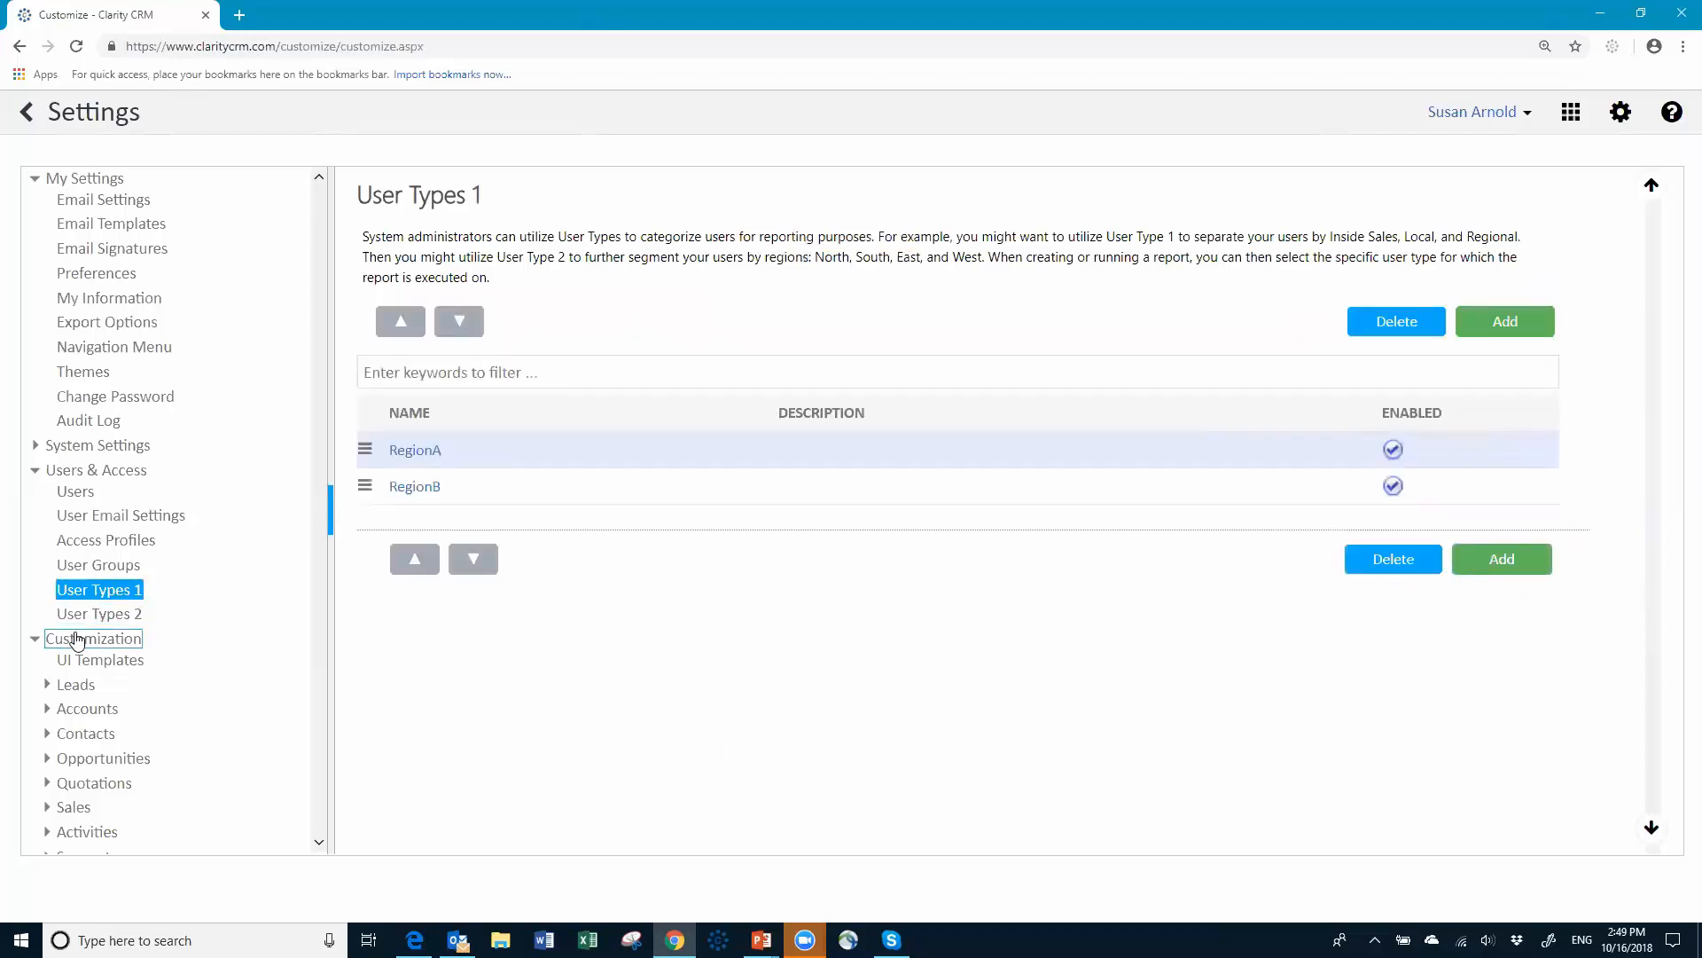
{"action": "left_click", "coordinate": [85, 495]}
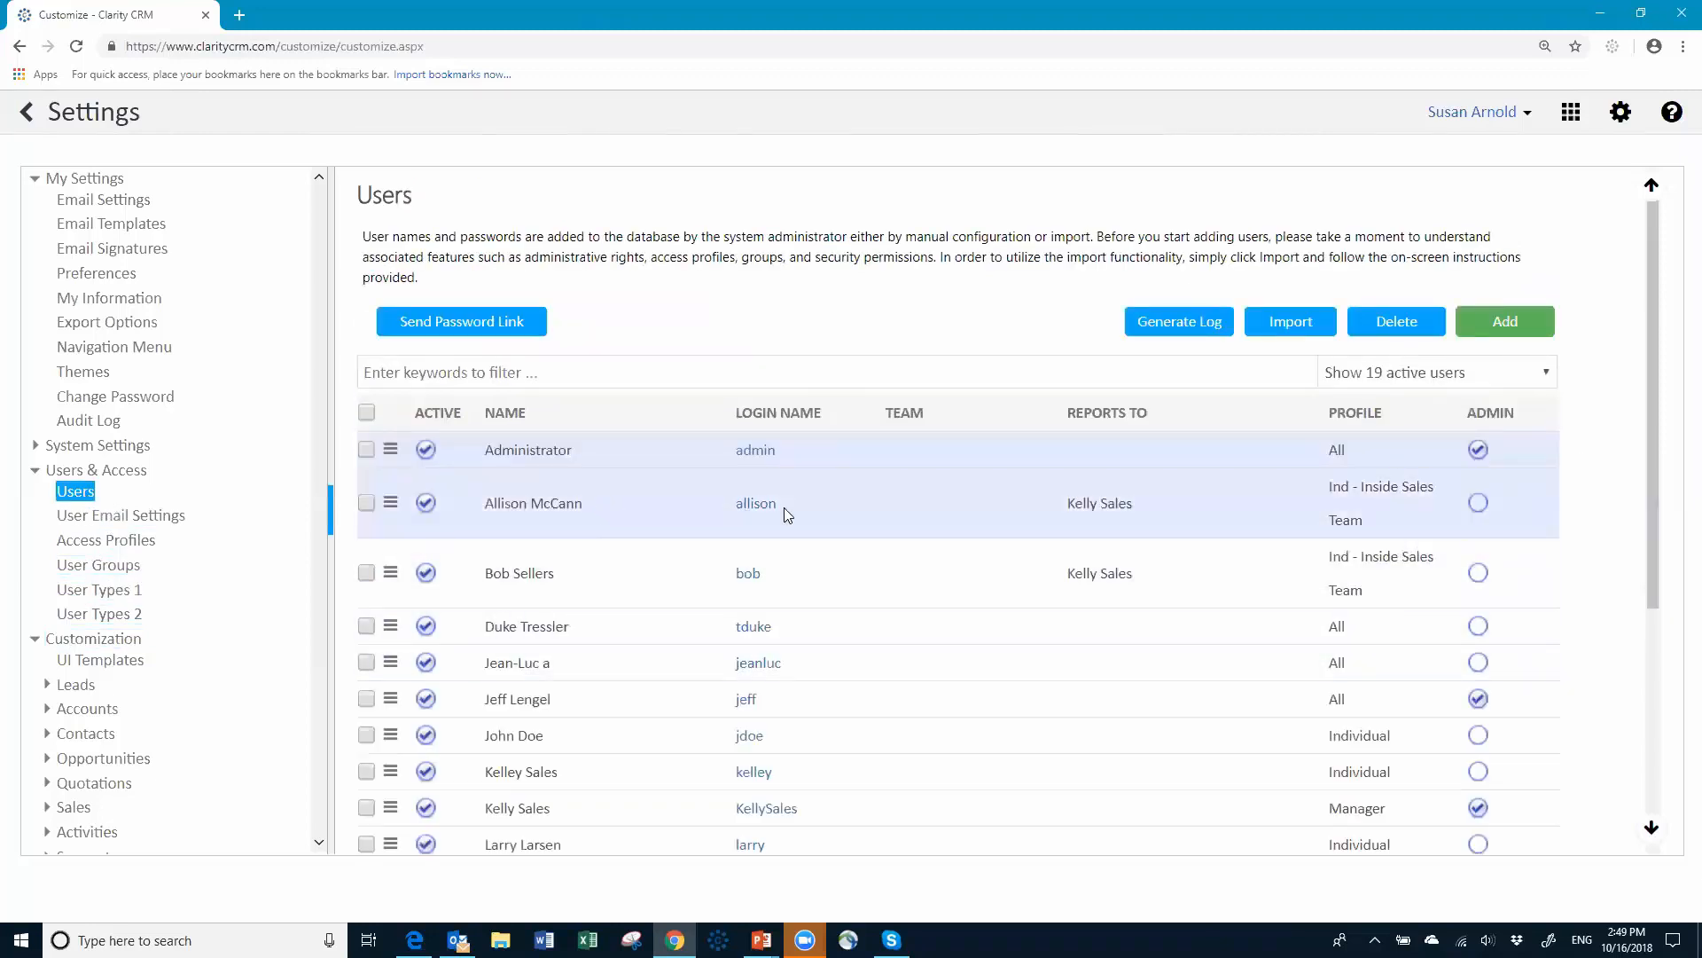
Step: Set User Type 1 to RegionA on the first Inside Sales Team user's record
{"action": "left_click", "coordinate": [753, 507]}
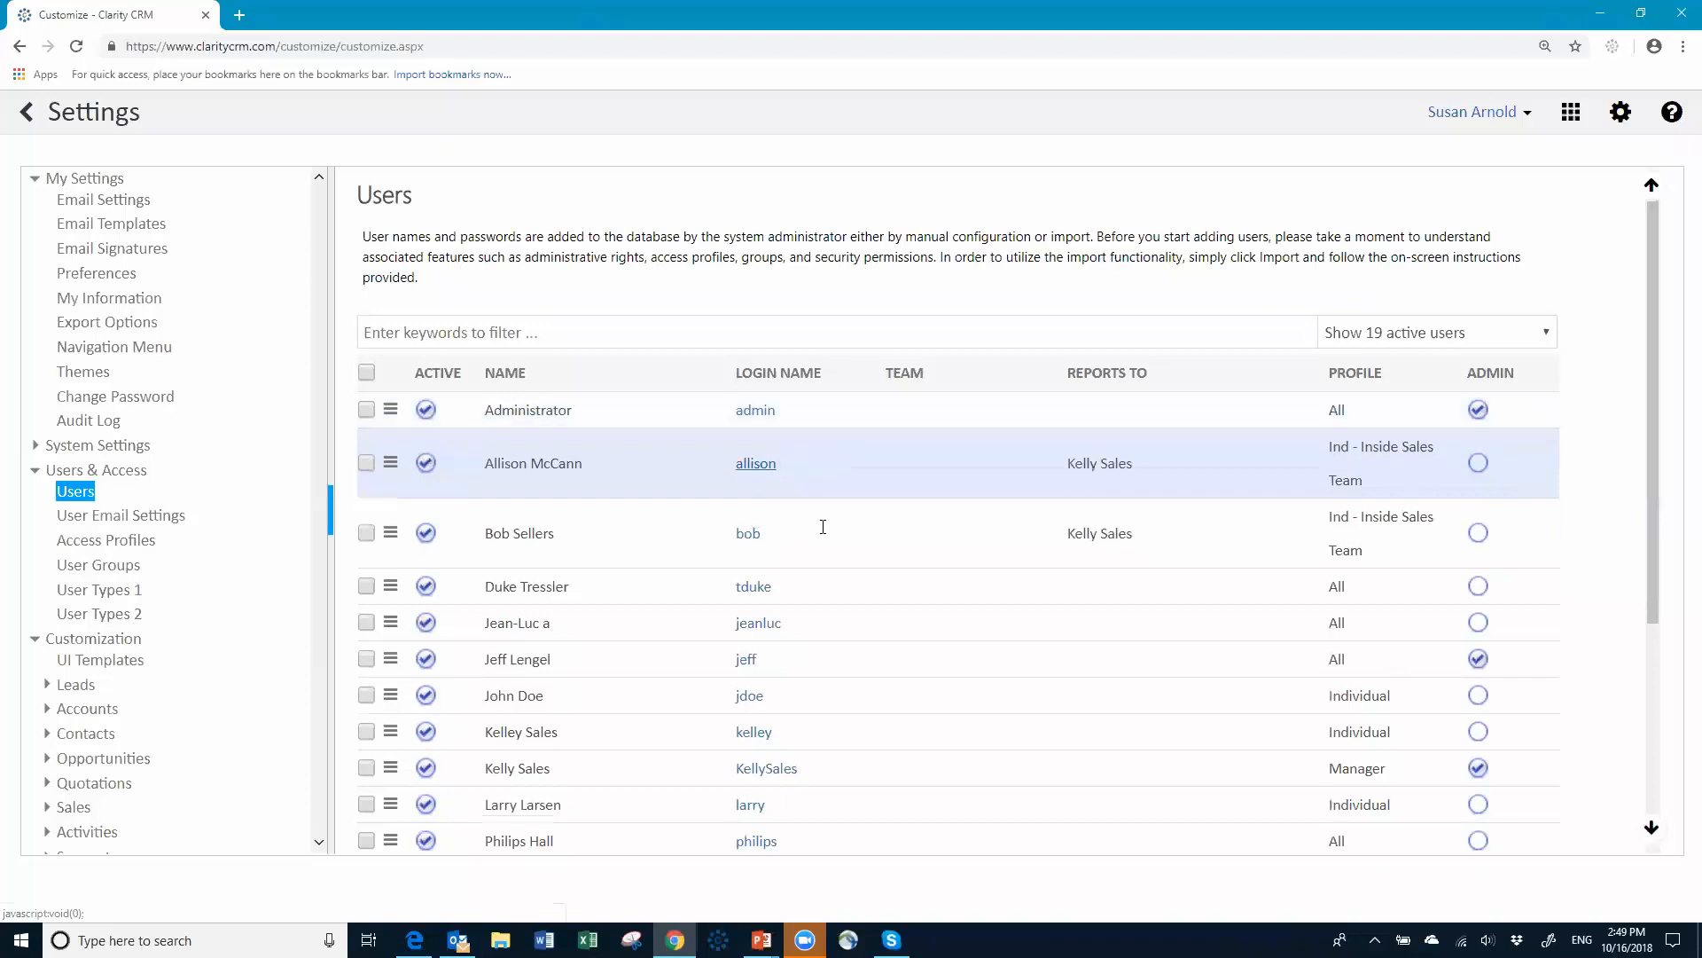
{"action": "scroll", "coordinate": [627, 687], "scroll_direction": "down", "scroll_amount": 1}
{"action": "scroll", "coordinate": [627, 687], "scroll_direction": "down", "scroll_amount": 1}
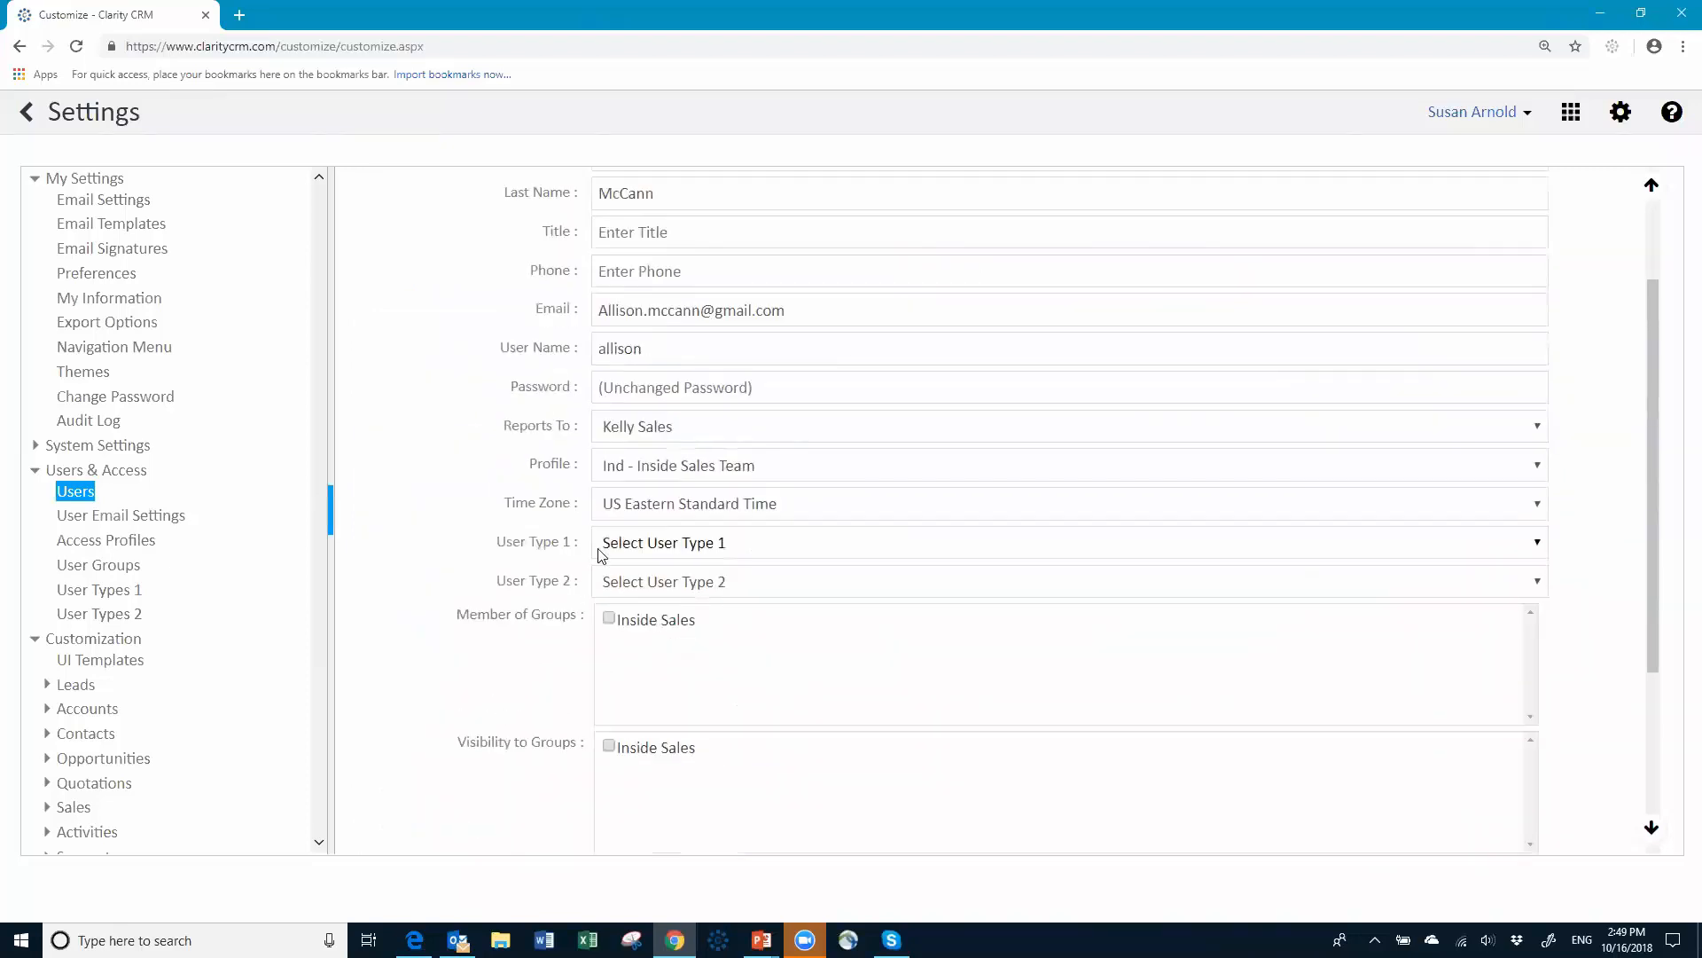
{"action": "left_click", "coordinate": [723, 550]}
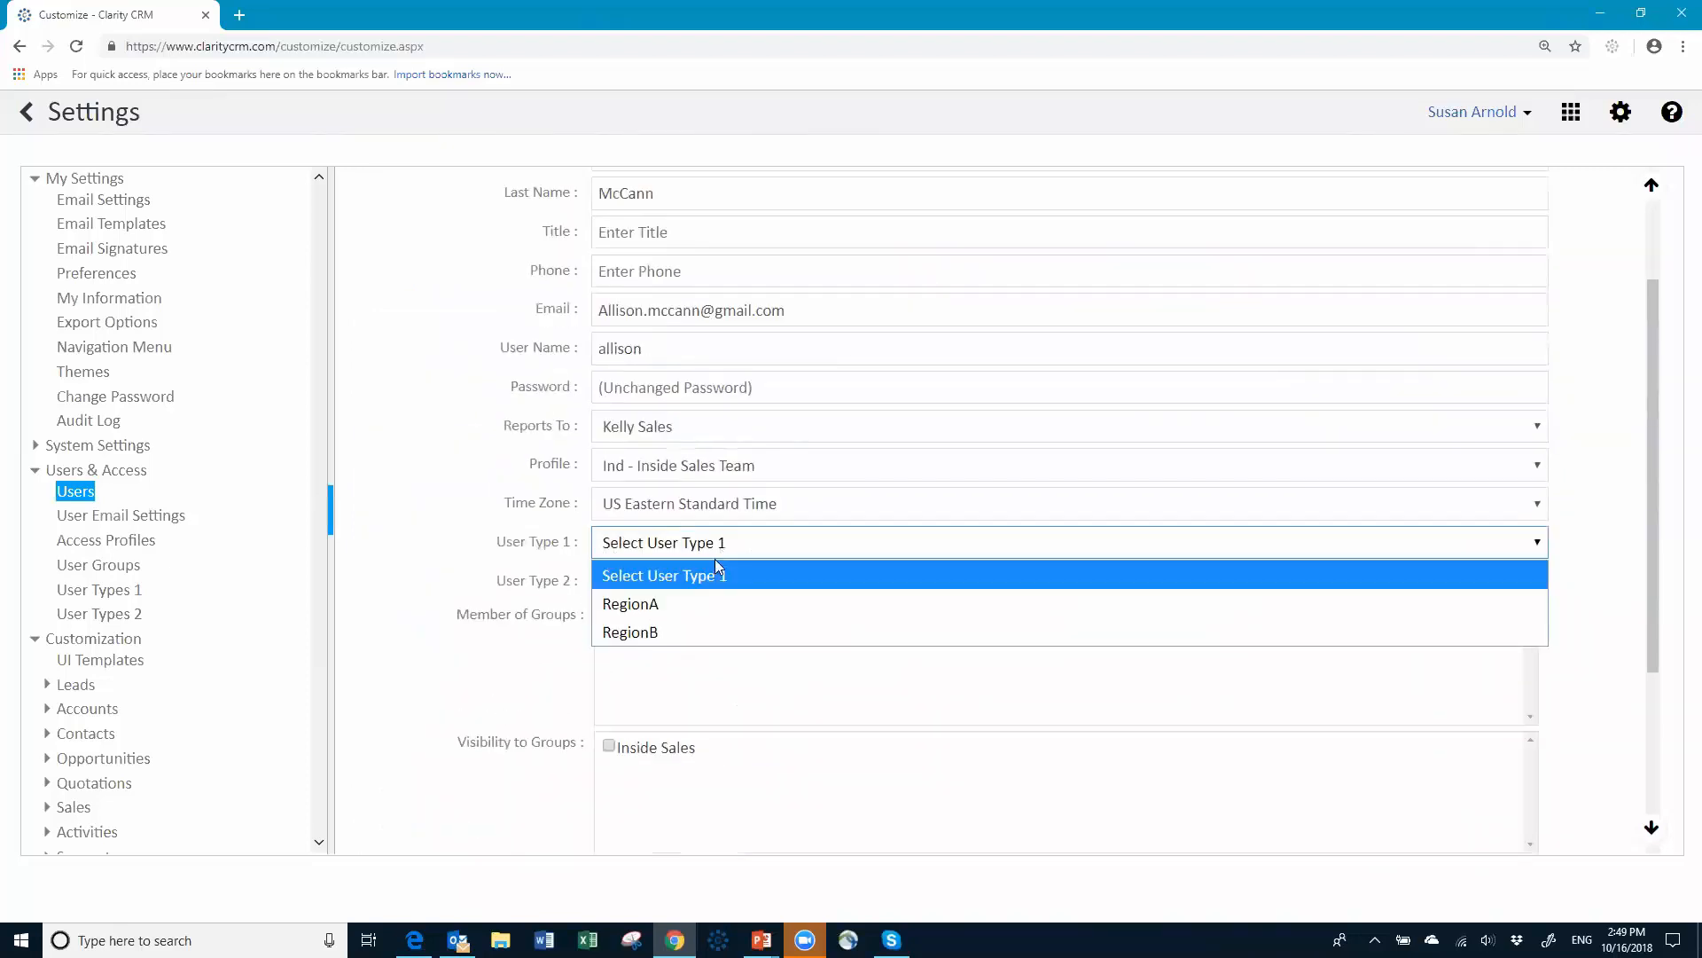
{"action": "left_click", "coordinate": [685, 604]}
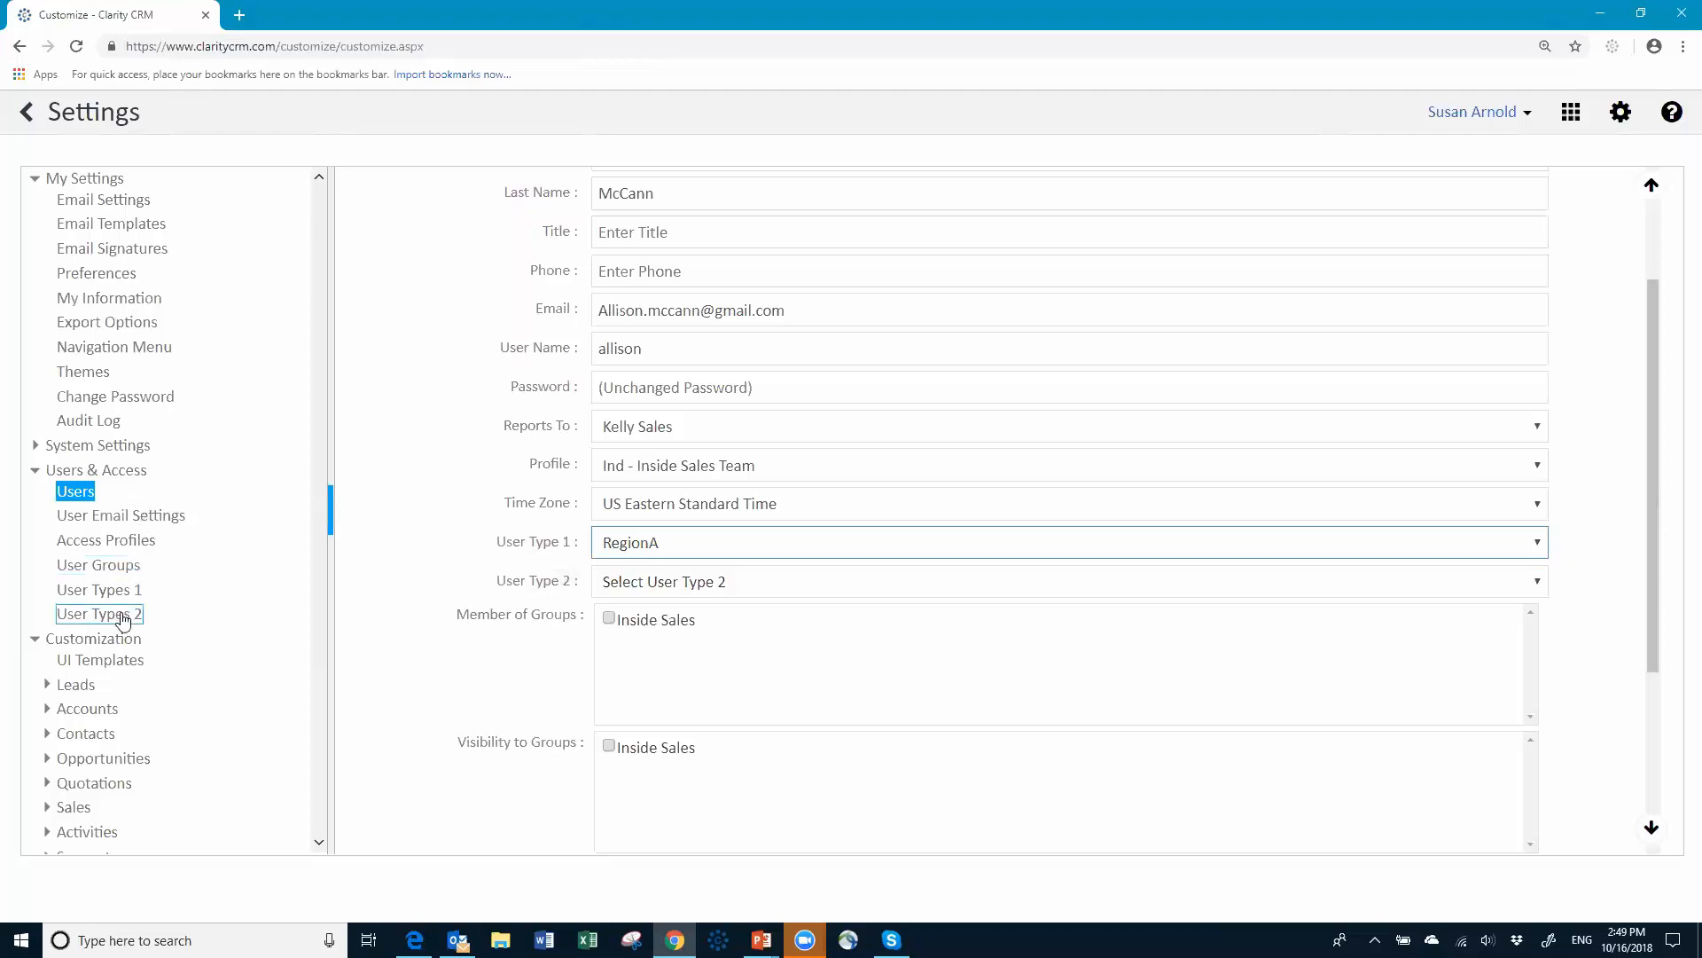
{"action": "scroll", "coordinate": [652, 530], "scroll_direction": "up", "scroll_amount": 1}
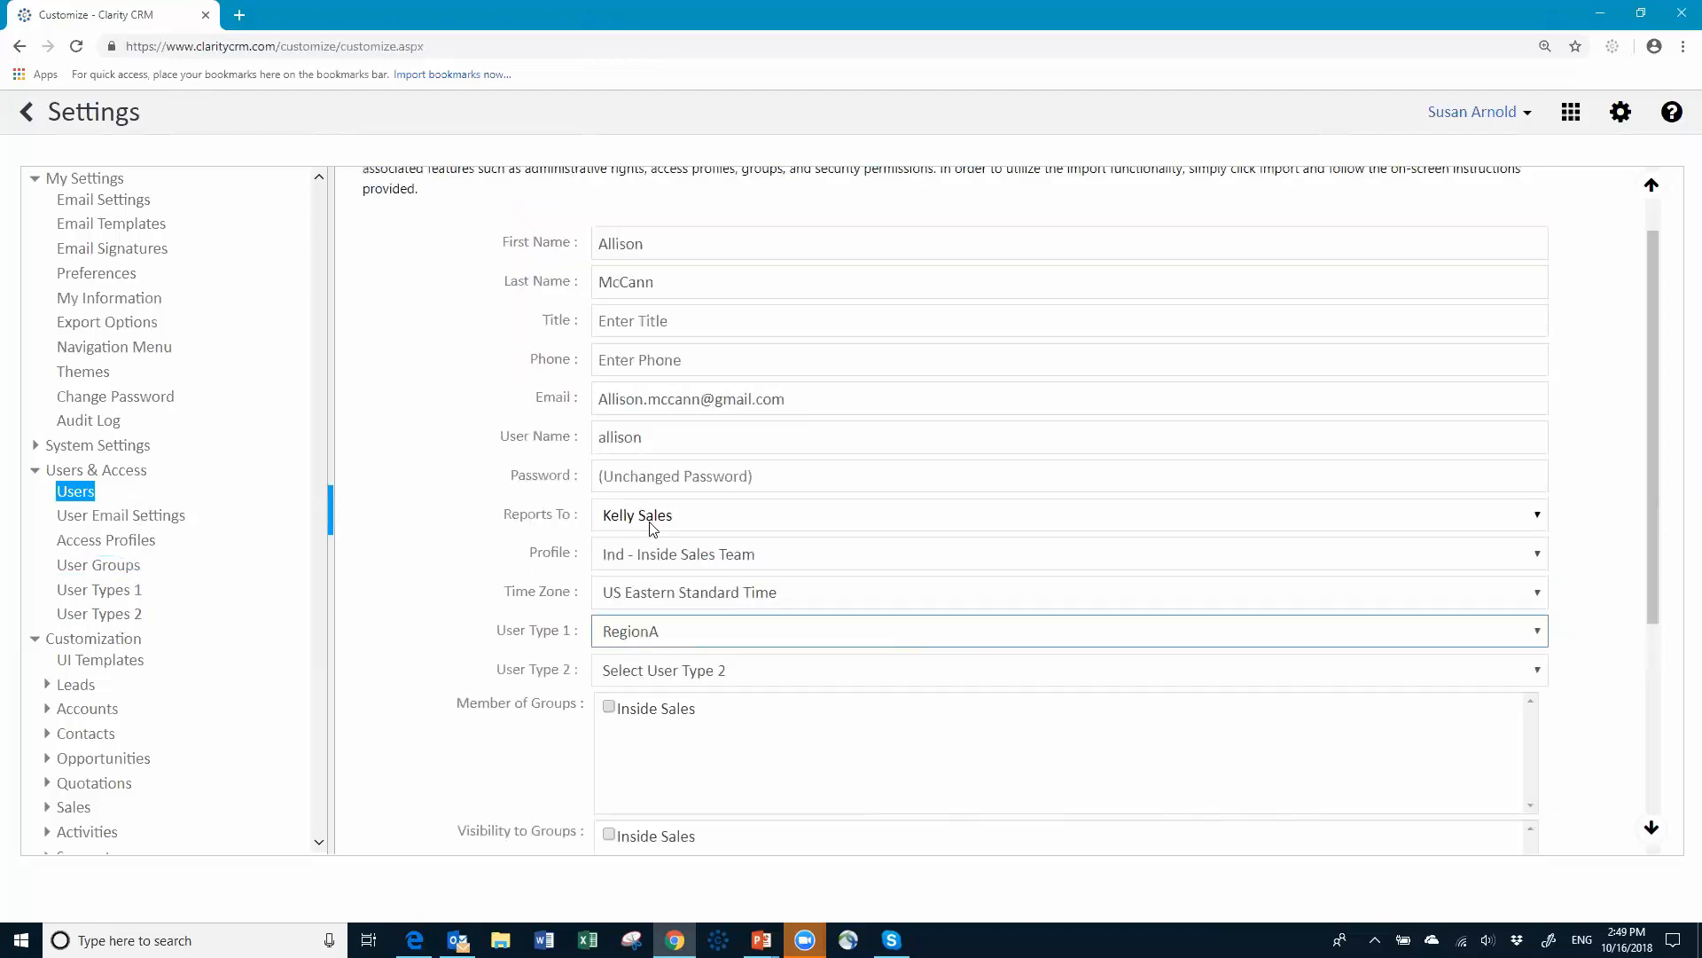